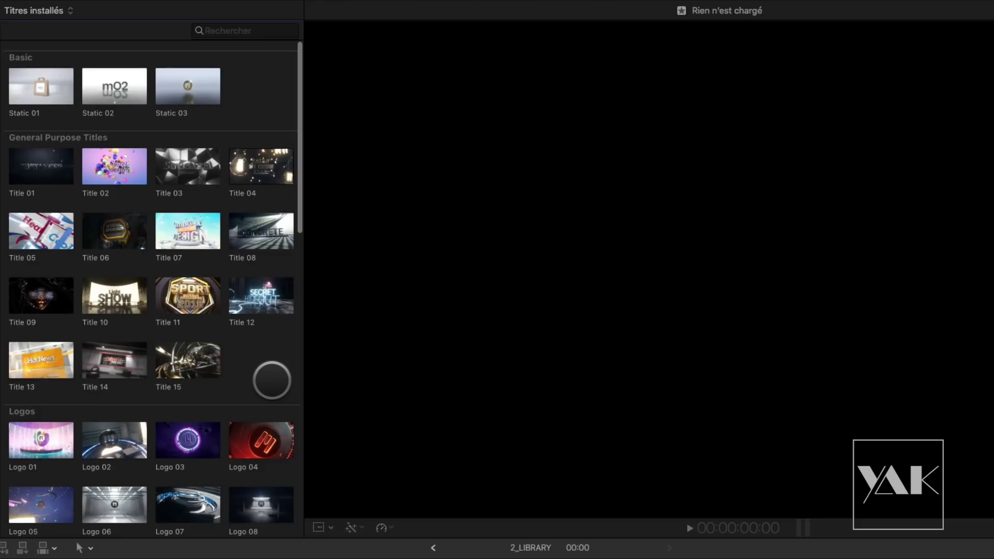
- Browse the mO2 title templates from Basic through Projects and preview several static, title, logo, lower third and product presentation designs
{"action": "scroll", "coordinate": [272, 381], "scroll_direction": "down", "scroll_amount": 7}
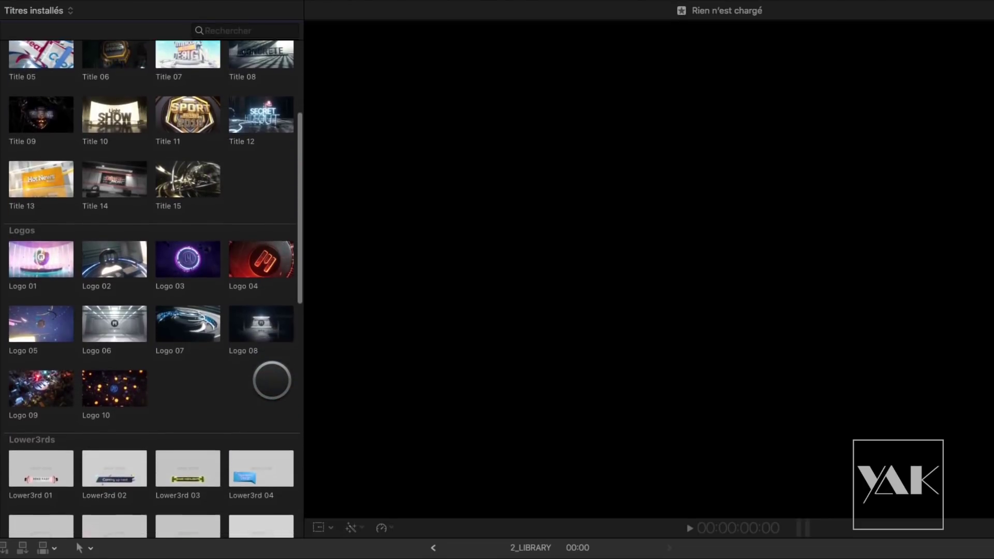
{"action": "scroll", "coordinate": [272, 381], "scroll_direction": "down", "scroll_amount": 15}
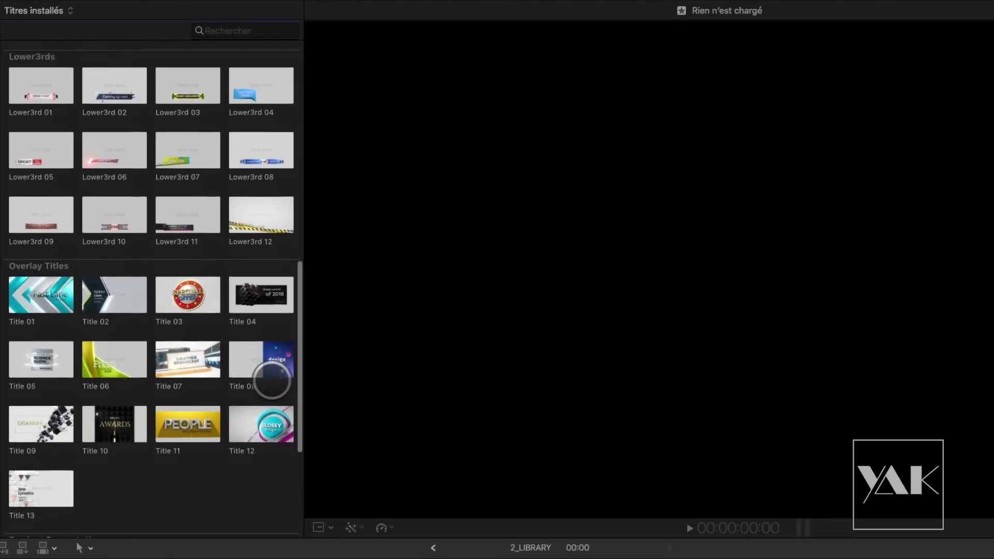
{"action": "scroll", "coordinate": [272, 381], "scroll_direction": "up", "scroll_amount": 20}
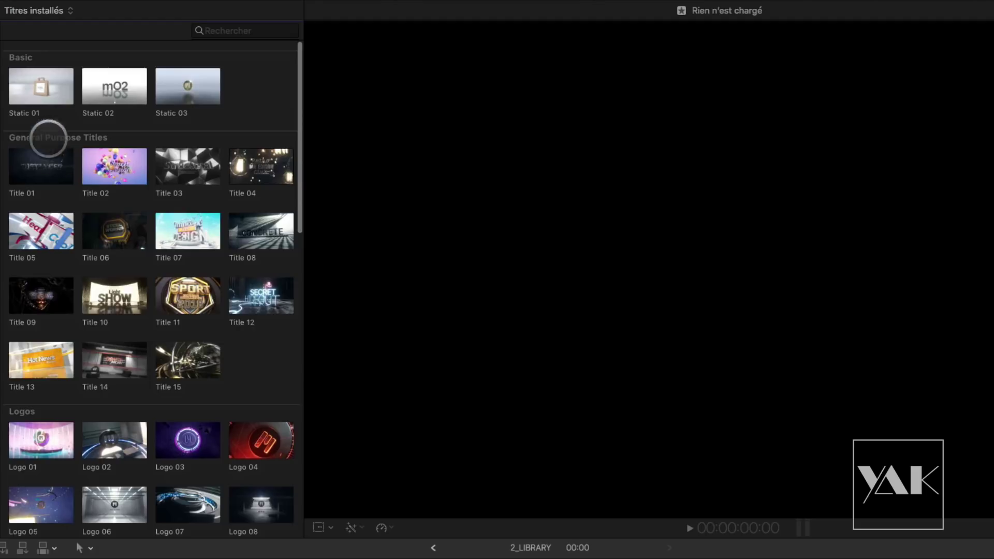
{"action": "left_click", "coordinate": [124, 97]}
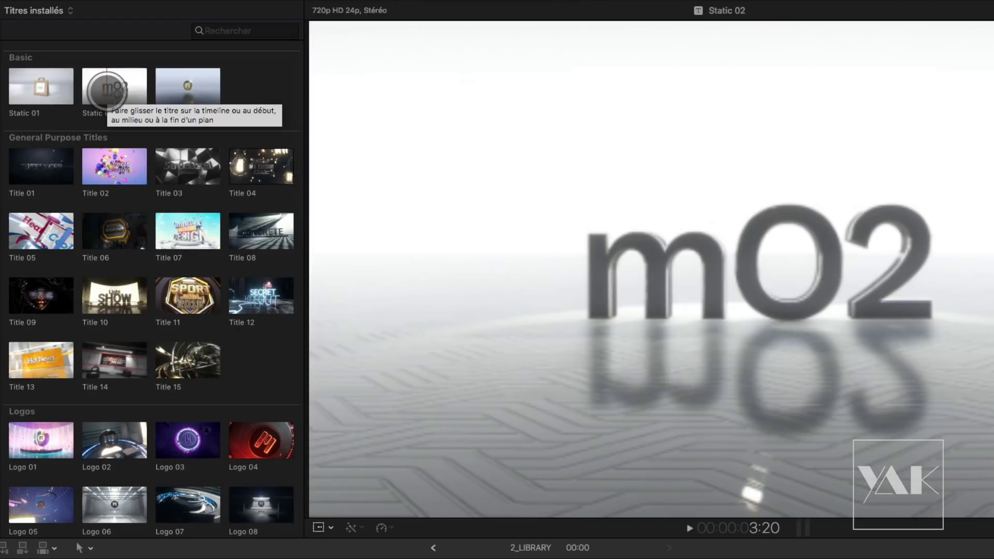
{"action": "left_click", "coordinate": [171, 89]}
{"action": "left_click", "coordinate": [39, 89]}
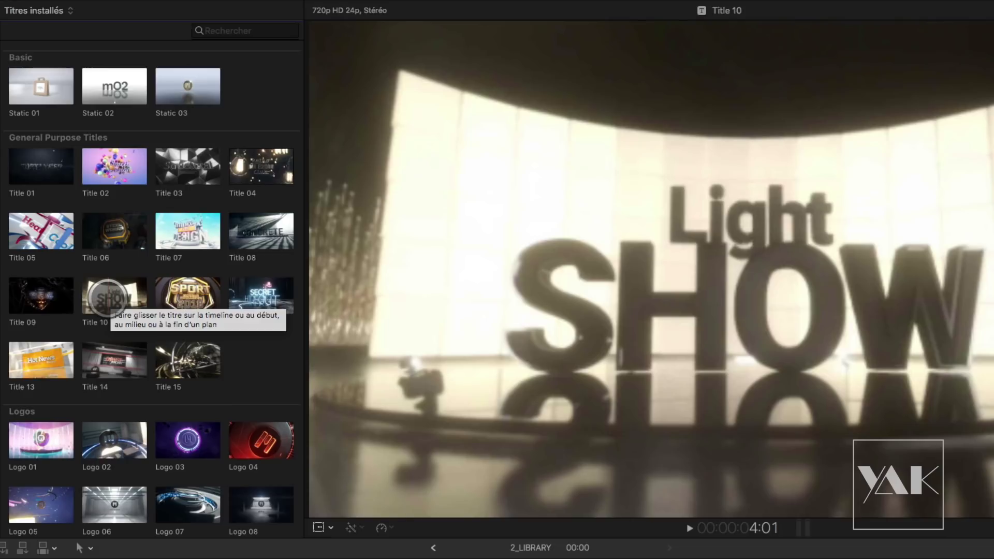
{"action": "scroll", "coordinate": [105, 293], "scroll_direction": "down", "scroll_amount": 5}
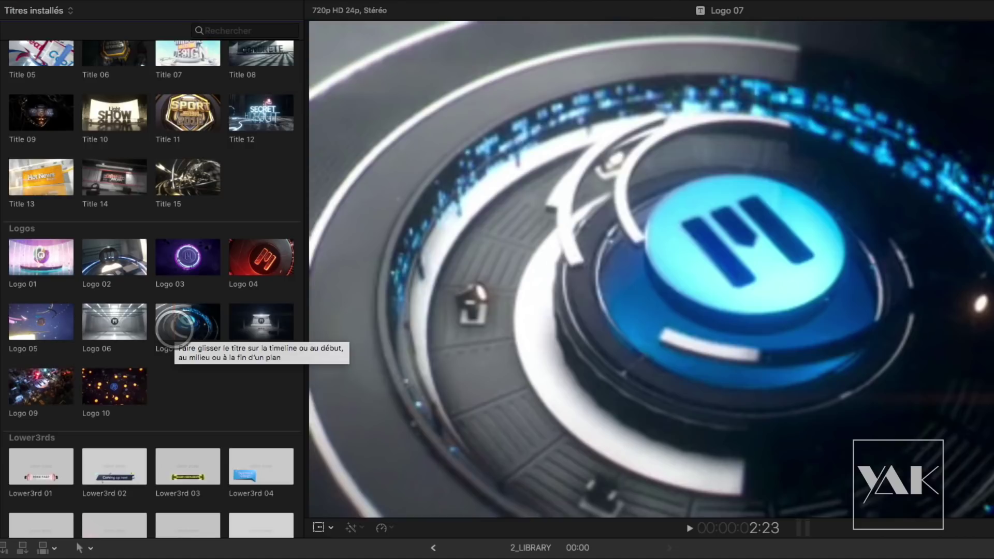
{"action": "scroll", "coordinate": [174, 328], "scroll_direction": "down", "scroll_amount": 5}
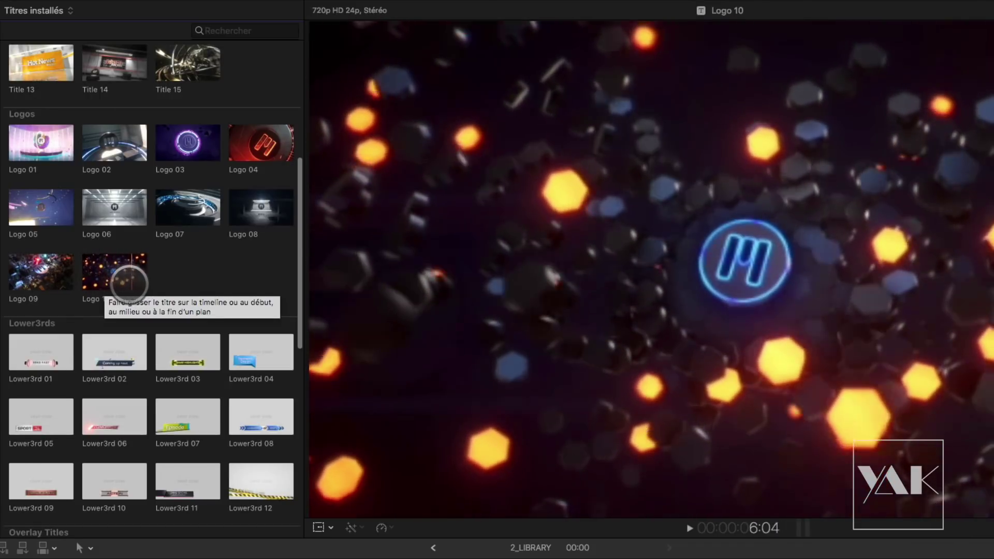
{"action": "scroll", "coordinate": [119, 351], "scroll_direction": "down", "scroll_amount": 9}
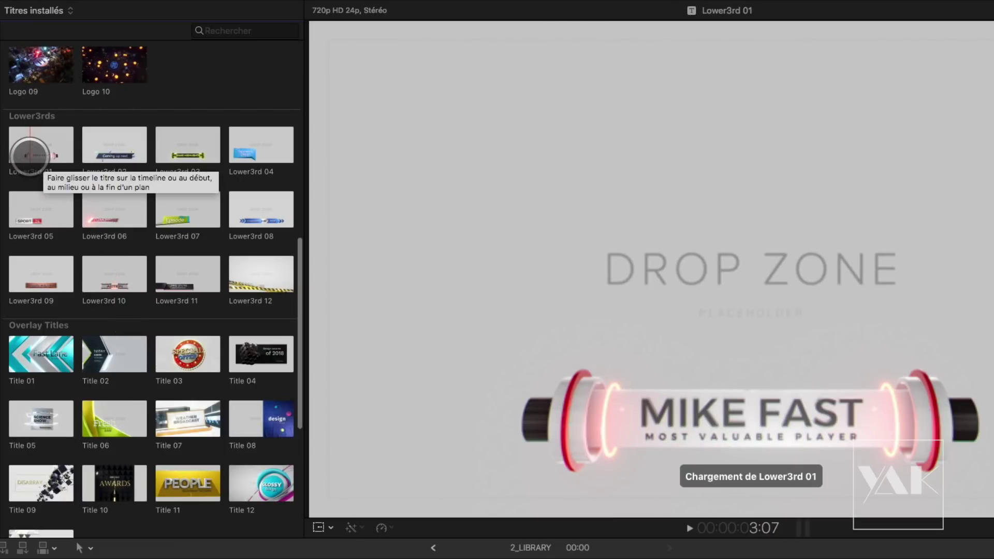
{"action": "left_click", "coordinate": [29, 155]}
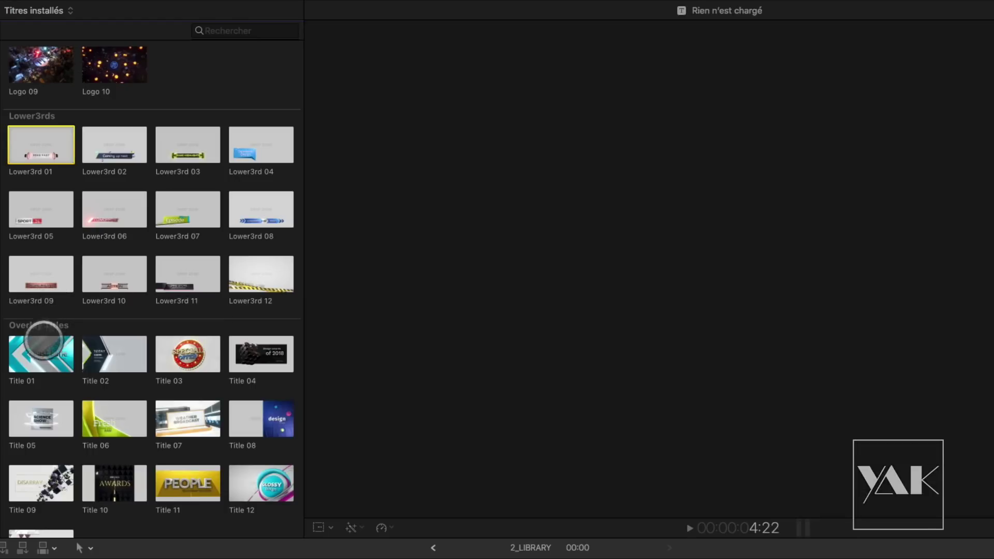
{"action": "scroll", "coordinate": [41, 355], "scroll_direction": "down", "scroll_amount": 6}
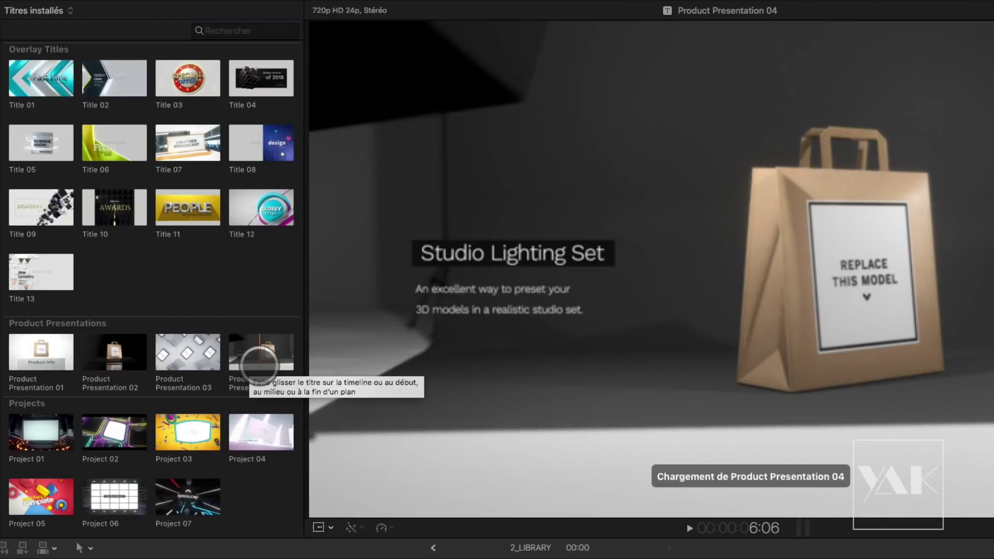
{"action": "scroll", "coordinate": [105, 447], "scroll_direction": "down", "scroll_amount": 1}
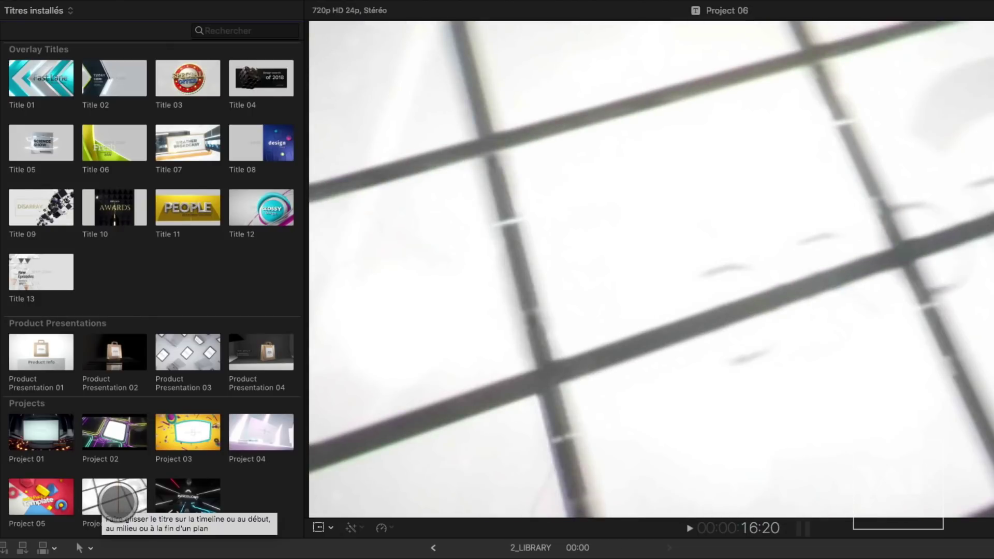
- Append the Logo 01 template to the timeline, then hide the browser to give the viewer more room
{"action": "scroll", "coordinate": [119, 502], "scroll_direction": "up", "scroll_amount": 15}
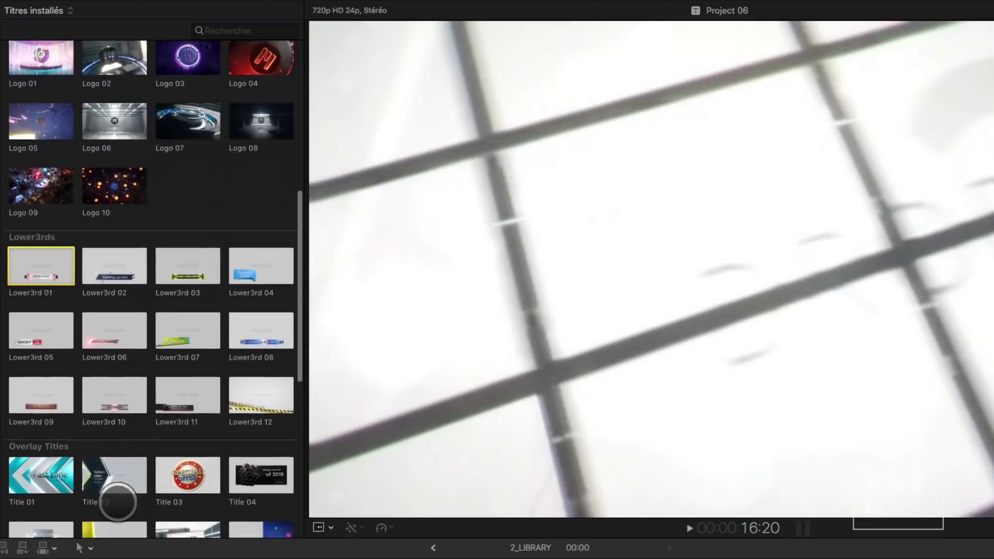
{"action": "scroll", "coordinate": [118, 502], "scroll_direction": "up", "scroll_amount": 2}
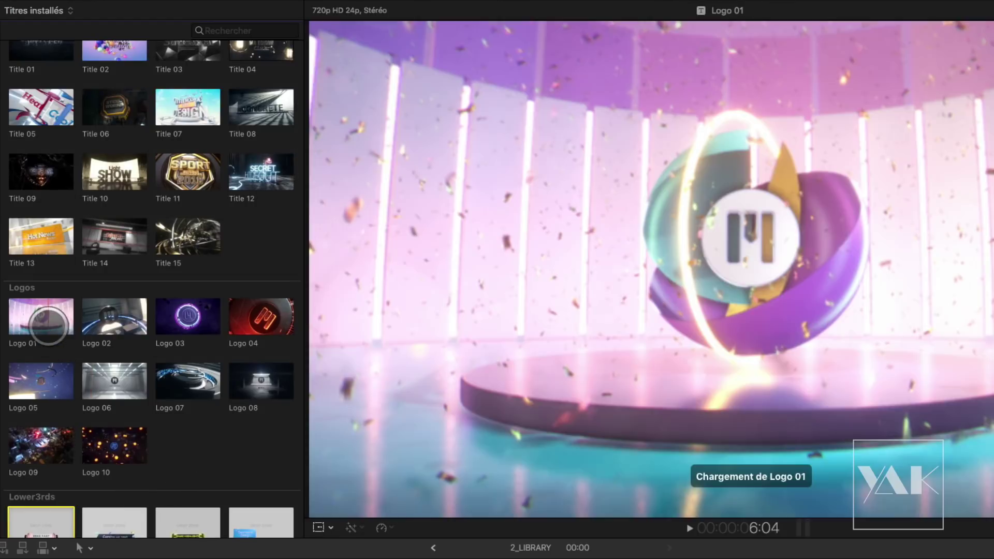
{"action": "left_click", "coordinate": [49, 321]}
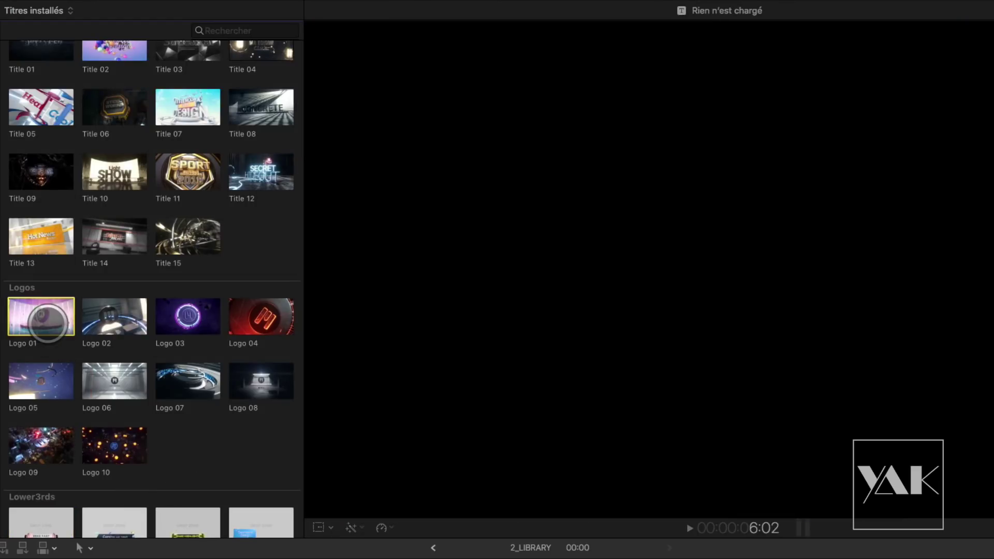
{"action": "key", "text": "e"}
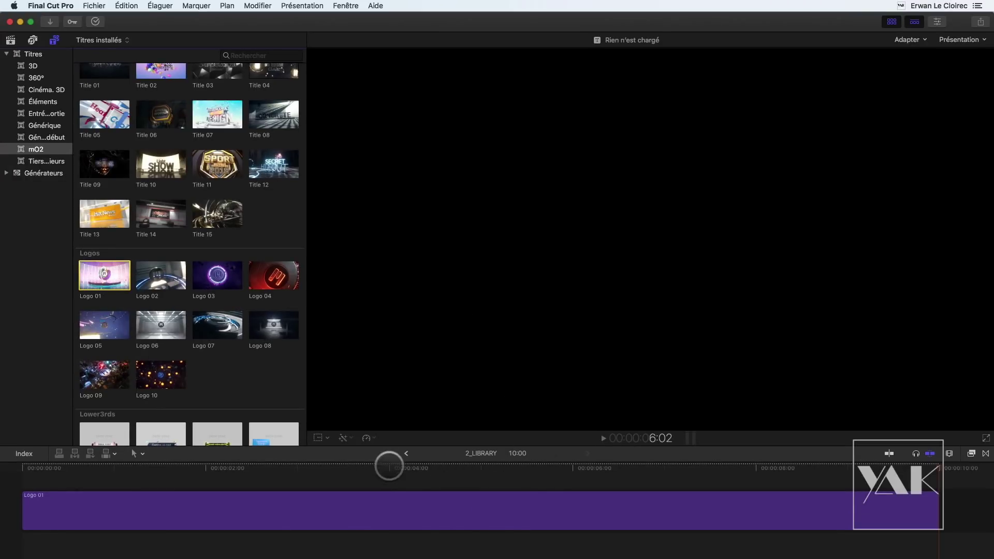
{"action": "left_click", "coordinate": [494, 473]}
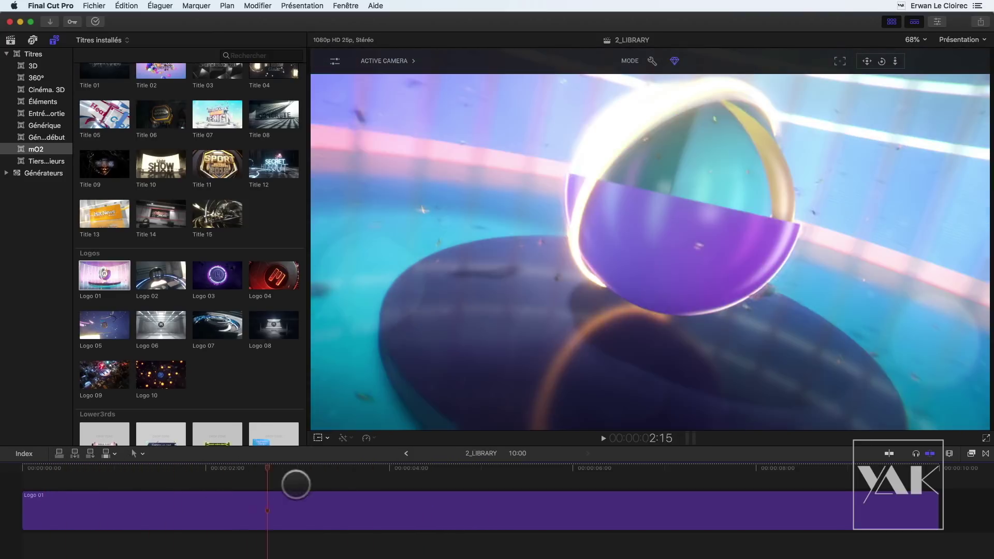
{"action": "key", "text": "ctrl+super+1"}
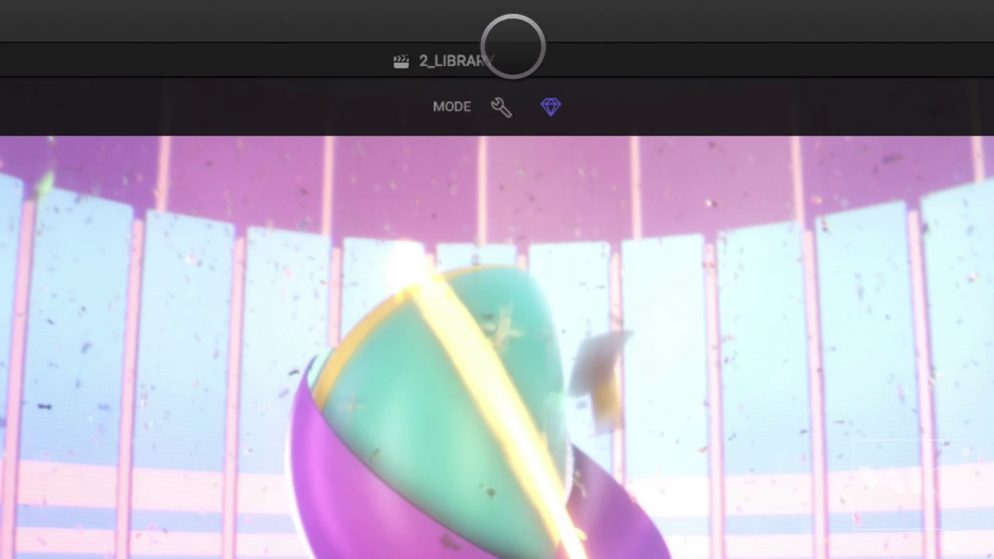
- Turn the mO2 viewer's diamond display mode off and back on
{"action": "left_click", "coordinate": [550, 106]}
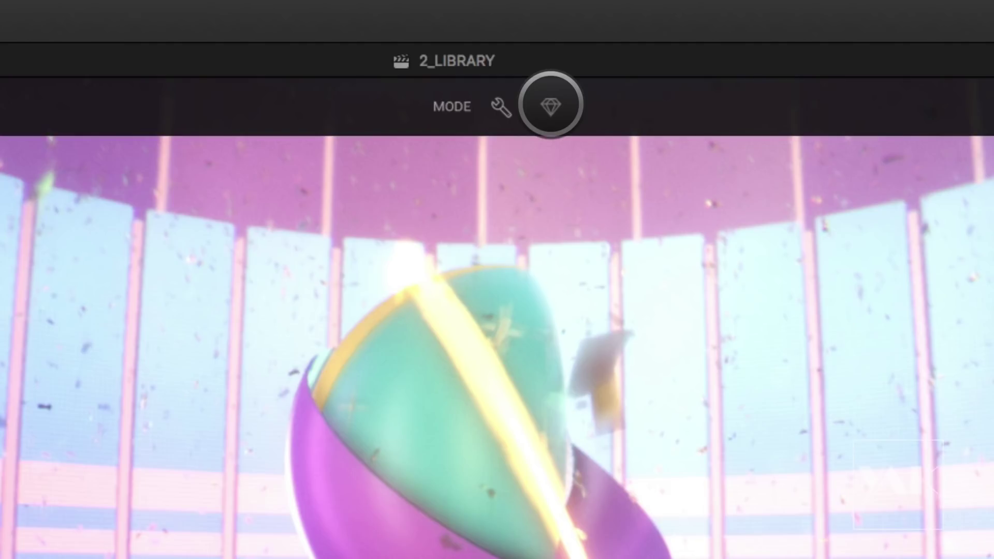
{"action": "left_click", "coordinate": [551, 106]}
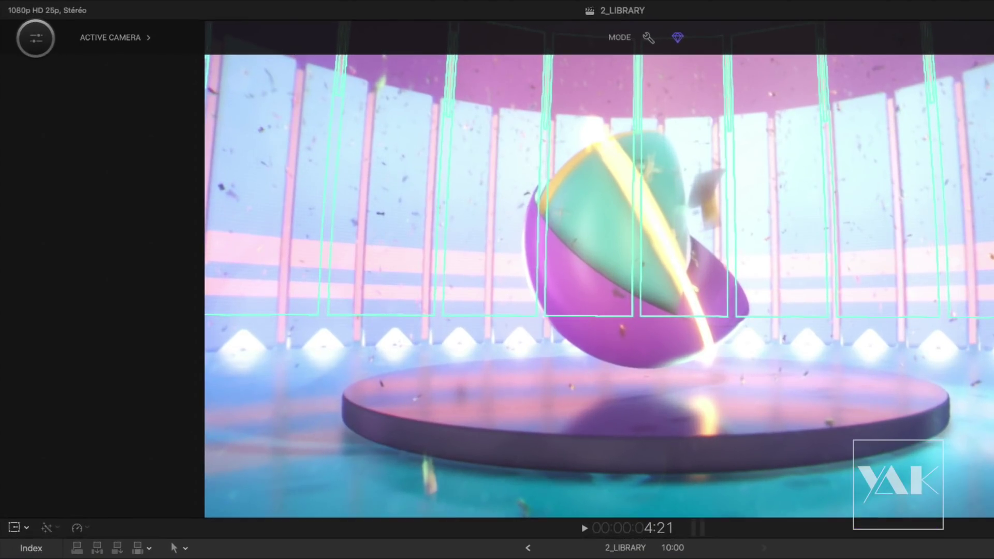
- Show the active camera settings and pick the focus point on the floor in front of the podium
{"action": "left_click", "coordinate": [36, 37]}
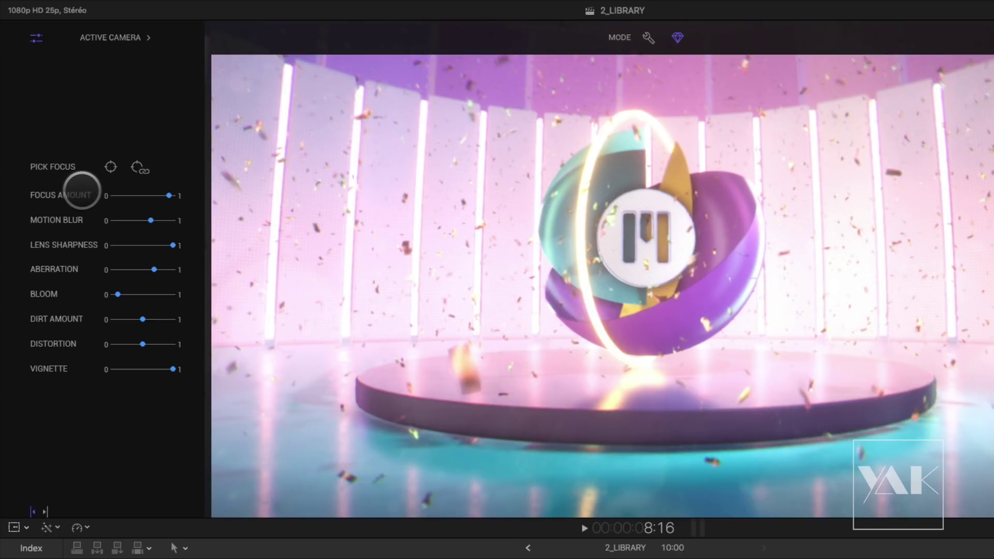
{"action": "left_click", "coordinate": [110, 167]}
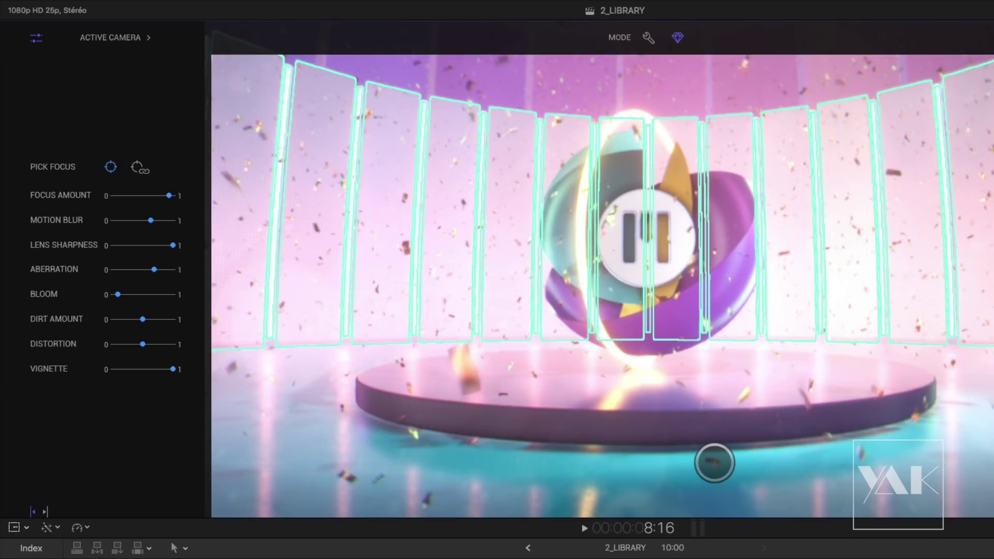
{"action": "left_click", "coordinate": [712, 463]}
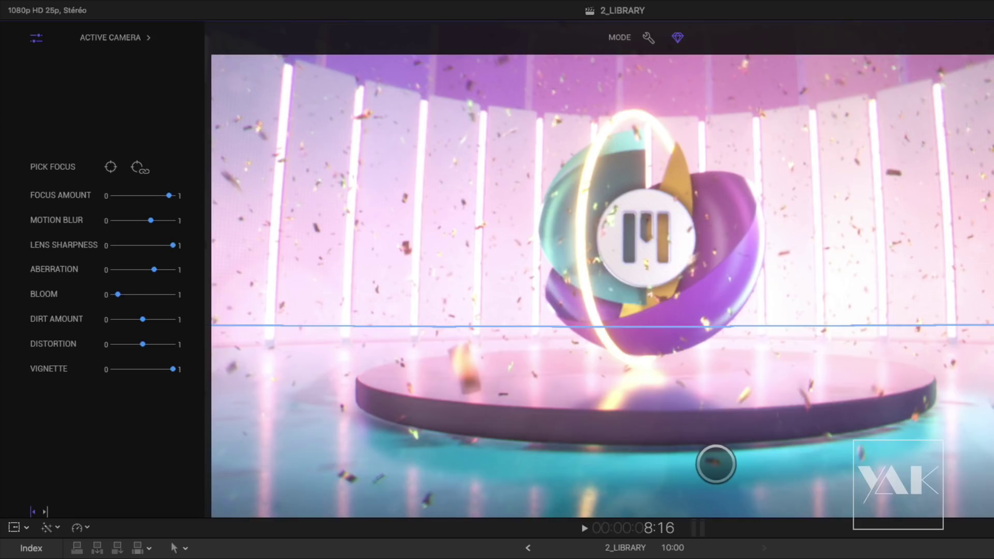
{"action": "left_click", "coordinate": [109, 167]}
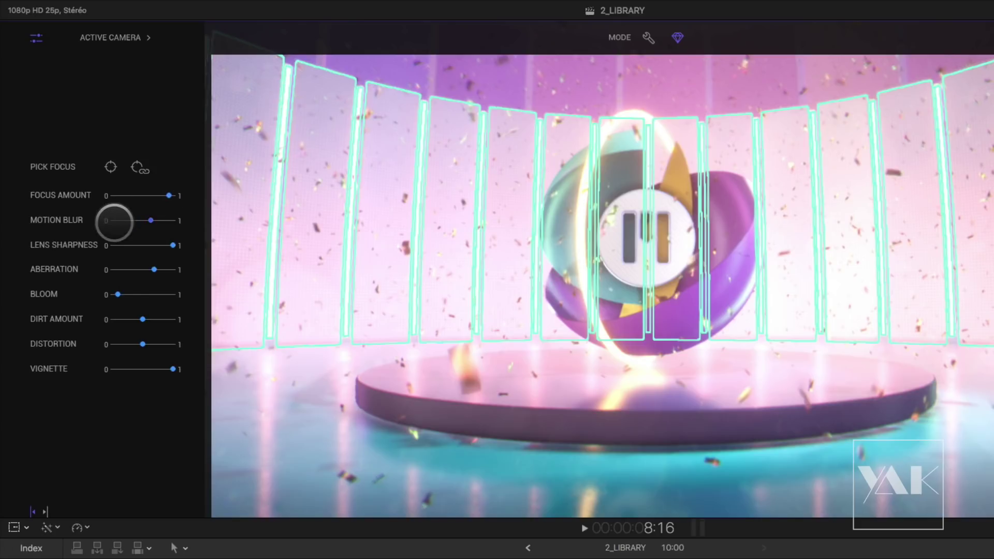
- Set the camera's Motion Blur to 0 and check the animation at other frames, ending at 2:17
{"action": "left_click_drag", "start_coordinate": [151, 221], "coordinate": [85, 217]}
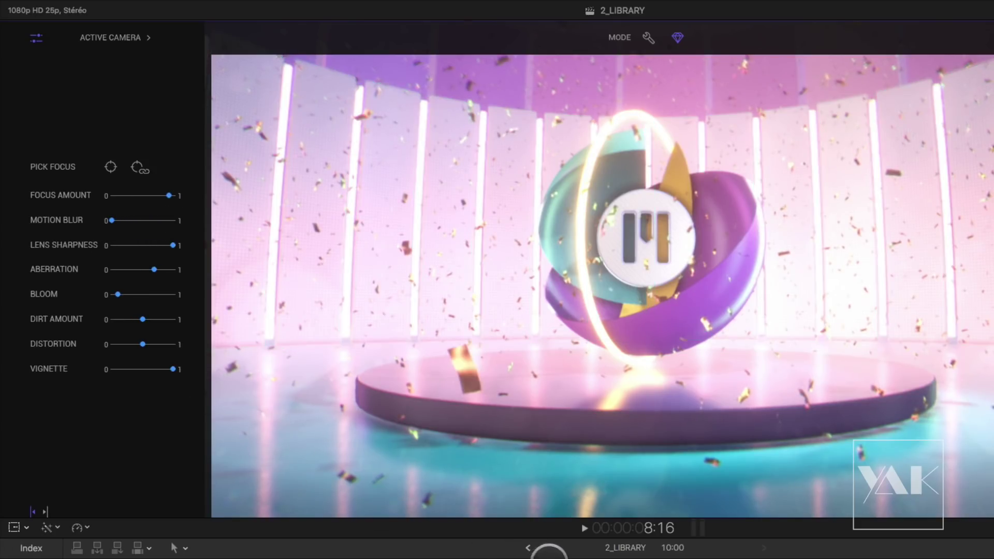
{"action": "left_click", "coordinate": [550, 558]}
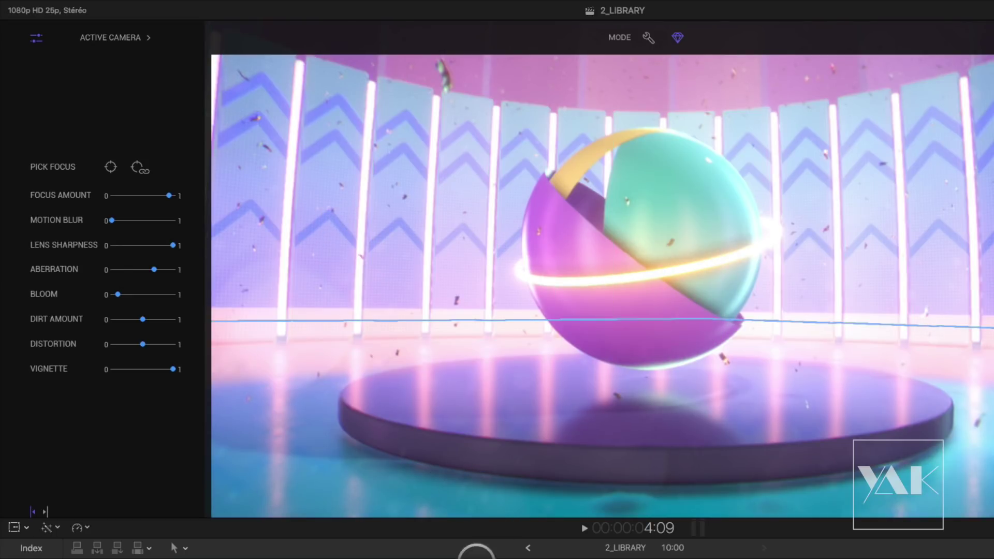
{"action": "left_click_drag", "start_coordinate": [441, 555], "coordinate": [356, 555]}
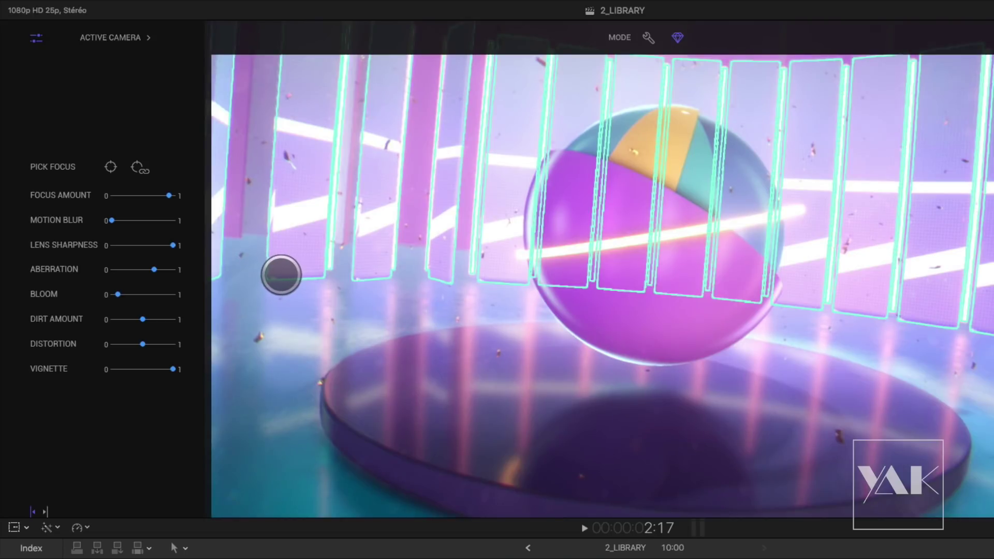
- Set the camera's Motion Blur and Lens Sharpness to 1 and Aberration to about 0.6
{"action": "left_click_drag", "start_coordinate": [111, 220], "coordinate": [185, 220]}
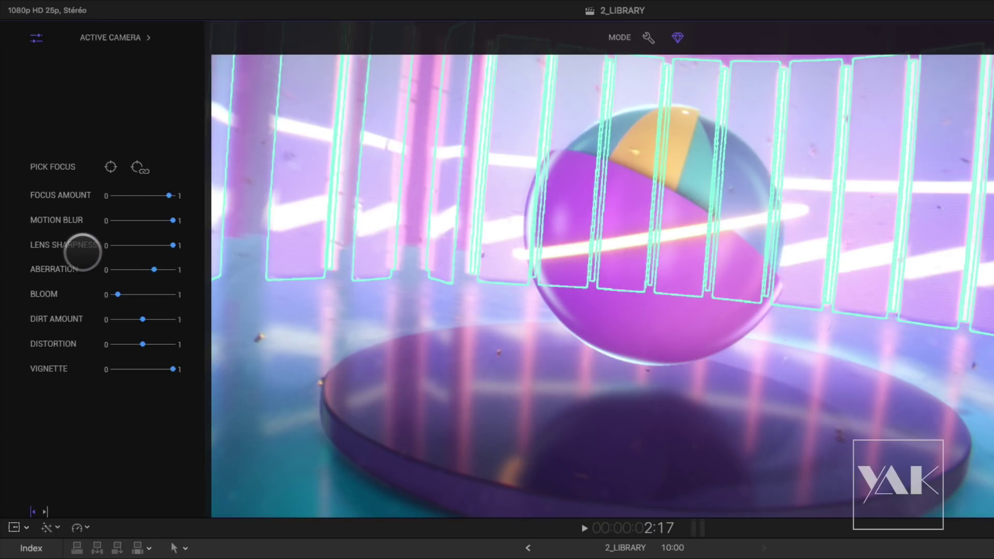
{"action": "left_click_drag", "start_coordinate": [173, 245], "coordinate": [198, 249]}
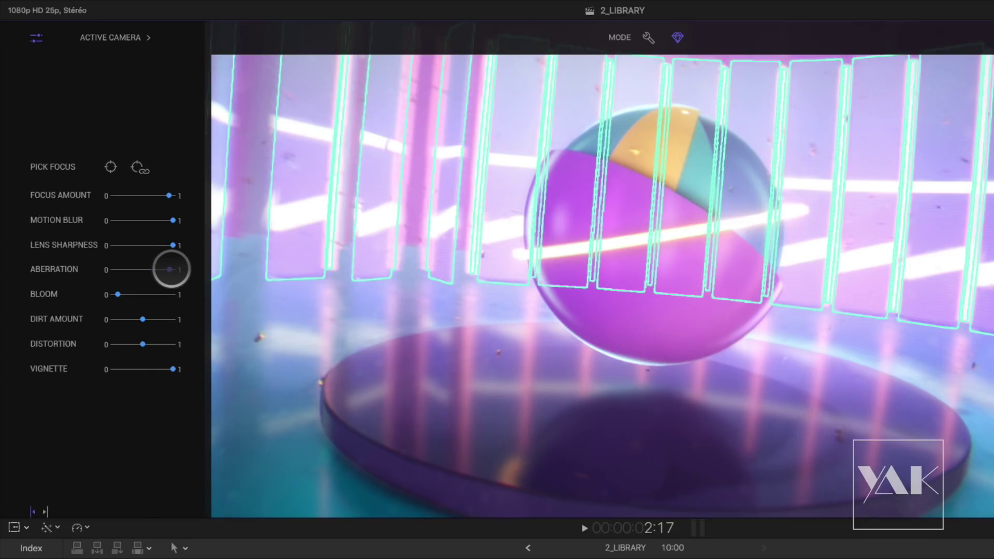
{"action": "left_click_drag", "start_coordinate": [170, 269], "coordinate": [149, 270]}
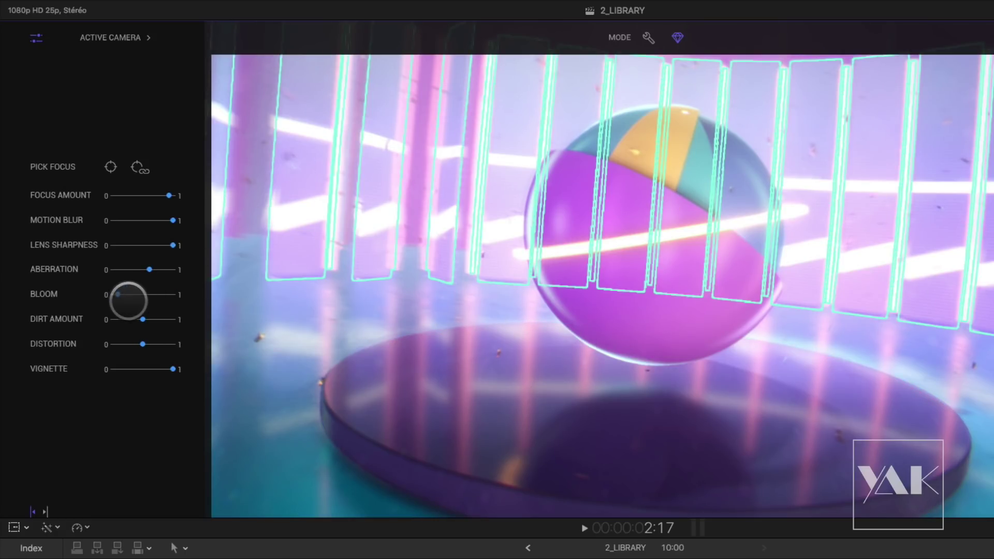
- At 5:24, set the camera's Bloom to about 0.15, then try Vignette at a low value and set it to 1
{"action": "left_click", "coordinate": [732, 554]}
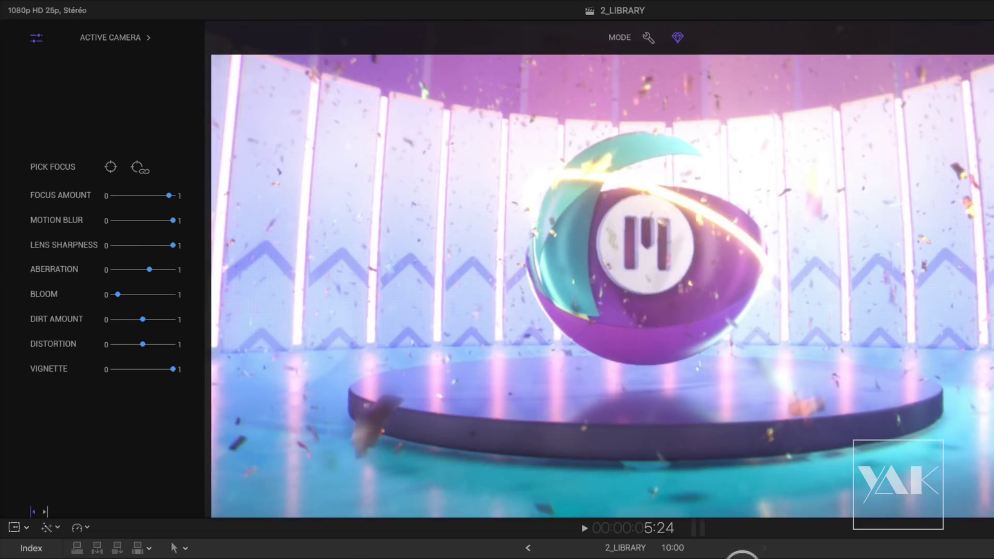
{"action": "mouse_move", "coordinate": [116, 294]}
{"action": "left_mouse_down"}
{"action": "mouse_move", "coordinate": [127, 294]}
{"action": "mouse_move", "coordinate": [105, 293]}
{"action": "mouse_move", "coordinate": [119, 293]}
{"action": "left_mouse_up"}
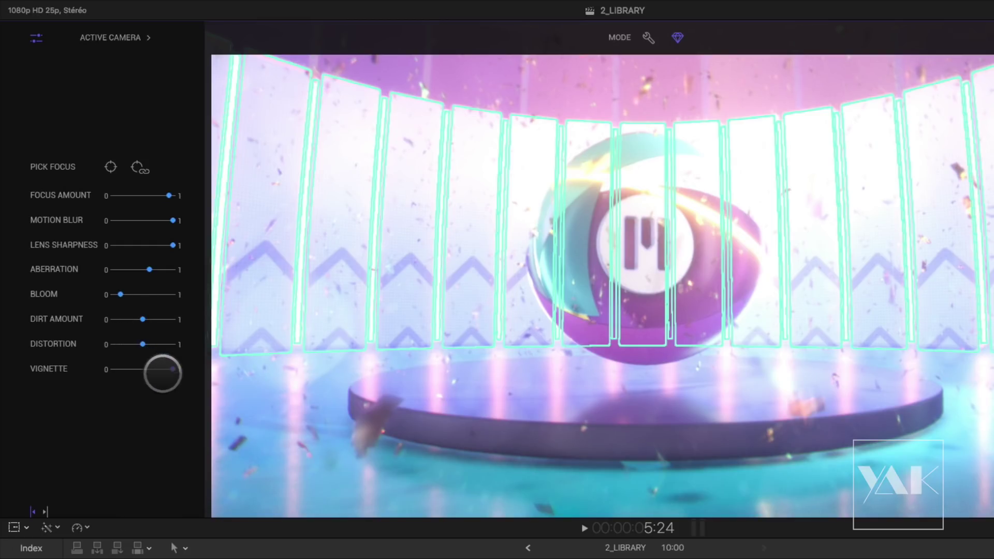
{"action": "left_click_drag", "start_coordinate": [149, 369], "coordinate": [79, 369]}
{"action": "left_click_drag", "start_coordinate": [160, 369], "coordinate": [199, 371]}
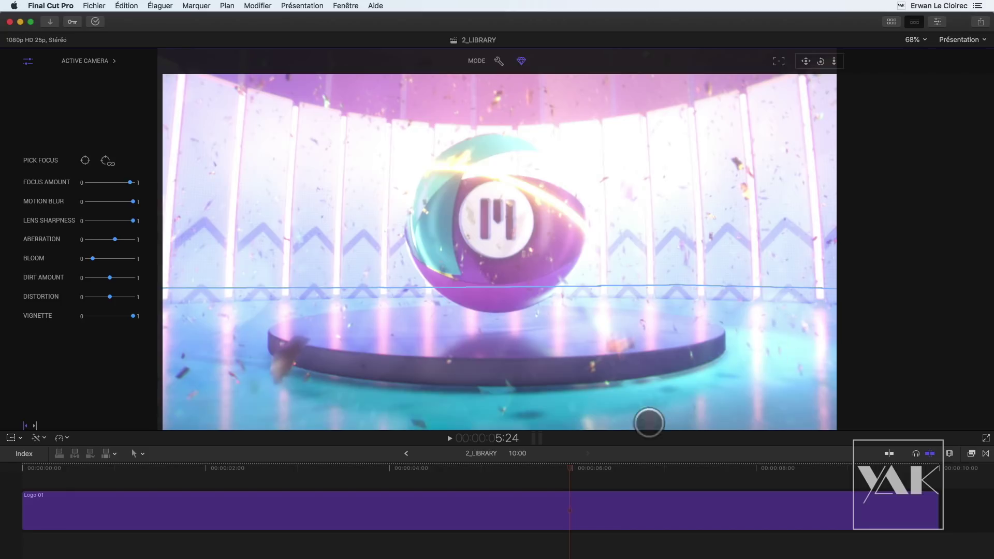
- Move the camera settings to the opposite side of the viewer and back, then hide them
{"action": "left_click", "coordinate": [34, 426]}
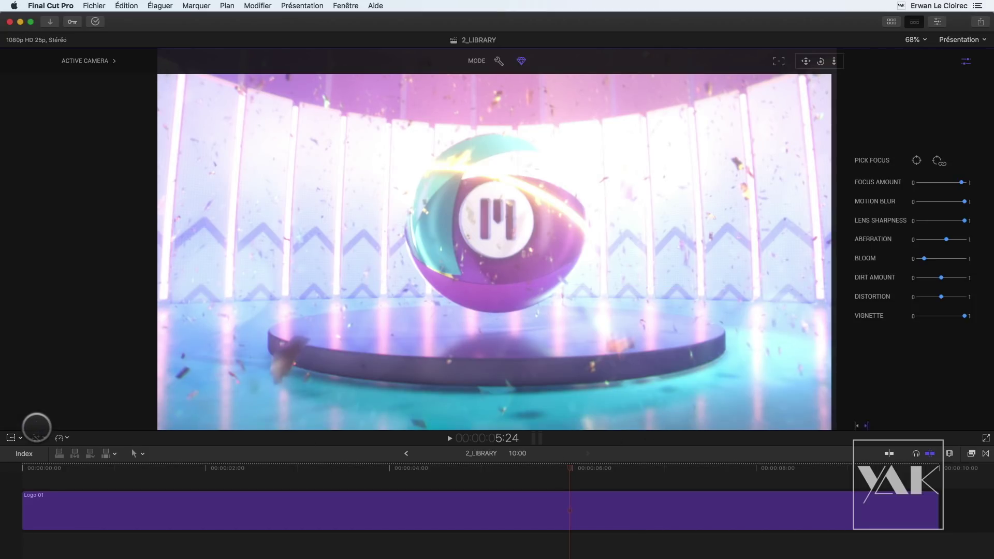
{"action": "left_click", "coordinate": [857, 426]}
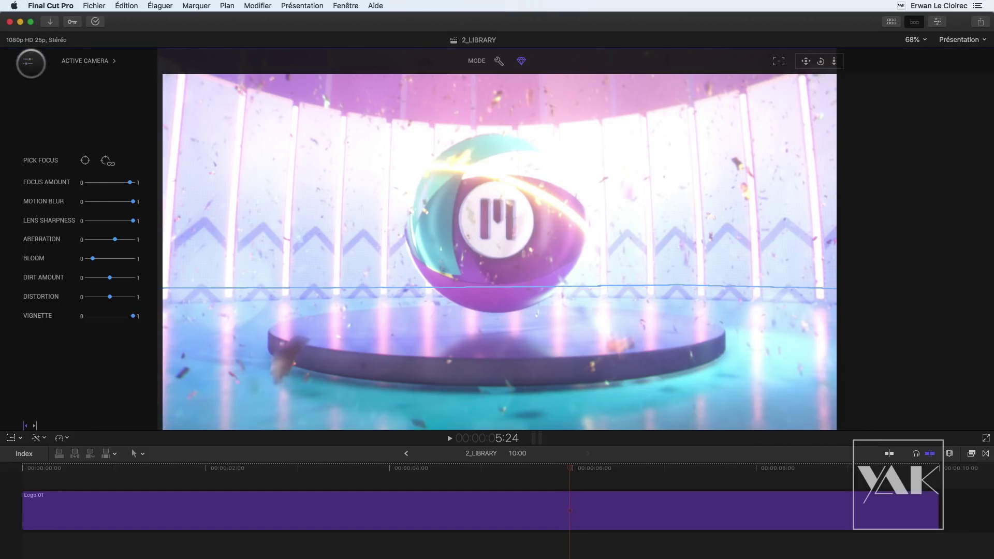
{"action": "left_click", "coordinate": [31, 63]}
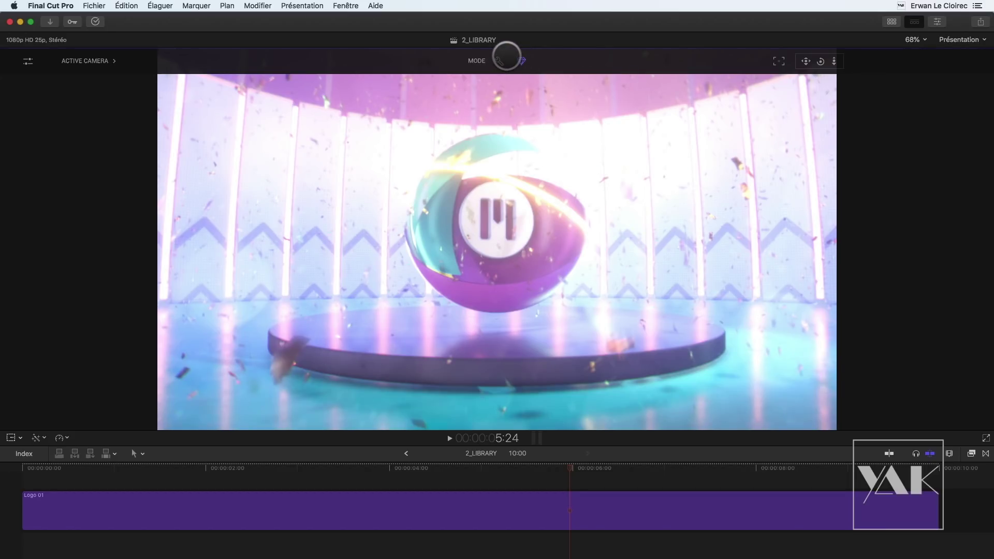
- Preview the scene in the viewer's fast working mode, scrub back to 5:17, and restore the high-quality display mode
{"action": "left_click", "coordinate": [515, 62]}
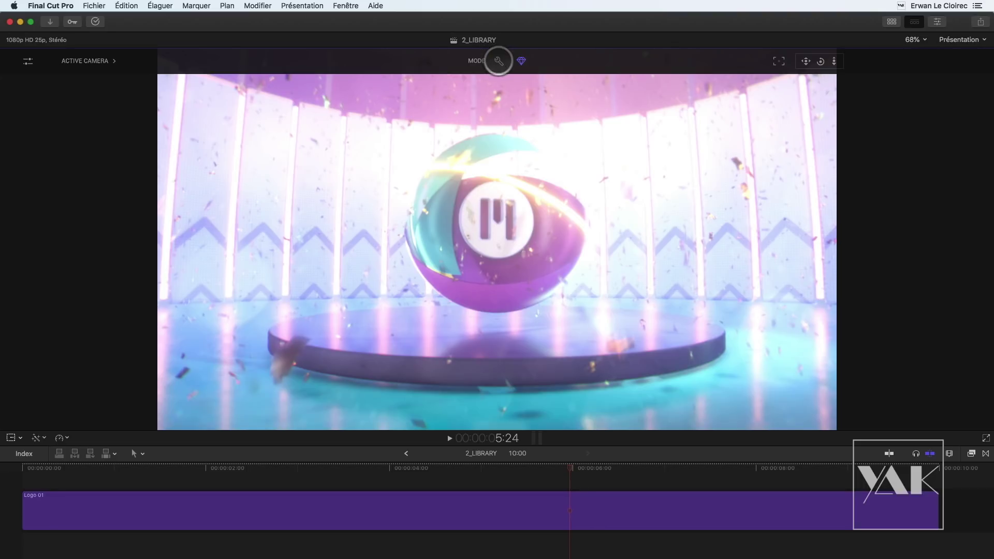
{"action": "left_click", "coordinate": [498, 60]}
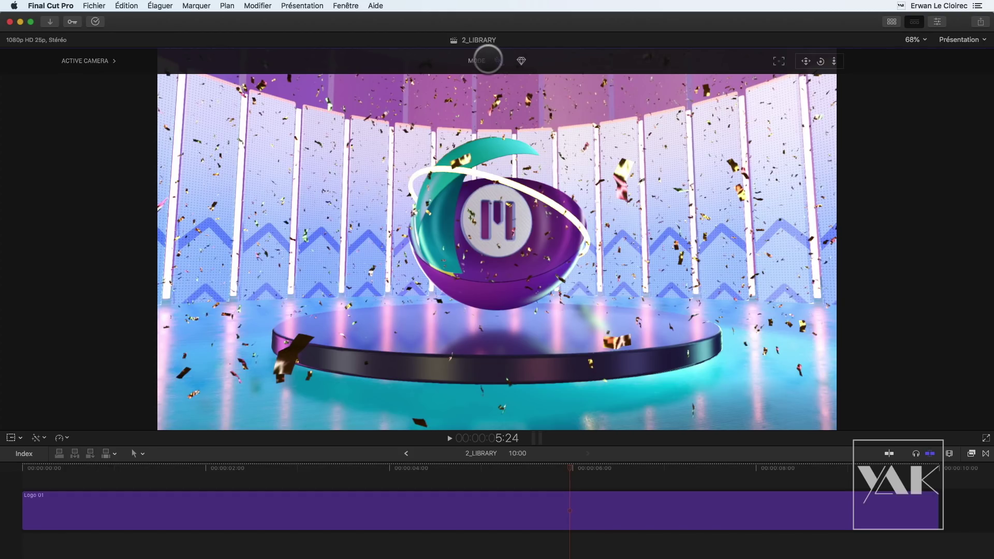
{"action": "left_click", "coordinate": [498, 60]}
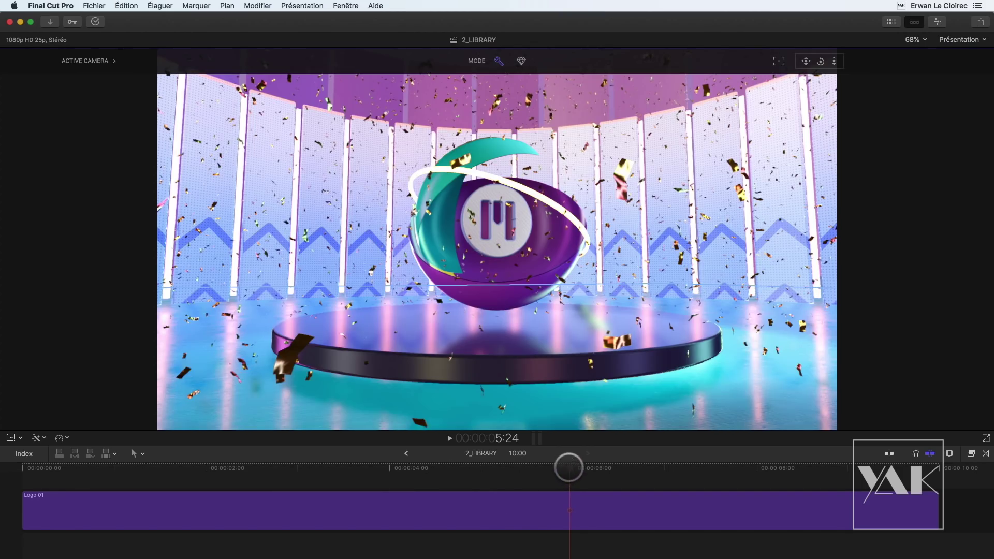
{"action": "left_click_drag", "start_coordinate": [568, 467], "coordinate": [525, 468]}
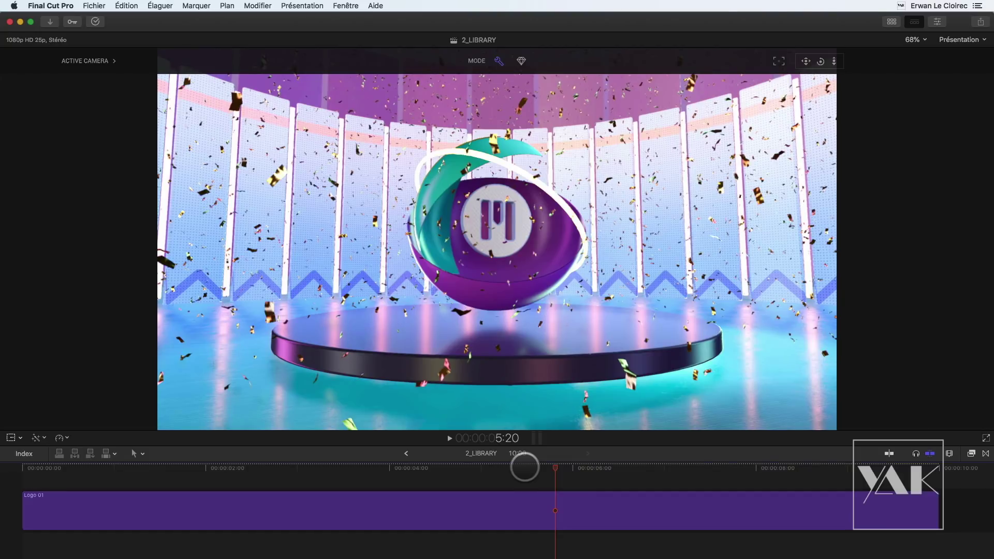
{"action": "left_click", "coordinate": [546, 469]}
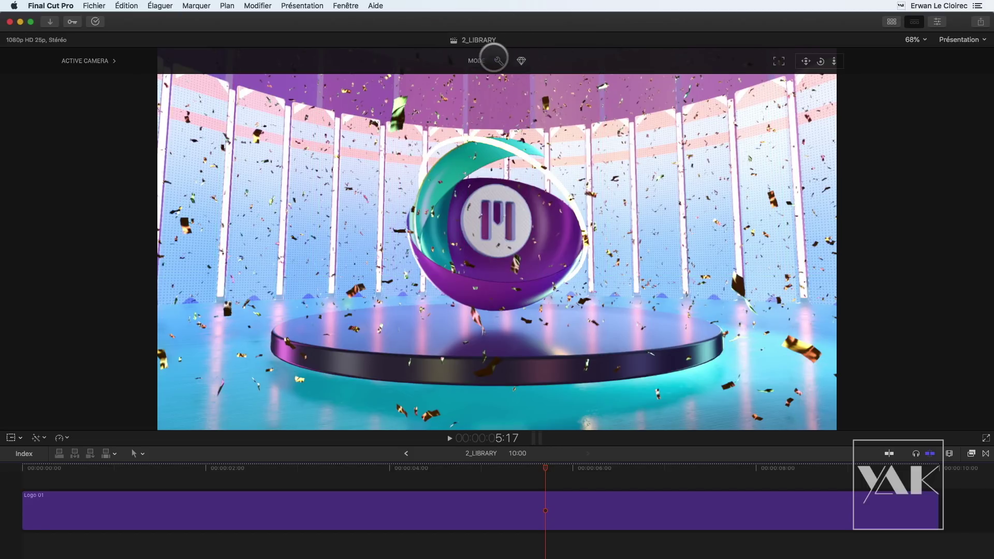
{"action": "left_click", "coordinate": [518, 57]}
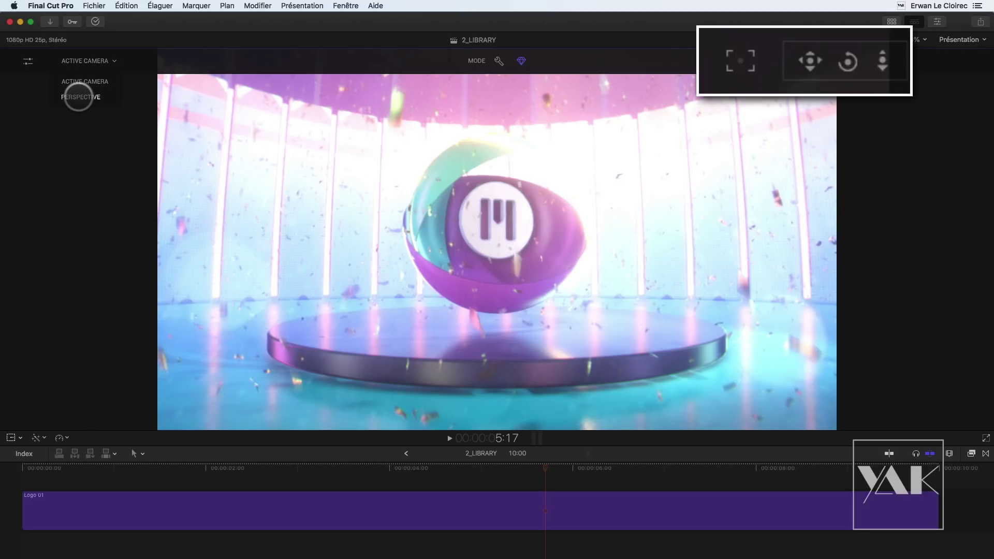
- Switch the viewer from the active camera to Perspective, pan and orbit around the set, and move the playhead to 5:13
{"action": "left_click", "coordinate": [78, 98]}
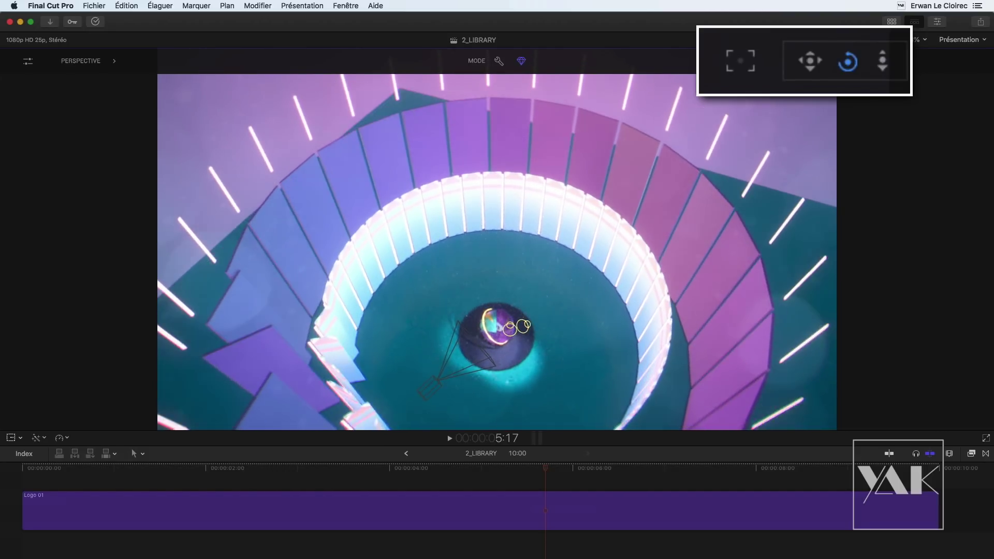
{"action": "left_click", "coordinate": [811, 60]}
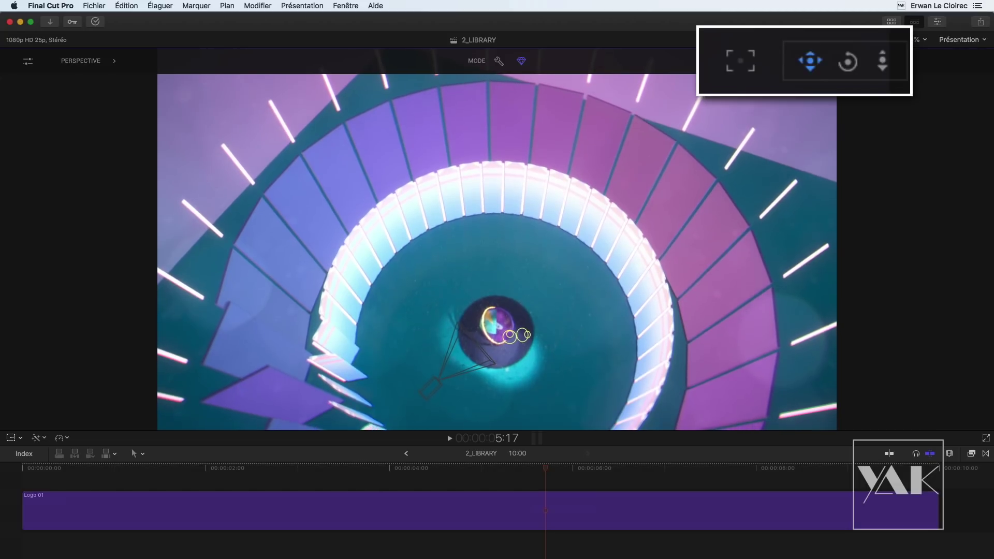
{"action": "left_click_drag", "start_coordinate": [803, 58], "coordinate": [714, 153]}
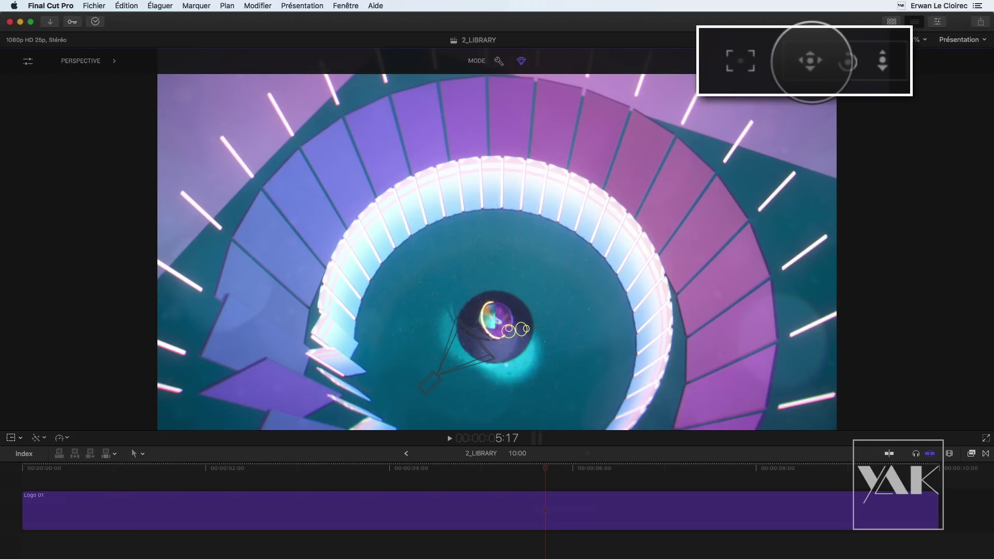
{"action": "left_click_drag", "start_coordinate": [810, 60], "coordinate": [812, 61]}
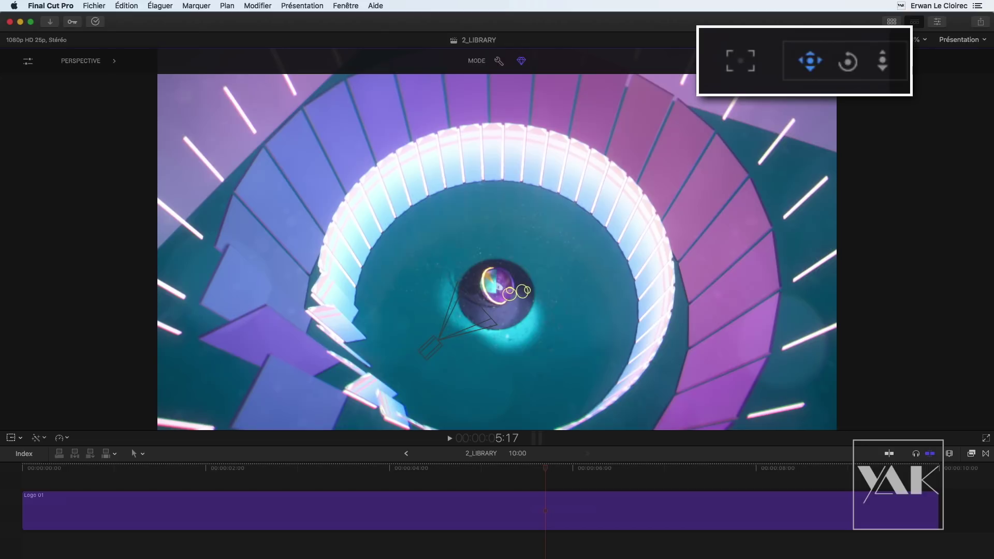
{"action": "left_click", "coordinate": [811, 60]}
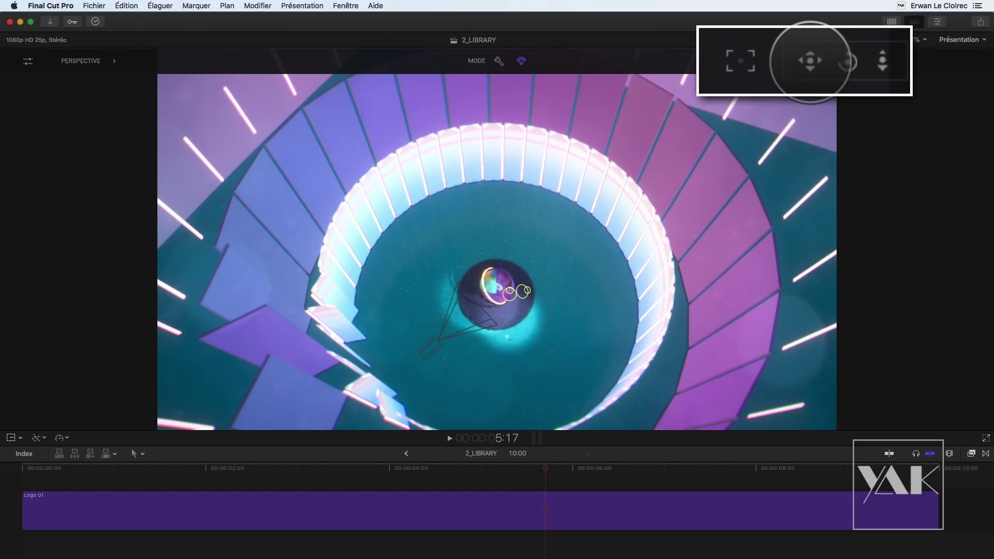
{"action": "left_click_drag", "start_coordinate": [811, 61], "coordinate": [810, 67]}
{"action": "left_click_drag", "start_coordinate": [255, 477], "coordinate": [377, 479]}
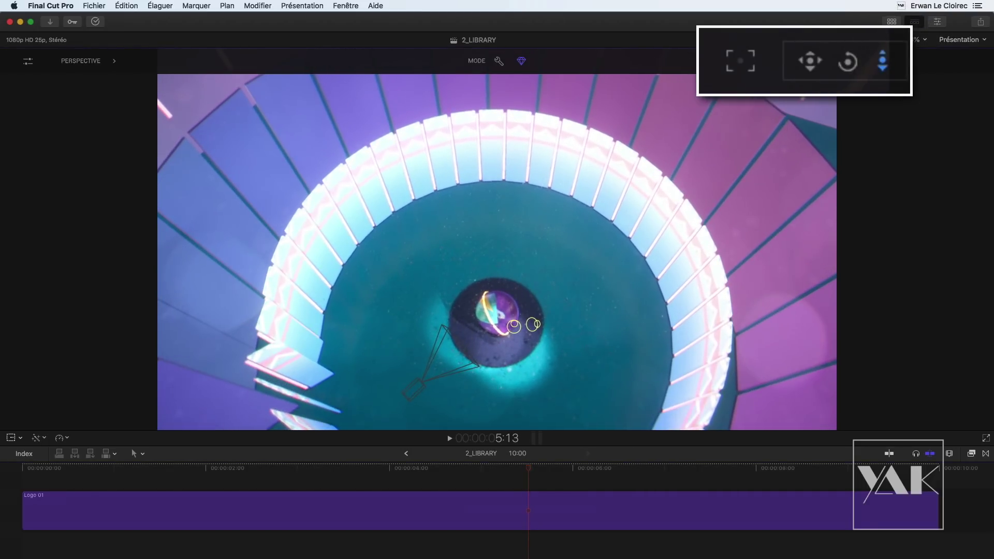
- Zoom and pan the perspective view towards the central logo, frame the logo, and pull back to a front view of the stage
{"action": "left_click", "coordinate": [810, 60]}
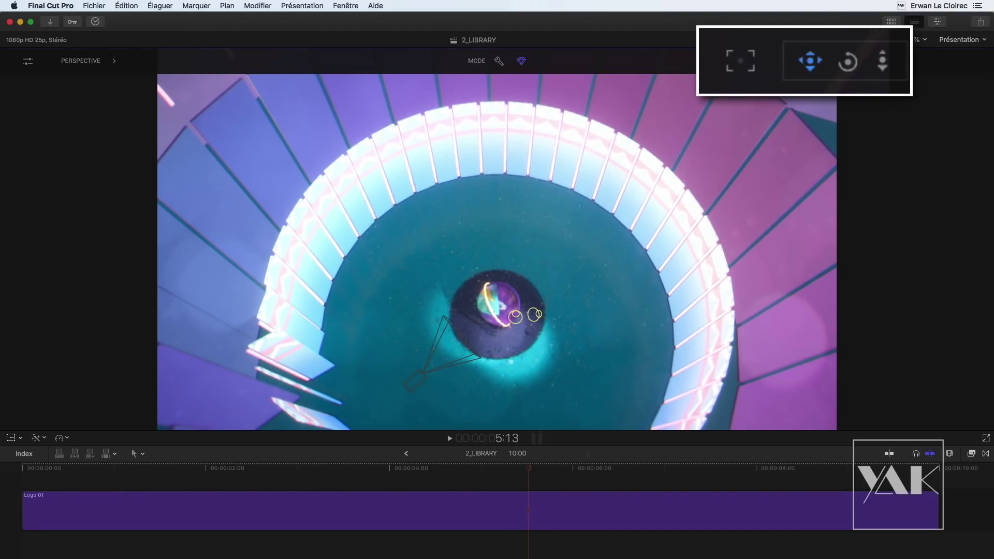
{"action": "left_click", "coordinate": [884, 60]}
{"action": "left_click_drag", "start_coordinate": [535, 314], "coordinate": [539, 422]}
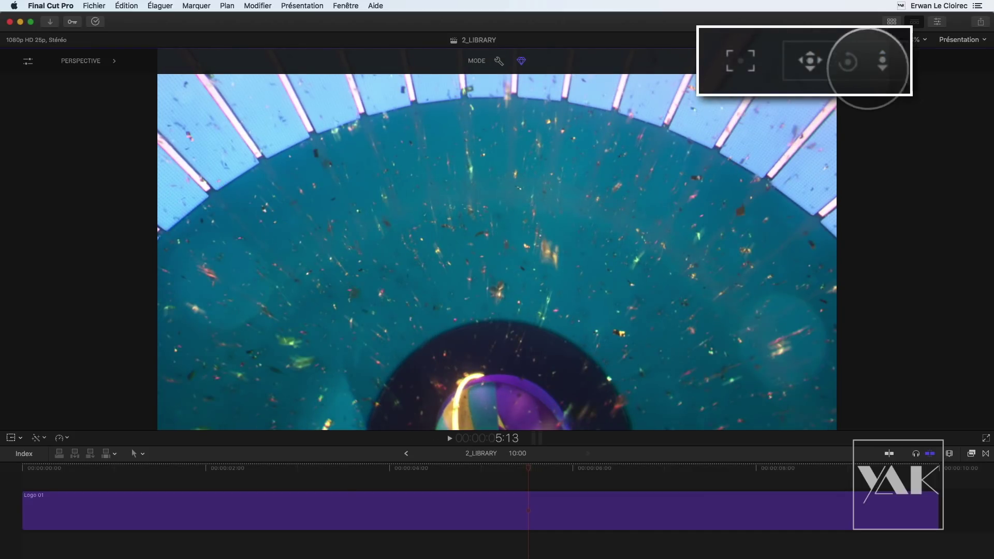
{"action": "left_click", "coordinate": [810, 60]}
{"action": "left_click_drag", "start_coordinate": [811, 61], "coordinate": [810, 44]}
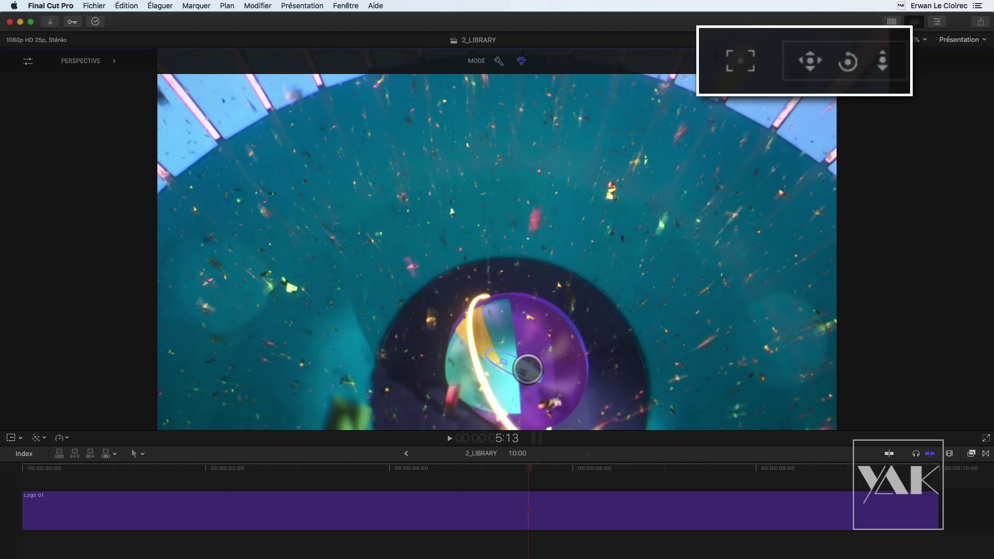
{"action": "left_click", "coordinate": [742, 60]}
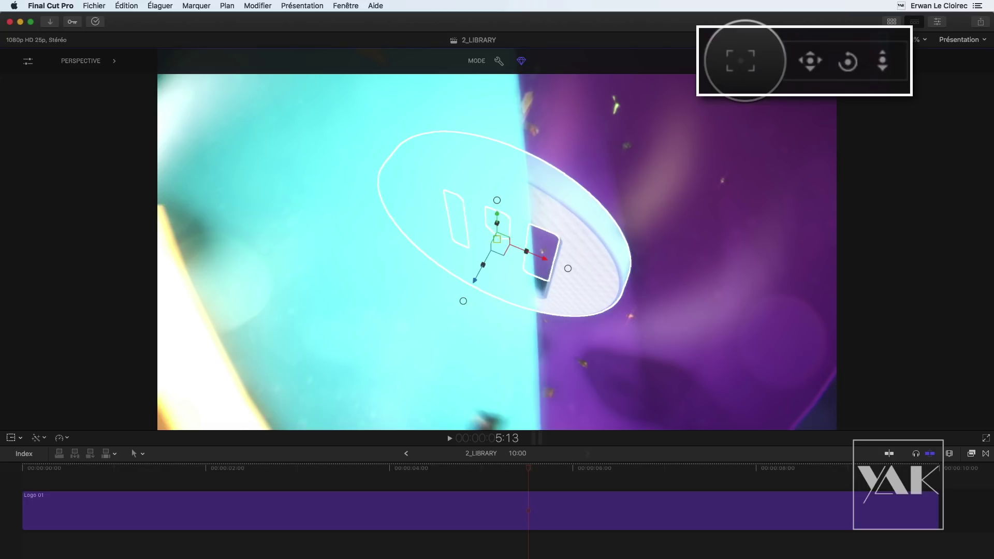
{"action": "left_click_drag", "start_coordinate": [811, 60], "coordinate": [881, 64]}
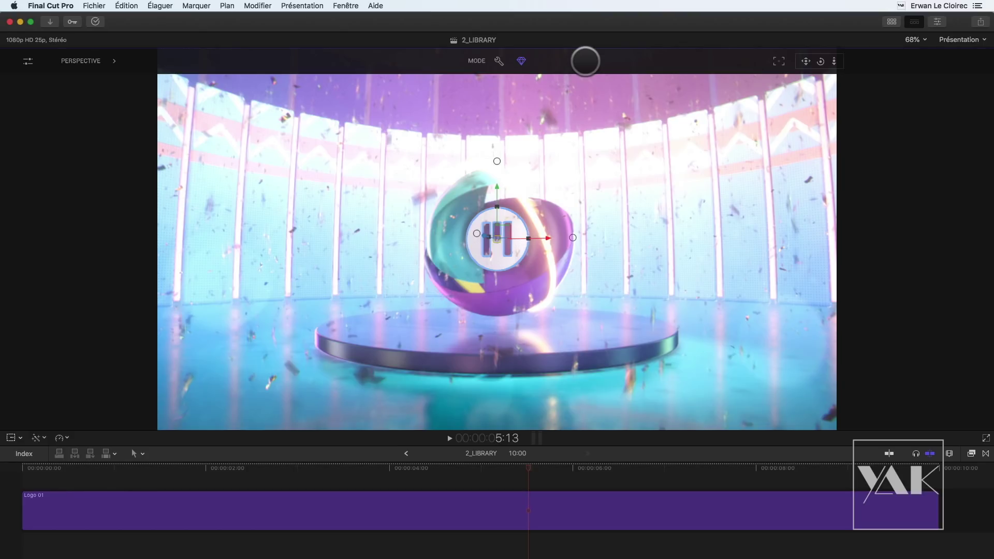
- Select the Logo 01 clip and the M logo in the scene, and show the inspector with the scene structure
{"action": "left_click", "coordinate": [605, 520]}
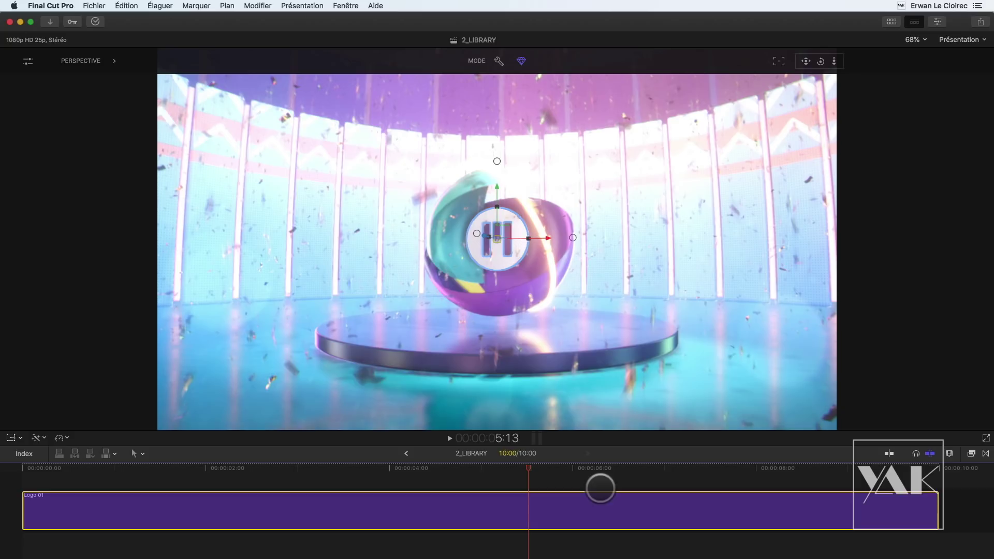
{"action": "left_click", "coordinate": [471, 218]}
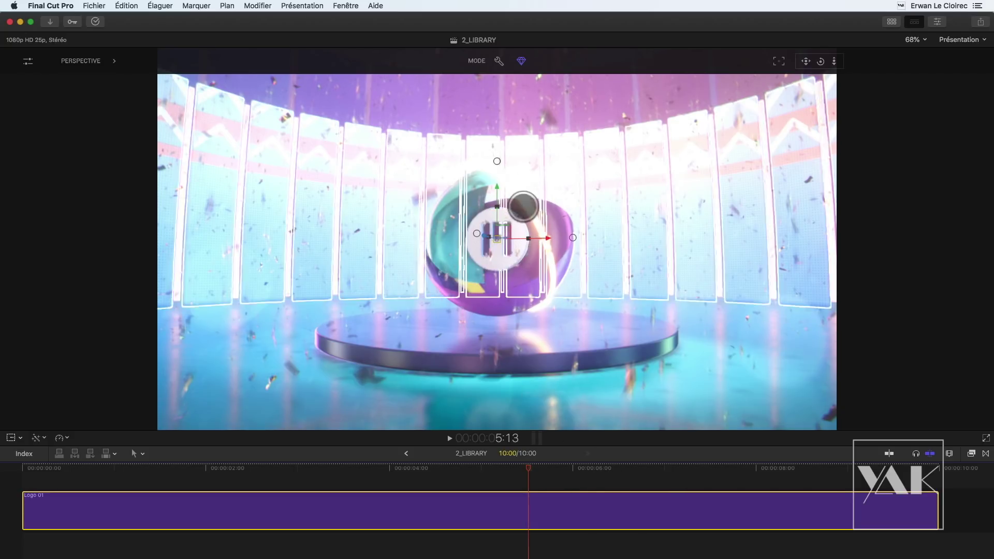
{"action": "left_click", "coordinate": [500, 257]}
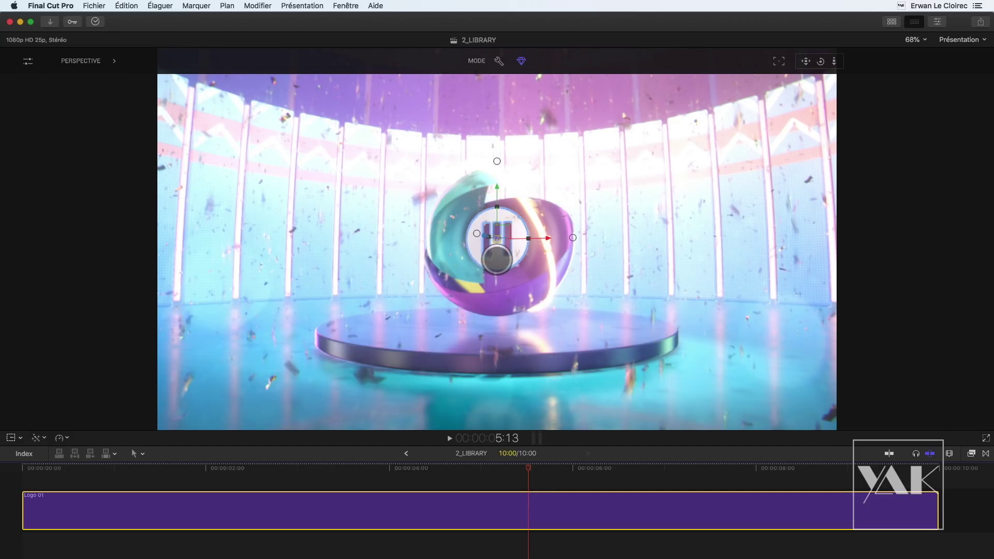
{"action": "key", "text": "super+4"}
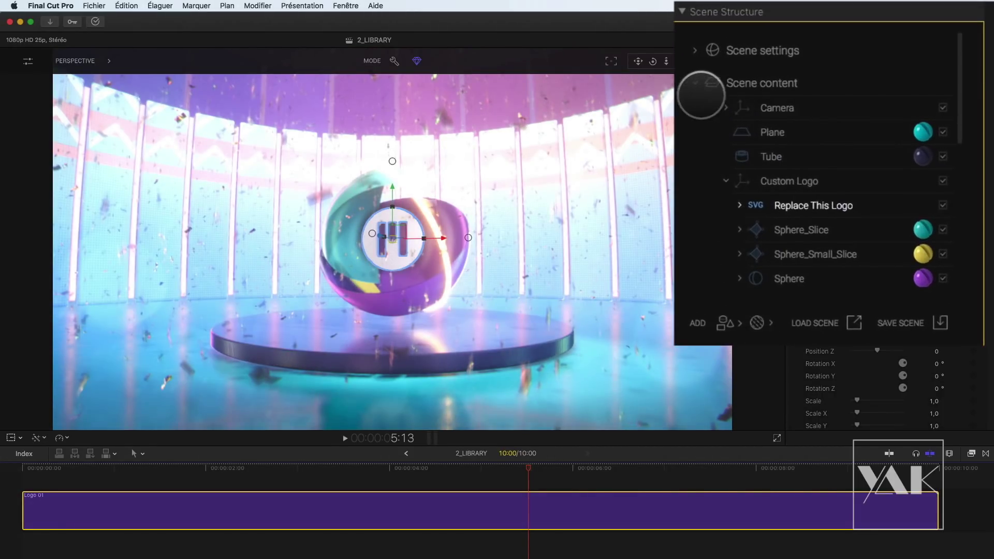
- Collapse Scene content, open Render settings under Scene settings, and extend the inspector to full height
{"action": "left_click", "coordinate": [694, 83]}
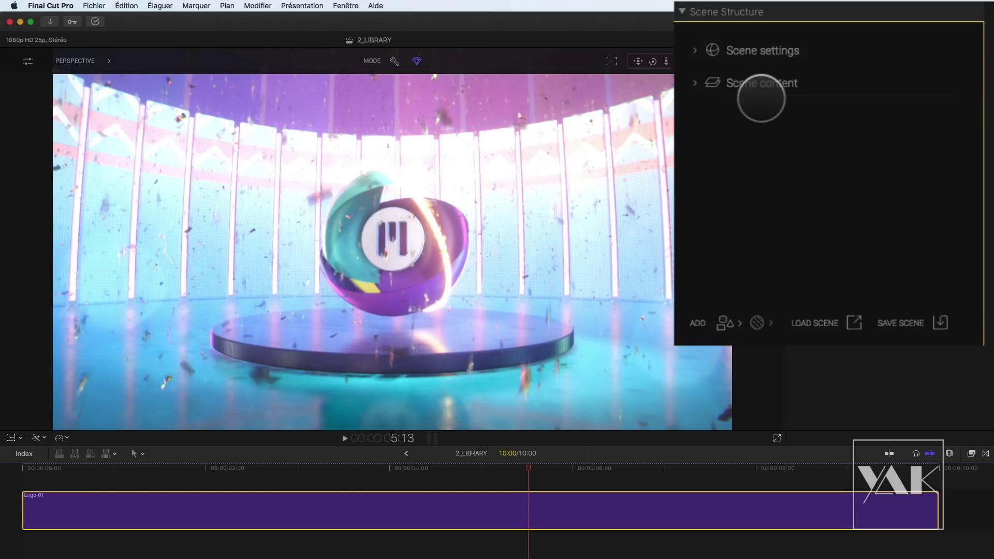
{"action": "left_click", "coordinate": [694, 50]}
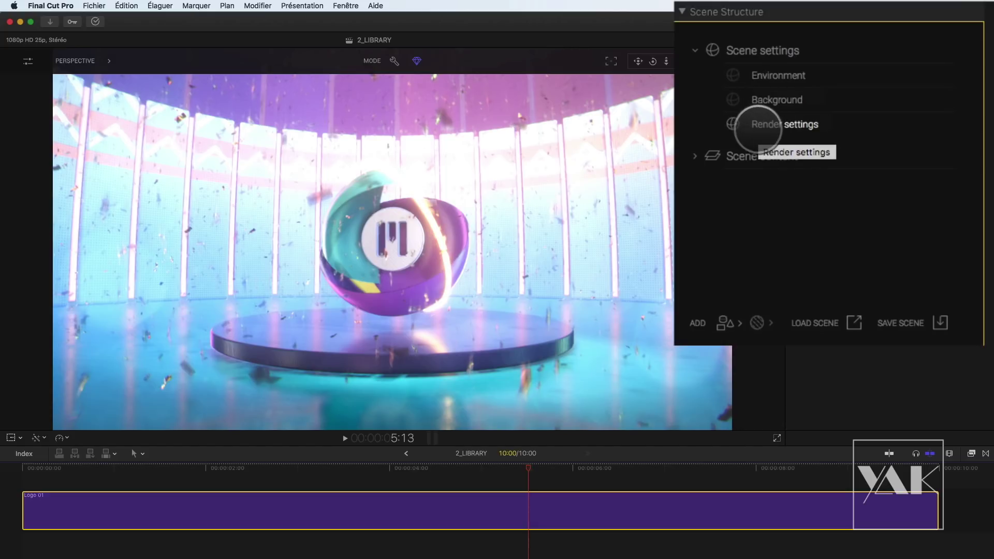
{"action": "left_click", "coordinate": [760, 126]}
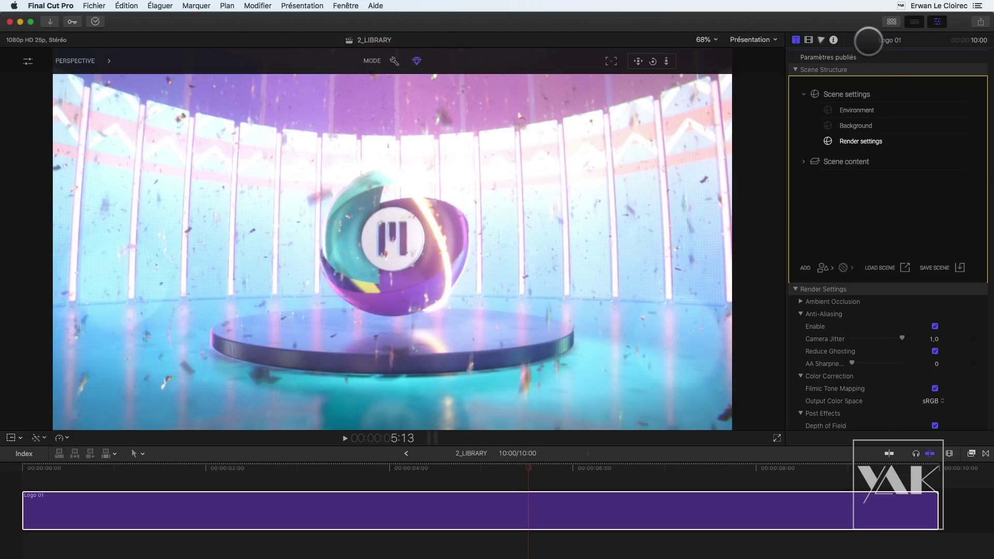
{"action": "double_click", "coordinate": [865, 40]}
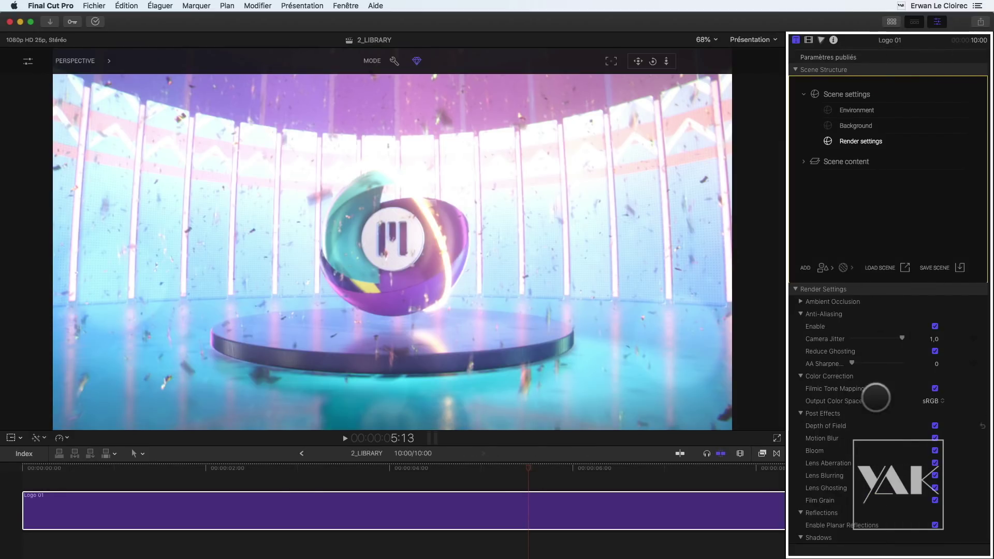
- Examine the render settings for anti-aliasing, color correction, post effects, reflections and shadows
{"action": "scroll", "coordinate": [884, 387], "scroll_direction": "down", "scroll_amount": 3}
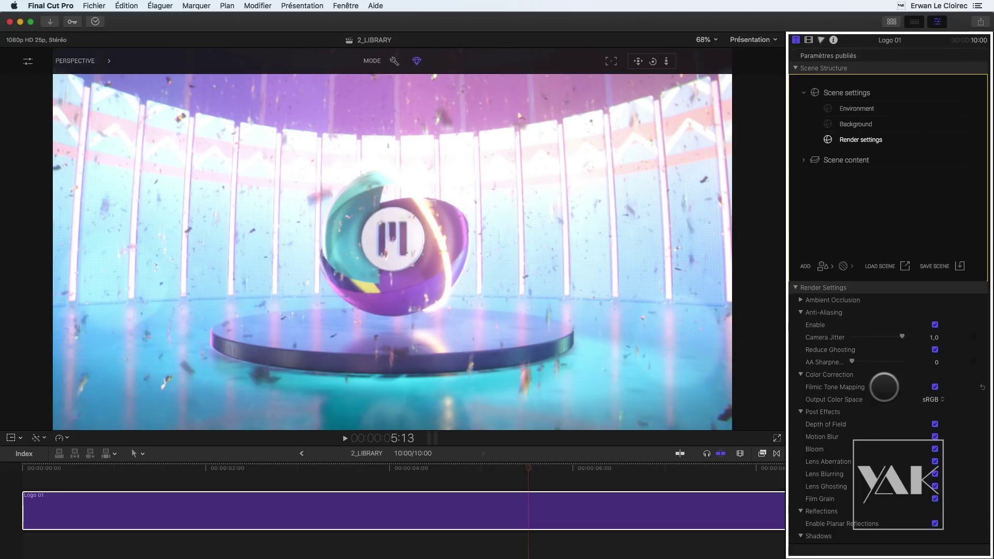
{"action": "scroll", "coordinate": [885, 387], "scroll_direction": "down", "scroll_amount": 3}
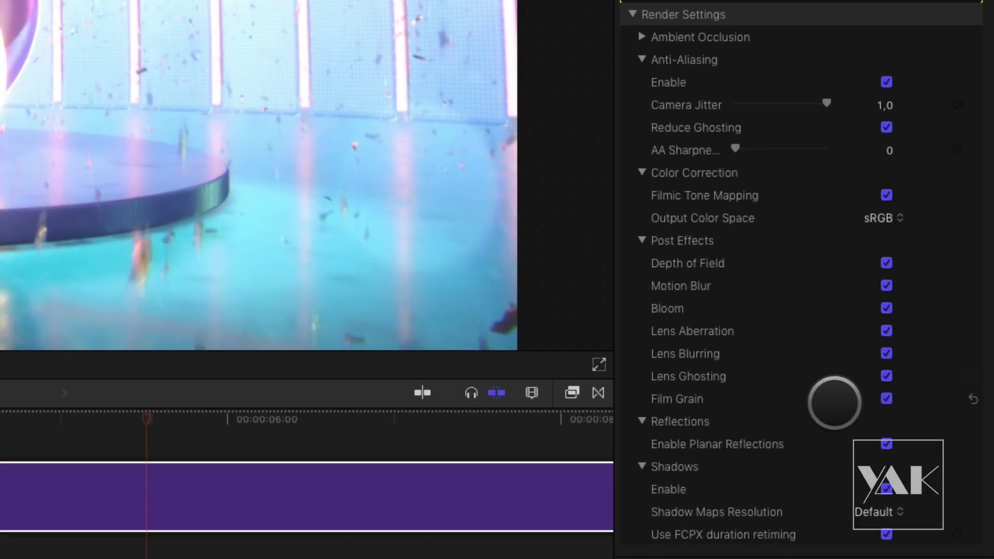
{"action": "left_click", "coordinate": [935, 456]}
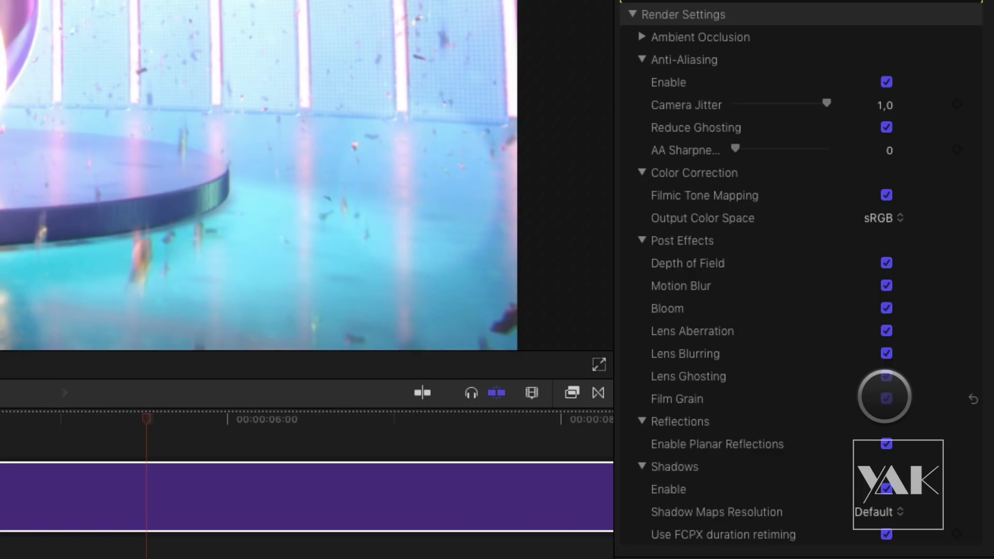
{"action": "left_click", "coordinate": [887, 308]}
{"action": "left_click", "coordinate": [886, 307]}
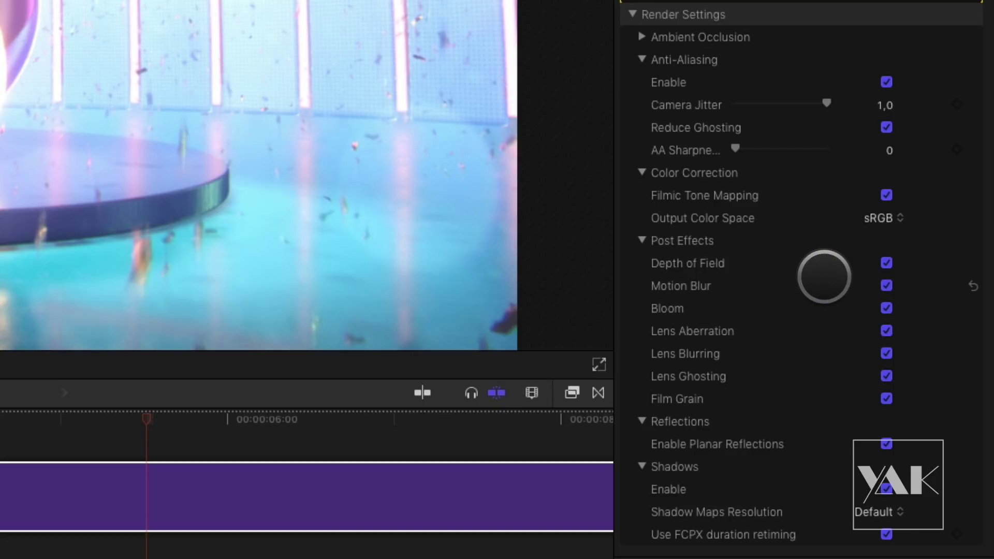
{"action": "scroll", "coordinate": [824, 277], "scroll_direction": "up", "scroll_amount": 1}
{"action": "scroll", "coordinate": [825, 277], "scroll_direction": "up", "scroll_amount": 3}
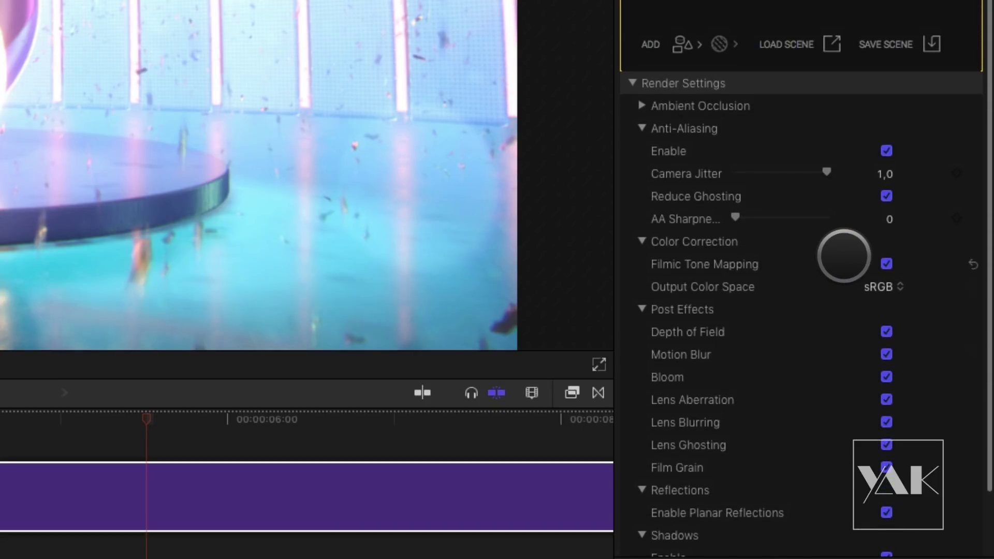
{"action": "left_click_drag", "start_coordinate": [735, 218], "coordinate": [717, 226]}
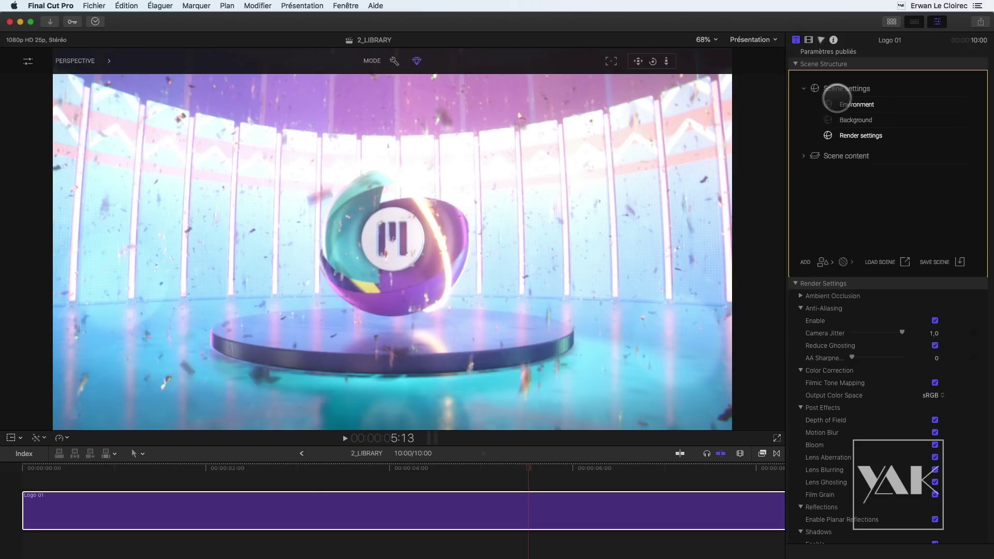
- Collapse Scene settings, expand Scene content, and inspect the properties of the Plane and the Camera group
{"action": "left_click", "coordinate": [804, 88]}
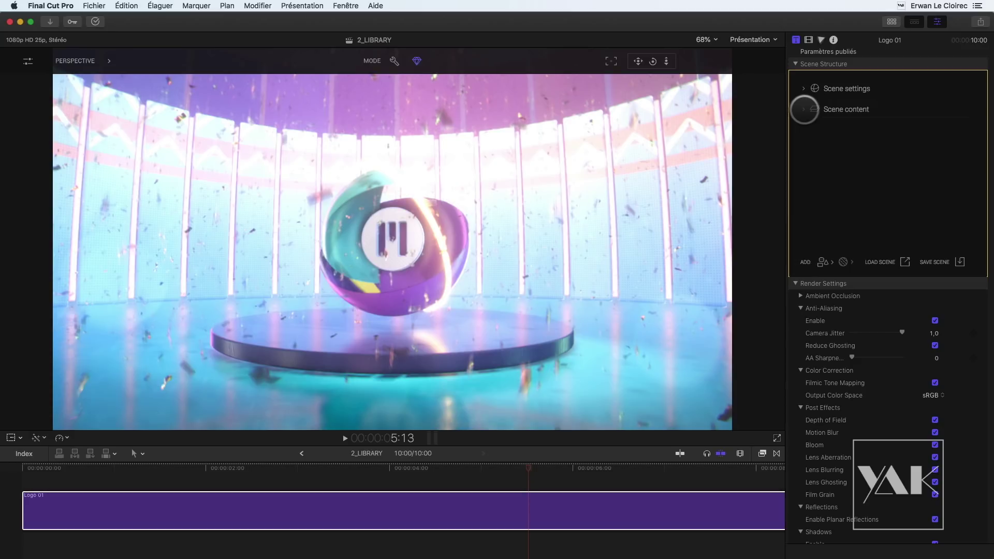
{"action": "left_click", "coordinate": [804, 109]}
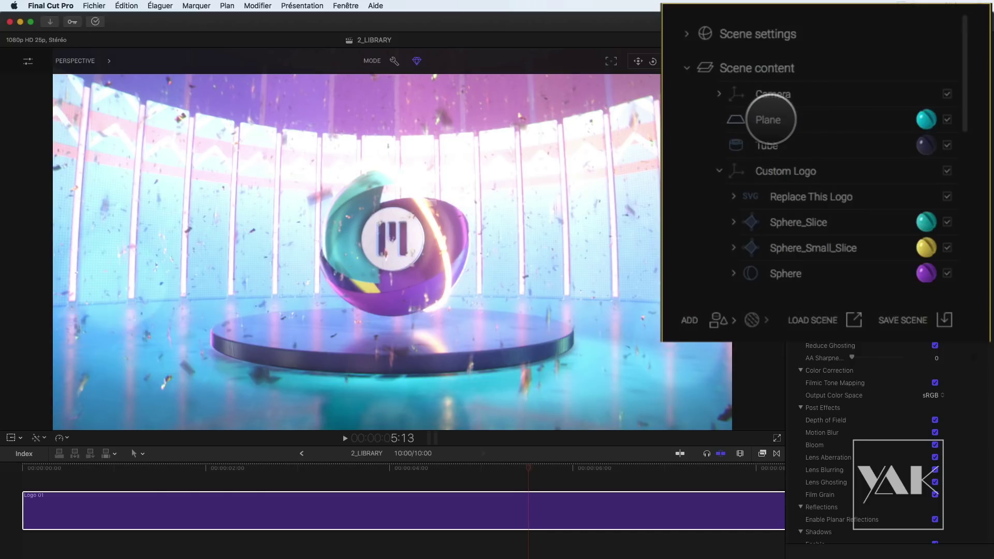
{"action": "left_click", "coordinate": [770, 120]}
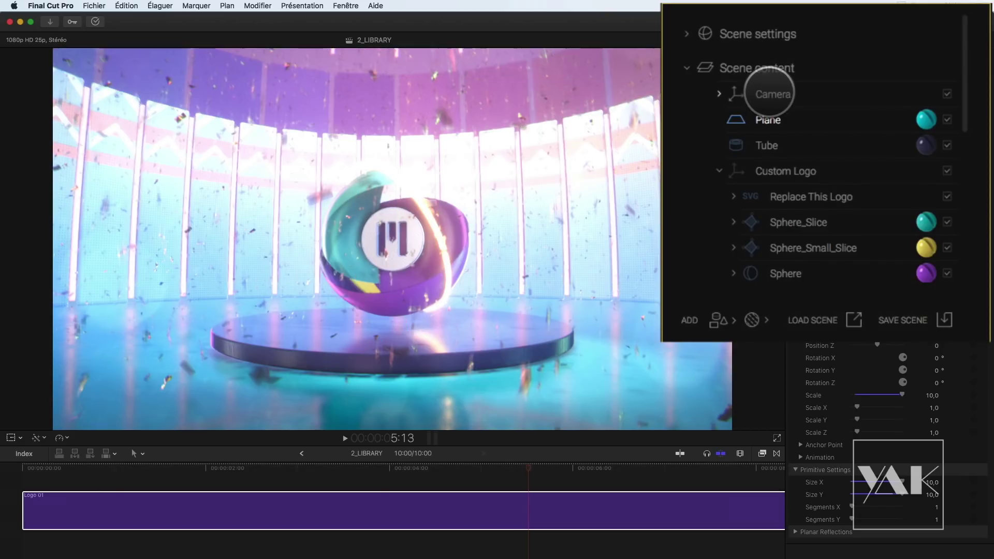
{"action": "left_click", "coordinate": [769, 94]}
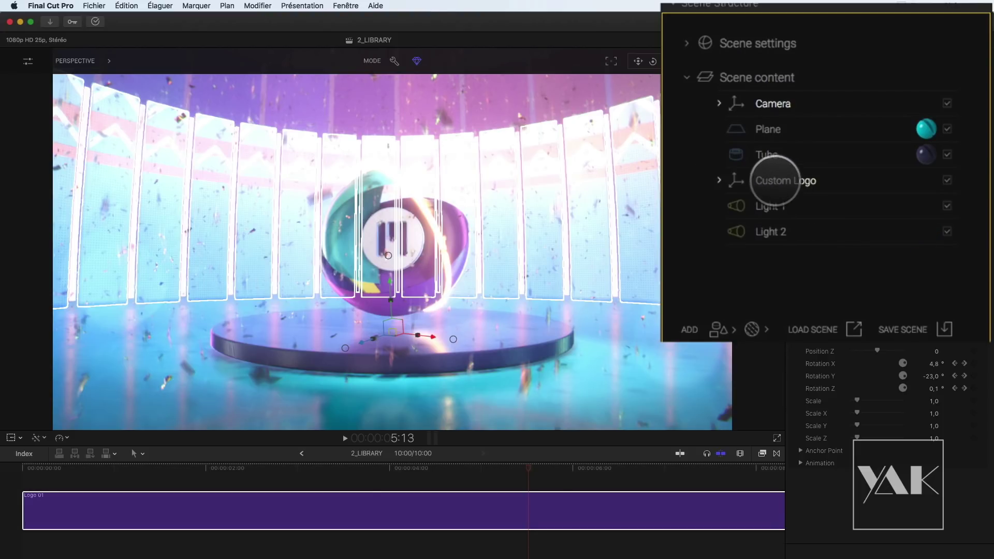
- Select the Custom Logo group in Scene content, expand it and look through the elements it contains
{"action": "left_click", "coordinate": [786, 181]}
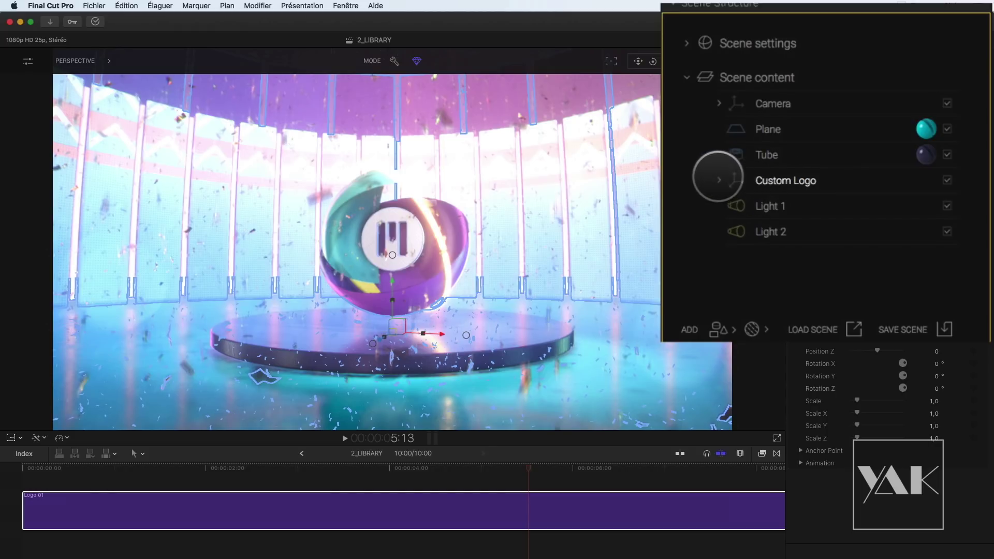
{"action": "left_click", "coordinate": [720, 179]}
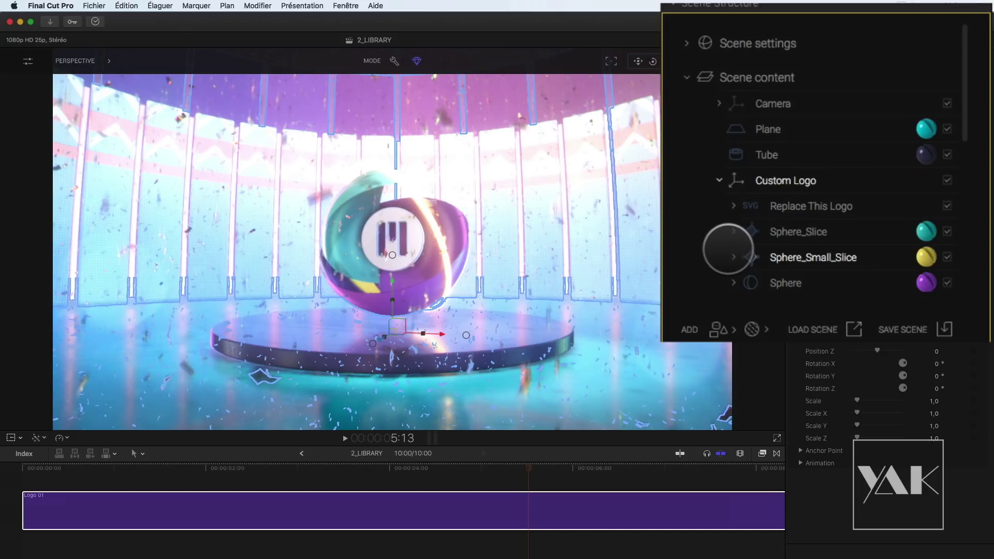
{"action": "scroll", "coordinate": [728, 249], "scroll_direction": "down", "scroll_amount": 5}
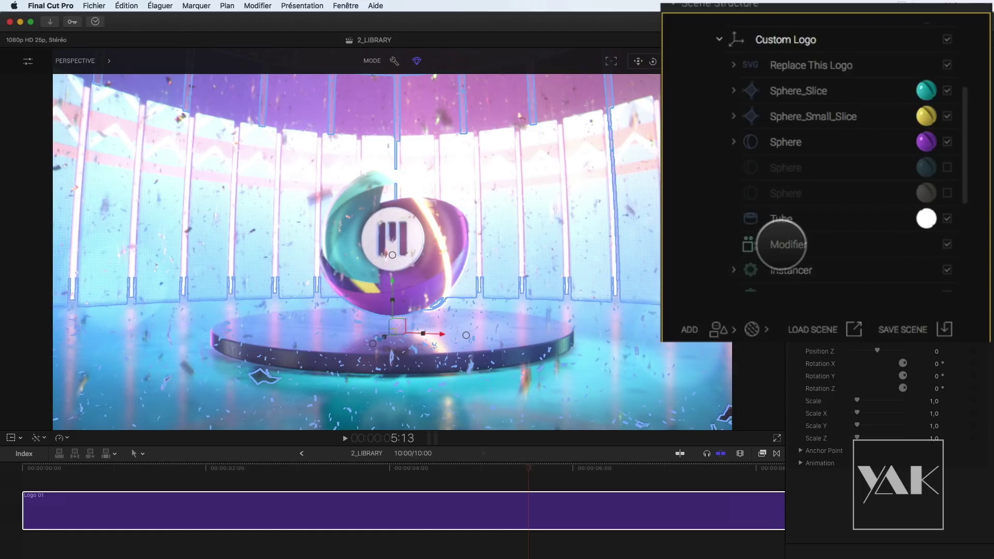
{"action": "scroll", "coordinate": [781, 245], "scroll_direction": "down", "scroll_amount": 5}
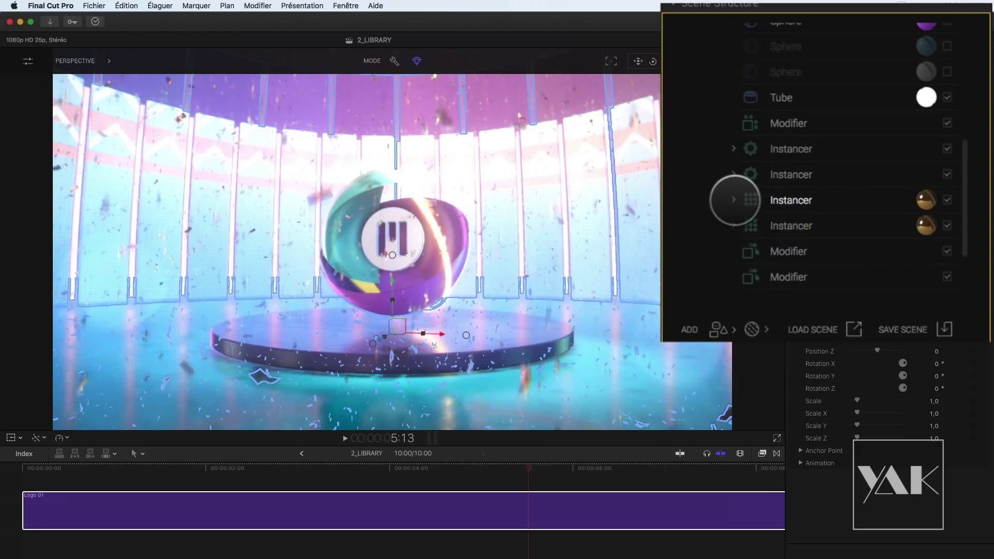
- Expand the two gold-material Instancers in Custom Logo to inspect their modifiers and Confetti models, and collapse both again
{"action": "left_click", "coordinate": [734, 200]}
{"action": "scroll", "coordinate": [733, 246], "scroll_direction": "down", "scroll_amount": 3}
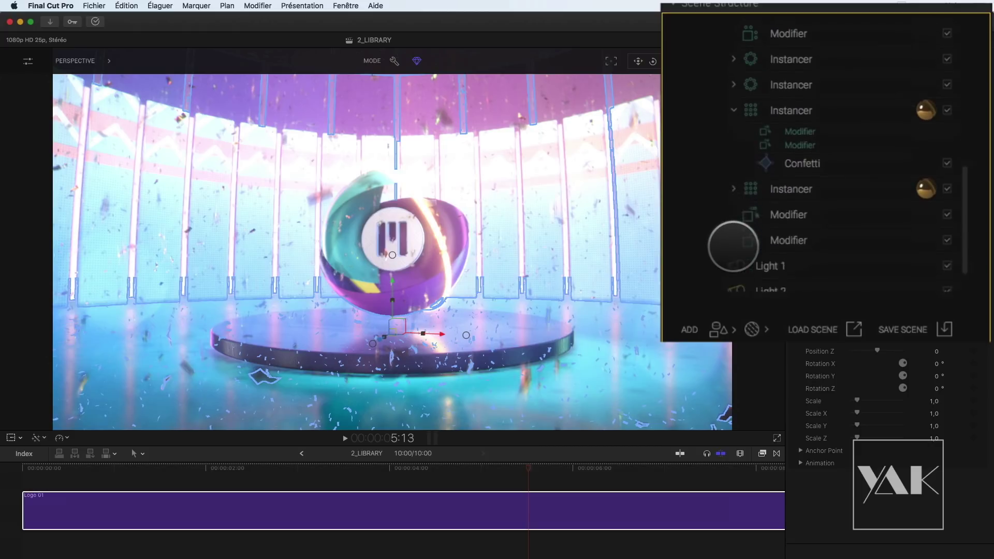
{"action": "left_click", "coordinate": [734, 189]}
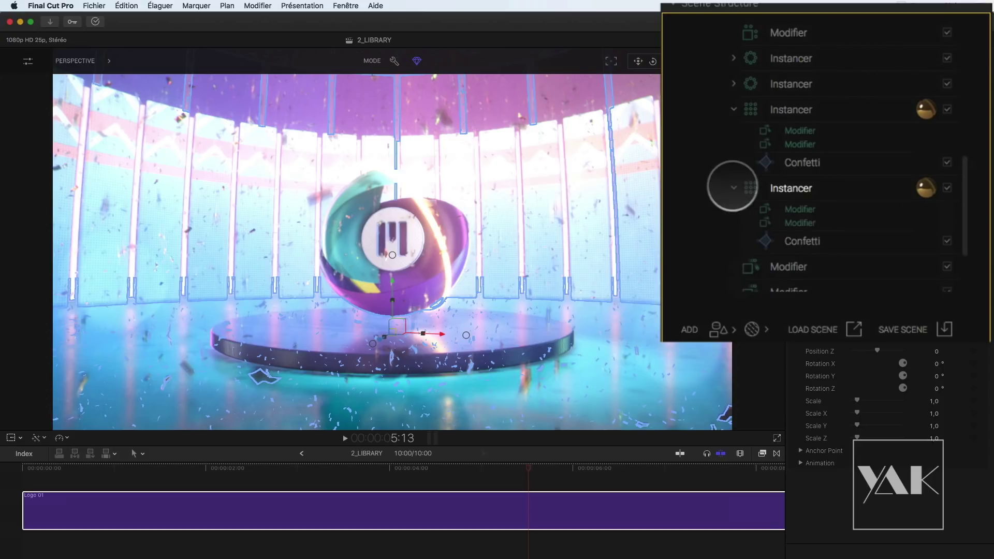
{"action": "left_click", "coordinate": [734, 188]}
{"action": "left_click", "coordinate": [734, 109]}
{"action": "scroll", "coordinate": [731, 110], "scroll_direction": "up", "scroll_amount": 2}
{"action": "scroll", "coordinate": [731, 110], "scroll_direction": "down", "scroll_amount": 1}
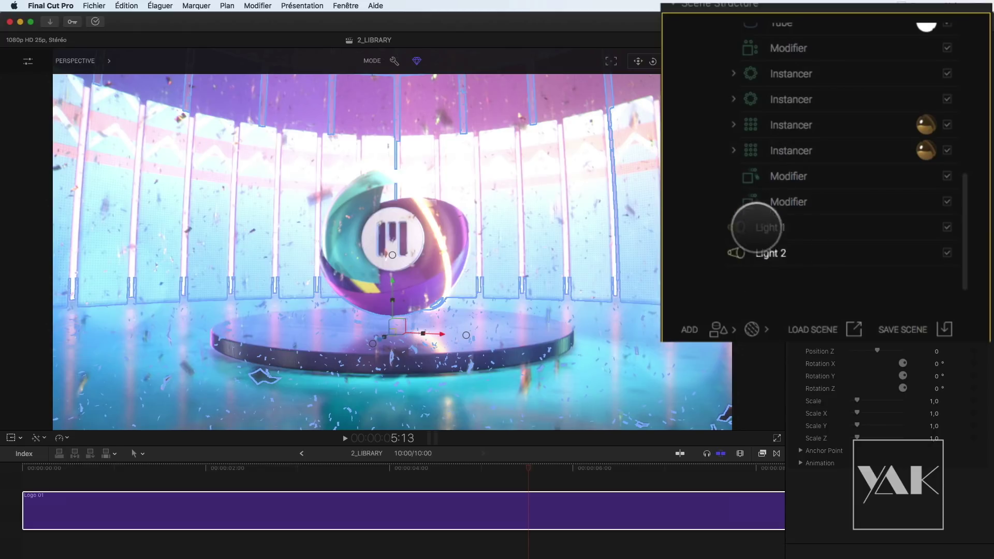
- Switch Light 1 off and back on to compare the lighting, and collapse the Custom Logo group
{"action": "left_click", "coordinate": [766, 228]}
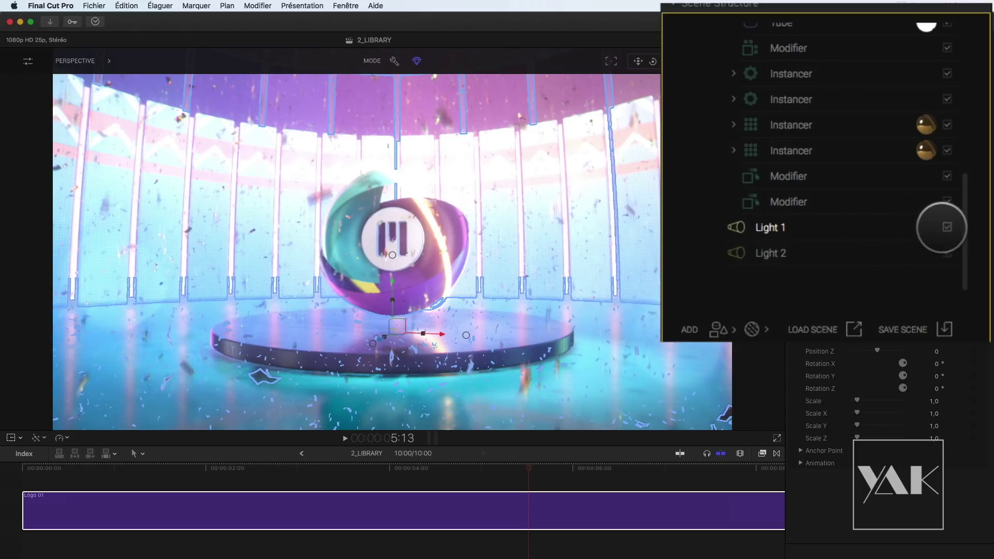
{"action": "left_click", "coordinate": [947, 227]}
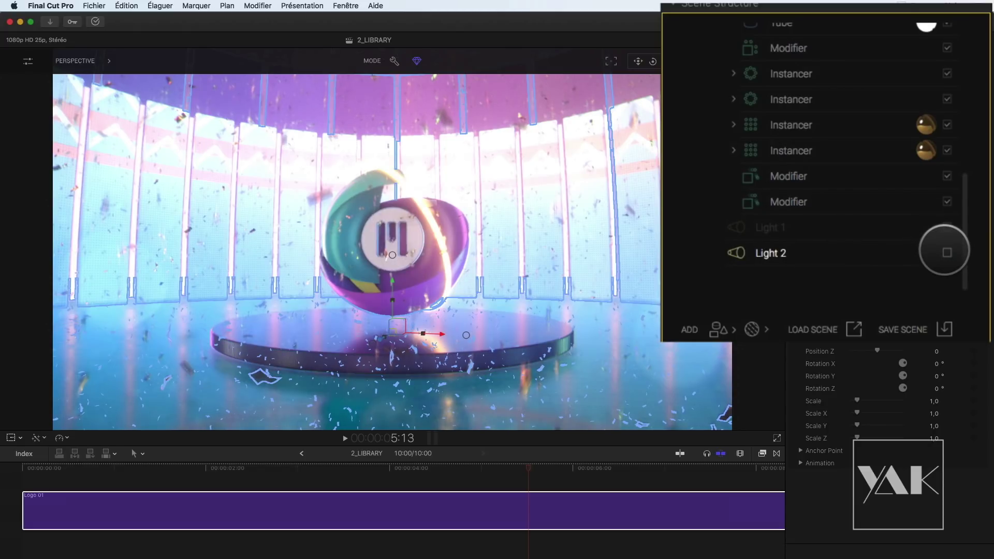
{"action": "left_click", "coordinate": [947, 227]}
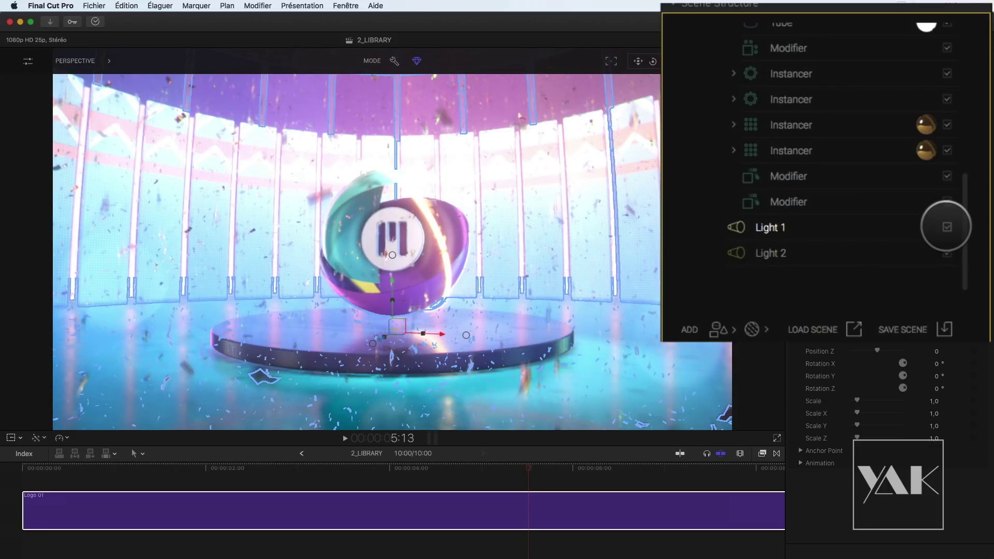
{"action": "scroll", "coordinate": [947, 226], "scroll_direction": "up", "scroll_amount": 10}
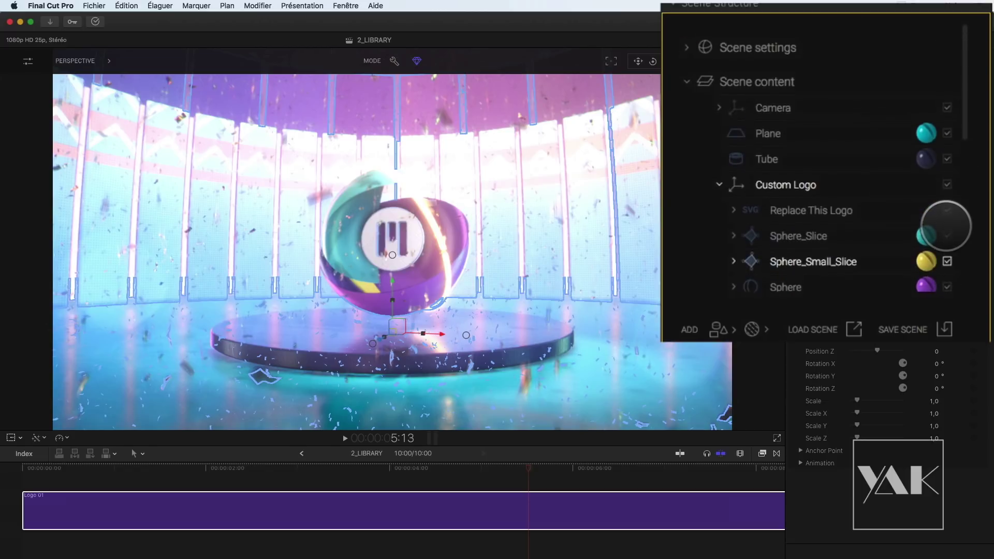
{"action": "left_click", "coordinate": [734, 181]}
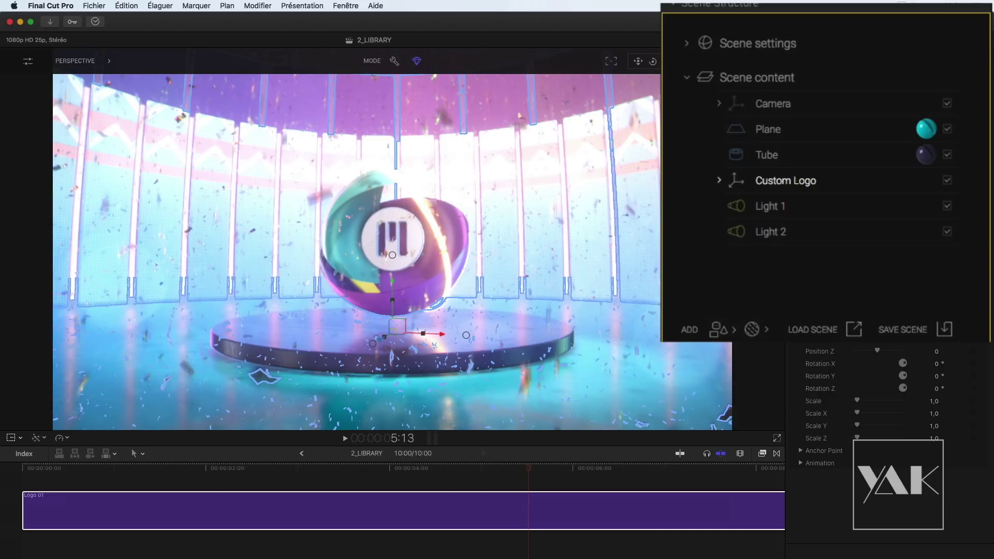
- Examine the object types and the material categories that can be added to the scene
{"action": "left_click", "coordinate": [725, 330]}
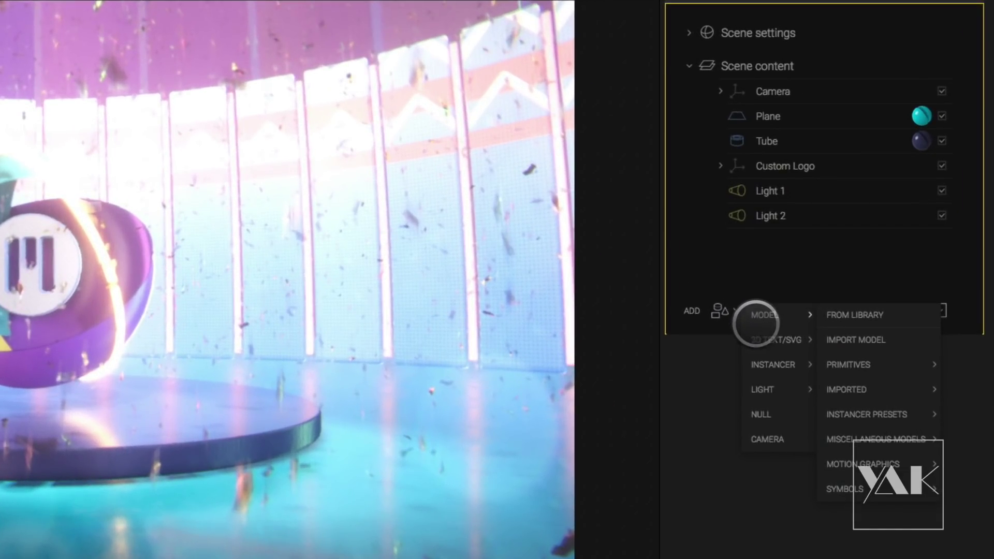
{"action": "mouse_move", "coordinate": [759, 341]}
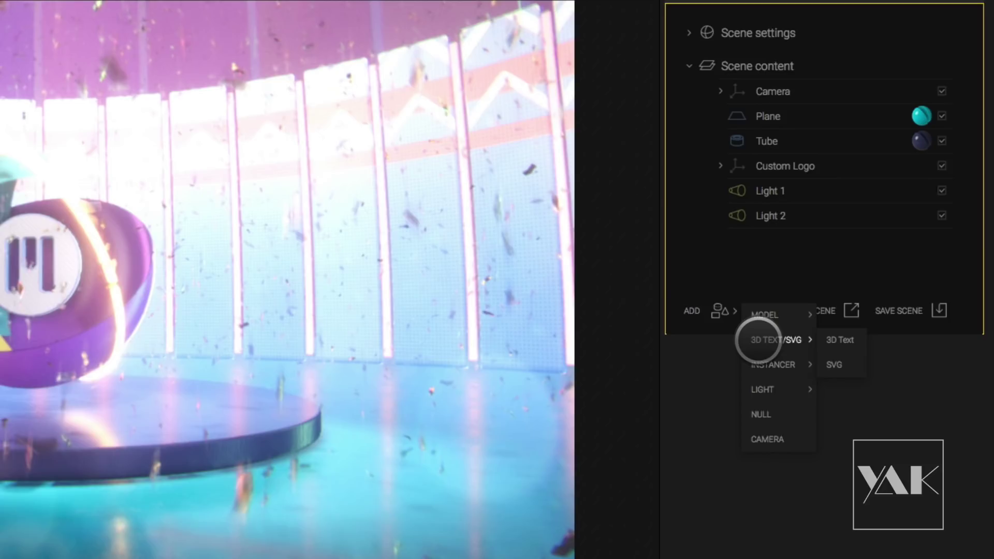
{"action": "mouse_move", "coordinate": [806, 365]}
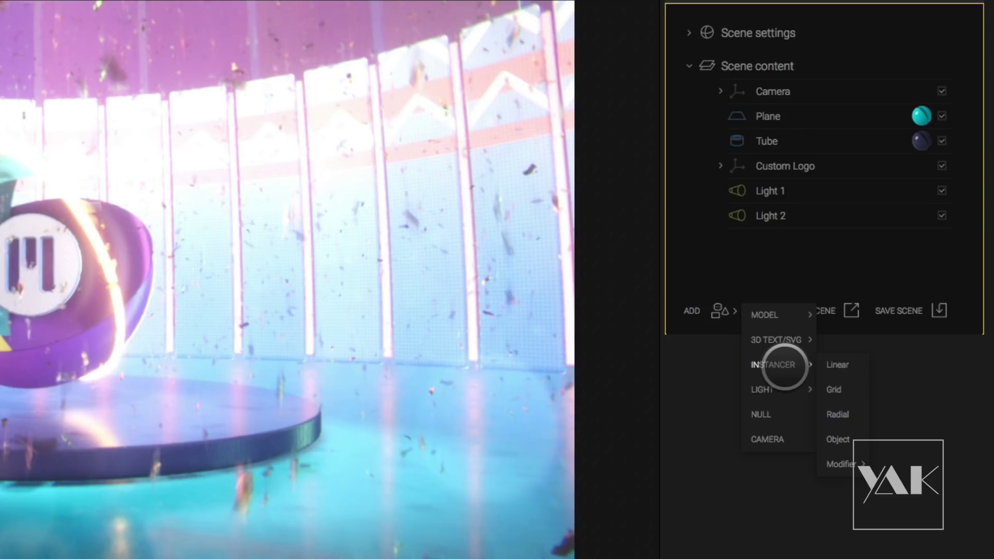
{"action": "mouse_move", "coordinate": [784, 391]}
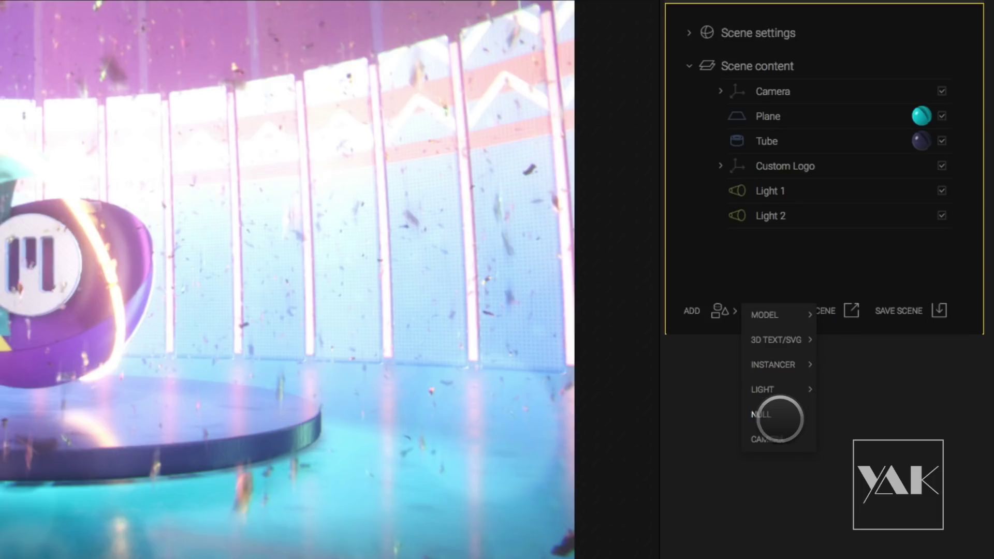
{"action": "mouse_move", "coordinate": [767, 315]}
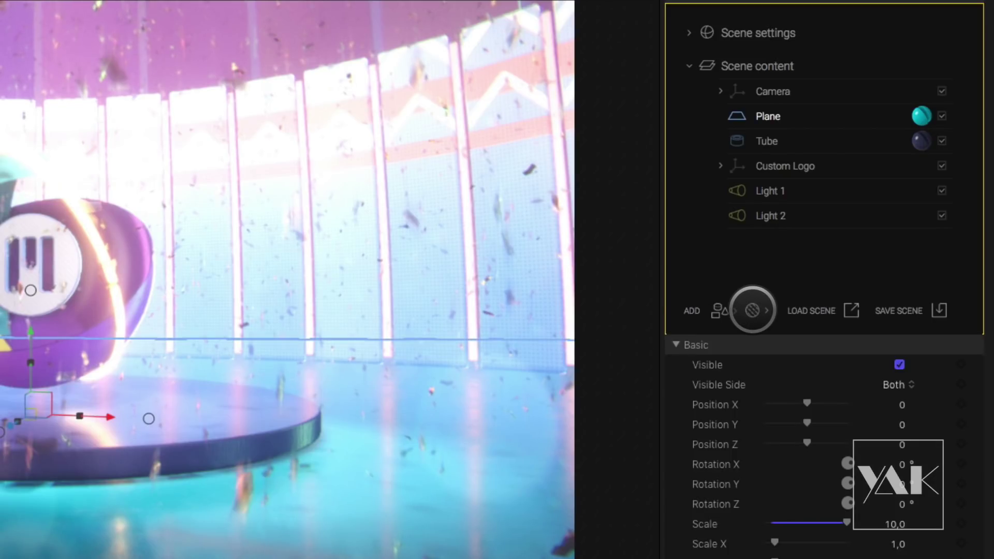
{"action": "left_click", "coordinate": [753, 311]}
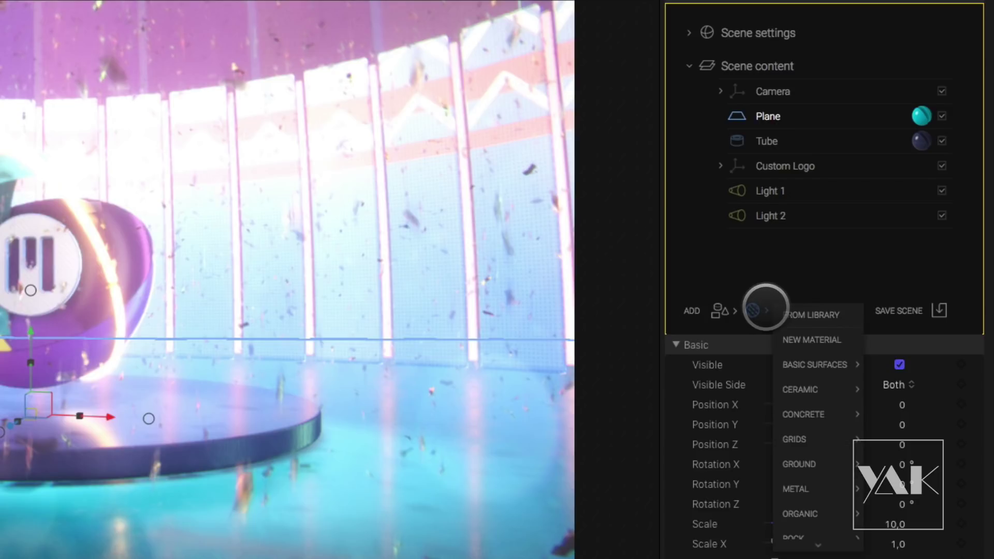
{"action": "mouse_move", "coordinate": [807, 464]}
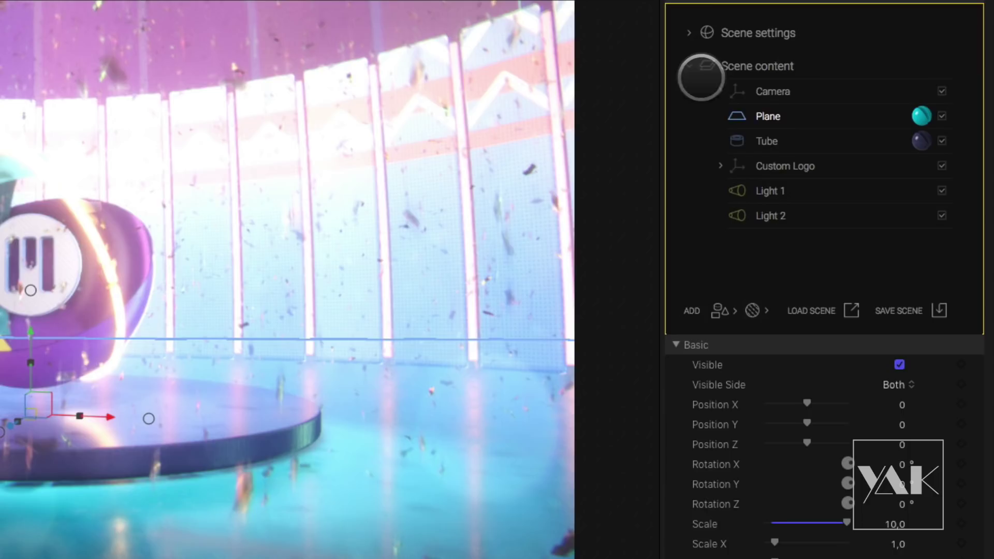
- Expand Custom Logo, select Replace This Logo, and choose Logo_yak_SVG.svg as the replacement file for its extruded SVG
{"action": "left_click", "coordinate": [720, 165]}
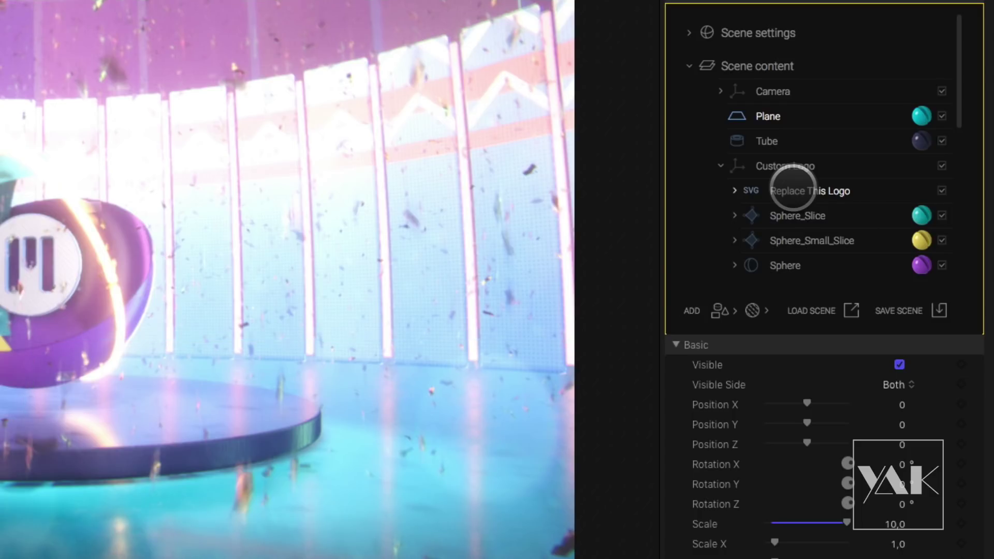
{"action": "left_click", "coordinate": [793, 190]}
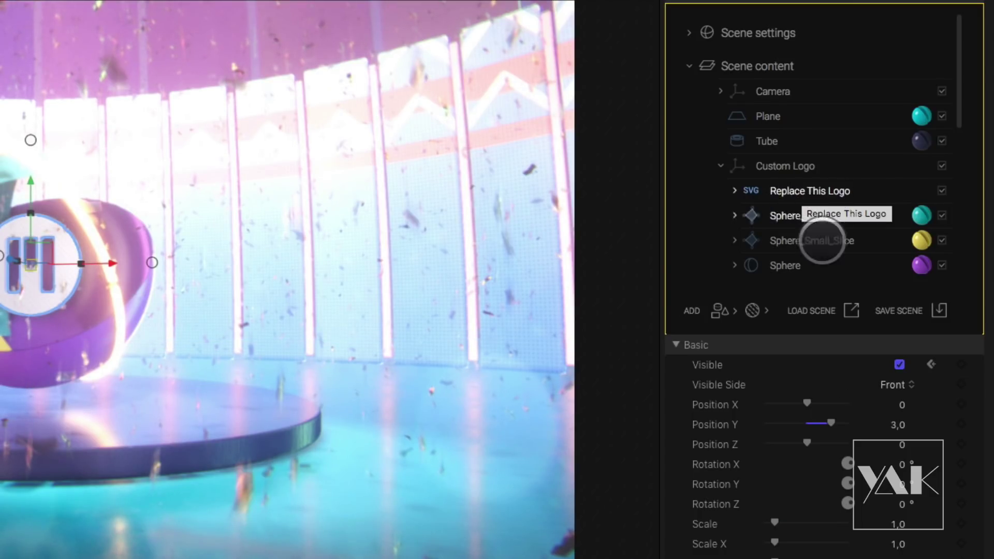
{"action": "scroll", "coordinate": [830, 417], "scroll_direction": "down", "scroll_amount": 5}
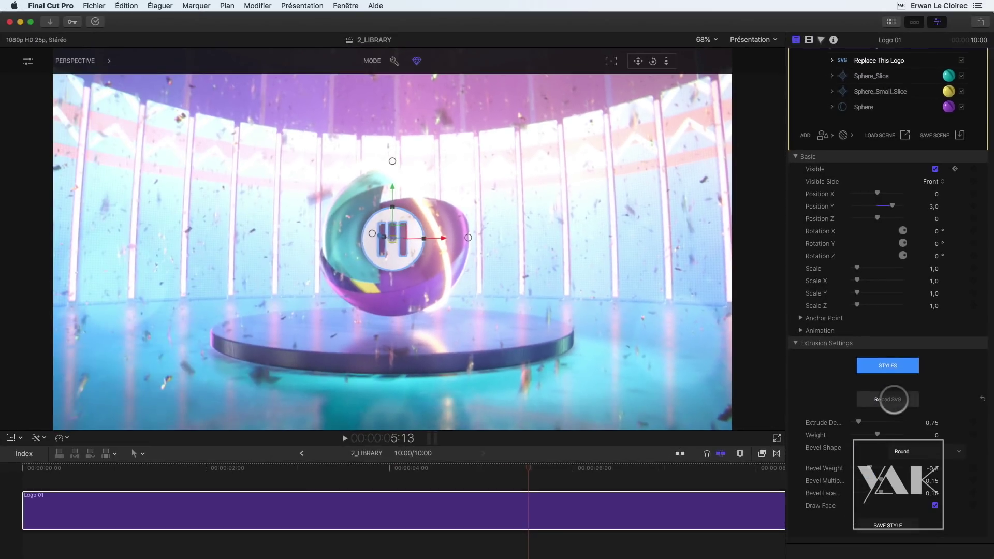
{"action": "left_click", "coordinate": [833, 522]}
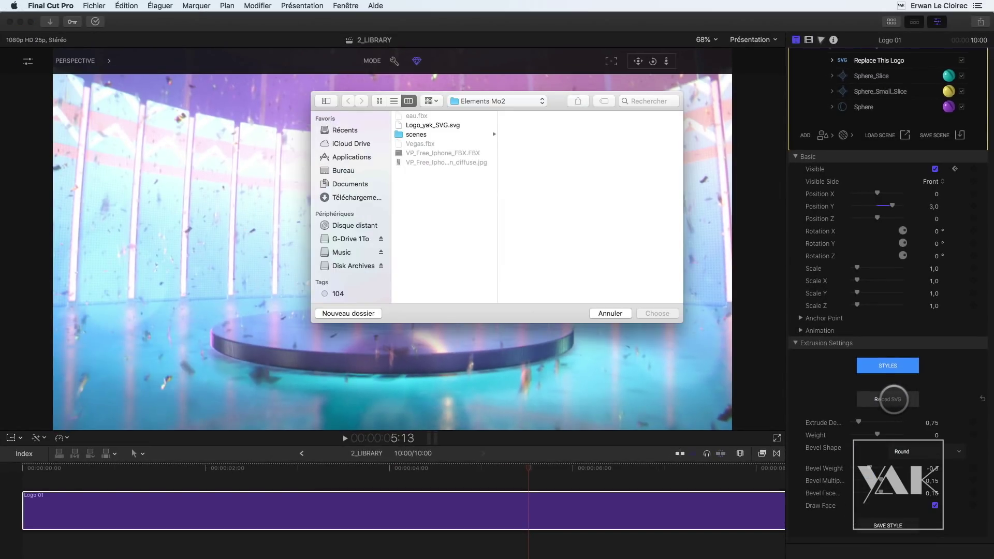
{"action": "left_click", "coordinate": [438, 126]}
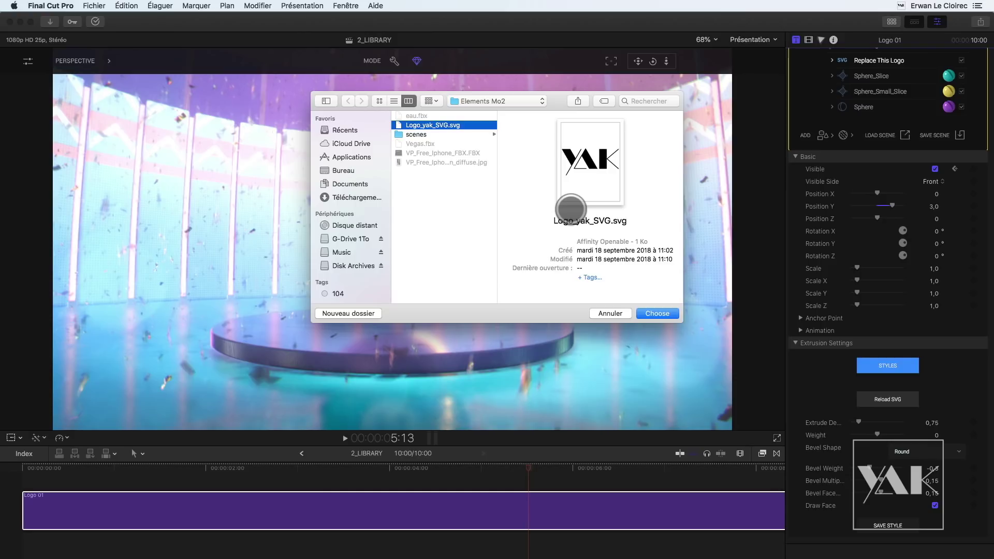
{"action": "left_click", "coordinate": [659, 313]}
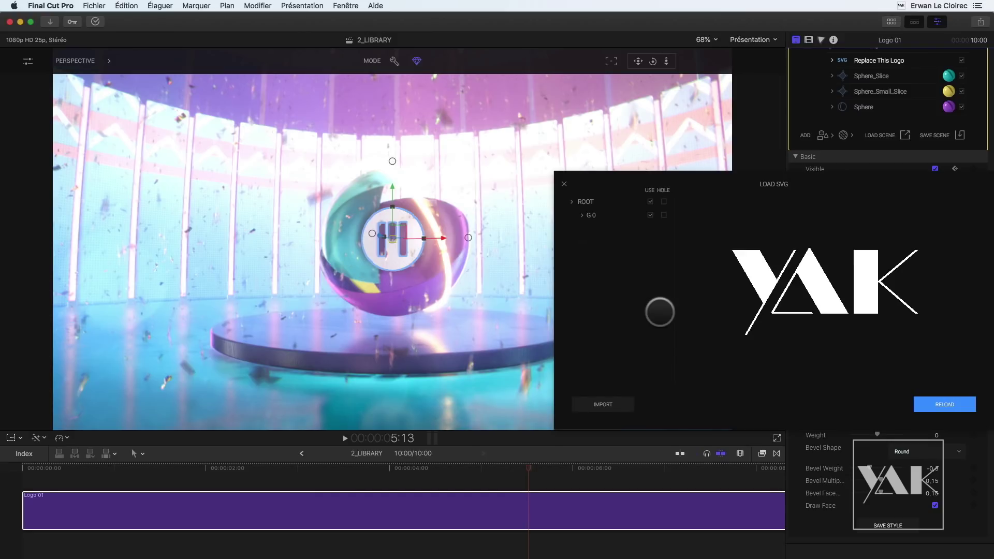
- Expand group G 0 of the loaded SVG, turn off Hole for PATH 2, and reload the logo into the scene
{"action": "left_click_drag", "start_coordinate": [721, 173], "coordinate": [420, 122]}
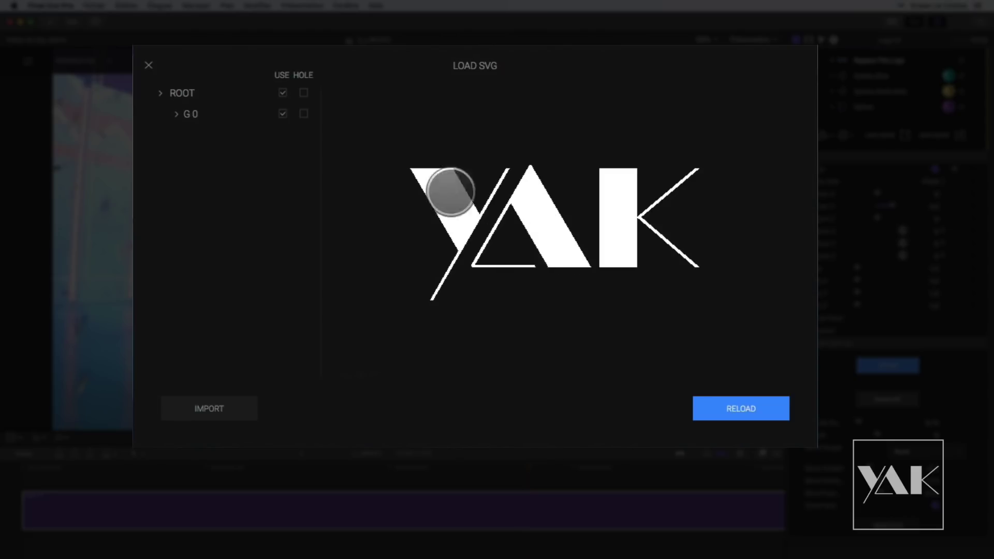
{"action": "left_click", "coordinate": [176, 114]}
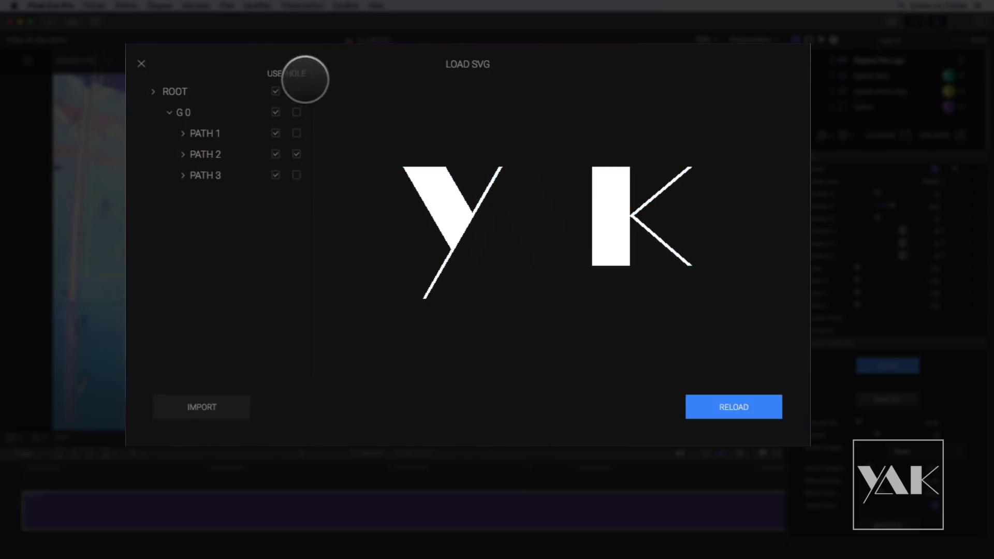
{"action": "left_click", "coordinate": [297, 156]}
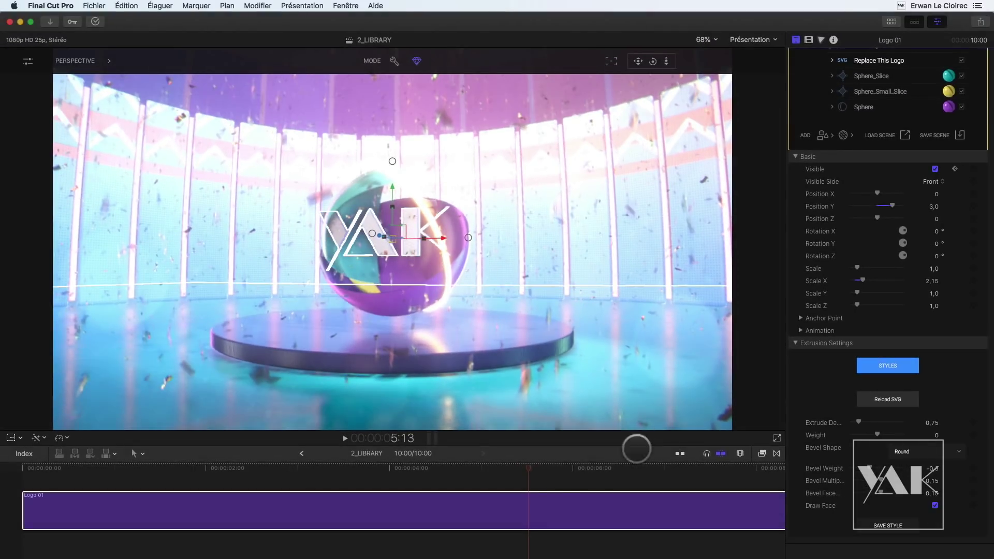
- Preview the animation with the new logo, park the playhead at 7:11, and switch the viewer from Perspective to Active Camera
{"action": "left_click", "coordinate": [565, 467]}
{"action": "key", "text": "space"}
{"action": "left_click_drag", "start_coordinate": [725, 475], "coordinate": [705, 485]}
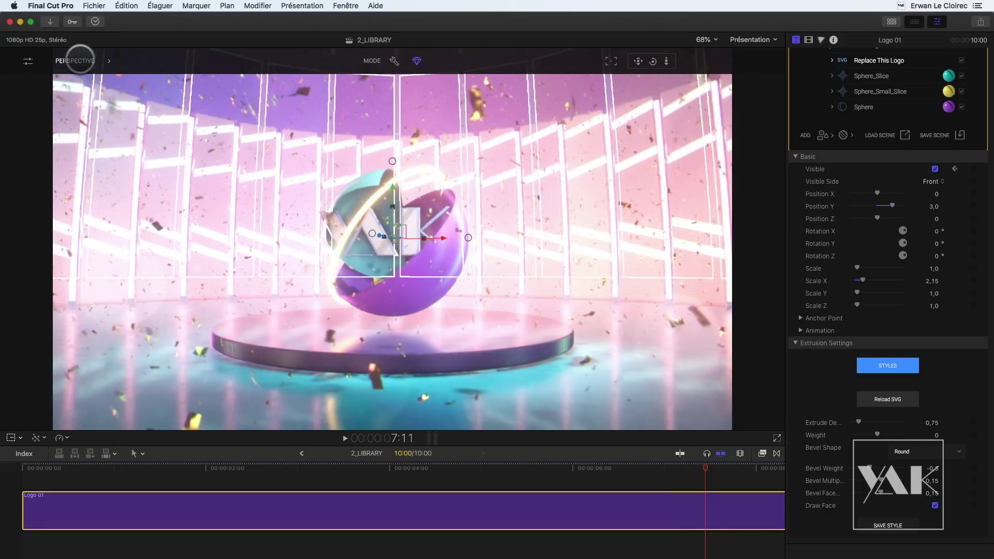
{"action": "left_click", "coordinate": [78, 60]}
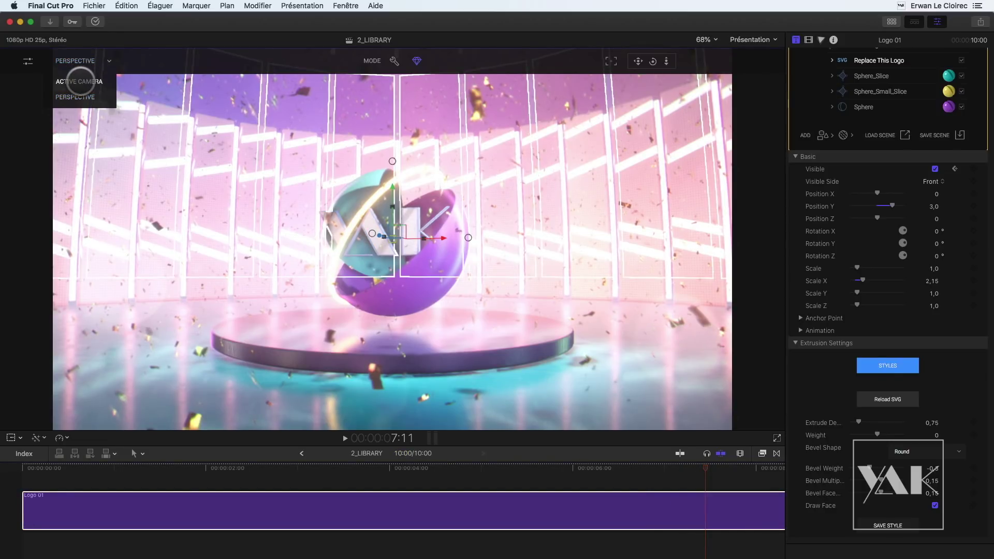
{"action": "left_click", "coordinate": [80, 81]}
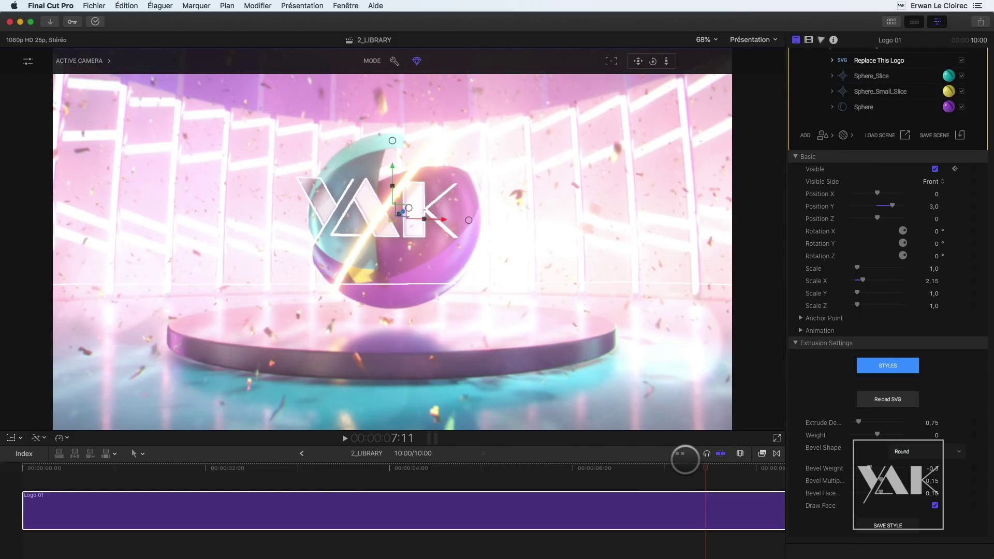
- Move the playhead to 8:18 and set the Scale of Replace This Logo to 0,8
{"action": "left_click_drag", "start_coordinate": [689, 461], "coordinate": [720, 469]}
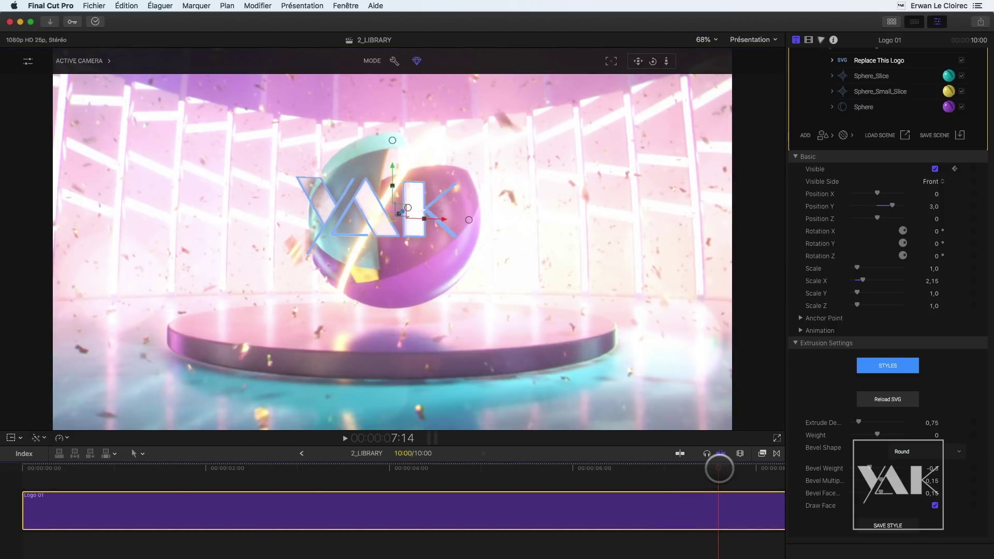
{"action": "key", "text": "shift+z"}
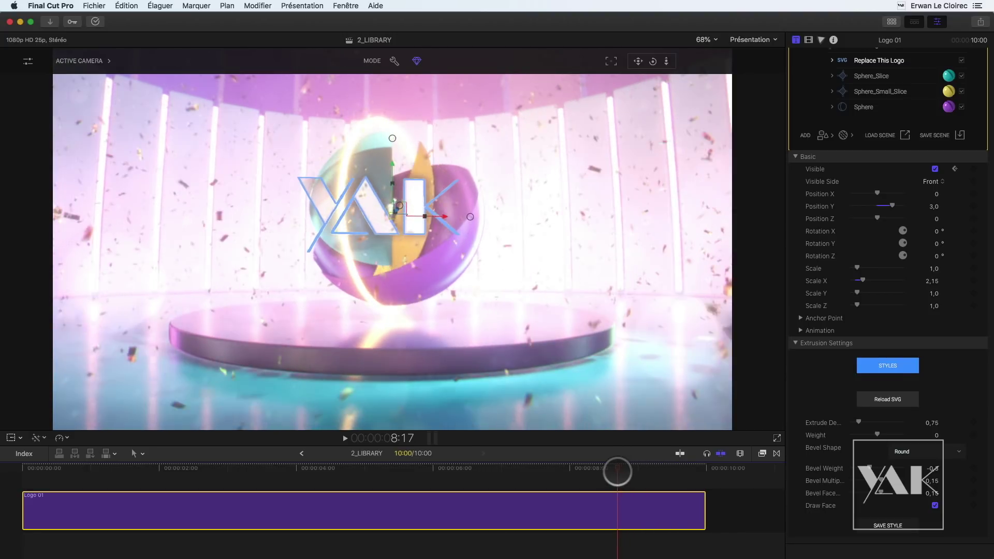
{"action": "left_click", "coordinate": [618, 469]}
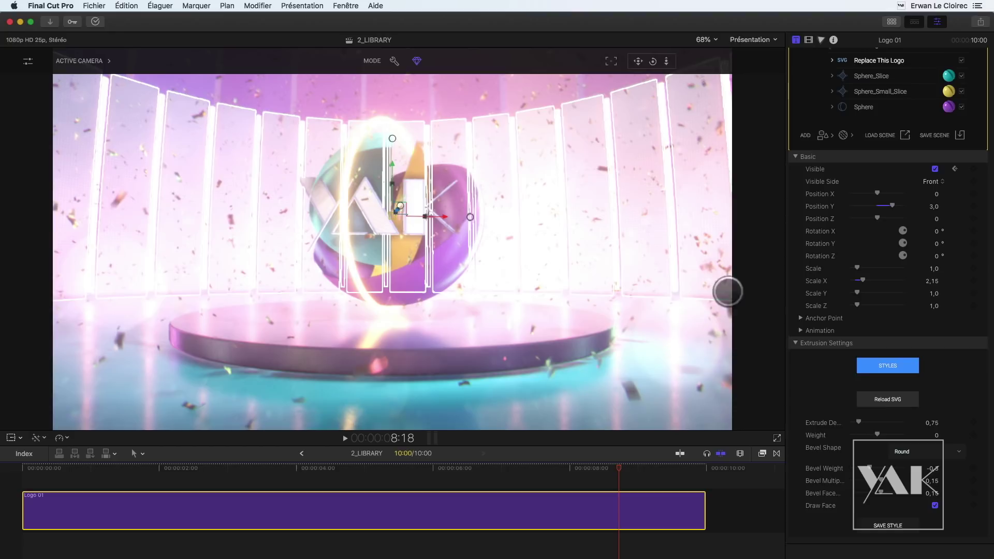
{"action": "left_click", "coordinate": [935, 268]}
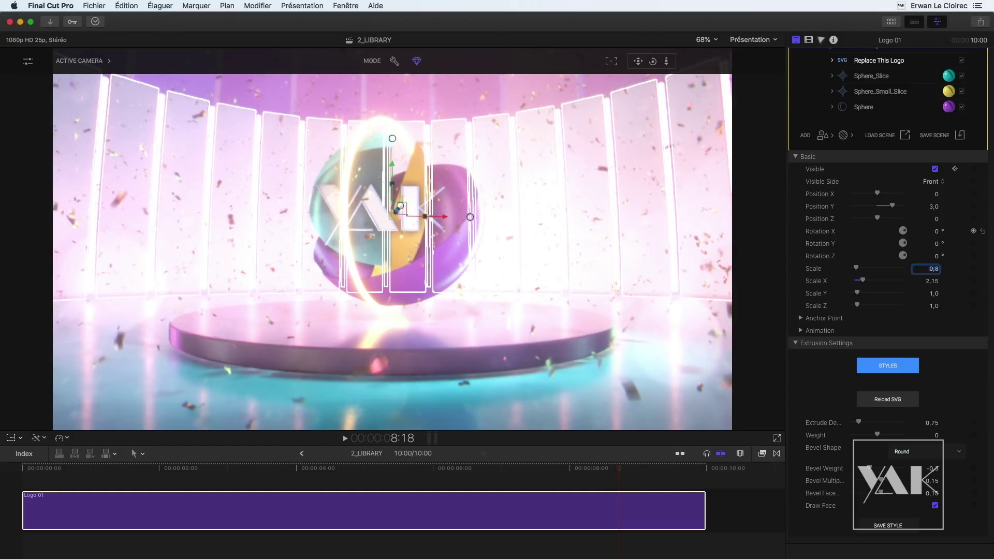
- Shift Replace This Logo along X to a Position X of 0,32 and park the playhead at 8:02
{"action": "key", "text": "Return"}
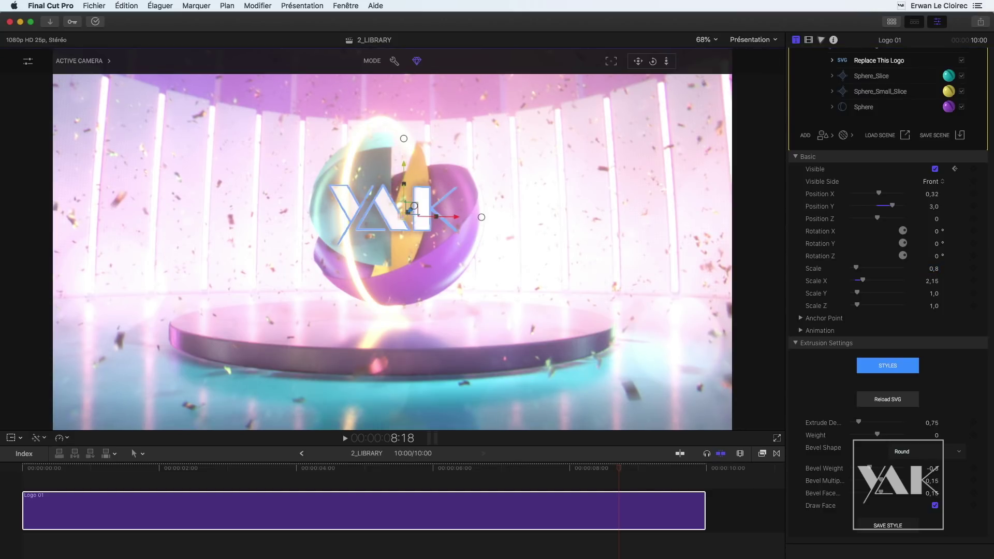
{"action": "left_click_drag", "start_coordinate": [454, 217], "coordinate": [456, 216]}
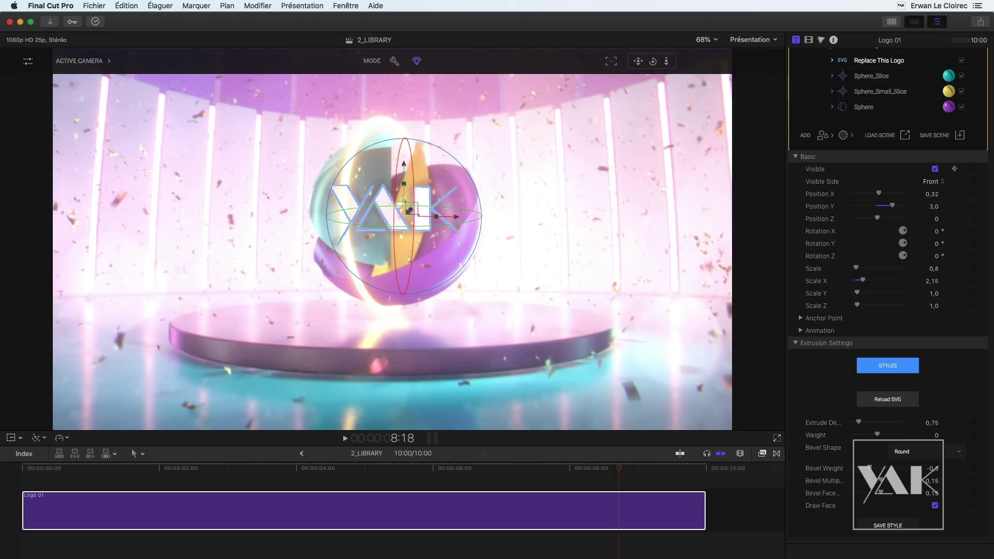
{"action": "left_click", "coordinate": [577, 510]}
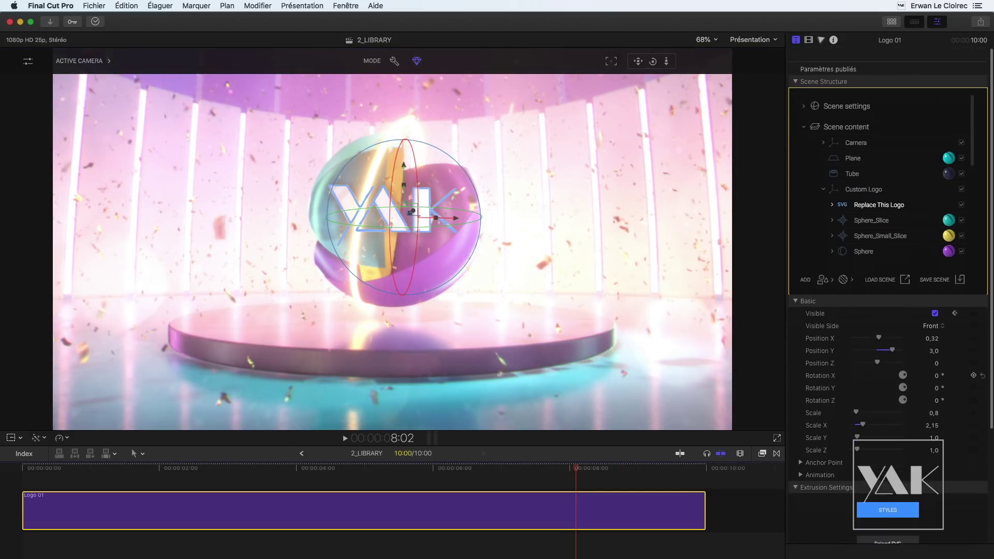
- Select the scene's Camera and play the animation backward and forward to review its movement around the logo
{"action": "left_click", "coordinate": [856, 131]}
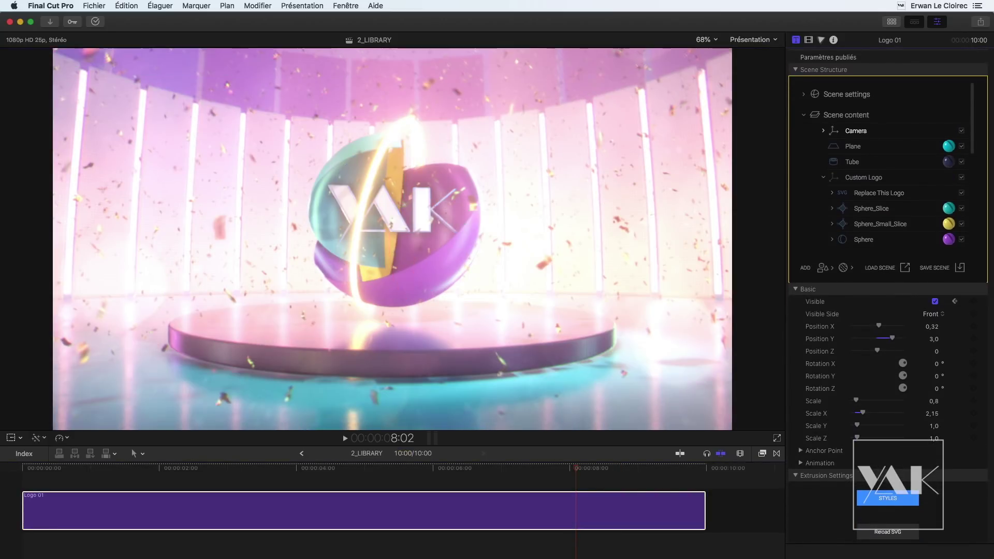
{"action": "key", "text": "j"}
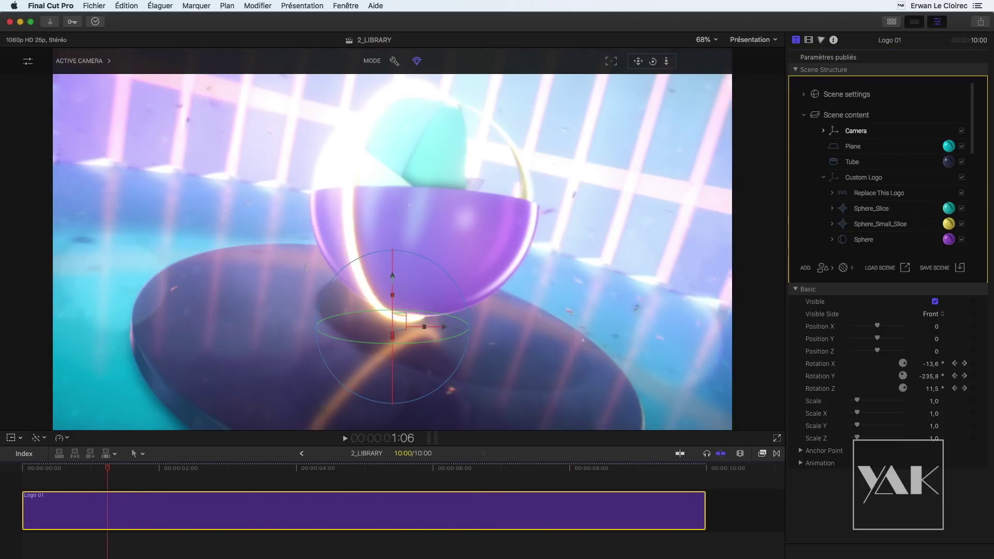
{"action": "key", "text": "l"}
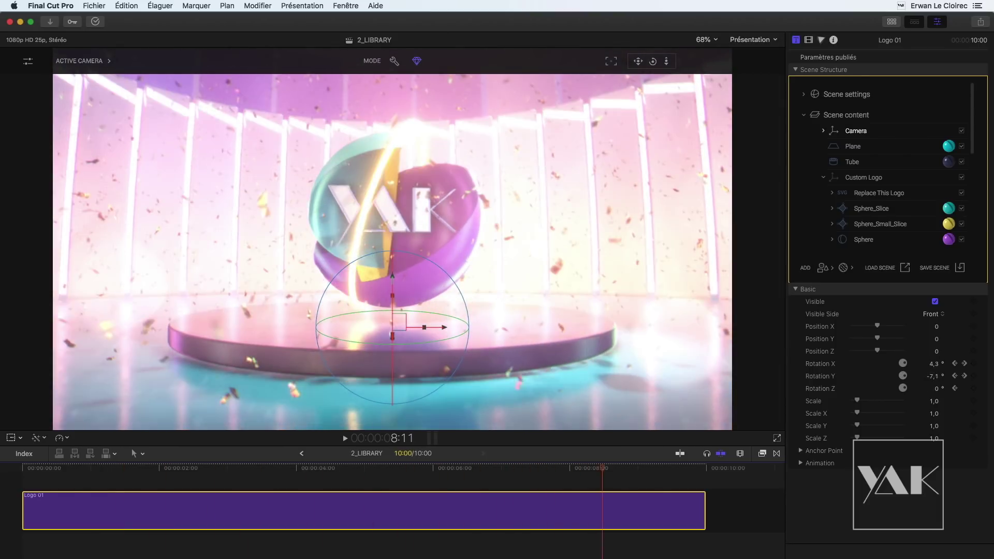
{"action": "key", "text": "j"}
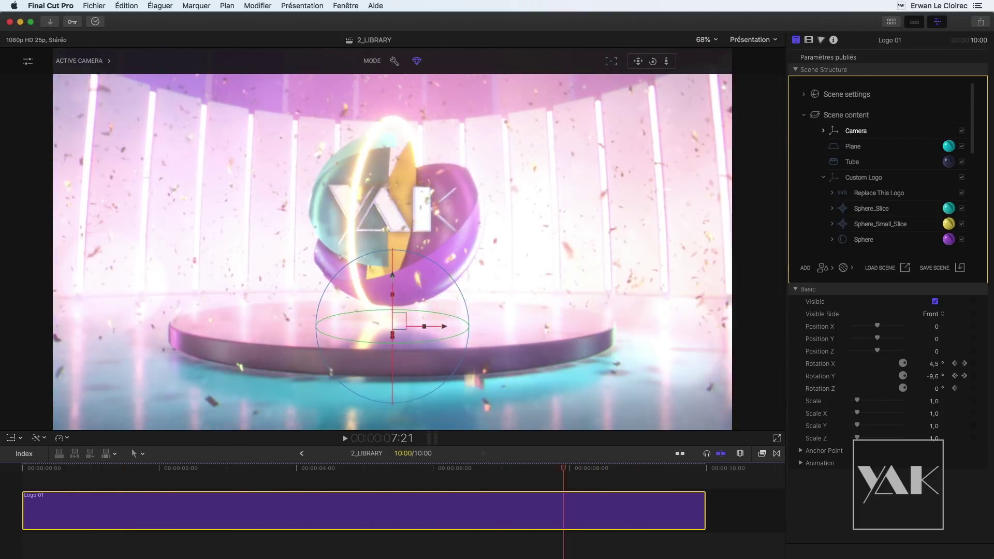
{"action": "key", "text": "l"}
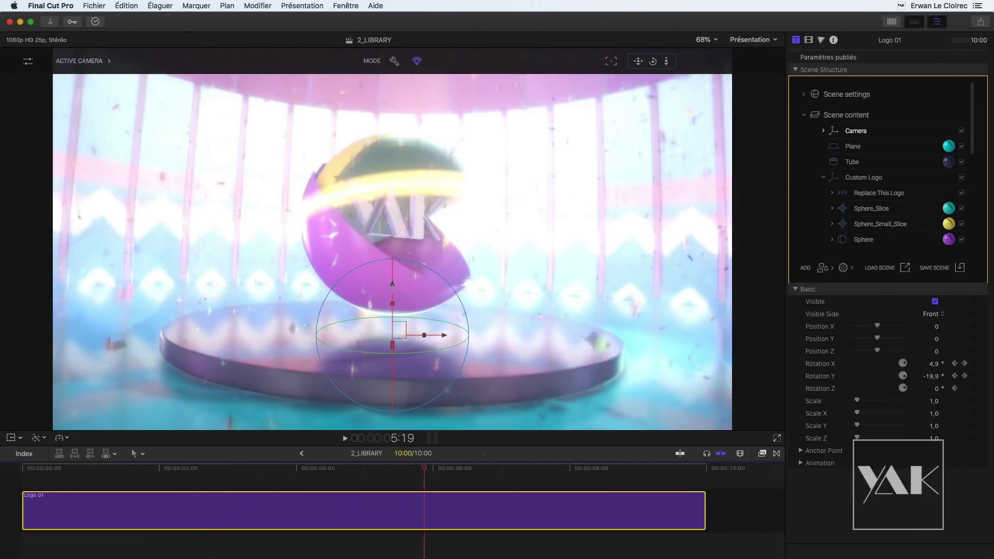
{"action": "left_click", "coordinate": [356, 510]}
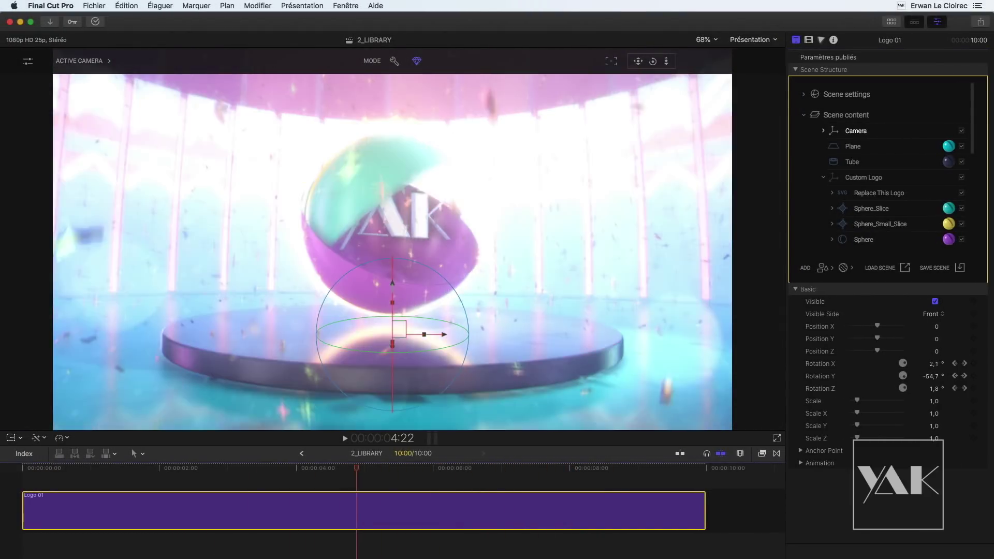
{"action": "key", "text": "j"}
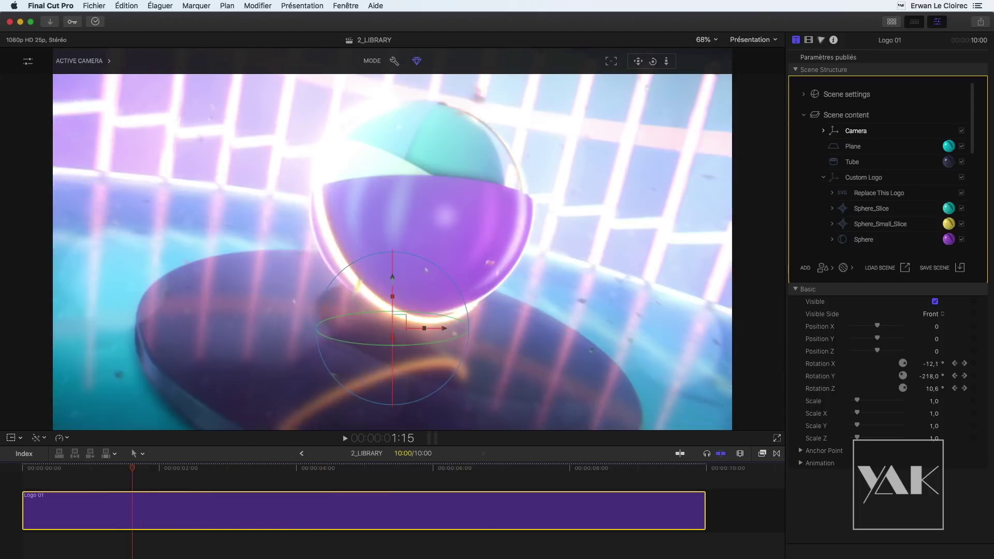
{"action": "key", "text": "l"}
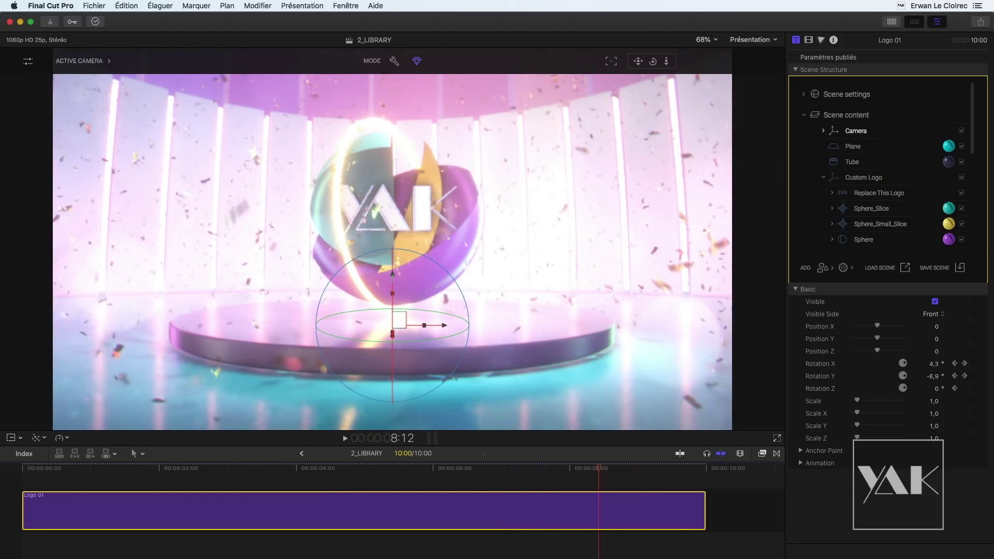
{"action": "key", "text": "j"}
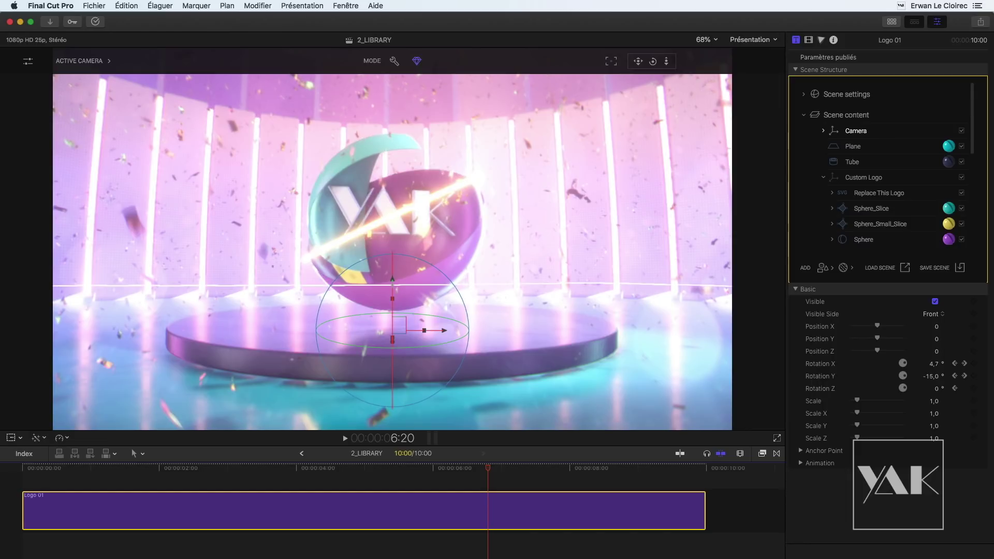
{"action": "key", "text": "j"}
{"action": "key", "text": "l"}
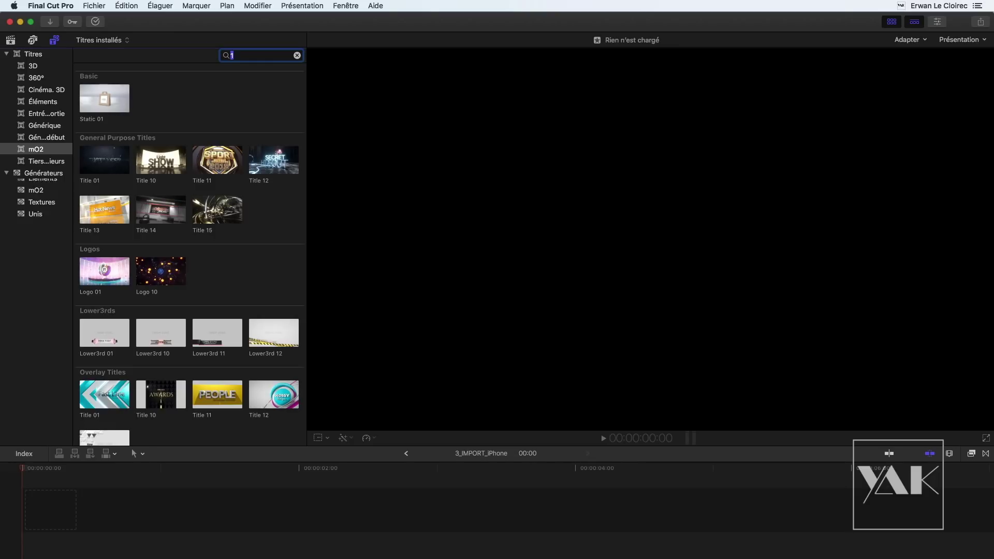
- Append the mO2 generator to the empty 3_IMPORT_iPhone project and hide the browser
{"action": "left_click", "coordinate": [35, 221]}
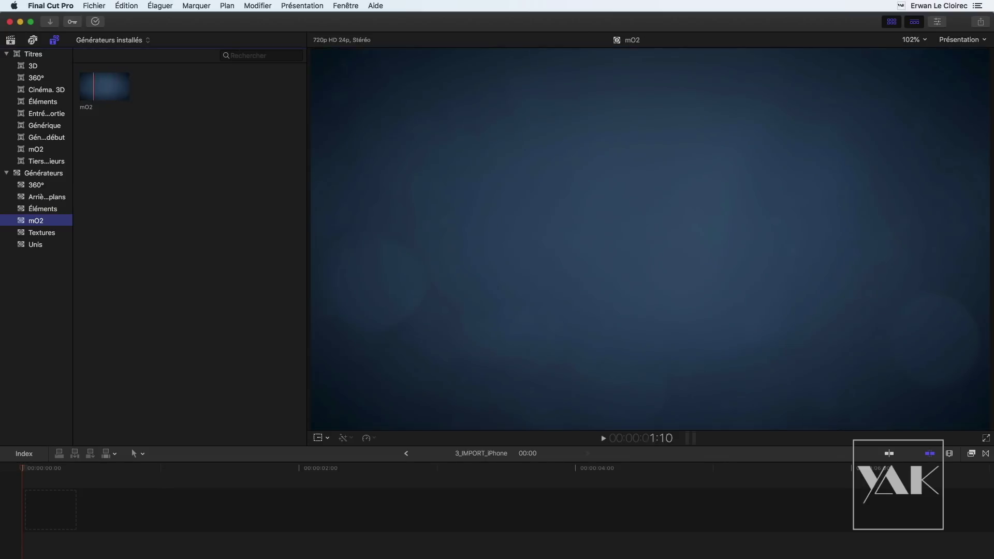
{"action": "left_click", "coordinate": [99, 87]}
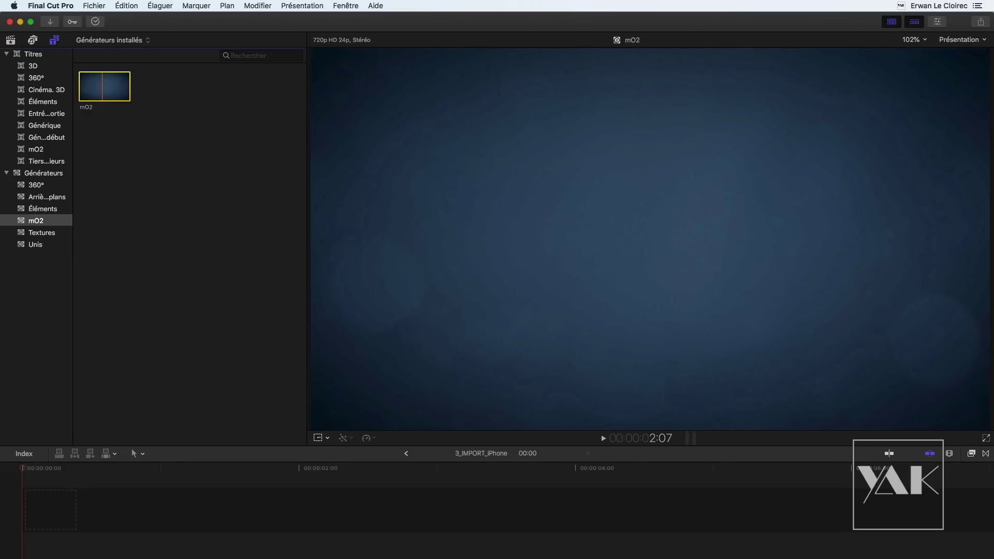
{"action": "key", "text": "e"}
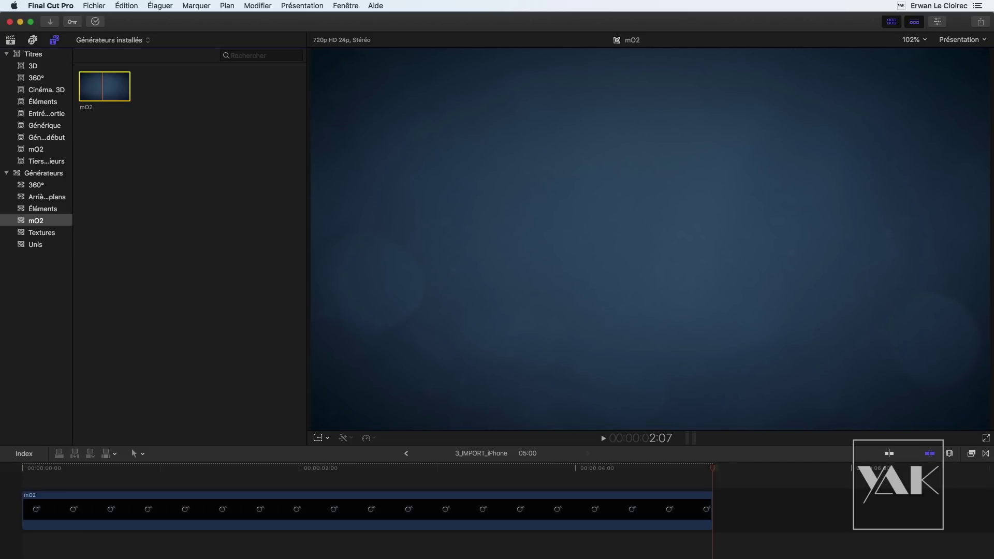
{"action": "key", "text": "ctrl+super+1"}
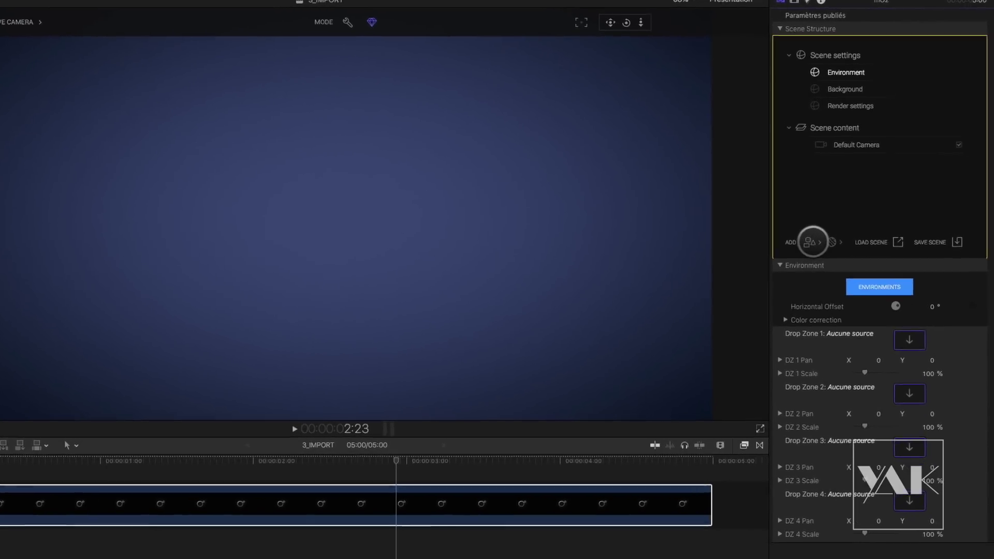
- Open the Model Library to add a model to the mO2 scene
{"action": "left_click", "coordinate": [822, 265]}
{"action": "mouse_move", "coordinate": [853, 266]}
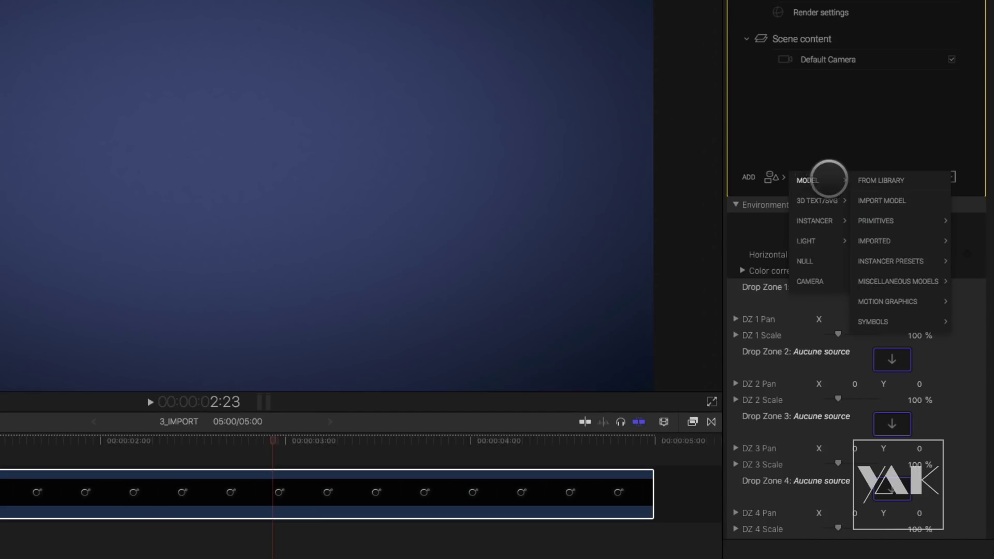
{"action": "left_click", "coordinate": [881, 180]}
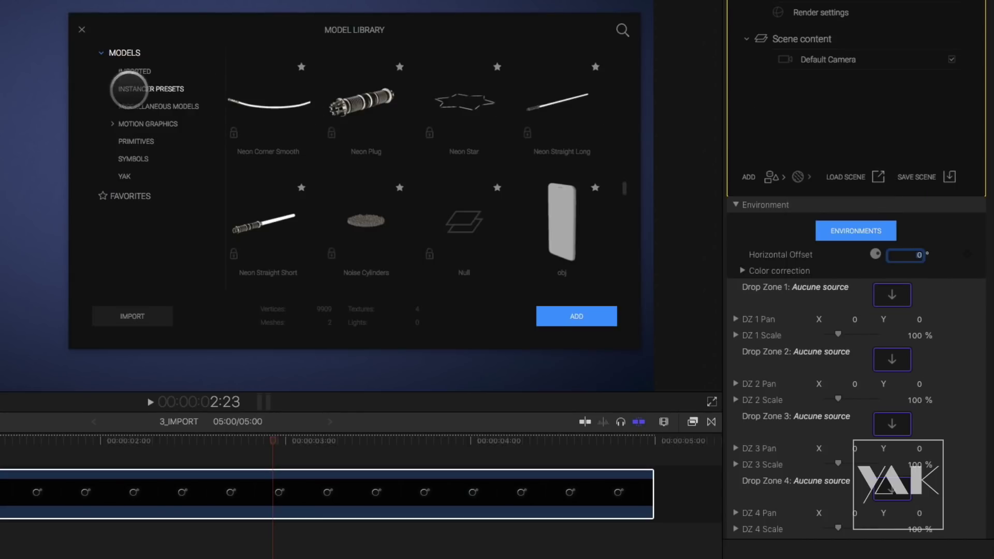
- Browse the library models, examining Industrial Chimney, Jet Plane and Metal Badge
{"action": "scroll", "coordinate": [374, 117], "scroll_direction": "up", "scroll_amount": 10}
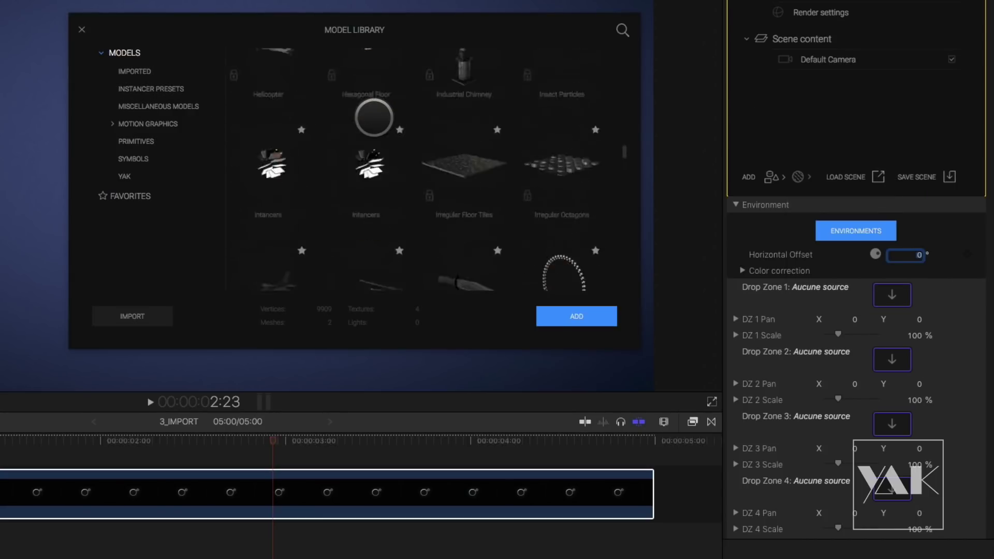
{"action": "scroll", "coordinate": [374, 117], "scroll_direction": "down", "scroll_amount": 8}
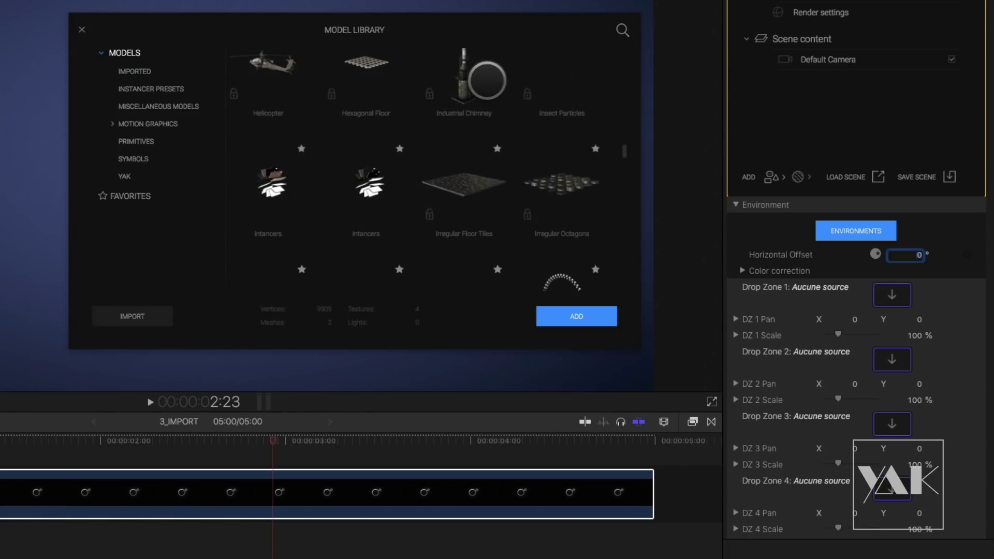
{"action": "left_click", "coordinate": [463, 80]}
{"action": "scroll", "coordinate": [437, 225], "scroll_direction": "up", "scroll_amount": 1}
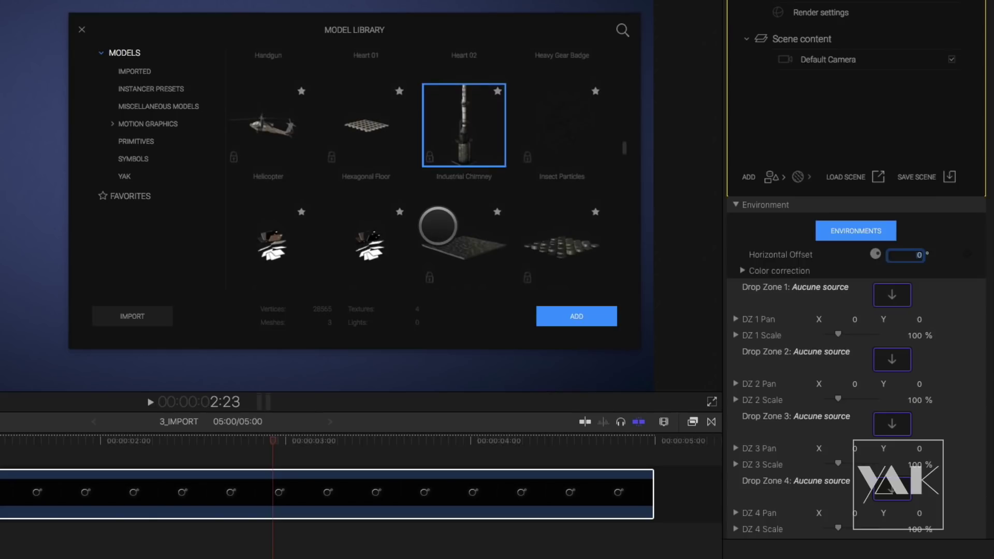
{"action": "scroll", "coordinate": [437, 226], "scroll_direction": "down", "scroll_amount": 3}
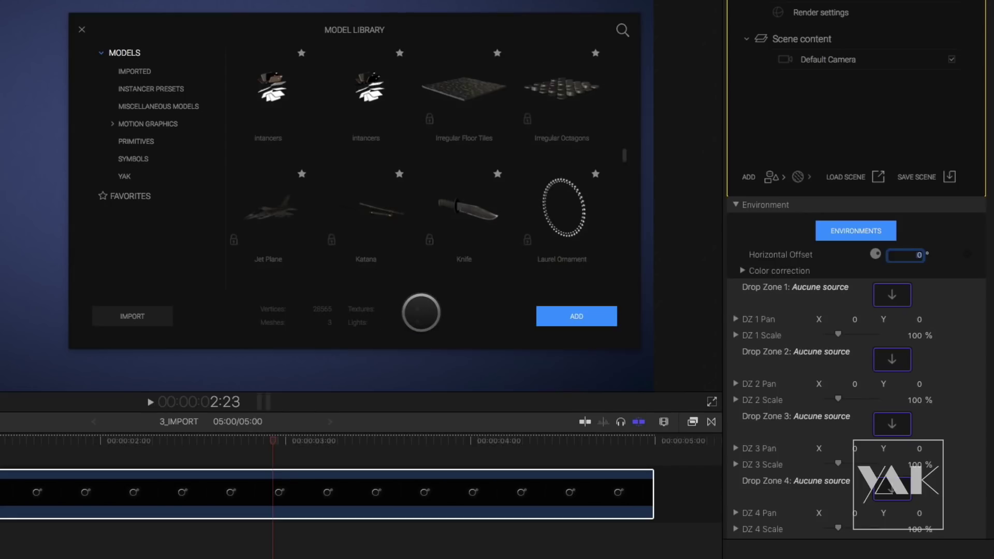
{"action": "scroll", "coordinate": [399, 238], "scroll_direction": "down", "scroll_amount": 1}
{"action": "left_click", "coordinate": [275, 184]}
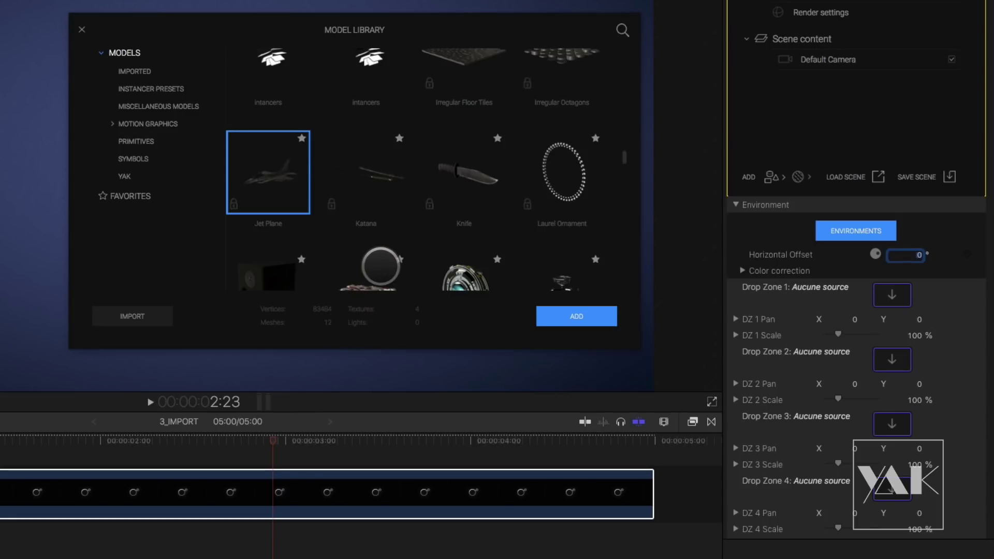
{"action": "scroll", "coordinate": [381, 269], "scroll_direction": "down", "scroll_amount": 3}
{"action": "left_click", "coordinate": [466, 176]}
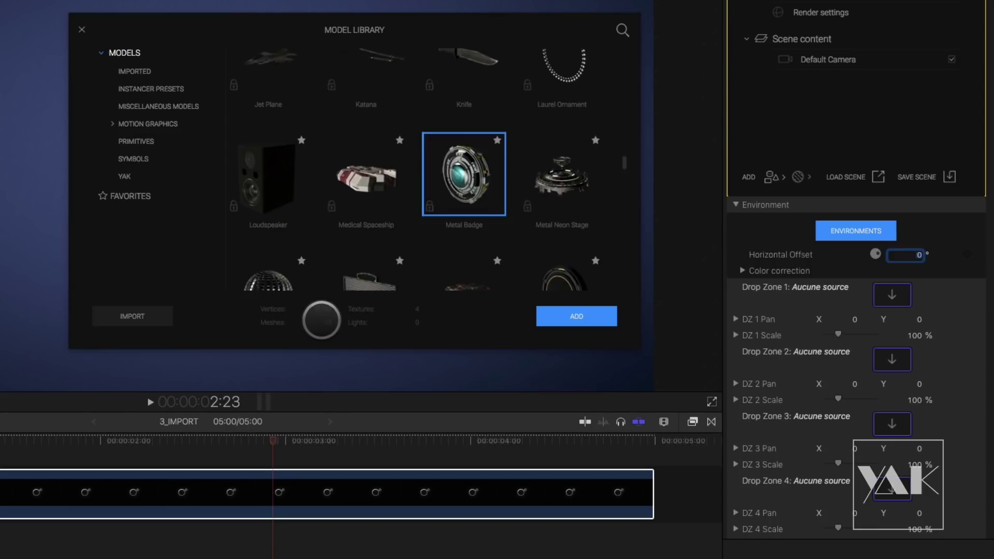
- Find the Neon Straight Short model in the library and add it to the scene
{"action": "scroll", "coordinate": [365, 218], "scroll_direction": "down", "scroll_amount": 3}
{"action": "scroll", "coordinate": [365, 218], "scroll_direction": "down", "scroll_amount": 5}
{"action": "scroll", "coordinate": [365, 218], "scroll_direction": "down", "scroll_amount": 4}
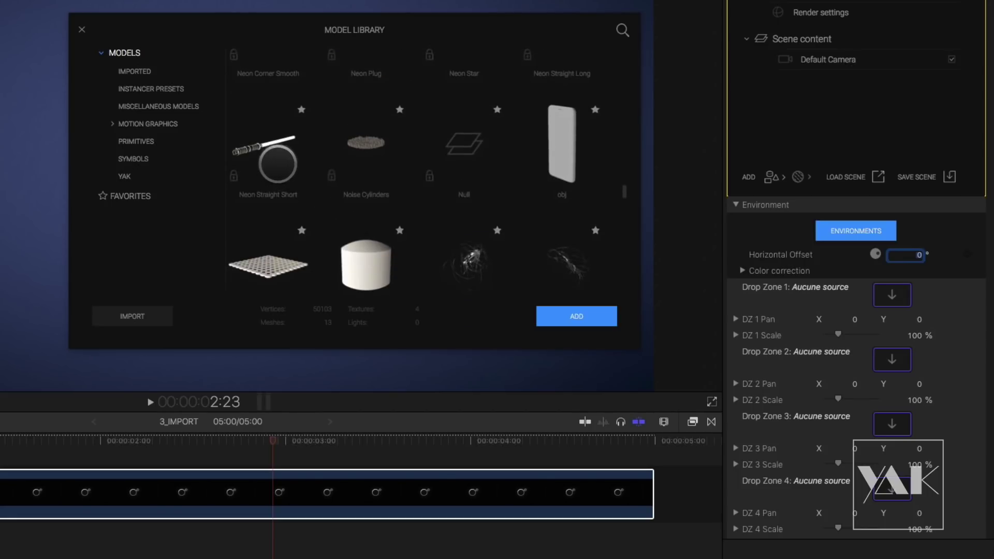
{"action": "left_click", "coordinate": [257, 152]}
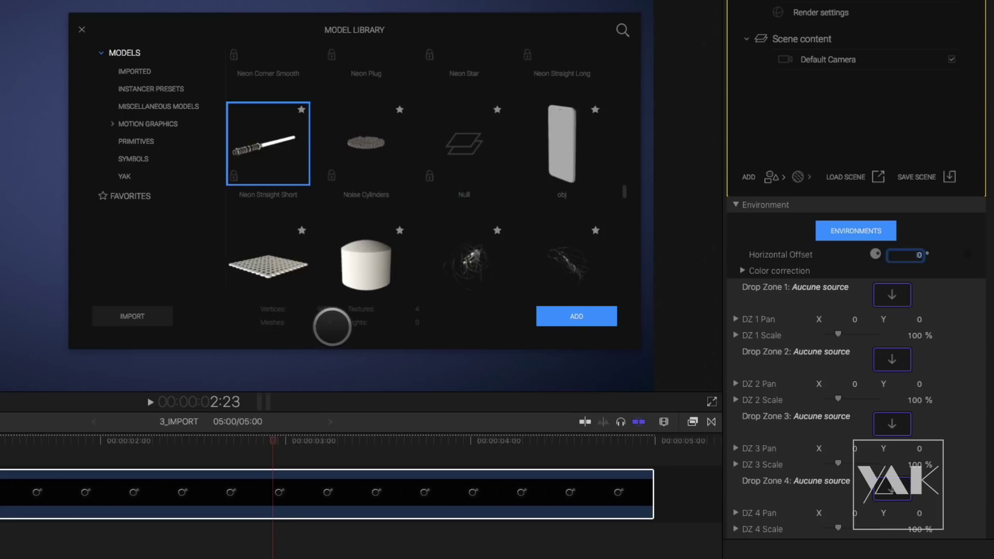
{"action": "left_click", "coordinate": [575, 317]}
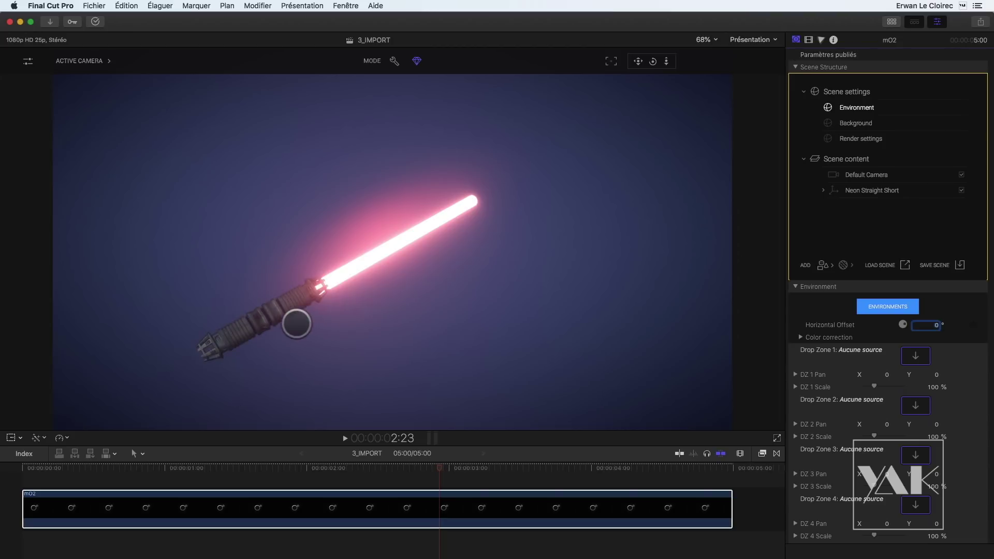
- Expand Neon Straight Short in the scene content and examine its Plug and Beam parts, ending on Beam's Basic parameters
{"action": "left_click", "coordinate": [297, 323]}
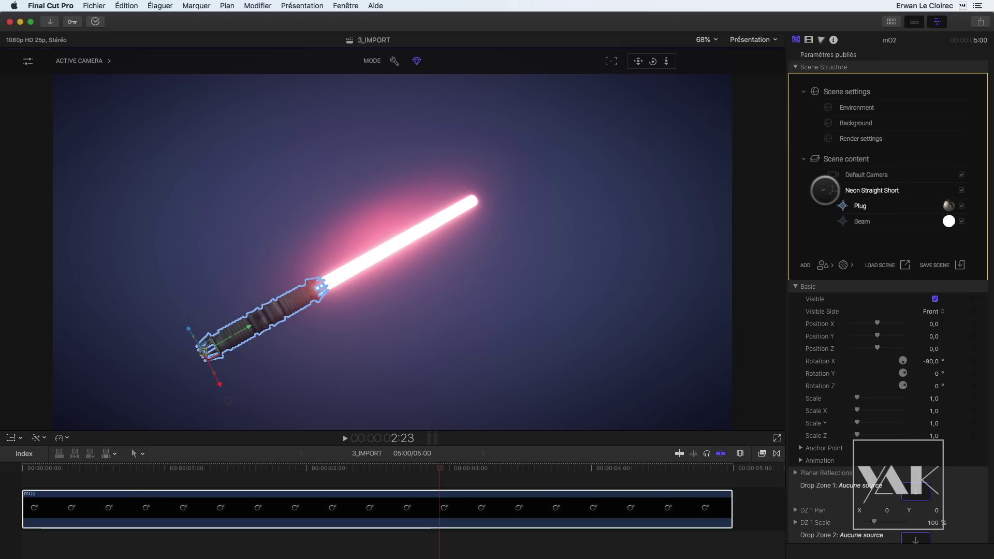
{"action": "left_click", "coordinate": [824, 190]}
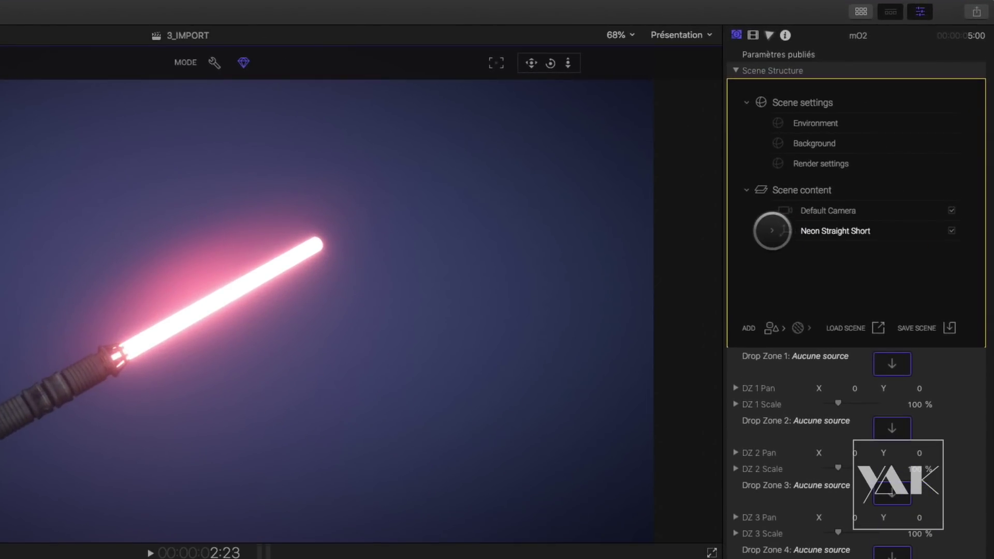
{"action": "left_click", "coordinate": [824, 190]}
{"action": "left_click", "coordinate": [823, 250]}
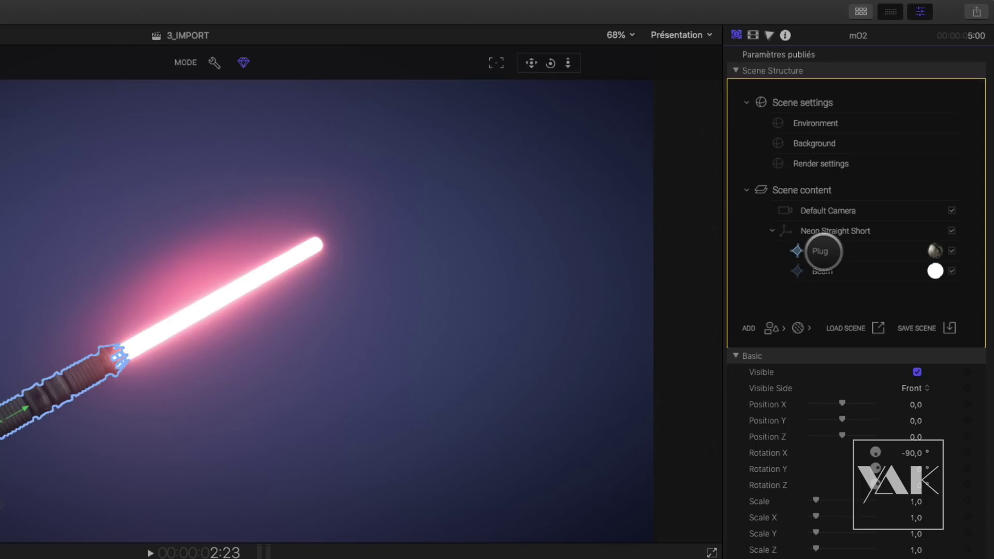
{"action": "left_click", "coordinate": [824, 271]}
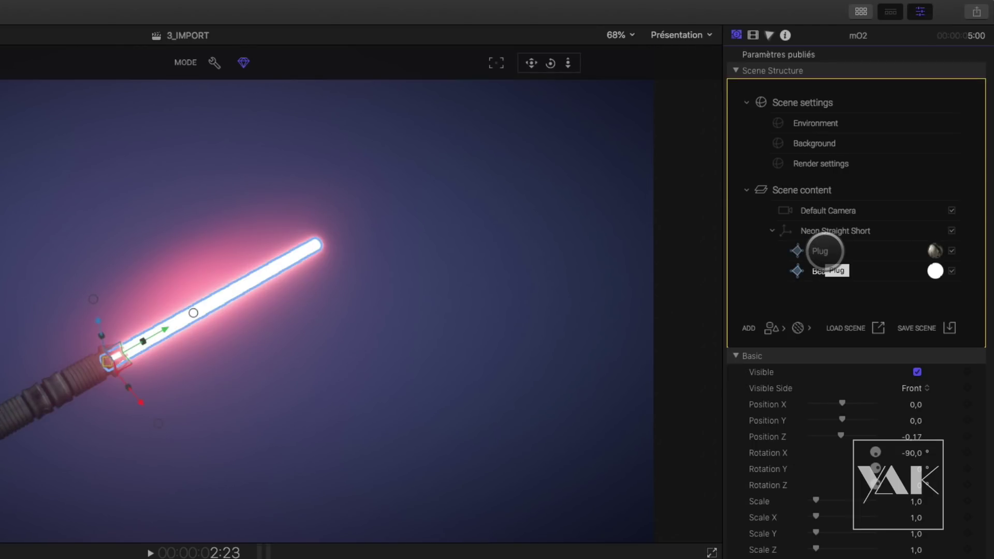
{"action": "left_click", "coordinate": [823, 251]}
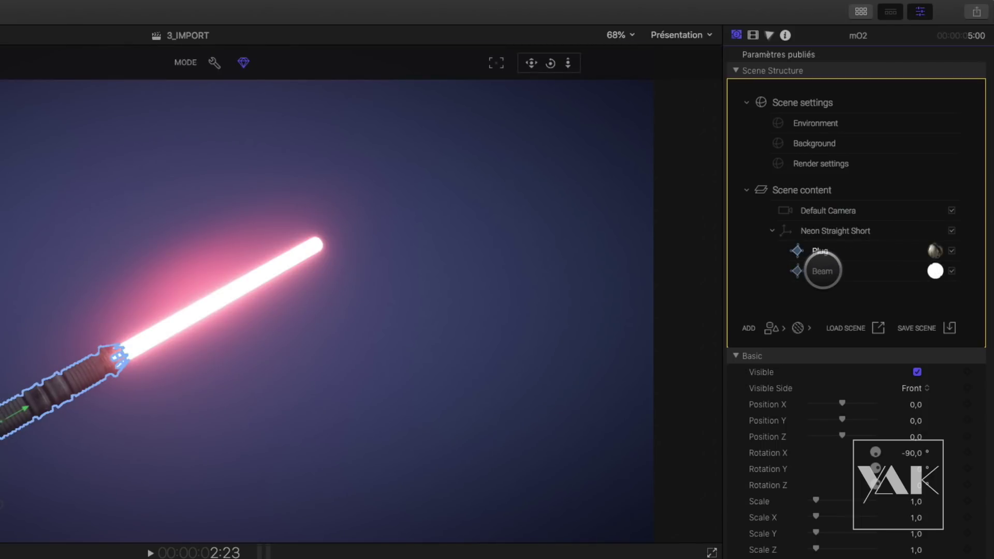
{"action": "left_click", "coordinate": [823, 271]}
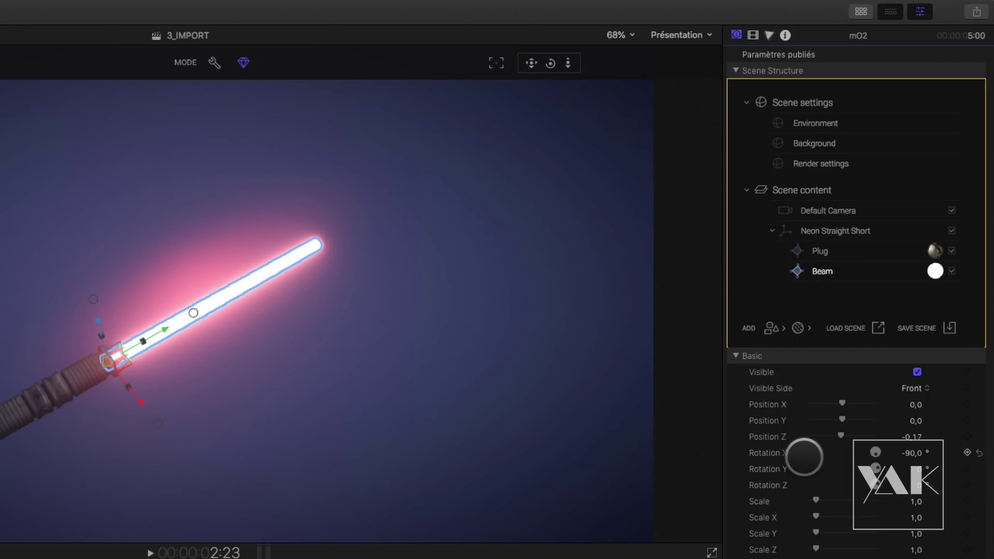
{"action": "scroll", "coordinate": [804, 457], "scroll_direction": "down", "scroll_amount": 4}
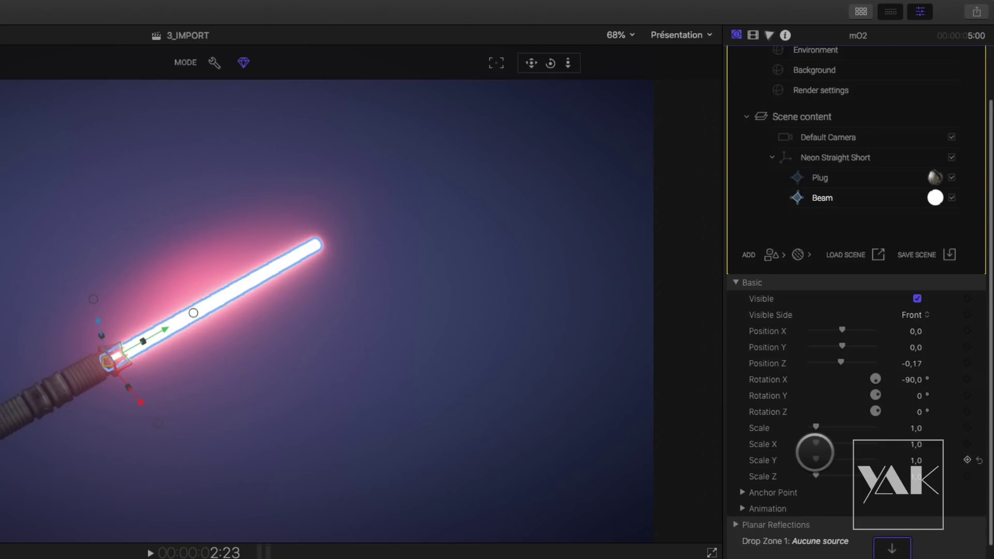
- Set the Beam's Scale Y to 1,87 and slightly raise the camera's Bloom amount
{"action": "mouse_move", "coordinate": [812, 458]}
{"action": "left_mouse_down"}
{"action": "mouse_move", "coordinate": [829, 455]}
{"action": "mouse_move", "coordinate": [808, 460]}
{"action": "mouse_move", "coordinate": [820, 456]}
{"action": "left_mouse_up"}
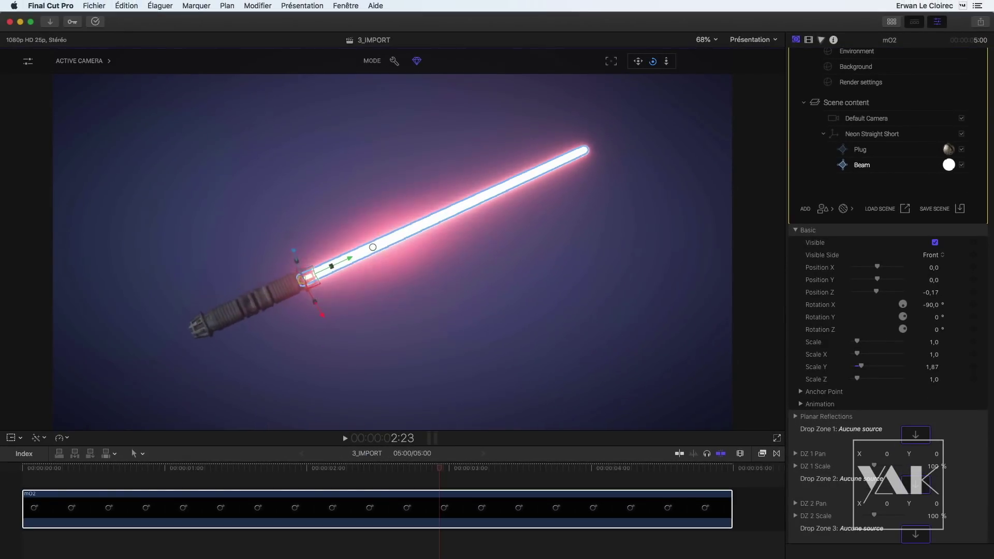
{"action": "left_click", "coordinate": [28, 61]}
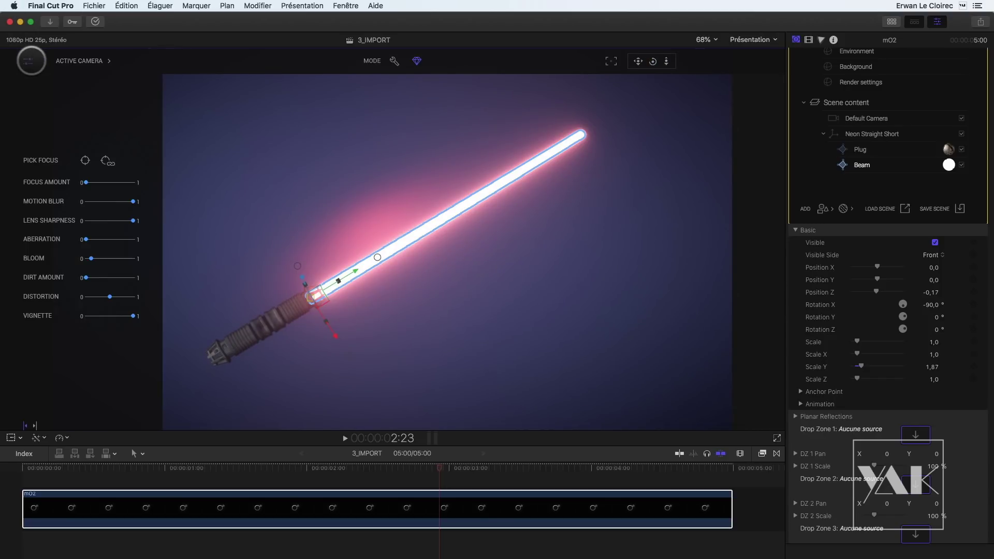
{"action": "mouse_move", "coordinate": [92, 259]}
{"action": "left_mouse_down"}
{"action": "mouse_move", "coordinate": [111, 258]}
{"action": "mouse_move", "coordinate": [76, 261]}
{"action": "mouse_move", "coordinate": [93, 259]}
{"action": "left_mouse_up"}
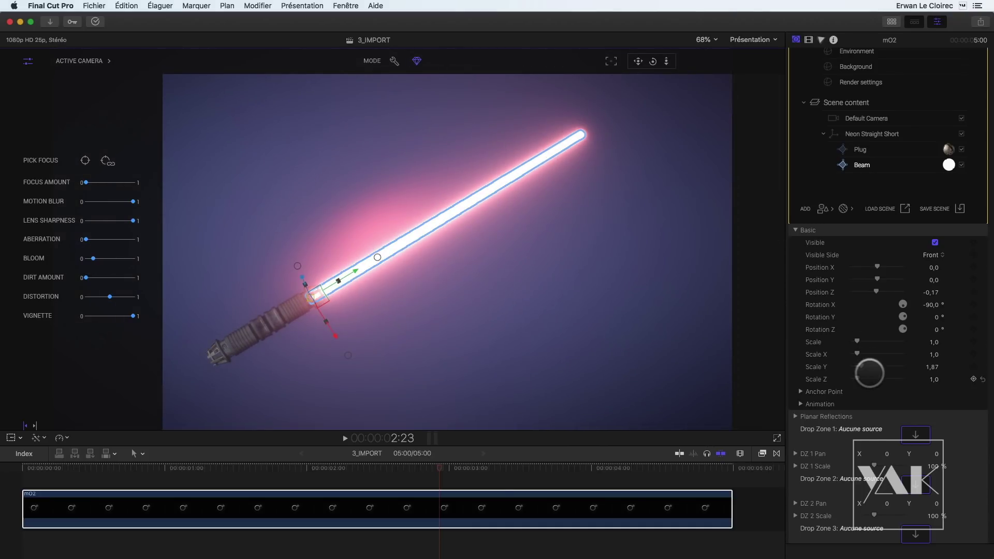
- Change the Beam material's illuminance color to blue, trying green first, and set its illuminance intensity to 9,82
{"action": "scroll", "coordinate": [869, 373], "scroll_direction": "down", "scroll_amount": 5}
{"action": "scroll", "coordinate": [911, 208], "scroll_direction": "up", "scroll_amount": 4}
{"action": "left_click", "coordinate": [951, 124]}
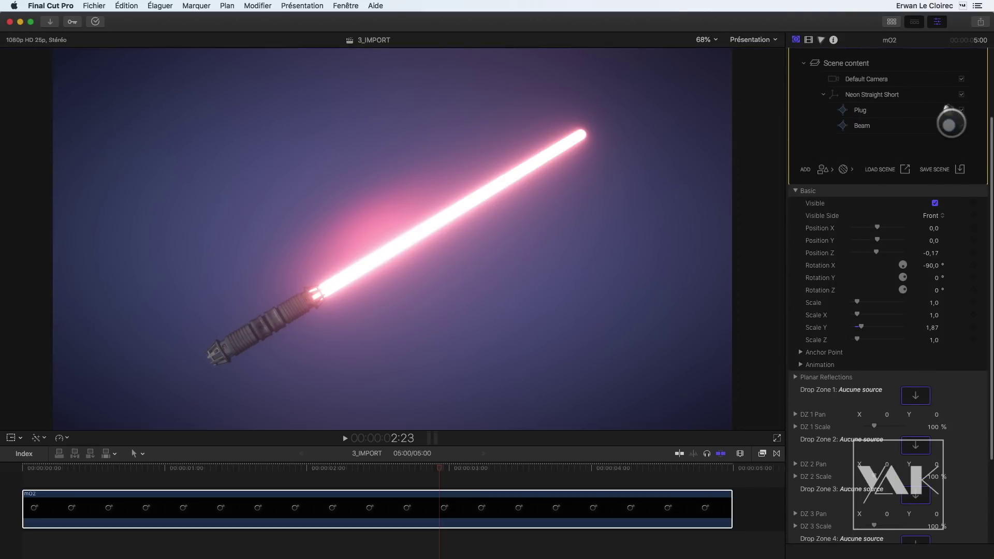
{"action": "scroll", "coordinate": [897, 337], "scroll_direction": "down", "scroll_amount": 4}
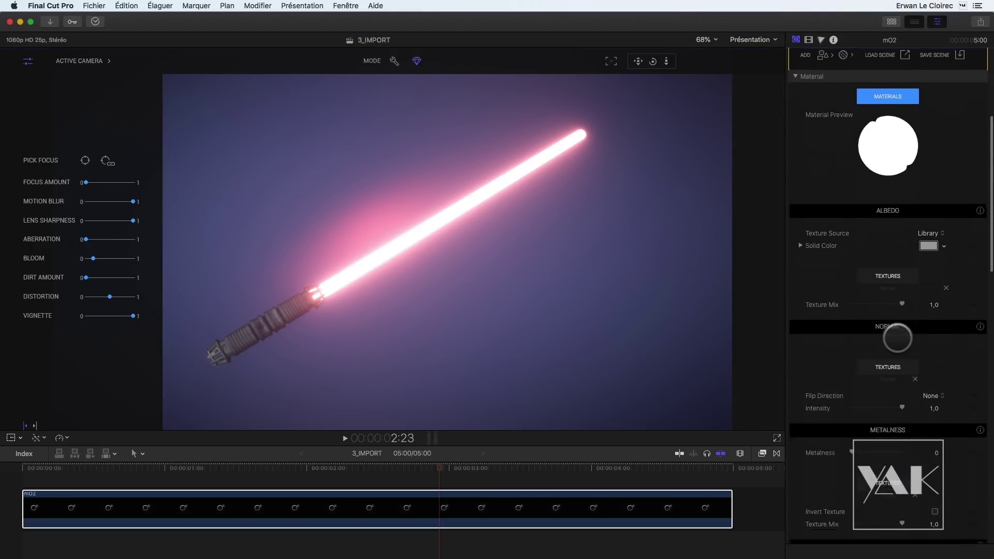
{"action": "scroll", "coordinate": [897, 338], "scroll_direction": "down", "scroll_amount": 15}
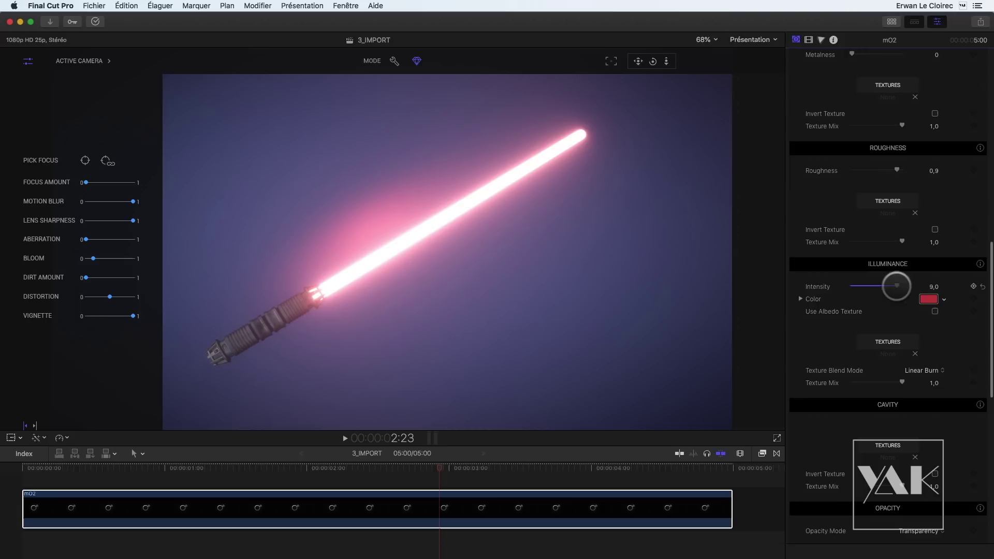
{"action": "left_click", "coordinate": [929, 298]}
{"action": "left_click", "coordinate": [684, 306]}
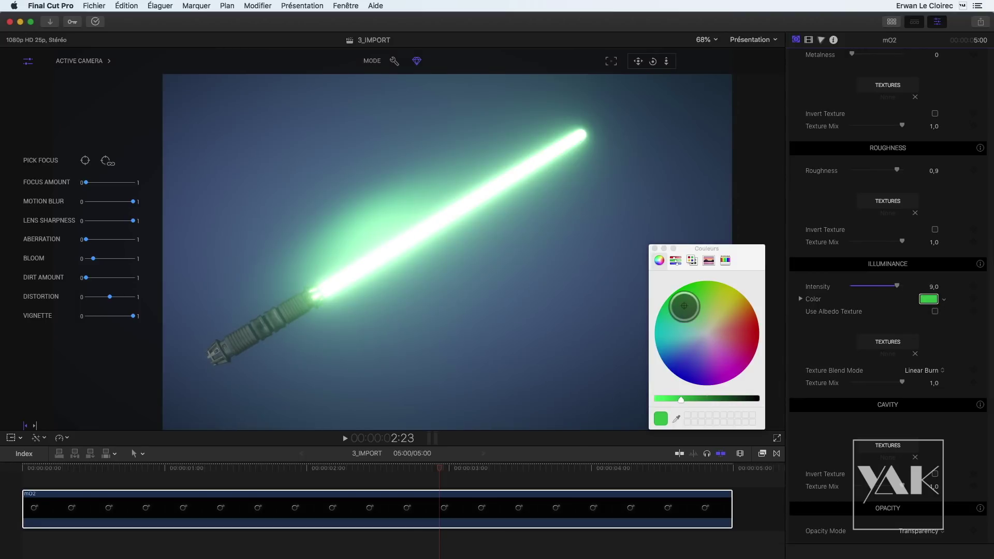
{"action": "left_click", "coordinate": [684, 363]}
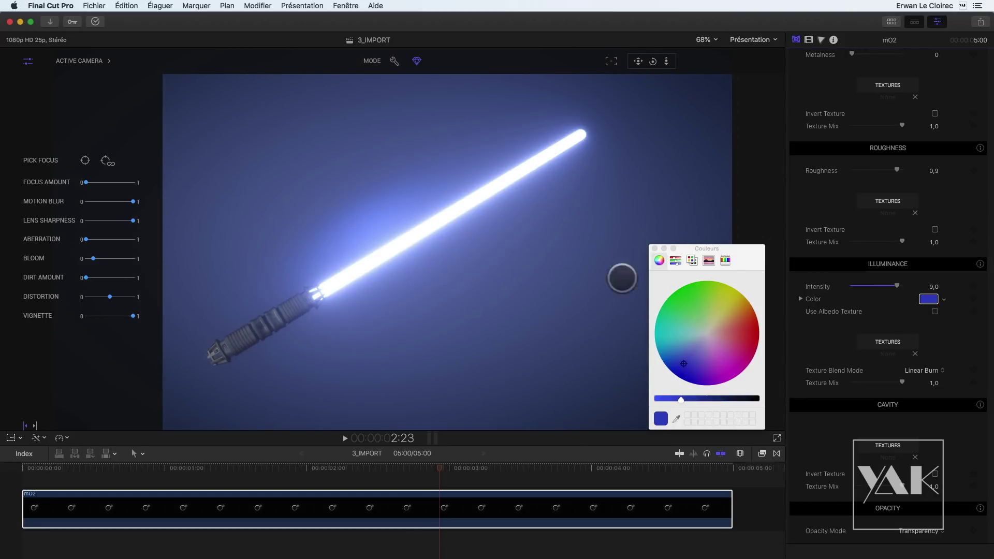
{"action": "left_click", "coordinate": [655, 248]}
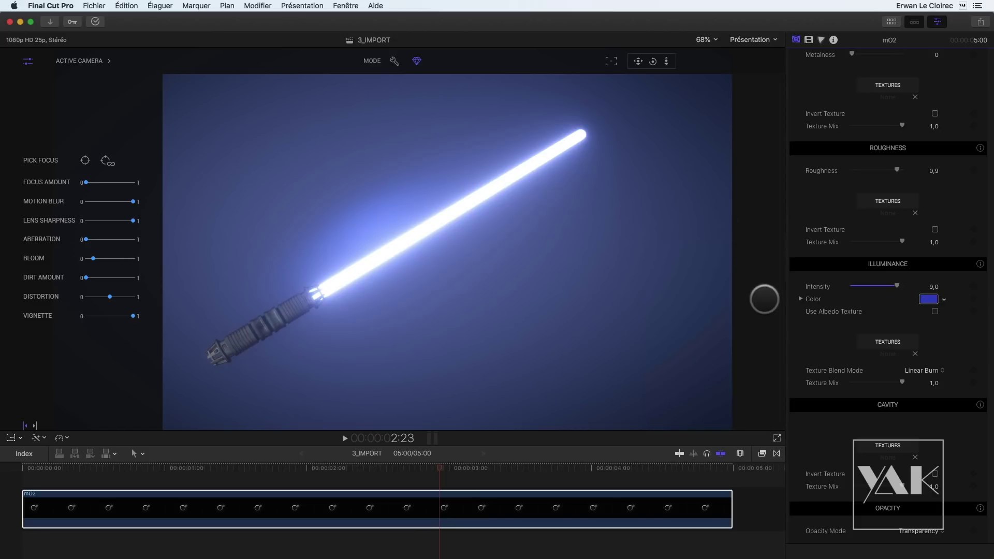
{"action": "mouse_move", "coordinate": [898, 285]}
{"action": "left_mouse_down"}
{"action": "mouse_move", "coordinate": [851, 288]}
{"action": "mouse_move", "coordinate": [895, 283]}
{"action": "left_mouse_up"}
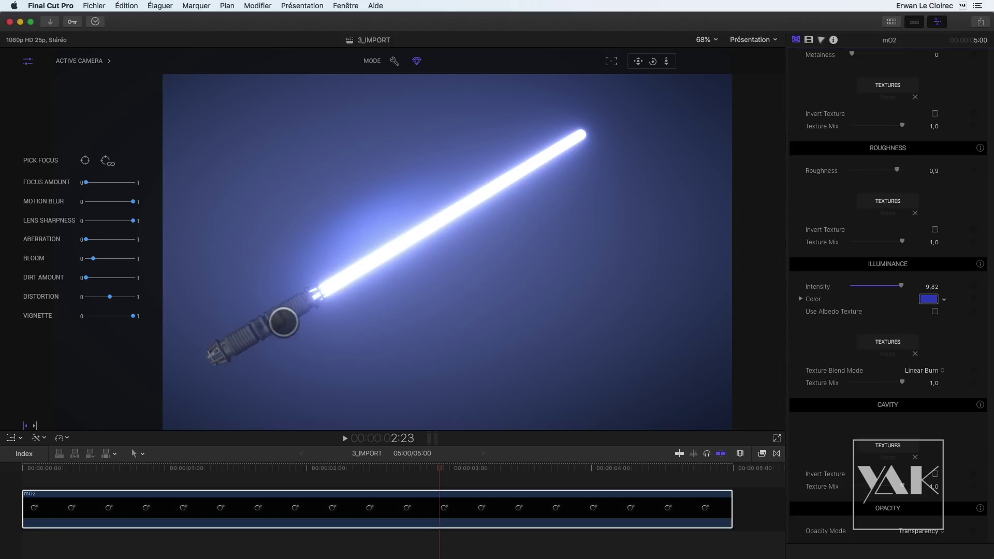
- Delete the Neon Straight Short model from the scene content
{"action": "scroll", "coordinate": [821, 192], "scroll_direction": "up", "scroll_amount": 10}
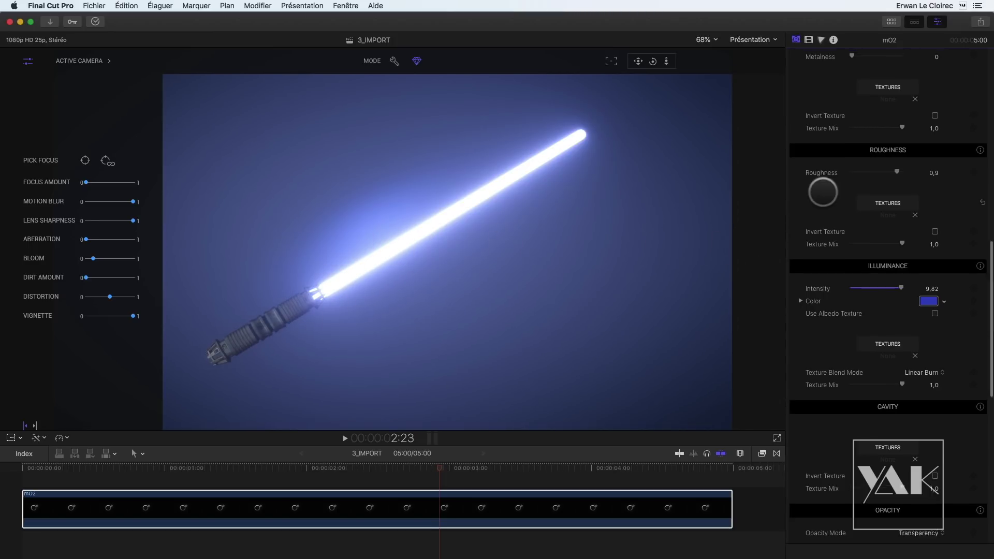
{"action": "scroll", "coordinate": [823, 192], "scroll_direction": "up", "scroll_amount": 2}
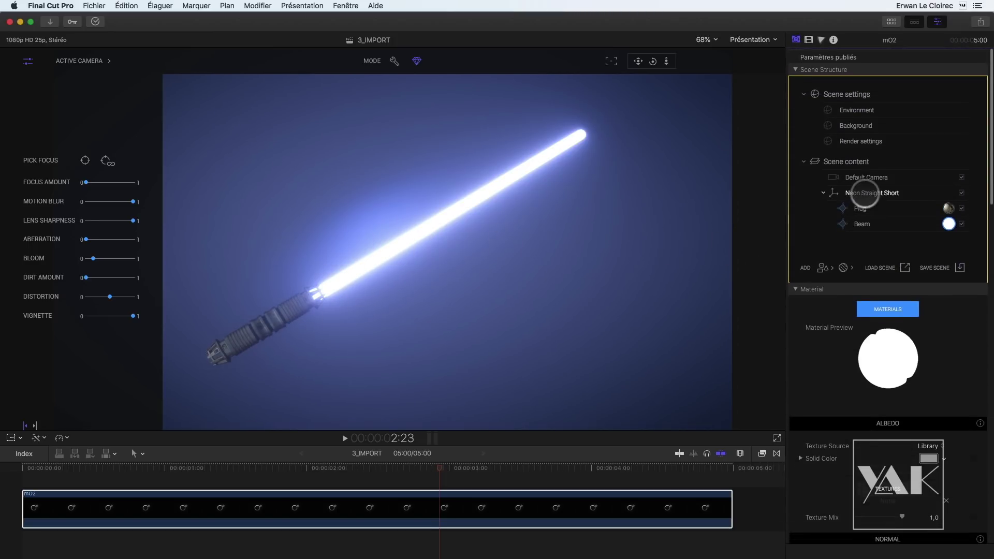
{"action": "left_click", "coordinate": [865, 192]}
{"action": "key", "text": "Delete"}
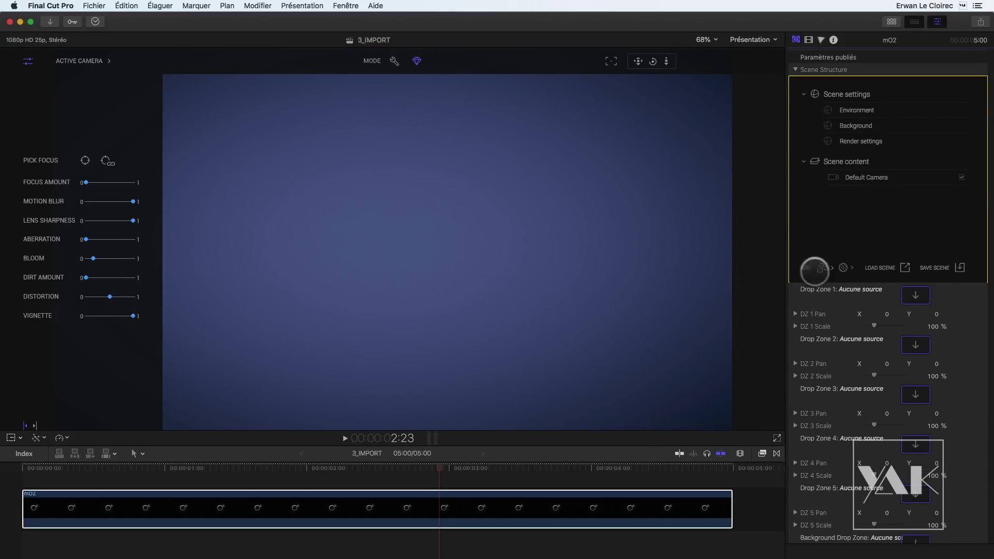
- Open the Model Library and choose VP_Free_Iphone_FBX.FBX from the Iphone FBX folder for import
{"action": "left_click", "coordinate": [831, 267]}
{"action": "mouse_move", "coordinate": [857, 268]}
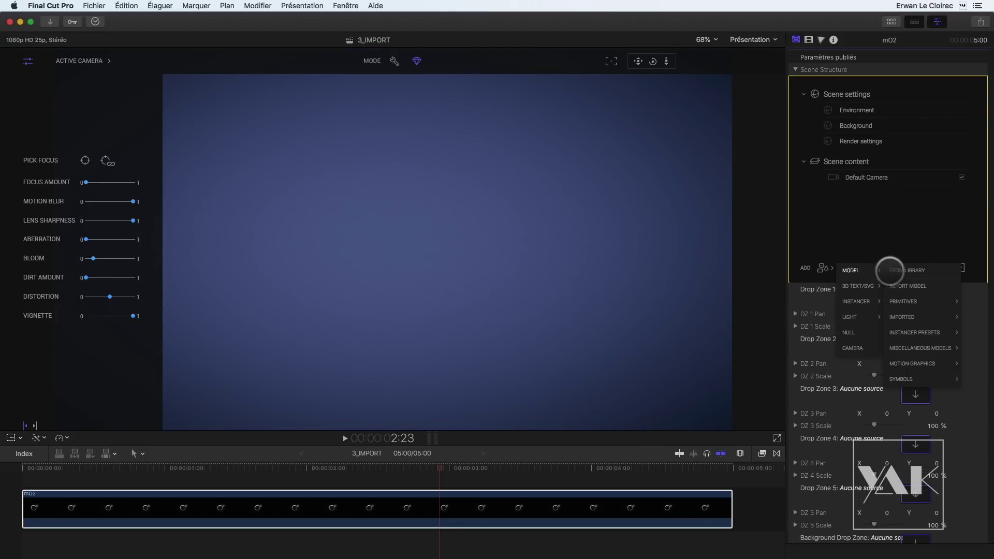
{"action": "left_click", "coordinate": [906, 268]}
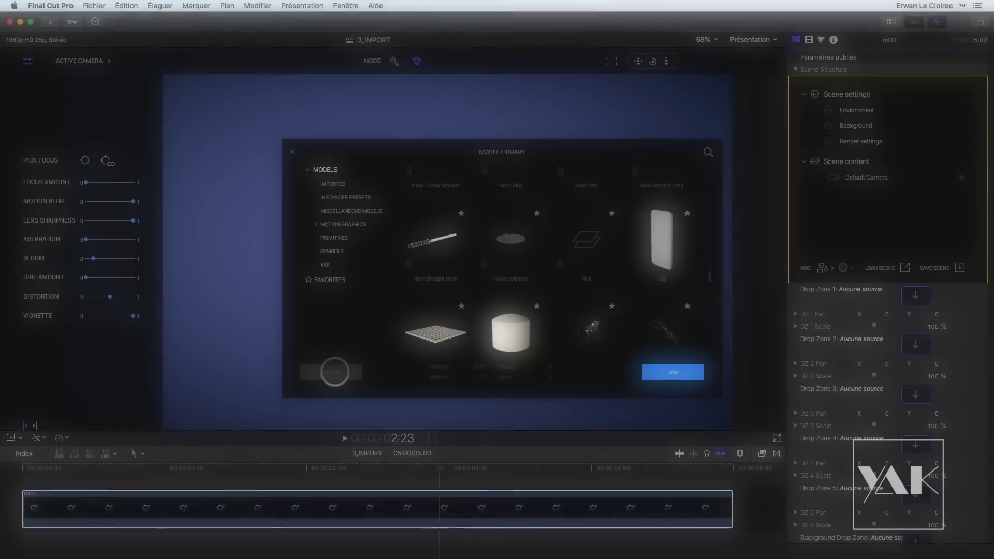
{"action": "left_click", "coordinate": [335, 372]}
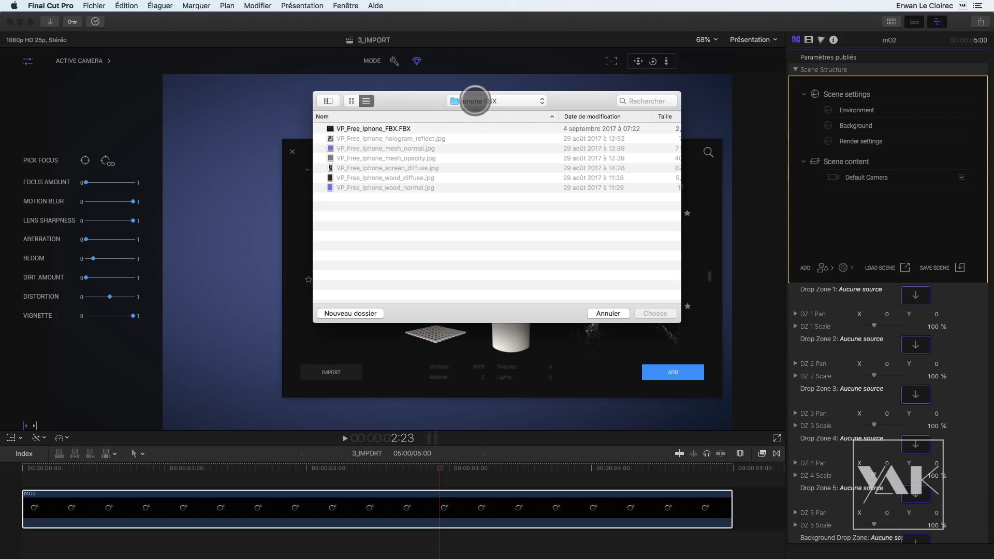
{"action": "left_click", "coordinate": [360, 128]}
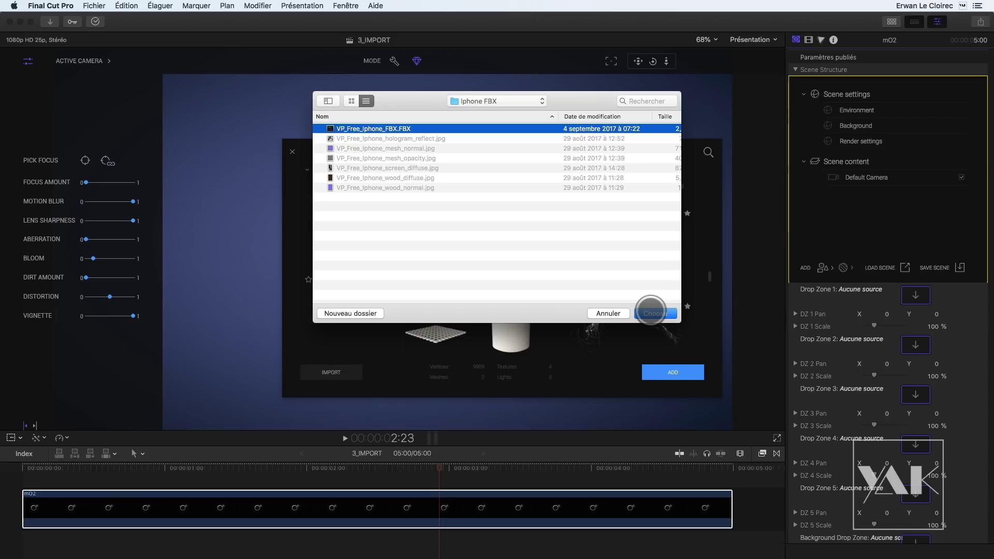
{"action": "left_click", "coordinate": [651, 314]}
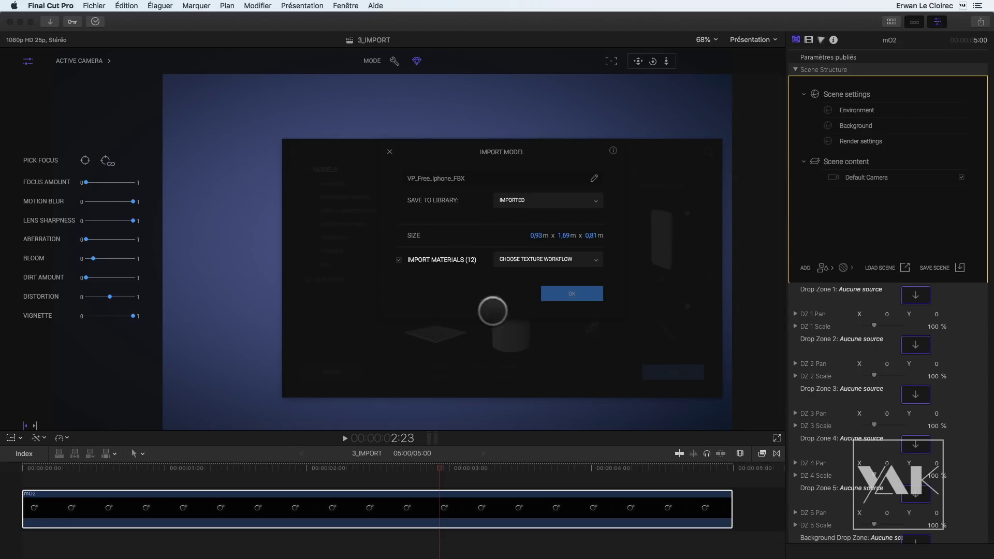
- Rename the imported model Iphone_FBX and set it to be saved in the YAK library category
{"action": "left_click", "coordinate": [427, 178]}
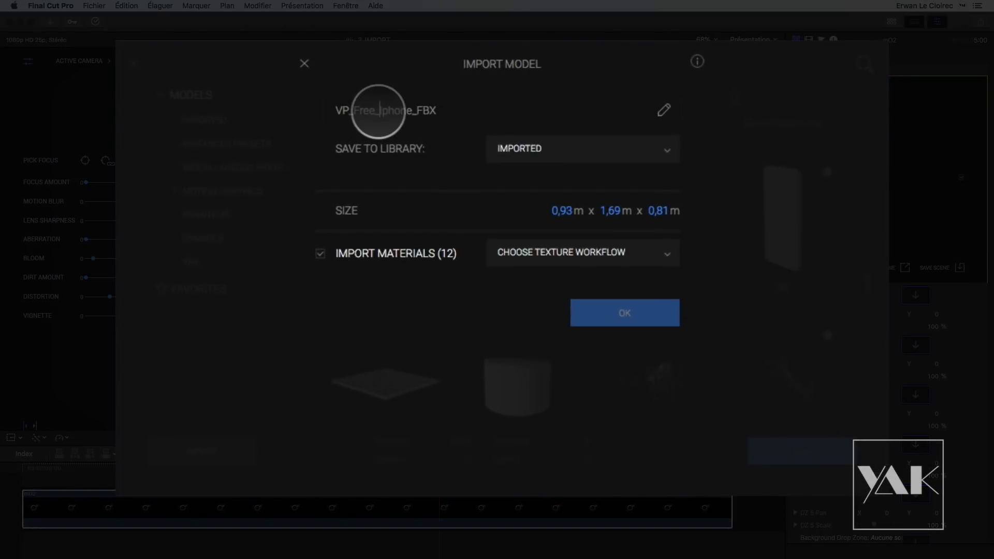
{"action": "left_click_drag", "start_coordinate": [379, 112], "coordinate": [299, 112]}
{"action": "key", "text": "BackSpace"}
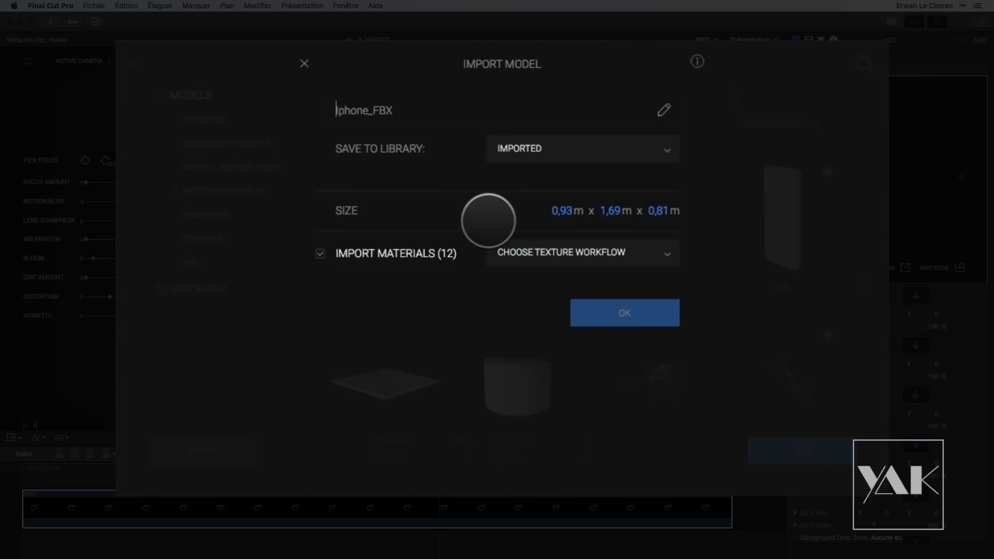
{"action": "left_click", "coordinate": [543, 149]}
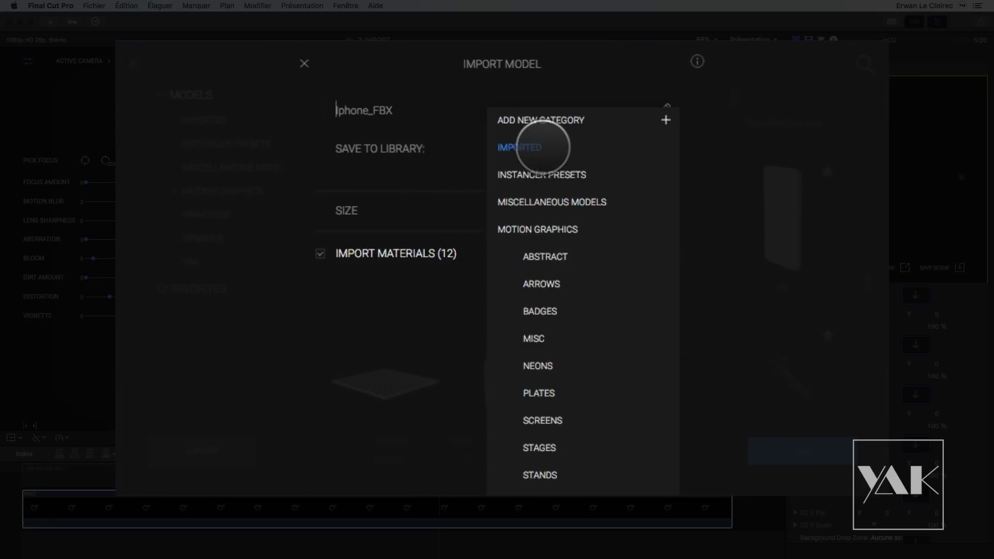
{"action": "left_click", "coordinate": [559, 420]}
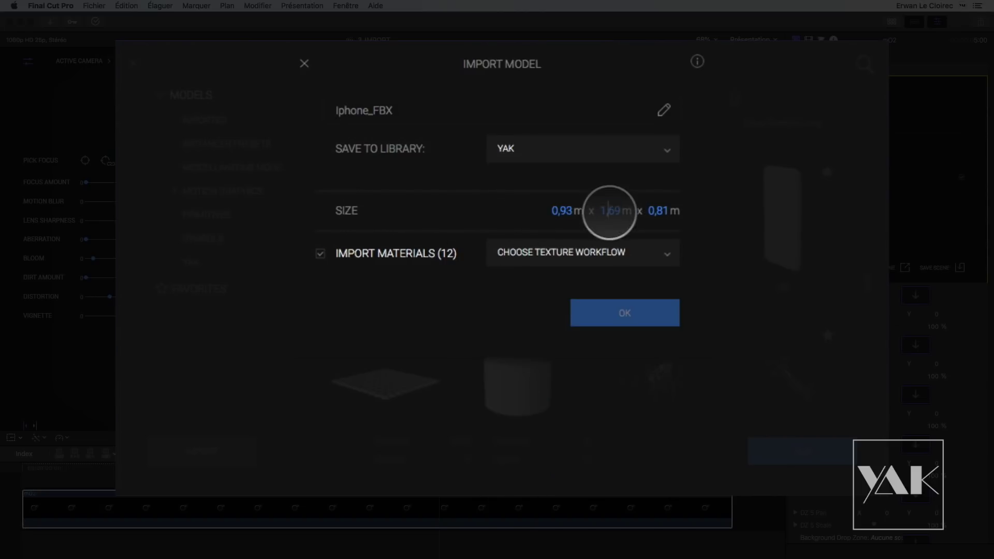
- Try setting the second dimension of the imported model's size to 1 m
{"action": "double_click", "coordinate": [609, 211]}
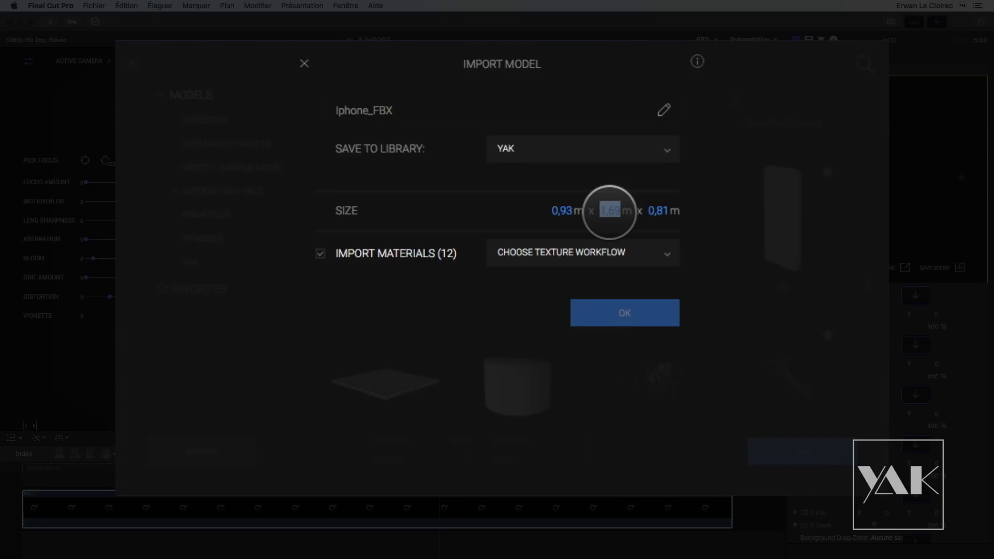
{"action": "type", "text": "1"}
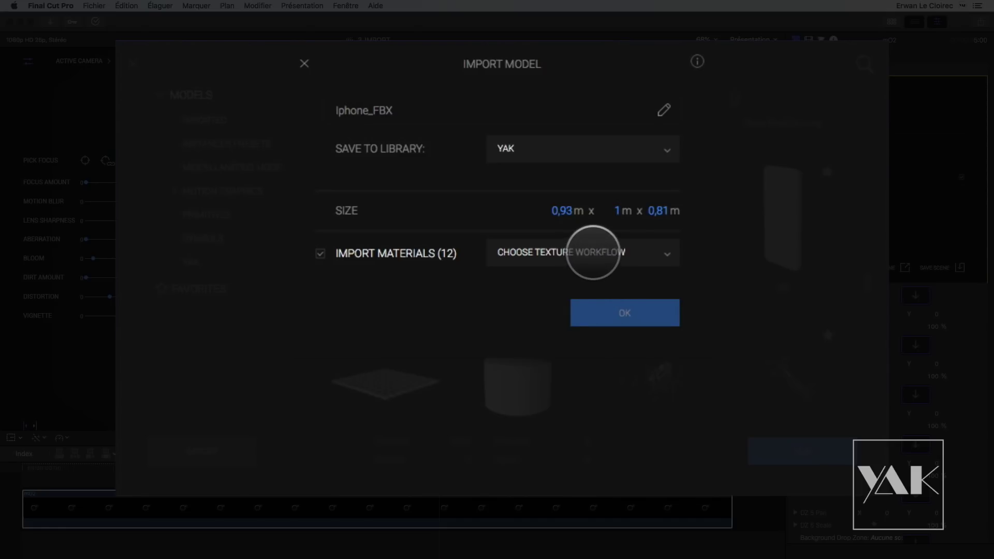
- Choose the Metalness Roughness texture workflow for the imported materials, after trying Legacy, and import the model
{"action": "left_click", "coordinate": [592, 253]}
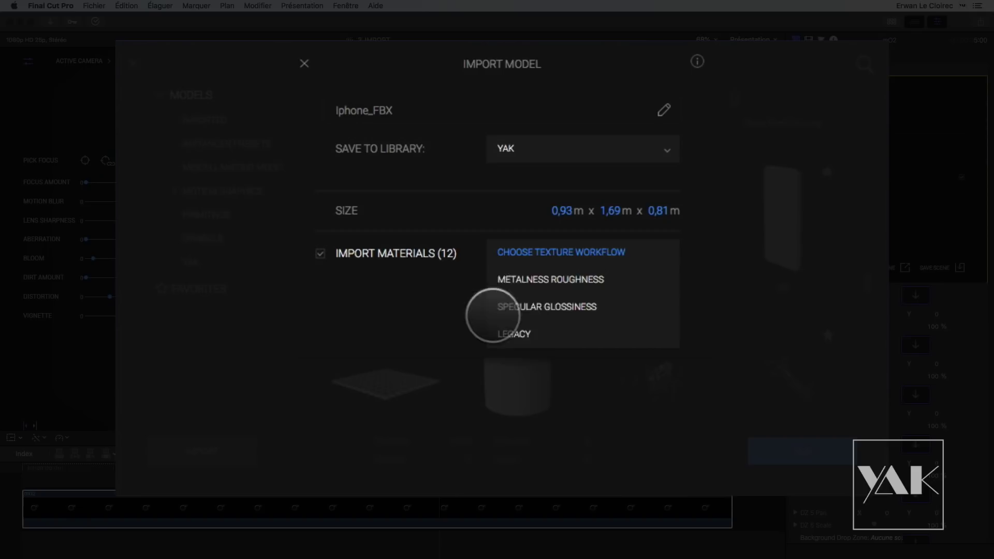
{"action": "left_click", "coordinate": [515, 334]}
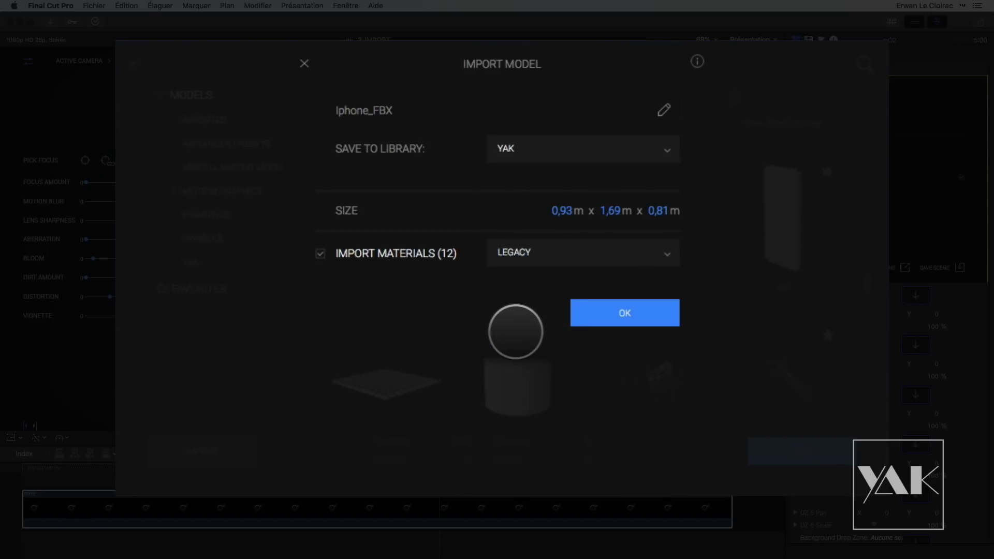
{"action": "left_click", "coordinate": [621, 308]}
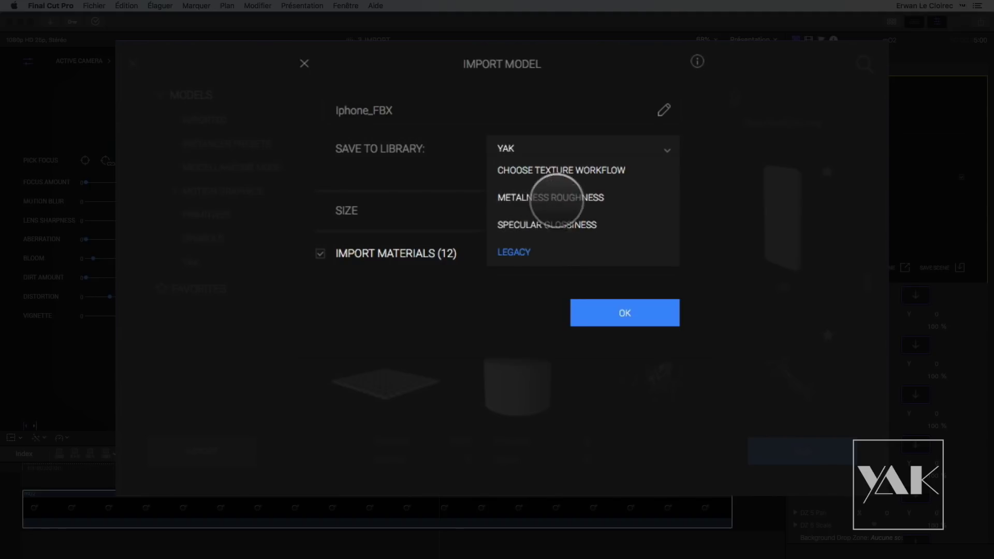
{"action": "left_click", "coordinate": [529, 200]}
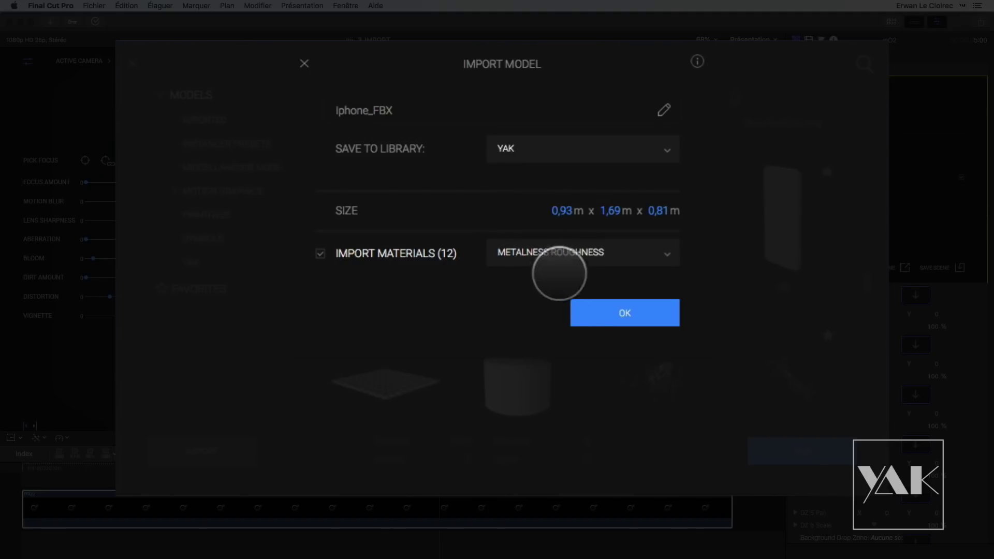
{"action": "left_click", "coordinate": [620, 314]}
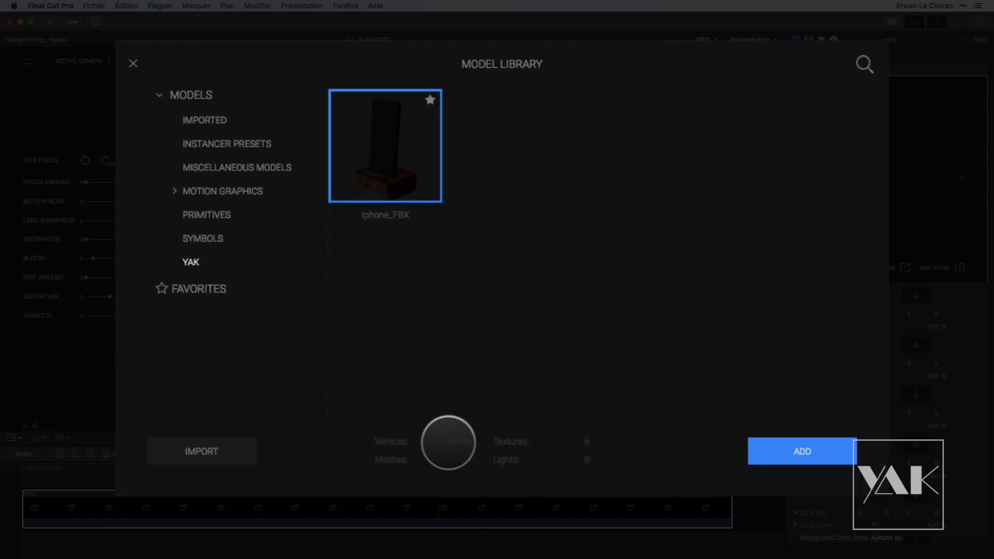
- Add the Iphone_FBX model to the scene and frame it upright in the camera view
{"action": "left_click", "coordinate": [797, 452]}
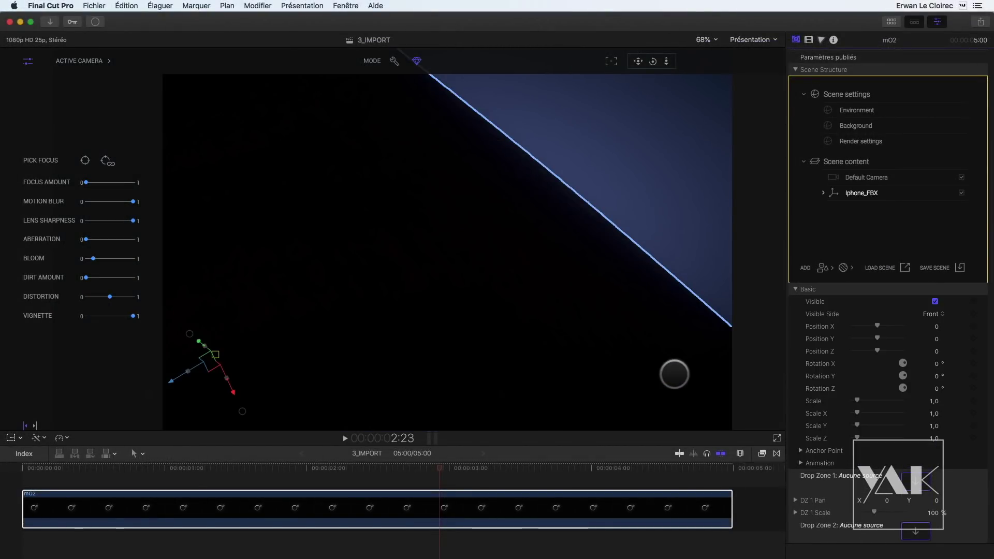
{"action": "left_click", "coordinate": [612, 61]}
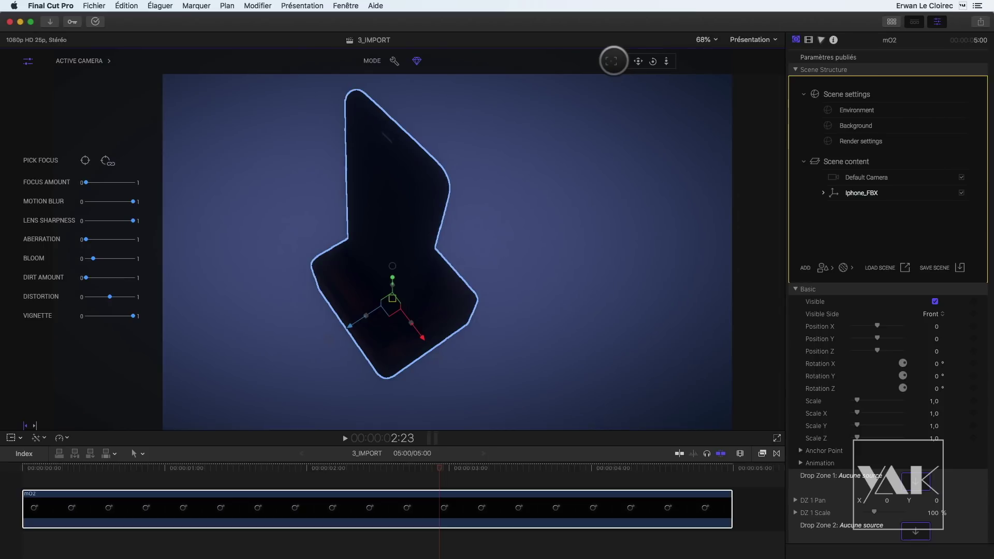
{"action": "mouse_move", "coordinate": [653, 61]}
{"action": "left_mouse_down"}
{"action": "mouse_move", "coordinate": [654, 38]}
{"action": "mouse_move", "coordinate": [707, 39]}
{"action": "mouse_move", "coordinate": [686, 39]}
{"action": "mouse_move", "coordinate": [651, 62]}
{"action": "left_mouse_up"}
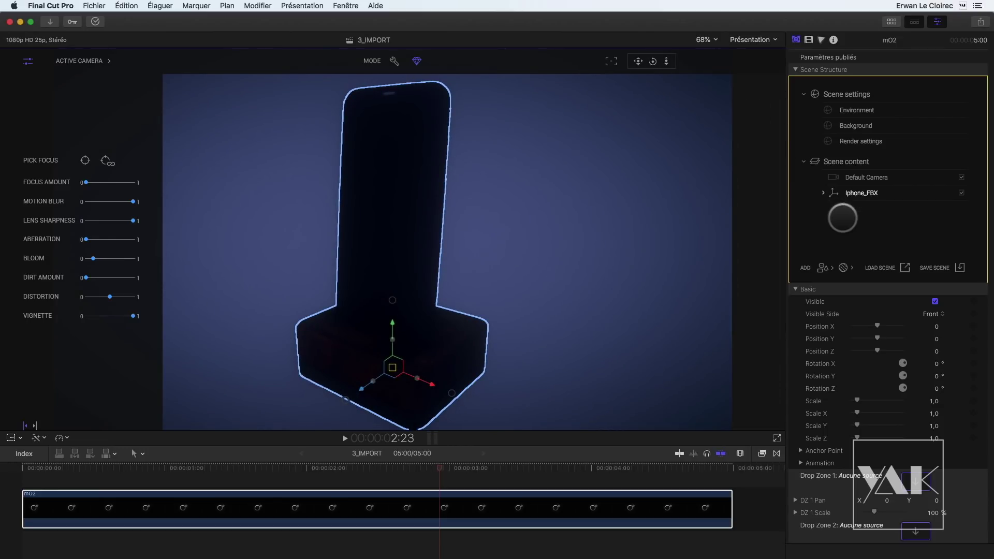
- Add an Ambient light to the scene
{"action": "left_click", "coordinate": [831, 268]}
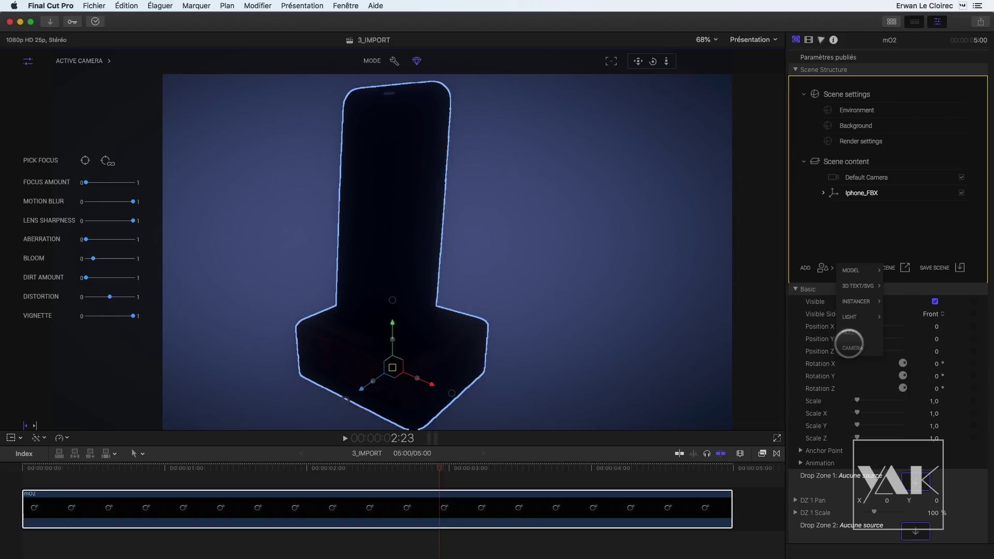
{"action": "mouse_move", "coordinate": [850, 315]}
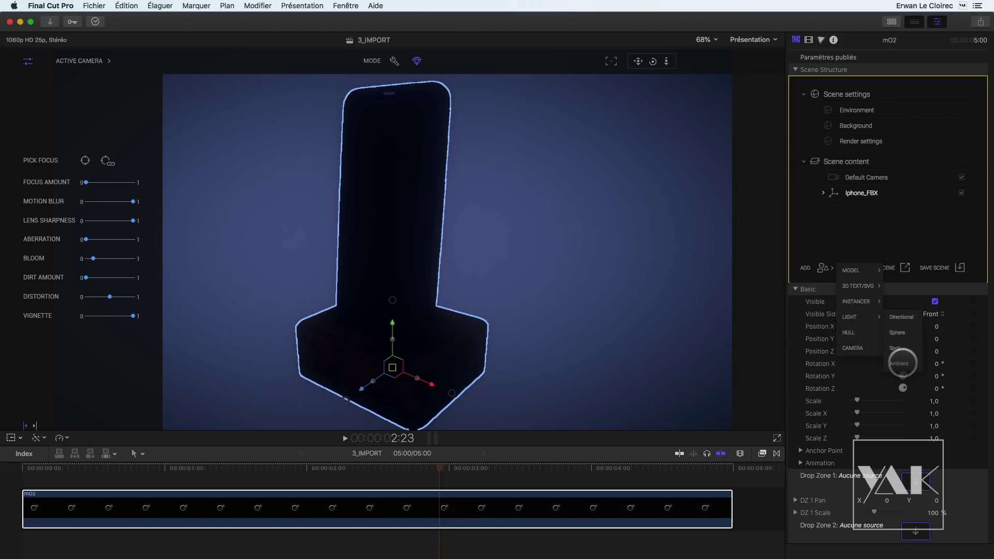
{"action": "left_click", "coordinate": [901, 363]}
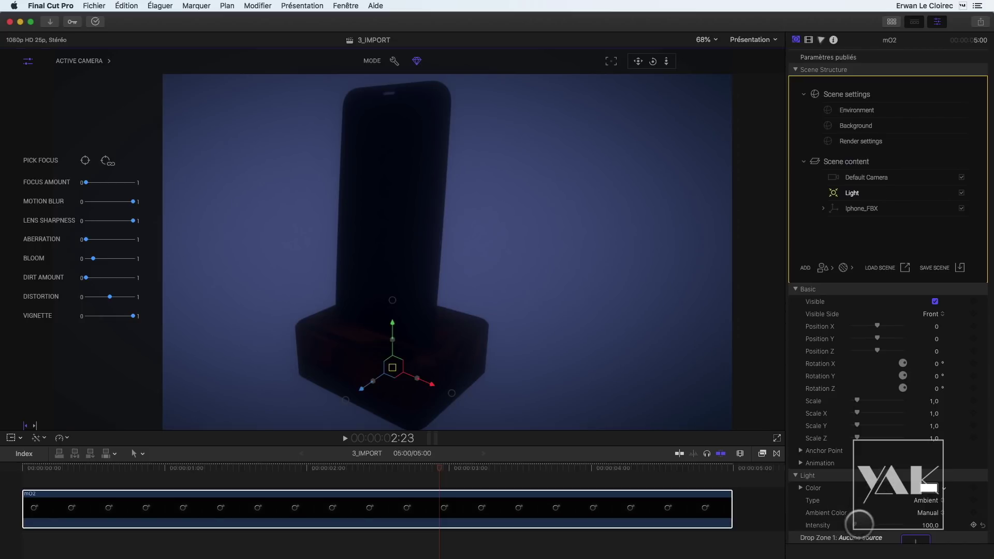
- Raise the Ambient light's intensity to 934
{"action": "left_click_drag", "start_coordinate": [855, 525], "coordinate": [875, 525]}
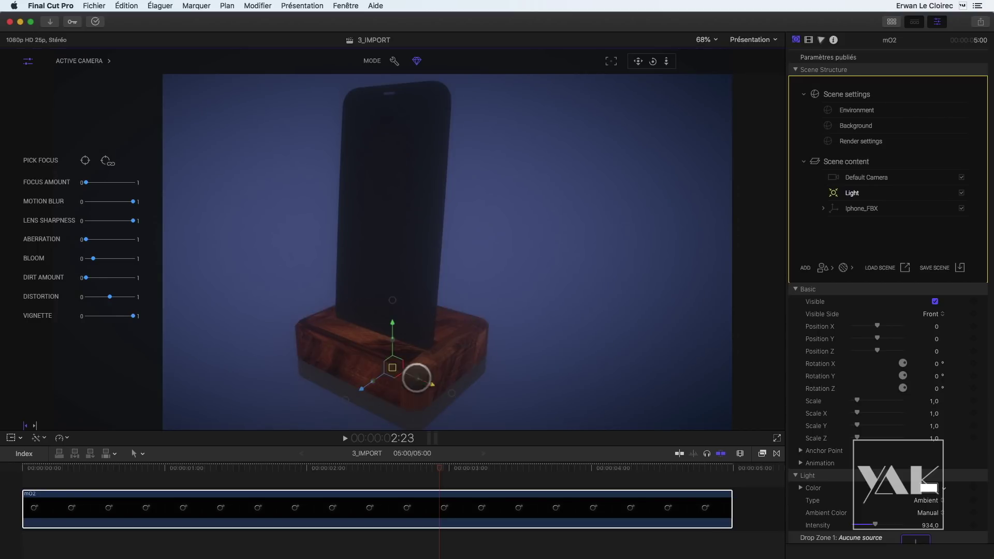
- Delete the VP_Free_Iphone_Stand part from the Iphone_FBX group, keeping only the phone
{"action": "left_click", "coordinate": [823, 208]}
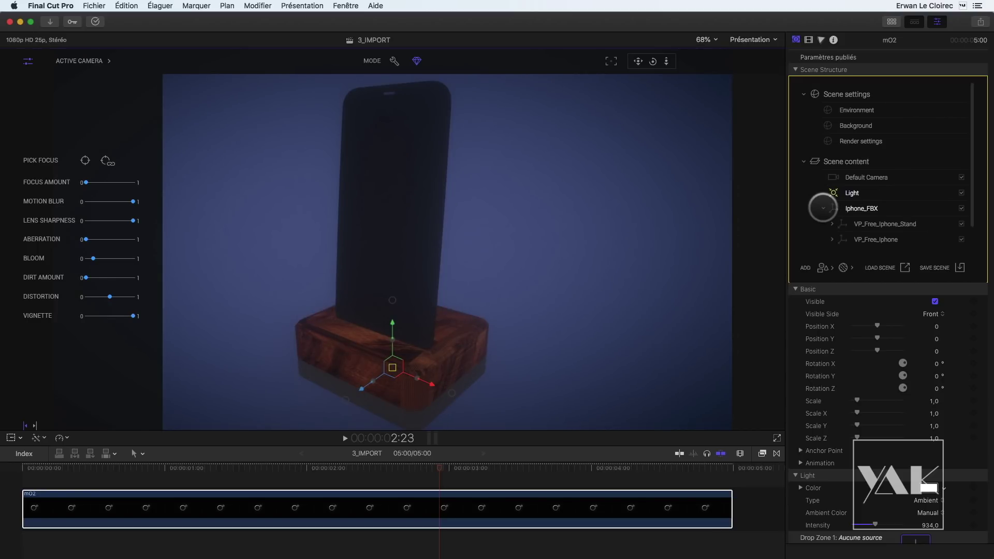
{"action": "scroll", "coordinate": [829, 209], "scroll_direction": "down", "scroll_amount": 2}
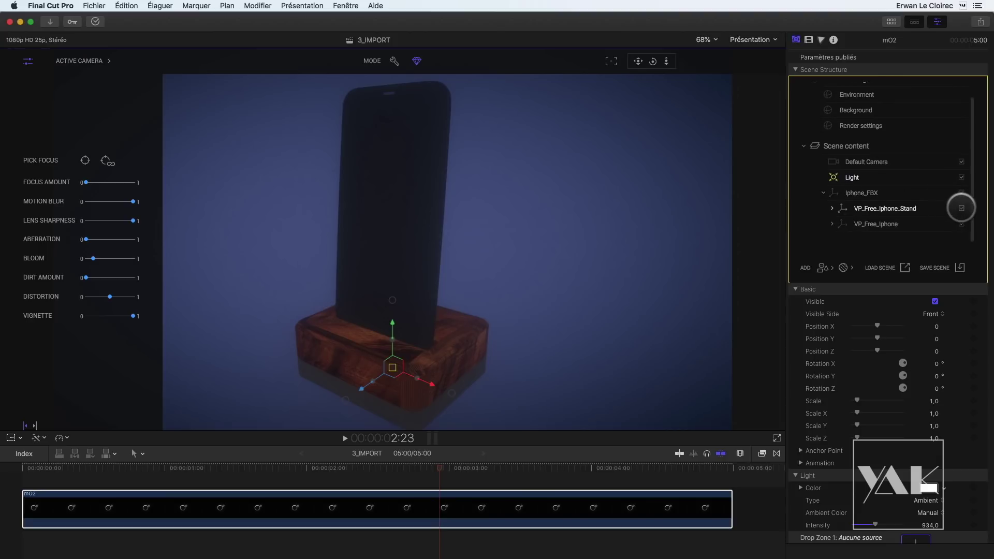
{"action": "left_click", "coordinate": [961, 208]}
{"action": "left_click", "coordinate": [962, 209]}
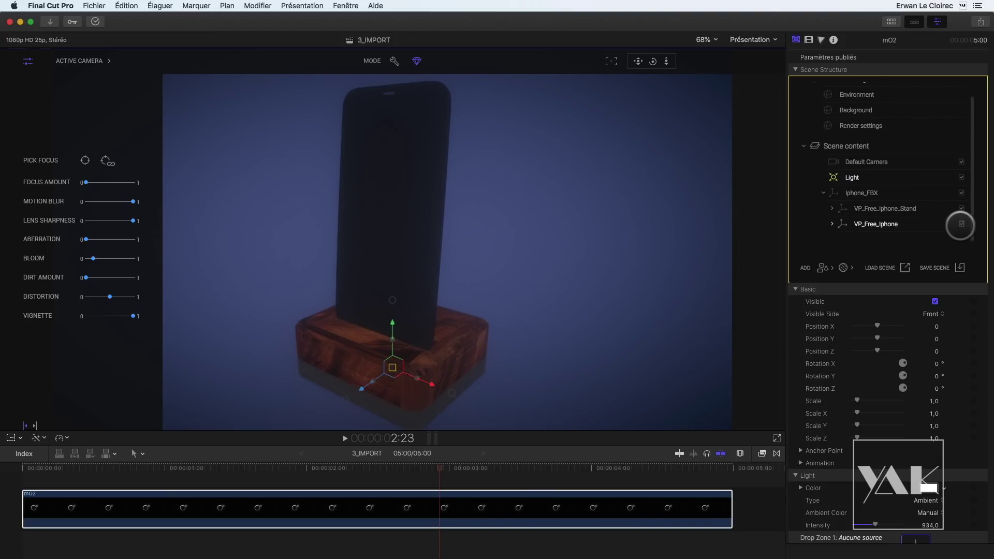
{"action": "left_click", "coordinate": [961, 224]}
{"action": "left_click", "coordinate": [962, 223]}
{"action": "right_click", "coordinate": [916, 207]}
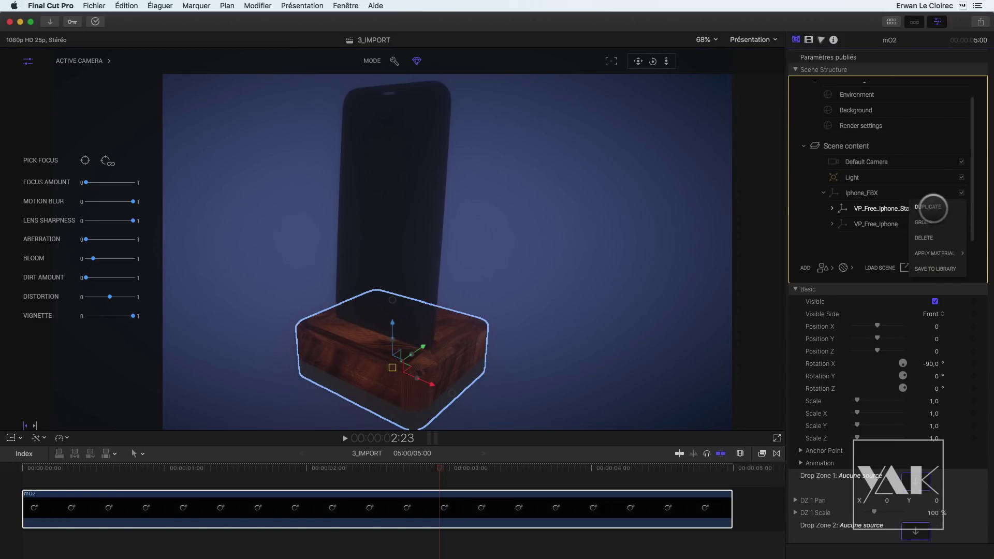
{"action": "left_click", "coordinate": [925, 239]}
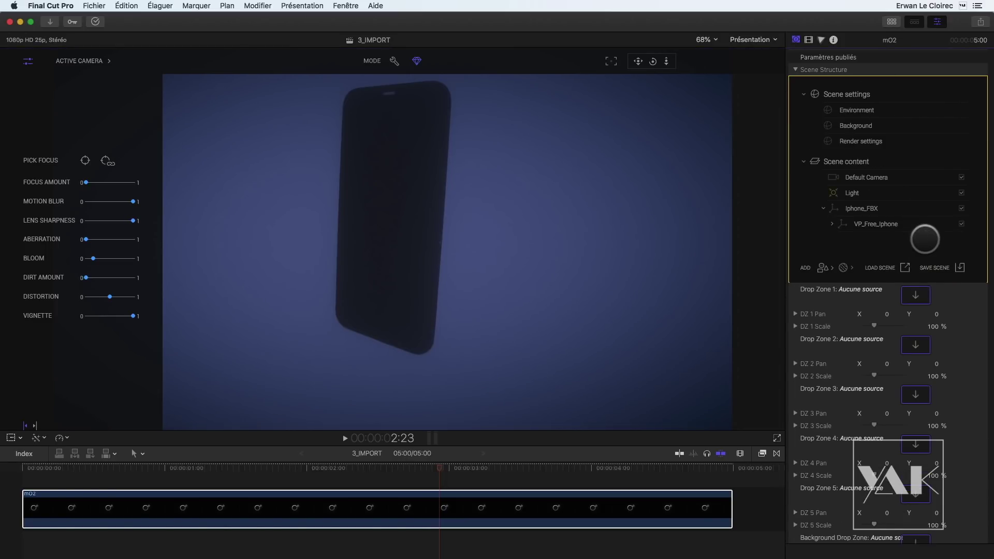
- Reduce the camera's bloom to 0, hide the camera controls and turn the camera around to the back of the phone
{"action": "left_click", "coordinate": [407, 241]}
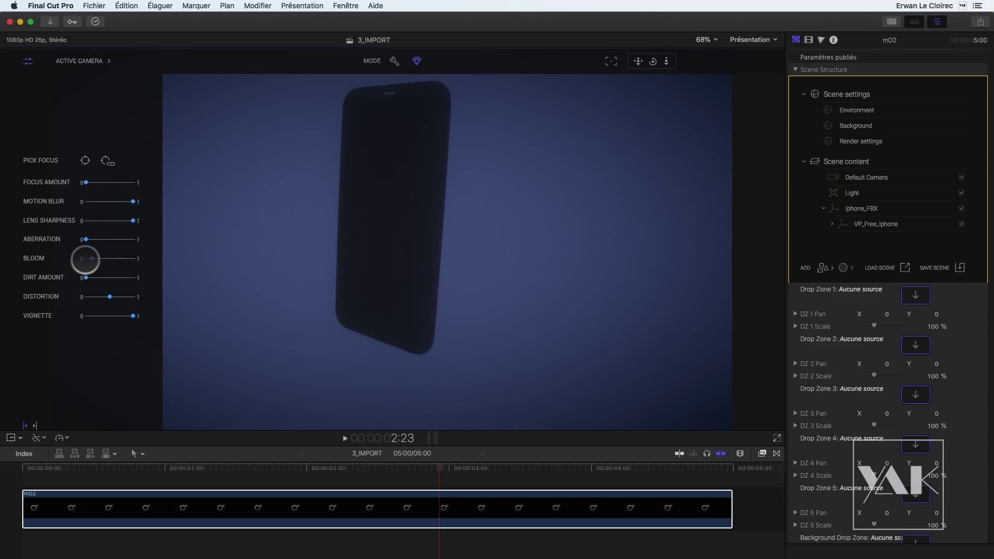
{"action": "left_click_drag", "start_coordinate": [72, 260], "coordinate": [54, 260]}
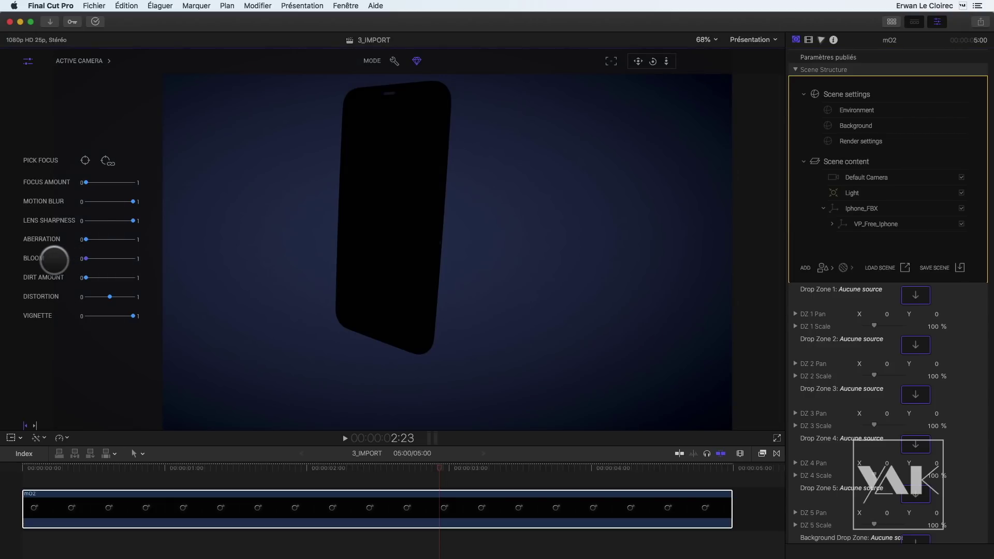
{"action": "left_click", "coordinate": [26, 61]}
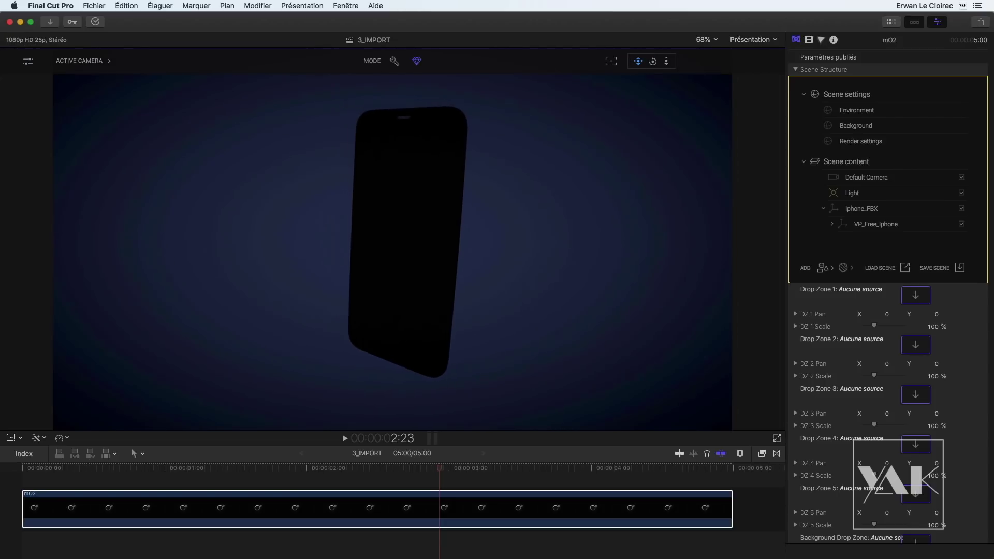
{"action": "left_click", "coordinate": [409, 192]}
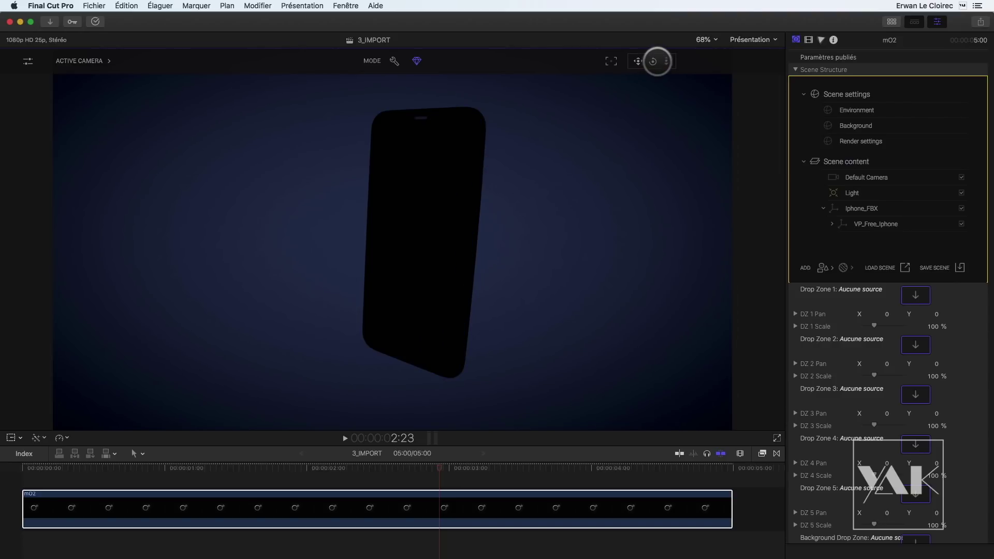
{"action": "left_click_drag", "start_coordinate": [653, 61], "coordinate": [735, 61]}
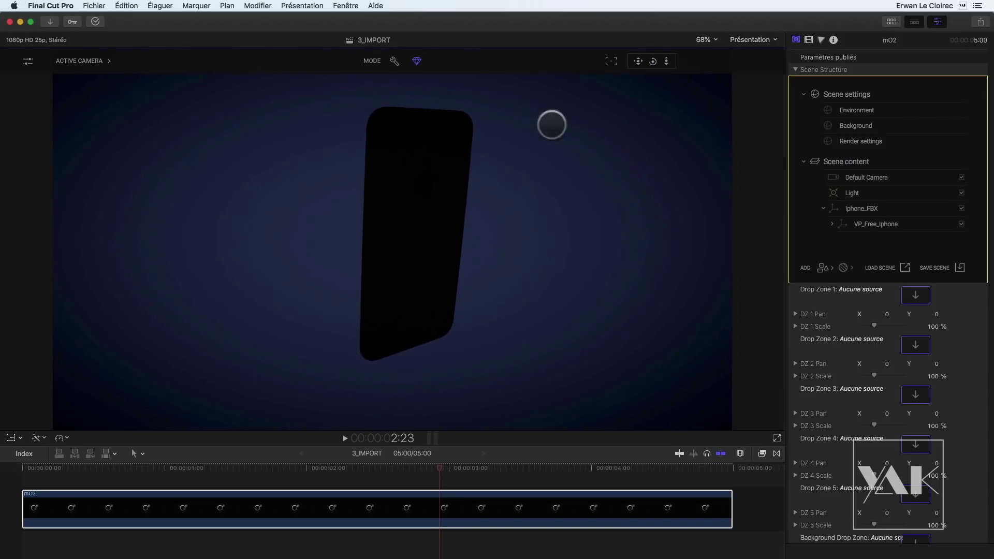
- Replace the material of the phone's back shell with Copper from the Metal category of the material library
{"action": "left_click", "coordinate": [406, 228]}
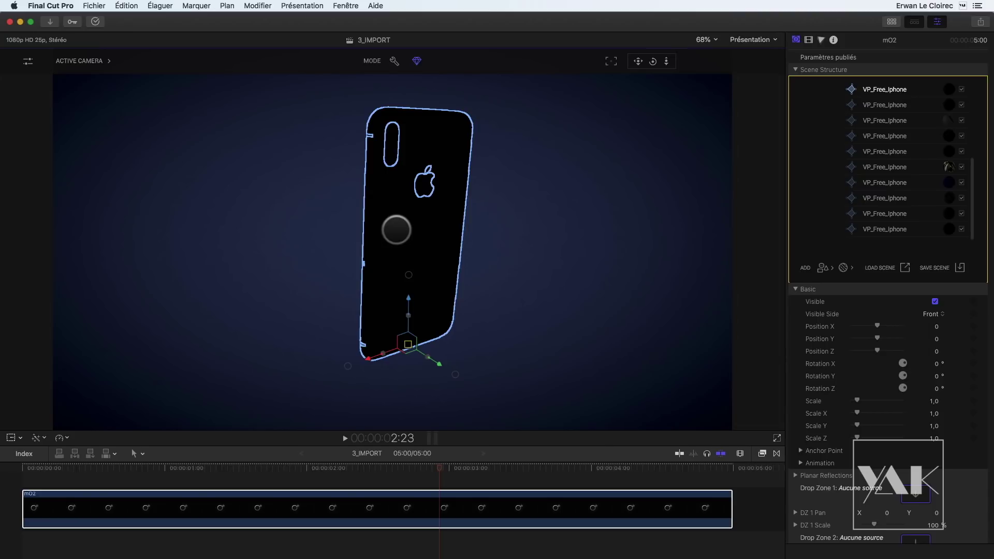
{"action": "scroll", "coordinate": [834, 145], "scroll_direction": "up", "scroll_amount": 5}
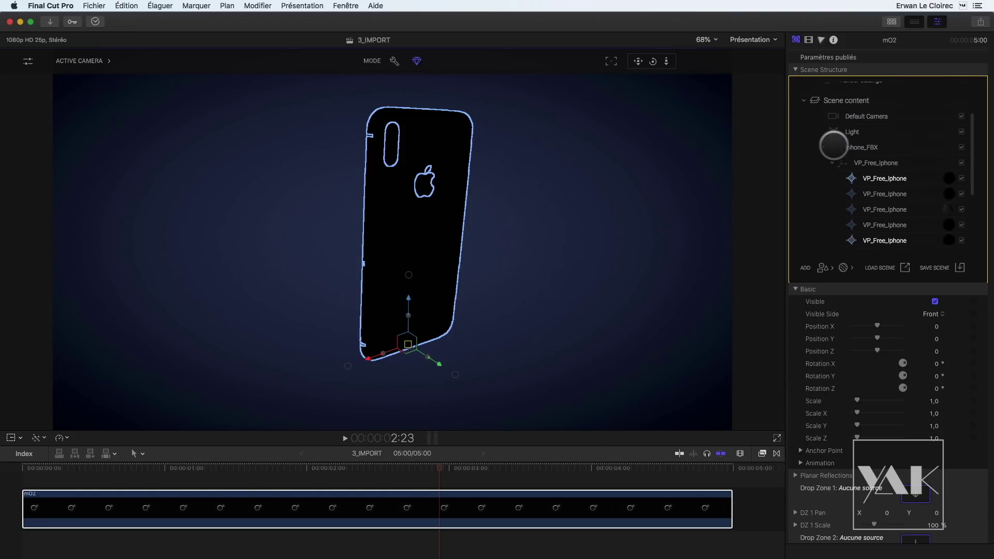
{"action": "scroll", "coordinate": [813, 213], "scroll_direction": "down", "scroll_amount": 2}
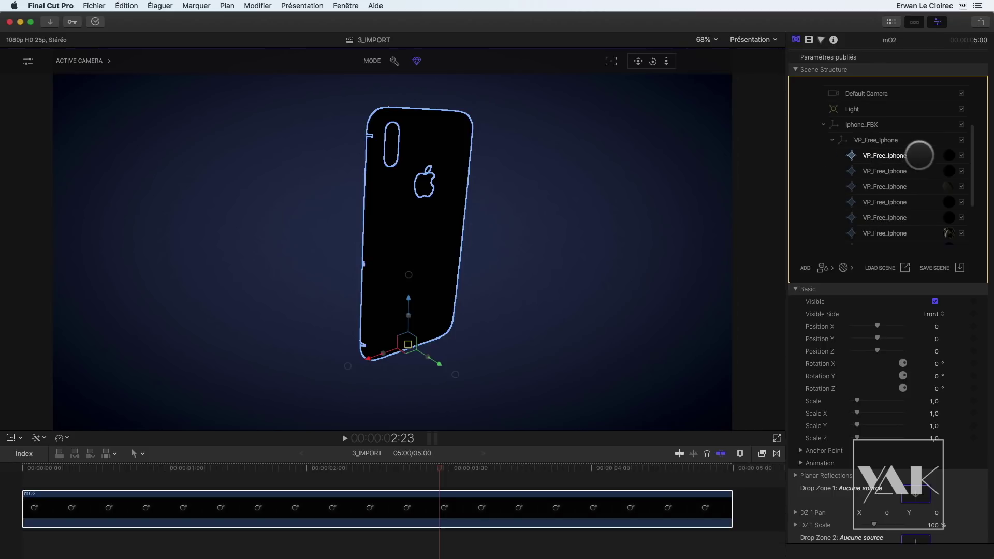
{"action": "left_click", "coordinate": [948, 154]}
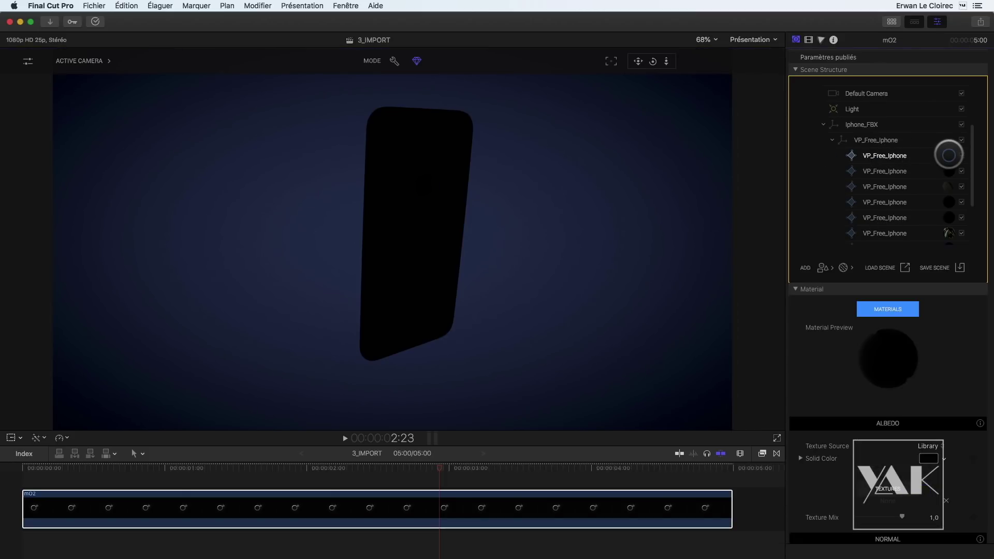
{"action": "scroll", "coordinate": [854, 343], "scroll_direction": "down", "scroll_amount": 5}
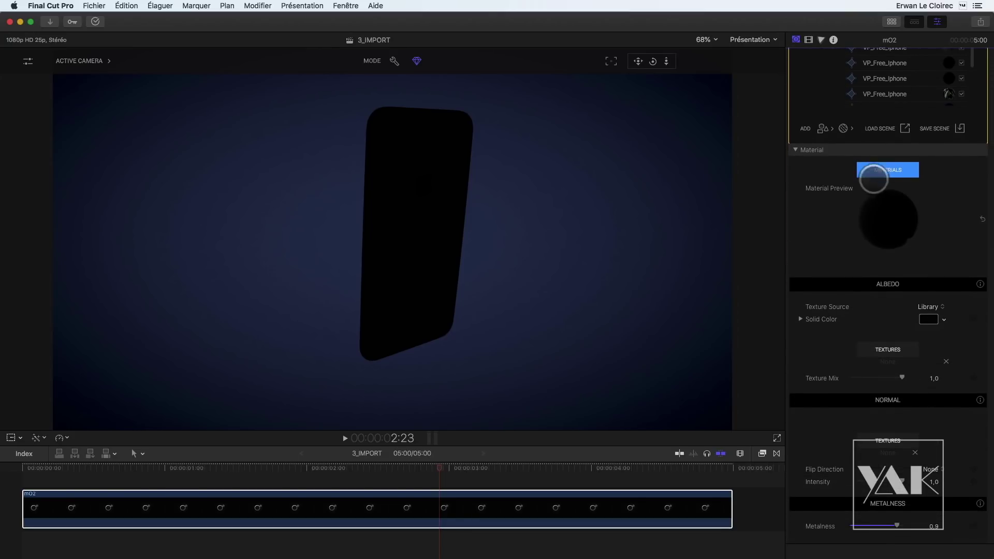
{"action": "left_click", "coordinate": [878, 169]}
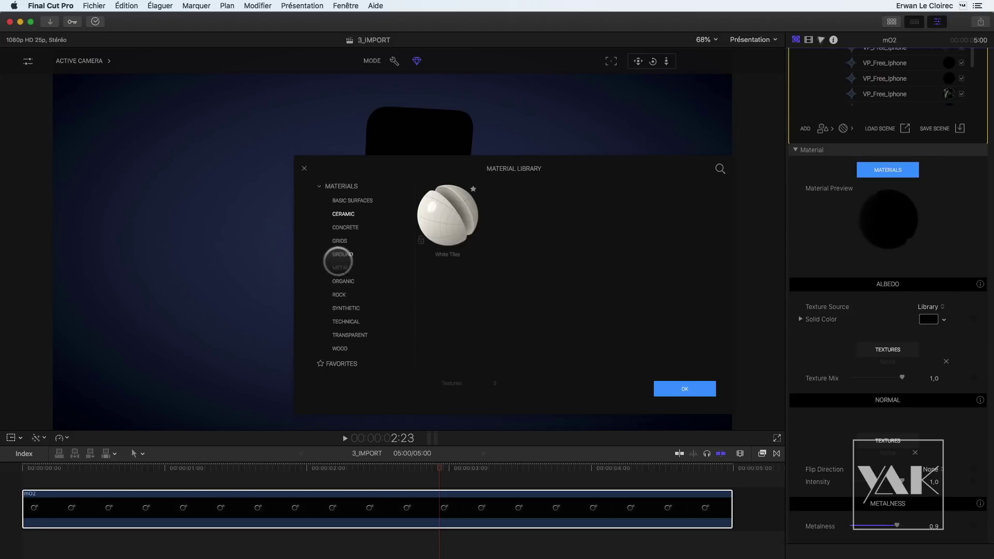
{"action": "left_click", "coordinate": [340, 268]}
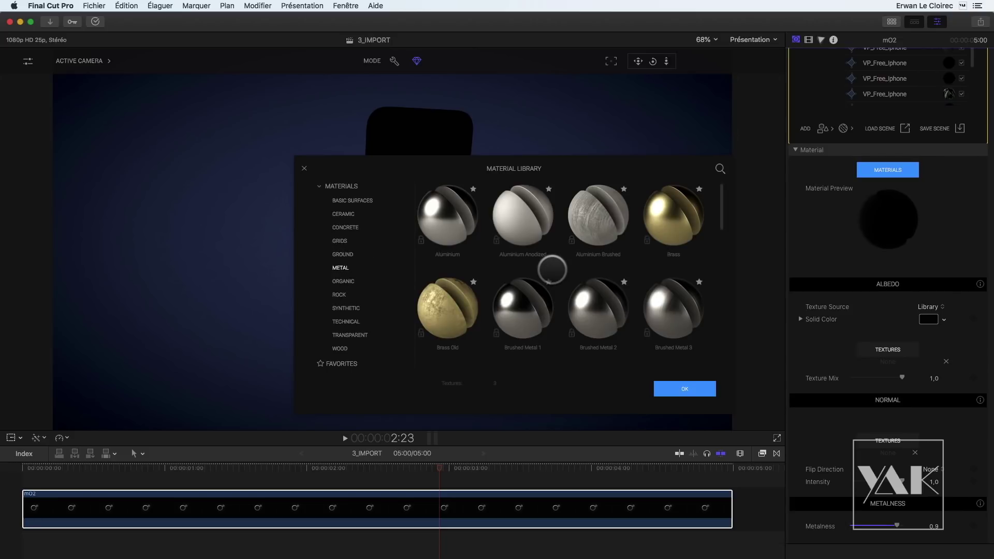
{"action": "scroll", "coordinate": [552, 269], "scroll_direction": "down", "scroll_amount": 3}
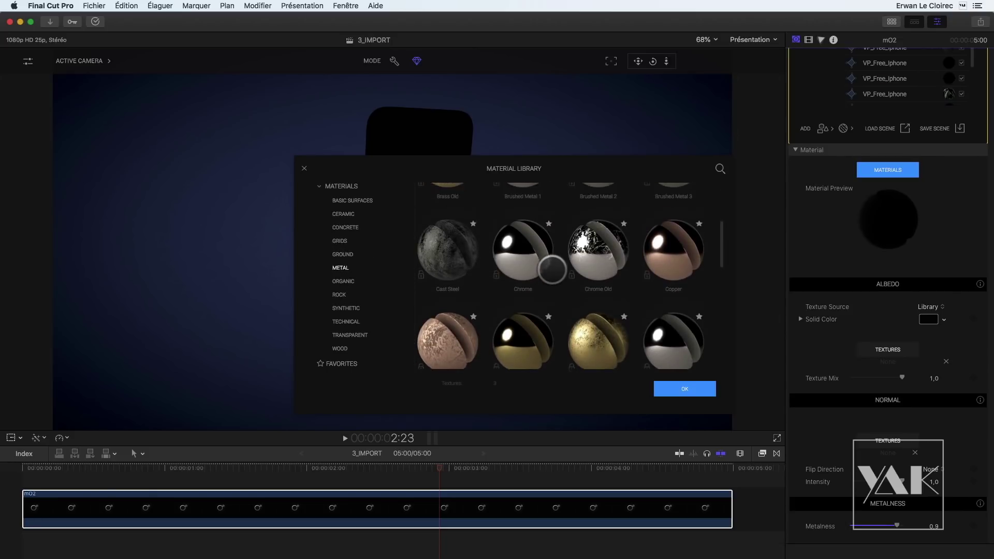
{"action": "scroll", "coordinate": [621, 259], "scroll_direction": "up", "scroll_amount": 1}
{"action": "scroll", "coordinate": [667, 261], "scroll_direction": "down", "scroll_amount": 3}
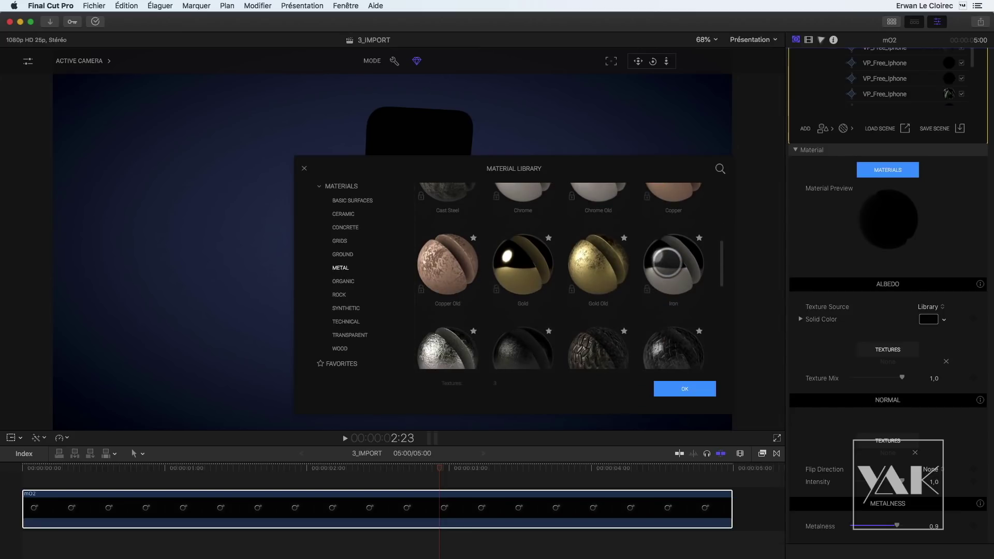
{"action": "left_click", "coordinate": [694, 200]}
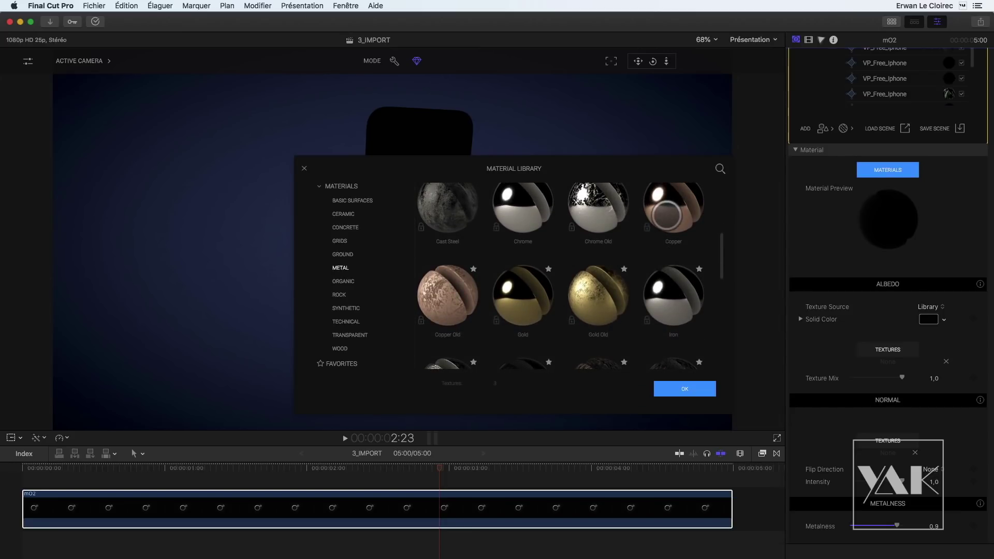
{"action": "left_click", "coordinate": [681, 385]}
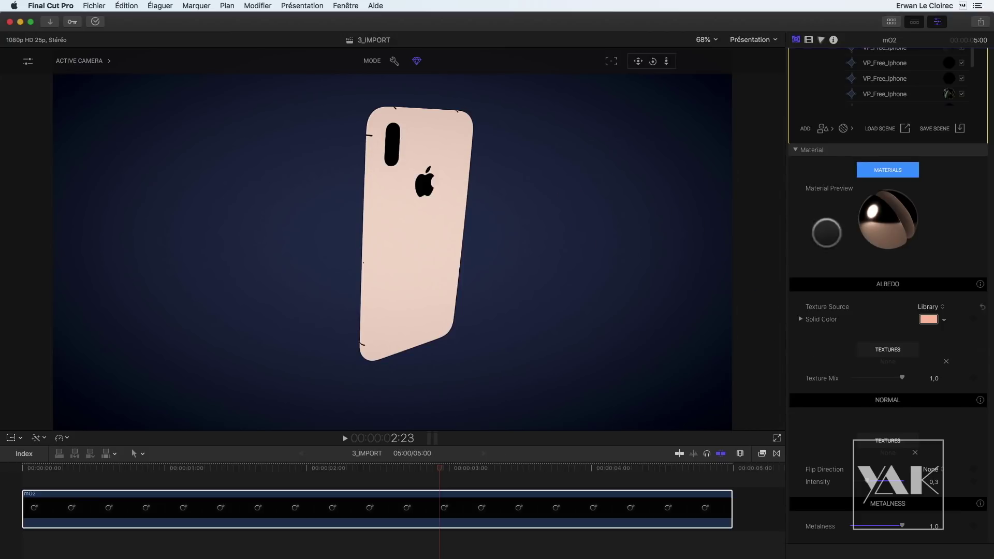
- Disable the Ambient light in the scene structure
{"action": "scroll", "coordinate": [825, 140], "scroll_direction": "up", "scroll_amount": 5}
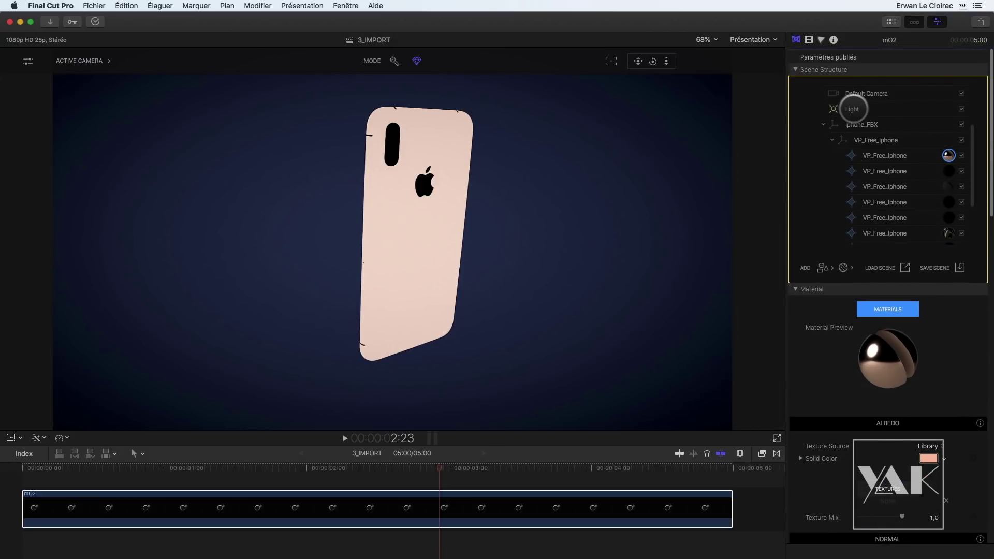
{"action": "left_click", "coordinate": [961, 109]}
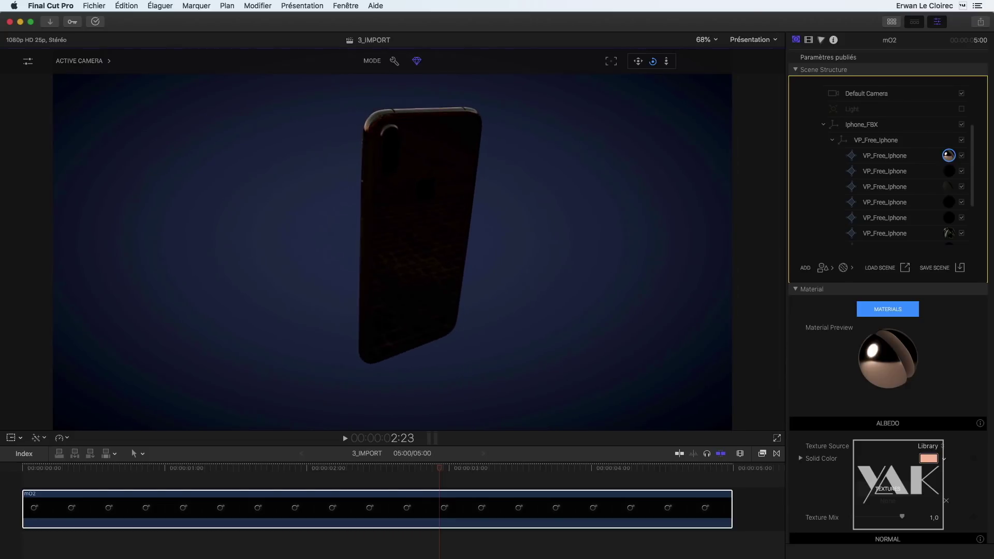
- Change the scene's environment map to the Mall panorama from the Blue Sky category
{"action": "scroll", "coordinate": [820, 207], "scroll_direction": "up", "scroll_amount": 1}
{"action": "scroll", "coordinate": [820, 207], "scroll_direction": "up", "scroll_amount": 3}
{"action": "left_click", "coordinate": [852, 110]}
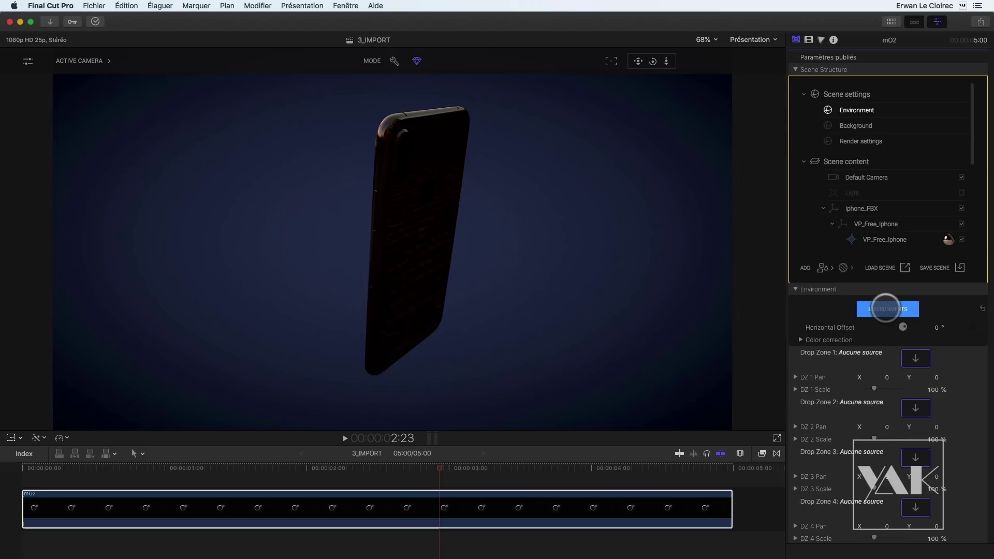
{"action": "left_click", "coordinate": [885, 309]}
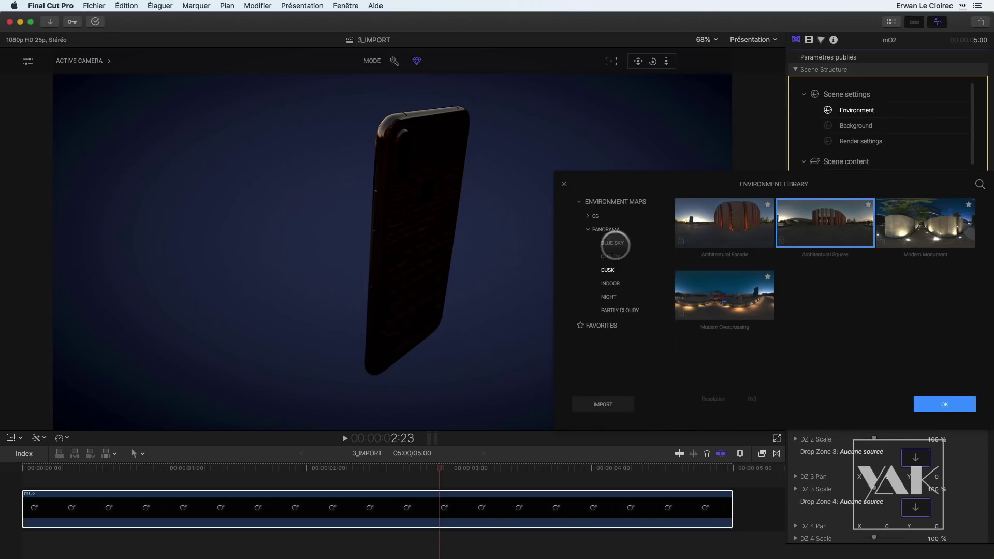
{"action": "left_click", "coordinate": [614, 243]}
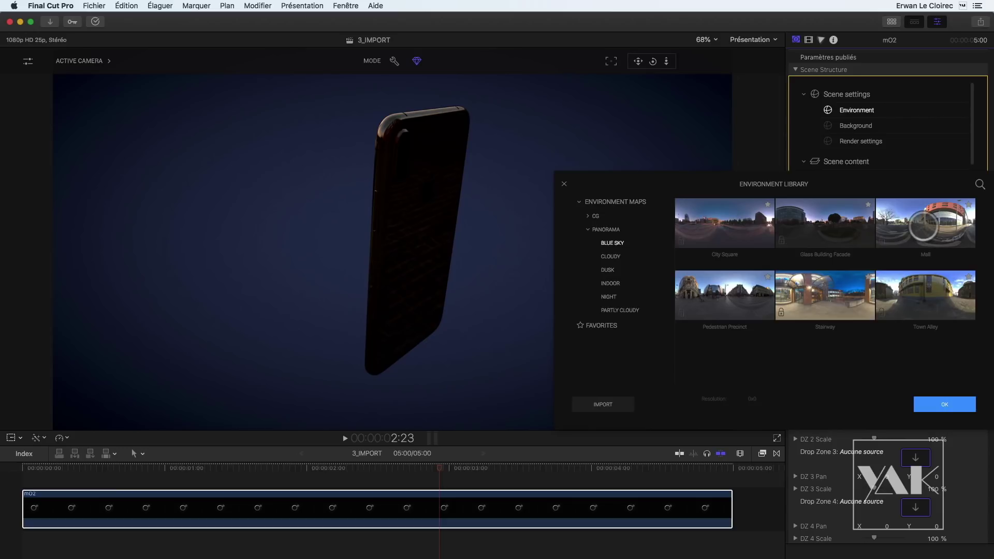
{"action": "left_click", "coordinate": [924, 227]}
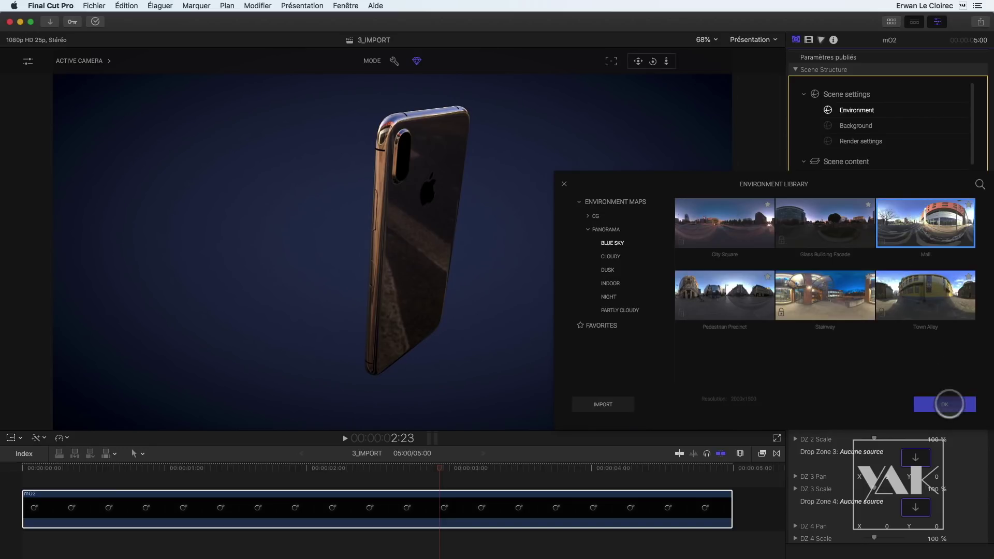
{"action": "left_click", "coordinate": [950, 403]}
{"action": "left_click_drag", "start_coordinate": [654, 61], "coordinate": [694, 61]}
- Set the back shell's Copper material to a metalness of 0.42 and a roughness of 0.17
{"action": "scroll", "coordinate": [843, 241], "scroll_direction": "down", "scroll_amount": 3}
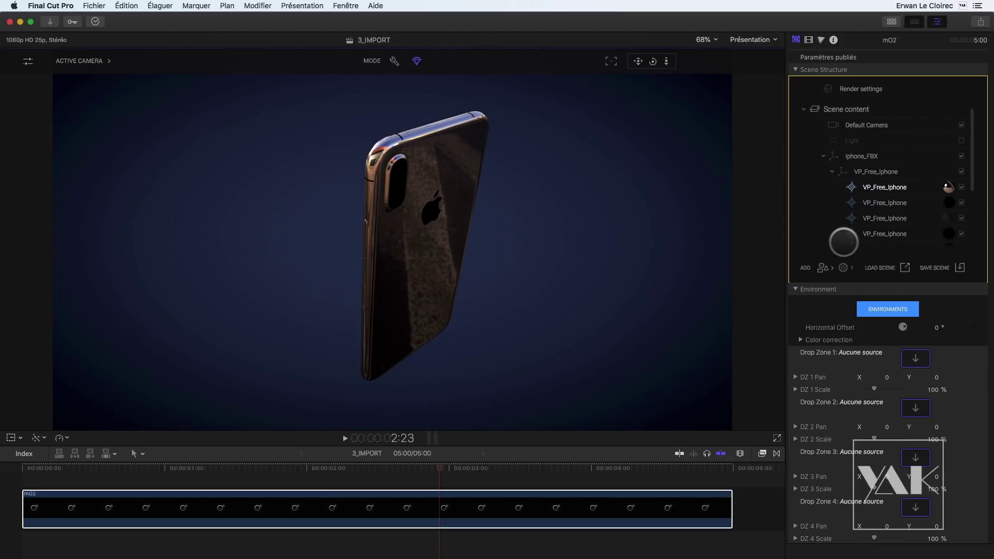
{"action": "left_click", "coordinate": [948, 189]}
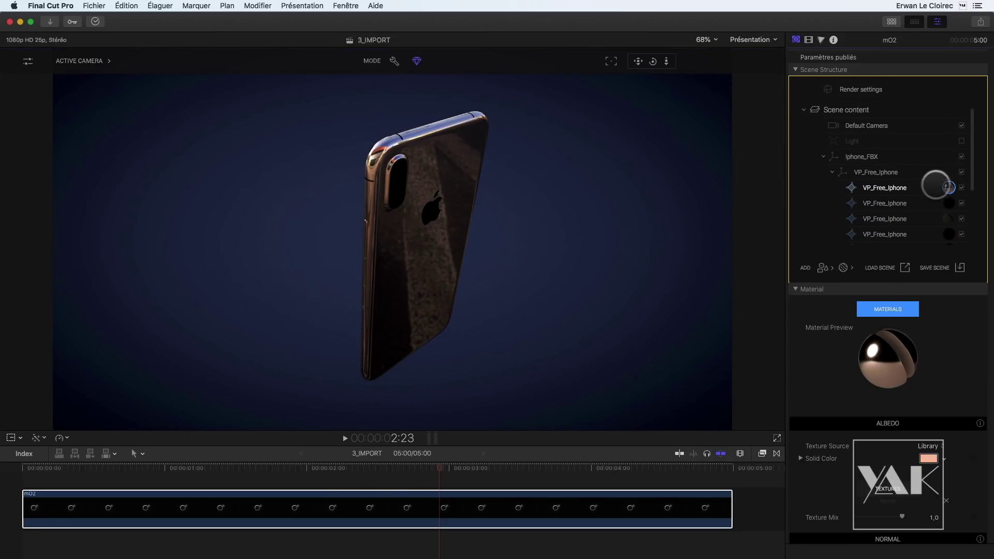
{"action": "scroll", "coordinate": [868, 363], "scroll_direction": "down", "scroll_amount": 10}
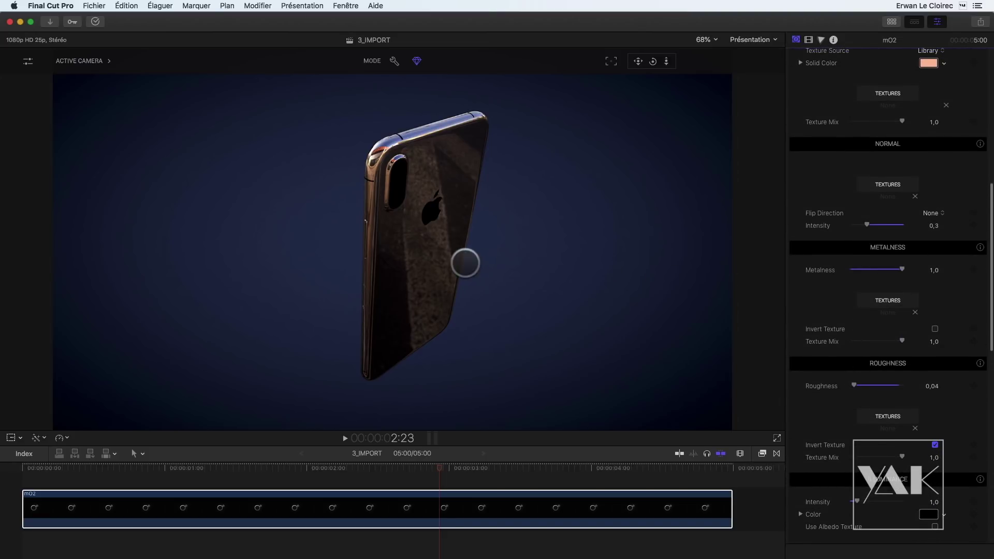
{"action": "left_click_drag", "start_coordinate": [898, 267], "coordinate": [868, 270]}
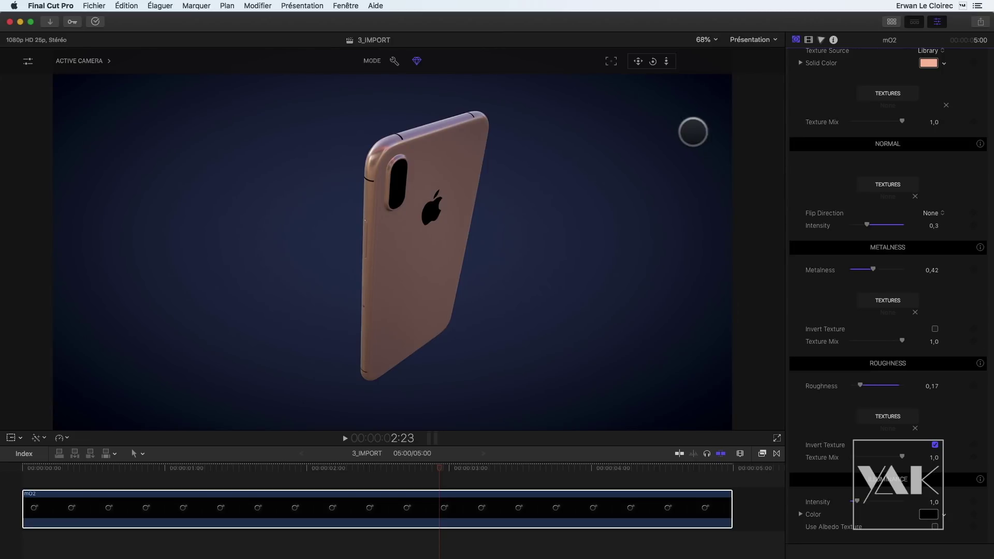
{"action": "mouse_move", "coordinate": [653, 61]}
{"action": "left_mouse_down"}
{"action": "mouse_move", "coordinate": [678, 68]}
{"action": "mouse_move", "coordinate": [659, 62]}
{"action": "left_mouse_up"}
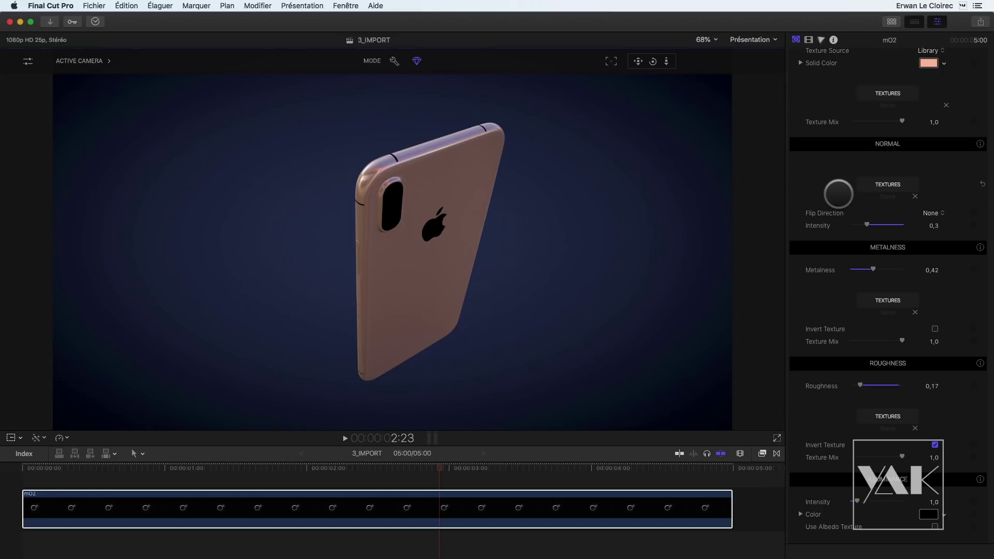
- Change the scene's environment map to Panels from the CG Lit From Above category
{"action": "scroll", "coordinate": [838, 194], "scroll_direction": "up", "scroll_amount": 10}
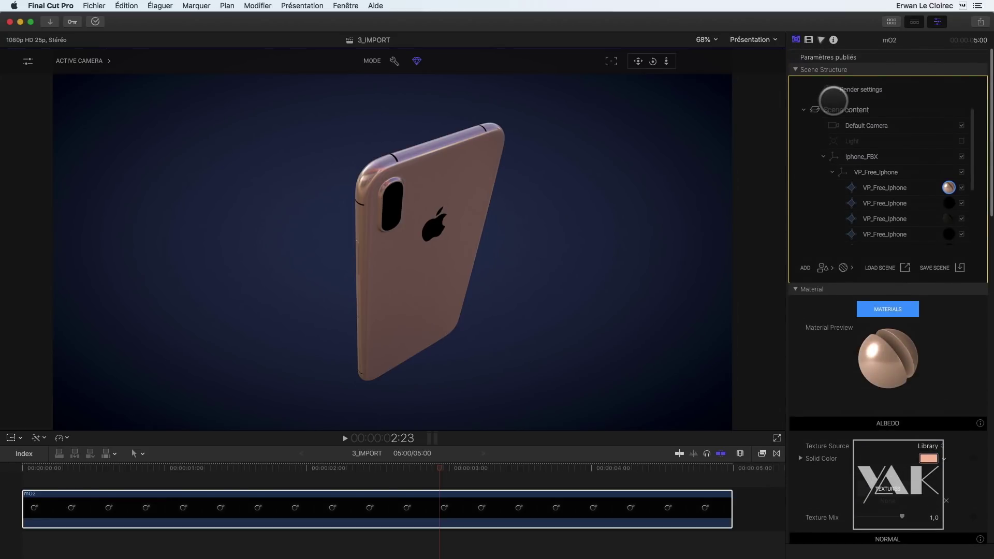
{"action": "scroll", "coordinate": [833, 100], "scroll_direction": "up", "scroll_amount": 3}
{"action": "left_click", "coordinate": [852, 110]}
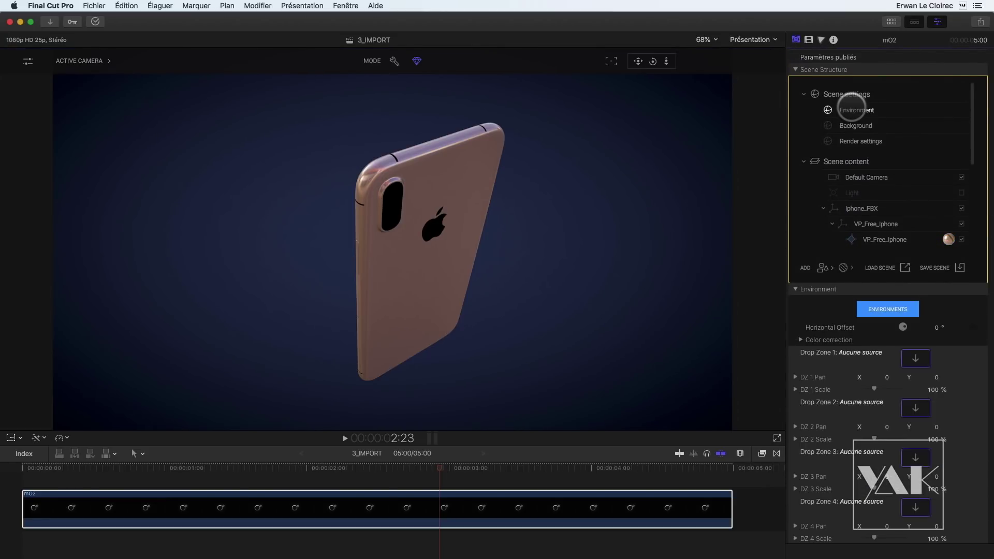
{"action": "left_click", "coordinate": [887, 309]}
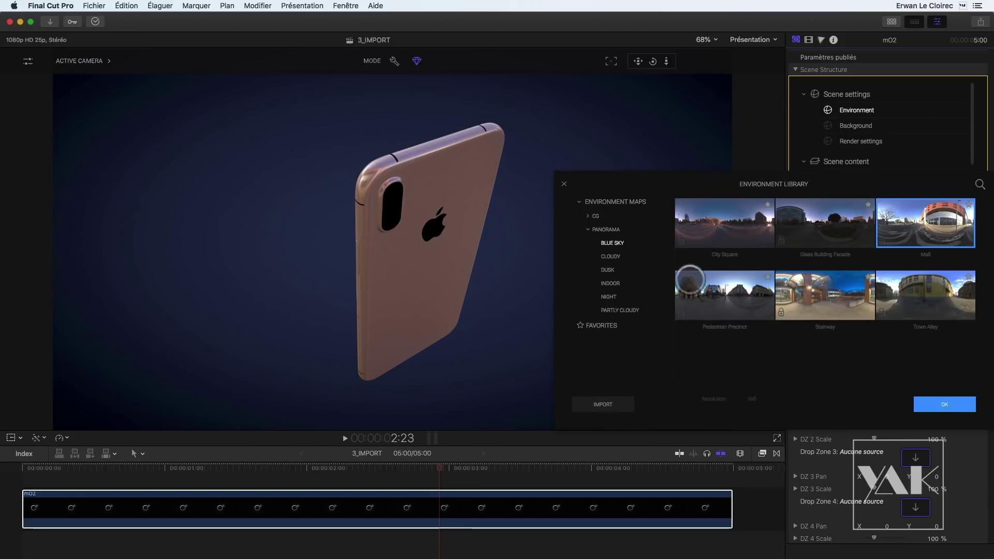
{"action": "left_click", "coordinate": [588, 229]}
{"action": "left_click", "coordinate": [588, 216]}
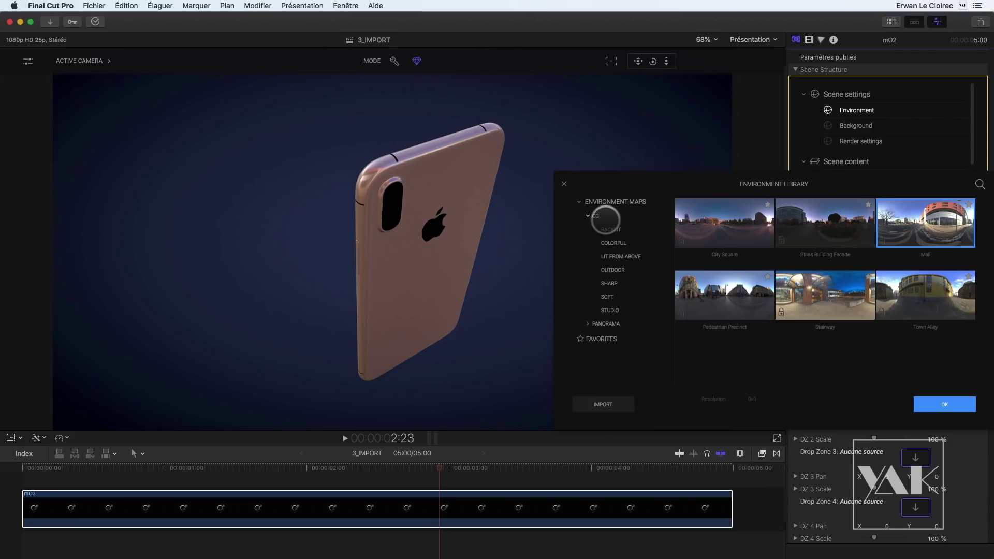
{"action": "left_click", "coordinate": [608, 230]}
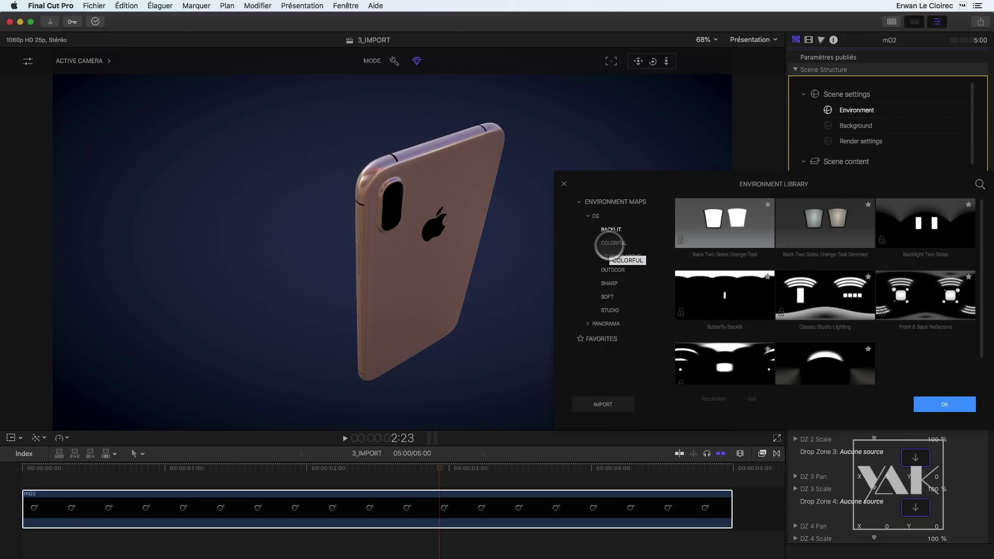
{"action": "left_click", "coordinate": [611, 243]}
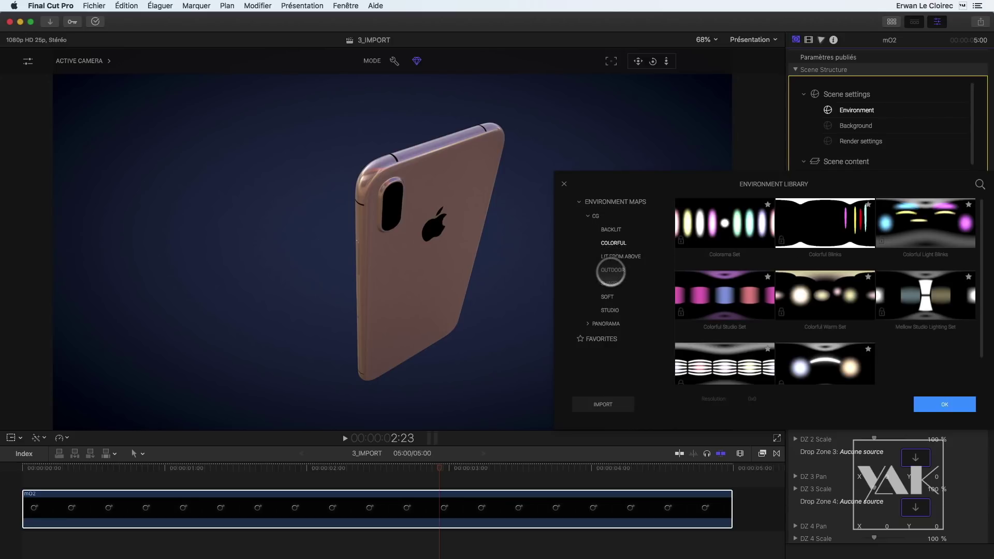
{"action": "left_click", "coordinate": [612, 270]}
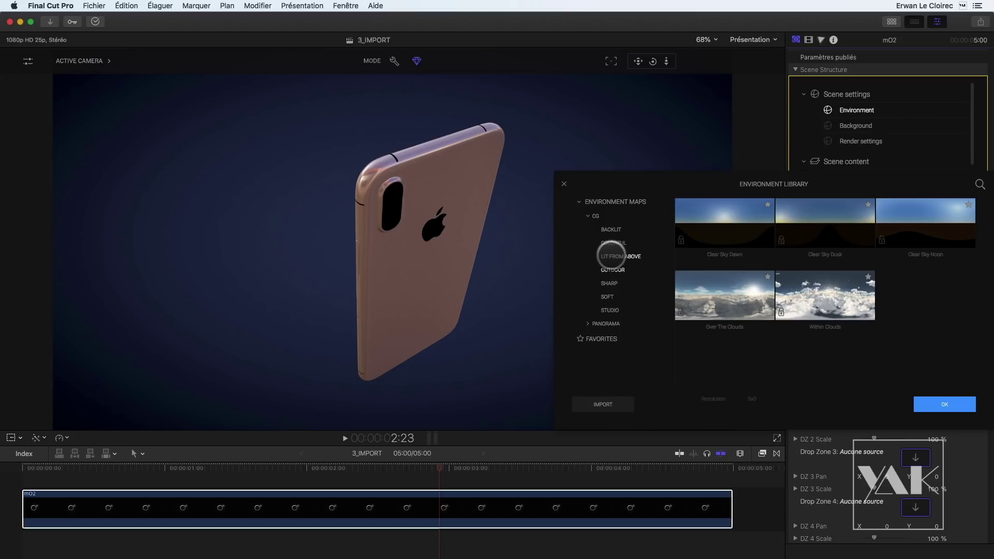
{"action": "left_click", "coordinate": [612, 256]}
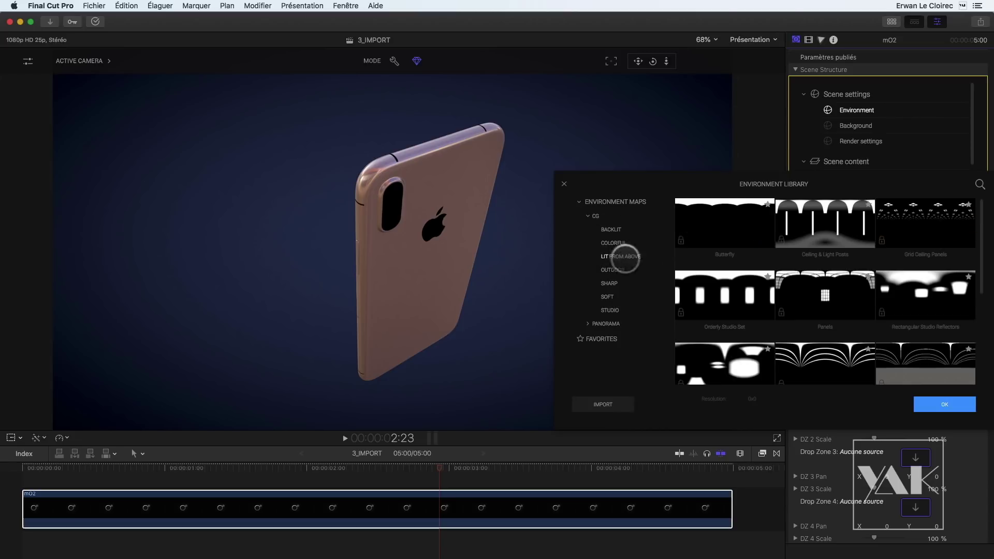
{"action": "left_click", "coordinate": [817, 292]}
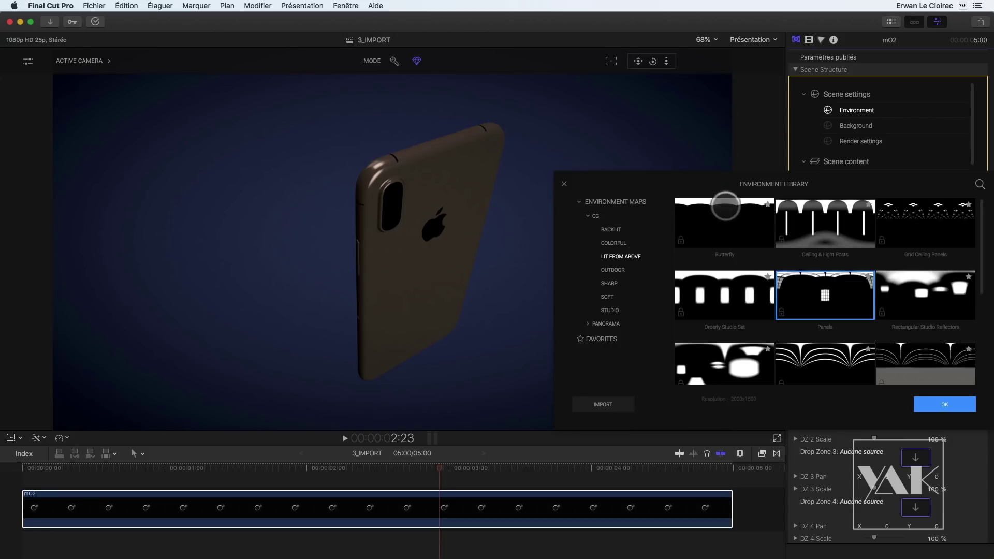
{"action": "left_click_drag", "start_coordinate": [690, 176], "coordinate": [318, 136]}
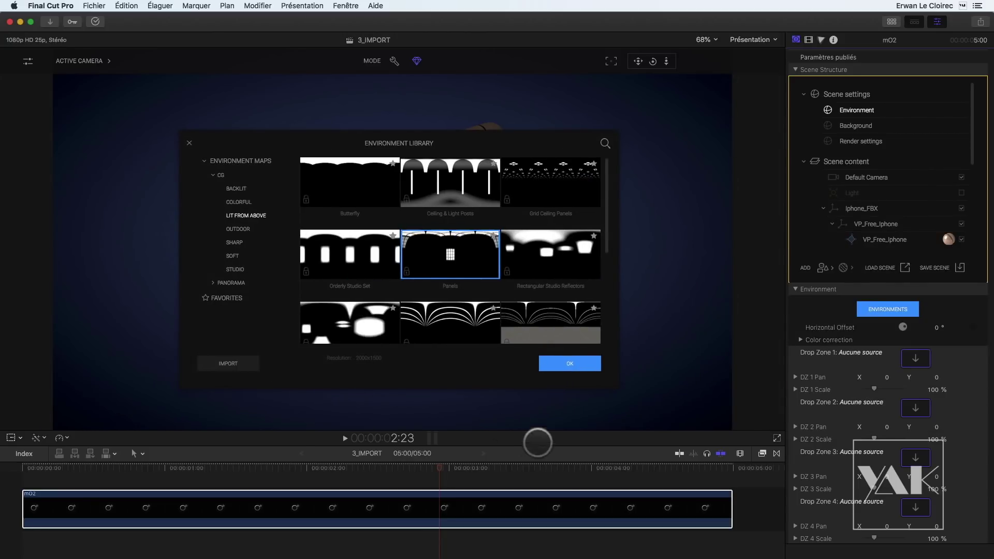
{"action": "left_click", "coordinate": [570, 363]}
- Set the back shell's material to a metalness of 0.75 and a roughness of 0, and orbit the camera slightly around the phone
{"action": "left_click", "coordinate": [949, 238]}
{"action": "scroll", "coordinate": [874, 385], "scroll_direction": "down", "scroll_amount": 2}
{"action": "scroll", "coordinate": [874, 385], "scroll_direction": "down", "scroll_amount": 8}
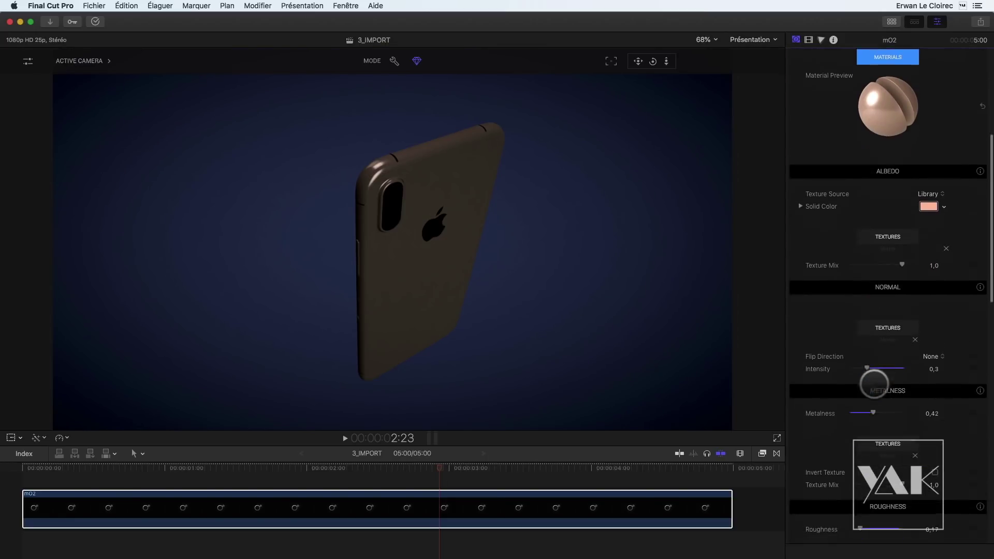
{"action": "mouse_move", "coordinate": [875, 390]}
{"action": "left_mouse_down"}
{"action": "mouse_move", "coordinate": [887, 391]}
{"action": "mouse_move", "coordinate": [866, 390]}
{"action": "left_mouse_up"}
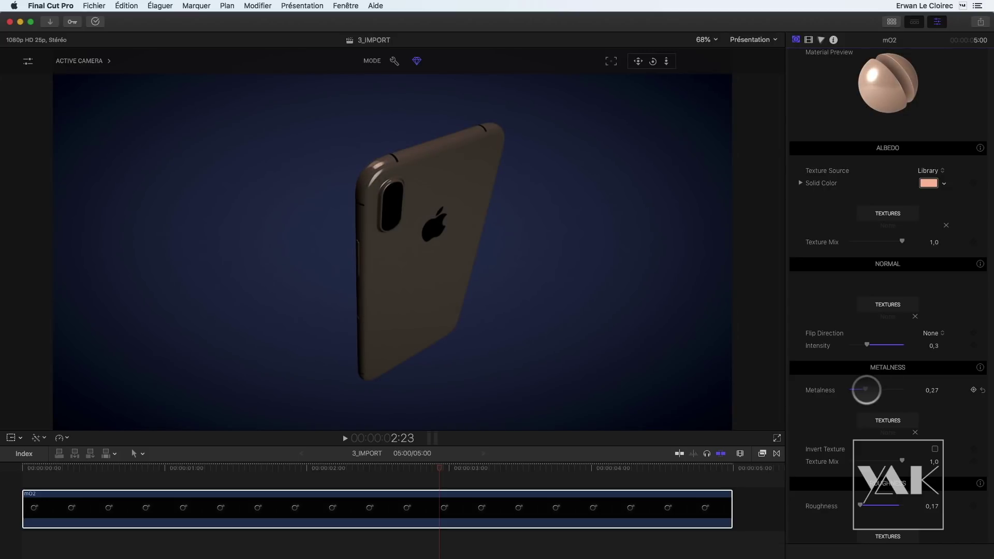
{"action": "scroll", "coordinate": [866, 390], "scroll_direction": "down", "scroll_amount": 3}
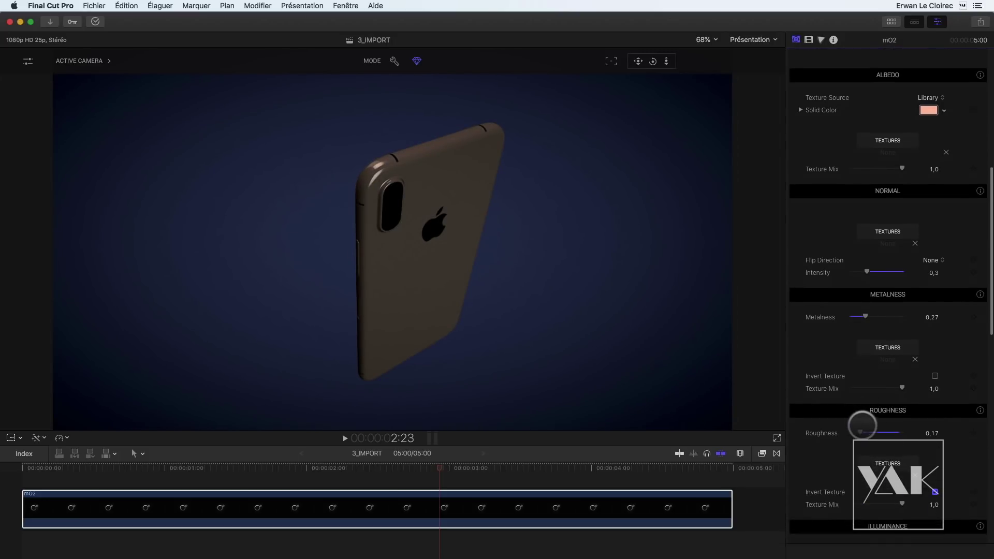
{"action": "left_click_drag", "start_coordinate": [862, 431], "coordinate": [832, 422]}
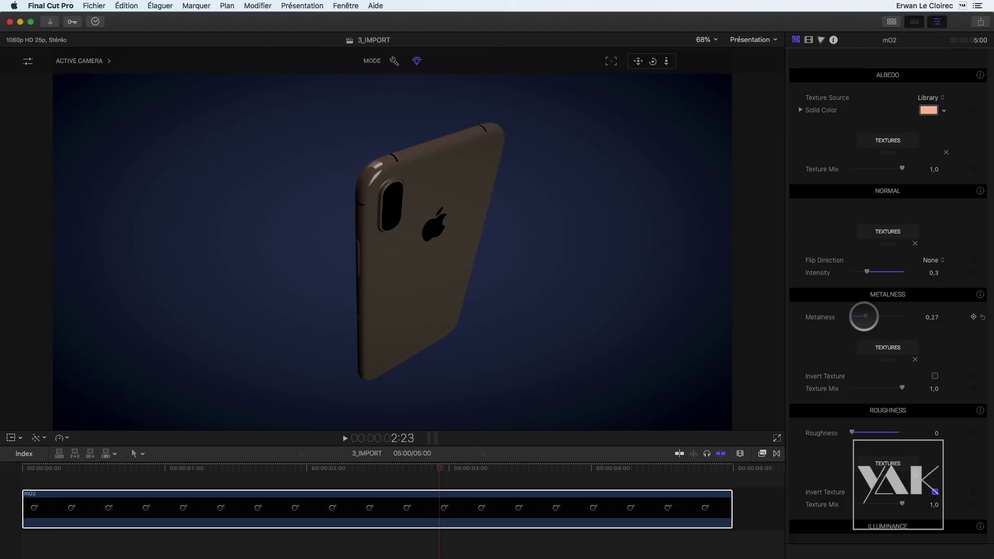
{"action": "left_click_drag", "start_coordinate": [863, 316], "coordinate": [887, 317]}
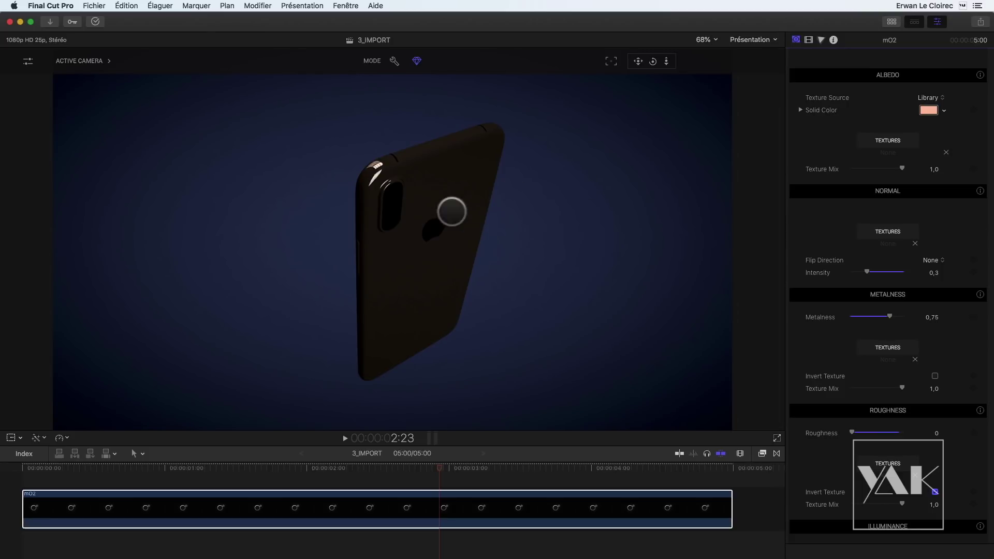
{"action": "left_click_drag", "start_coordinate": [653, 61], "coordinate": [715, 66]}
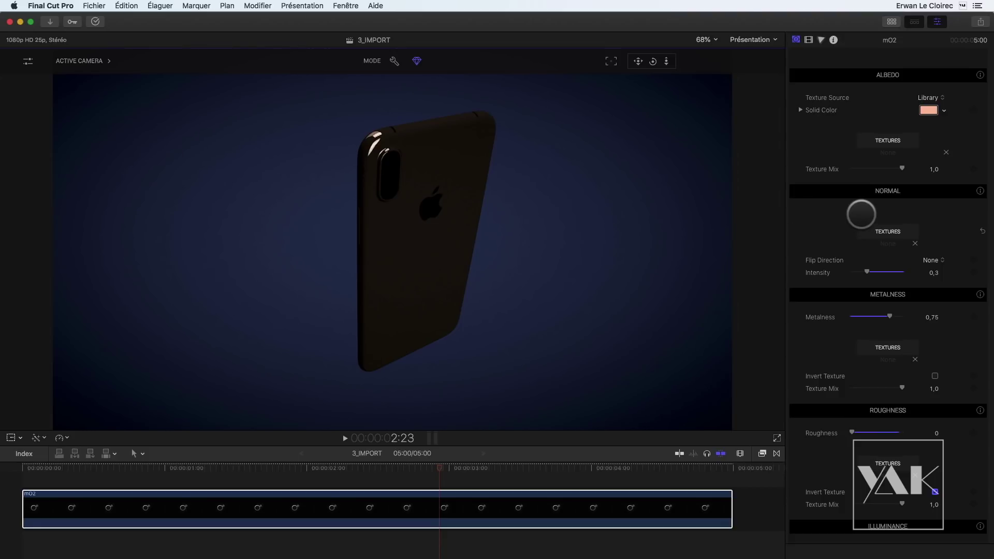
- Reopen the environment library and preview several Lit From Above maps on the phone, including Orderly Studio Set
{"action": "scroll", "coordinate": [861, 214], "scroll_direction": "up", "scroll_amount": 10}
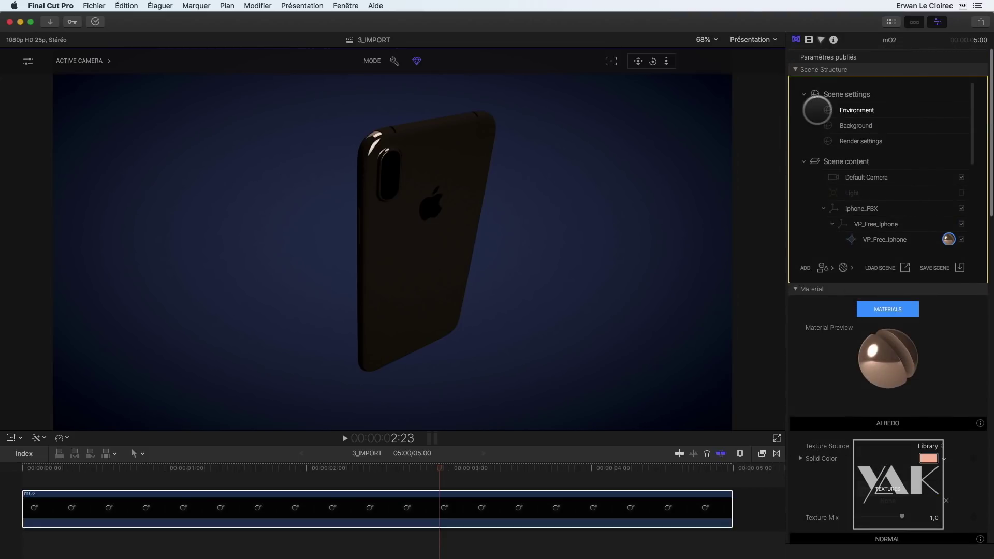
{"action": "left_click", "coordinate": [843, 110]}
{"action": "left_click", "coordinate": [876, 315]}
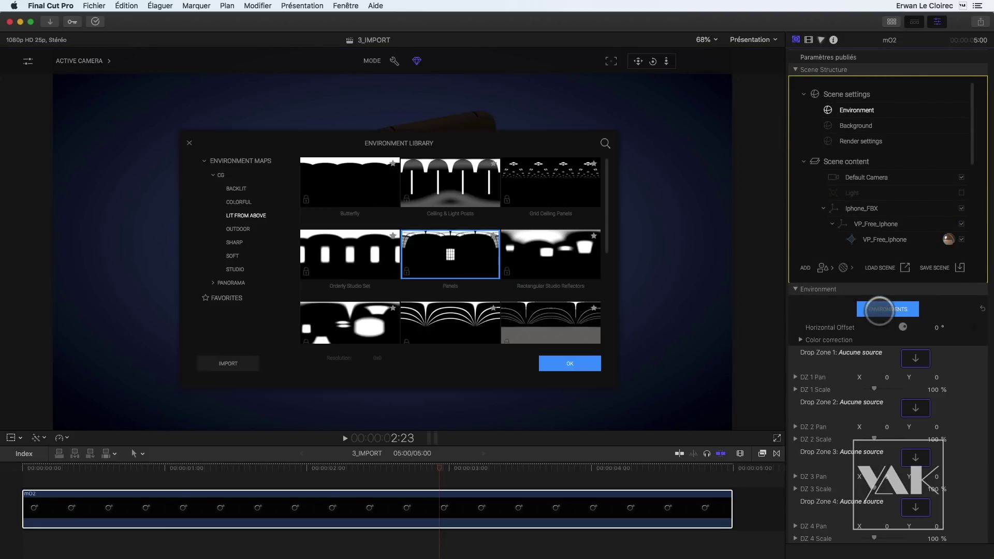
{"action": "left_click_drag", "start_coordinate": [528, 138], "coordinate": [794, 166]}
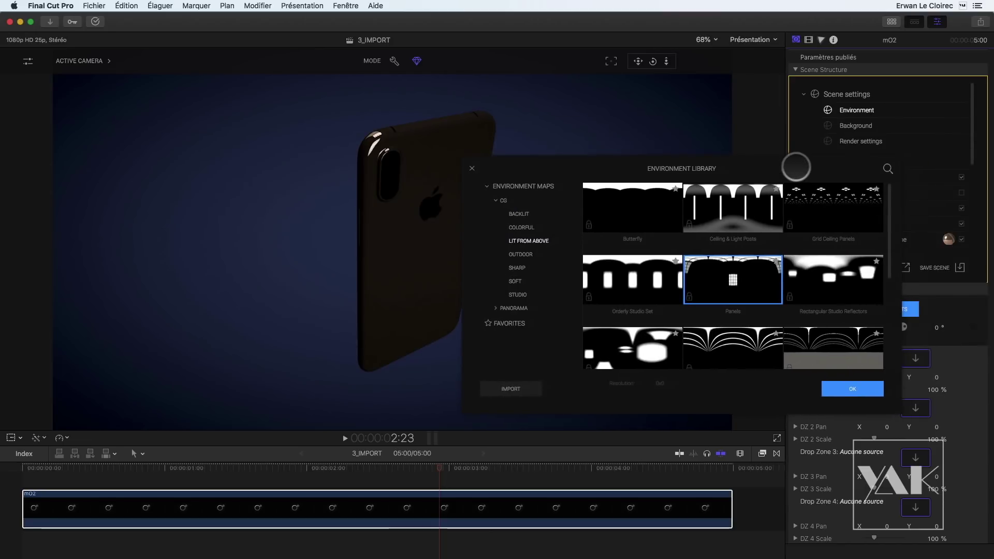
{"action": "left_click", "coordinate": [609, 352]}
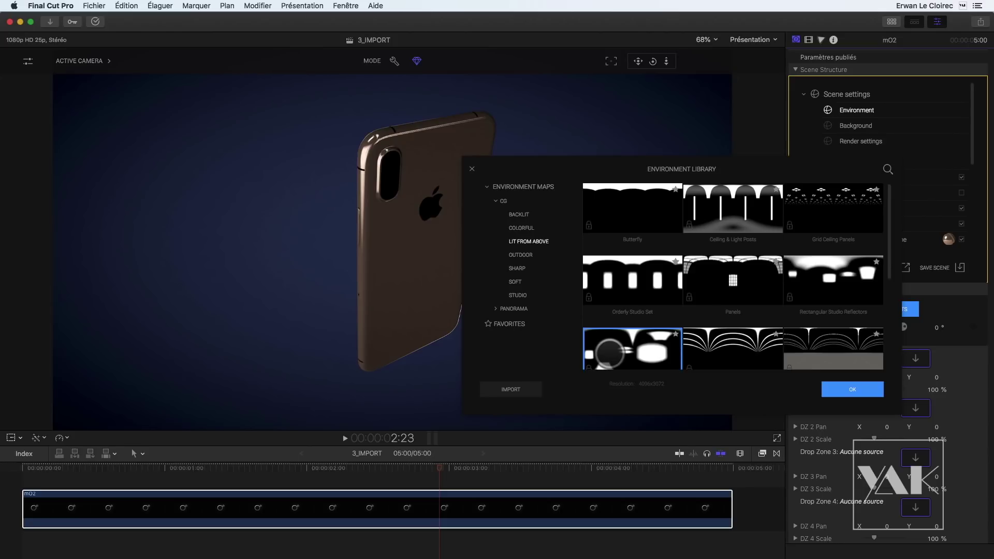
{"action": "left_click", "coordinate": [719, 345]}
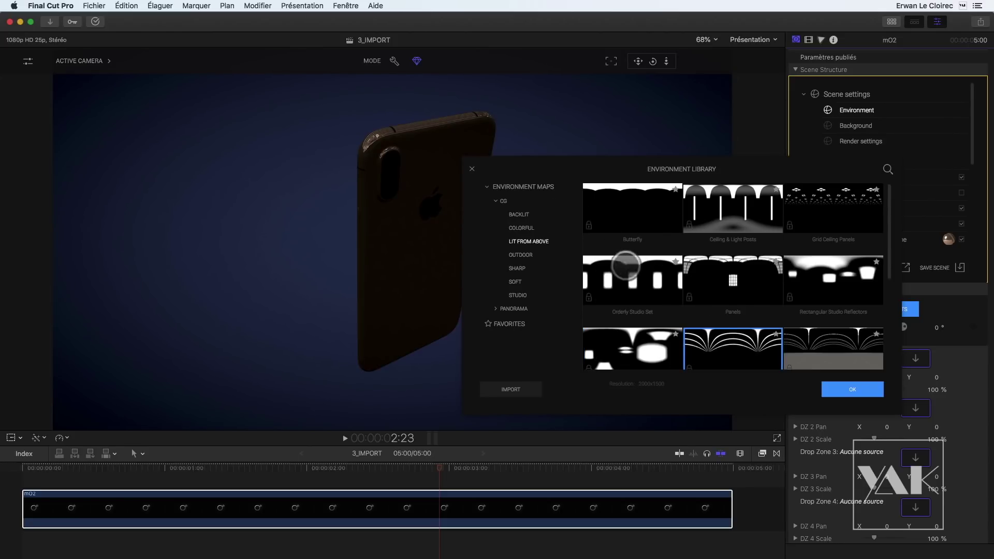
{"action": "left_click", "coordinate": [640, 263]}
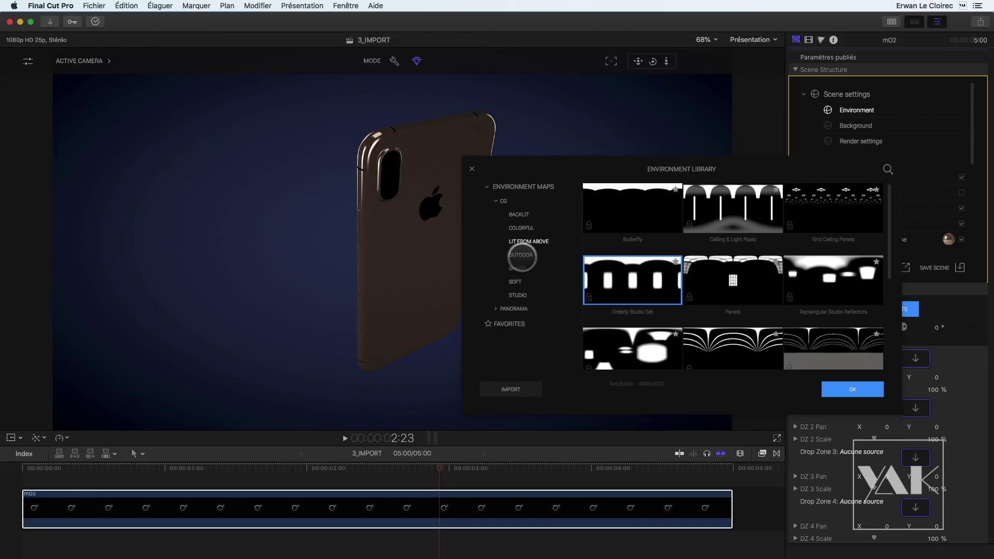
- Change the environment map to Soft Warm Reflectors from the Soft category and adjust its horizontal offset to light the phone's back
{"action": "left_click", "coordinate": [517, 268]}
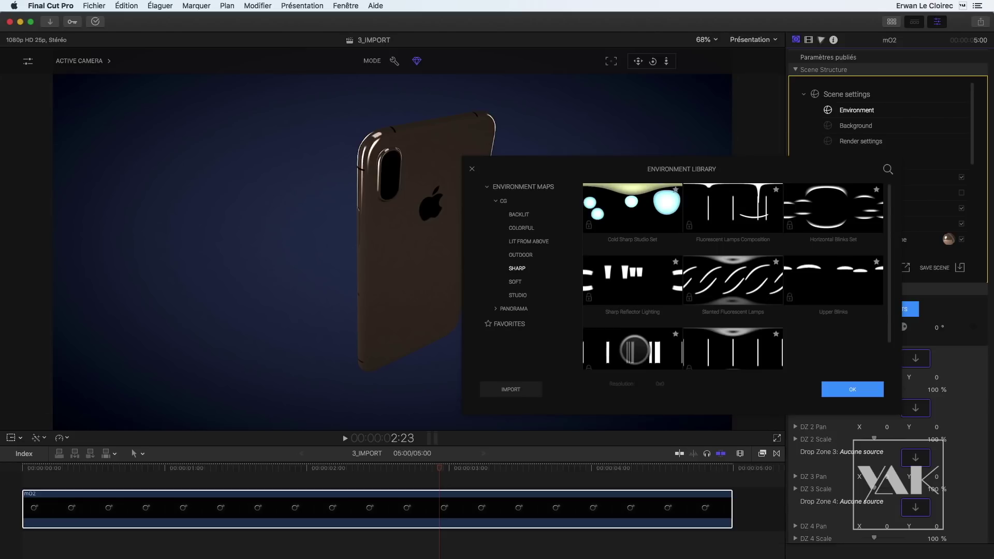
{"action": "left_click", "coordinate": [635, 349]}
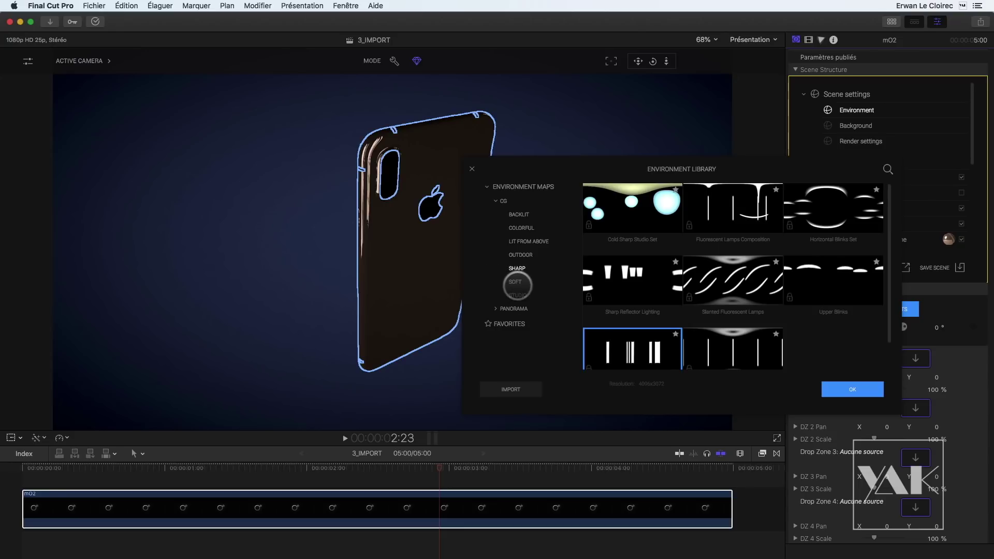
{"action": "left_click", "coordinate": [516, 281]}
{"action": "left_click", "coordinate": [656, 340]}
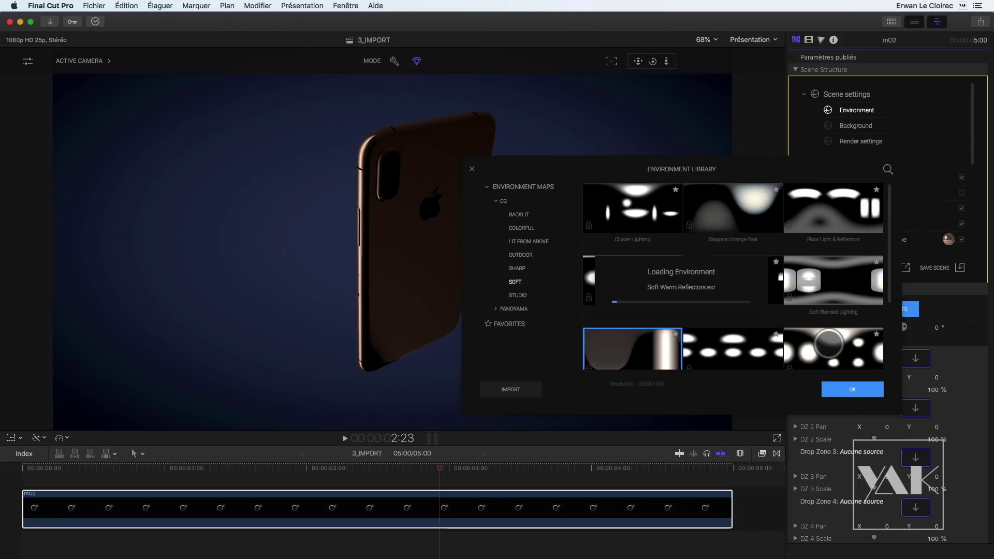
{"action": "left_click", "coordinate": [473, 169]}
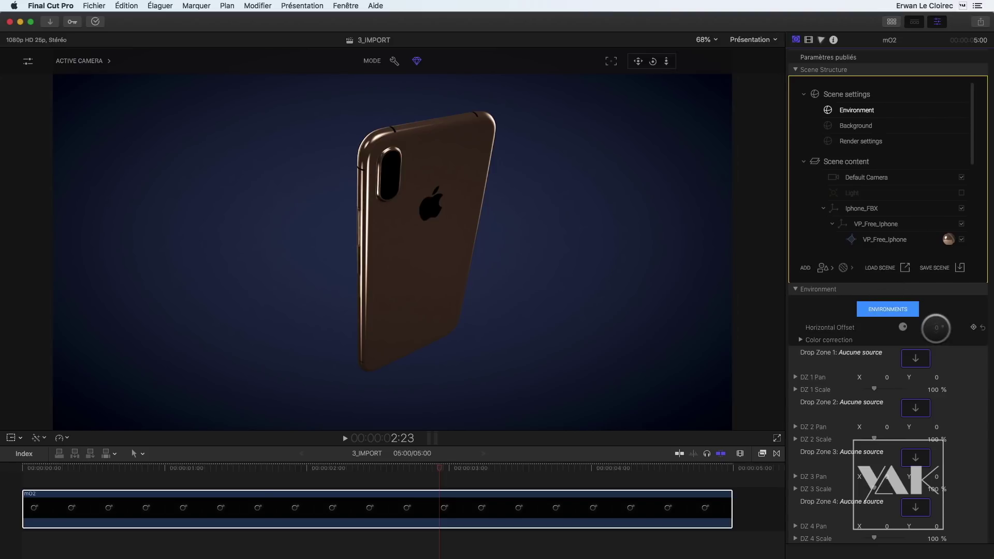
{"action": "mouse_move", "coordinate": [936, 327]}
{"action": "left_mouse_down"}
{"action": "mouse_move", "coordinate": [953, 326]}
{"action": "mouse_move", "coordinate": [937, 328]}
{"action": "left_mouse_up"}
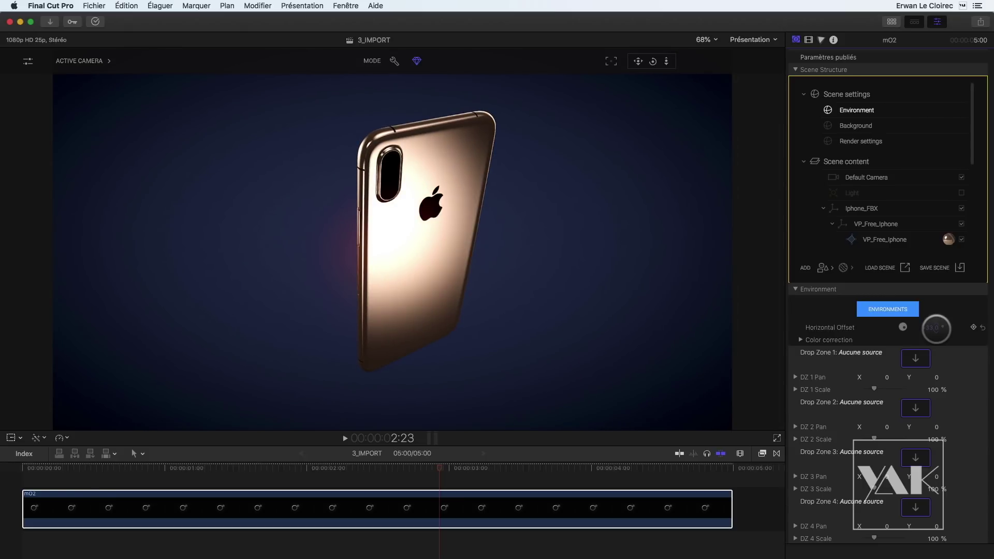
- Replace the material of the Apple logo on the phone's back with Copper from the Metal category
{"action": "left_click", "coordinate": [434, 207]}
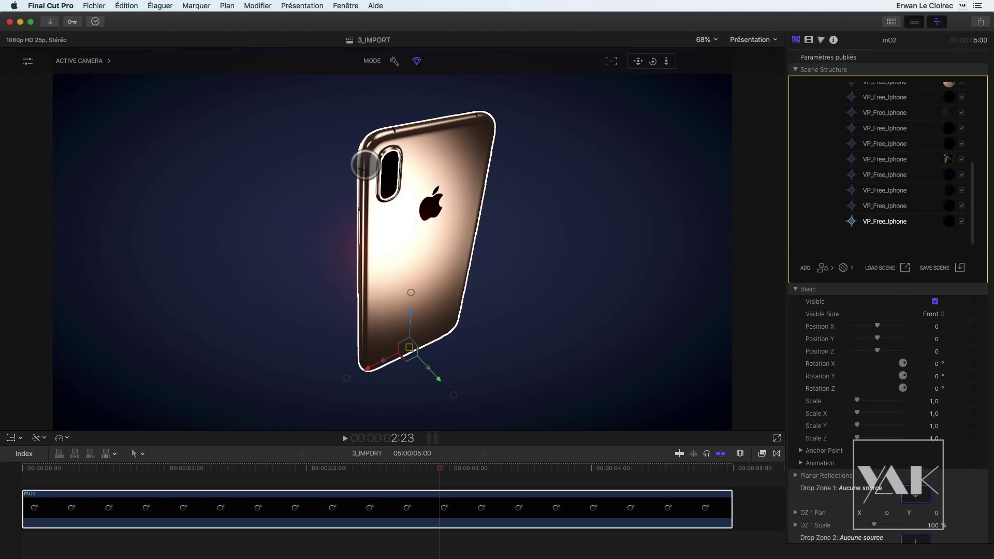
{"action": "left_click", "coordinate": [952, 220]}
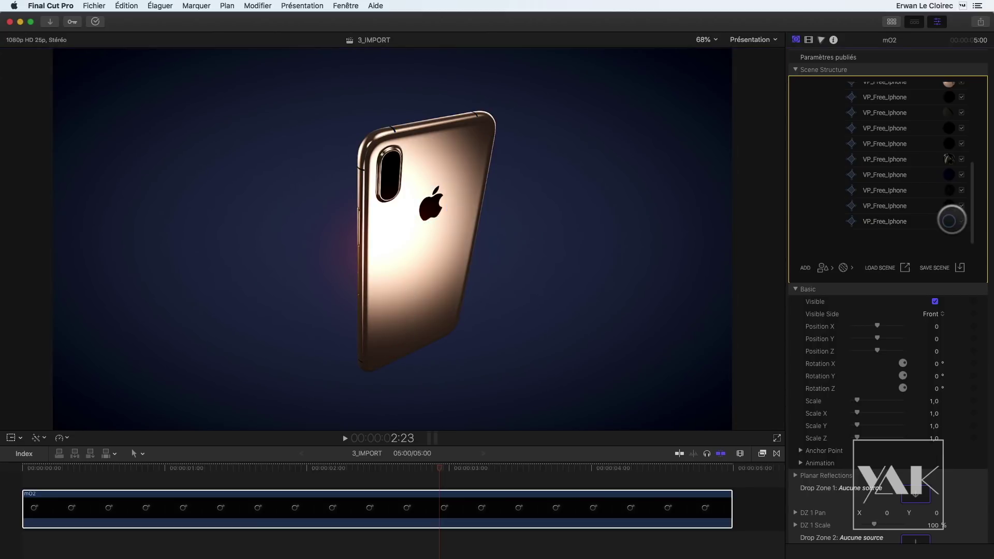
{"action": "left_click", "coordinate": [889, 309]}
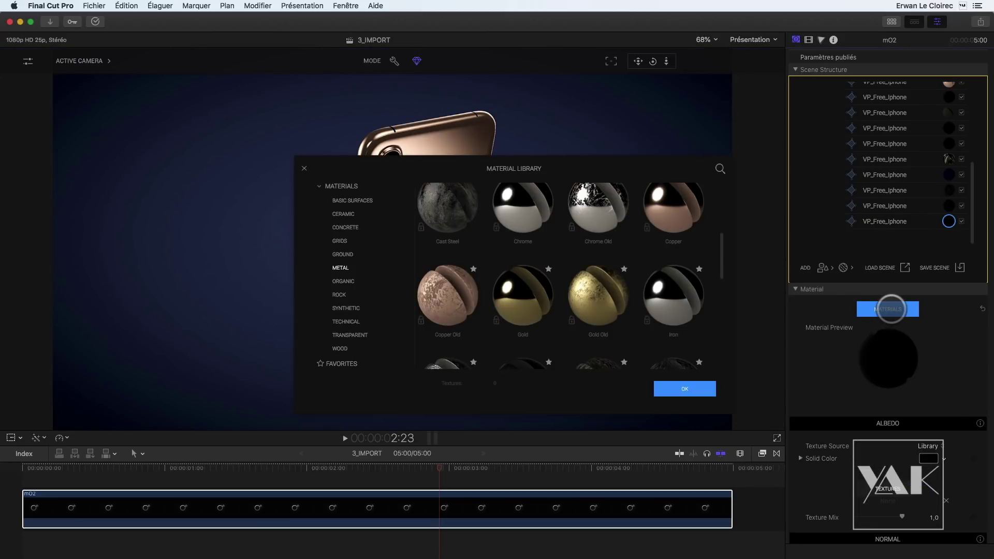
{"action": "left_click", "coordinate": [673, 206]}
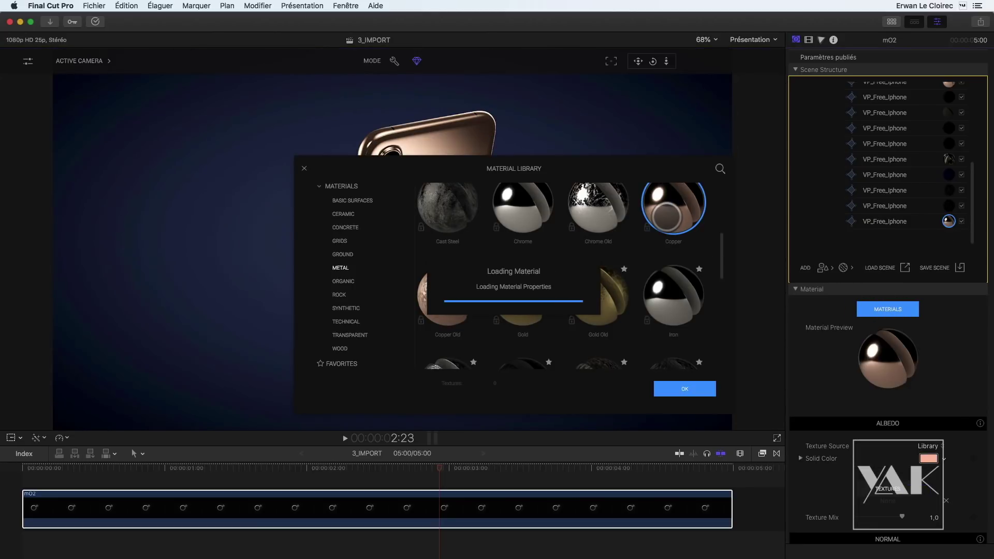
{"action": "left_click", "coordinate": [684, 389]}
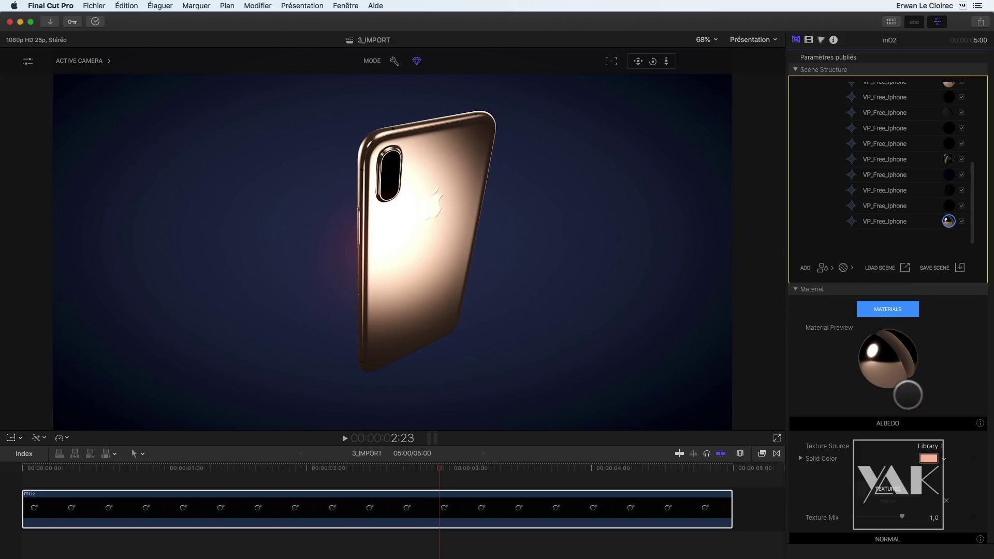
- Set the Apple logo's Copper material to a roughness of 1.0 and a metalness of 0
{"action": "scroll", "coordinate": [908, 395], "scroll_direction": "down", "scroll_amount": 5}
{"action": "scroll", "coordinate": [908, 396], "scroll_direction": "down", "scroll_amount": 6}
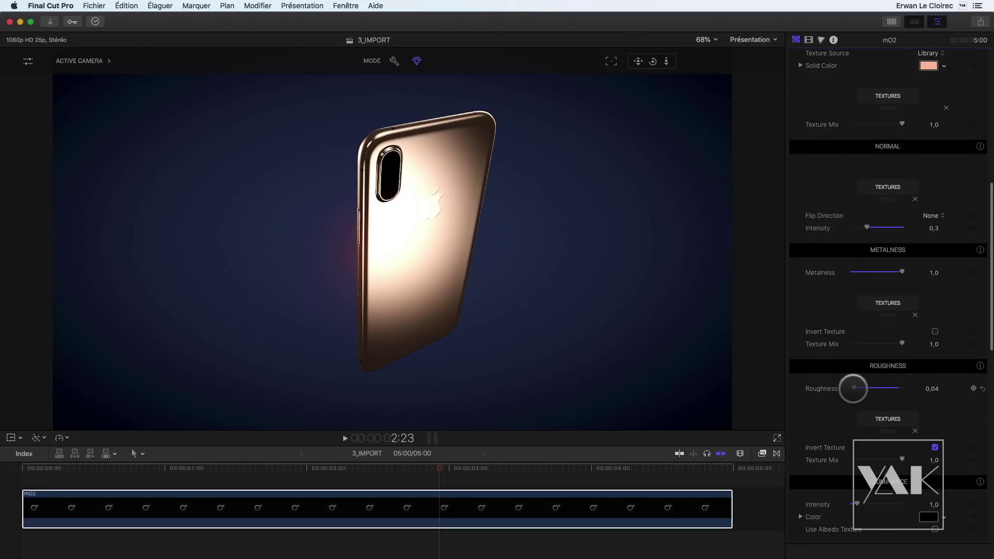
{"action": "left_click_drag", "start_coordinate": [889, 387], "coordinate": [987, 388]}
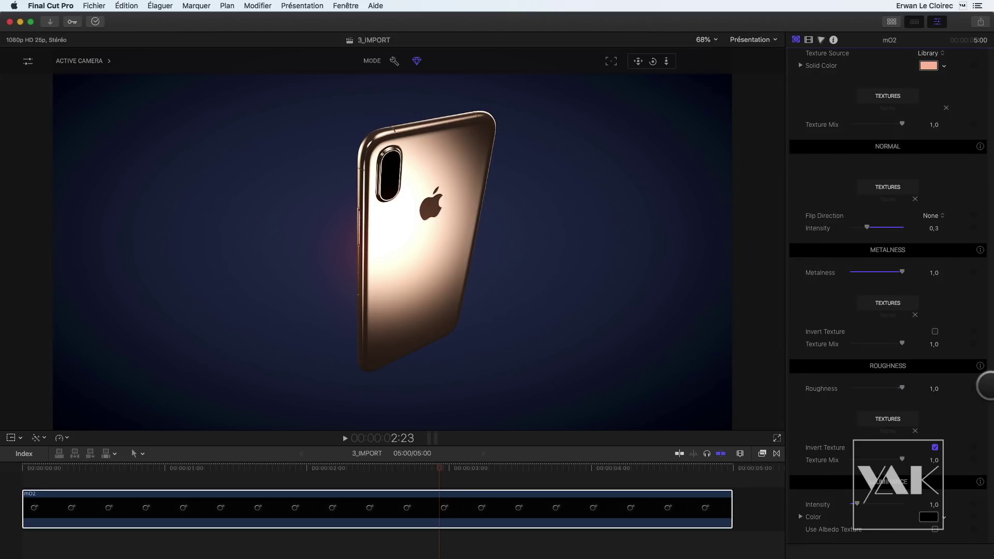
{"action": "left_click_drag", "start_coordinate": [901, 273], "coordinate": [861, 273]}
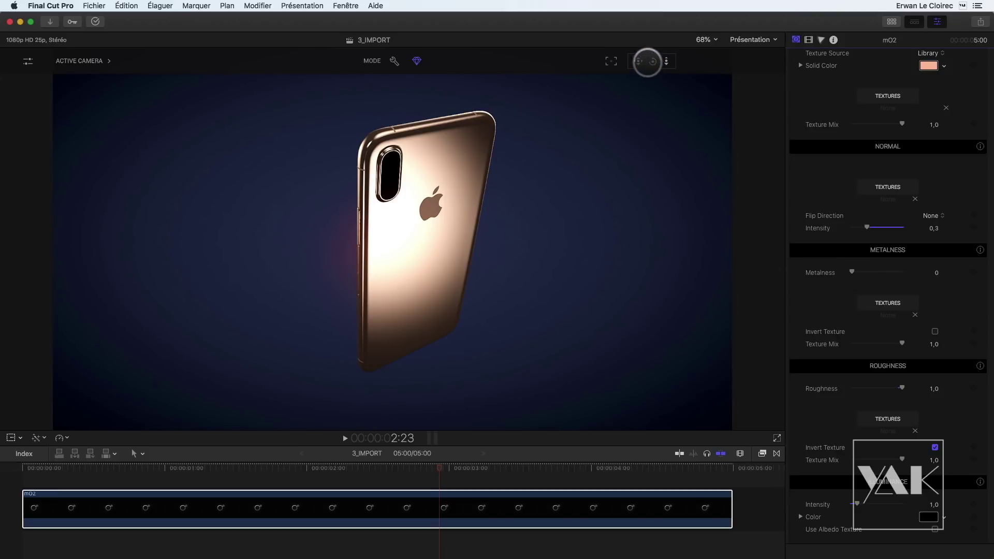
- Select the phone's front face and inspect the materials of the third and fourth VP_Free_Iphone parts in the scene structure
{"action": "left_click_drag", "start_coordinate": [653, 61], "coordinate": [675, 85]}
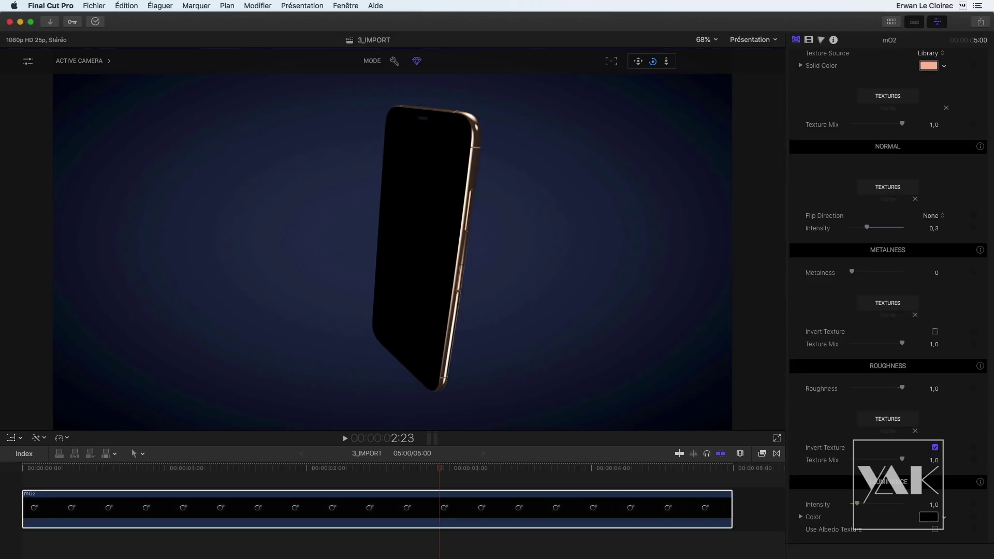
{"action": "left_click", "coordinate": [437, 201]}
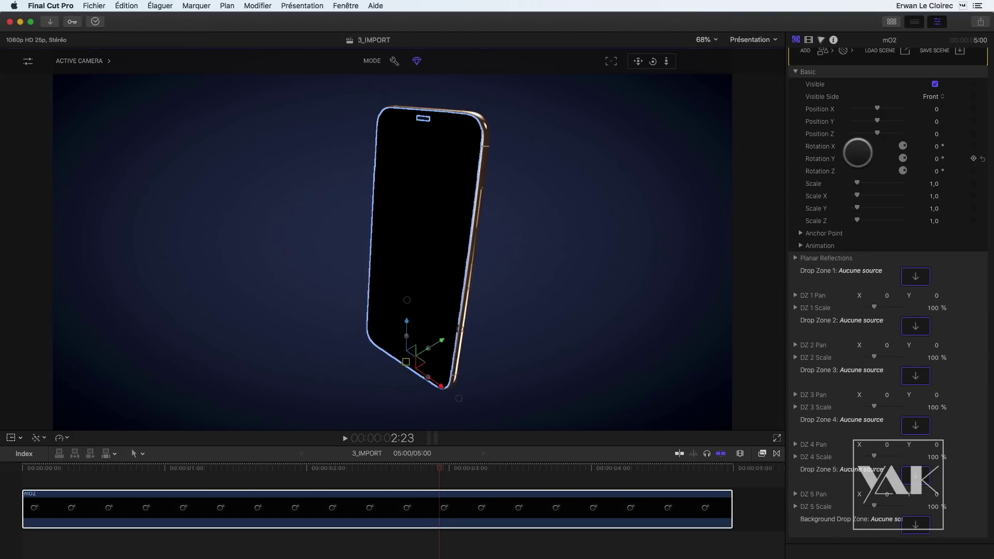
{"action": "scroll", "coordinate": [858, 153], "scroll_direction": "up", "scroll_amount": 5}
{"action": "scroll", "coordinate": [858, 153], "scroll_direction": "up", "scroll_amount": 2}
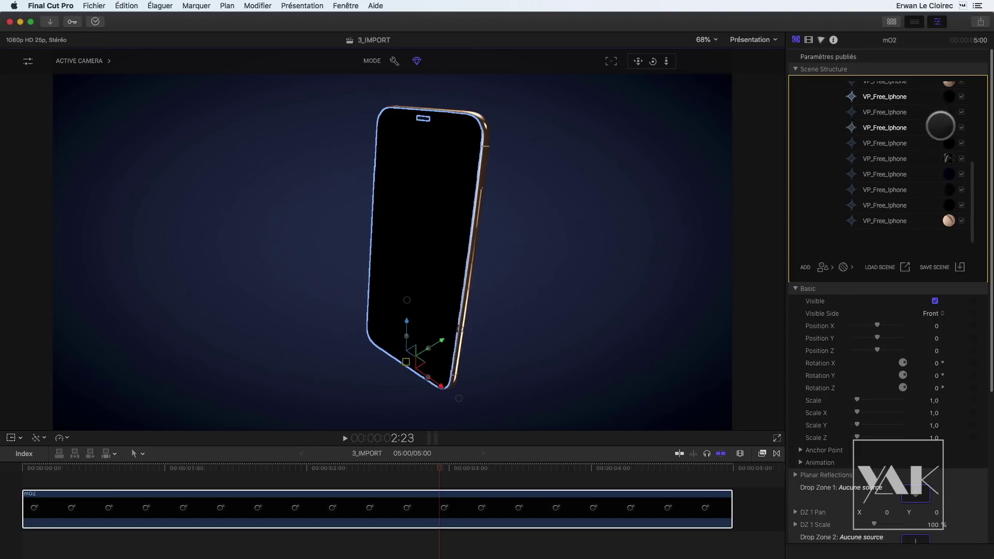
{"action": "scroll", "coordinate": [940, 126], "scroll_direction": "down", "scroll_amount": 2}
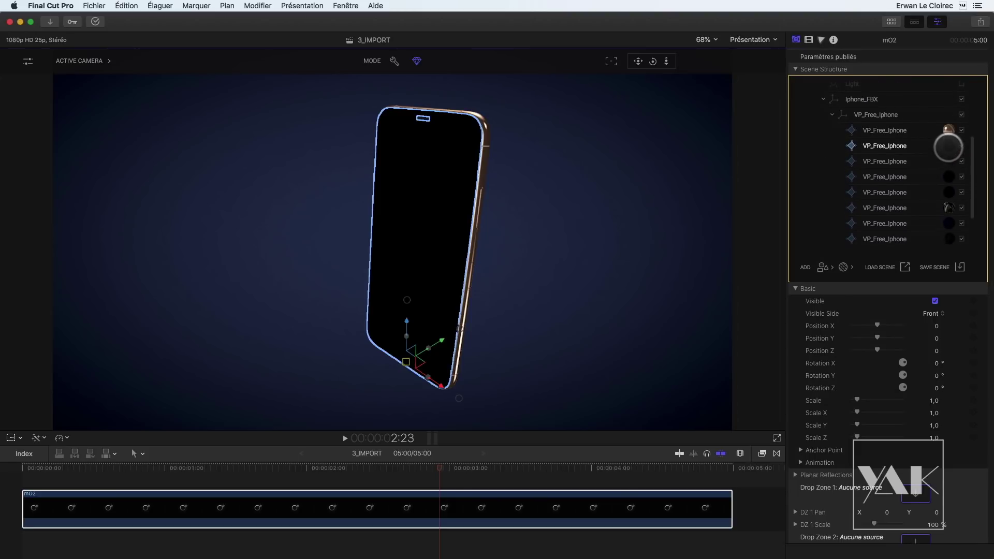
{"action": "left_click", "coordinate": [949, 161]}
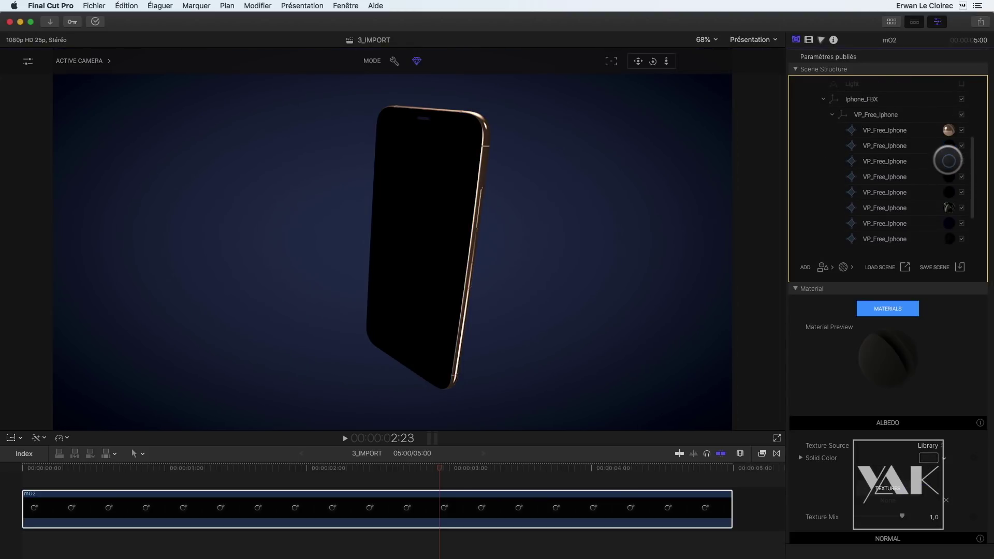
{"action": "left_click", "coordinate": [949, 177]}
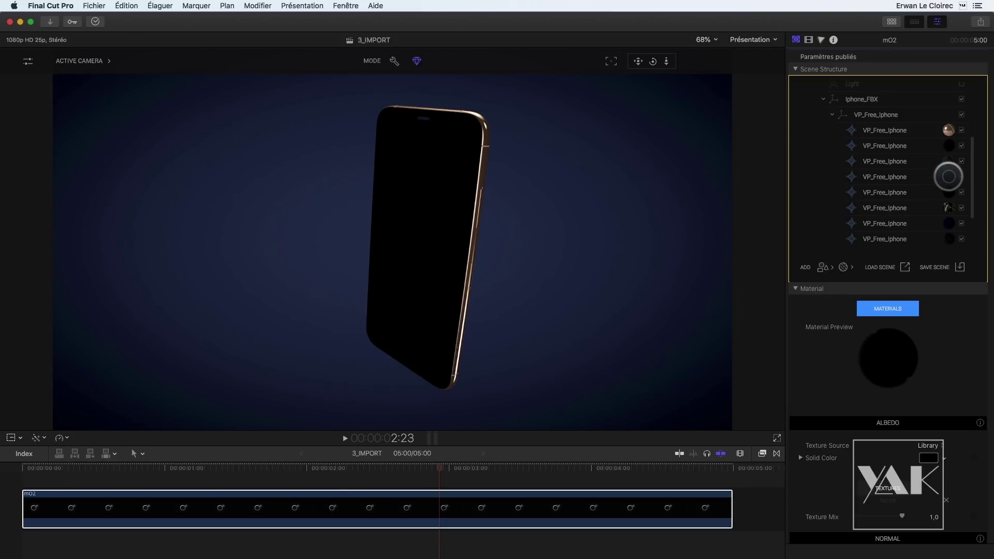
- Highlight the VP_Free_Iphone parts one after another to identify which piece of the phone each one is
{"action": "left_click", "coordinate": [888, 177]}
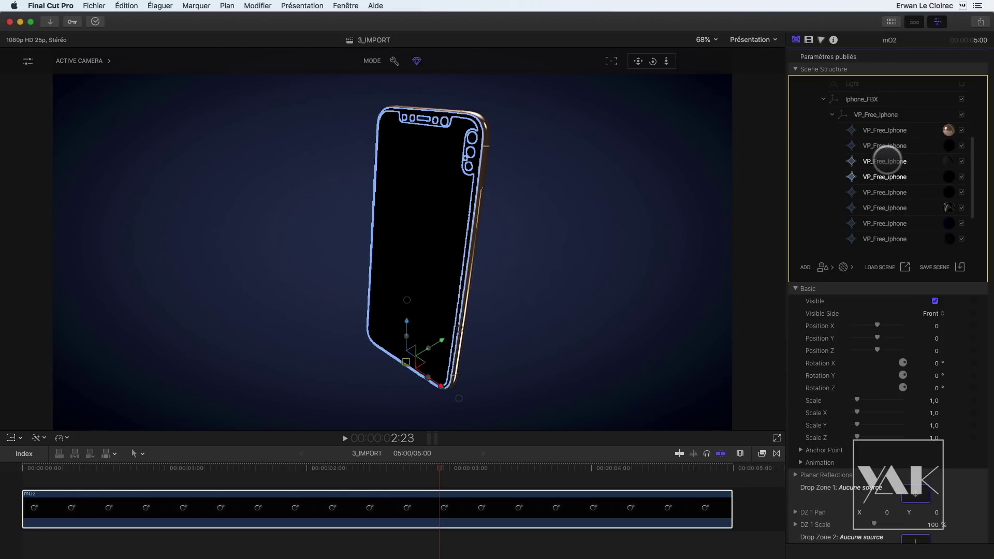
{"action": "left_click", "coordinate": [887, 161]}
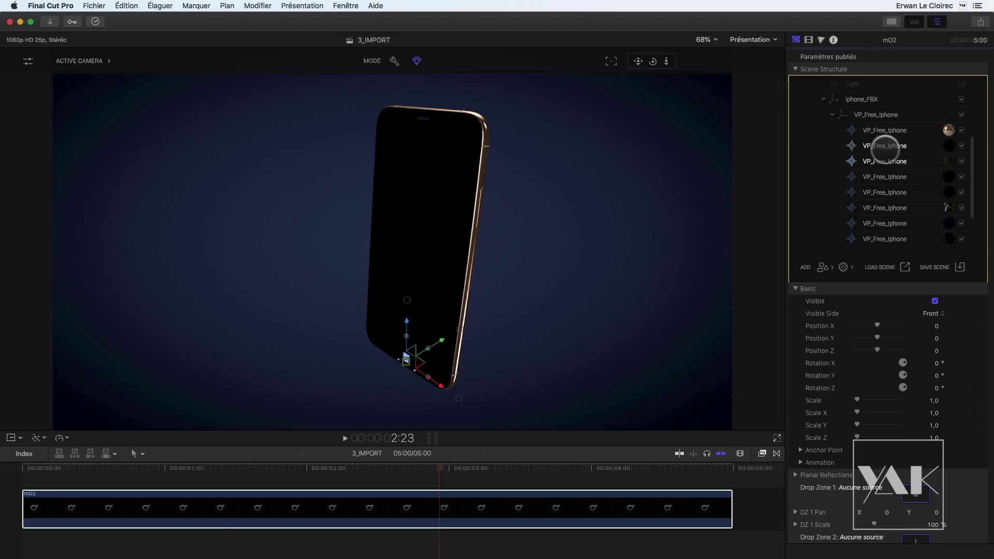
{"action": "left_click", "coordinate": [885, 147]}
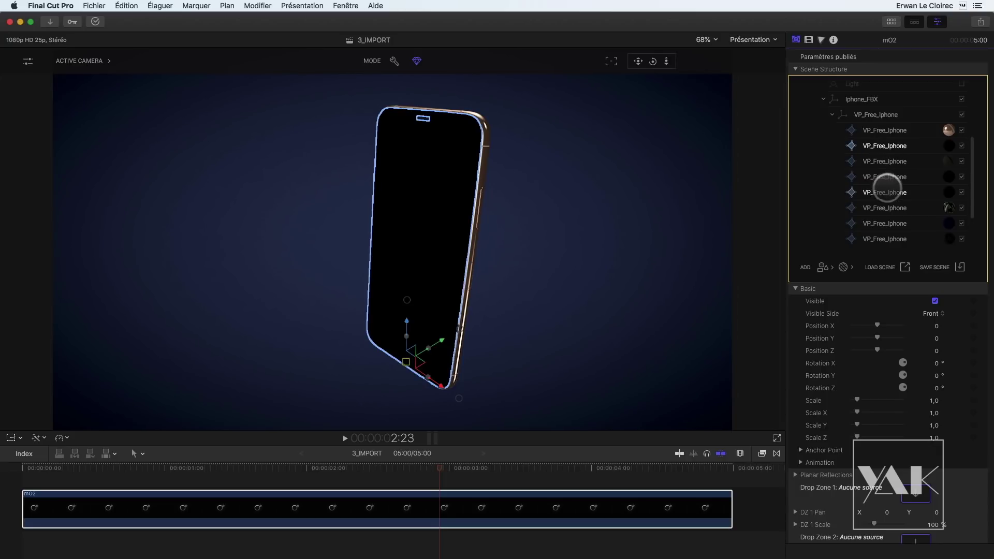
{"action": "left_click", "coordinate": [888, 191]}
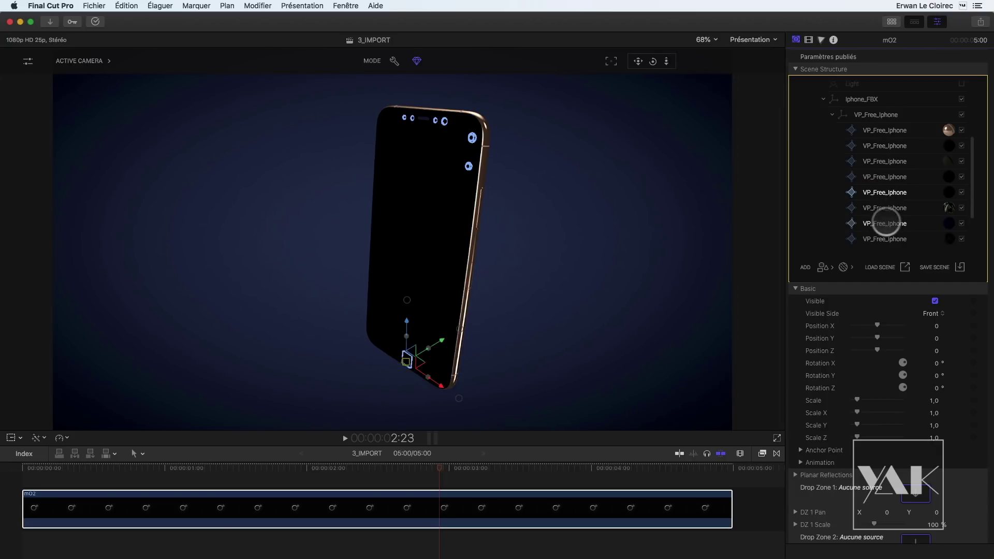
{"action": "left_click", "coordinate": [887, 222]}
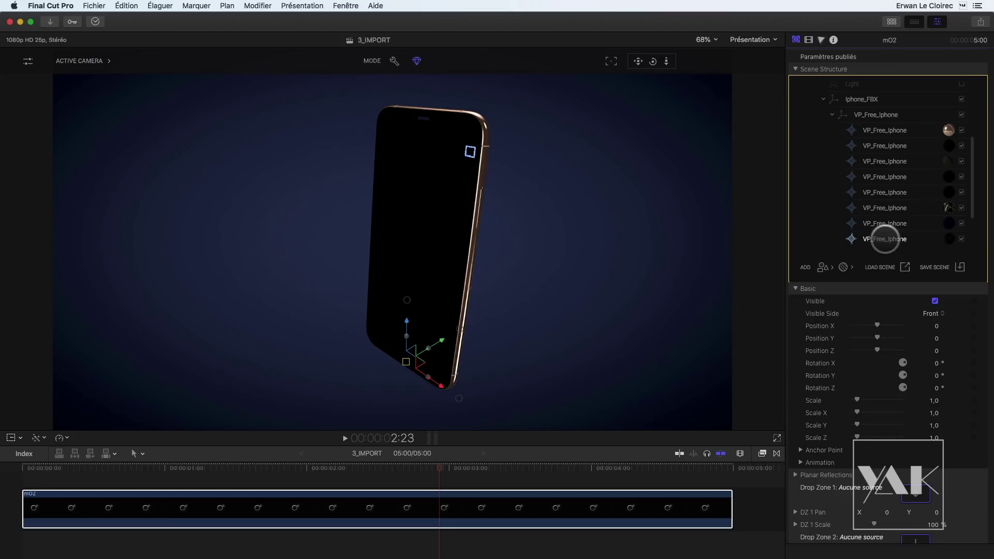
{"action": "scroll", "coordinate": [885, 239], "scroll_direction": "down", "scroll_amount": 3}
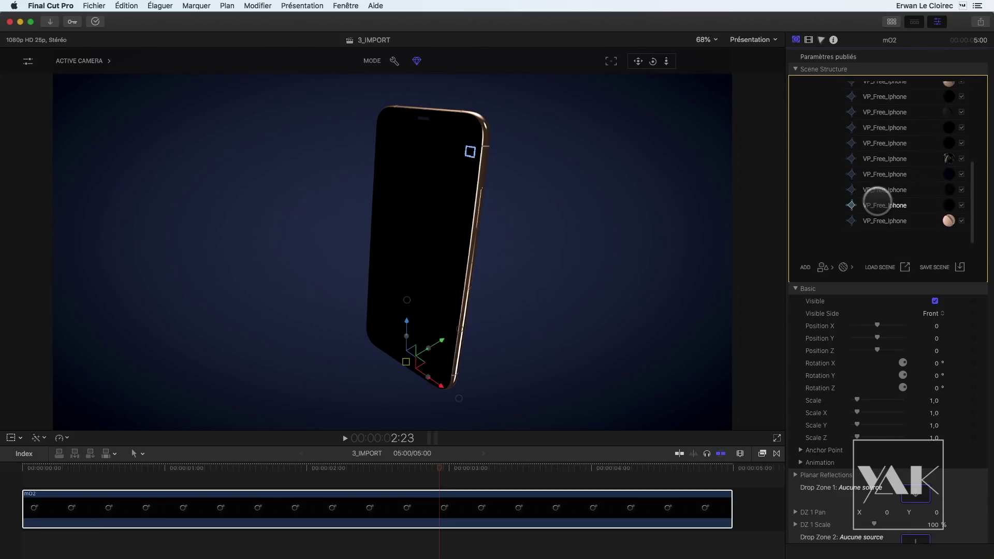
{"action": "scroll", "coordinate": [880, 221], "scroll_direction": "up", "scroll_amount": 5}
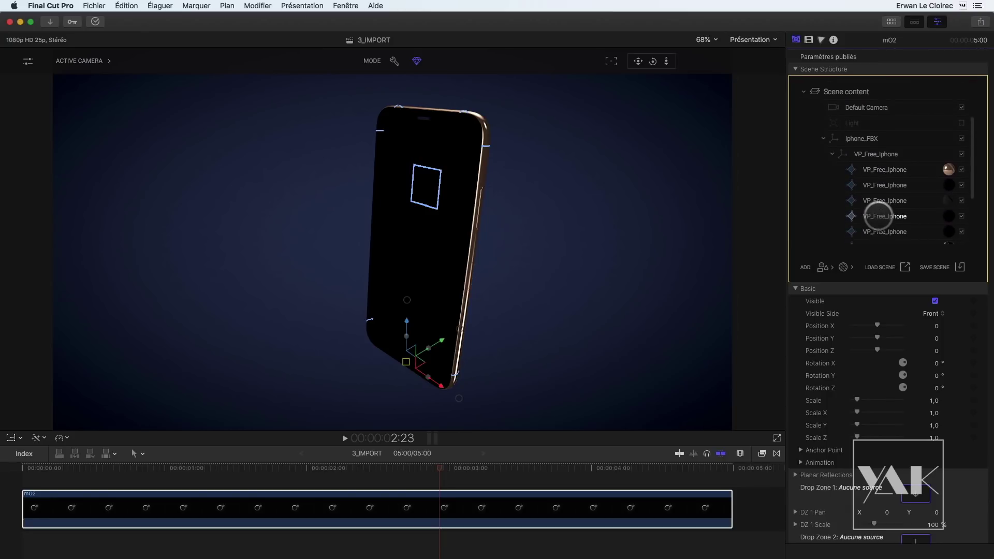
- Recheck the third and fourth VP_Free_Iphone parts and select the second one, the glass over the phone's screen
{"action": "left_click", "coordinate": [879, 216]}
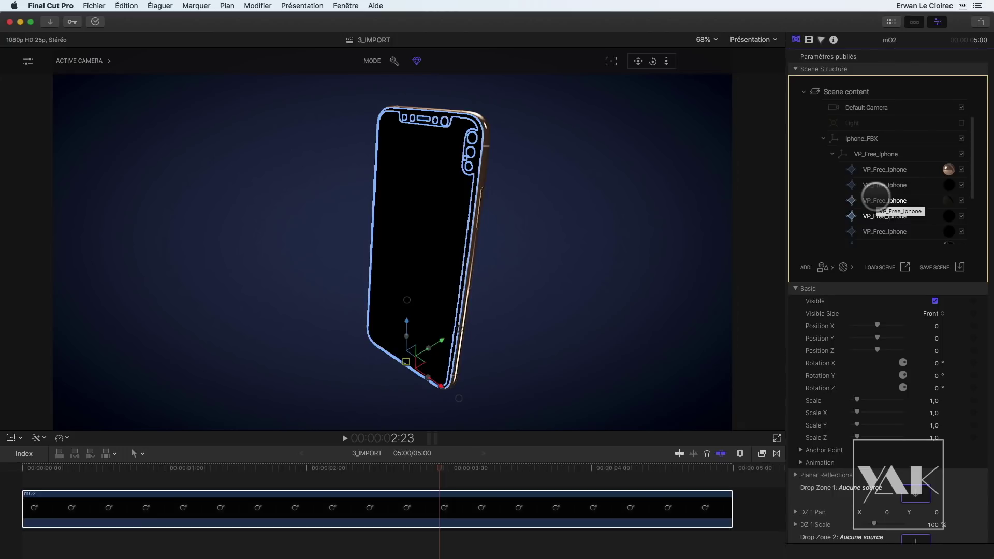
{"action": "left_click", "coordinate": [854, 200]}
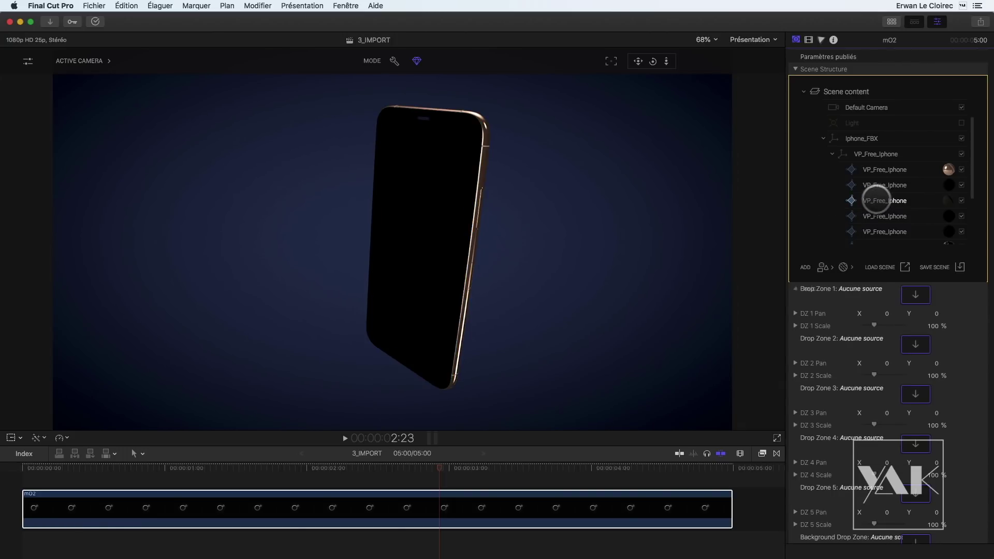
{"action": "left_click", "coordinate": [876, 200]}
{"action": "left_click", "coordinate": [878, 215]}
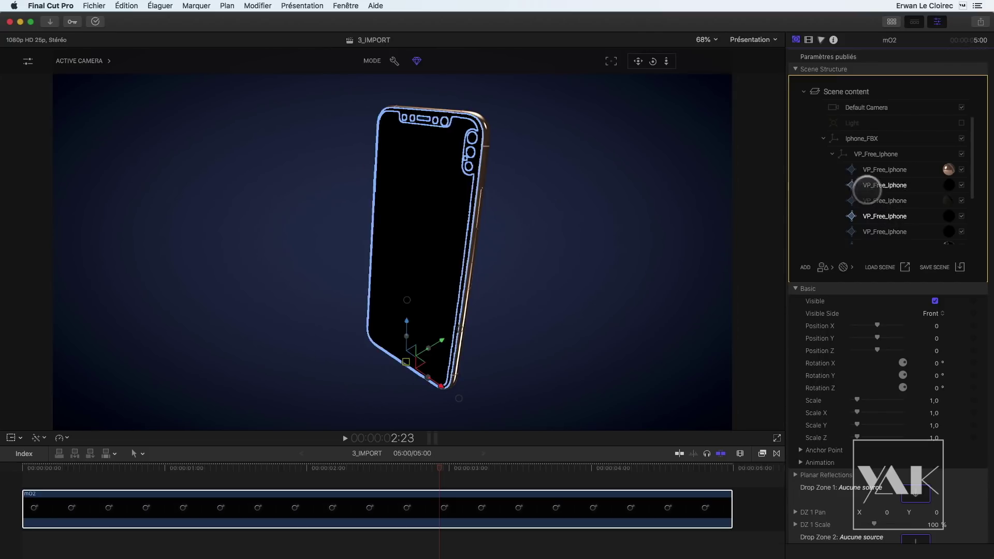
{"action": "left_click", "coordinate": [880, 185]}
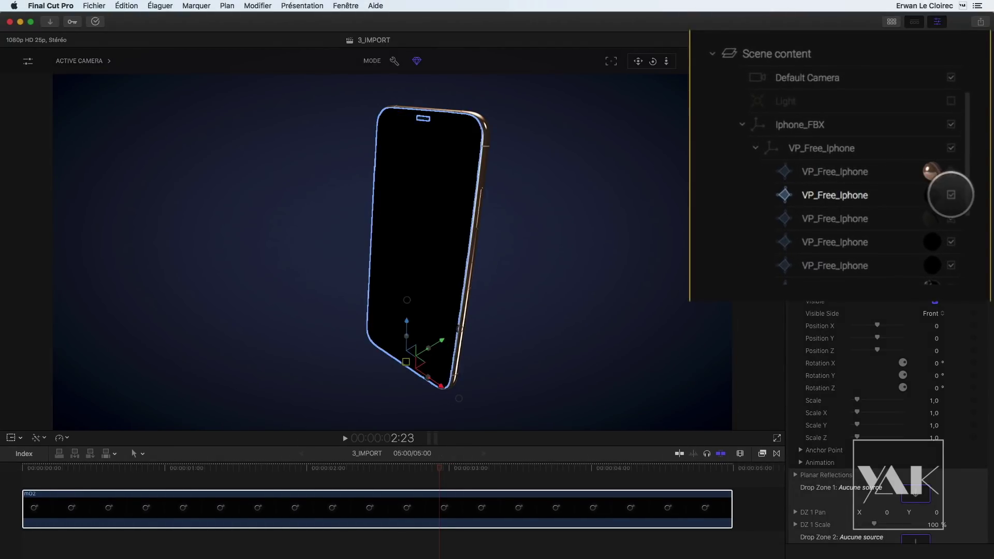
- Hide and show the front glass part to check whether it covers the screen image, leaving it visible
{"action": "left_click", "coordinate": [951, 195]}
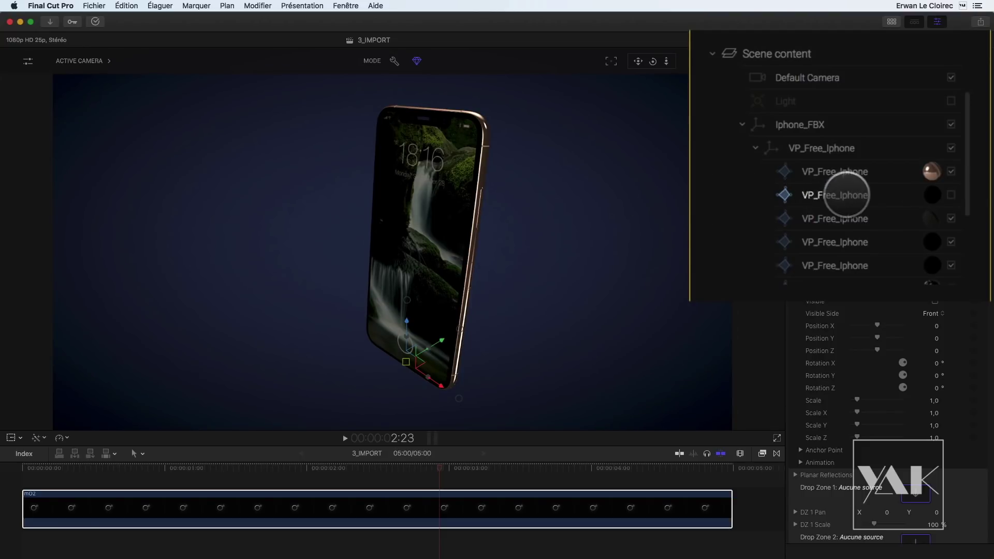
{"action": "left_click", "coordinate": [951, 195]}
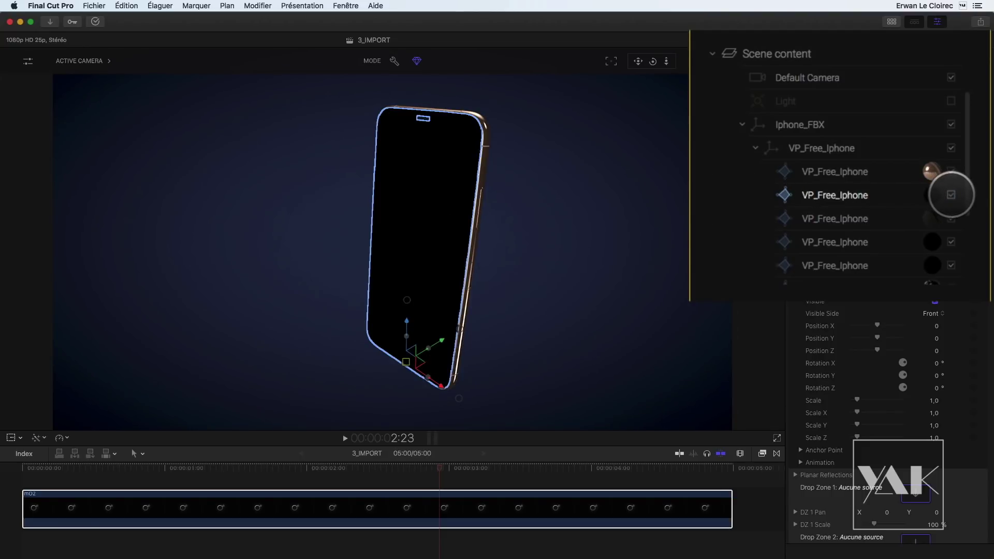
{"action": "left_click", "coordinate": [952, 195]}
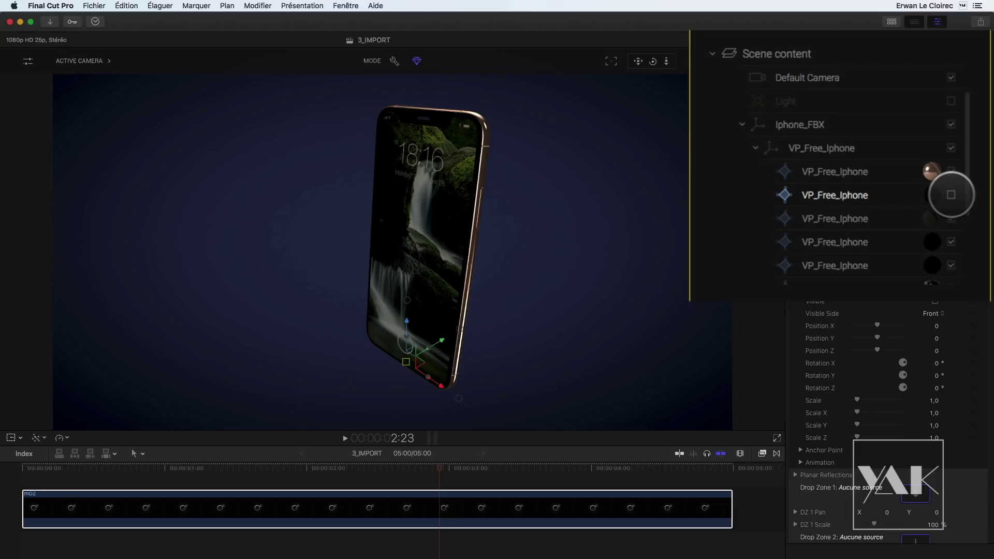
{"action": "scroll", "coordinate": [952, 194], "scroll_direction": "down", "scroll_amount": 3}
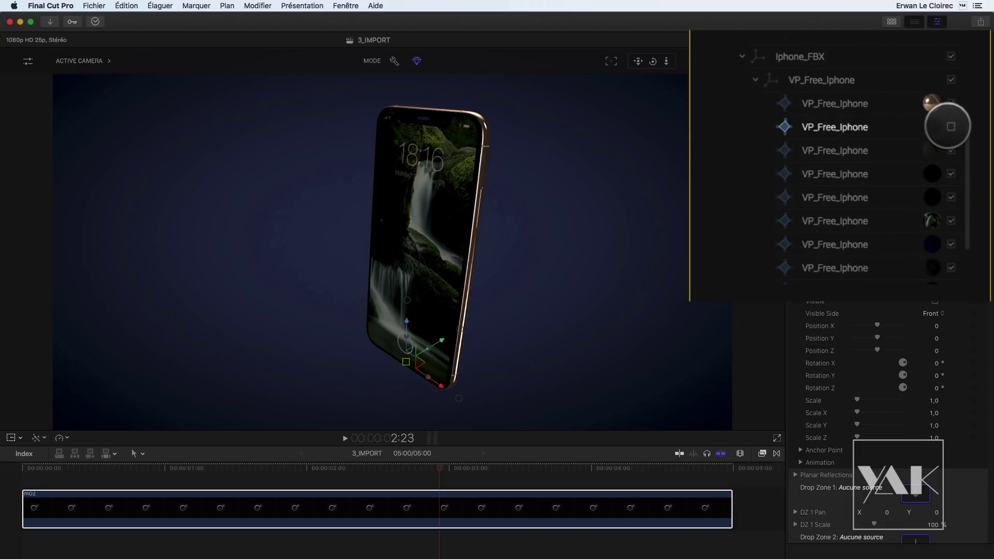
{"action": "left_click", "coordinate": [949, 127]}
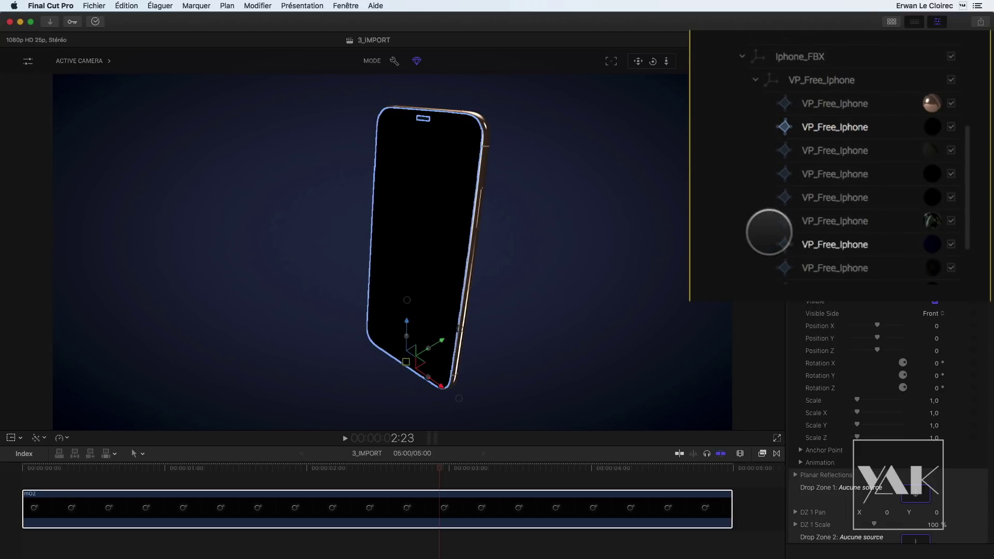
- Open the material of the front glass part and review its settings through to the opacity options
{"action": "left_click", "coordinate": [927, 127]}
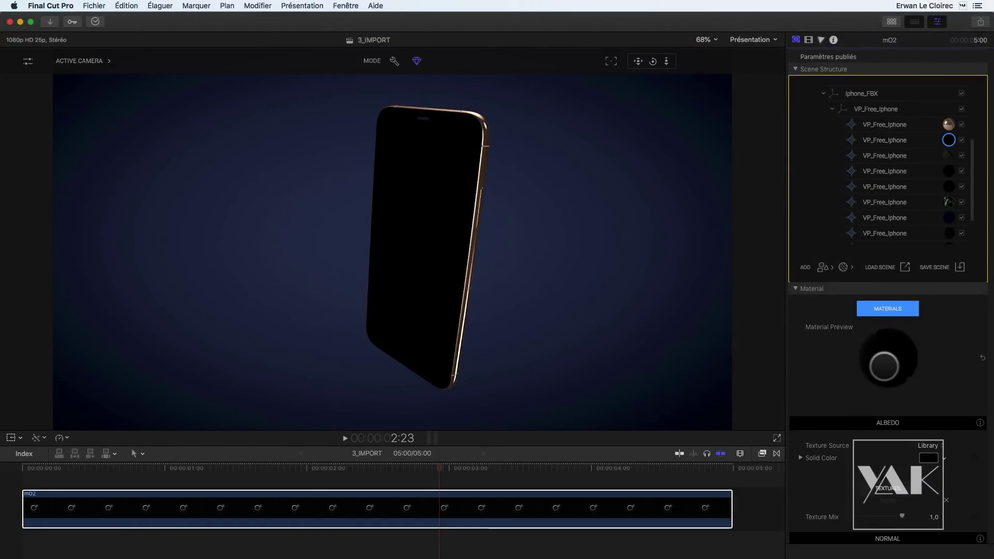
{"action": "scroll", "coordinate": [884, 367], "scroll_direction": "down", "scroll_amount": 15}
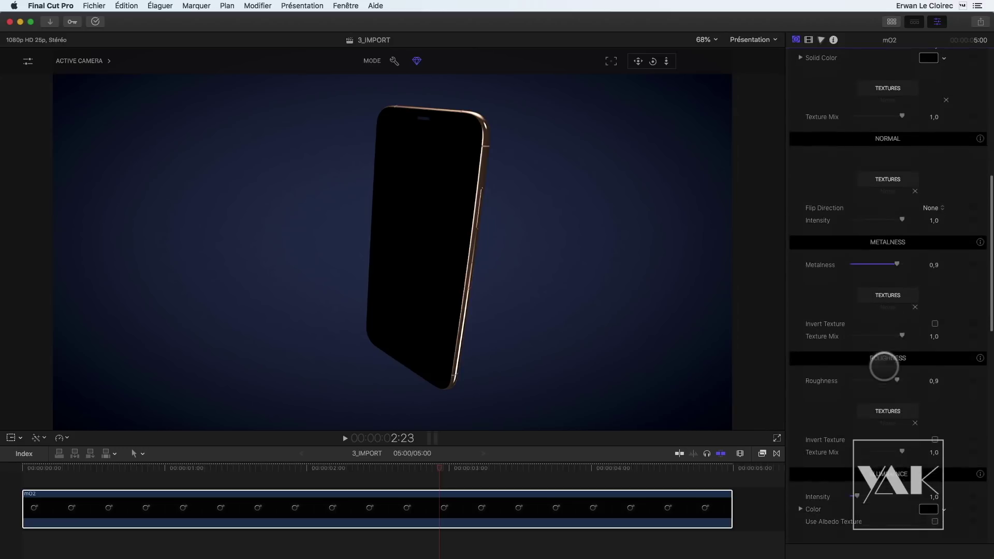
{"action": "scroll", "coordinate": [884, 367], "scroll_direction": "down", "scroll_amount": 8}
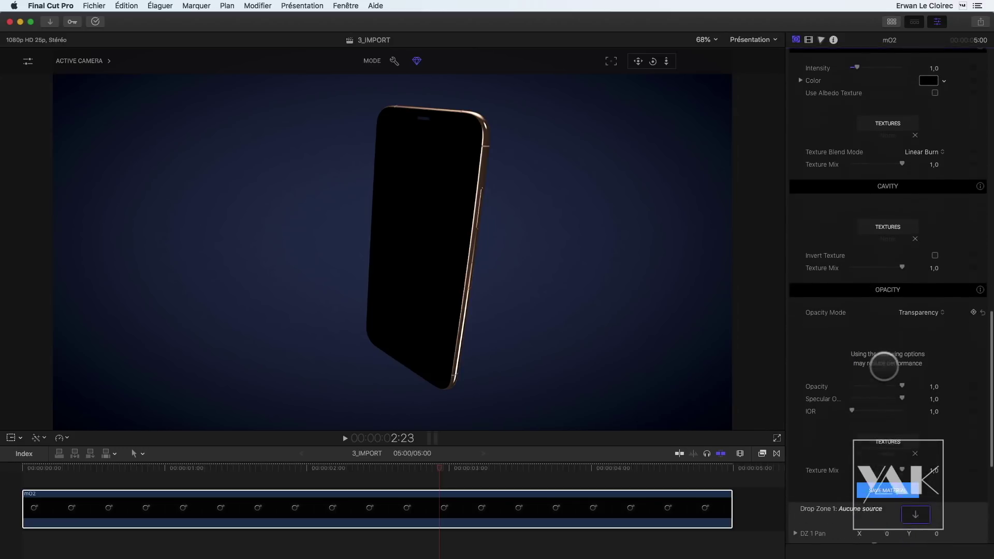
{"action": "left_click_drag", "start_coordinate": [901, 364], "coordinate": [938, 362]}
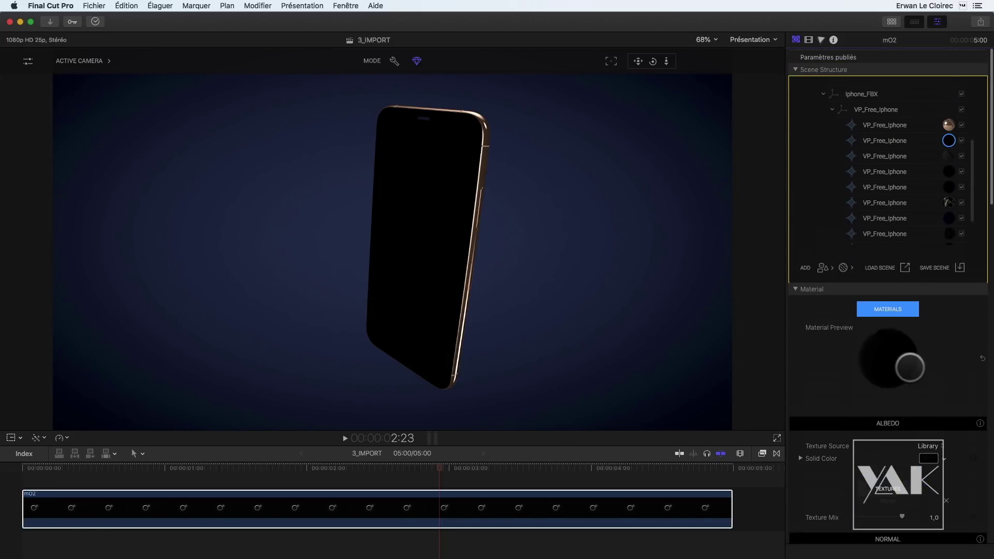
- Replace the front glass's material with the first water material from the Transparent category
{"action": "left_click", "coordinate": [884, 321]}
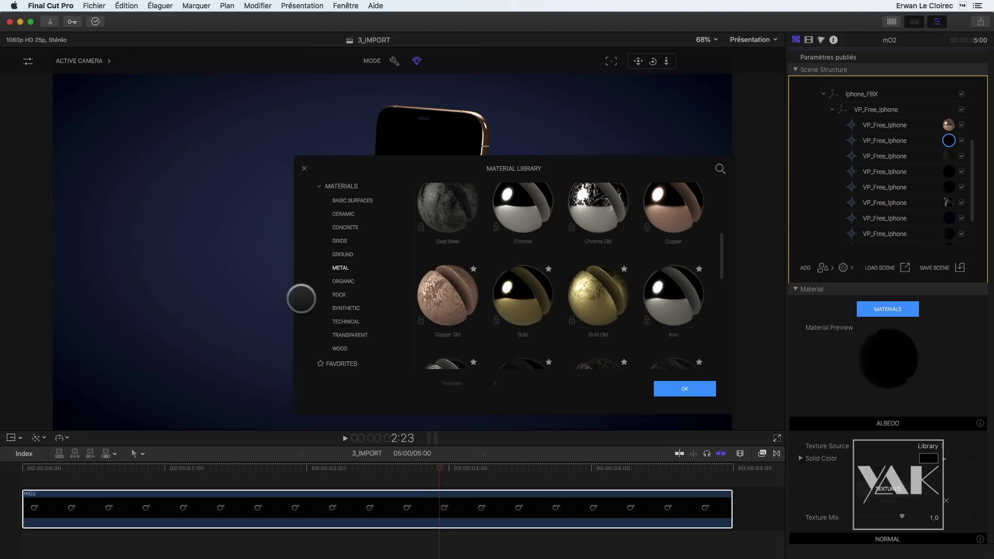
{"action": "left_click", "coordinate": [344, 335]}
{"action": "left_click", "coordinate": [446, 218]}
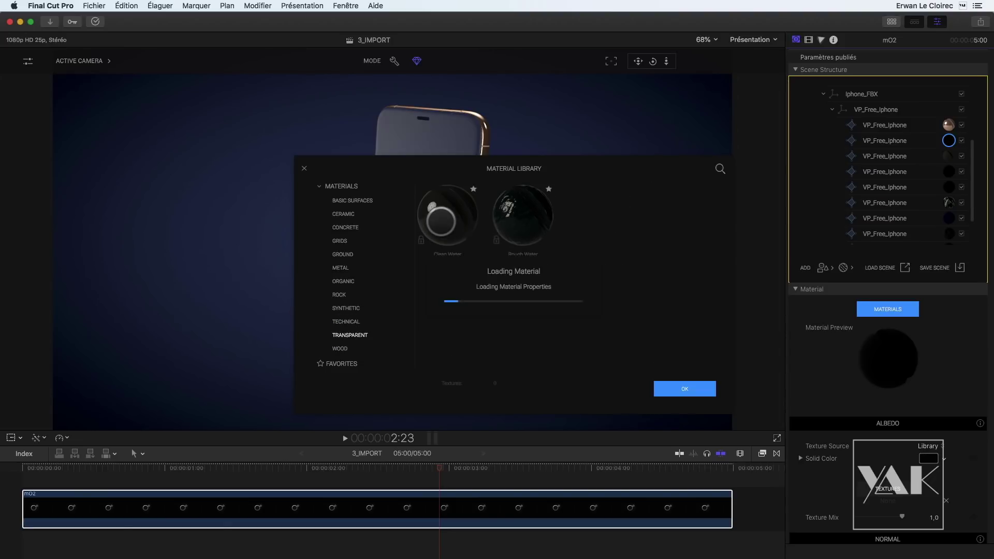
{"action": "left_click", "coordinate": [678, 390]}
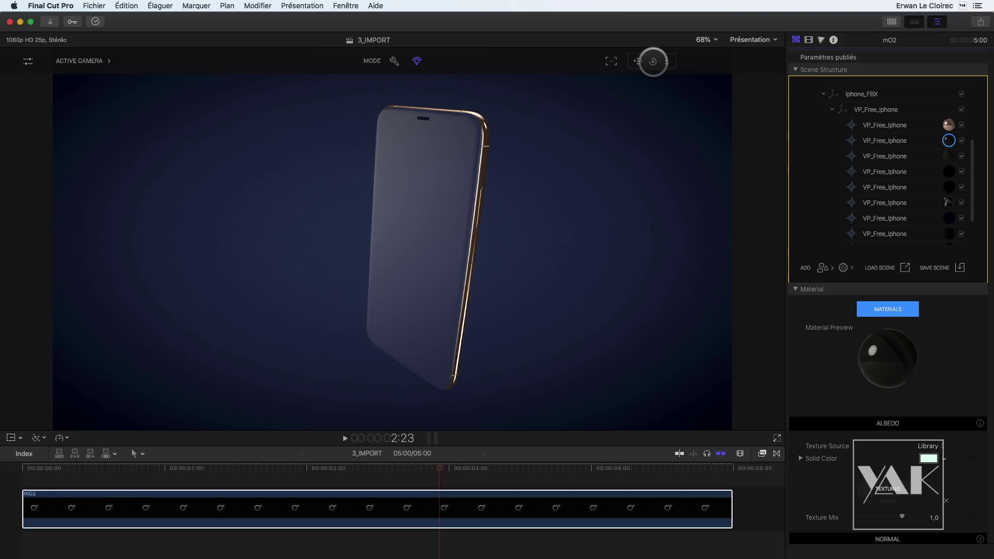
- Set the front glass material's IOR to 1.0 and its opacity to 0.01
{"action": "left_click_drag", "start_coordinate": [653, 61], "coordinate": [653, 61]}
{"action": "scroll", "coordinate": [834, 326], "scroll_direction": "down", "scroll_amount": 15}
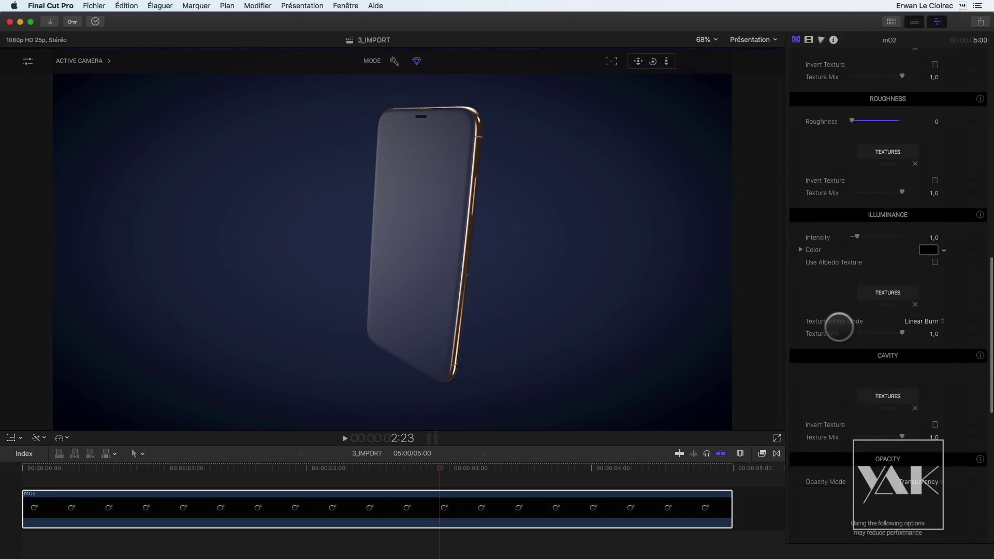
{"action": "scroll", "coordinate": [839, 327], "scroll_direction": "down", "scroll_amount": 2}
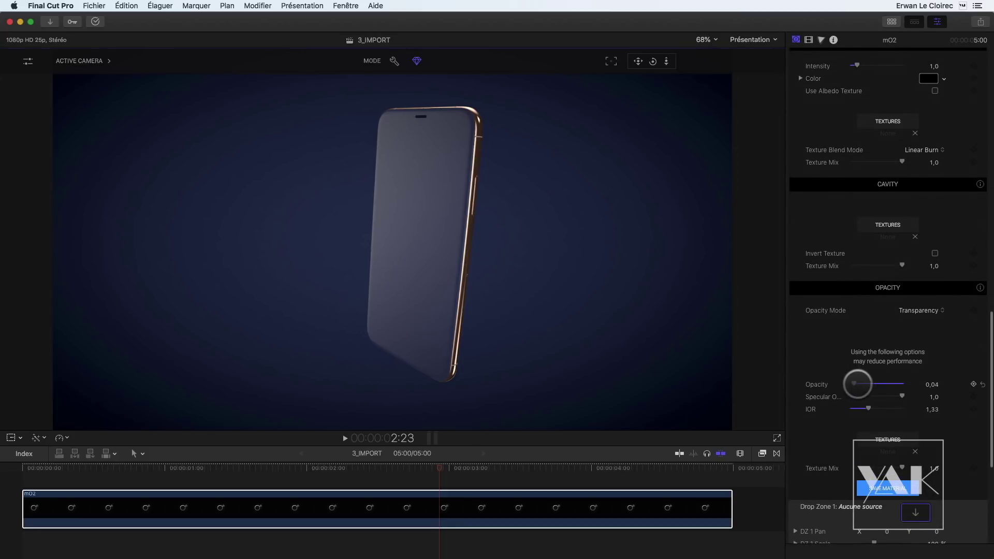
{"action": "mouse_move", "coordinate": [854, 384]}
{"action": "left_mouse_down"}
{"action": "mouse_move", "coordinate": [839, 410]}
{"action": "mouse_move", "coordinate": [838, 384]}
{"action": "mouse_move", "coordinate": [875, 382]}
{"action": "mouse_move", "coordinate": [857, 383]}
{"action": "left_mouse_up"}
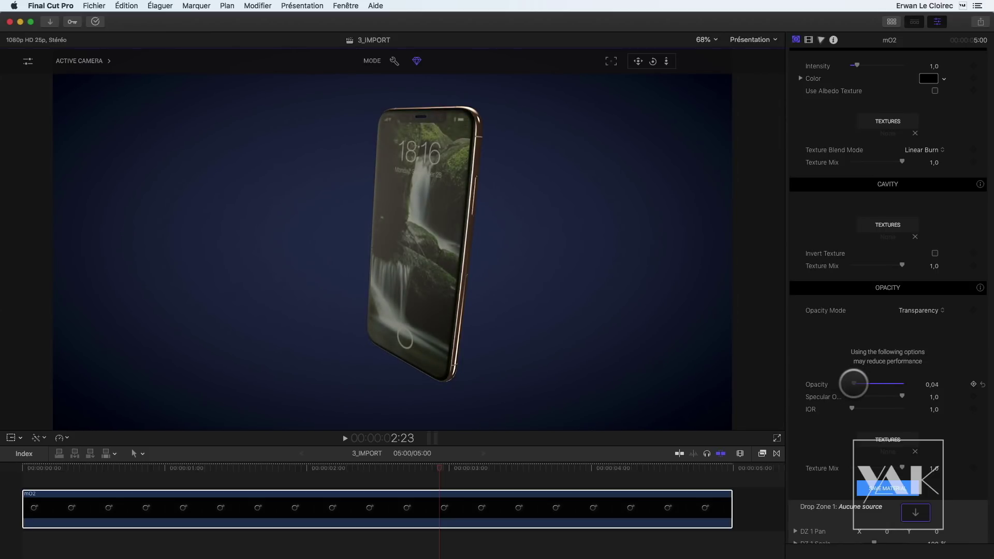
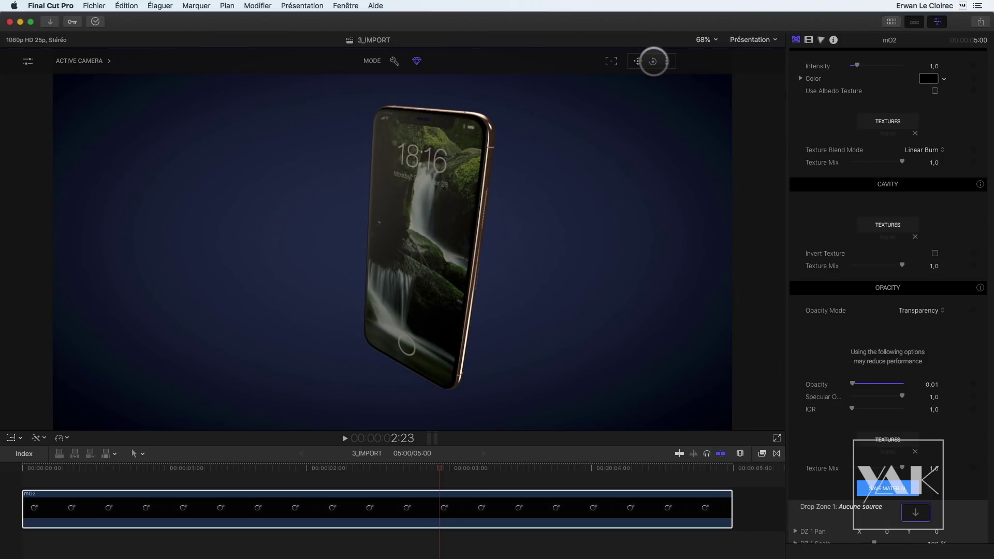
- Open the screen part's material and remove the VP_Free_Iphone_screen_diffuse texture from its albedo, keeping Library as the texture source
{"action": "scroll", "coordinate": [882, 192], "scroll_direction": "up", "scroll_amount": 10}
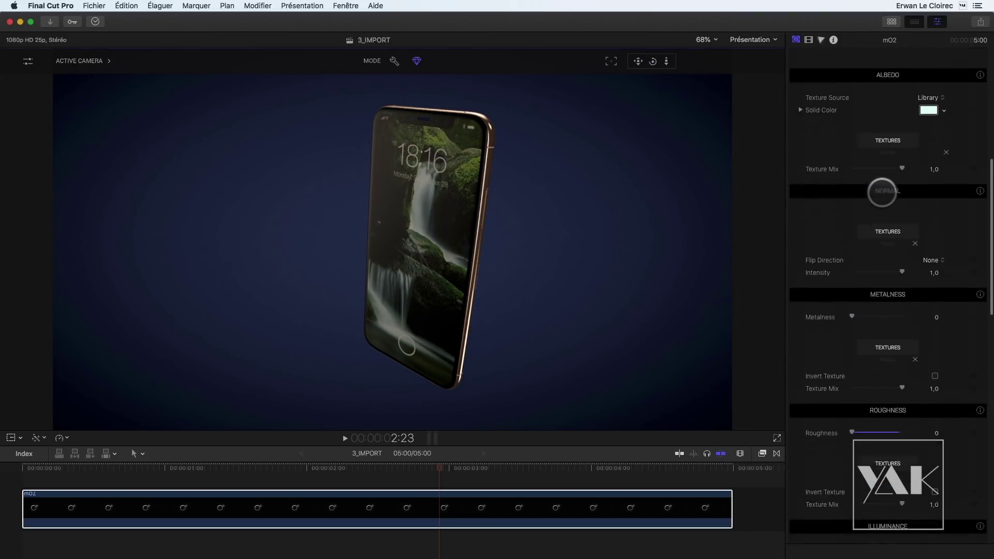
{"action": "scroll", "coordinate": [882, 192], "scroll_direction": "up", "scroll_amount": 12}
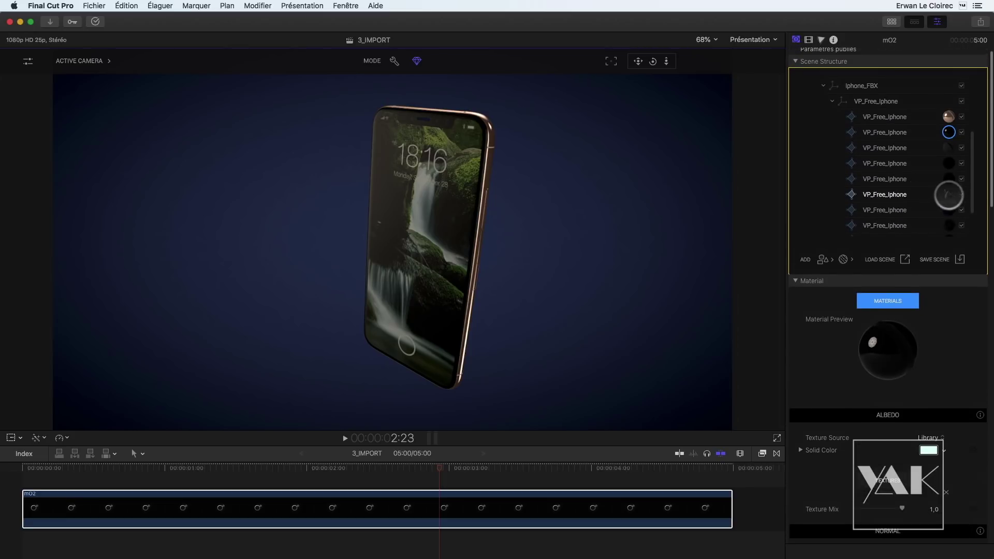
{"action": "left_click", "coordinate": [949, 195]}
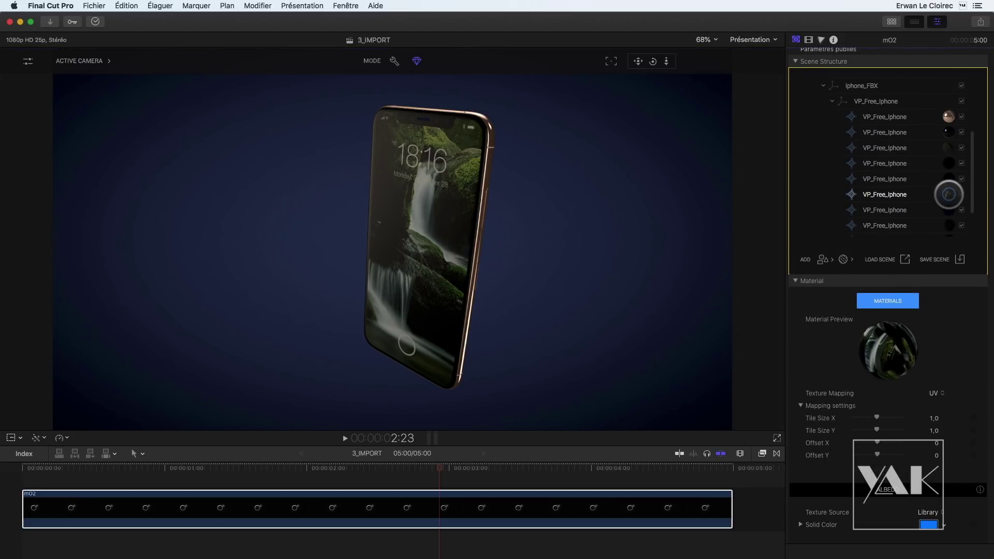
{"action": "scroll", "coordinate": [927, 195], "scroll_direction": "down", "scroll_amount": 3}
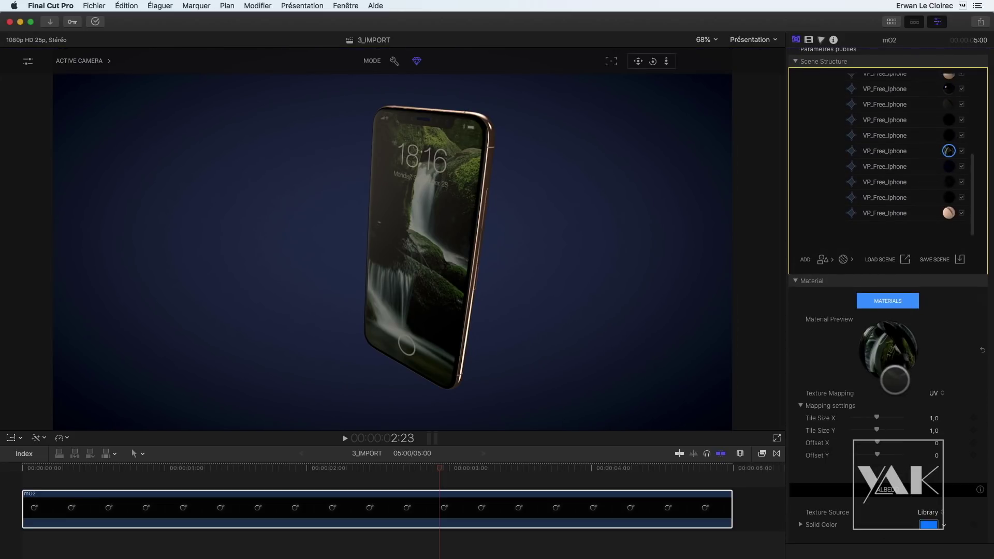
{"action": "scroll", "coordinate": [895, 380], "scroll_direction": "down", "scroll_amount": 3}
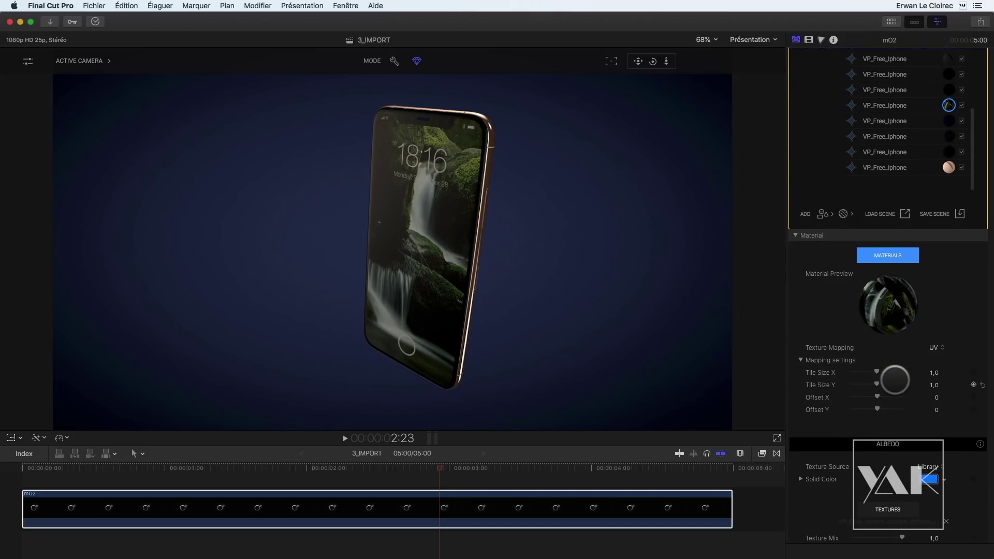
{"action": "scroll", "coordinate": [895, 381], "scroll_direction": "down", "scroll_amount": 3}
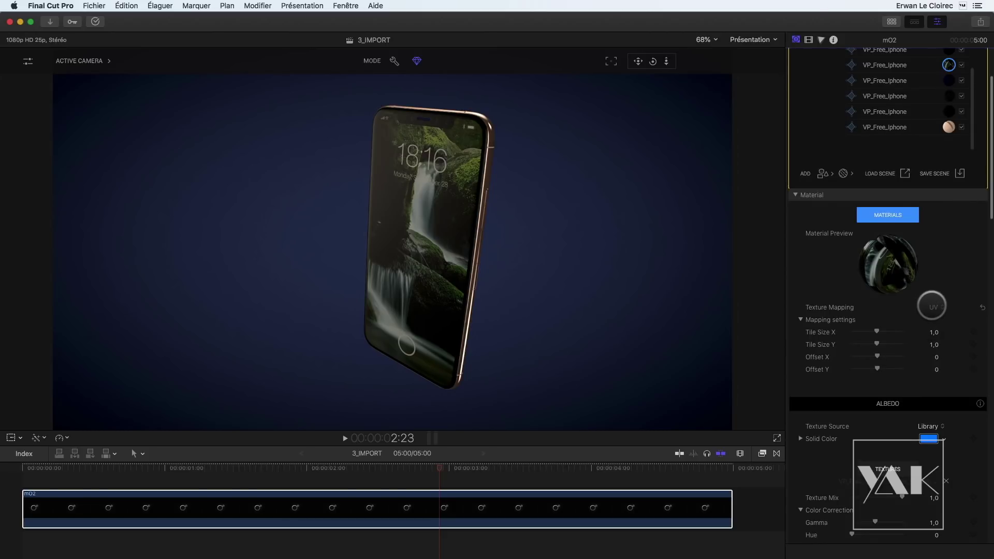
{"action": "scroll", "coordinate": [879, 389], "scroll_direction": "down", "scroll_amount": 6}
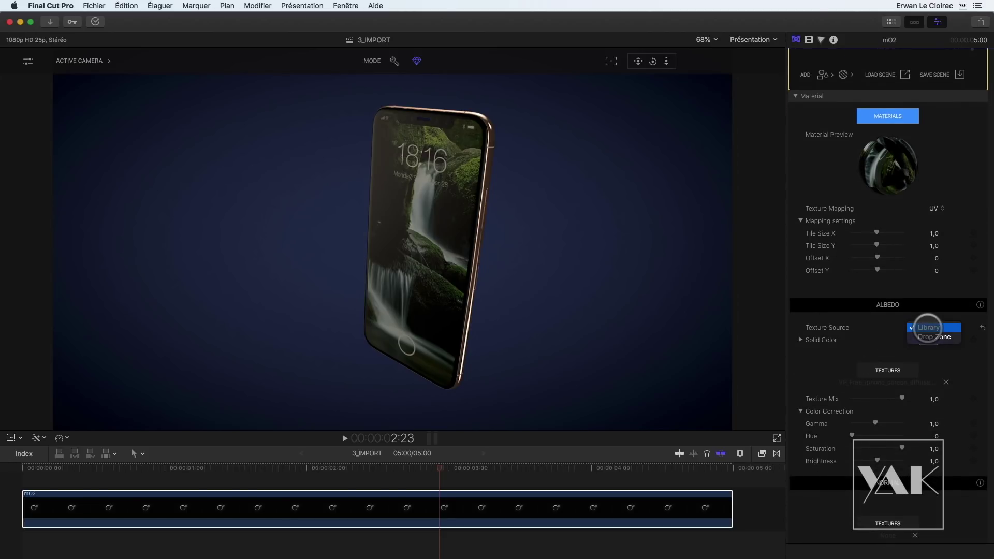
{"action": "left_click", "coordinate": [929, 327]}
{"action": "left_click", "coordinate": [878, 329]}
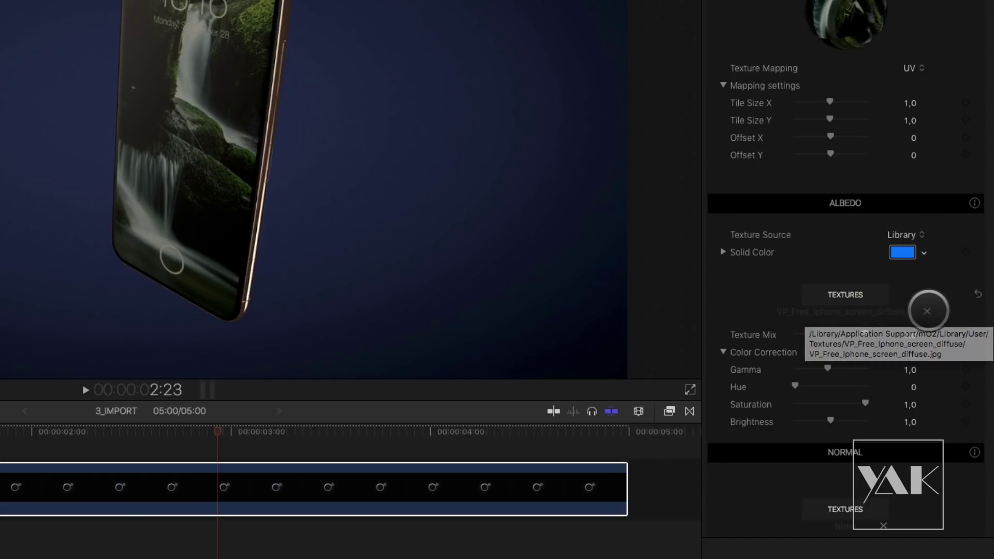
{"action": "left_click", "coordinate": [927, 312]}
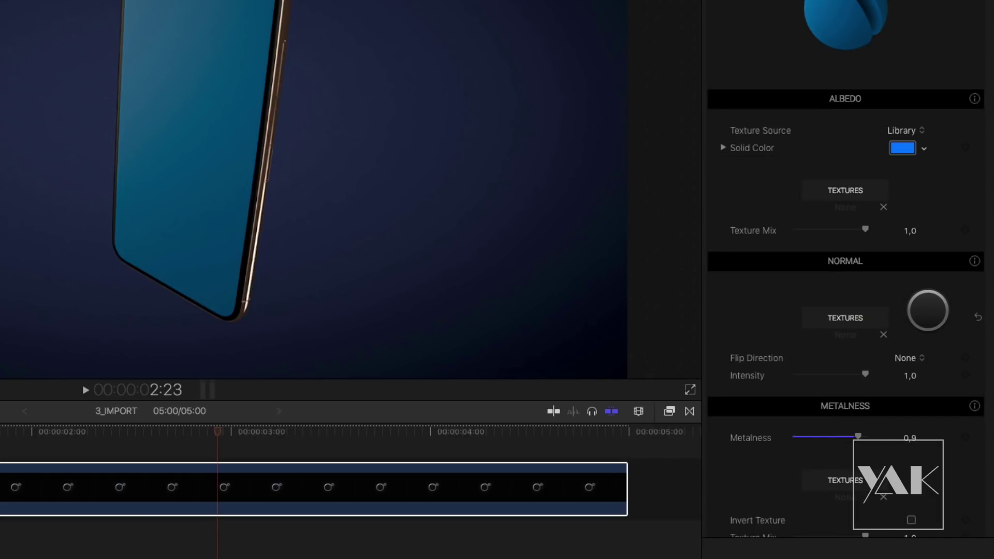
- Import xsw-featured.png from the Wallpaper folder into the texture library and apply it as the screen's albedo texture
{"action": "left_click", "coordinate": [854, 318]}
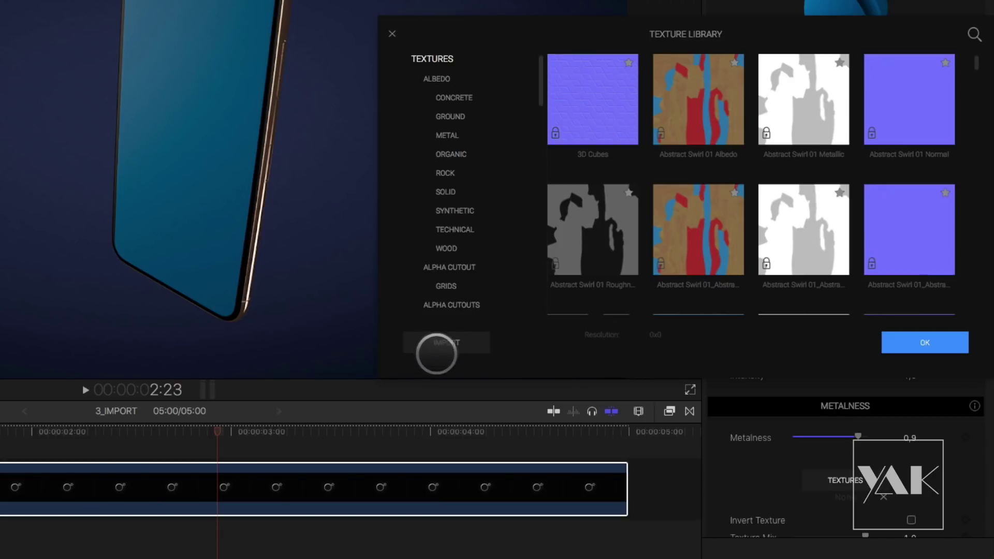
{"action": "left_click", "coordinate": [448, 343]}
{"action": "left_click", "coordinate": [342, 132]}
{"action": "left_click", "coordinate": [402, 133]}
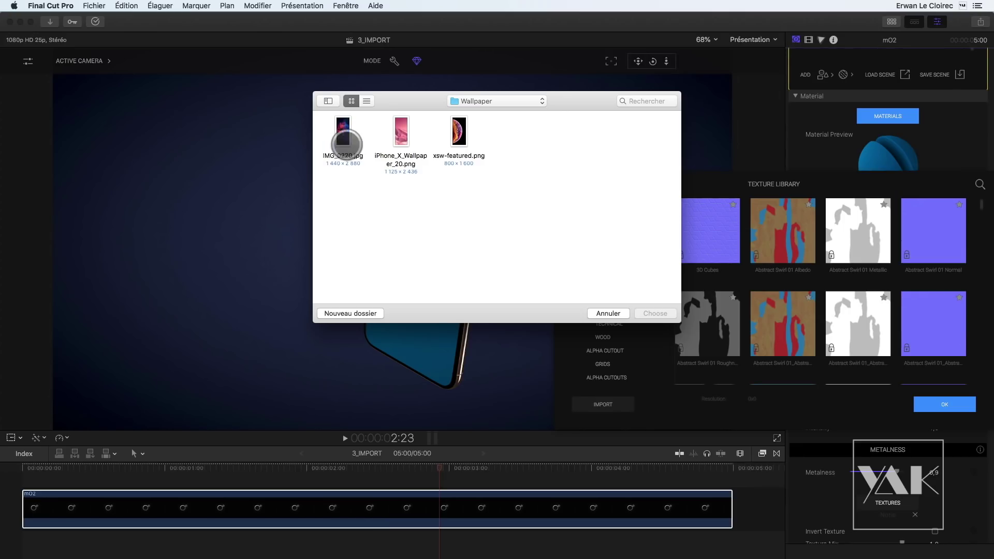
{"action": "left_click", "coordinate": [459, 134]}
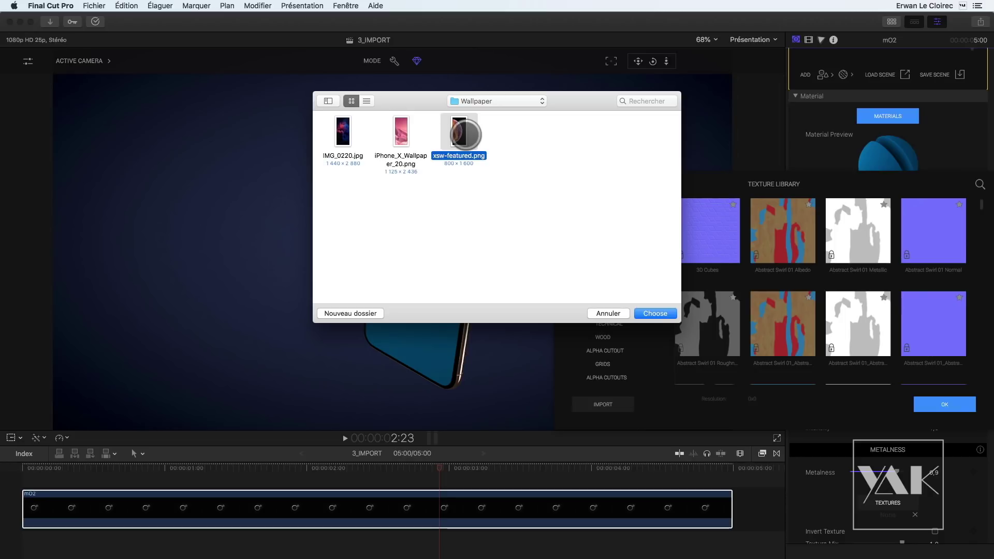
{"action": "left_click", "coordinate": [648, 313]}
{"action": "left_click", "coordinate": [946, 404]}
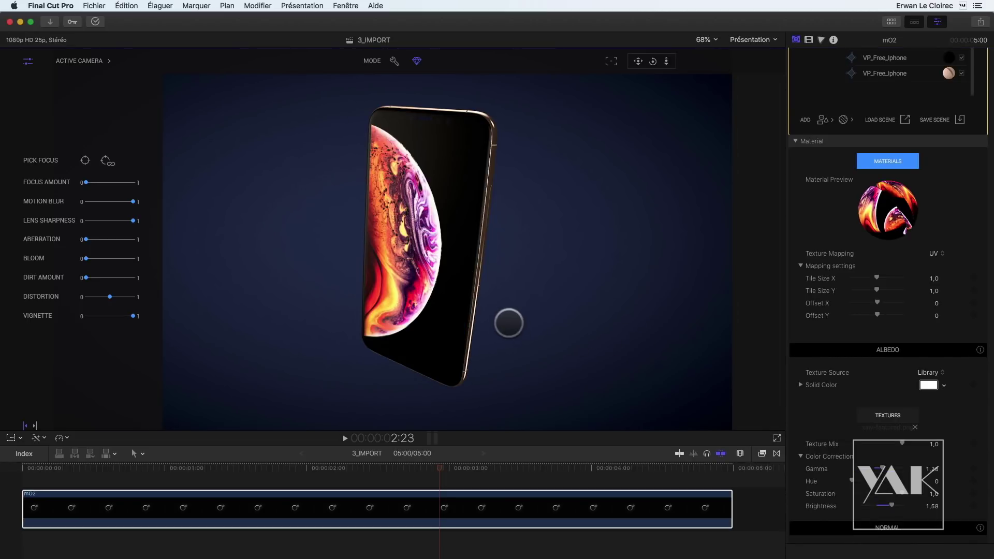
- Orbit the camera around the phone and fill Drop Zone 1 with the IMG_0220 smoke wallpaper
{"action": "left_click_drag", "start_coordinate": [653, 61], "coordinate": [746, 62]}
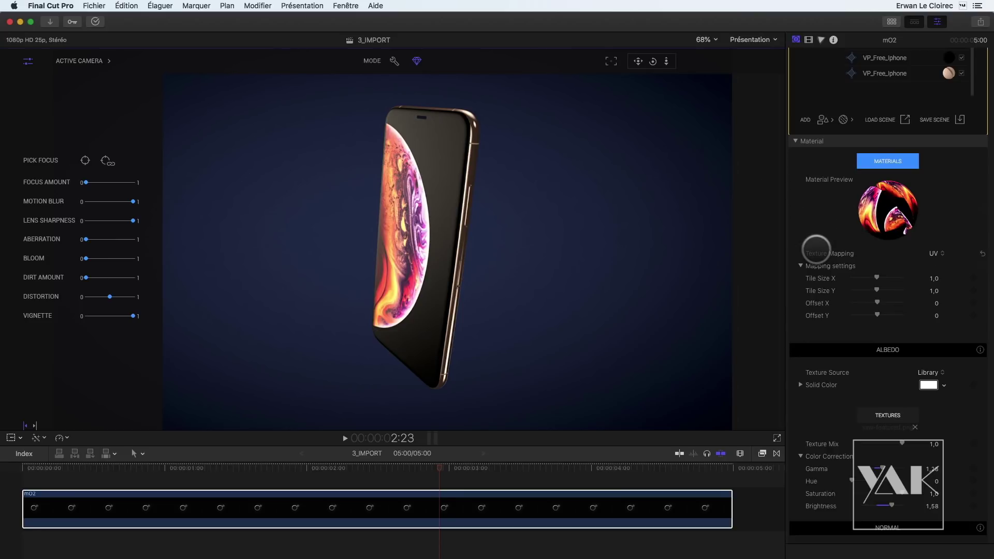
{"action": "scroll", "coordinate": [816, 250], "scroll_direction": "down", "scroll_amount": 15}
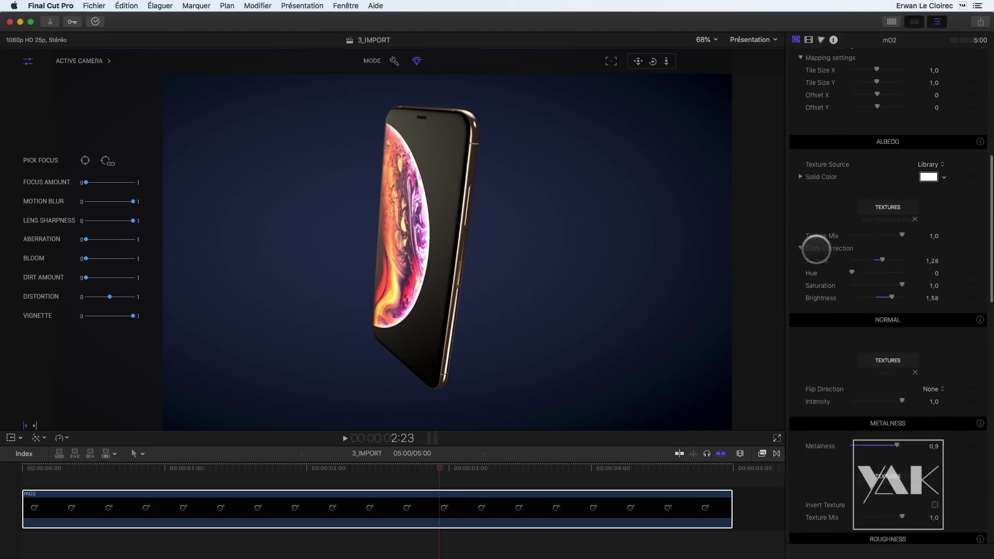
{"action": "scroll", "coordinate": [816, 250], "scroll_direction": "down", "scroll_amount": 10}
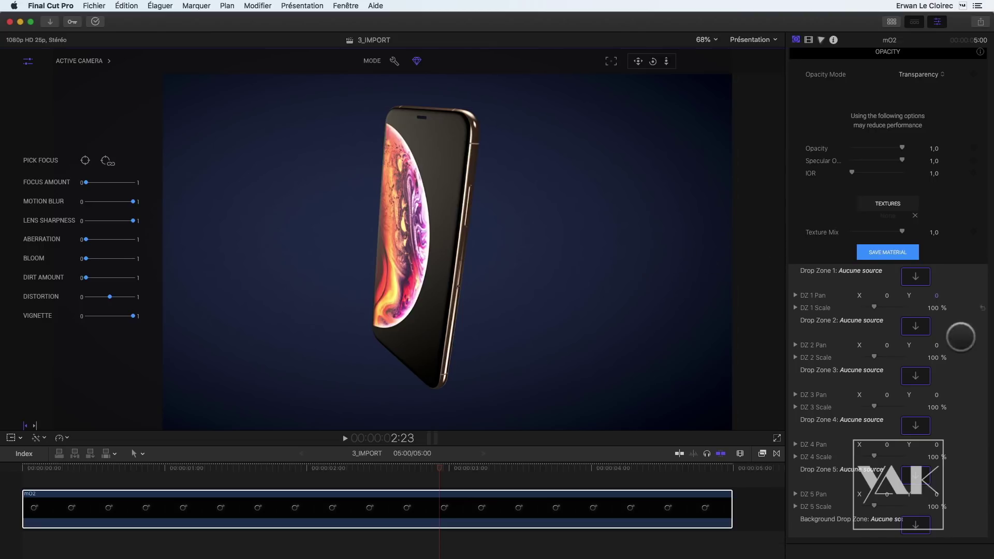
{"action": "left_click", "coordinate": [922, 283]}
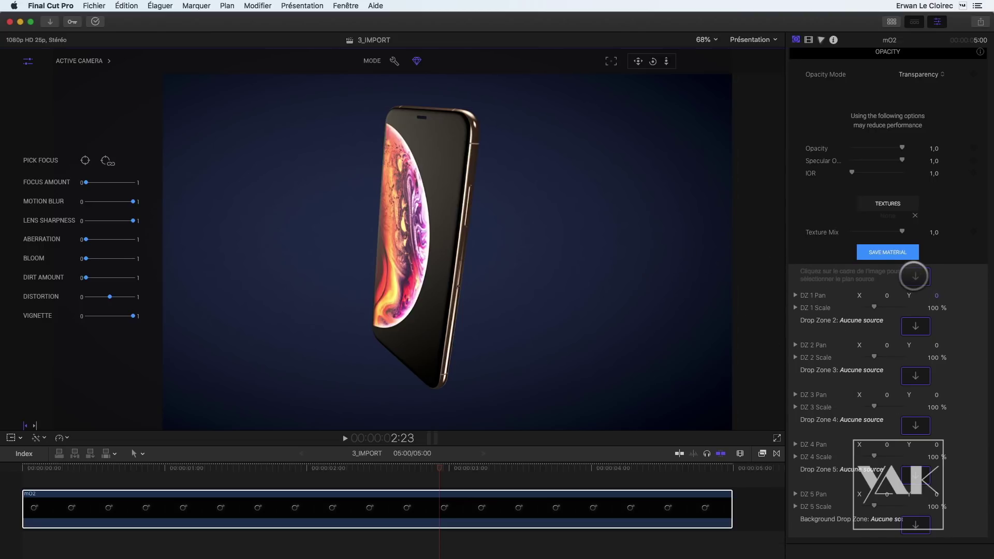
{"action": "left_click", "coordinate": [915, 277]}
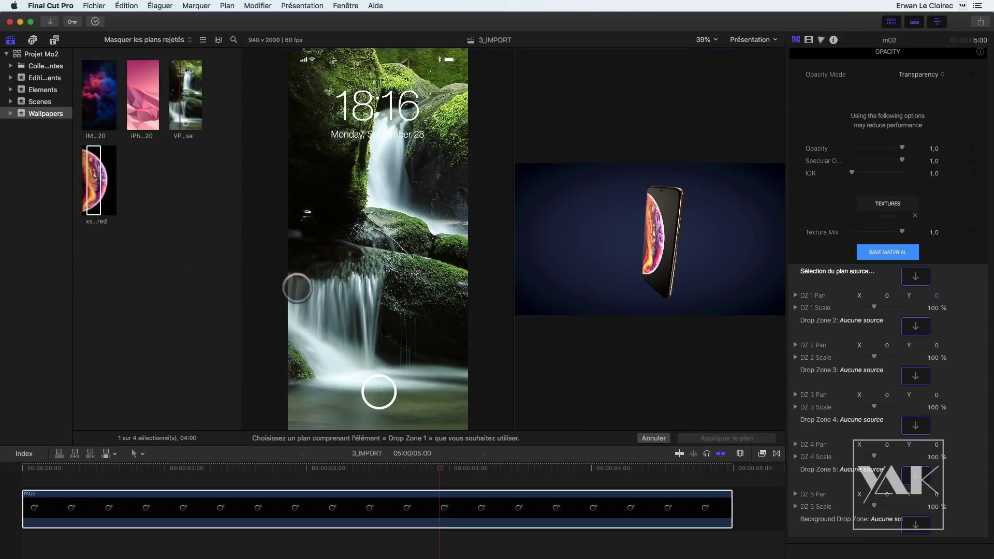
{"action": "left_click", "coordinate": [88, 181]}
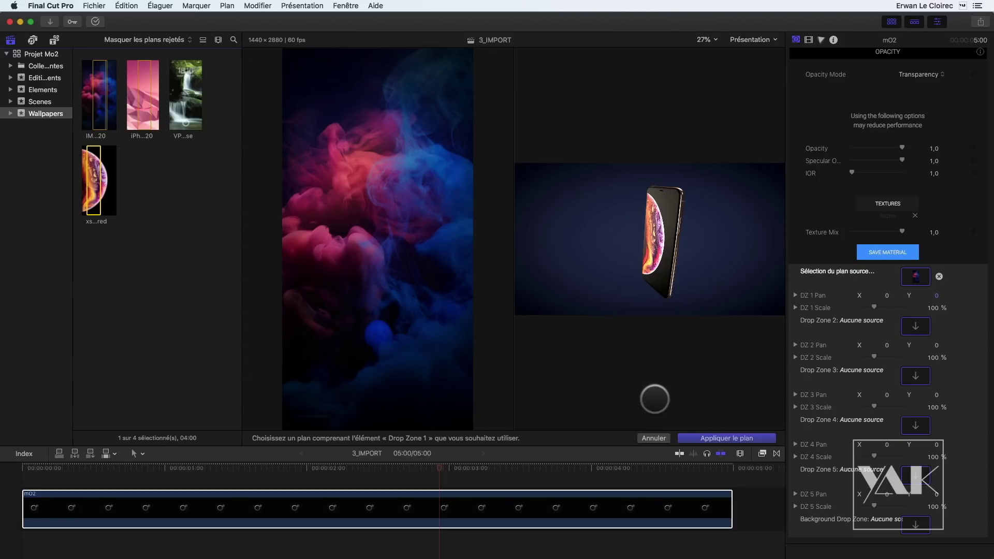
{"action": "left_click", "coordinate": [722, 438]}
- Fill Drop Zone 2 with the pink iPhone_X_Wallpaper_20 image from the Wallpapers event
{"action": "scroll", "coordinate": [847, 366], "scroll_direction": "down", "scroll_amount": 5}
{"action": "scroll", "coordinate": [846, 366], "scroll_direction": "down", "scroll_amount": 10}
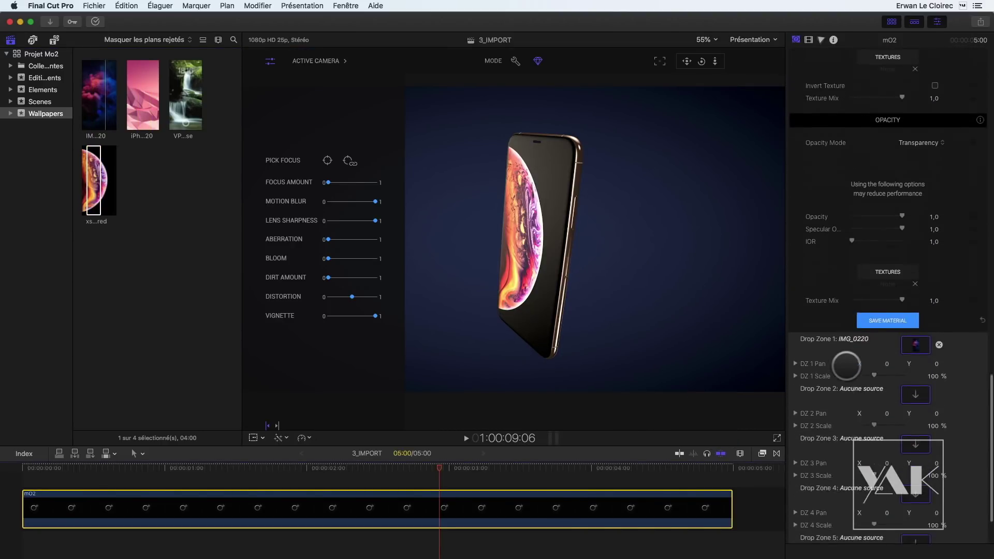
{"action": "left_click", "coordinate": [916, 325]}
{"action": "left_click", "coordinate": [916, 326]}
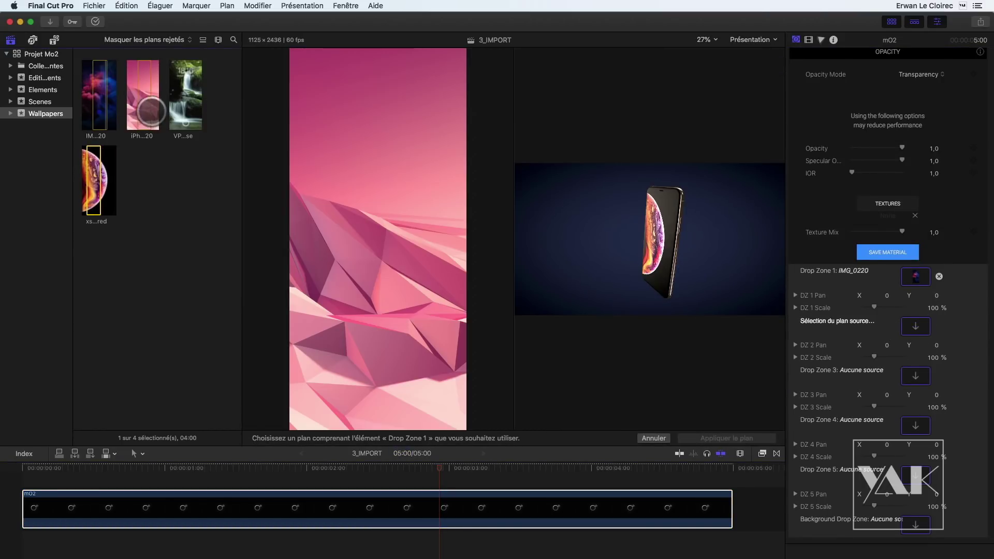
{"action": "left_click", "coordinate": [145, 111]}
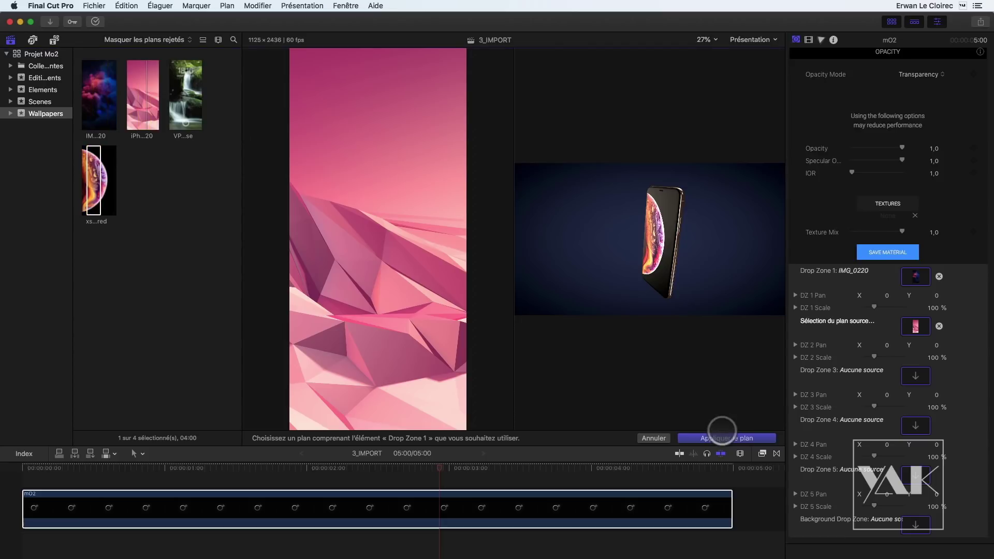
{"action": "left_click", "coordinate": [722, 436]}
- Fill Drop Zone 3 with the VP_Free_Iphone_screen_diffuse waterfall image
{"action": "scroll", "coordinate": [952, 412], "scroll_direction": "down", "scroll_amount": 15}
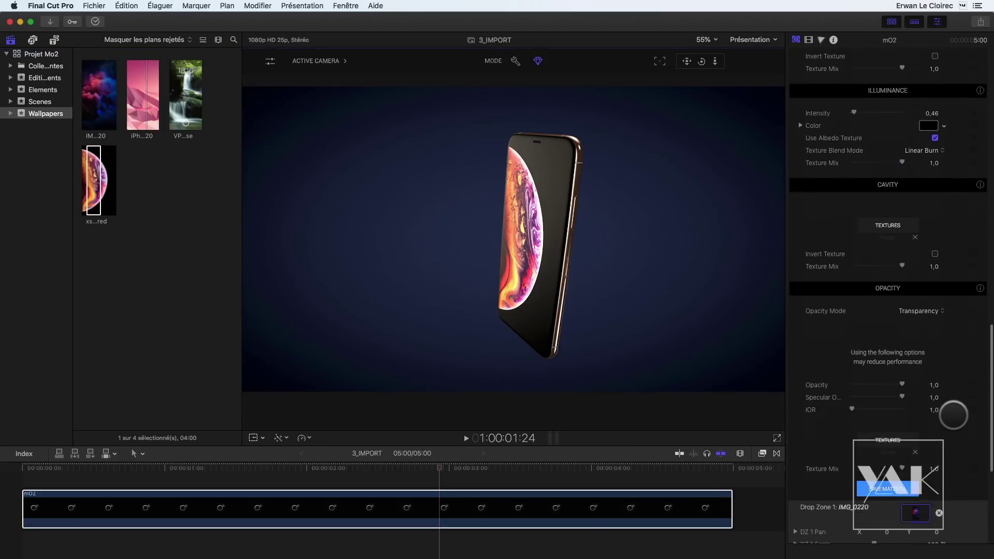
{"action": "left_click", "coordinate": [915, 376]}
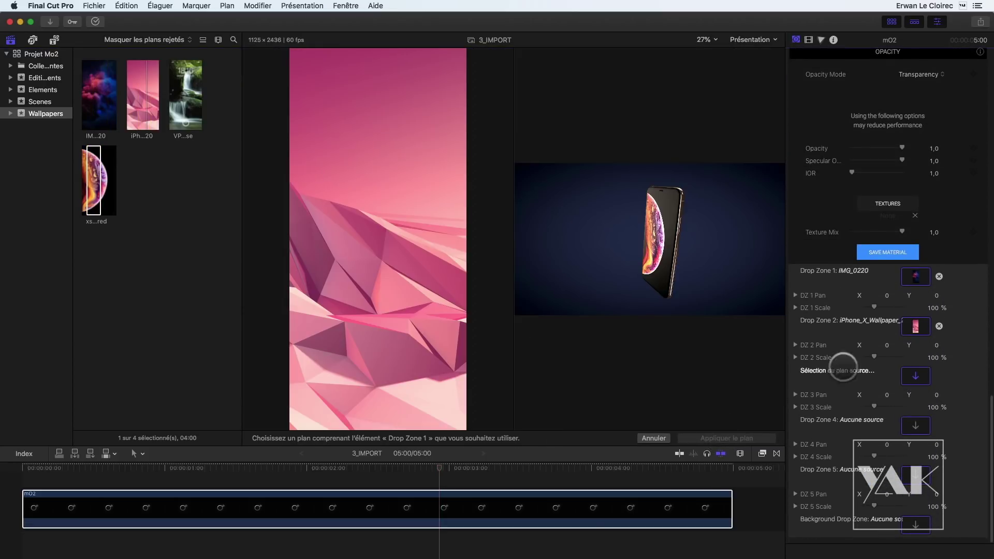
{"action": "left_click", "coordinate": [189, 96]}
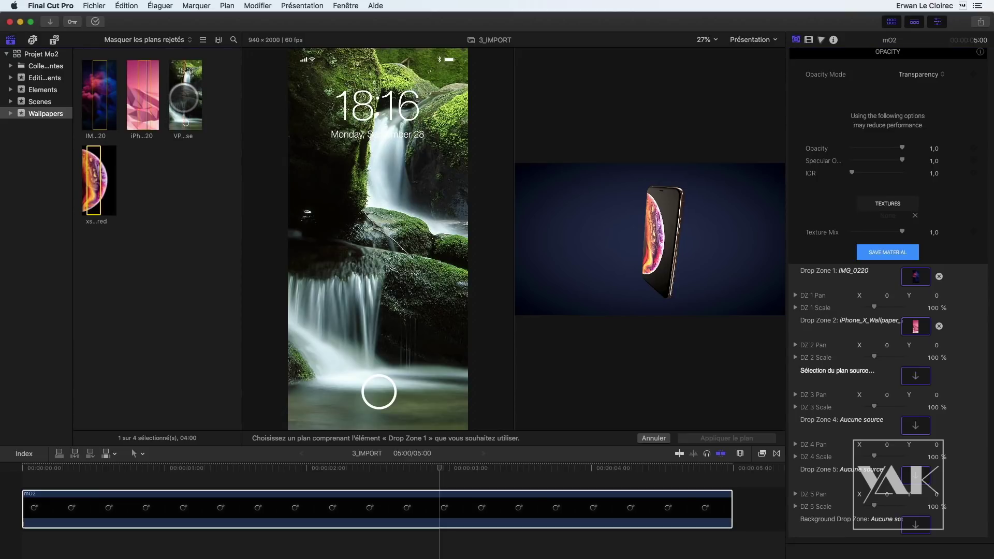
{"action": "left_click", "coordinate": [736, 438]}
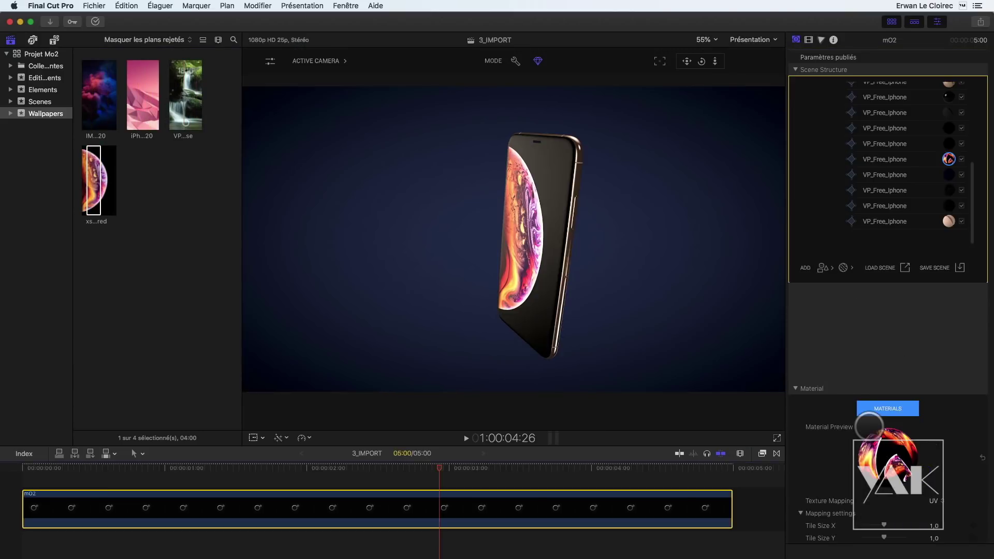
- Fill Drop Zone 4 with the xsw-featured planet wallpaper
{"action": "scroll", "coordinate": [868, 421], "scroll_direction": "down", "scroll_amount": 10}
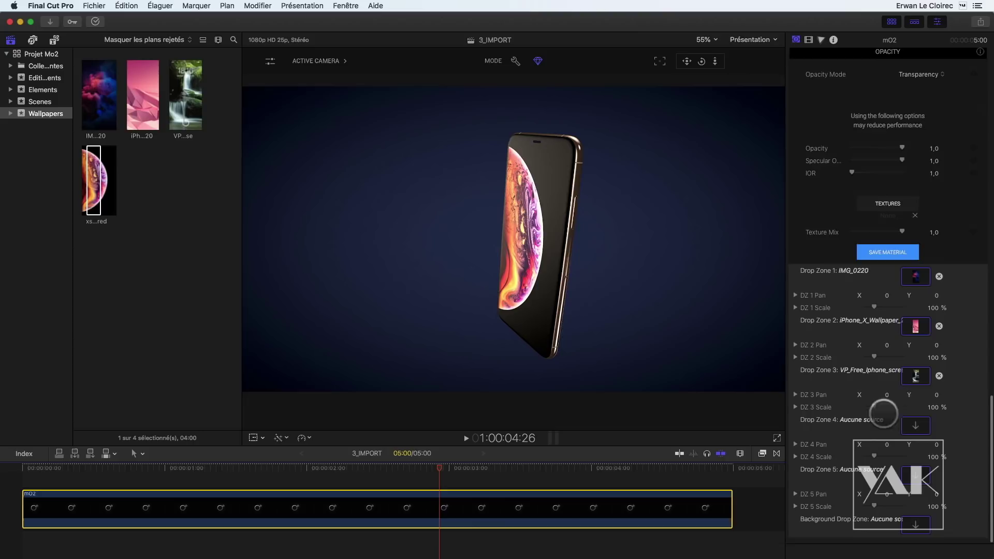
{"action": "left_click", "coordinate": [917, 428]}
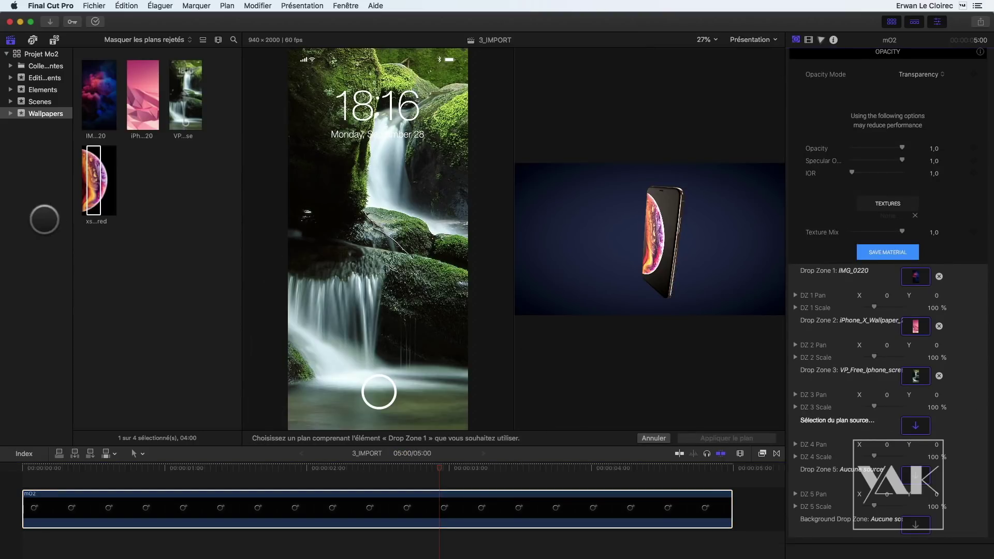
{"action": "left_click", "coordinate": [91, 184]}
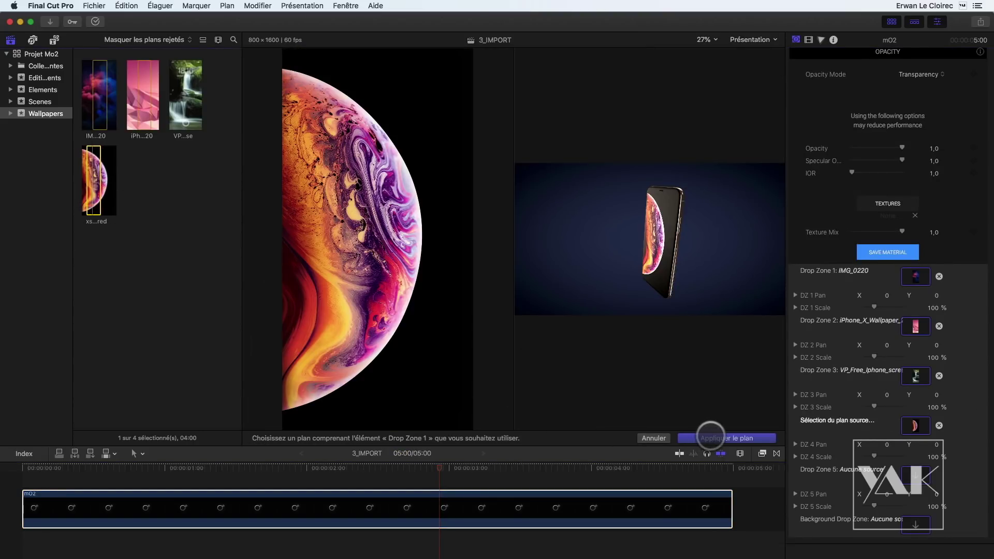
{"action": "left_click", "coordinate": [708, 437]}
- Switch the screen material's albedo texture source from Library to Drop Zone
{"action": "scroll", "coordinate": [846, 372], "scroll_direction": "down", "scroll_amount": 5}
{"action": "scroll", "coordinate": [846, 372], "scroll_direction": "down", "scroll_amount": 5}
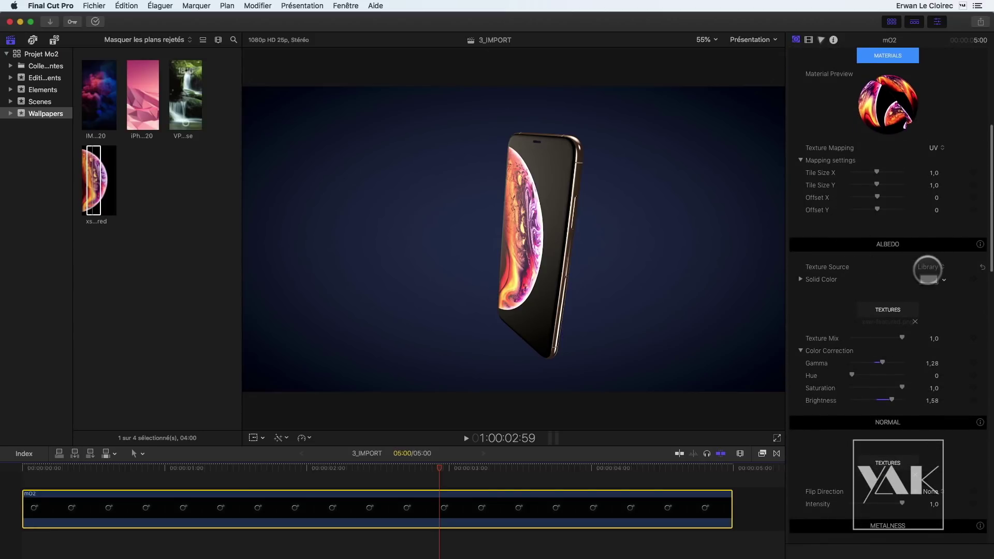
{"action": "left_click", "coordinate": [927, 266]}
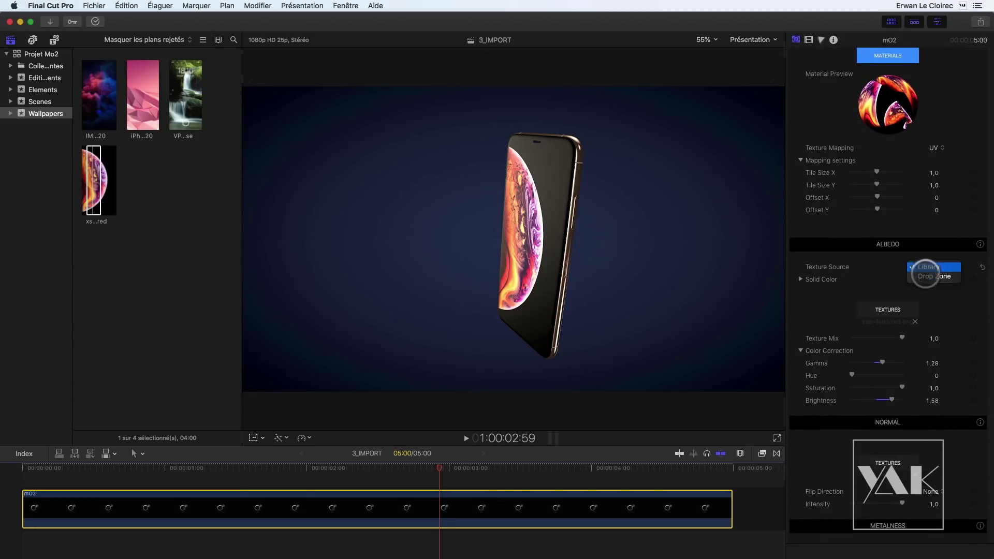
{"action": "left_click", "coordinate": [927, 276]}
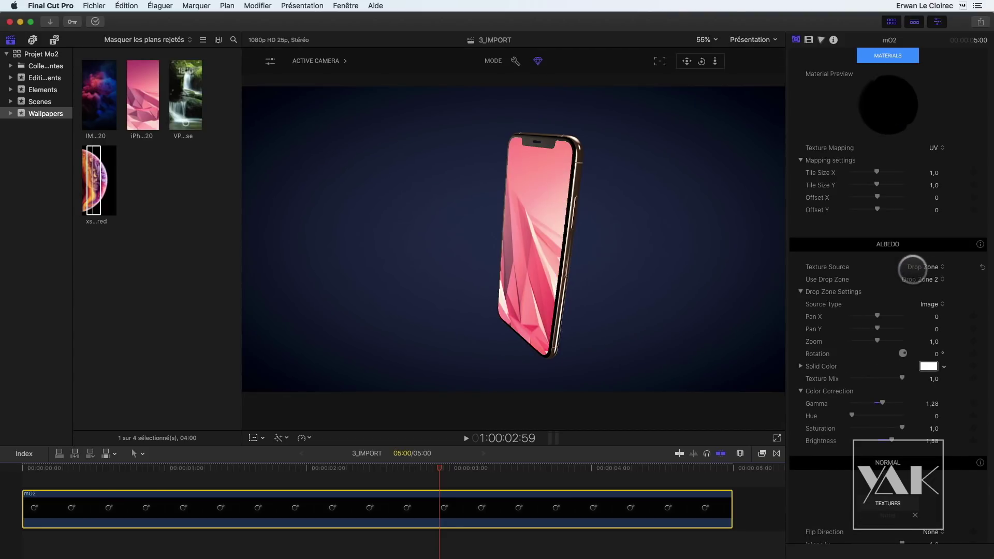
- Try Drop Zone 3 and Drop Zone 4 as the screen's albedo image and settle on Drop Zone 1
{"action": "left_click", "coordinate": [918, 280]}
{"action": "left_click", "coordinate": [920, 288]}
{"action": "left_click", "coordinate": [922, 279]}
{"action": "left_click", "coordinate": [922, 288]}
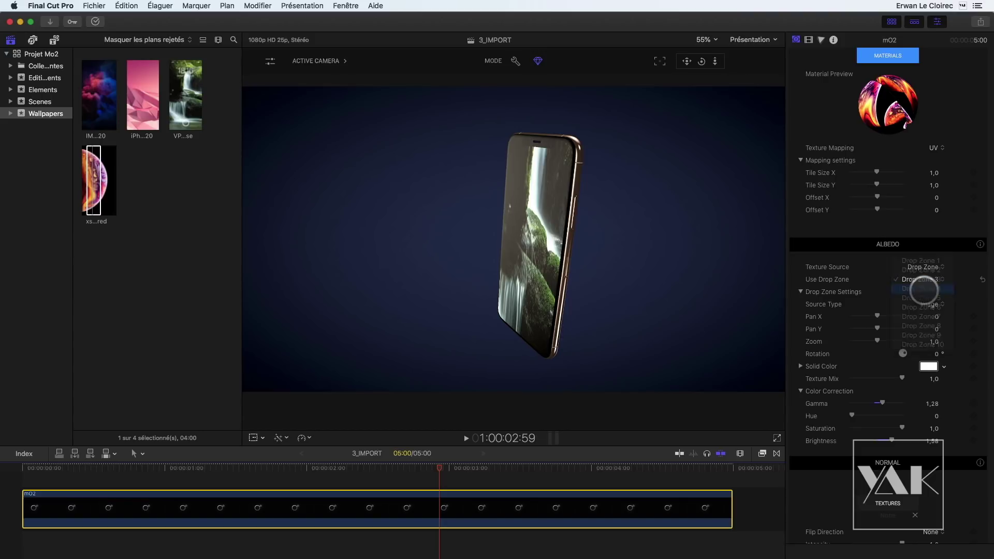
{"action": "left_click", "coordinate": [918, 279]}
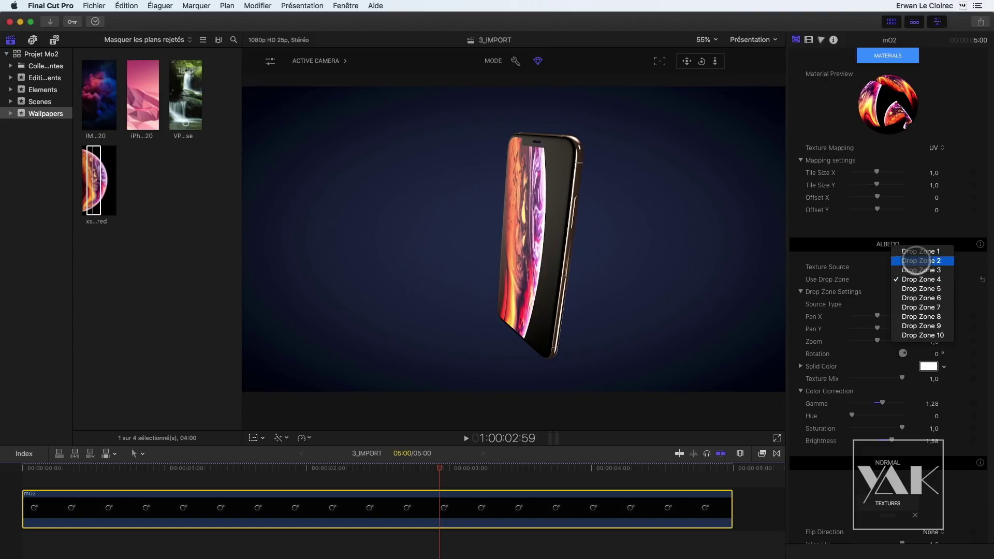
{"action": "left_click", "coordinate": [917, 255]}
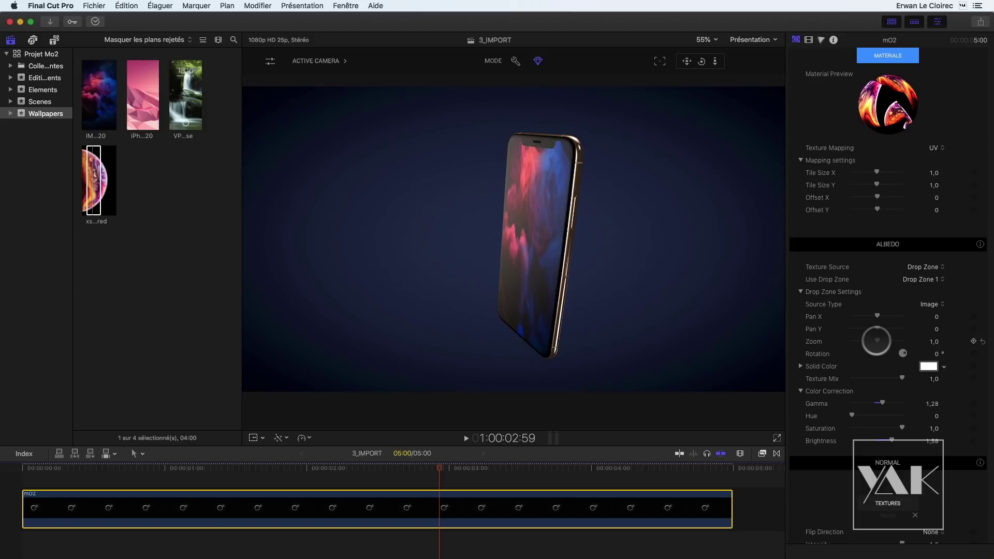
- Set the screen material's albedo drop zone zoom to 0.99 and use Drop Zone 4 as its image
{"action": "left_click_drag", "start_coordinate": [875, 340], "coordinate": [874, 340]}
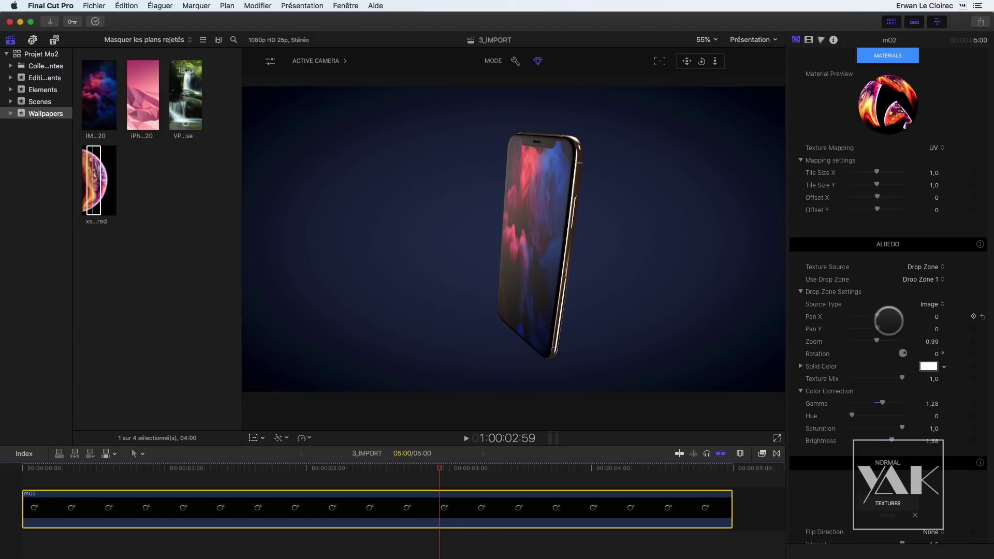
{"action": "left_click", "coordinate": [922, 279]}
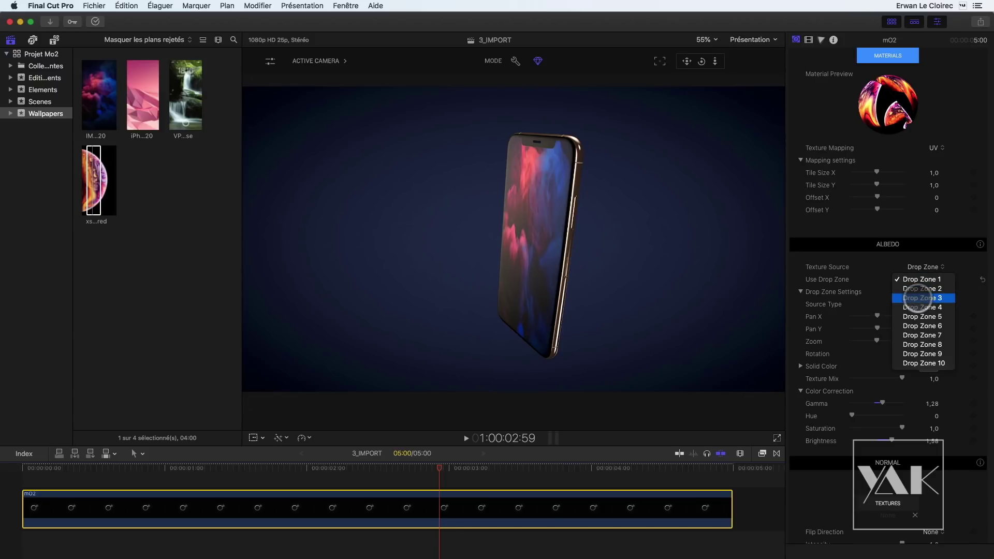
{"action": "left_click", "coordinate": [918, 307]}
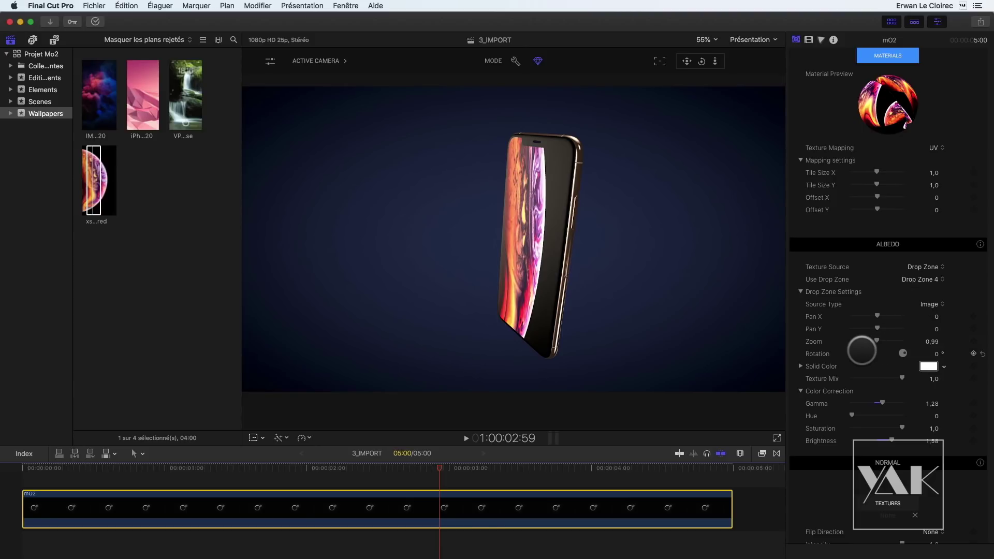
- Adjust Drop Zone 4's framing by setting its Y scale to 58.97% and its X pan to -5.0
{"action": "scroll", "coordinate": [826, 361], "scroll_direction": "down", "scroll_amount": 15}
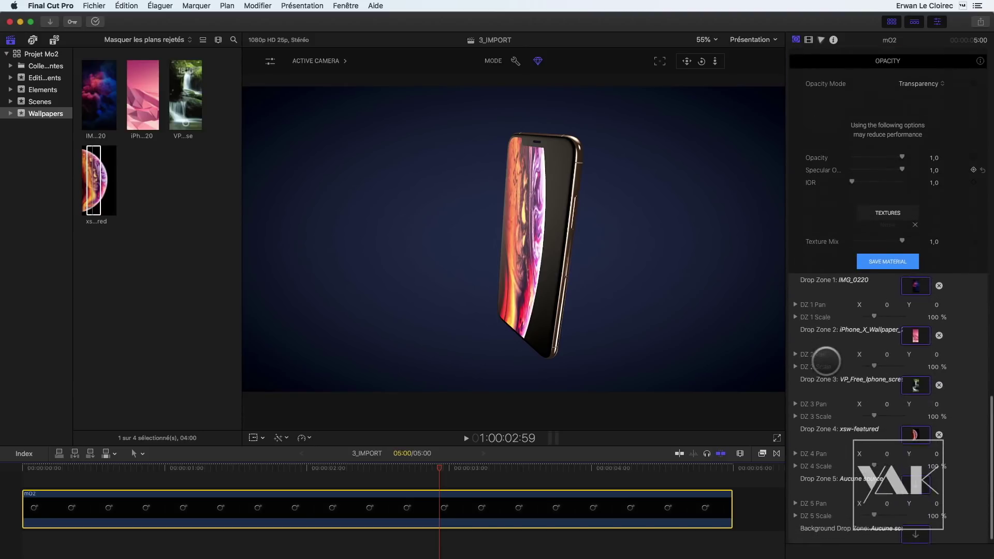
{"action": "scroll", "coordinate": [826, 361], "scroll_direction": "down", "scroll_amount": 1}
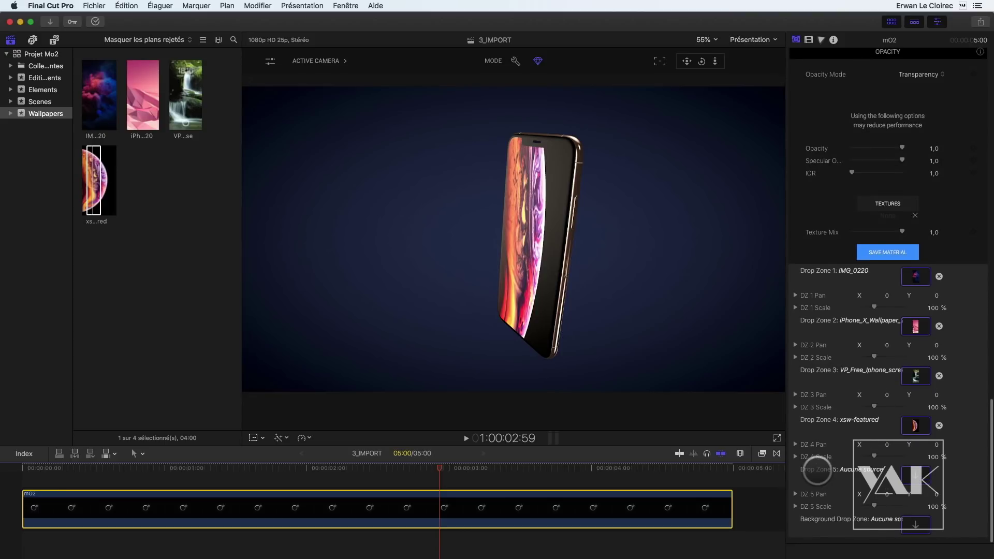
{"action": "left_click", "coordinate": [796, 444]}
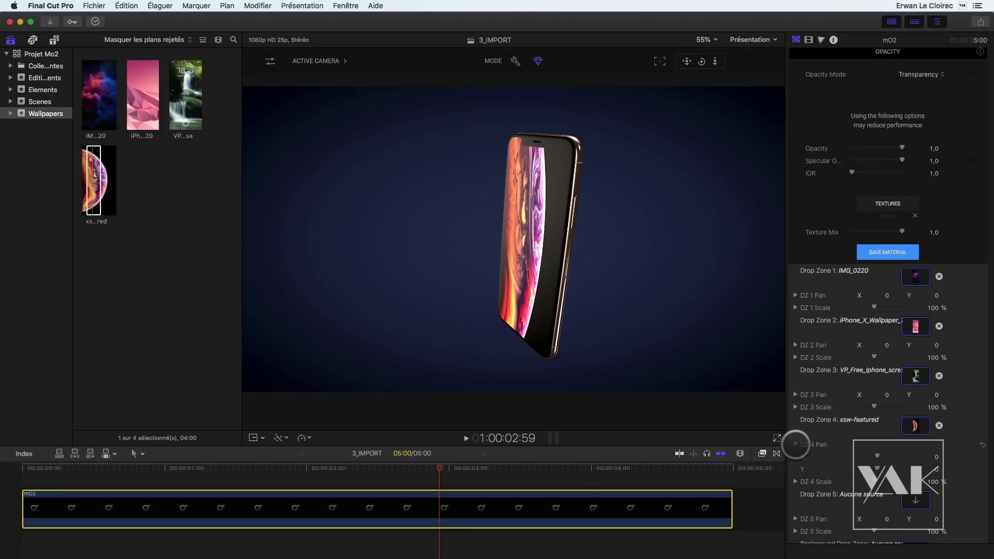
{"action": "left_click", "coordinate": [795, 482]}
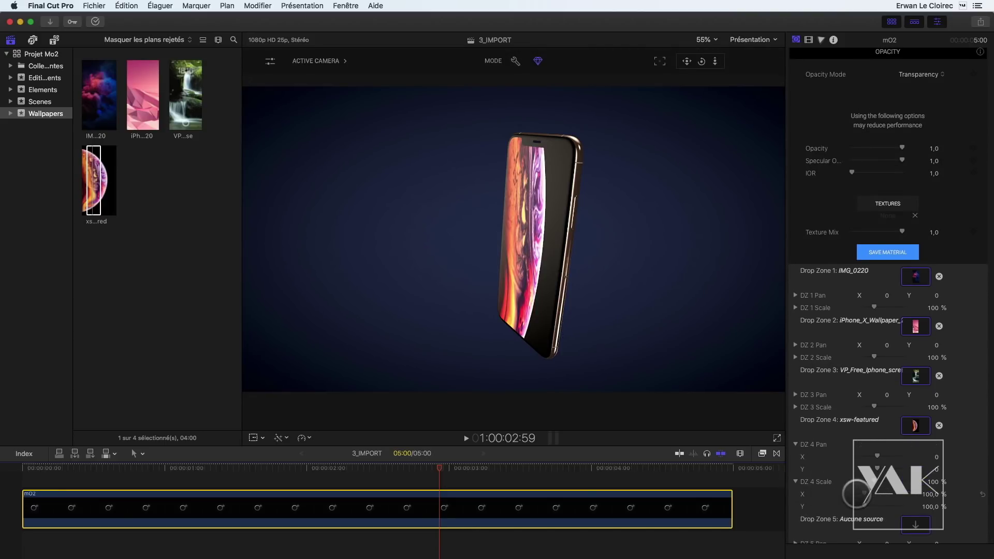
{"action": "left_click_drag", "start_coordinate": [865, 505], "coordinate": [859, 507]}
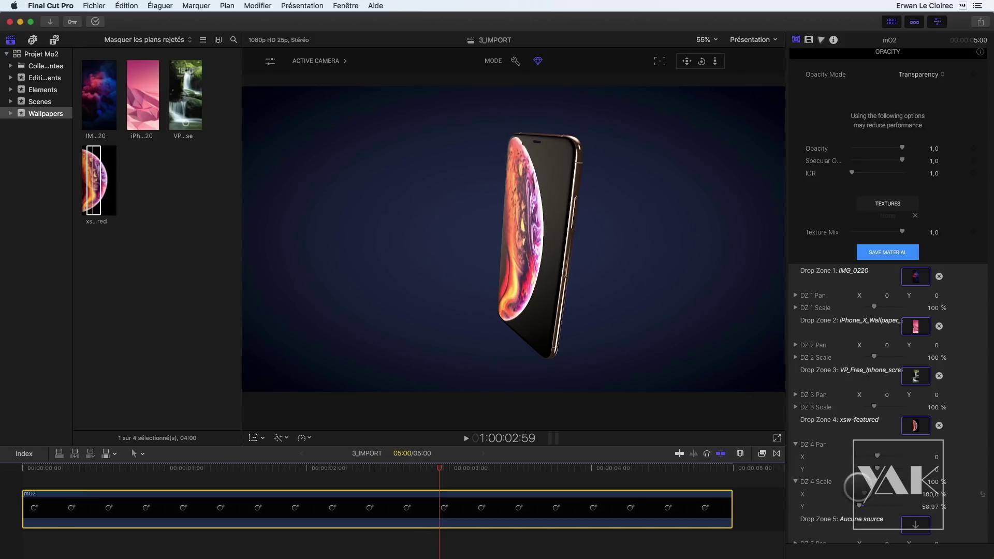
{"action": "mouse_move", "coordinate": [877, 456]}
{"action": "left_mouse_down"}
{"action": "mouse_move", "coordinate": [894, 459]}
{"action": "mouse_move", "coordinate": [875, 457]}
{"action": "left_mouse_up"}
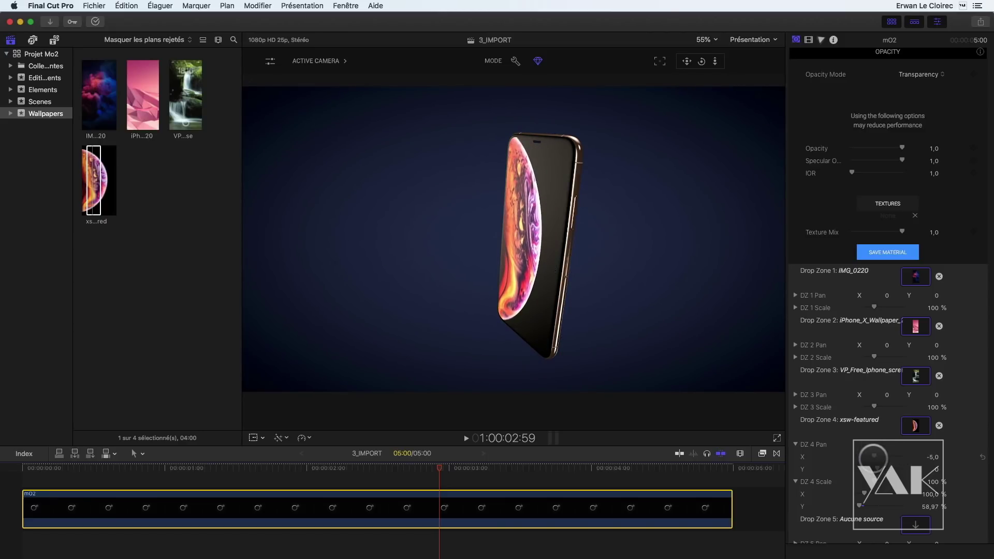
- Duplicate the VP_Free_Iphone group and move the copy behind the original to a Z position of -1.14
{"action": "scroll", "coordinate": [846, 325], "scroll_direction": "up", "scroll_amount": 20}
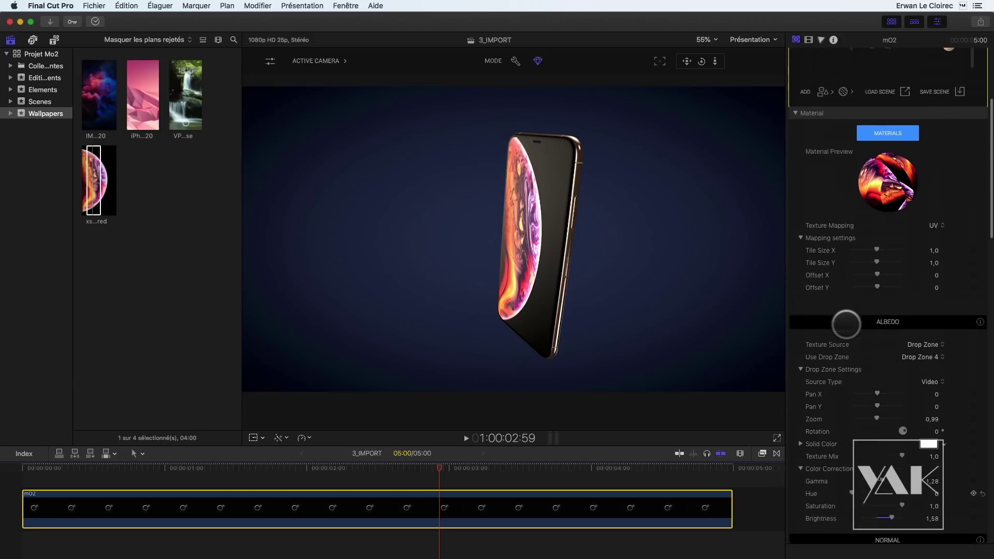
{"action": "scroll", "coordinate": [865, 327], "scroll_direction": "down", "scroll_amount": 5}
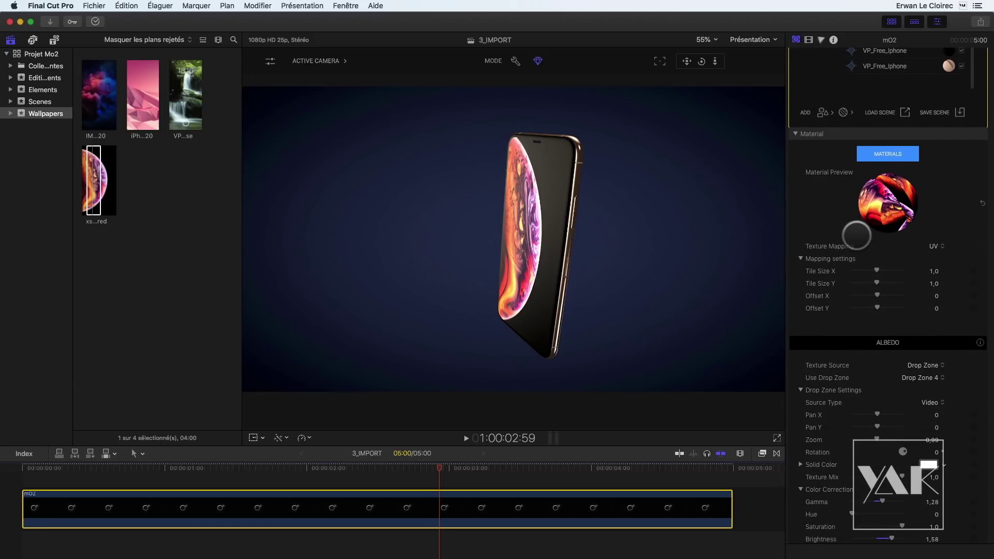
{"action": "scroll", "coordinate": [857, 236], "scroll_direction": "up", "scroll_amount": 10}
{"action": "scroll", "coordinate": [858, 236], "scroll_direction": "up", "scroll_amount": 8}
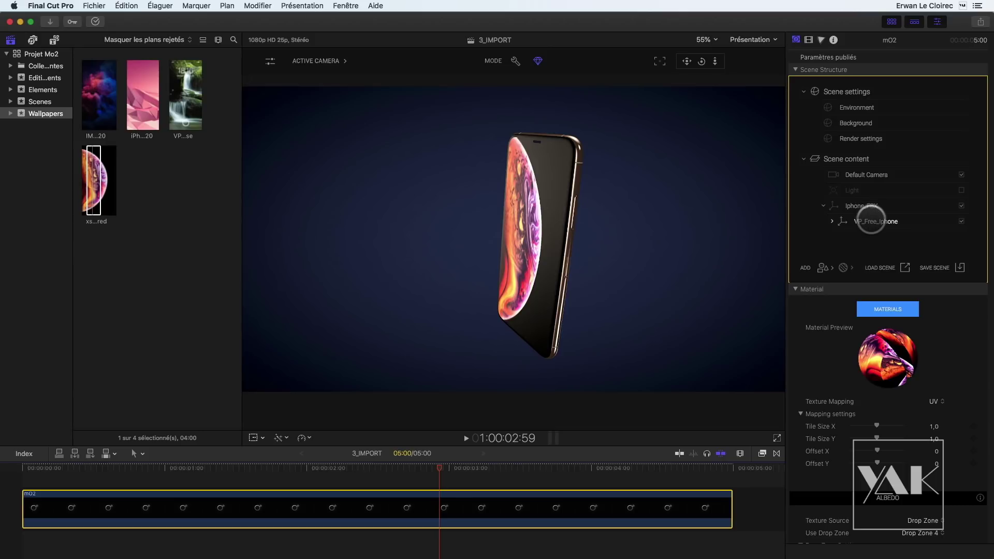
{"action": "right_click", "coordinate": [871, 220]}
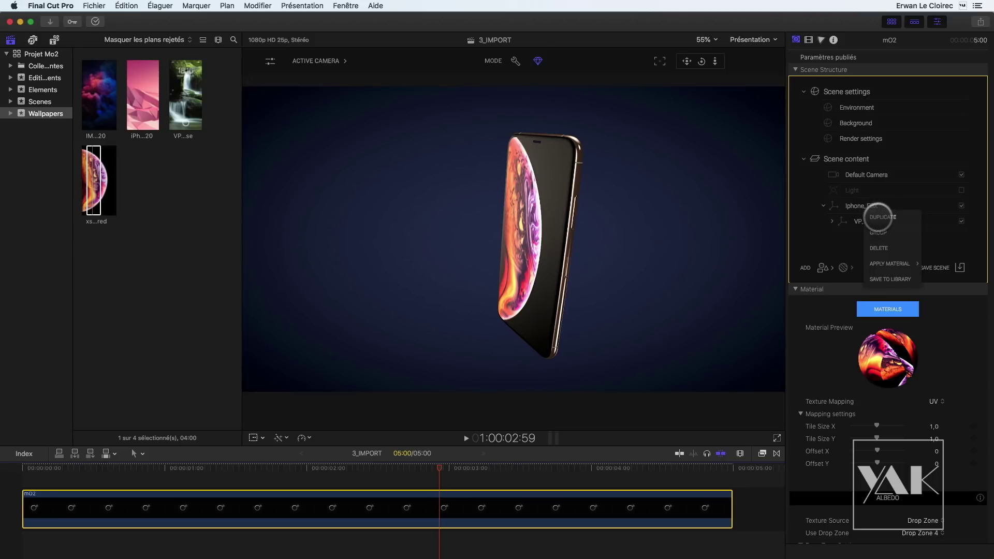
{"action": "left_click", "coordinate": [879, 216]}
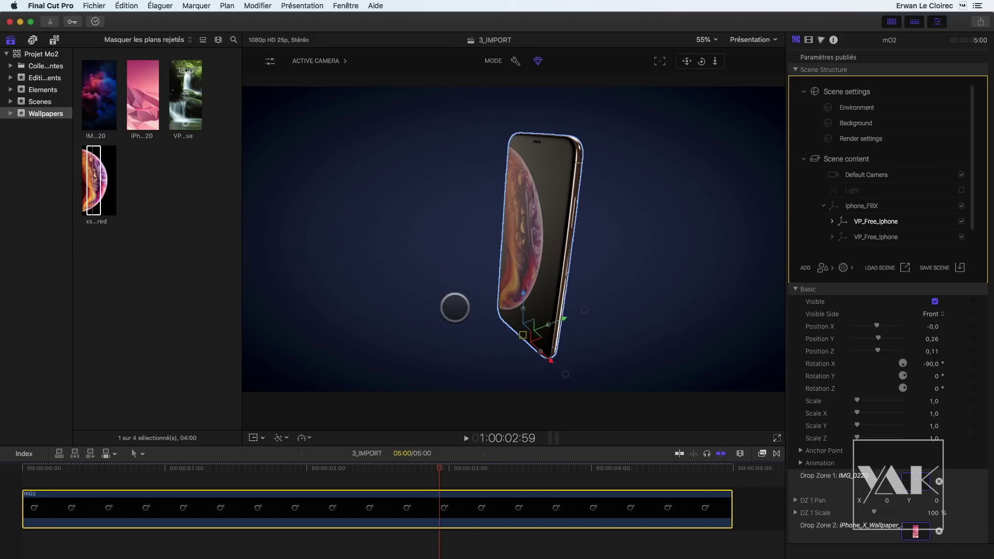
{"action": "left_click_drag", "start_coordinate": [563, 318], "coordinate": [658, 280]}
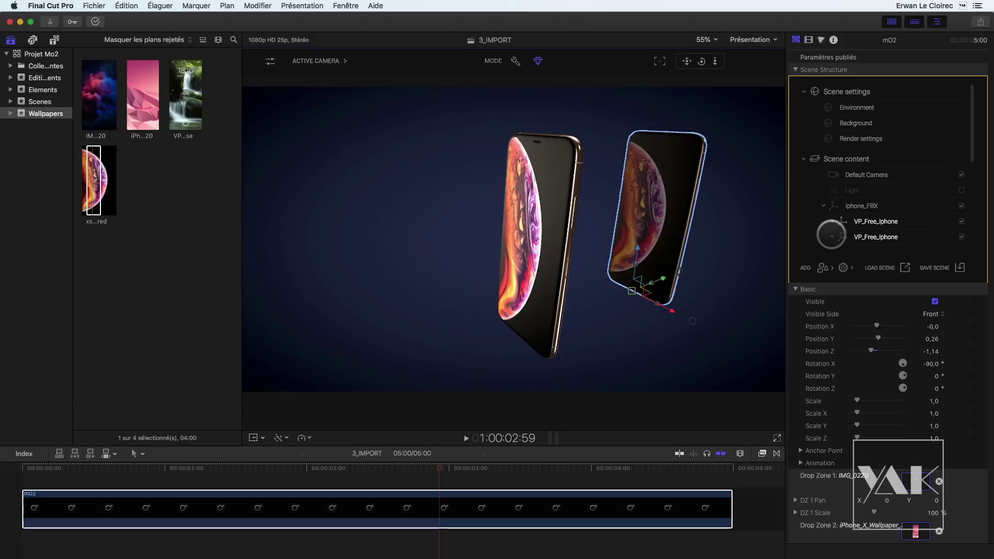
- Switch the albedo texture source of the duplicate phone's screen material from Library to Drop Zone
{"action": "left_click", "coordinate": [877, 237]}
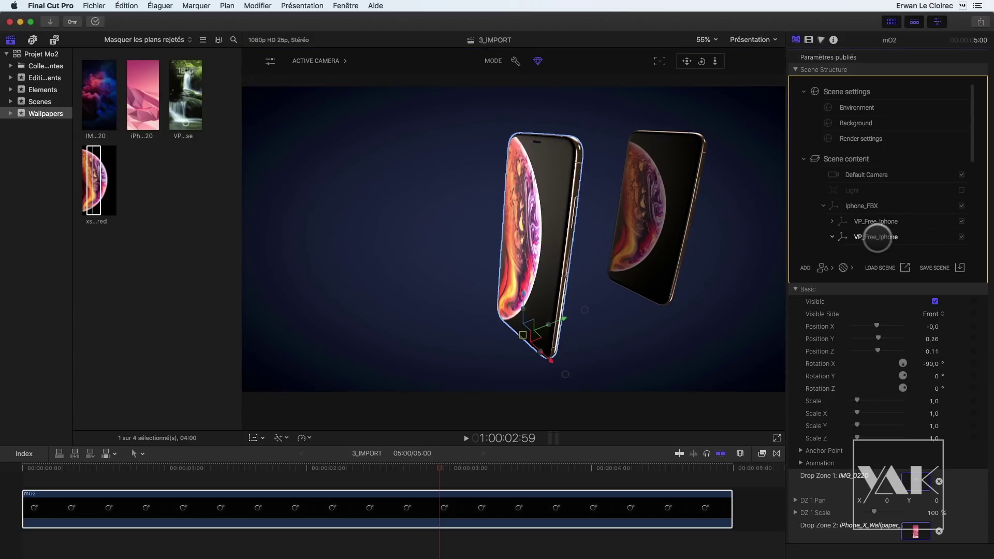
{"action": "left_click", "coordinate": [877, 222]}
{"action": "scroll", "coordinate": [814, 236], "scroll_direction": "down", "scroll_amount": 3}
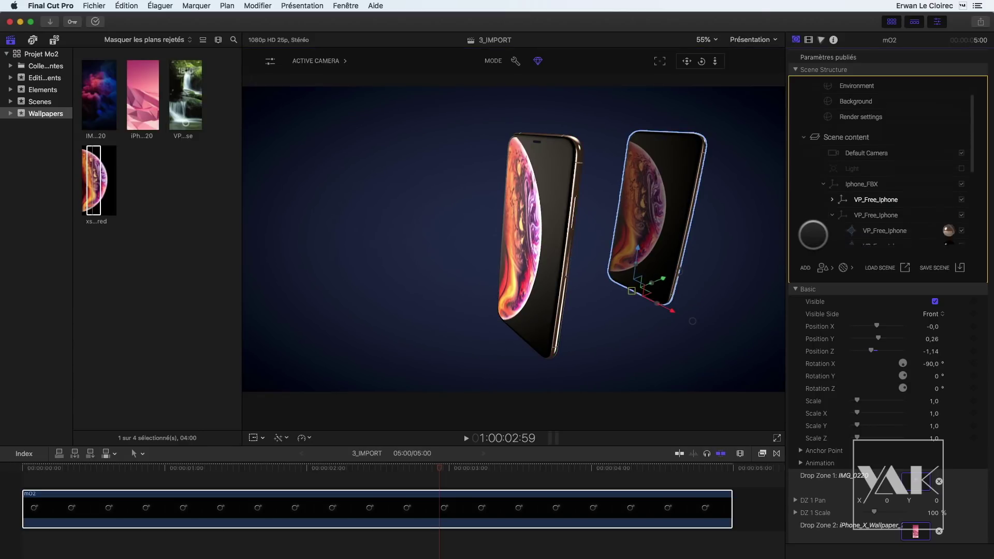
{"action": "scroll", "coordinate": [848, 198], "scroll_direction": "down", "scroll_amount": 3}
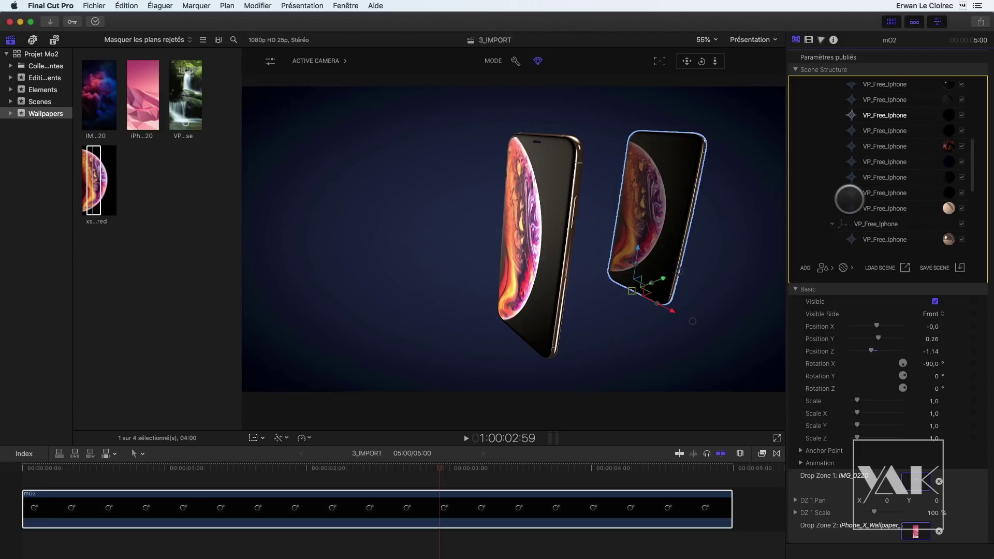
{"action": "left_click", "coordinate": [949, 146]}
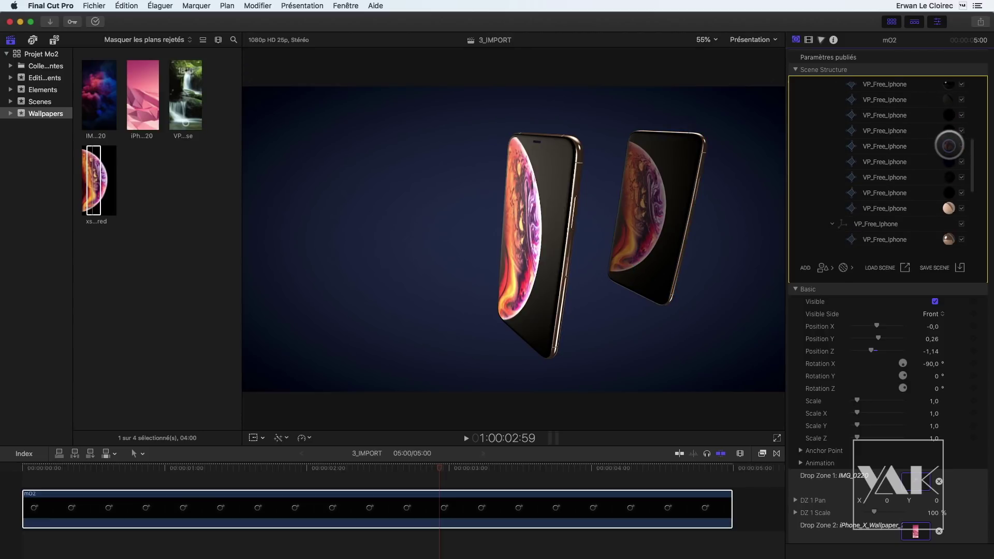
{"action": "scroll", "coordinate": [888, 406], "scroll_direction": "down", "scroll_amount": 5}
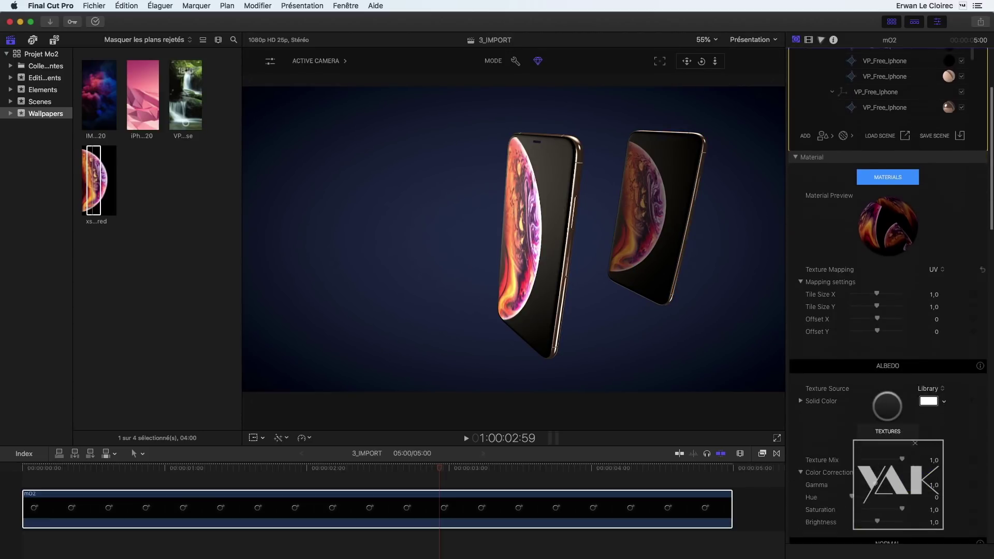
{"action": "left_click", "coordinate": [930, 389]}
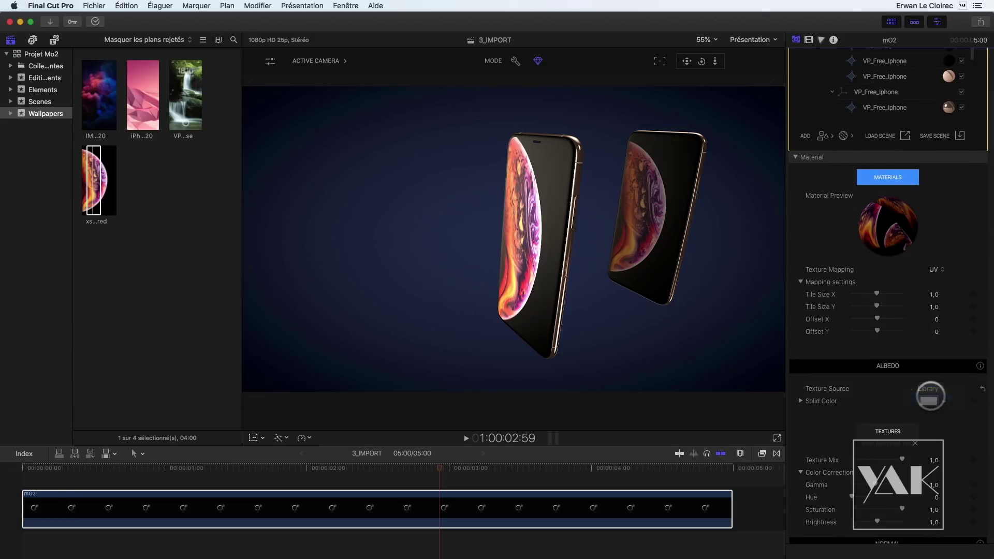
{"action": "left_click", "coordinate": [923, 400]}
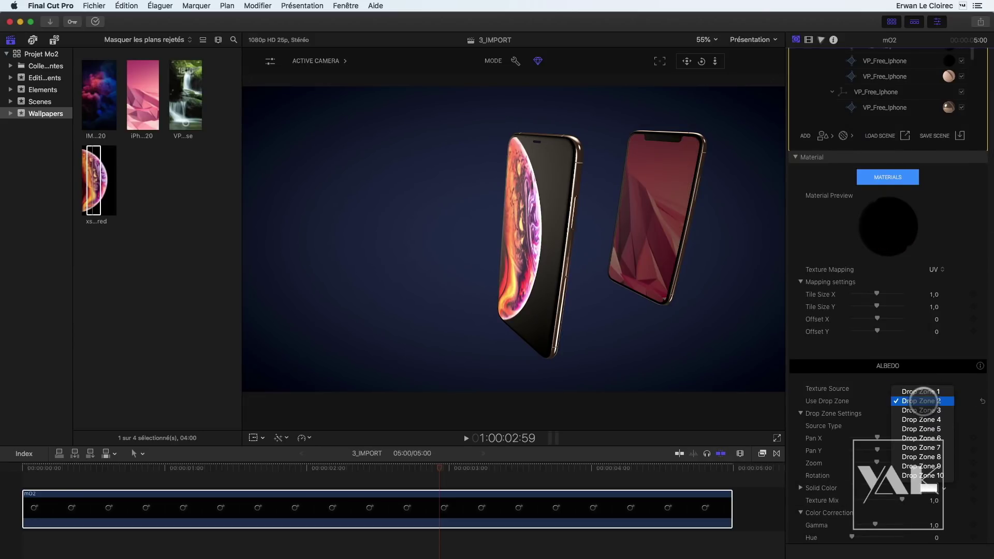
- Try Drop Zone 1 and Drop Zone 3 on the duplicate phone's screen and settle on Drop Zone 2
{"action": "left_click", "coordinate": [922, 392]}
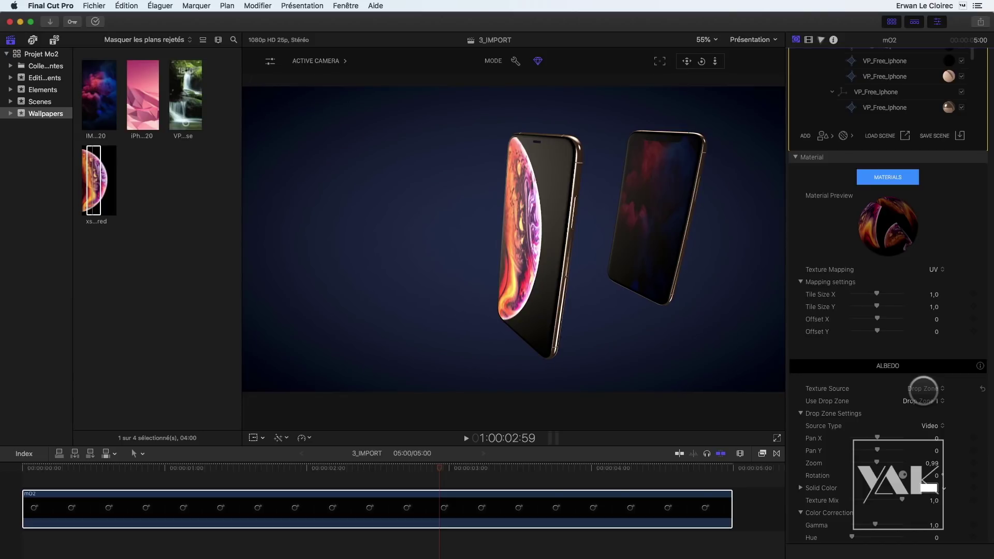
{"action": "left_click_drag", "start_coordinate": [701, 61], "coordinate": [759, 61]}
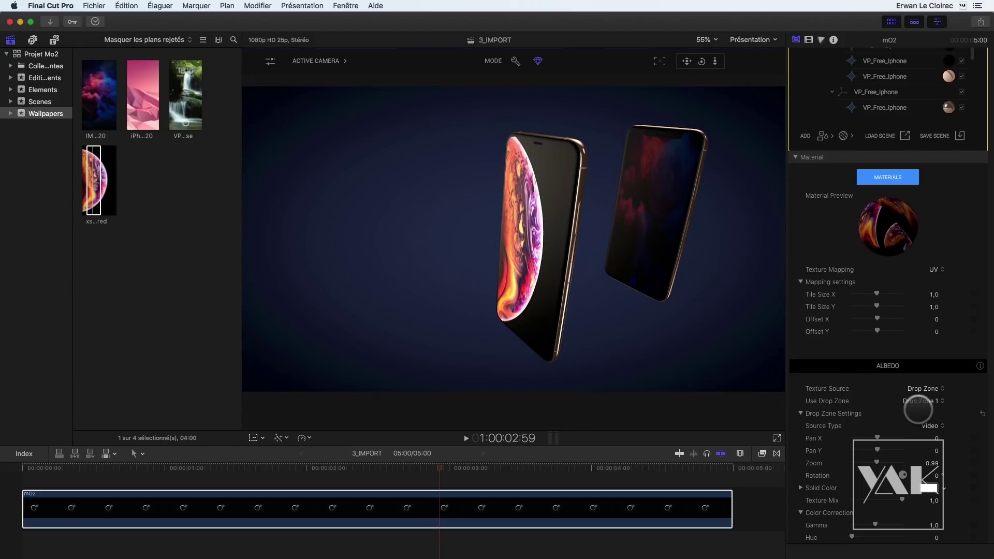
{"action": "left_click", "coordinate": [921, 401]}
{"action": "left_click", "coordinate": [920, 420]}
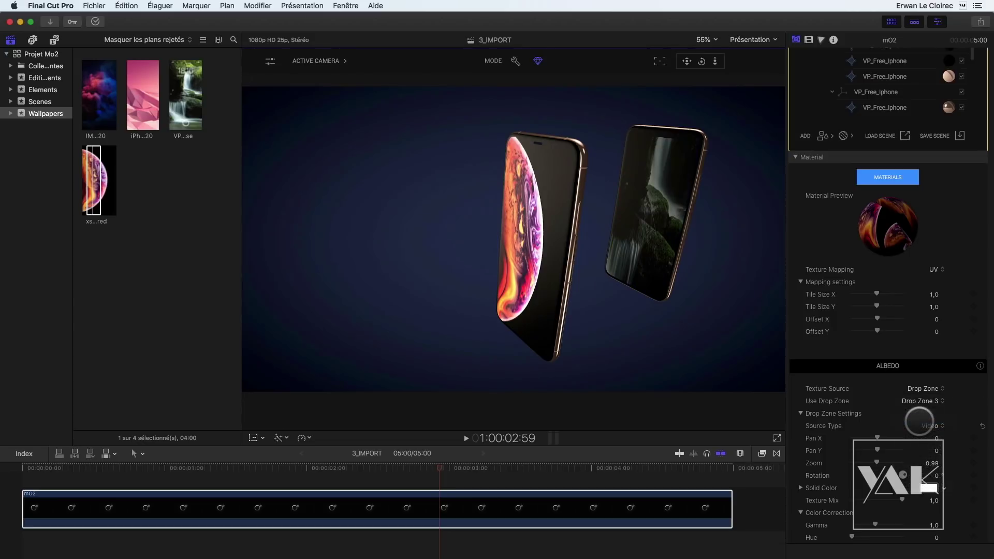
{"action": "left_click", "coordinate": [926, 401]}
{"action": "left_click", "coordinate": [921, 392]}
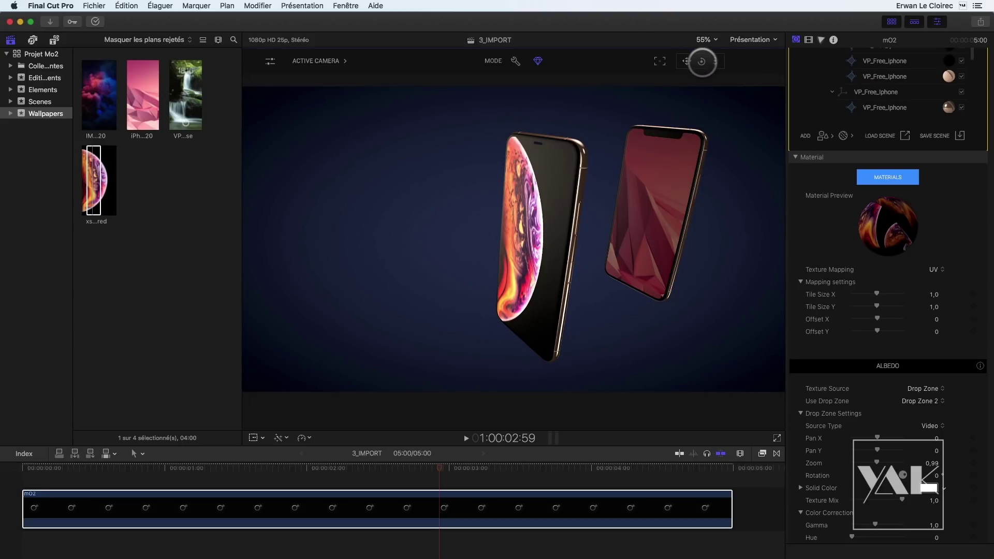
{"action": "left_click_drag", "start_coordinate": [702, 62], "coordinate": [870, 67]}
{"action": "scroll", "coordinate": [863, 117], "scroll_direction": "up", "scroll_amount": 3}
{"action": "scroll", "coordinate": [823, 83], "scroll_direction": "down", "scroll_amount": 2}
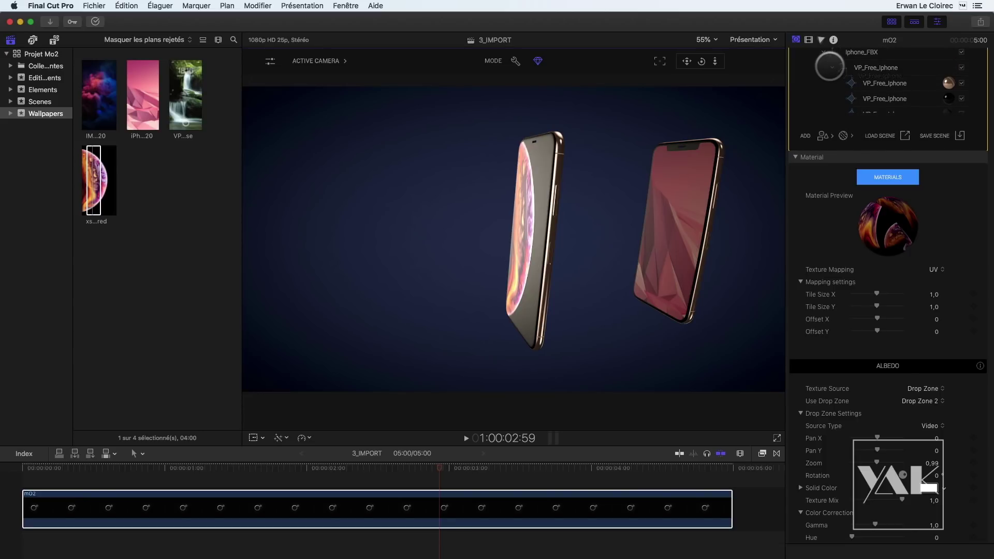
- Delete the VP_Free_Iphone group of the pink-wallpaper phone from the scene and collapse the Iphone_FBX group
{"action": "left_click", "coordinate": [876, 67]}
{"action": "right_click", "coordinate": [877, 67]}
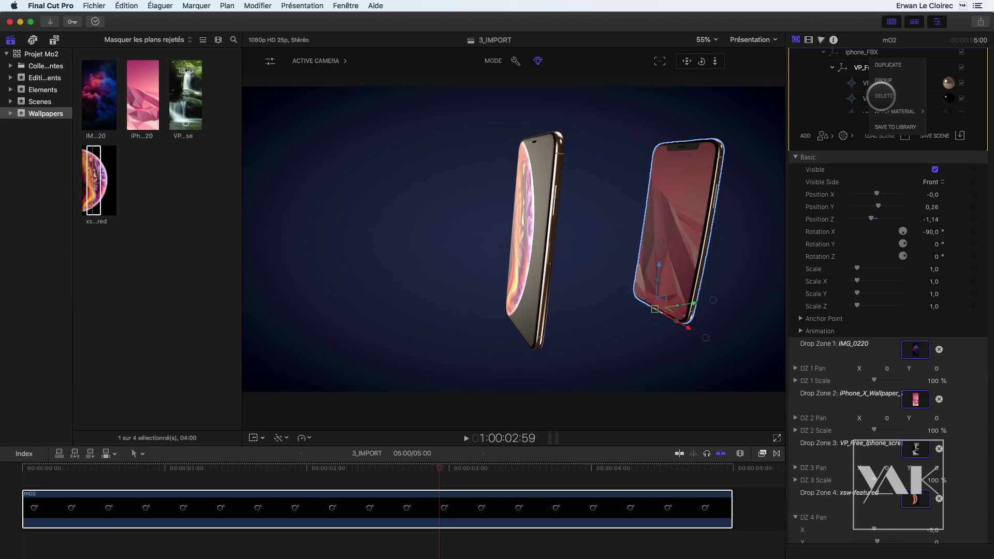
{"action": "left_click", "coordinate": [883, 96]}
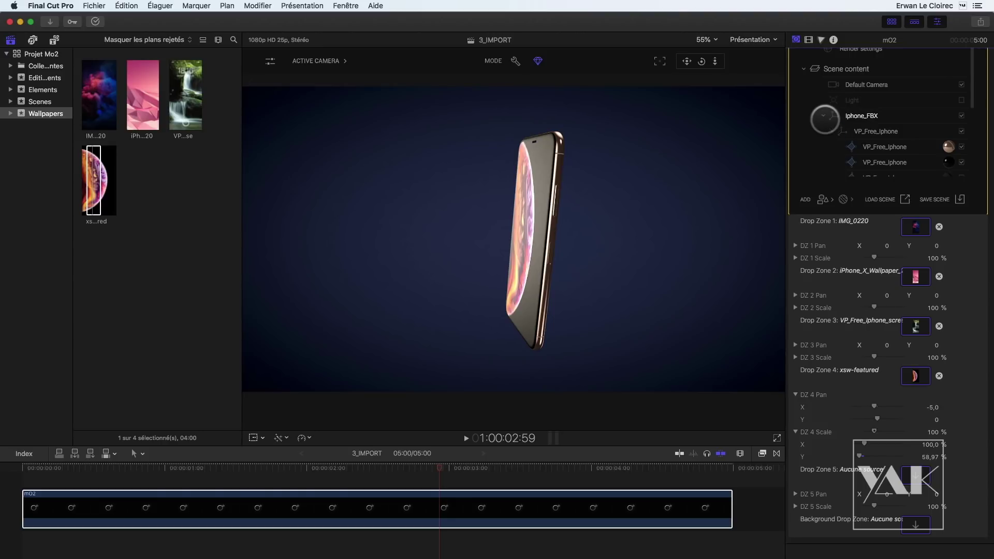
{"action": "left_click", "coordinate": [824, 116]}
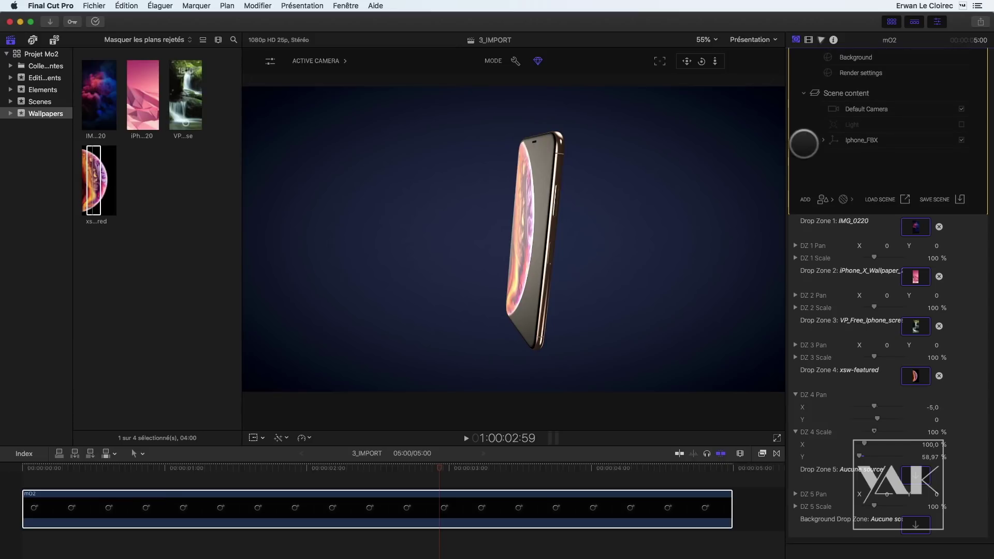
- Set the scene environment's horizontal offset to -28° and orbit the camera around the phone at the start of the clip
{"action": "scroll", "coordinate": [804, 143], "scroll_direction": "up", "scroll_amount": 2}
{"action": "left_click", "coordinate": [847, 81]}
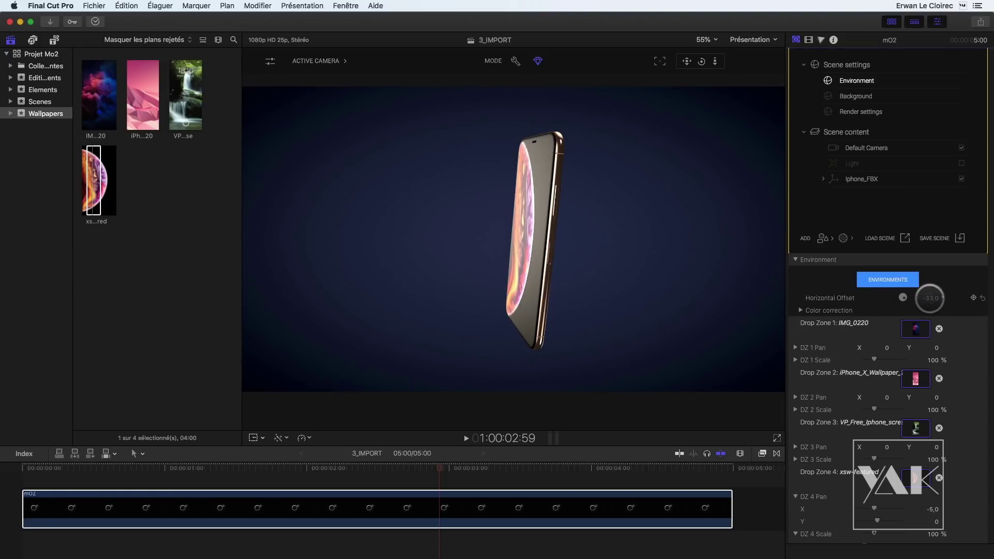
{"action": "mouse_move", "coordinate": [931, 298]}
{"action": "left_mouse_down"}
{"action": "mouse_move", "coordinate": [953, 299]}
{"action": "mouse_move", "coordinate": [930, 298]}
{"action": "left_mouse_up"}
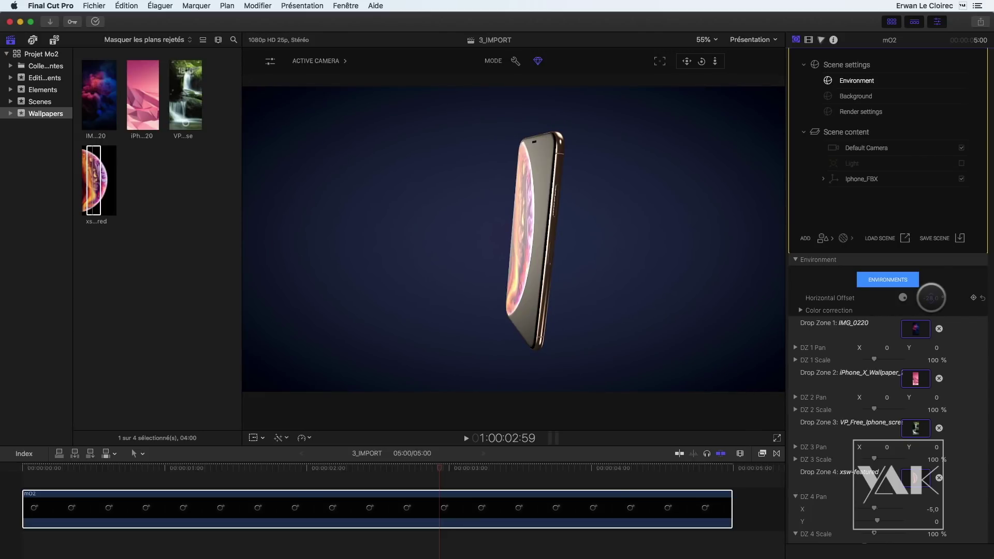
{"action": "left_click_drag", "start_coordinate": [301, 465], "coordinate": [2, 460]}
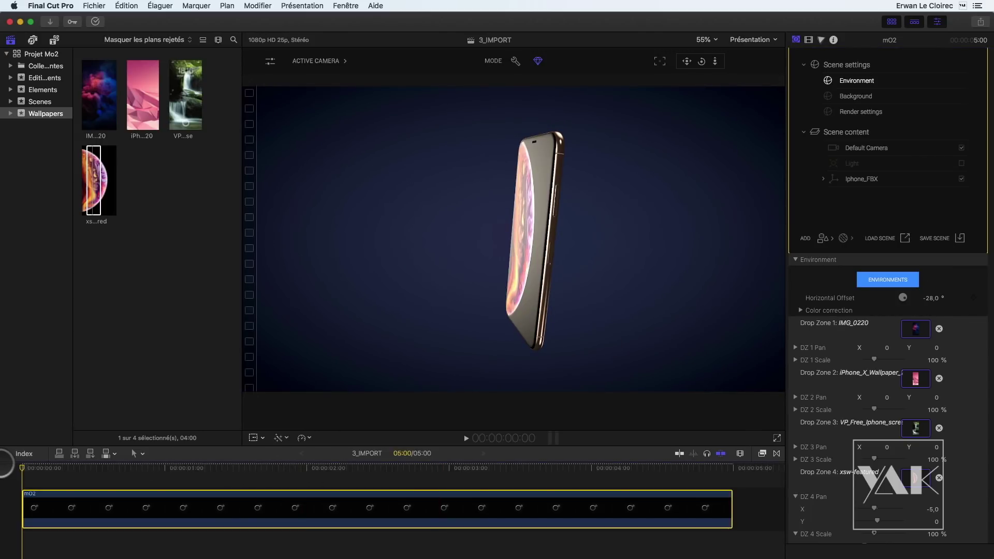
{"action": "left_click", "coordinate": [701, 62]}
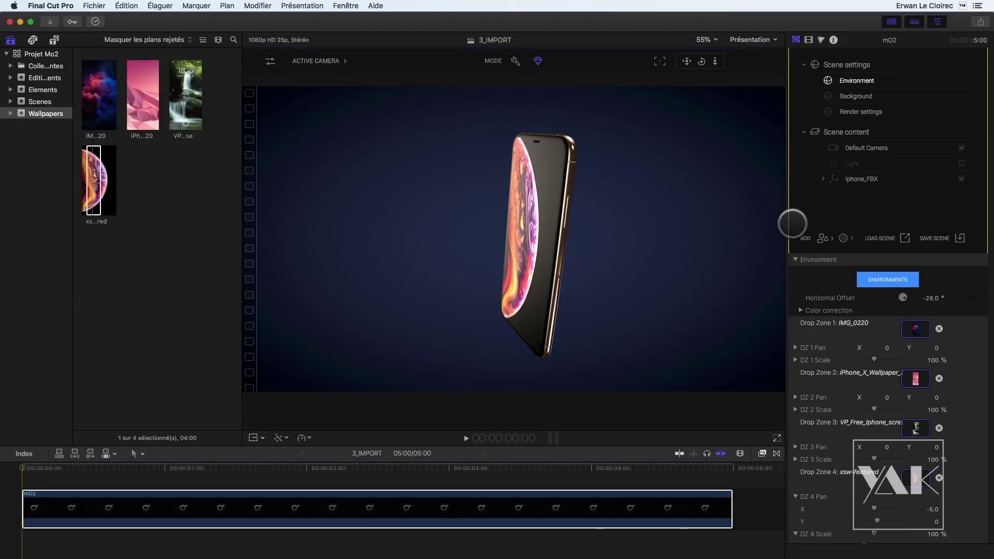
- Apply the Vertical Blinks map from the Sharp category of the environment library to the scene
{"action": "left_click", "coordinate": [888, 280]}
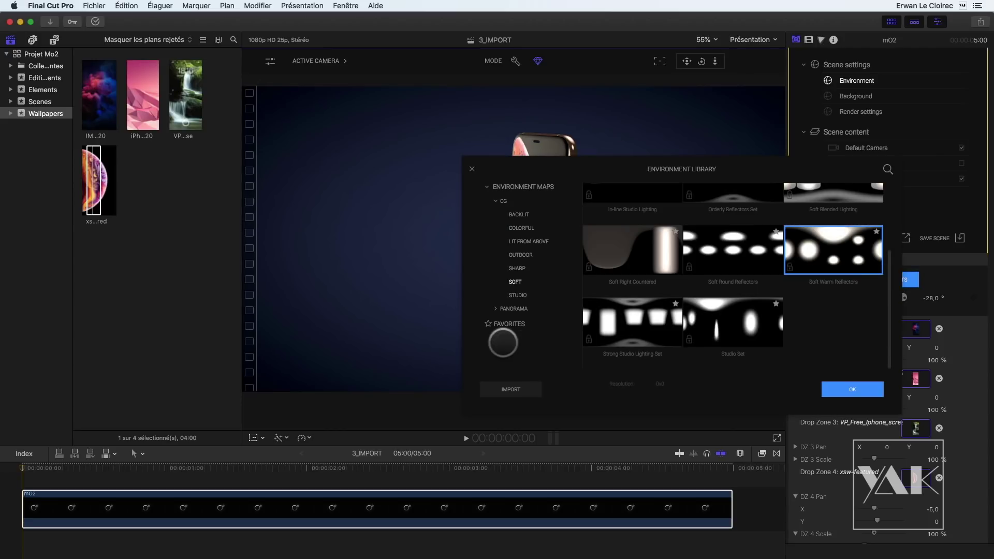
{"action": "left_click", "coordinate": [516, 268]}
{"action": "left_click", "coordinate": [614, 316]}
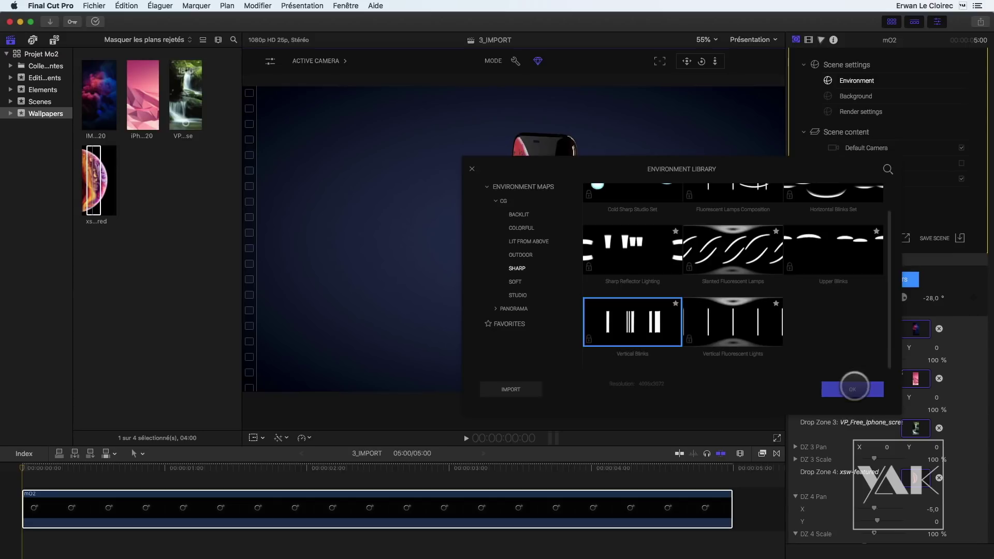
{"action": "left_click", "coordinate": [853, 389]}
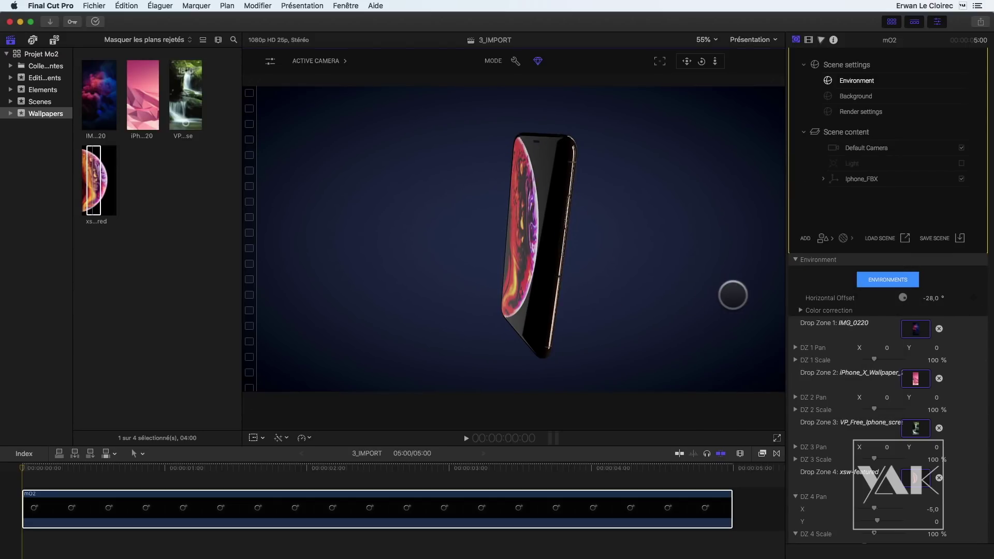
- Orbit the camera to the phone's back and adjust the environment's horizontal offset to -58.1°
{"action": "left_click_drag", "start_coordinate": [930, 302], "coordinate": [929, 299]}
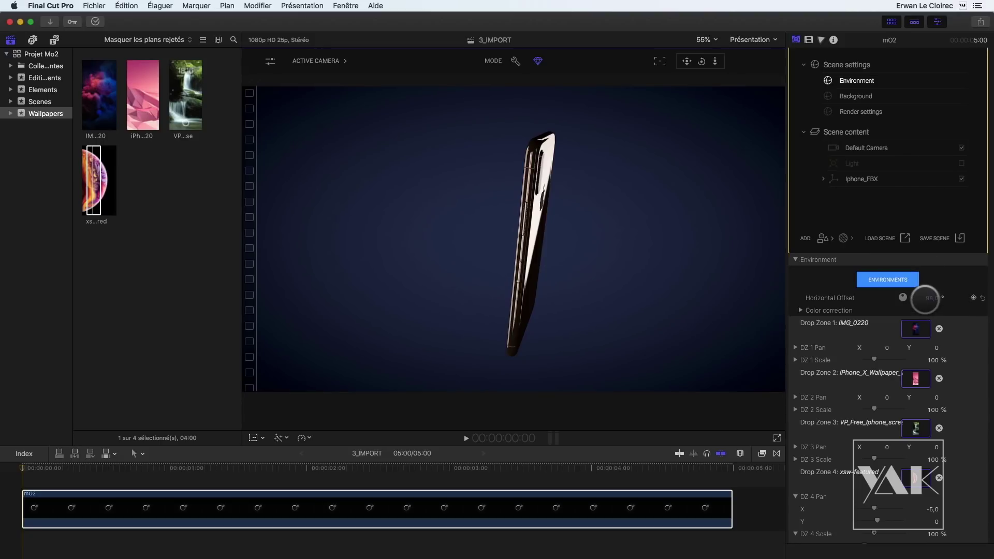
{"action": "left_click_drag", "start_coordinate": [931, 298], "coordinate": [931, 299]}
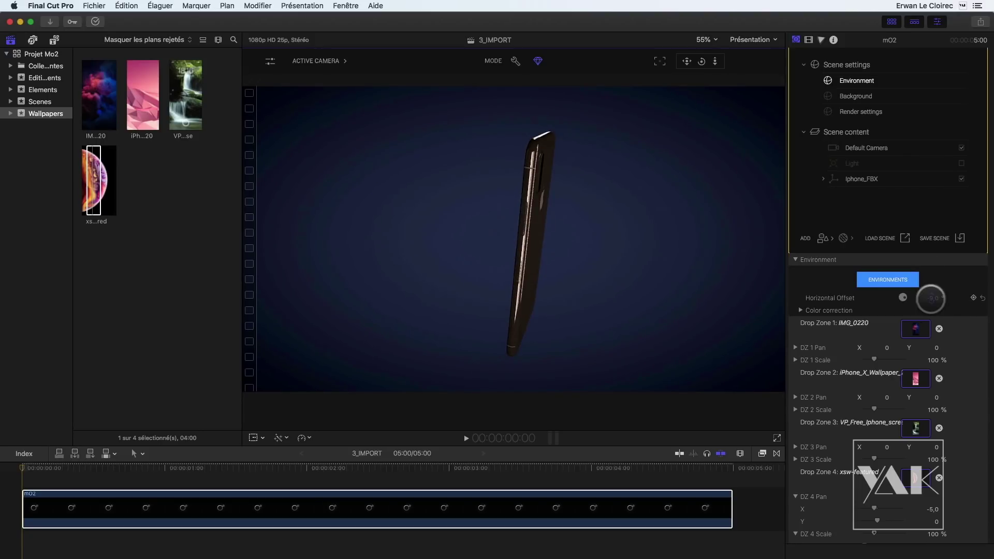
{"action": "left_click_drag", "start_coordinate": [701, 61], "coordinate": [668, 62]}
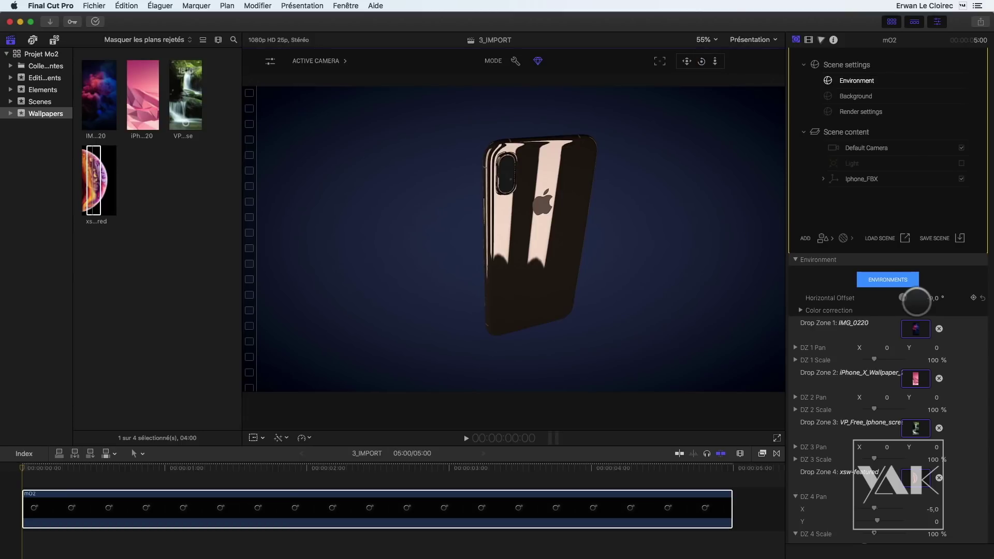
{"action": "left_click_drag", "start_coordinate": [930, 298], "coordinate": [932, 300]}
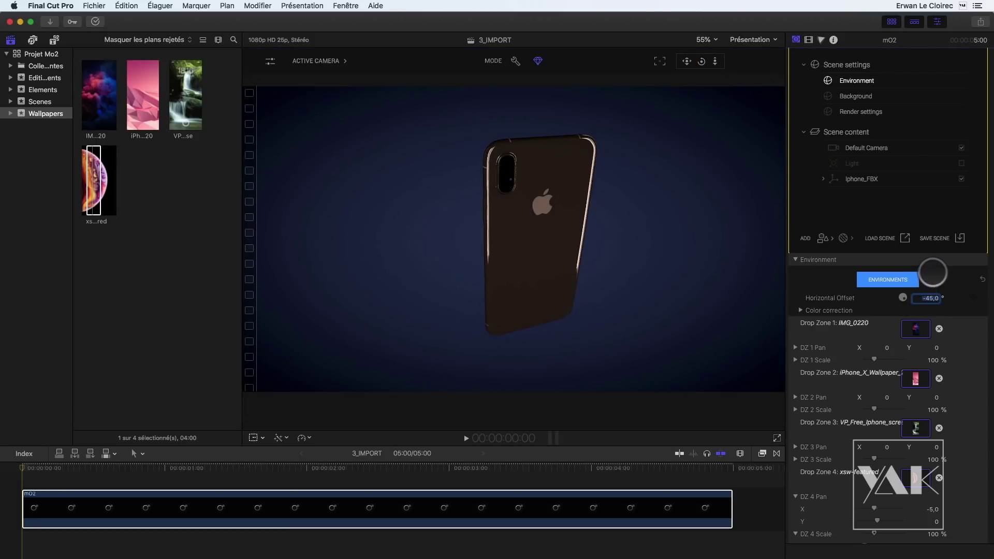
{"action": "left_click_drag", "start_coordinate": [930, 300], "coordinate": [906, 304]}
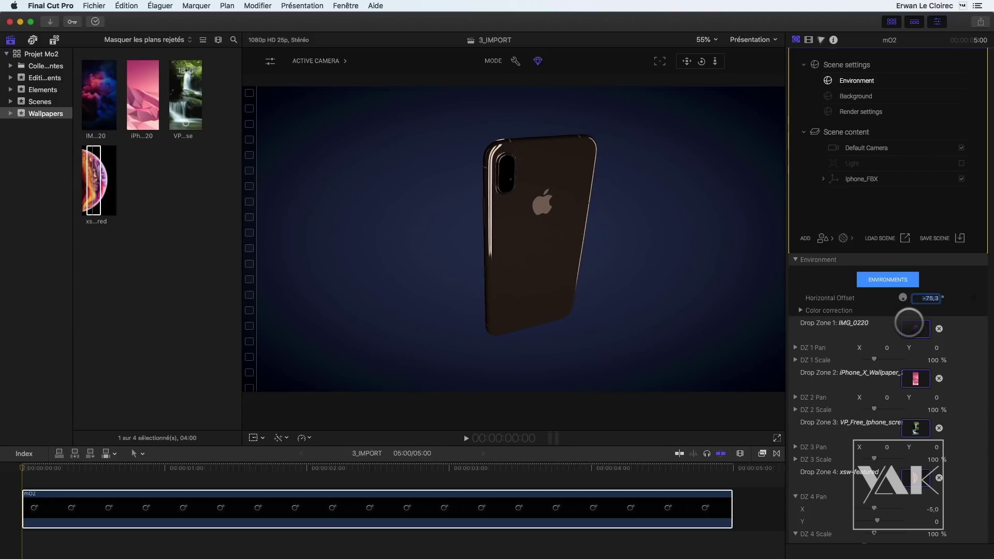
{"action": "left_click_drag", "start_coordinate": [903, 298], "coordinate": [903, 297]}
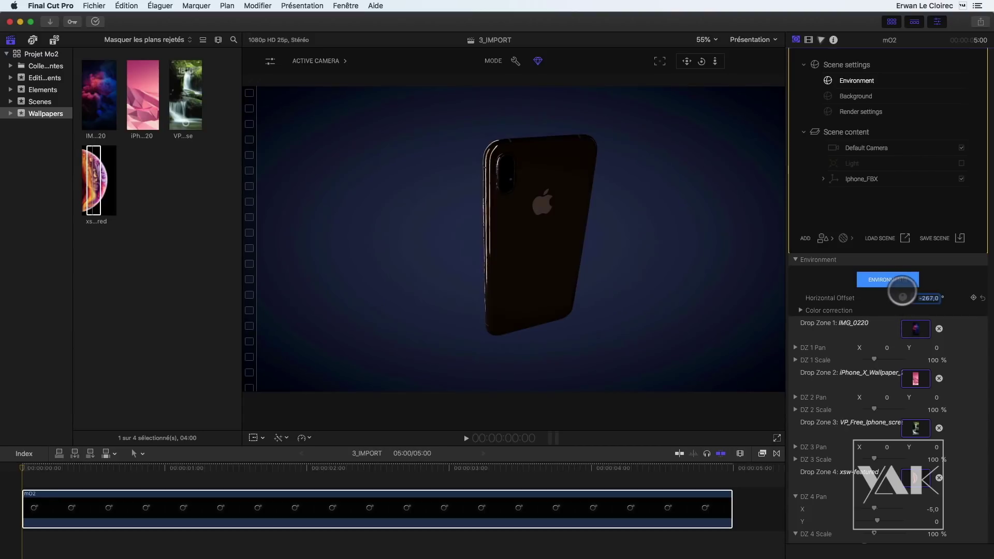
{"action": "left_click_drag", "start_coordinate": [900, 262], "coordinate": [904, 298]}
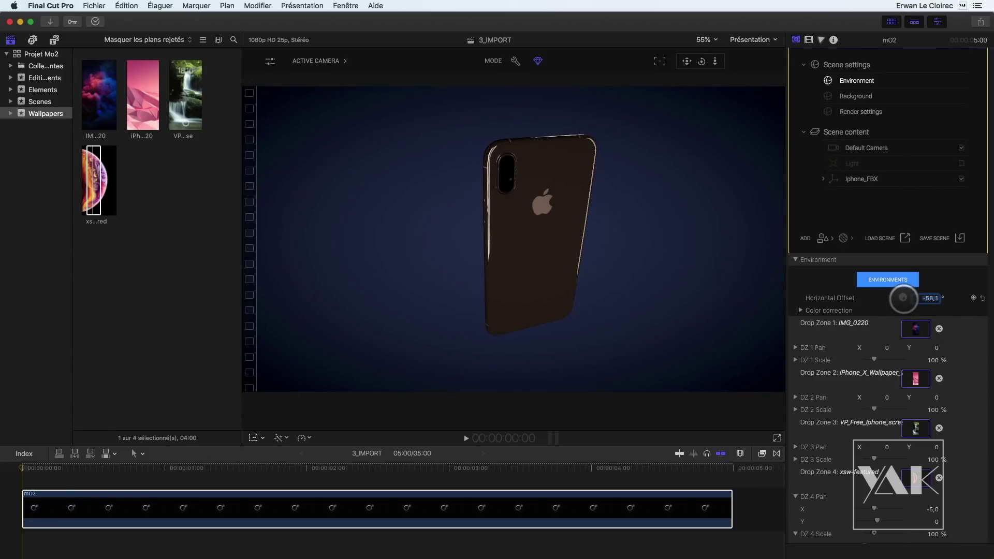
- Frame a close-up of the phone's upper edge with the camera and set the environment's horizontal offset to -45.1°
{"action": "left_click_drag", "start_coordinate": [715, 61], "coordinate": [697, 47]}
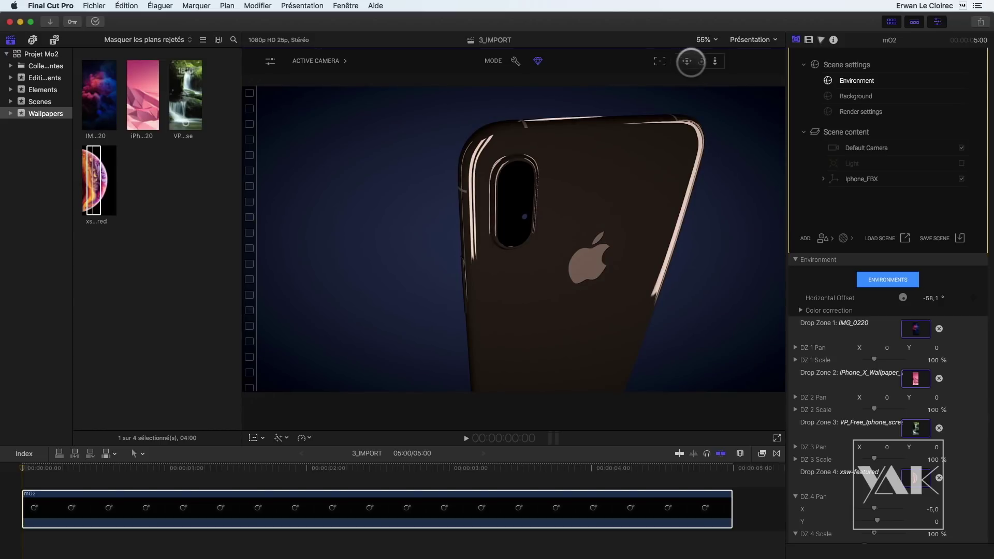
{"action": "left_click_drag", "start_coordinate": [701, 62], "coordinate": [677, 60]}
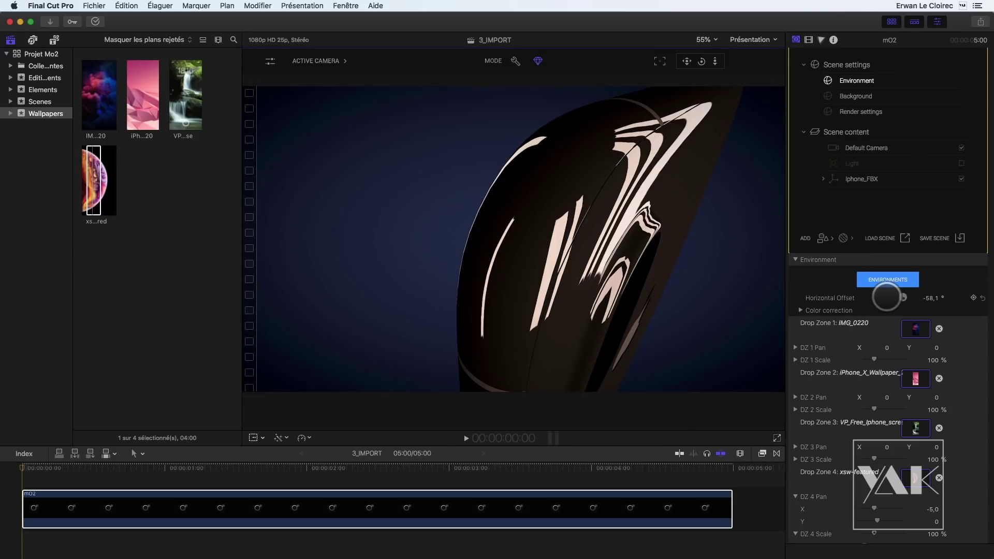
{"action": "left_click_drag", "start_coordinate": [930, 298], "coordinate": [930, 298]}
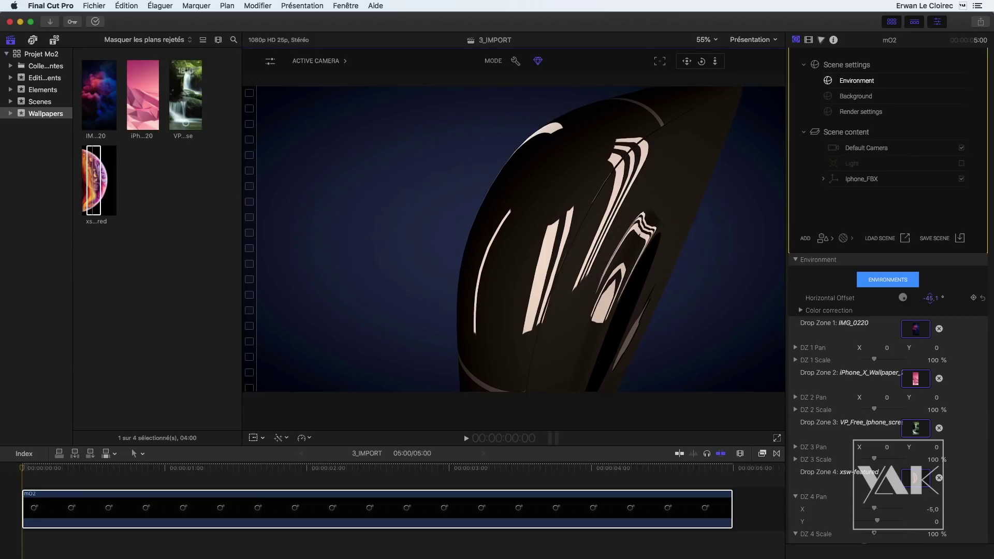
{"action": "left_click", "coordinate": [711, 65]}
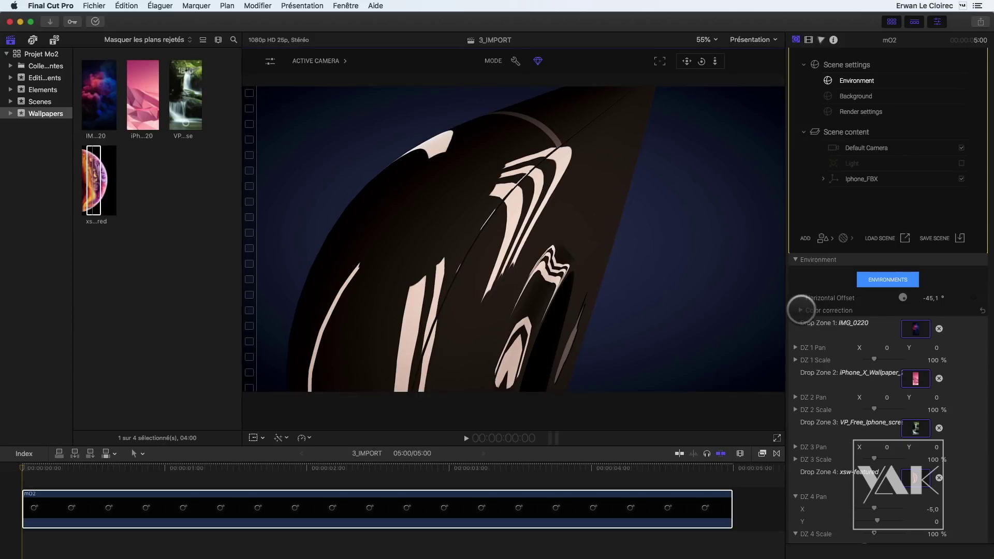
- Correct the environment's colours with gamma 1.27, saturation 0.72 and brightness 1.6
{"action": "left_click", "coordinate": [801, 311]}
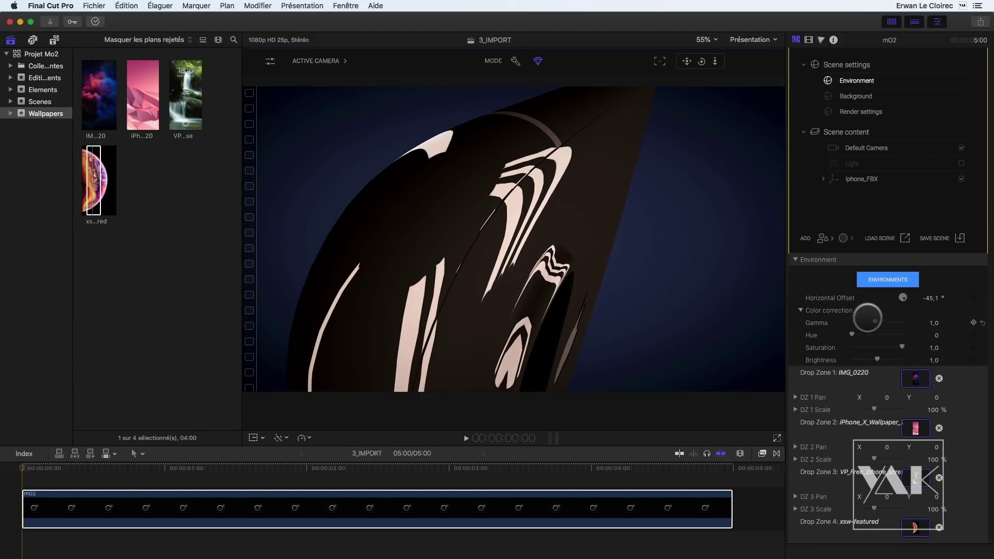
{"action": "left_click_drag", "start_coordinate": [863, 321], "coordinate": [883, 321]}
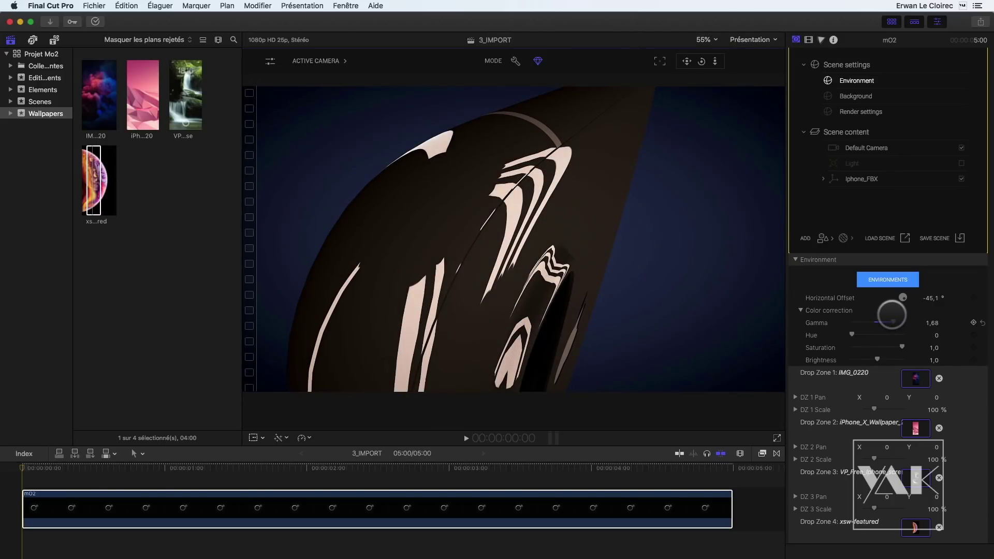
{"action": "left_click_drag", "start_coordinate": [876, 358], "coordinate": [897, 349]}
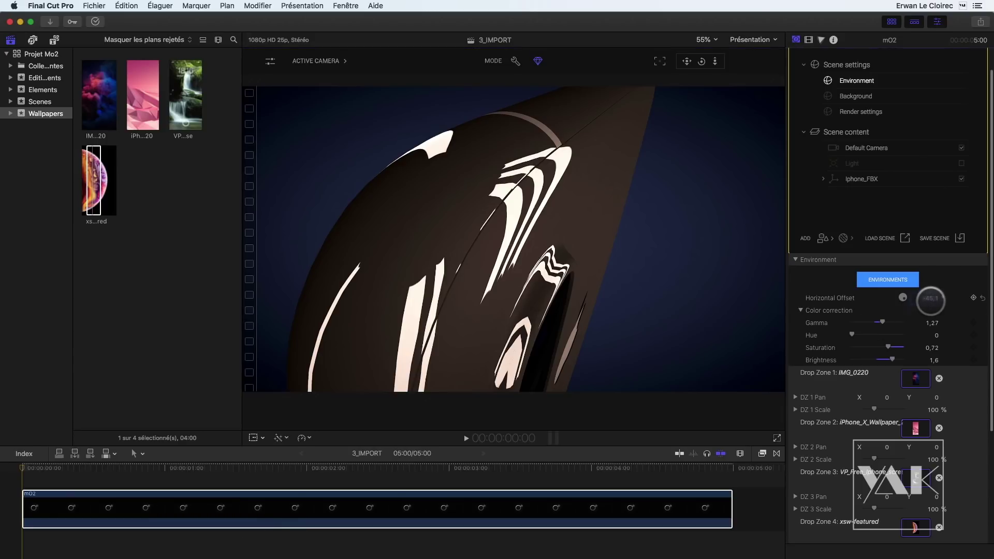
- Keyframe the environment's horizontal offset from 0° at the clip start to 720° at 4:23, and scrub through the animation
{"action": "key", "text": "Return"}
{"action": "left_click", "coordinate": [974, 298]}
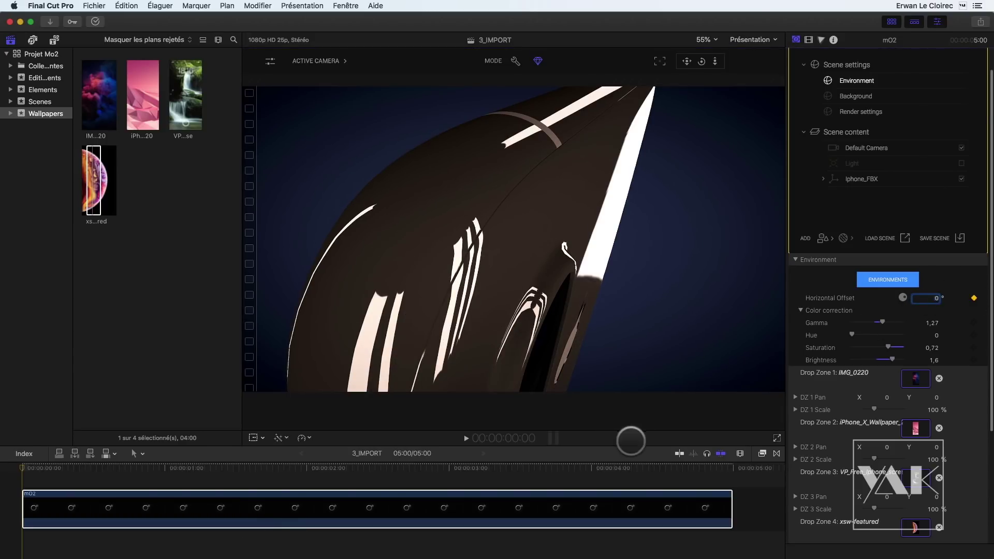
{"action": "left_click_drag", "start_coordinate": [652, 467], "coordinate": [726, 461]}
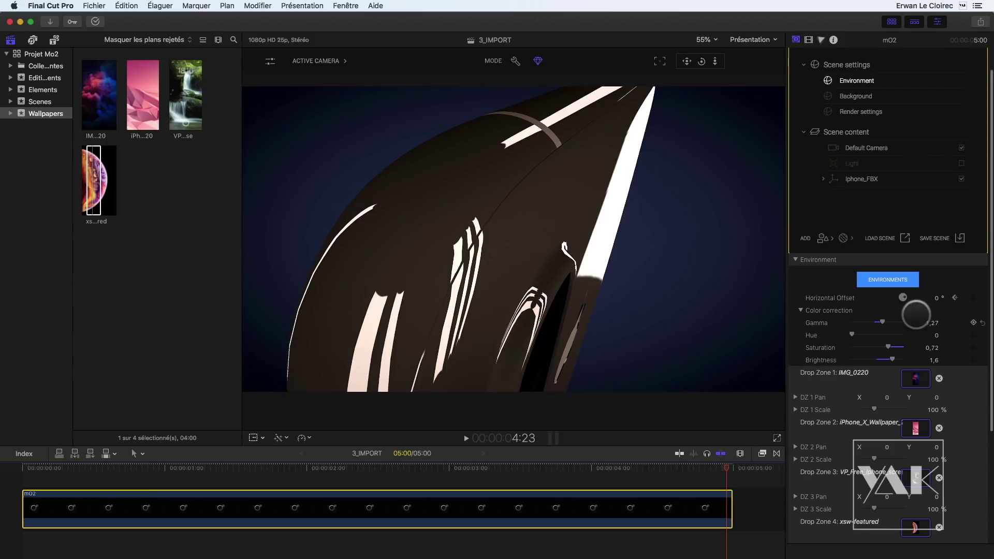
{"action": "left_click", "coordinate": [916, 299]}
{"action": "type", "text": "720"}
{"action": "key", "text": "Return"}
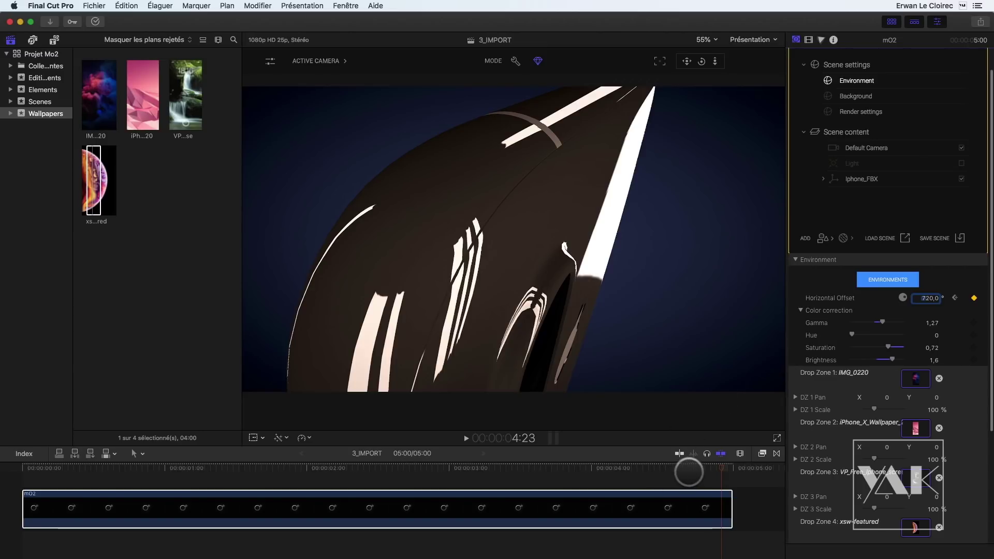
{"action": "left_click", "coordinate": [690, 470]}
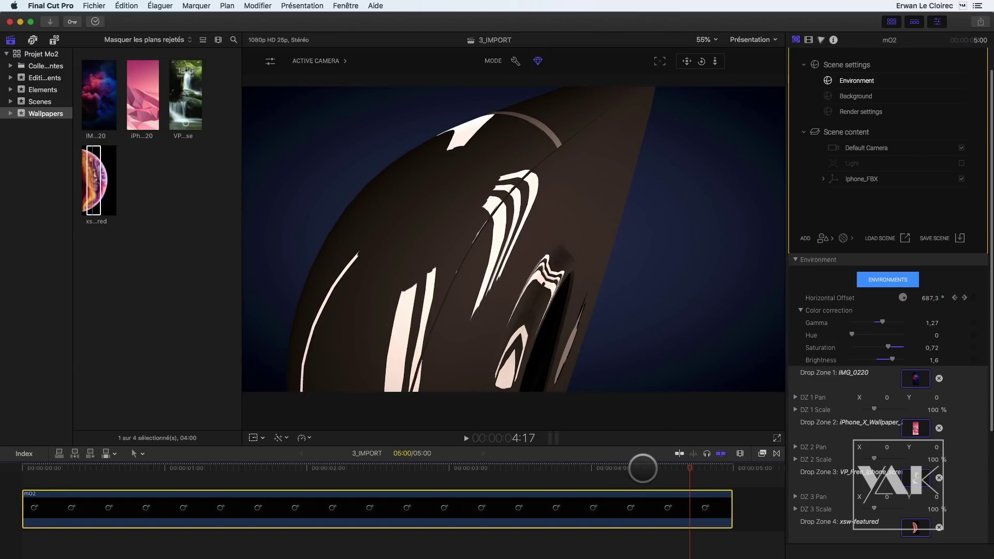
{"action": "left_click_drag", "start_coordinate": [645, 467], "coordinate": [452, 452]}
- Replace the environment with the Slanted Fluorescent Lamps map and scrub the timeline to preview the moving reflections
{"action": "left_click", "coordinate": [873, 283]}
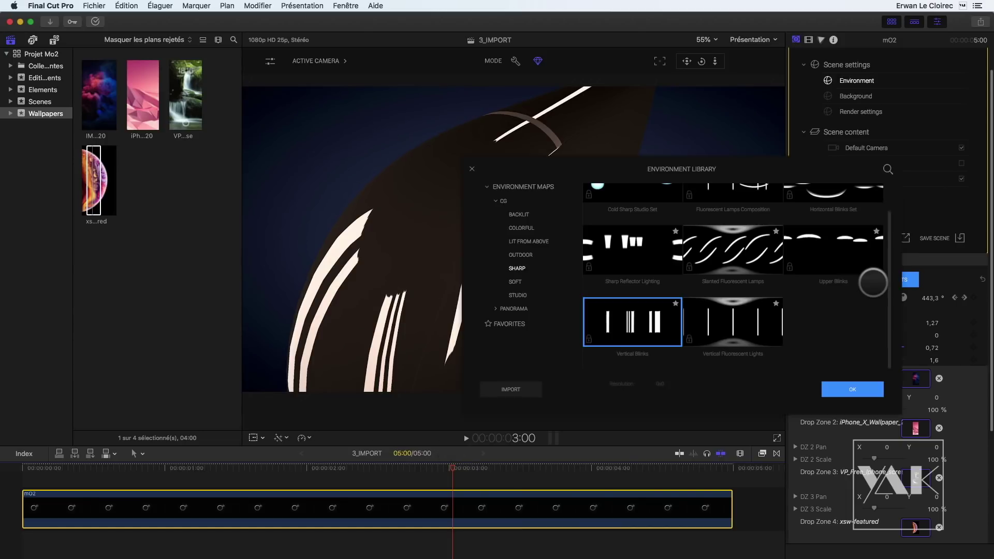
{"action": "left_click", "coordinate": [737, 252]}
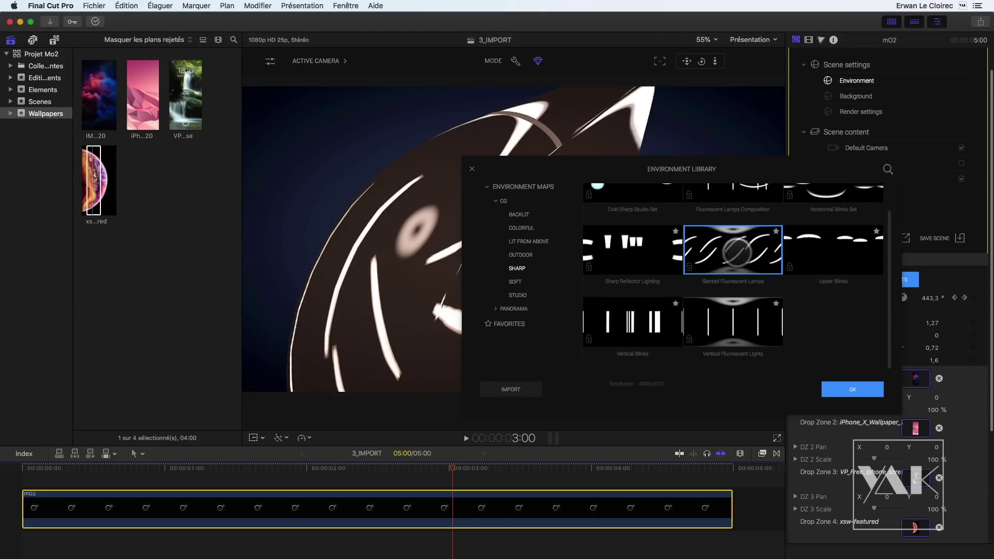
{"action": "left_click", "coordinate": [837, 384]}
{"action": "left_click_drag", "start_coordinate": [432, 470], "coordinate": [500, 469]}
- Replace the environment with the Soft Round Reflectors map from the Soft category and scrub the timeline to preview it
{"action": "left_click", "coordinate": [901, 279]}
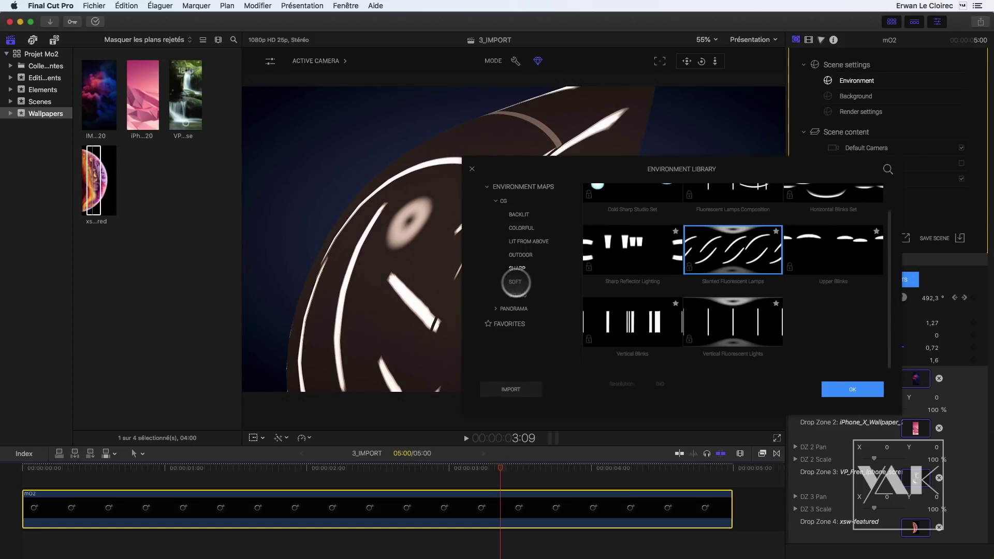
{"action": "left_click", "coordinate": [517, 282]}
{"action": "left_click", "coordinate": [729, 317]}
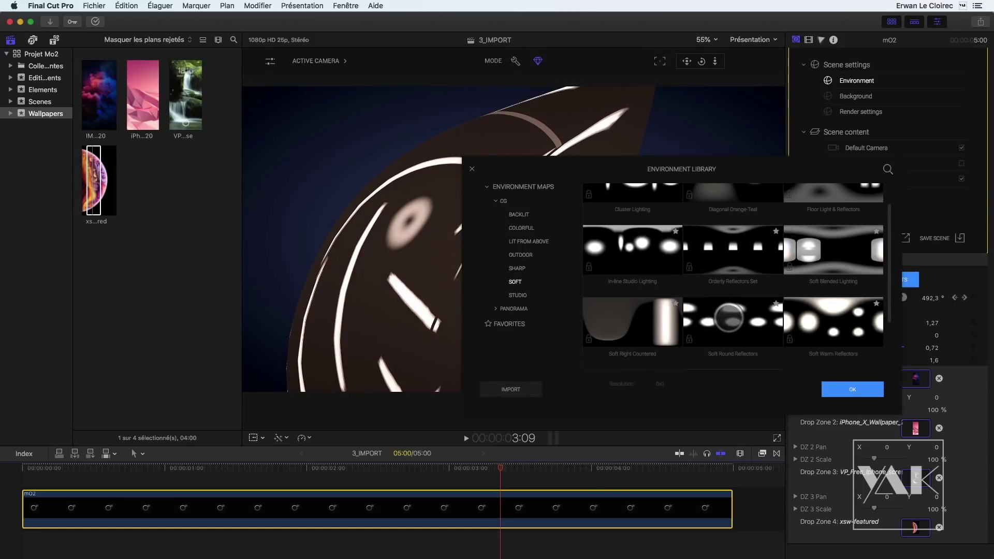
{"action": "left_click", "coordinate": [860, 389]}
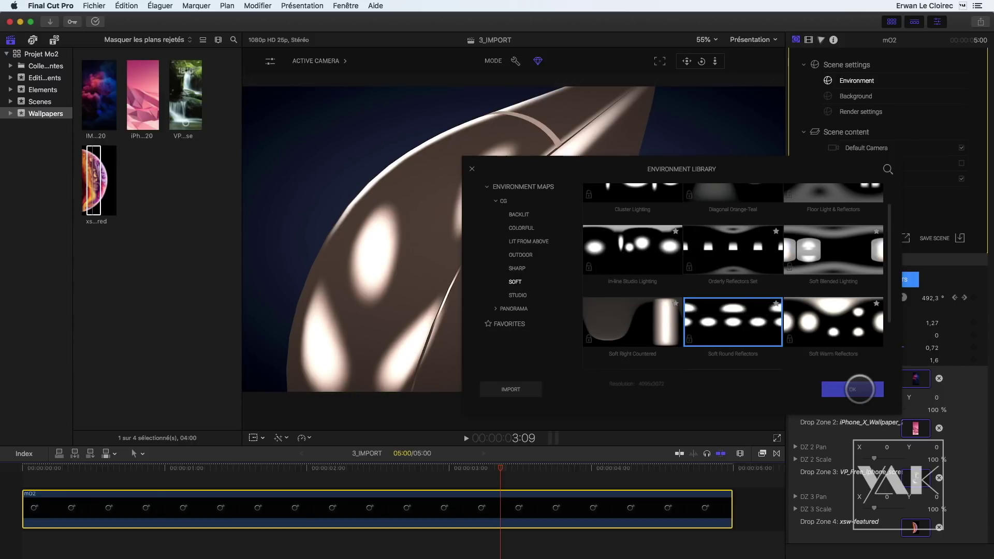
{"action": "left_click_drag", "start_coordinate": [477, 469], "coordinate": [515, 436]}
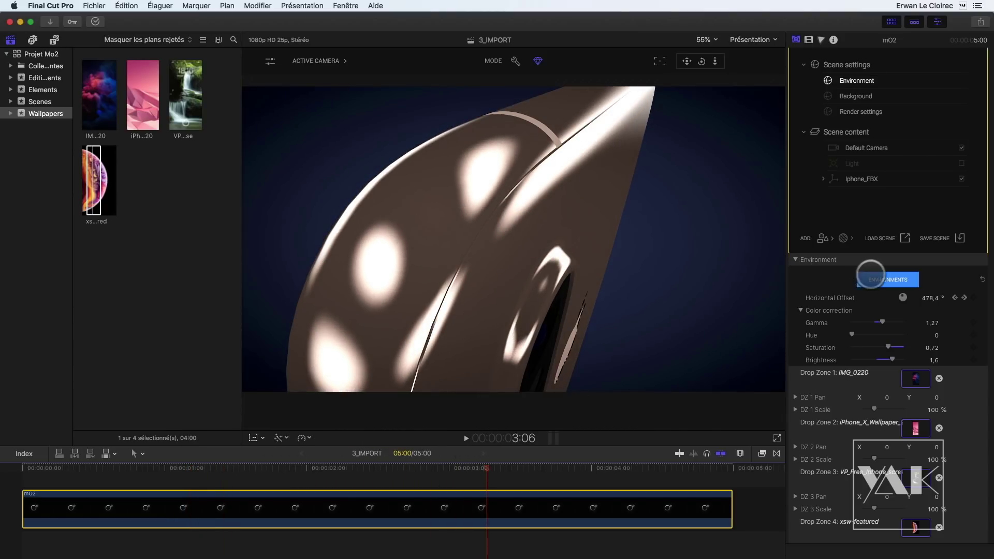
- Replace the environment with the Orderly Reflectors Set map from the Soft category and scrub the timeline to preview the reflections
{"action": "left_click", "coordinate": [889, 280]}
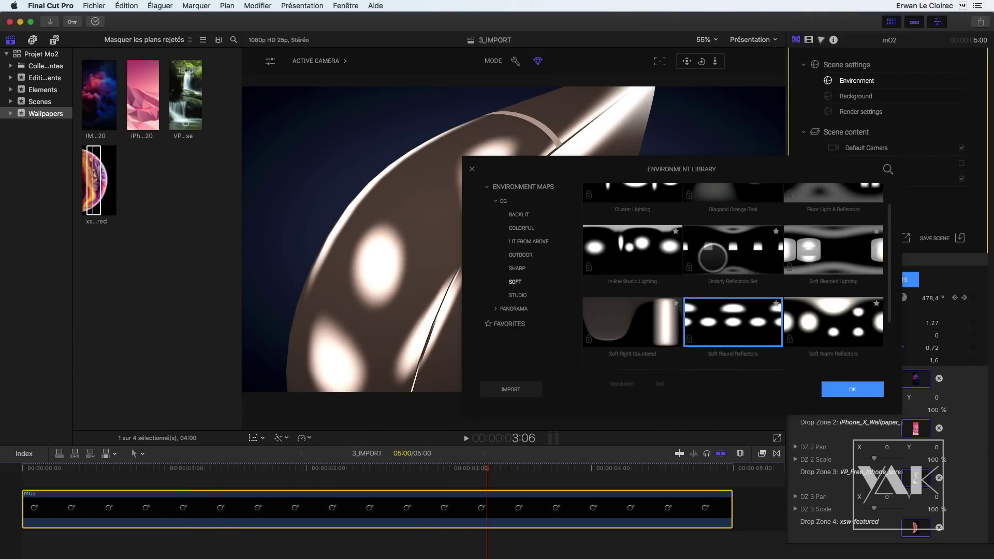
{"action": "left_click", "coordinate": [713, 257]}
{"action": "left_click", "coordinate": [857, 391]}
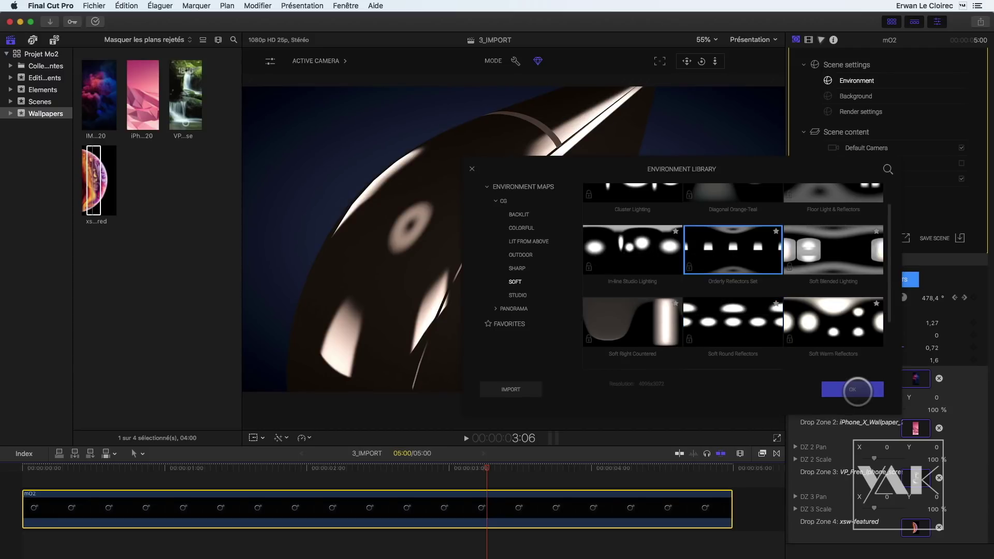
{"action": "left_click", "coordinate": [420, 467]}
{"action": "left_click_drag", "start_coordinate": [398, 468], "coordinate": [430, 441]}
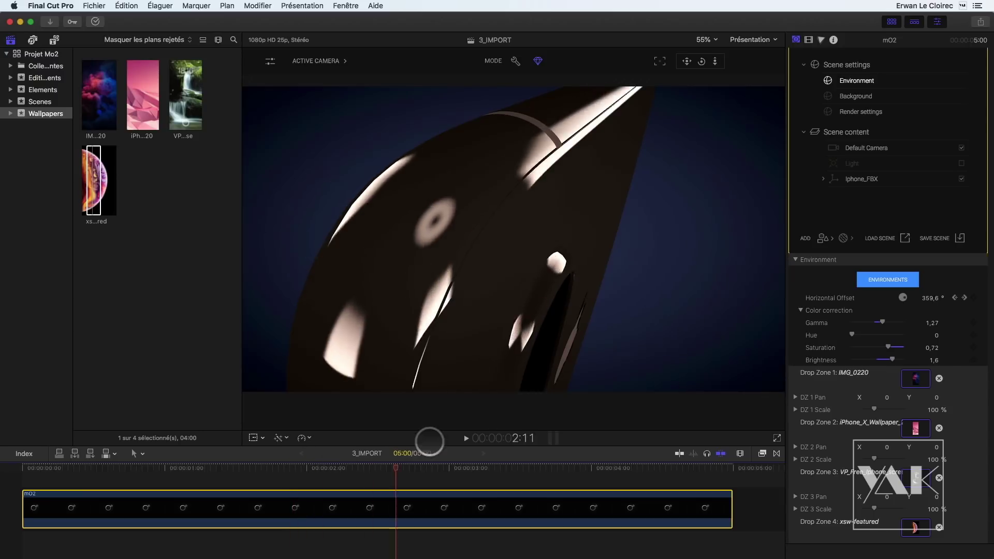
- Raise the illuminance intensity of the phone screen's wallpaper material to 4.49
{"action": "scroll", "coordinate": [887, 195], "scroll_direction": "down", "scroll_amount": 3}
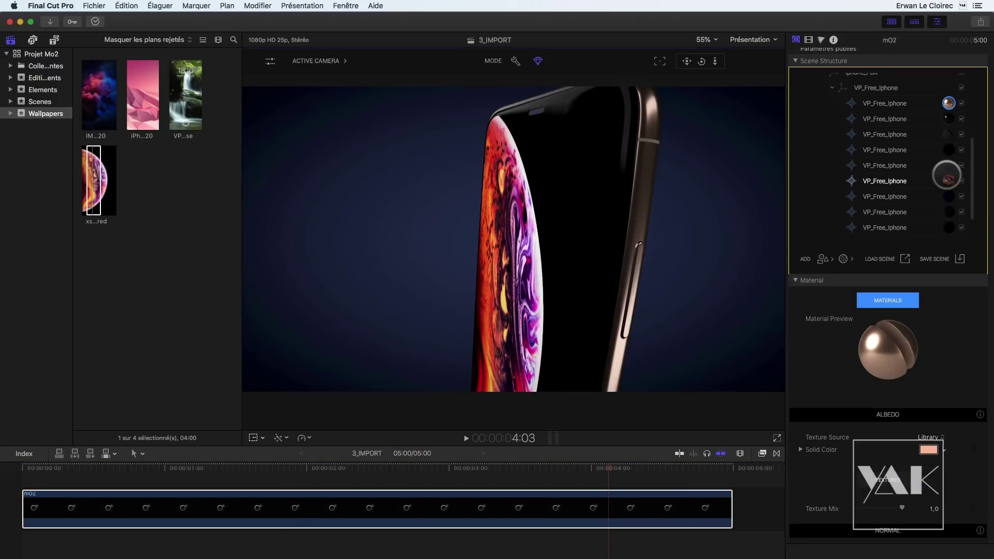
{"action": "left_click", "coordinate": [948, 179]}
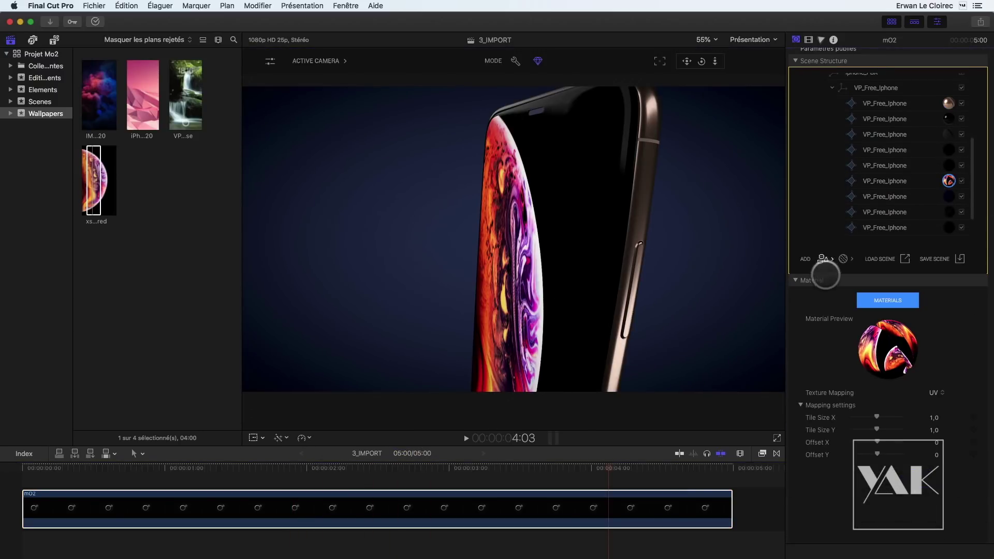
{"action": "scroll", "coordinate": [827, 357], "scroll_direction": "down", "scroll_amount": 15}
{"action": "scroll", "coordinate": [826, 357], "scroll_direction": "down", "scroll_amount": 10}
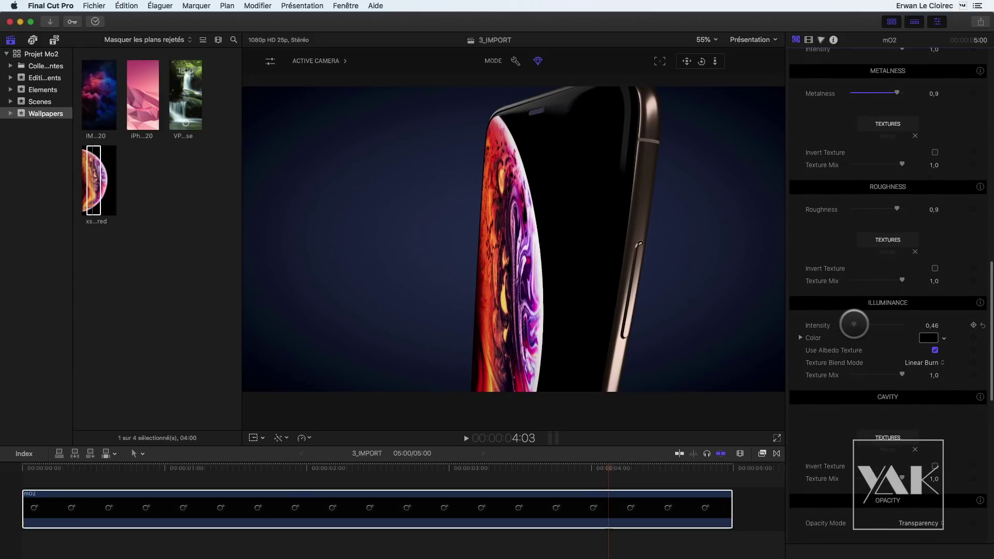
{"action": "left_click_drag", "start_coordinate": [854, 324], "coordinate": [871, 324]}
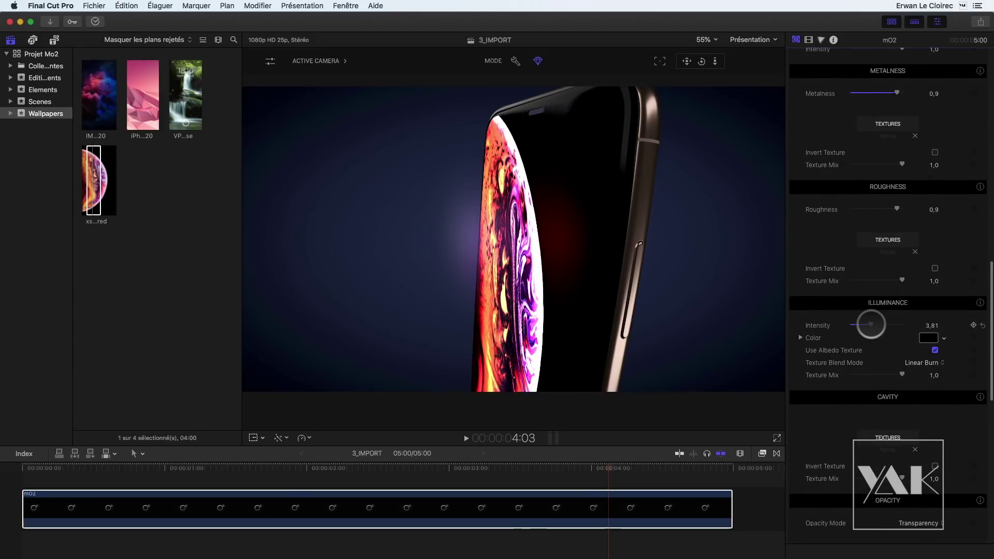
- Add a slight bloom to the camera and orbit it to show more of the phone's glowing screen
{"action": "left_click", "coordinate": [270, 61]}
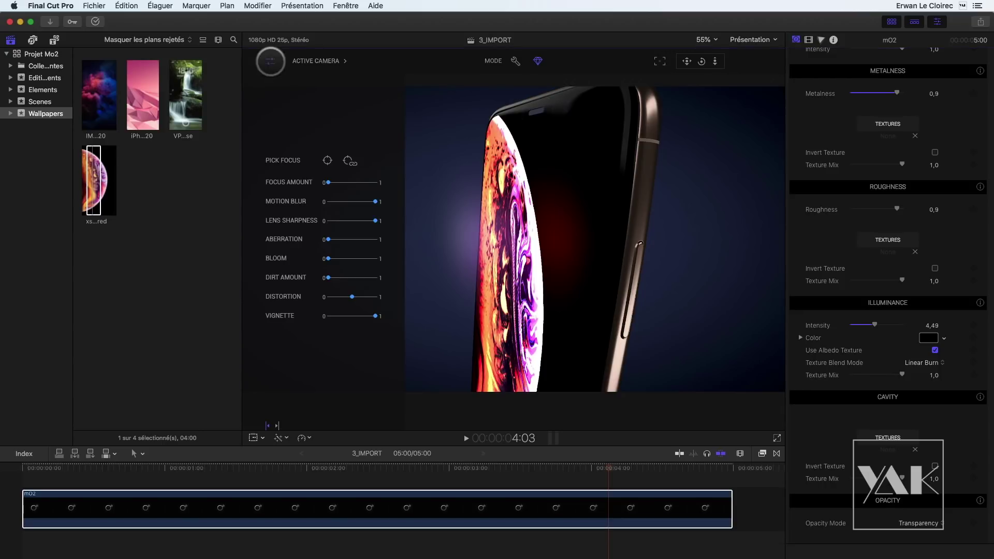
{"action": "left_click_drag", "start_coordinate": [330, 259], "coordinate": [329, 258]}
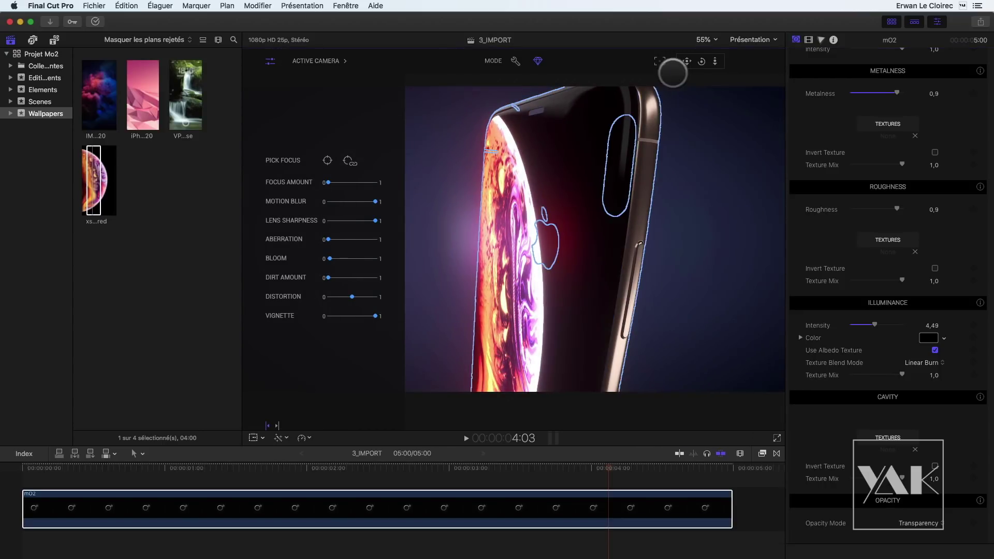
{"action": "left_click_drag", "start_coordinate": [702, 61], "coordinate": [764, 61]}
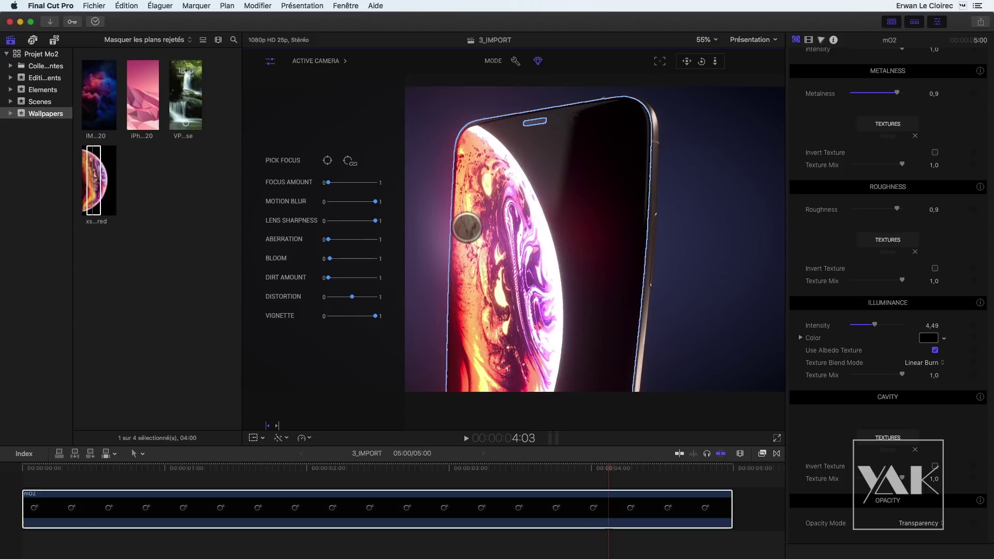
- Set the background gradient's inner color to 11% gray and its outer color to black
{"action": "scroll", "coordinate": [827, 150], "scroll_direction": "up", "scroll_amount": 15}
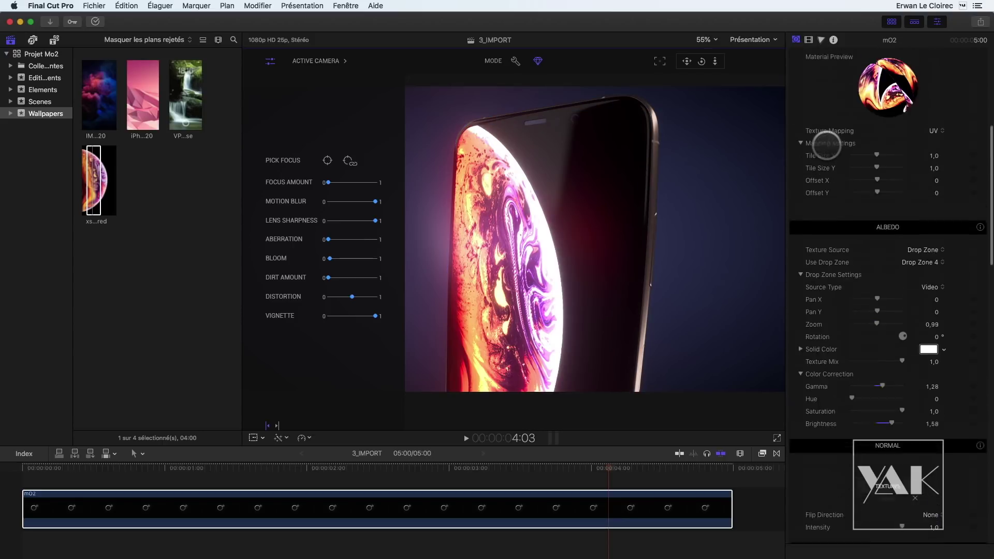
{"action": "scroll", "coordinate": [808, 184], "scroll_direction": "up", "scroll_amount": 5}
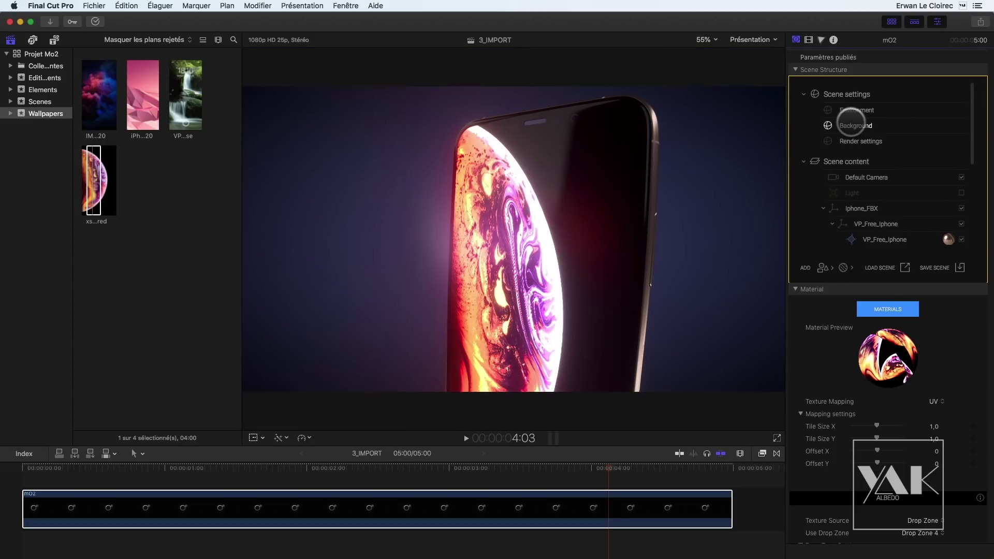
{"action": "left_click", "coordinate": [852, 125]}
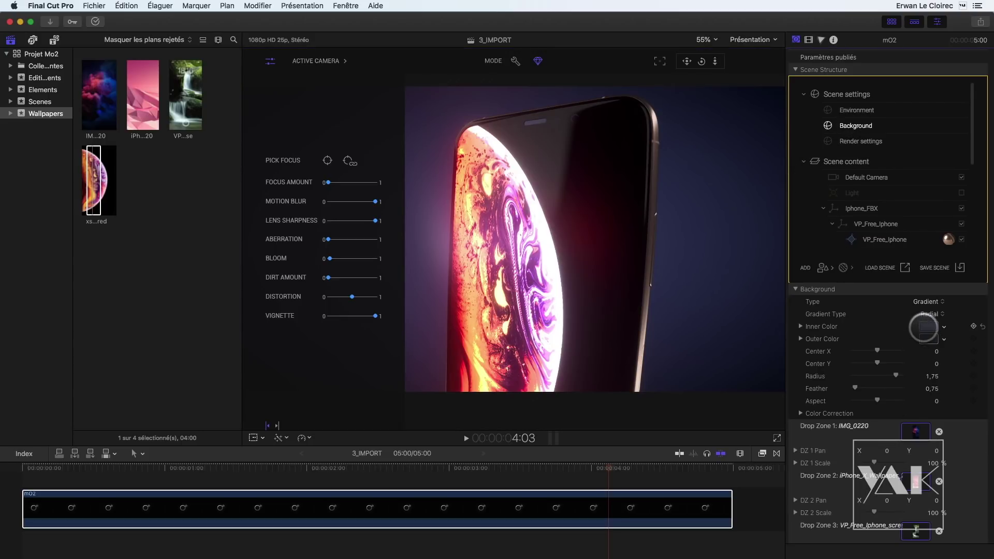
{"action": "left_click", "coordinate": [925, 326]}
{"action": "left_click", "coordinate": [665, 306]}
{"action": "left_click_drag", "start_coordinate": [664, 306], "coordinate": [664, 307]}
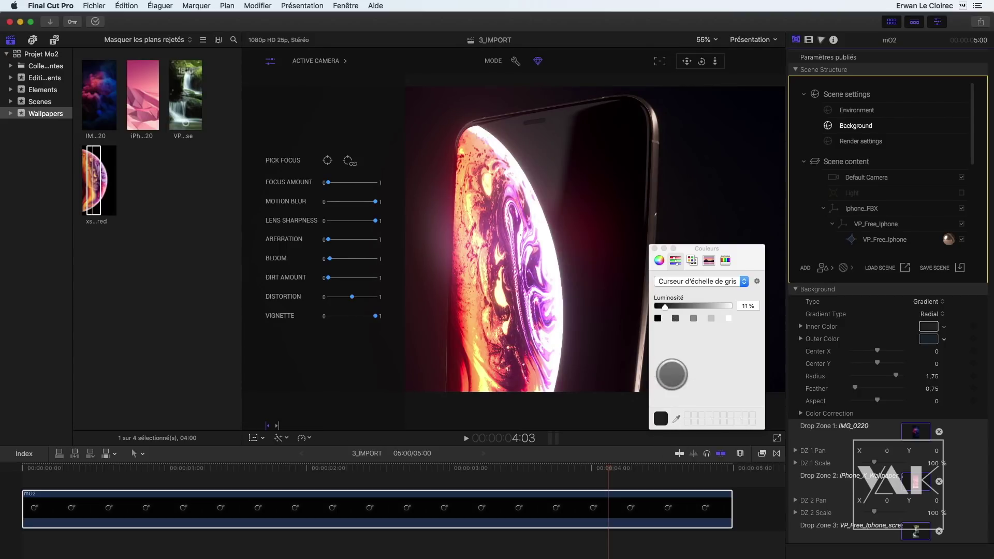
{"action": "left_click", "coordinate": [655, 248]}
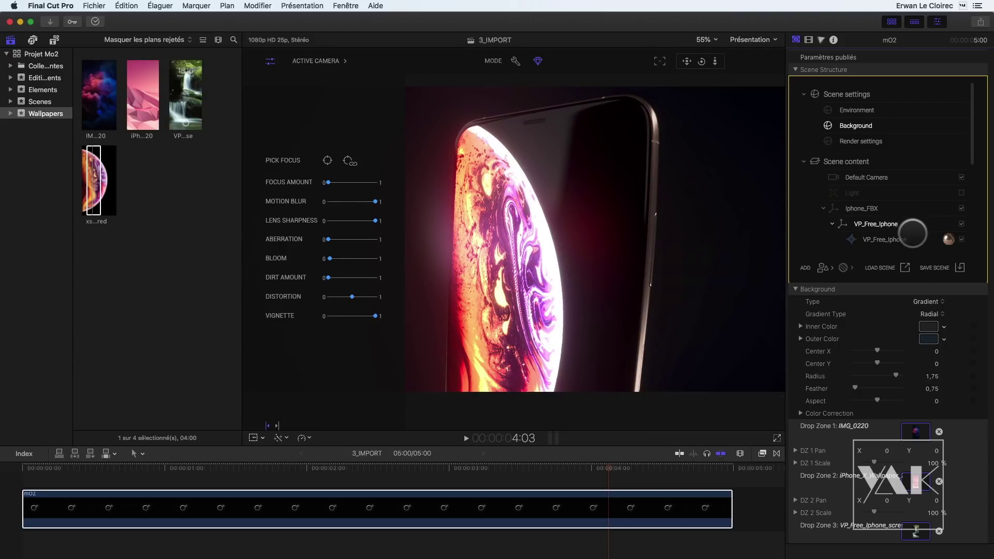
{"action": "left_click", "coordinate": [929, 339]}
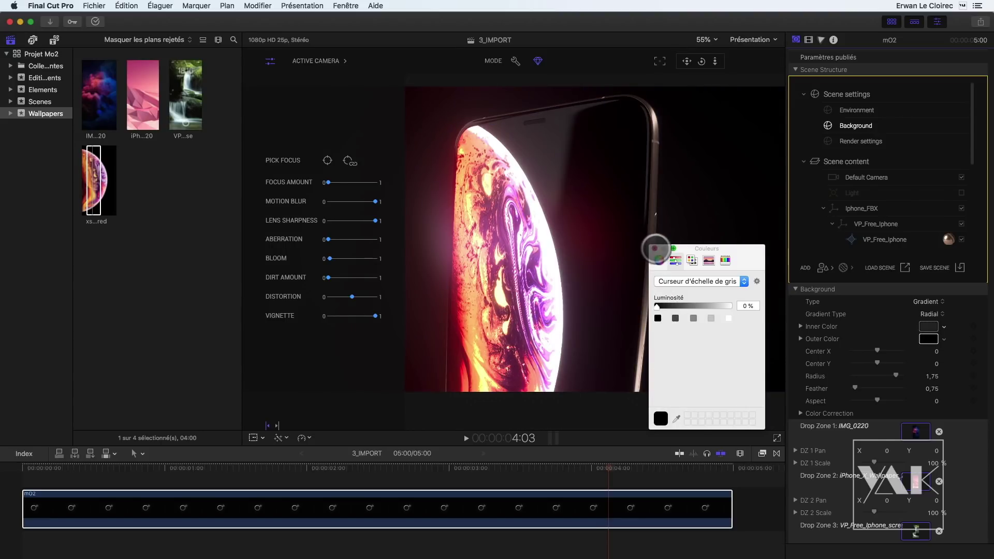
{"action": "left_click", "coordinate": [655, 249]}
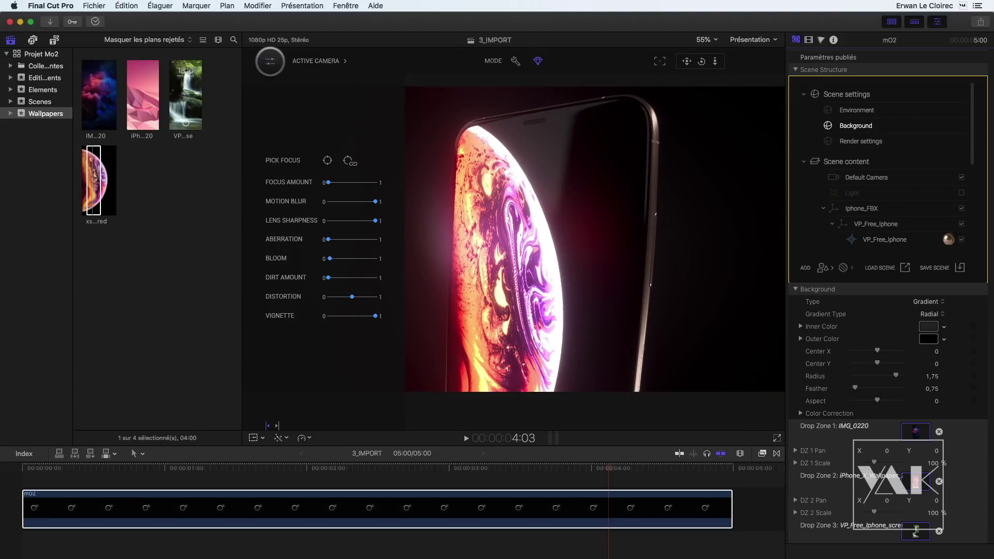
- Hide the camera adjustments, orbit to inspect the phone's glow from the side, and frame the Iphone_FBX group
{"action": "left_click", "coordinate": [270, 61]}
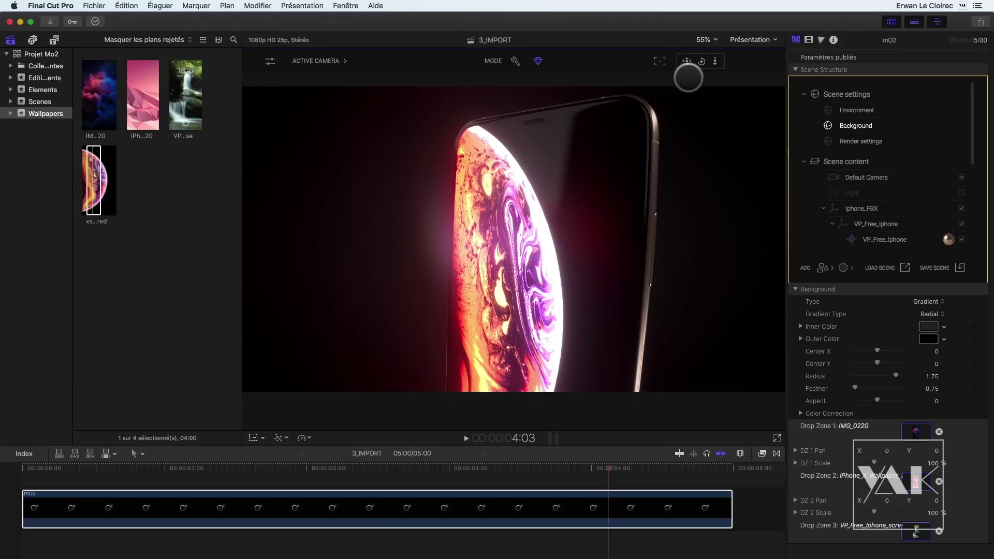
{"action": "left_click_drag", "start_coordinate": [702, 61], "coordinate": [702, 61]}
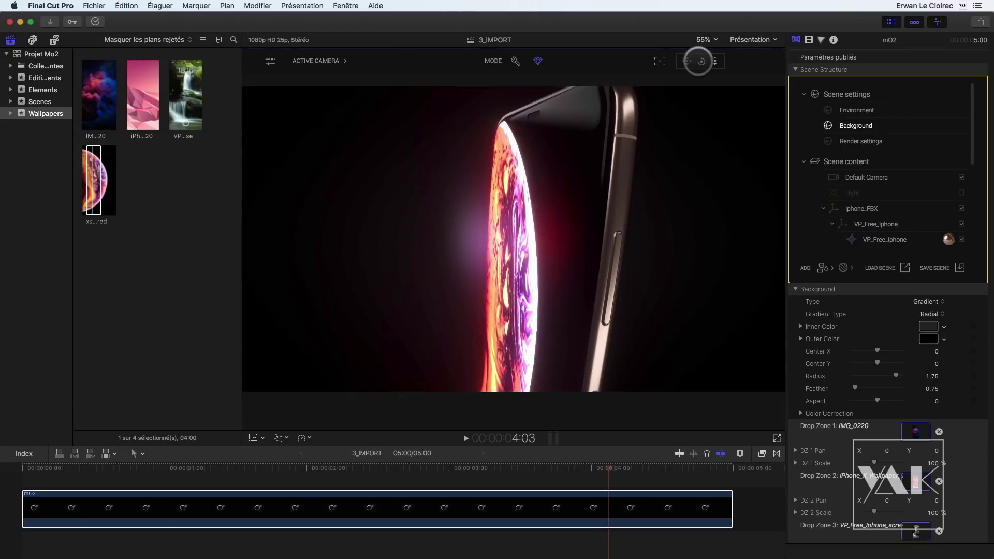
{"action": "left_click", "coordinate": [853, 208]}
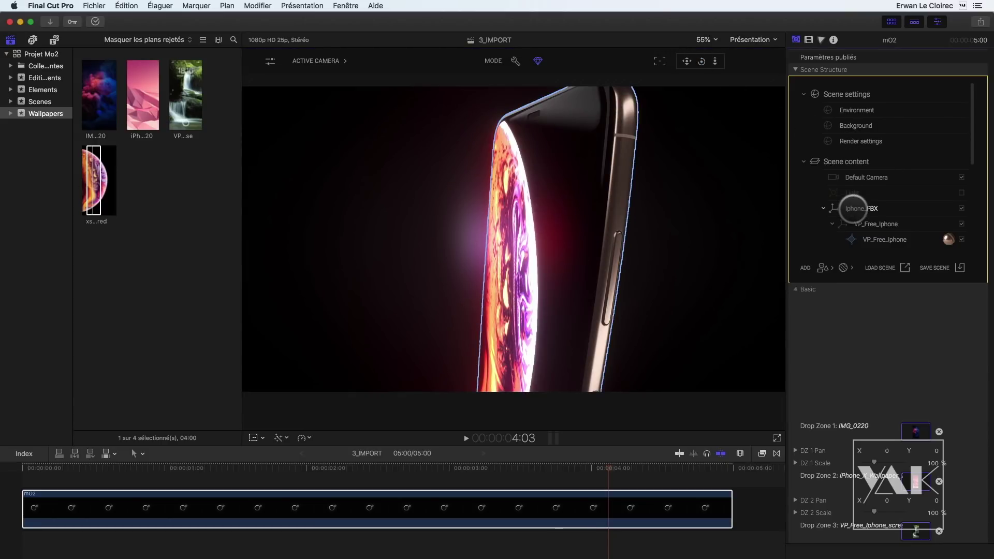
{"action": "left_click_drag", "start_coordinate": [701, 61], "coordinate": [702, 61]}
{"action": "left_click", "coordinate": [660, 61]}
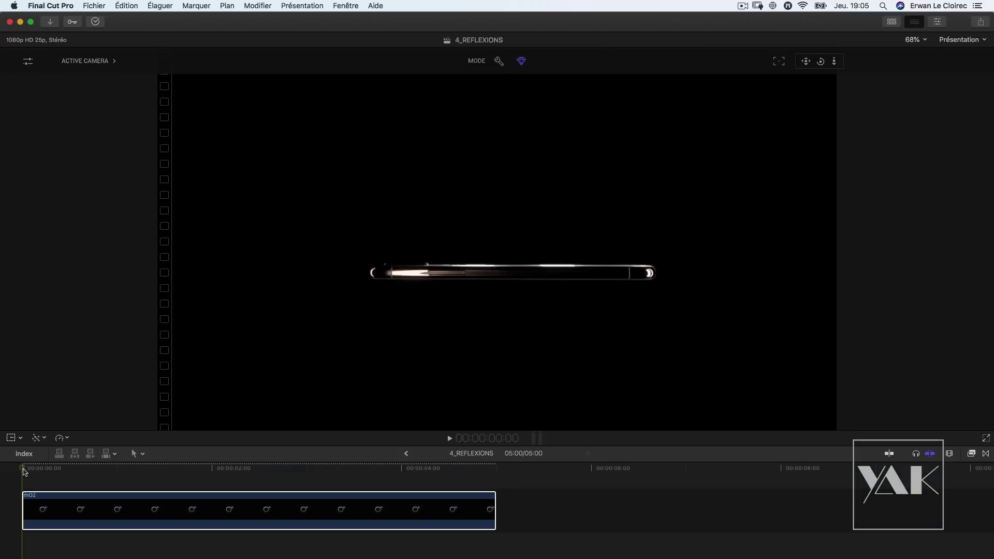
- Scrub and play the 4_REFLEXIONS project to preview the phone animation, and return to its start
{"action": "left_click_drag", "start_coordinate": [23, 472], "coordinate": [394, 483]}
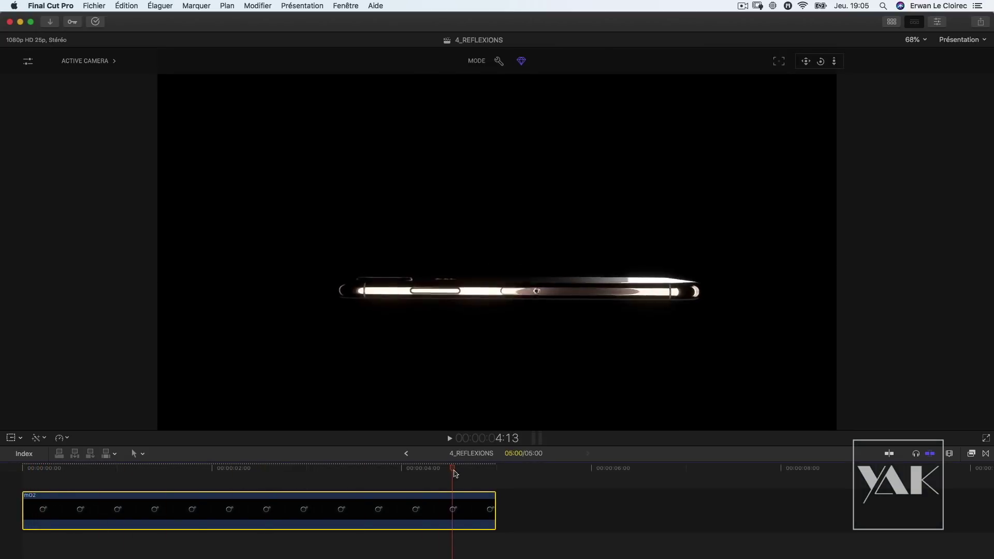
{"action": "left_click_drag", "start_coordinate": [268, 475], "coordinate": [1, 472]}
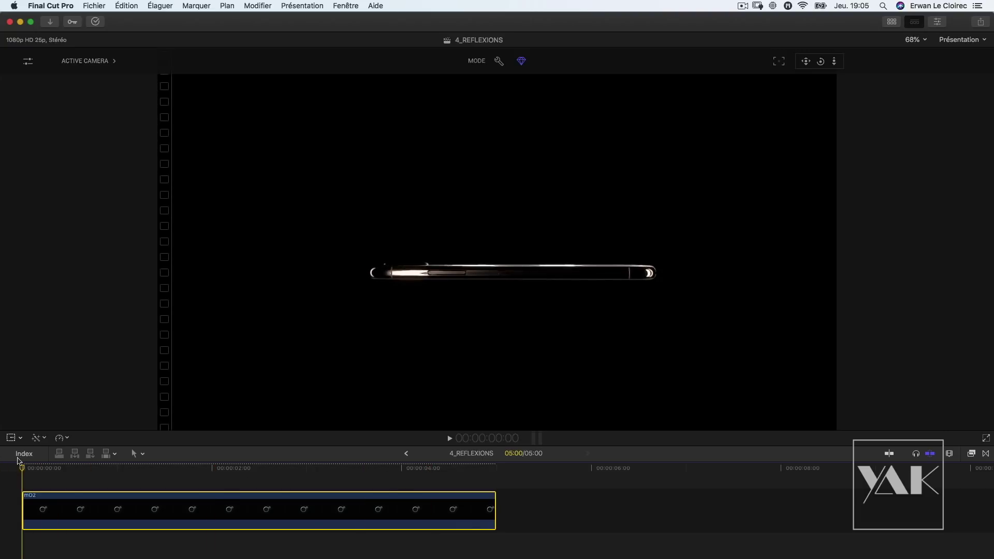
{"action": "key", "text": "space"}
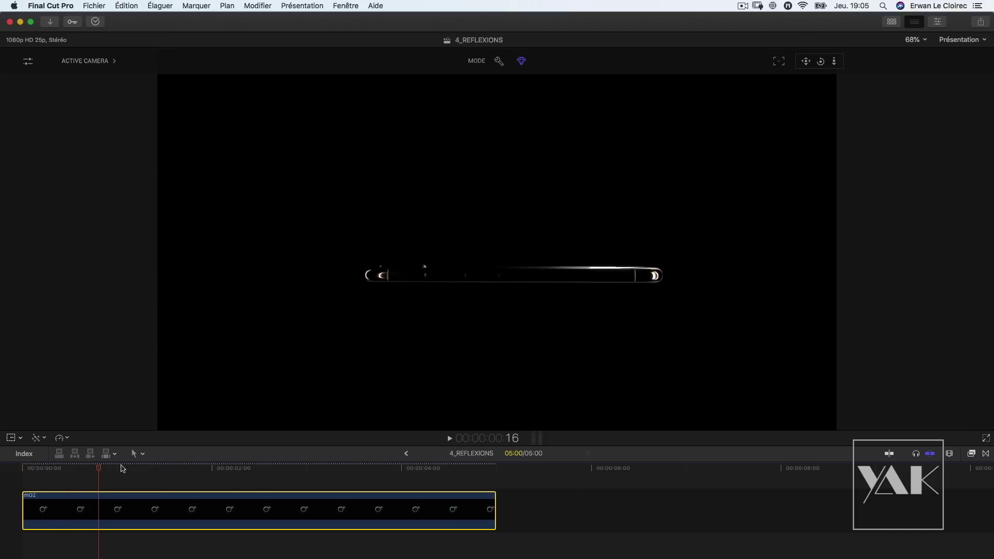
{"action": "left_click_drag", "start_coordinate": [442, 463], "coordinate": [17, 463]}
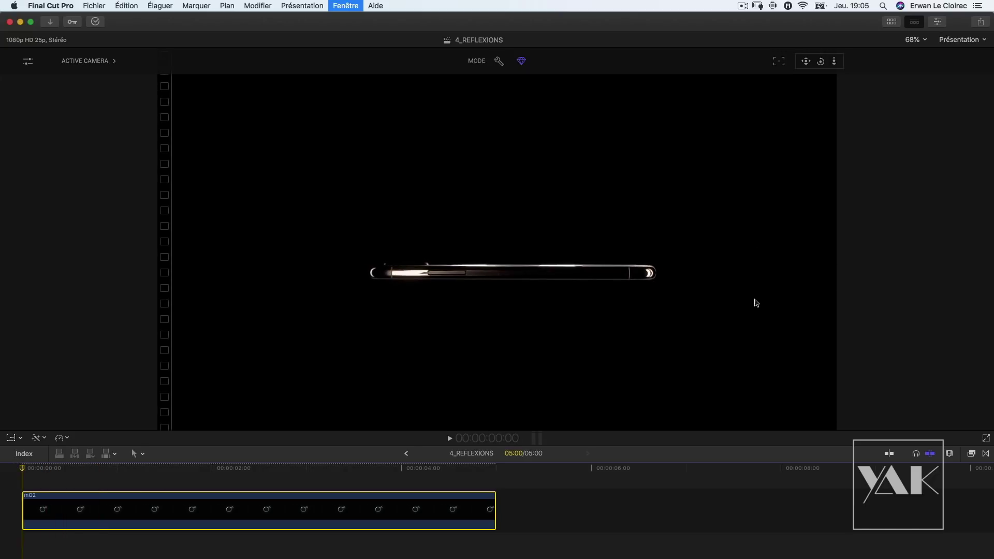
- Add a Disc primitive to the scene and move it toward the phone's underside, to about Y 0.47 and Z 0.28
{"action": "key", "text": "super+4"}
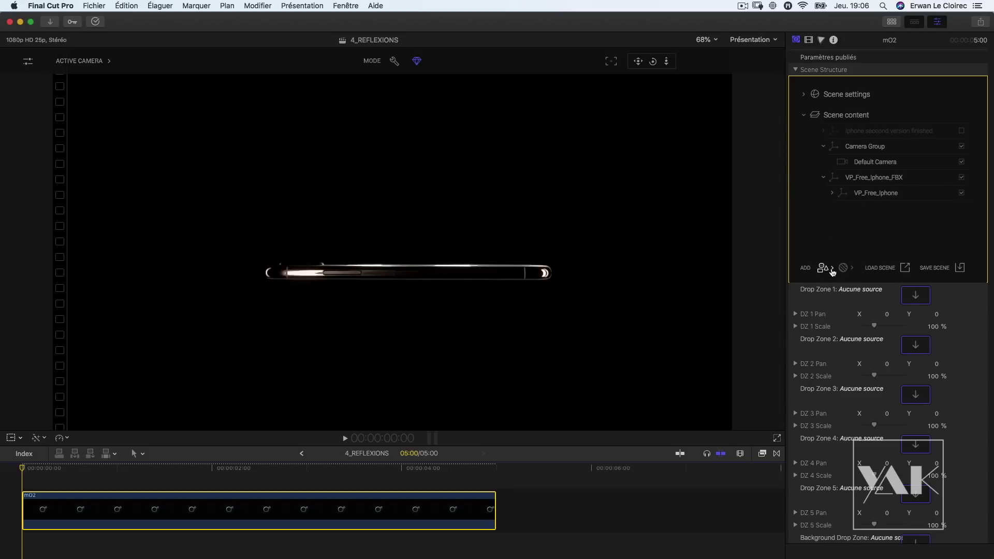
{"action": "left_click", "coordinate": [832, 273]}
{"action": "mouse_move", "coordinate": [862, 275]}
{"action": "mouse_move", "coordinate": [908, 303]}
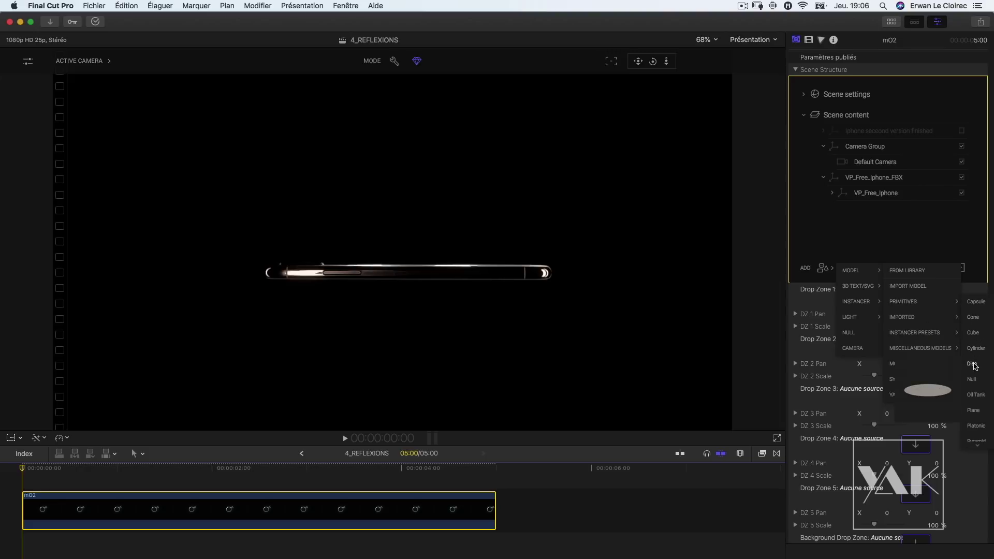
{"action": "left_click", "coordinate": [973, 363]}
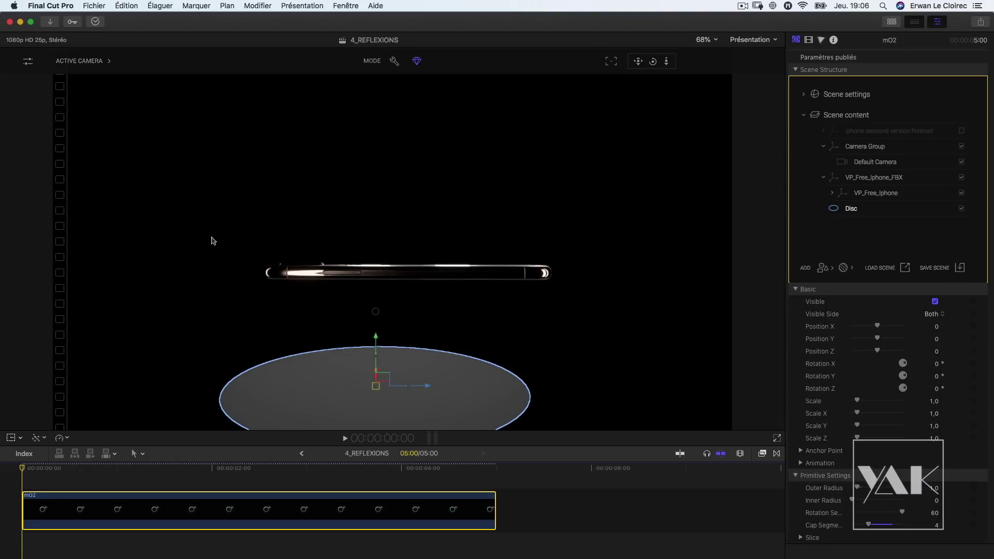
{"action": "left_click_drag", "start_coordinate": [429, 389], "coordinate": [472, 392]}
{"action": "left_click_drag", "start_coordinate": [421, 337], "coordinate": [420, 265]}
- In the perspective view, center the disc under the phone at about X -0.88 and Z 0.16, and scale it to 2.69
{"action": "left_click", "coordinate": [86, 62]}
{"action": "left_click", "coordinate": [96, 101]}
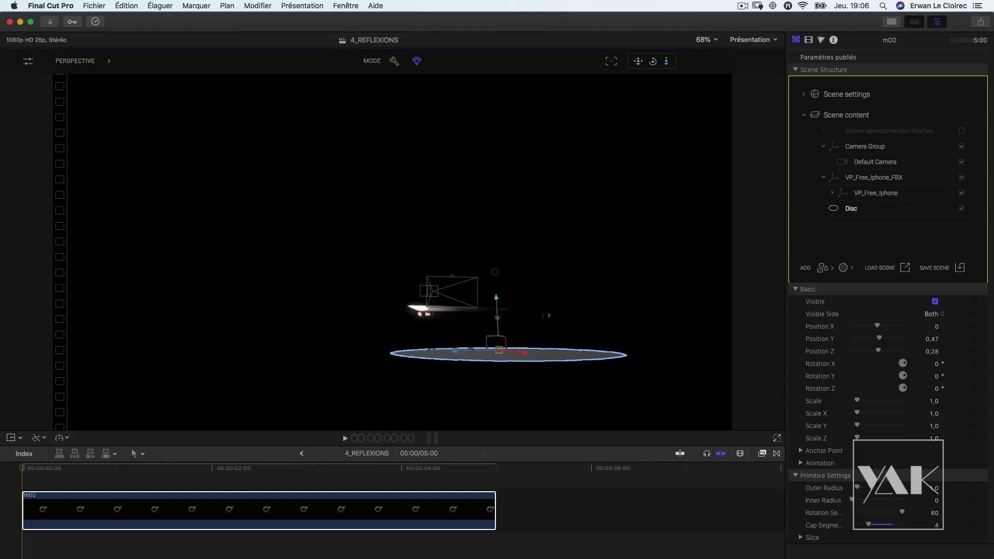
{"action": "left_click_drag", "start_coordinate": [653, 61], "coordinate": [370, 397]}
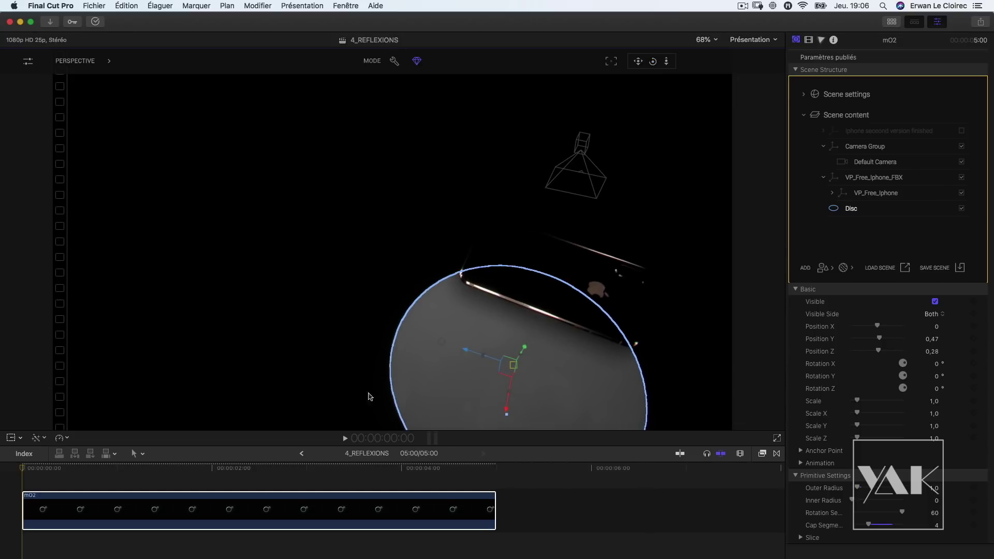
{"action": "left_click_drag", "start_coordinate": [507, 412], "coordinate": [522, 317]}
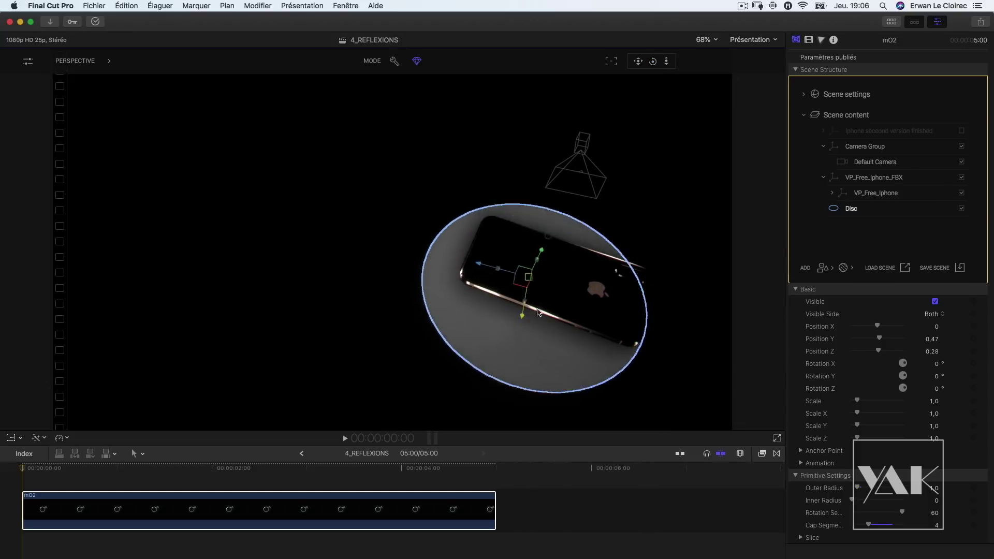
{"action": "left_click_drag", "start_coordinate": [479, 270], "coordinate": [602, 310]}
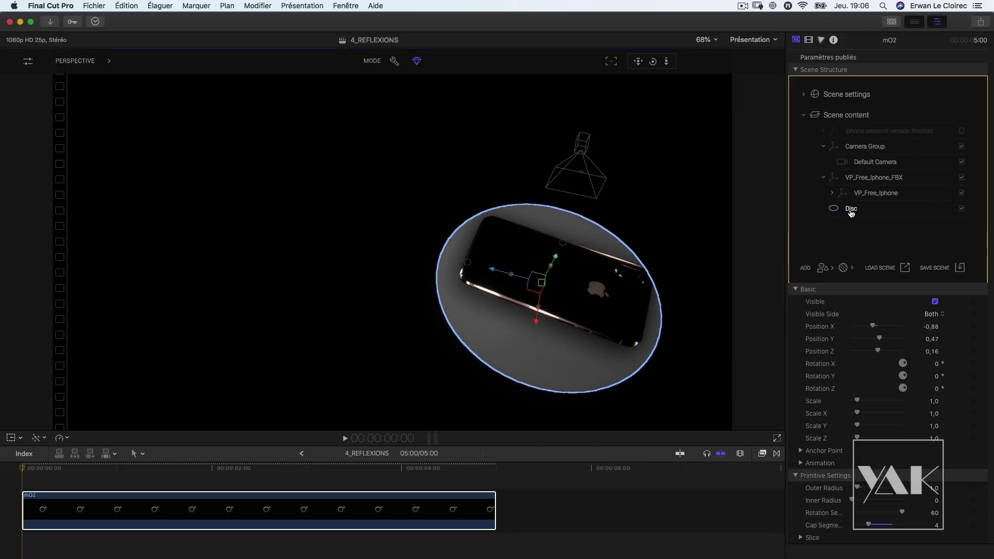
{"action": "left_click_drag", "start_coordinate": [856, 405], "coordinate": [865, 403]}
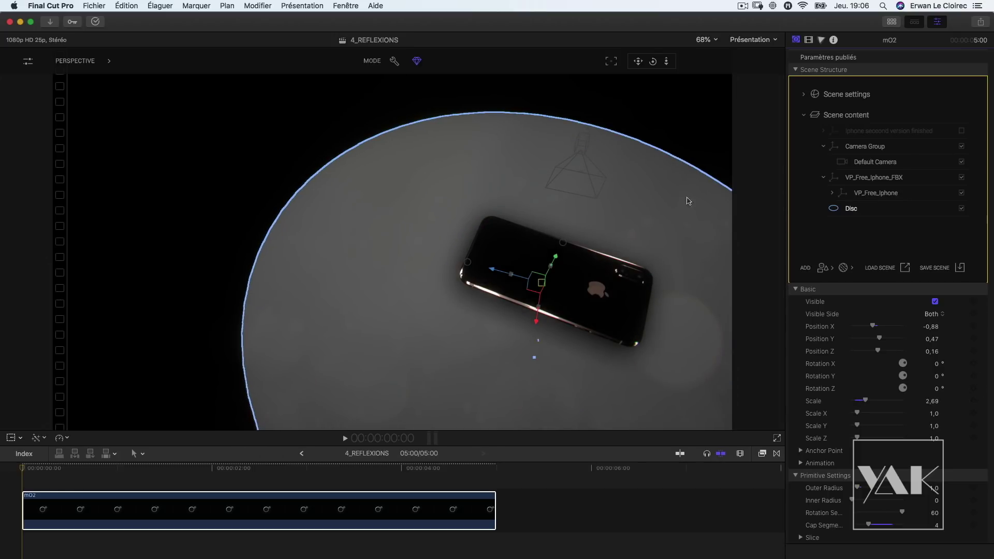
- Switch back to the active camera view and play the animation from the start to check the disc as a floor
{"action": "left_click", "coordinate": [83, 66]}
{"action": "left_click", "coordinate": [78, 97]}
{"action": "left_click", "coordinate": [81, 67]}
{"action": "left_click", "coordinate": [80, 82]}
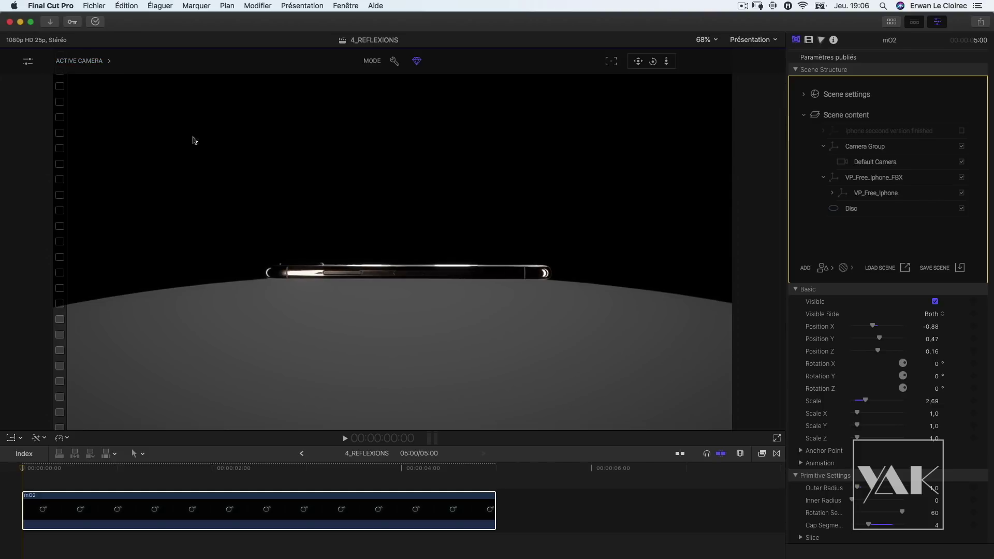
{"action": "left_click", "coordinate": [24, 467]}
{"action": "key", "text": "space"}
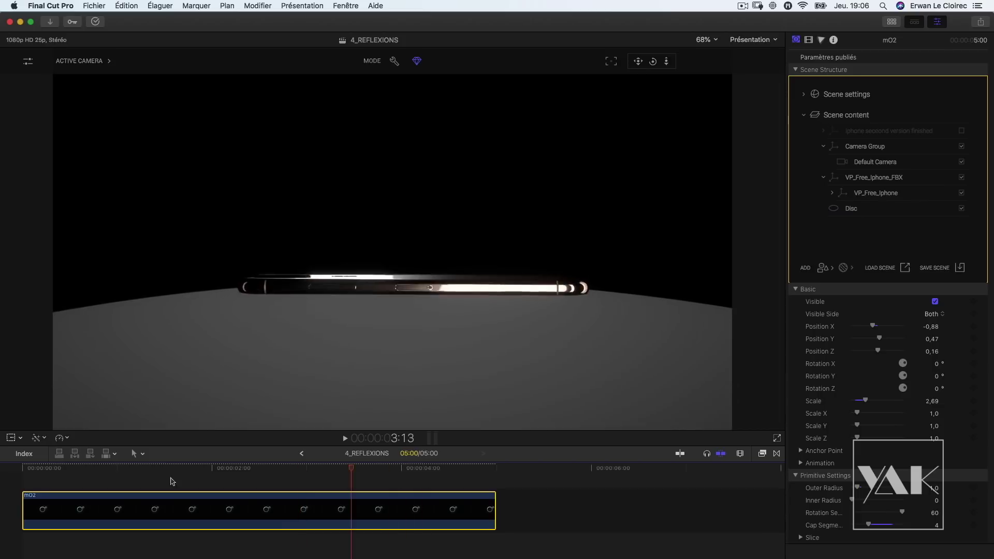
- Raise the disc to Y 0.67 and apply the Chrome material to it from the material library
{"action": "left_click", "coordinate": [852, 209]}
{"action": "left_click_drag", "start_coordinate": [932, 339], "coordinate": [933, 332]}
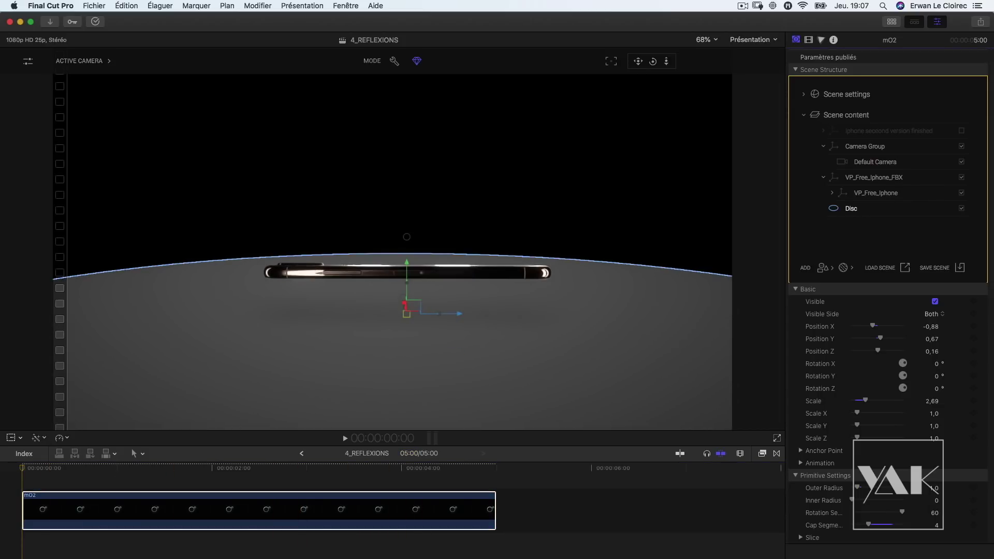
{"action": "left_click", "coordinate": [845, 267]}
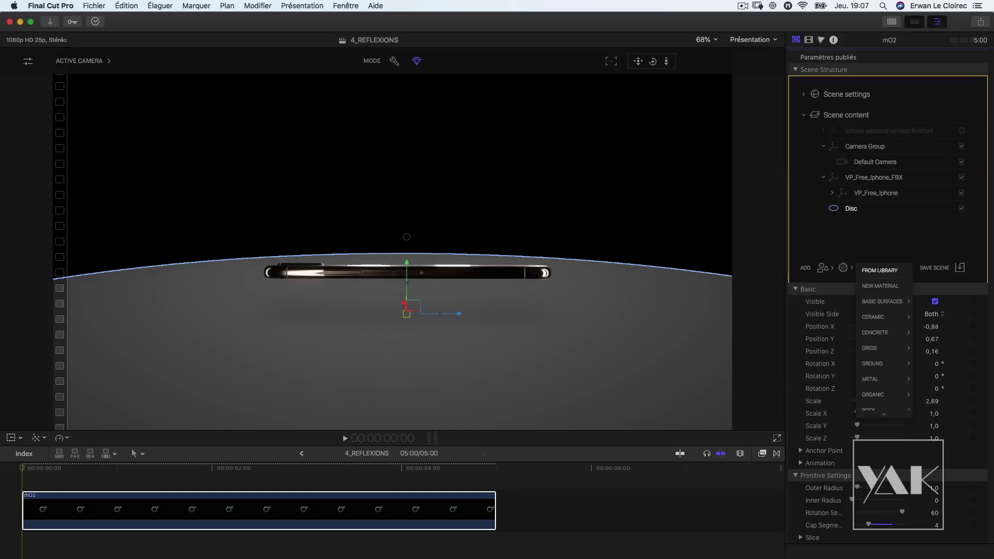
{"action": "left_click", "coordinate": [880, 270]}
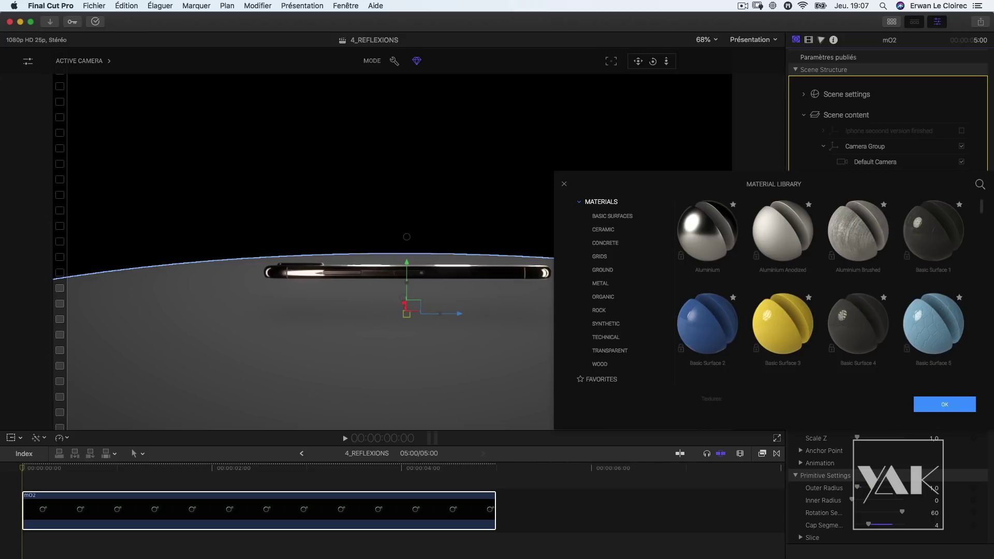
{"action": "scroll", "coordinate": [820, 291], "scroll_direction": "down", "scroll_amount": 10}
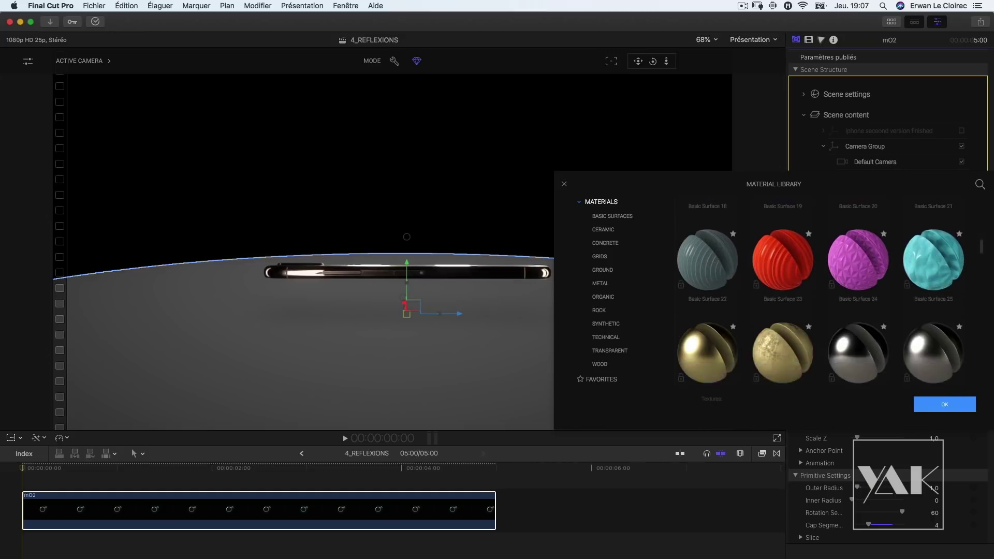
{"action": "scroll", "coordinate": [829, 290], "scroll_direction": "down", "scroll_amount": 5}
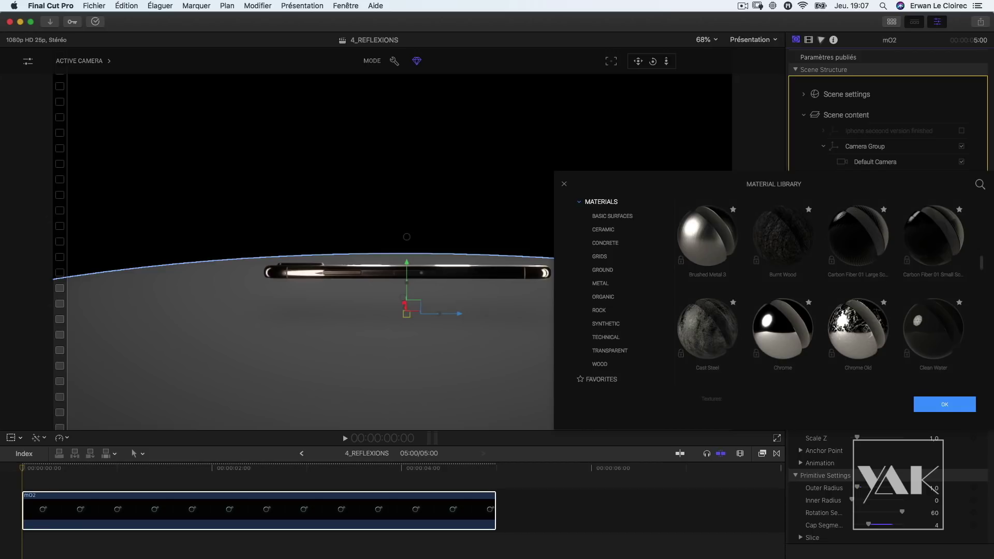
{"action": "left_click", "coordinate": [783, 329]}
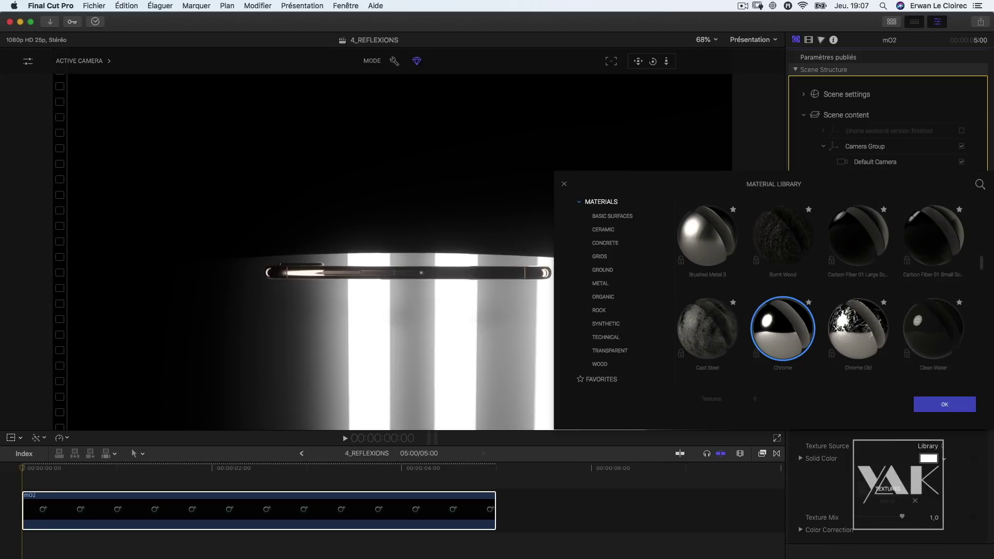
{"action": "key", "text": "Return"}
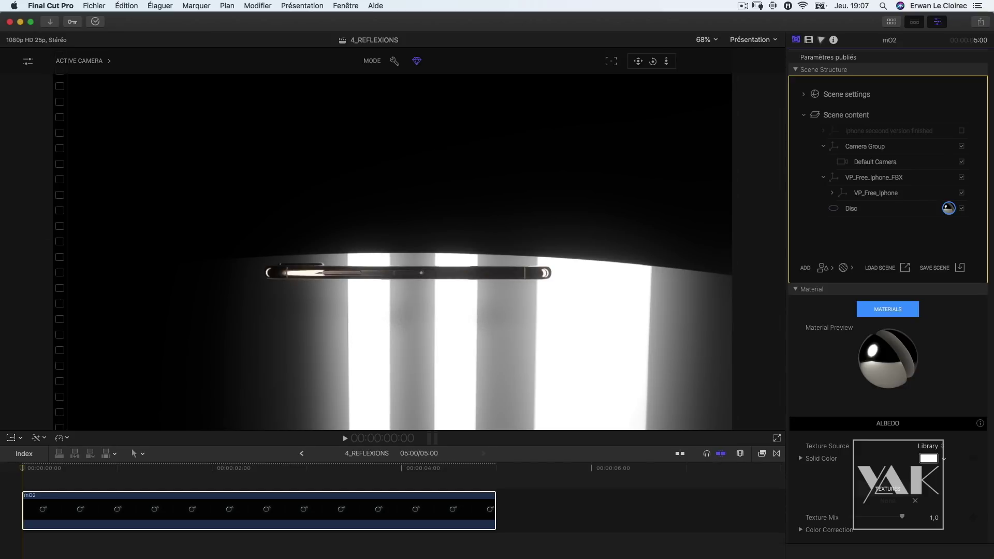
- Play the animation to check the chrome floor, and return to the start
{"action": "key", "text": "space"}
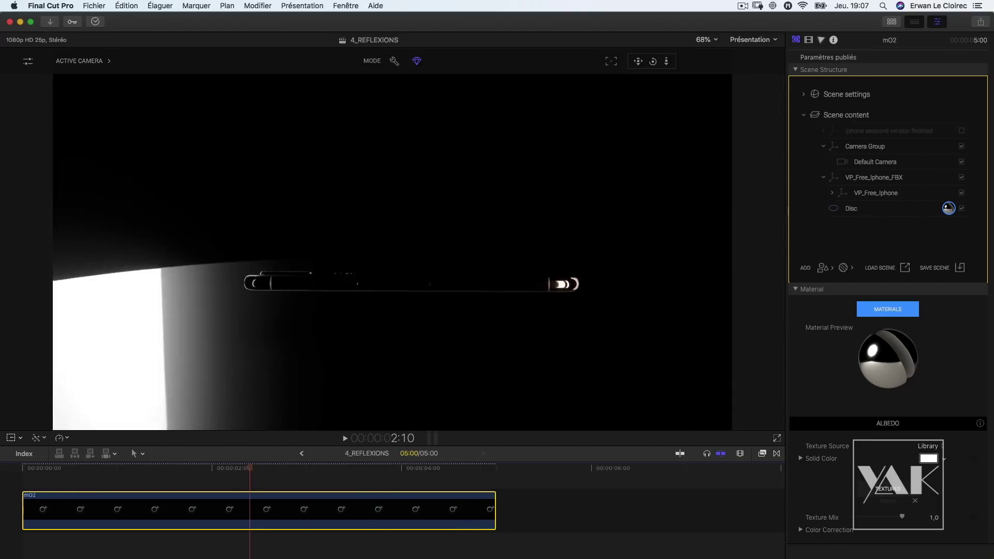
{"action": "key", "text": "Home"}
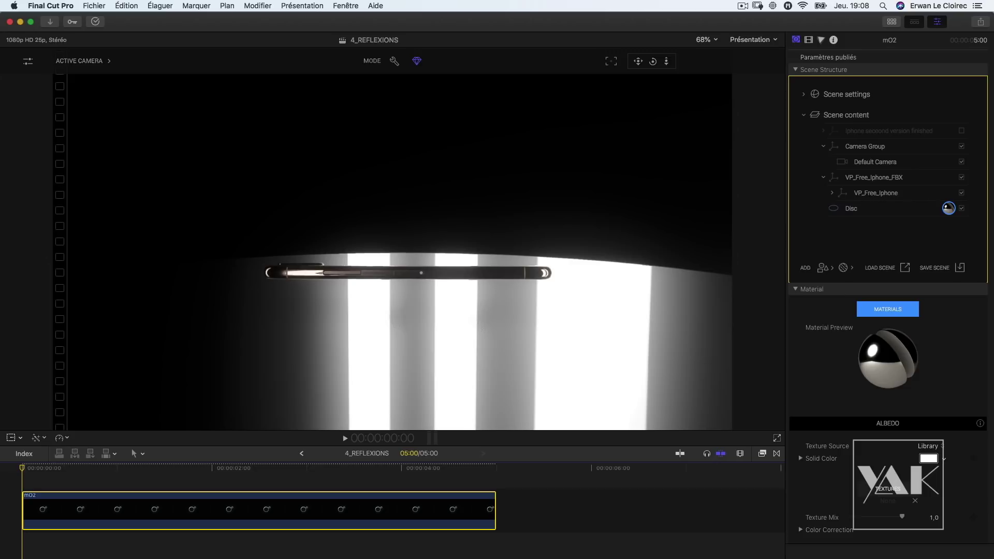
- Enable Planar Reflections for the disc so that it mirrors the phone
{"action": "left_click", "coordinate": [851, 208]}
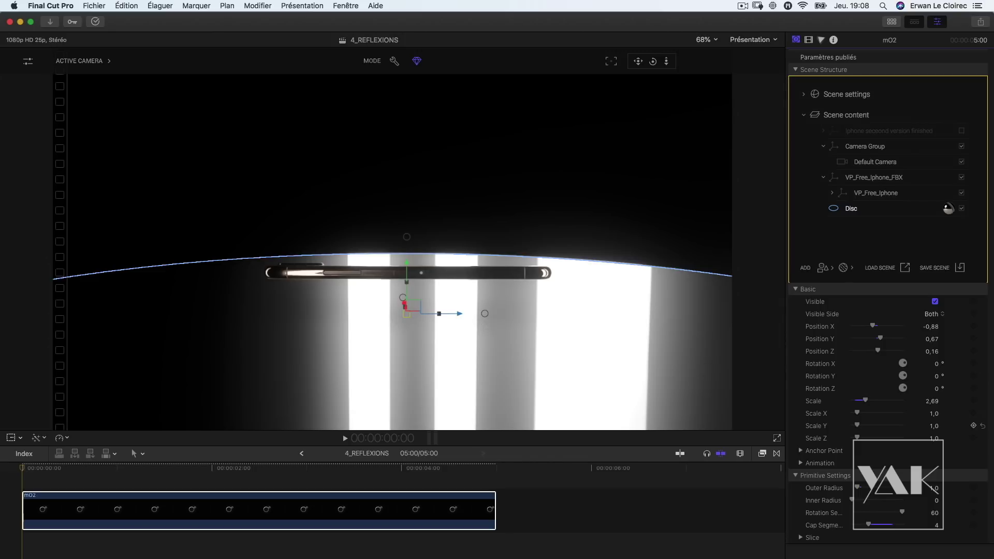
{"action": "scroll", "coordinate": [889, 296], "scroll_direction": "down", "scroll_amount": 15}
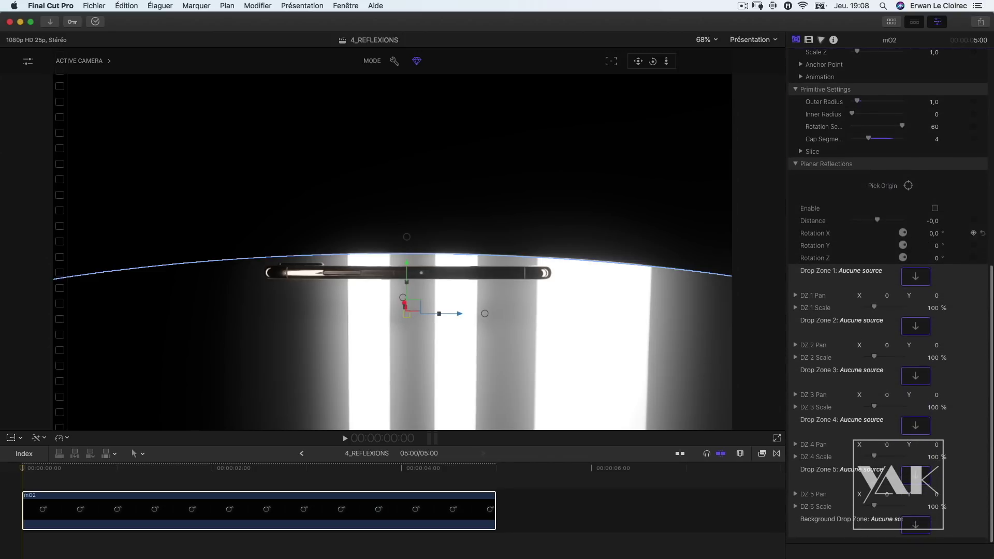
{"action": "left_click", "coordinate": [796, 163]}
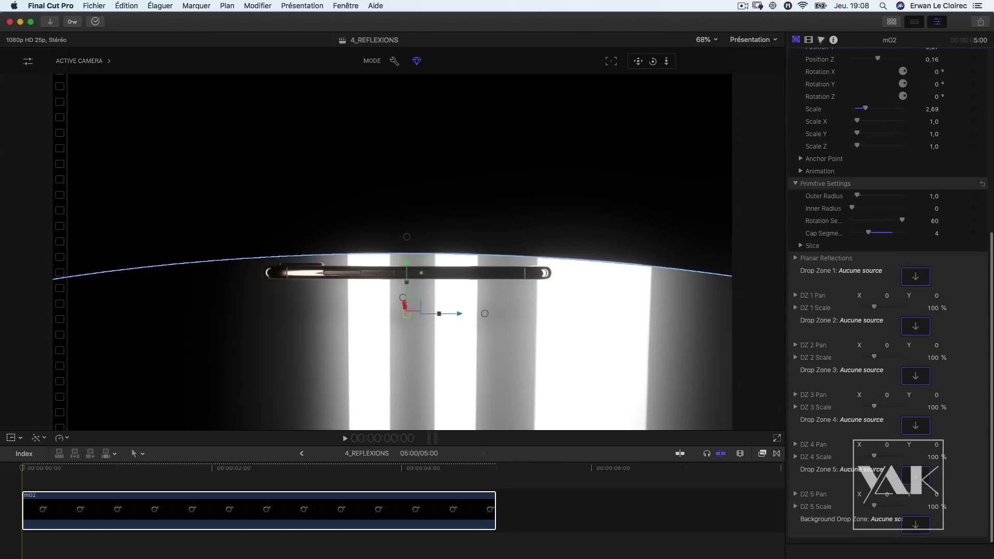
{"action": "left_click", "coordinate": [795, 258]}
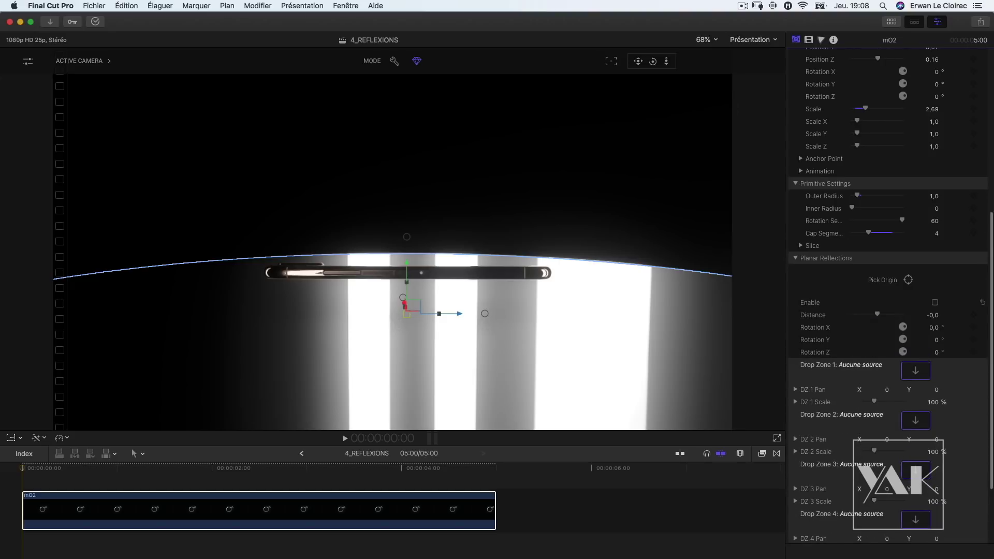
{"action": "left_click", "coordinate": [935, 303]}
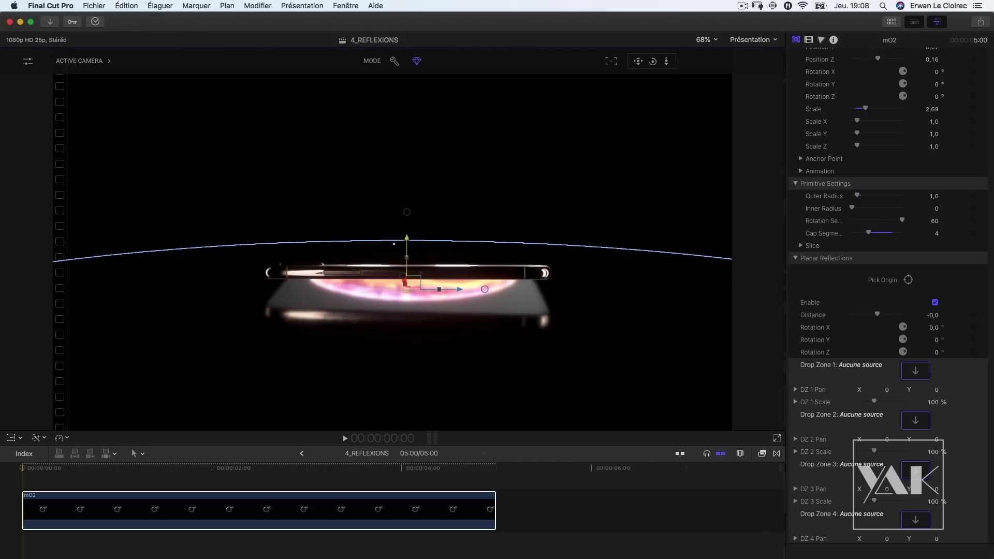
- Adjust the disc's height to about Y 0.61, checking the reflection around 1:17 in the perspective and active camera views
{"action": "mouse_move", "coordinate": [406, 259]}
{"action": "left_mouse_down"}
{"action": "mouse_move", "coordinate": [406, 267]}
{"action": "mouse_move", "coordinate": [406, 252]}
{"action": "left_mouse_up"}
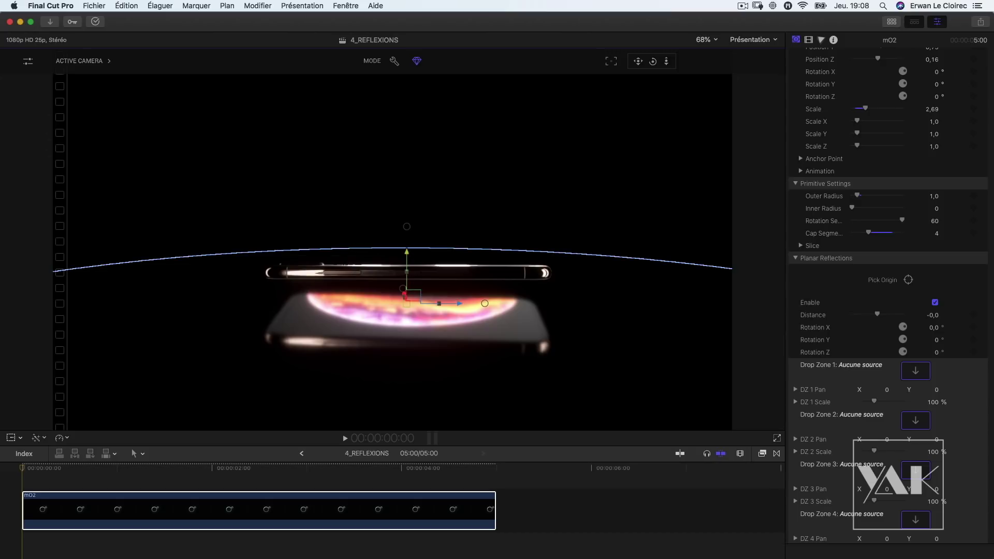
{"action": "key", "text": "space"}
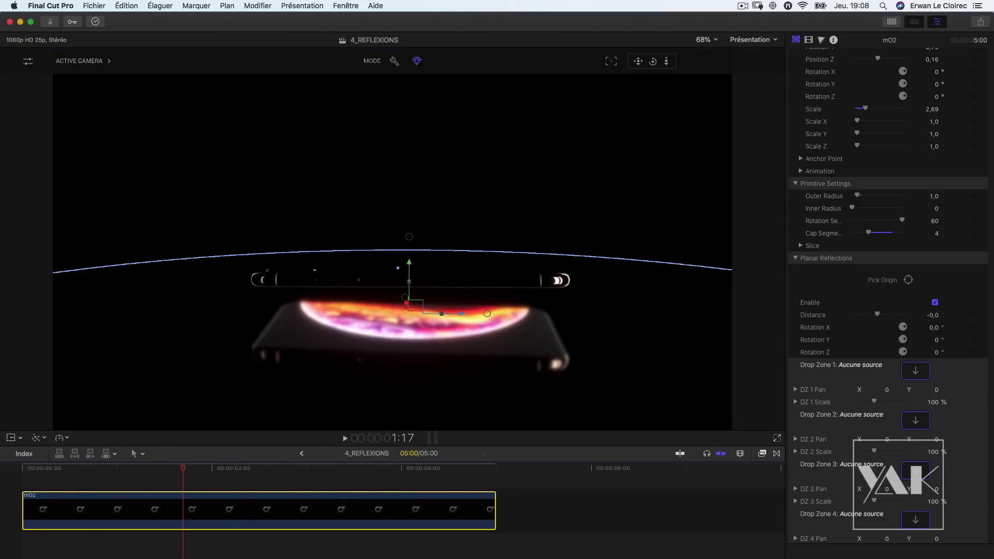
{"action": "left_click", "coordinate": [79, 60]}
{"action": "left_click", "coordinate": [75, 73]}
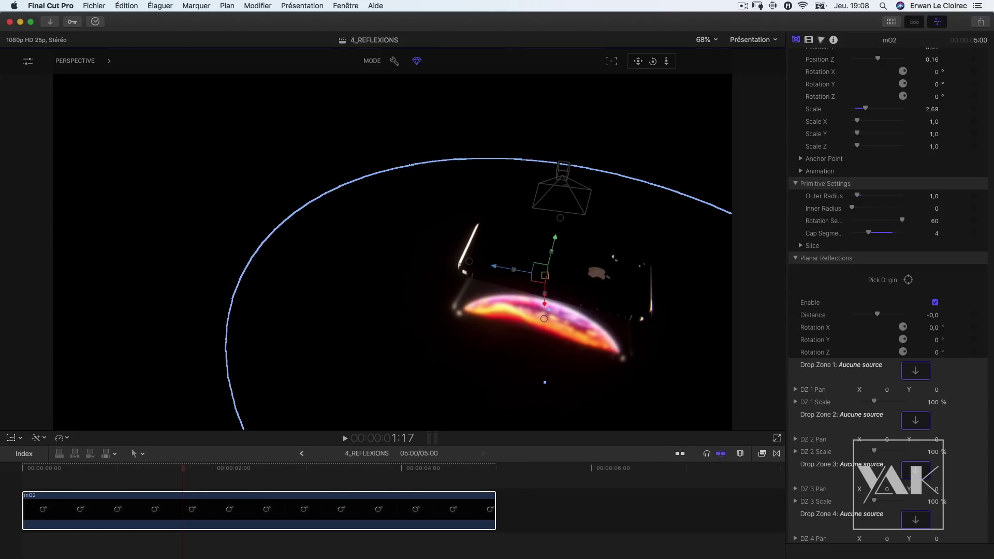
{"action": "left_click", "coordinate": [75, 61]}
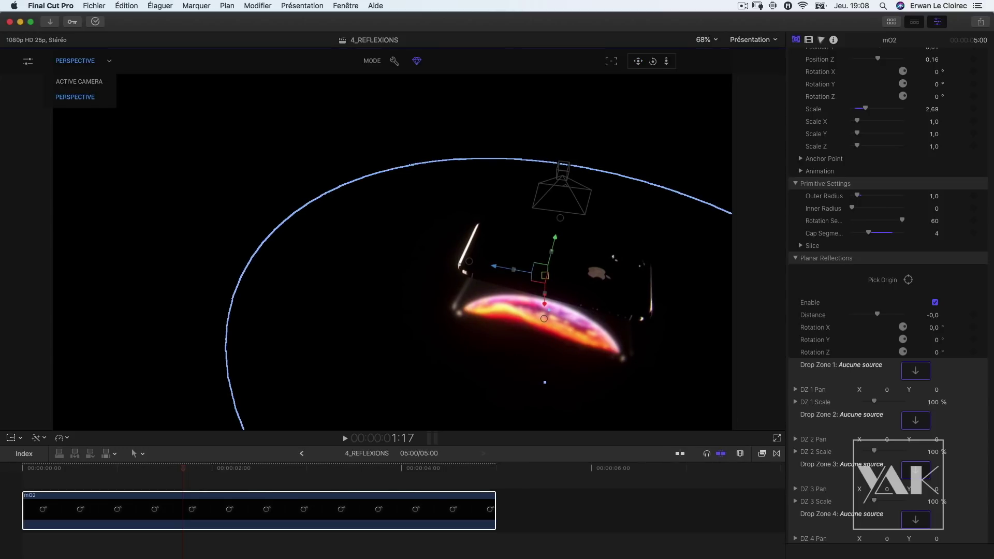
{"action": "left_click", "coordinate": [75, 81]}
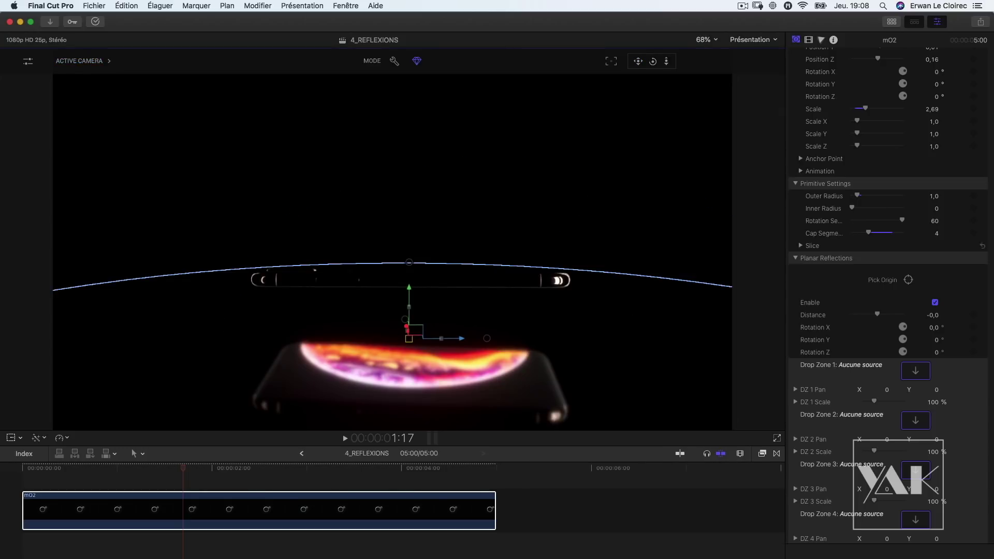
- Replace the disc's material with Chrome Old from the material library
{"action": "scroll", "coordinate": [889, 295], "scroll_direction": "up", "scroll_amount": 10}
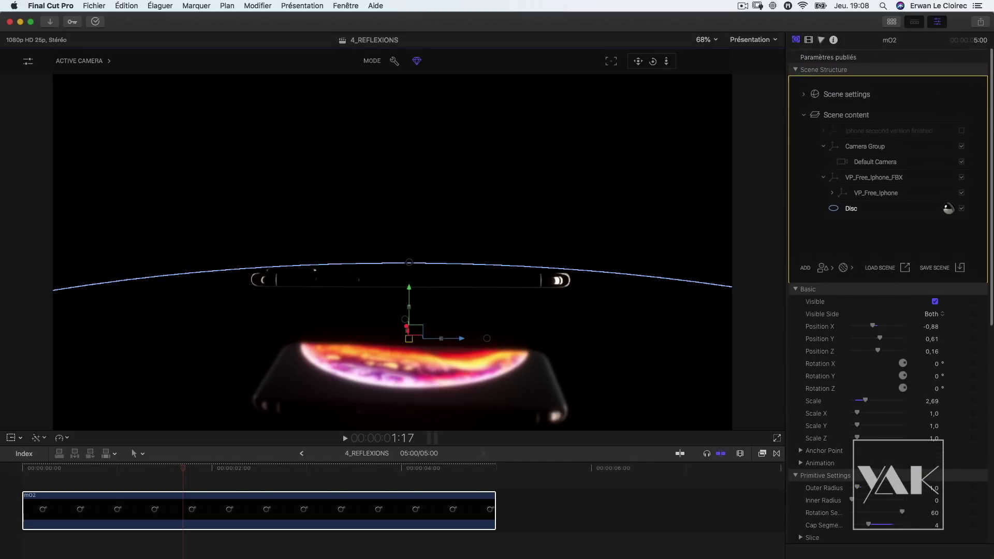
{"action": "left_click", "coordinate": [949, 208]}
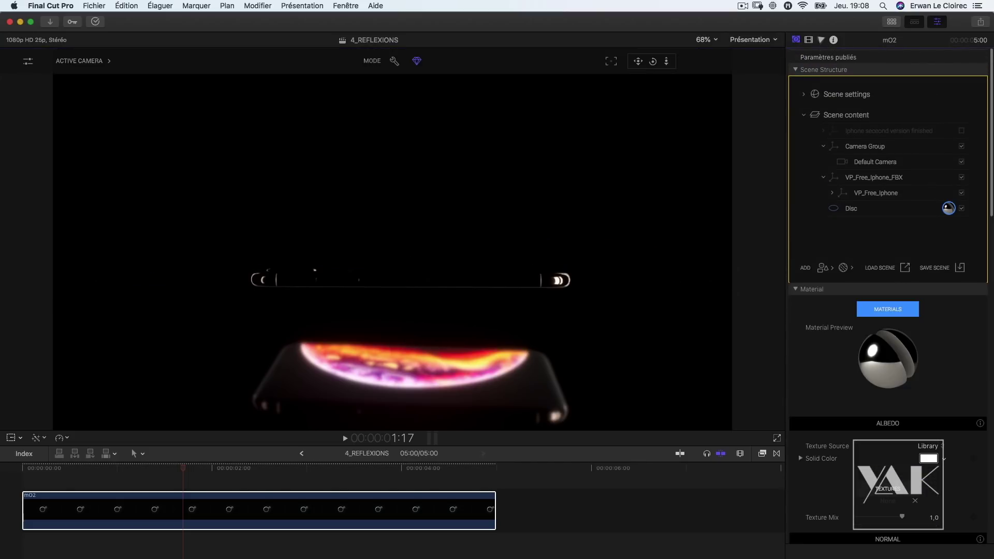
{"action": "left_click", "coordinate": [887, 309]}
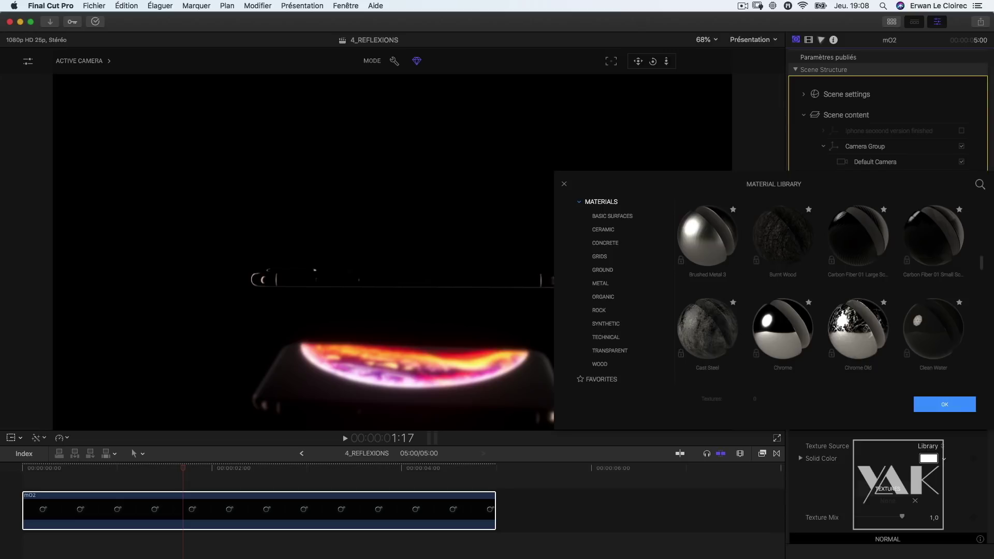
{"action": "left_click", "coordinate": [858, 328]}
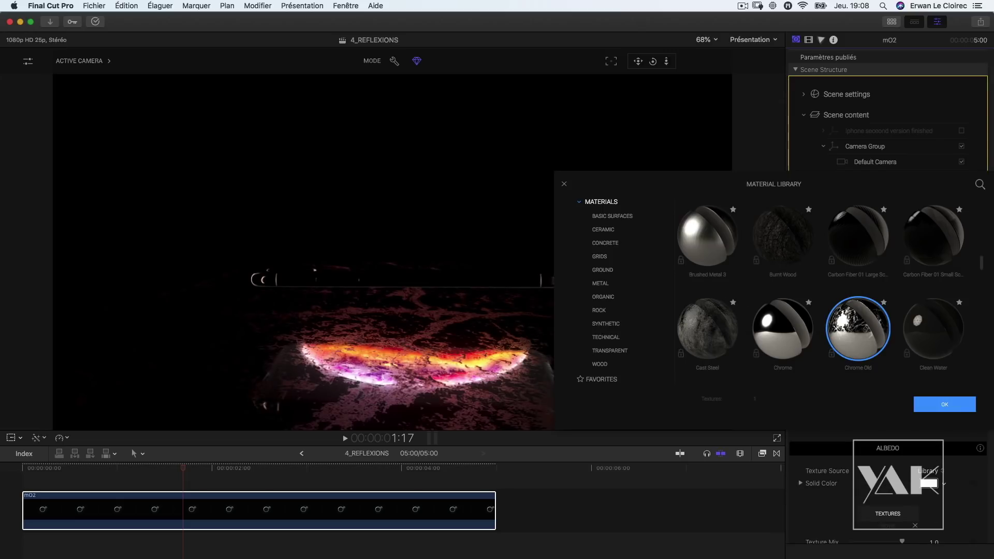
{"action": "left_click", "coordinate": [945, 405]}
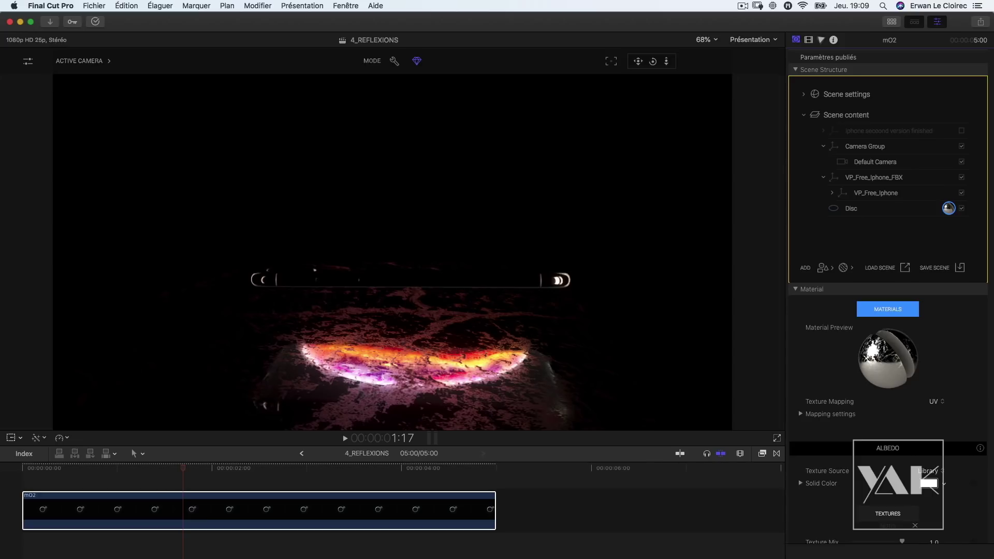
- Play the animation from the start to check the Chrome Old reflections, and return to the start
{"action": "key", "text": "Home"}
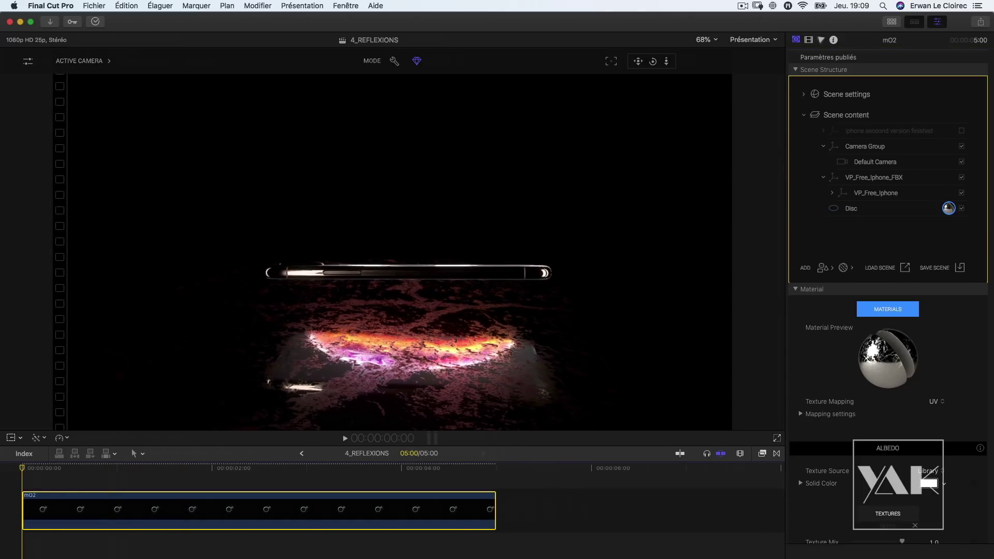
{"action": "key", "text": "space"}
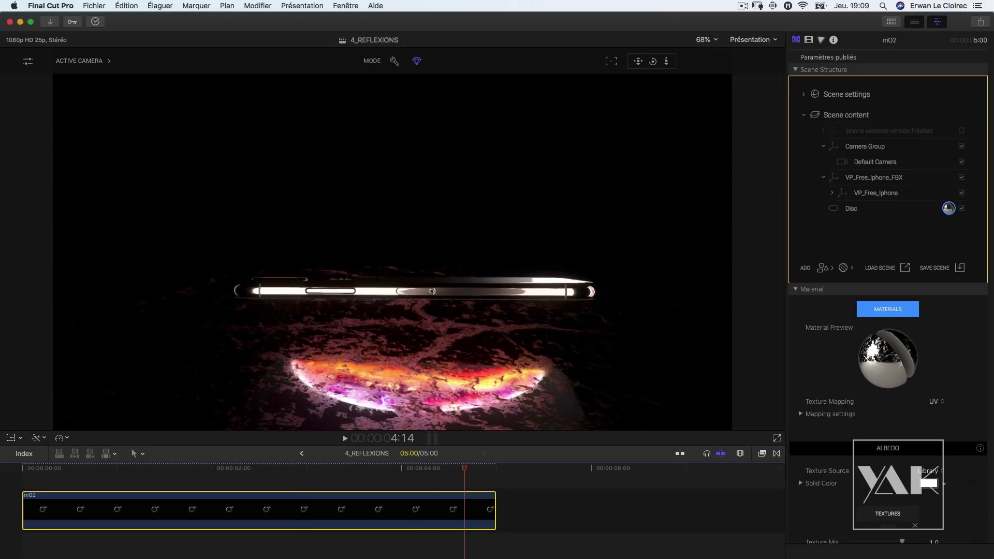
{"action": "key", "text": "space"}
{"action": "key", "text": "Home"}
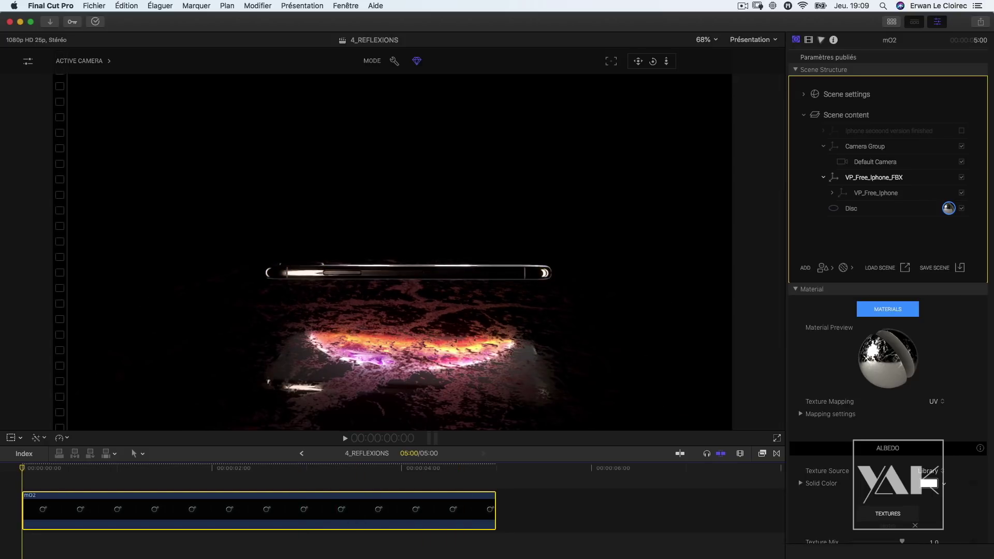
- Raise the illuminance intensity of the colourful screen material within the VP_Free_Iphone group
{"action": "left_click", "coordinate": [832, 193]}
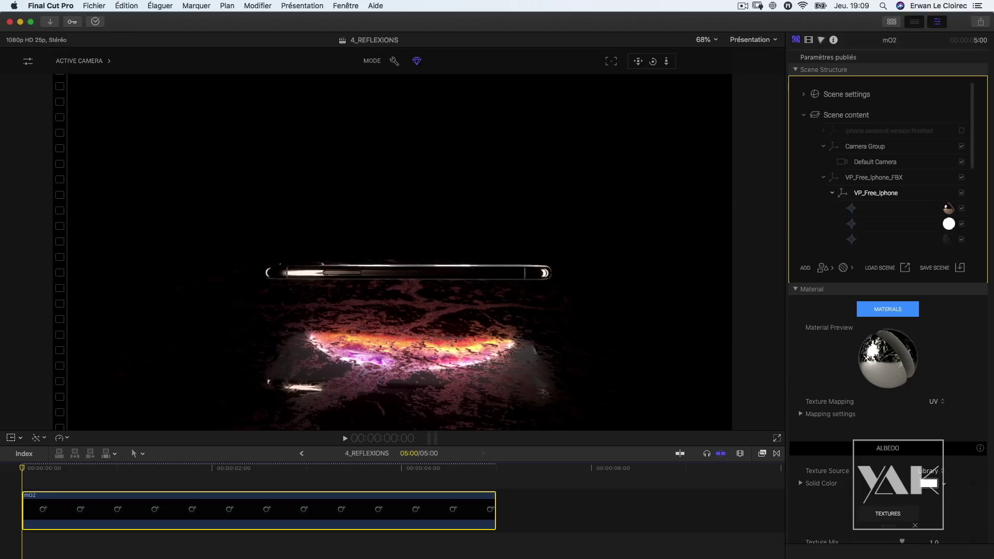
{"action": "scroll", "coordinate": [881, 197], "scroll_direction": "down", "scroll_amount": 5}
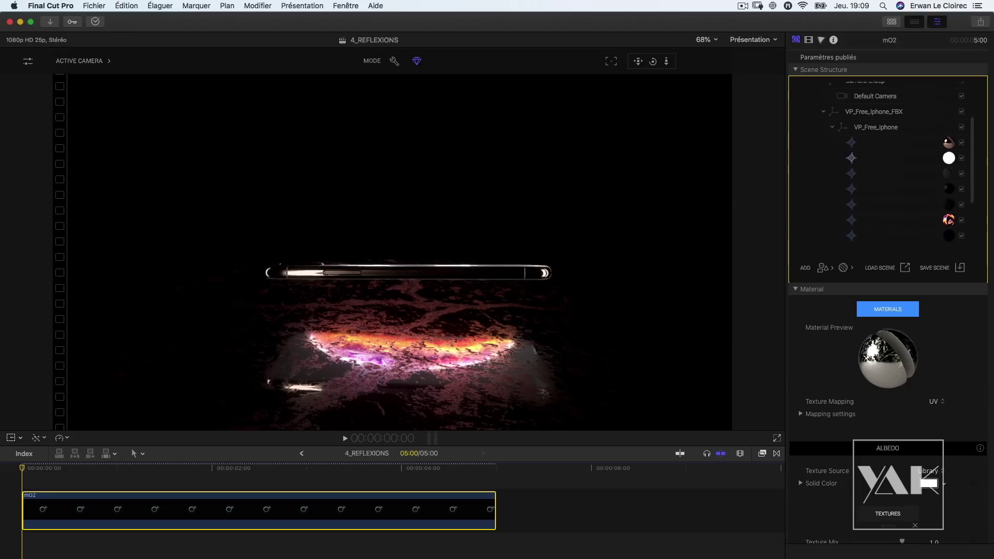
{"action": "left_click", "coordinate": [852, 203]}
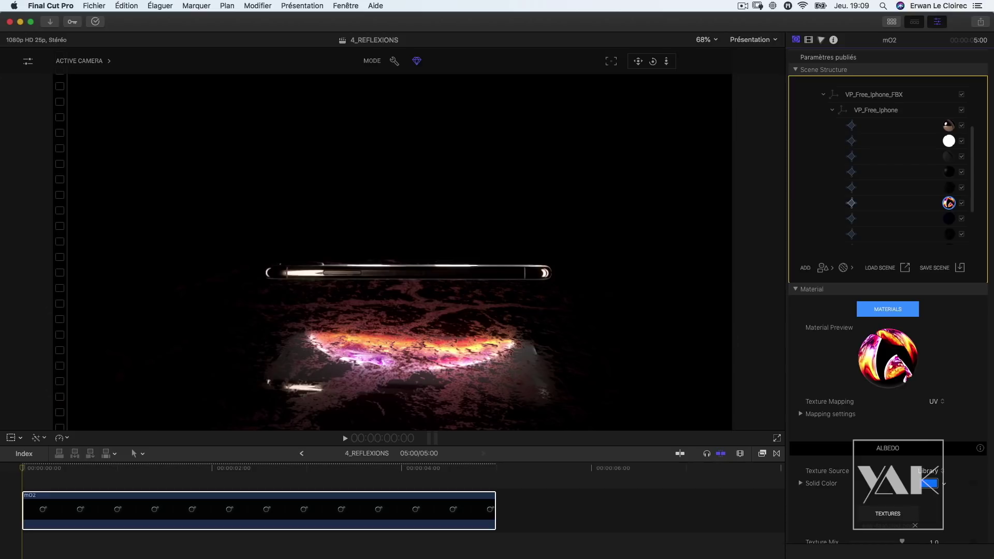
{"action": "scroll", "coordinate": [888, 295], "scroll_direction": "down", "scroll_amount": 15}
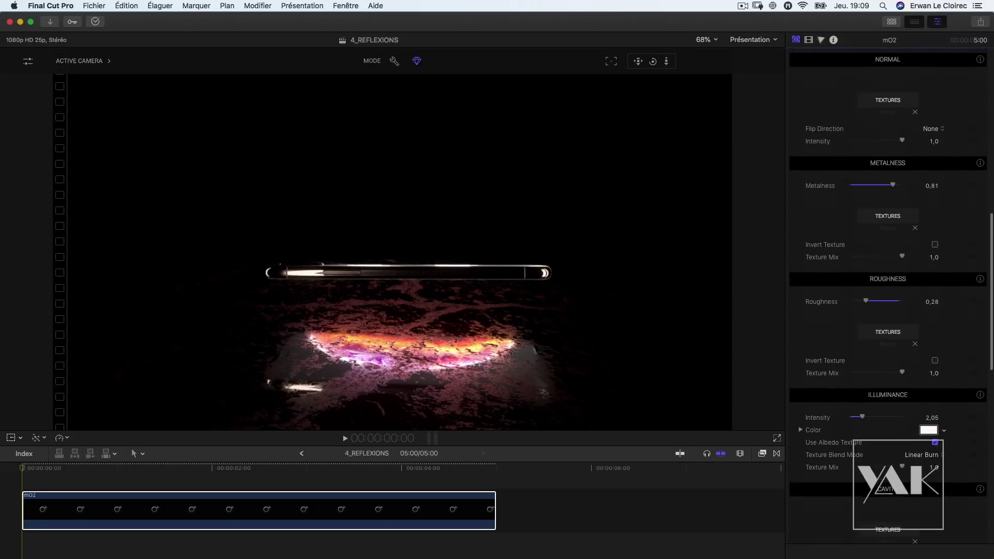
{"action": "mouse_move", "coordinate": [862, 396]}
{"action": "left_mouse_down"}
{"action": "mouse_move", "coordinate": [852, 395]}
{"action": "mouse_move", "coordinate": [904, 395]}
{"action": "mouse_move", "coordinate": [854, 395]}
{"action": "mouse_move", "coordinate": [875, 395]}
{"action": "left_mouse_up"}
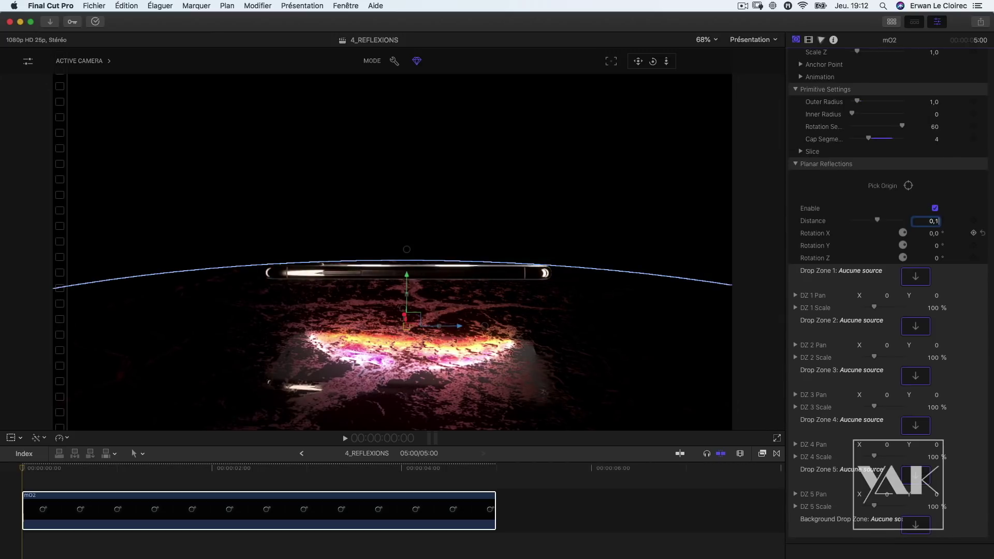
- Try different planar reflection distances for the disc, including 0,1, and bring the distance back to 0
{"action": "key", "text": "Return"}
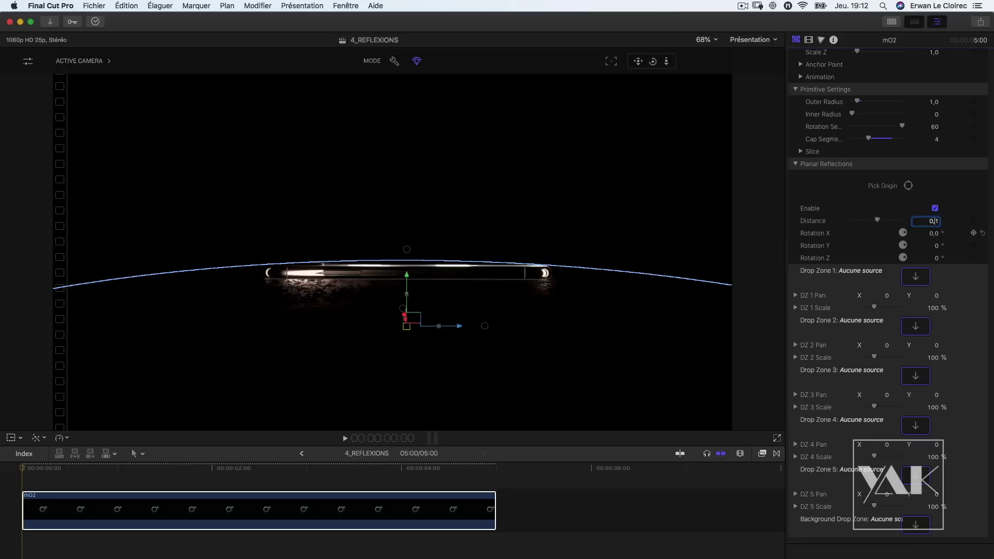
{"action": "key", "text": "Return"}
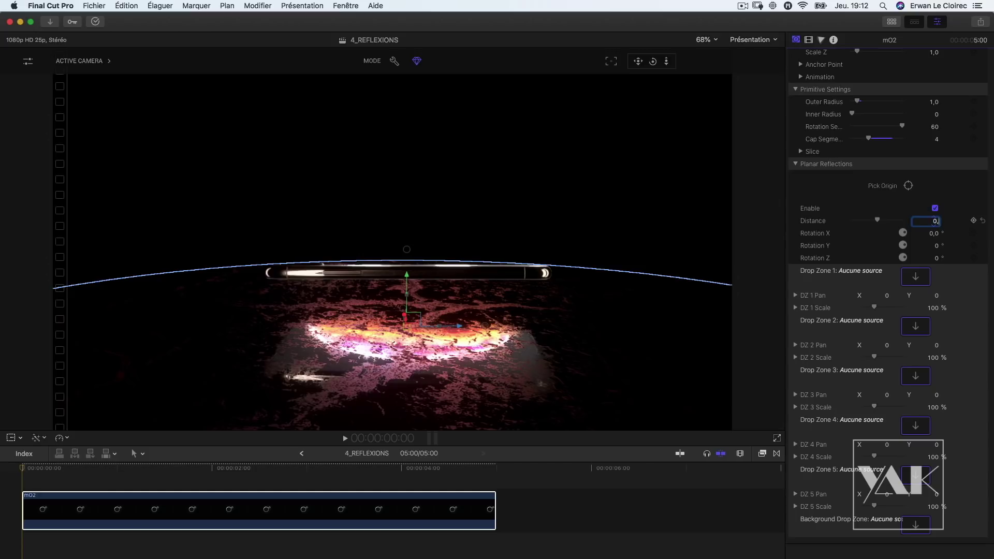
{"action": "key", "text": "Return"}
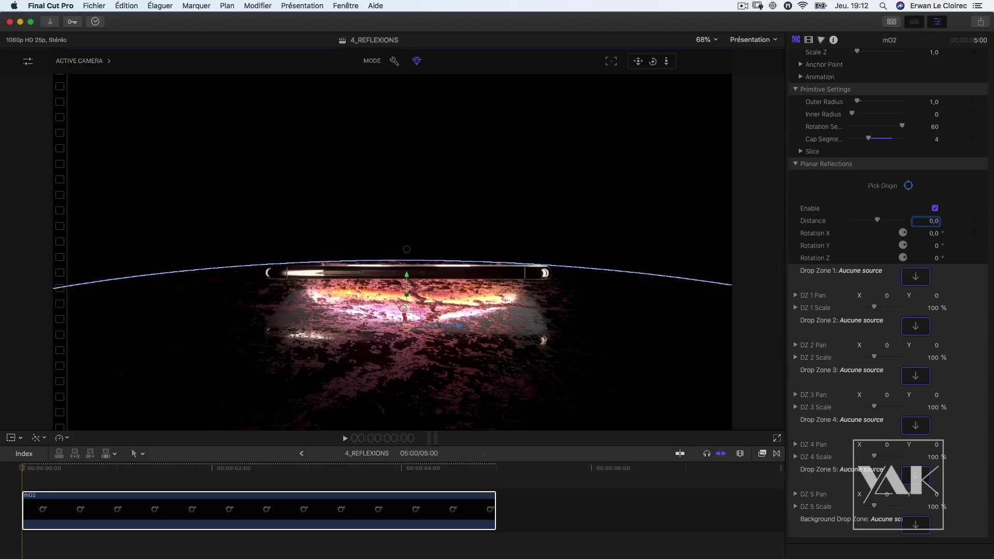
- Try rotating the disc's planar reflections around the Y and Z axes
{"action": "left_click_drag", "start_coordinate": [903, 245], "coordinate": [912, 233]}
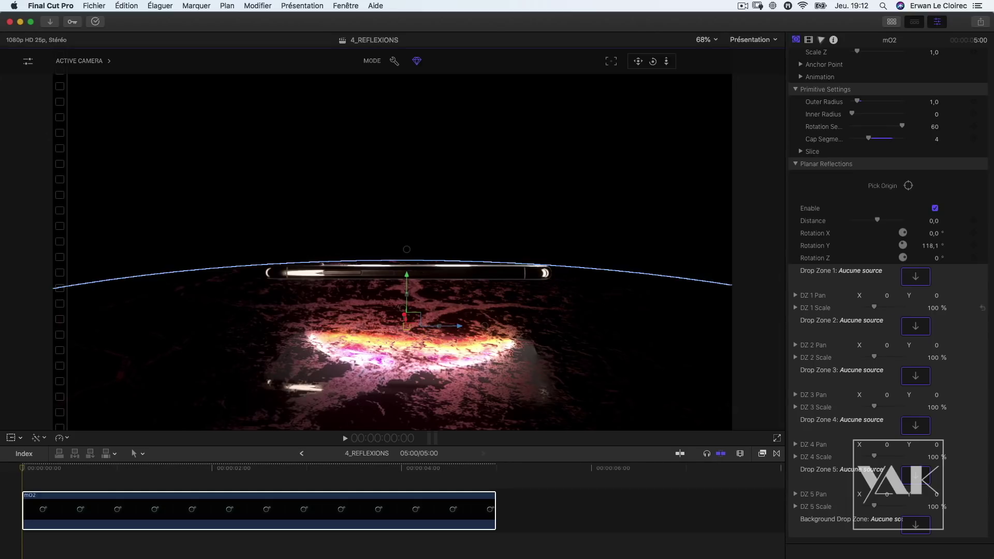
{"action": "left_click_drag", "start_coordinate": [930, 246], "coordinate": [931, 245]}
{"action": "mouse_move", "coordinate": [933, 233]}
{"action": "left_mouse_down"}
{"action": "mouse_move", "coordinate": [937, 258]}
{"action": "mouse_move", "coordinate": [931, 246]}
{"action": "left_mouse_up"}
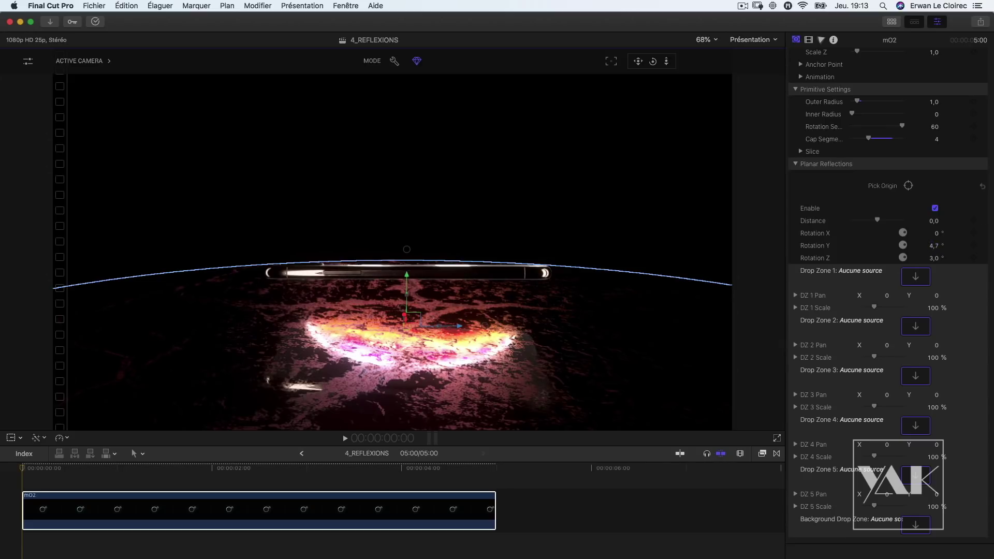
{"action": "scroll", "coordinate": [888, 296], "scroll_direction": "up", "scroll_amount": 5}
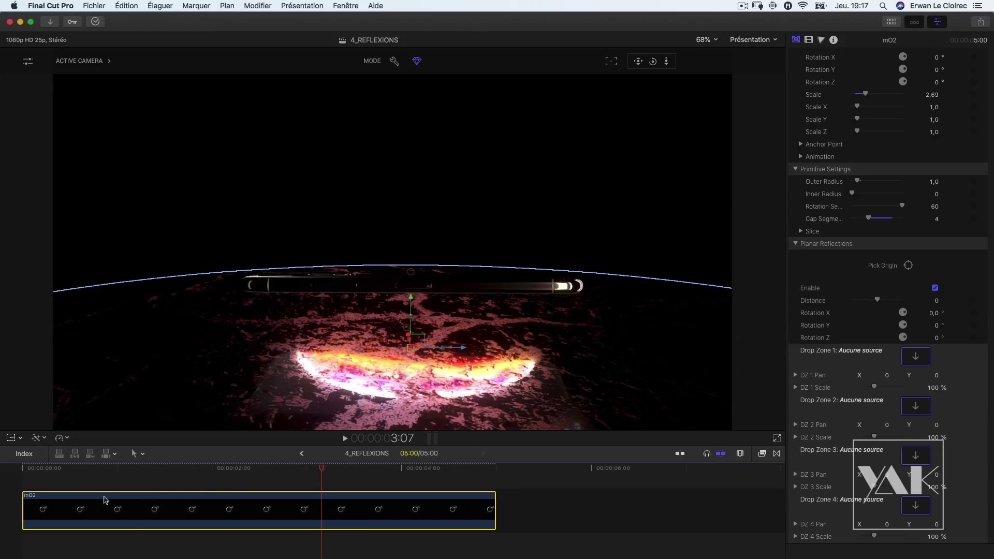
- Return to the start of the clip and try Brushed Metal 3 as the disc's material
{"action": "left_click", "coordinate": [80, 503]}
{"action": "key", "text": "Home"}
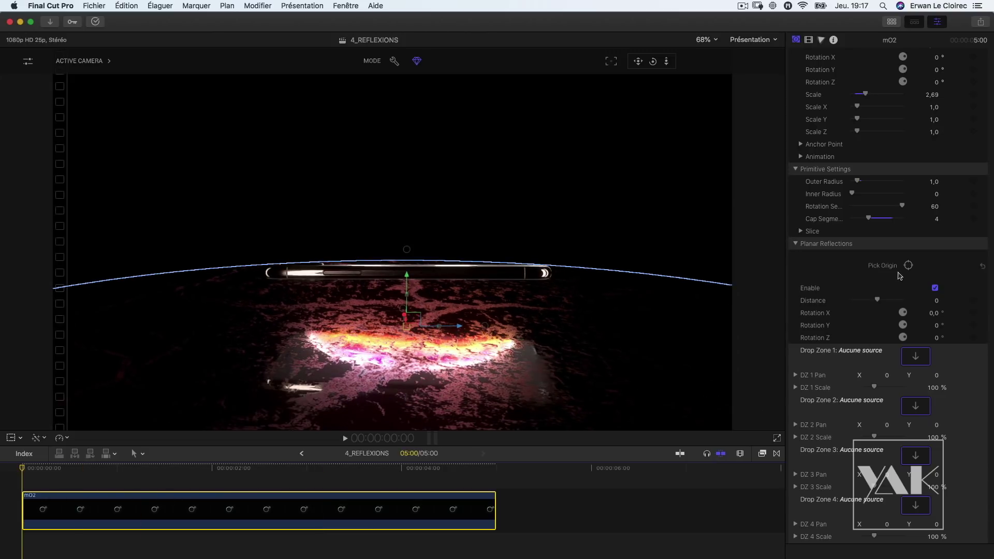
{"action": "scroll", "coordinate": [889, 290], "scroll_direction": "up", "scroll_amount": 12}
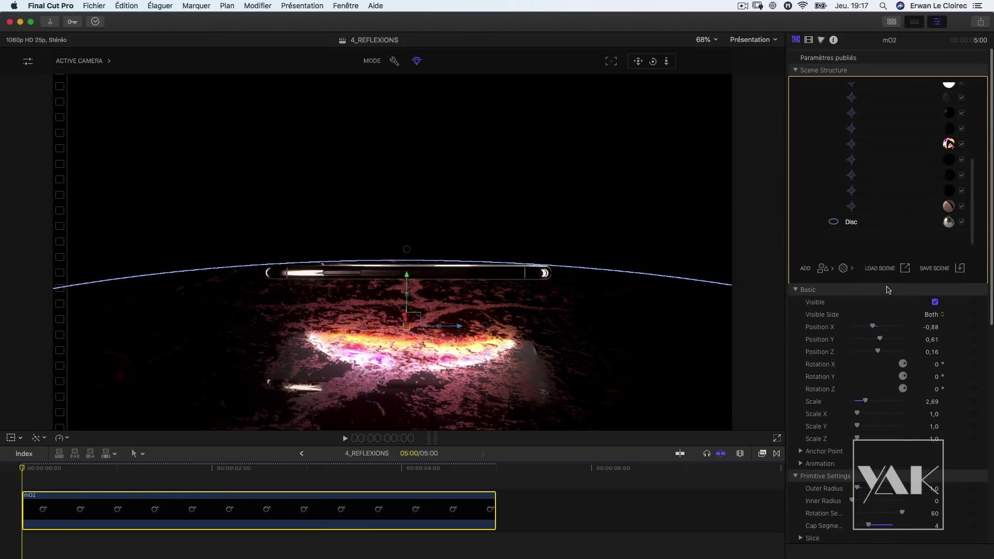
{"action": "left_click", "coordinate": [948, 221]}
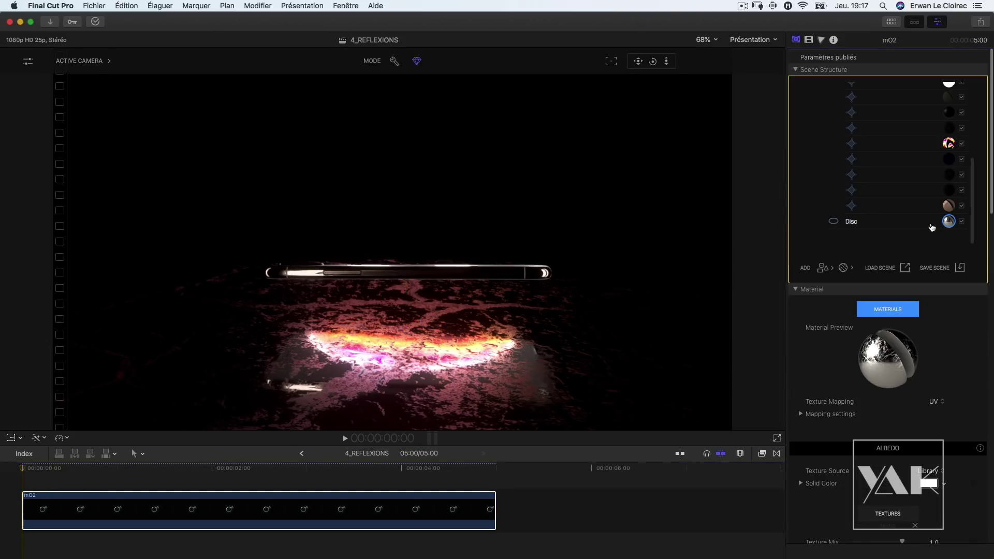
{"action": "left_click", "coordinate": [887, 311]}
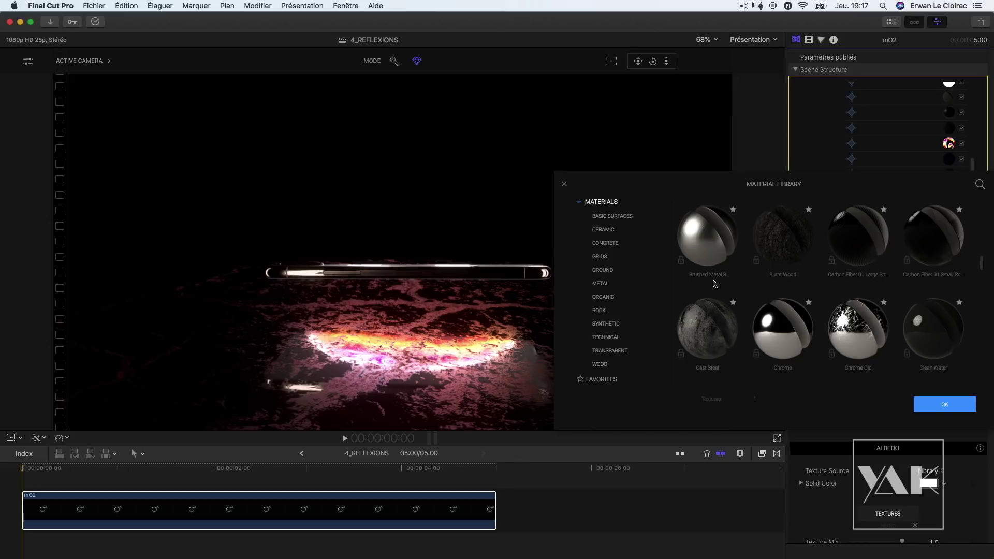
{"action": "left_click", "coordinate": [711, 244]}
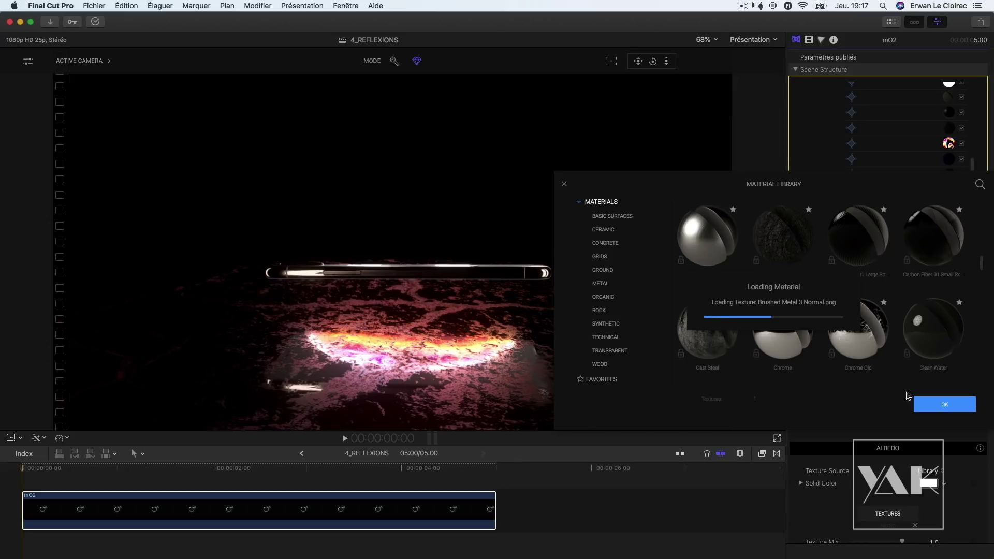
{"action": "left_click", "coordinate": [944, 405]}
- Try the Burnt Wood, small Carbon Fiber 01 and Chrome Old materials on the disc to compare their reflections
{"action": "left_click", "coordinate": [884, 311]}
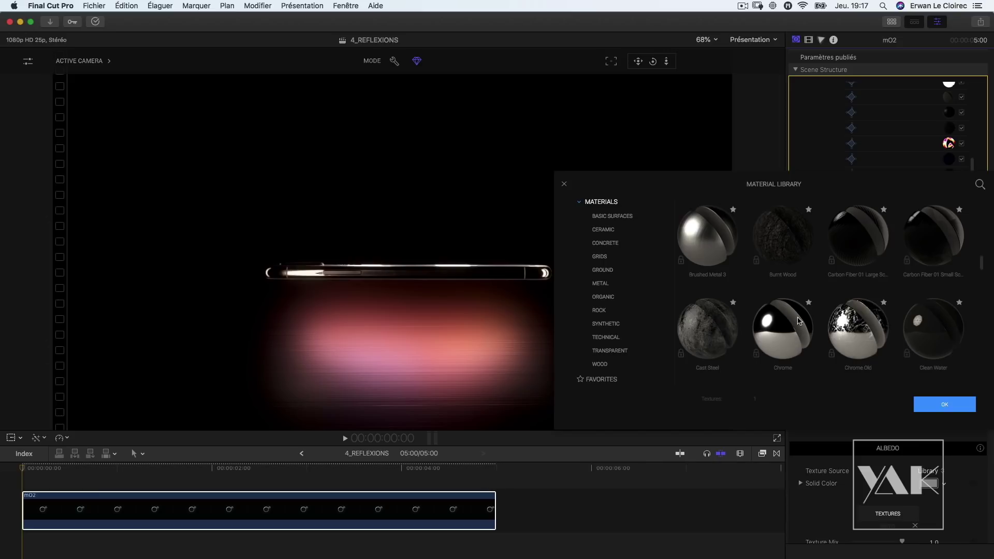
{"action": "left_click", "coordinate": [779, 247]}
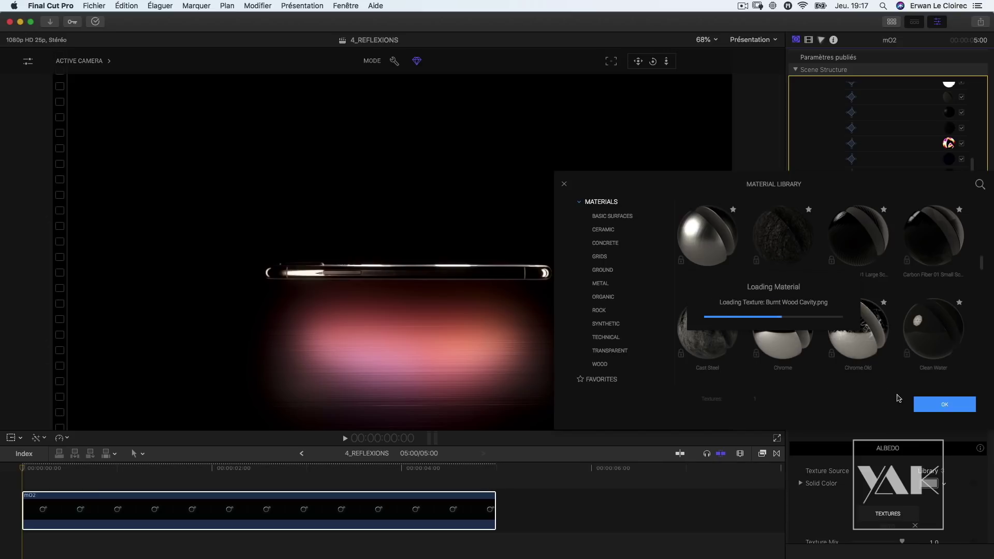
{"action": "left_click", "coordinate": [944, 407]}
{"action": "left_click", "coordinate": [888, 314]}
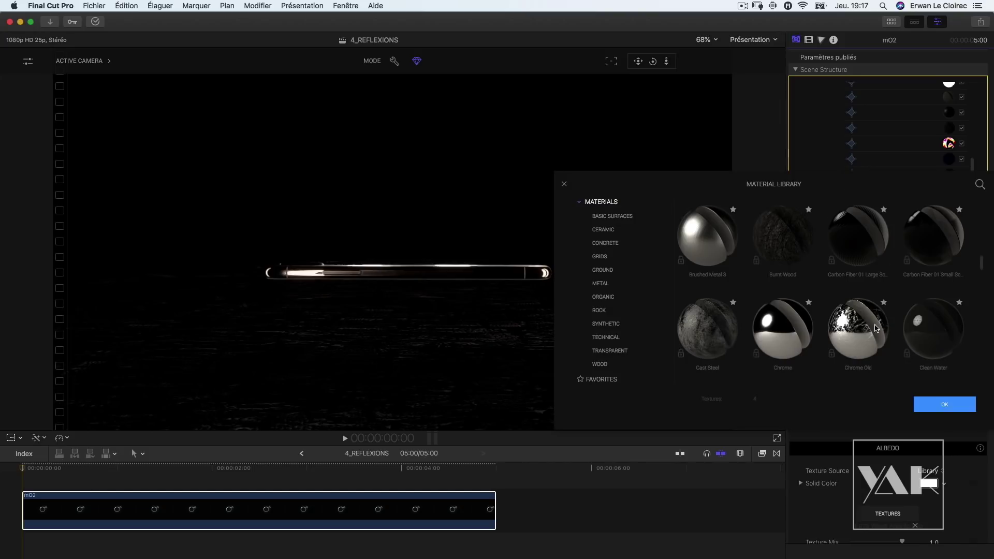
{"action": "left_click", "coordinate": [931, 251]}
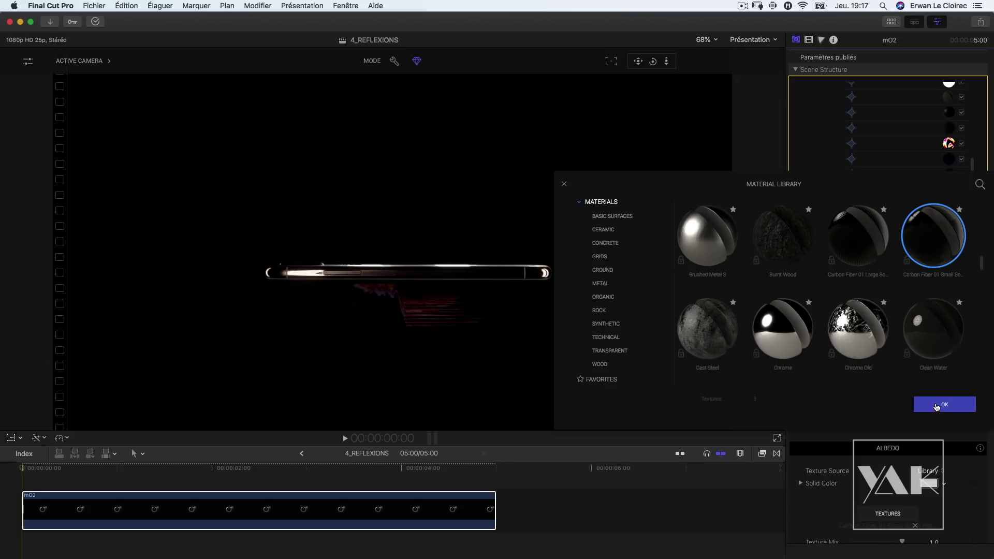
{"action": "left_click", "coordinate": [933, 339]}
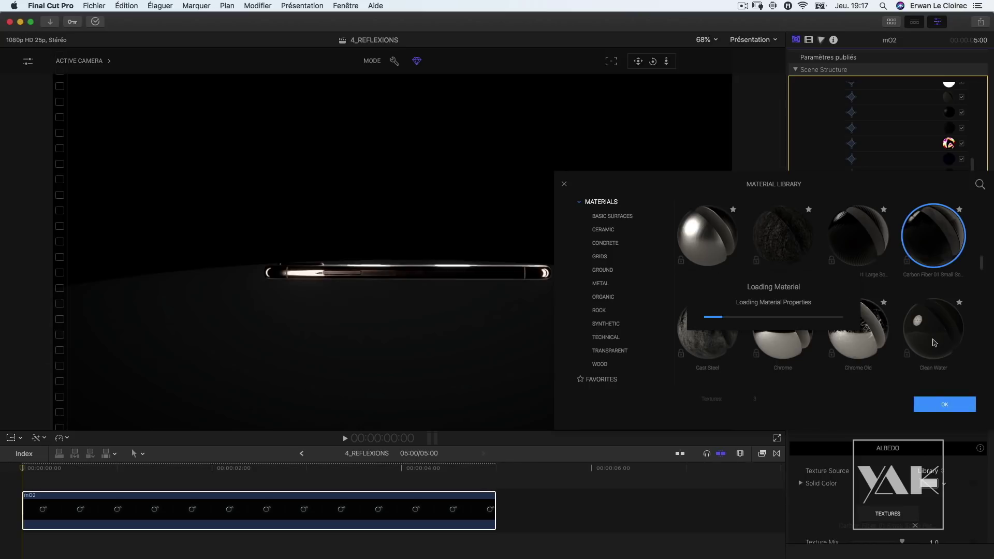
{"action": "left_click", "coordinate": [859, 332]}
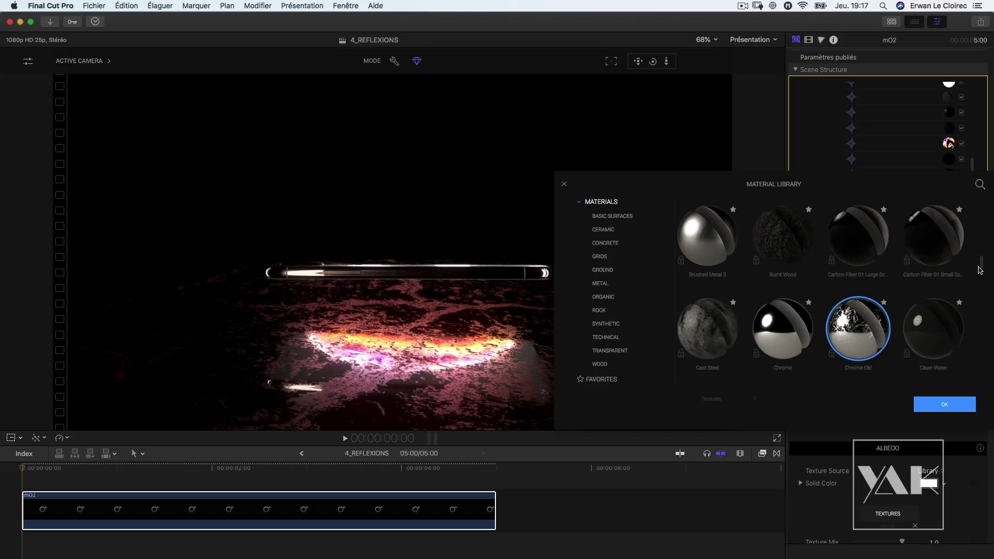
- Replace the disc's material with Iron Old from the material library
{"action": "scroll", "coordinate": [980, 270], "scroll_direction": "down", "scroll_amount": 5}
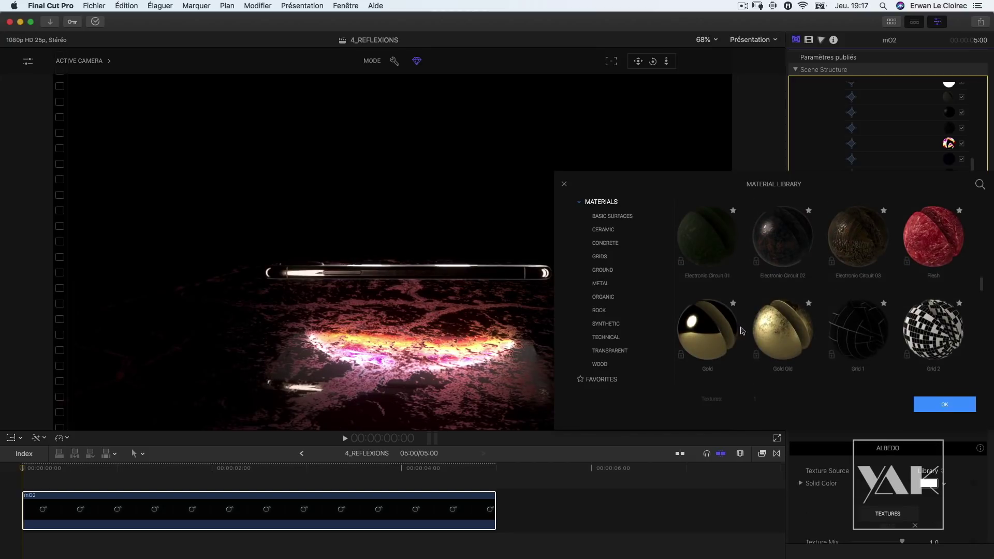
{"action": "left_click", "coordinate": [781, 335]}
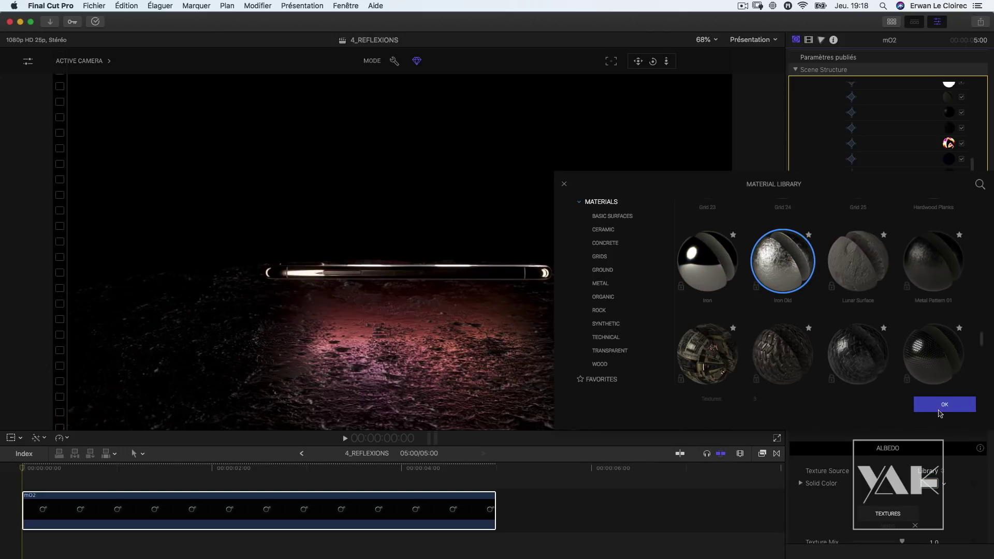
{"action": "left_click", "coordinate": [940, 409]}
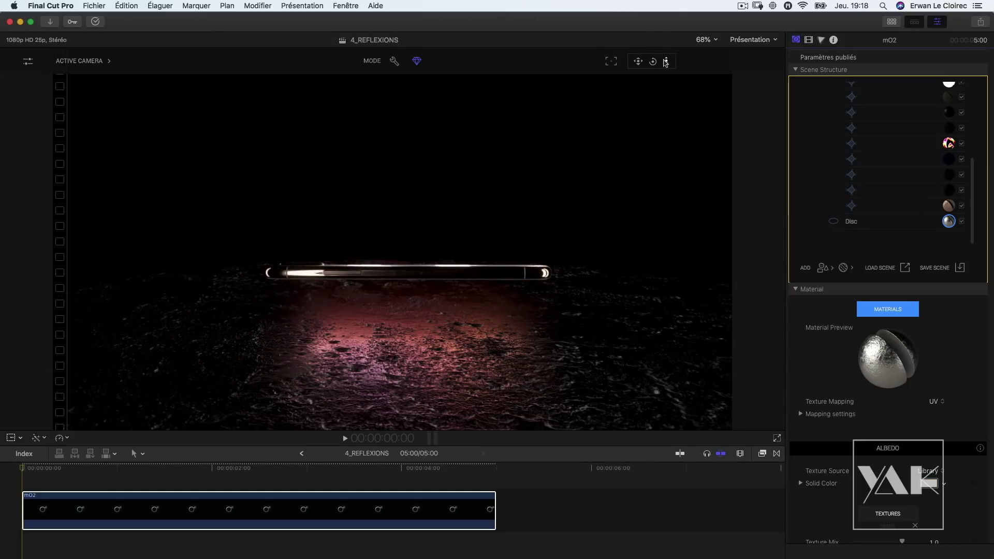
- Examine the Iron Old reflections around the phone from a closer angle in the perspective view
{"action": "left_click", "coordinate": [90, 68]}
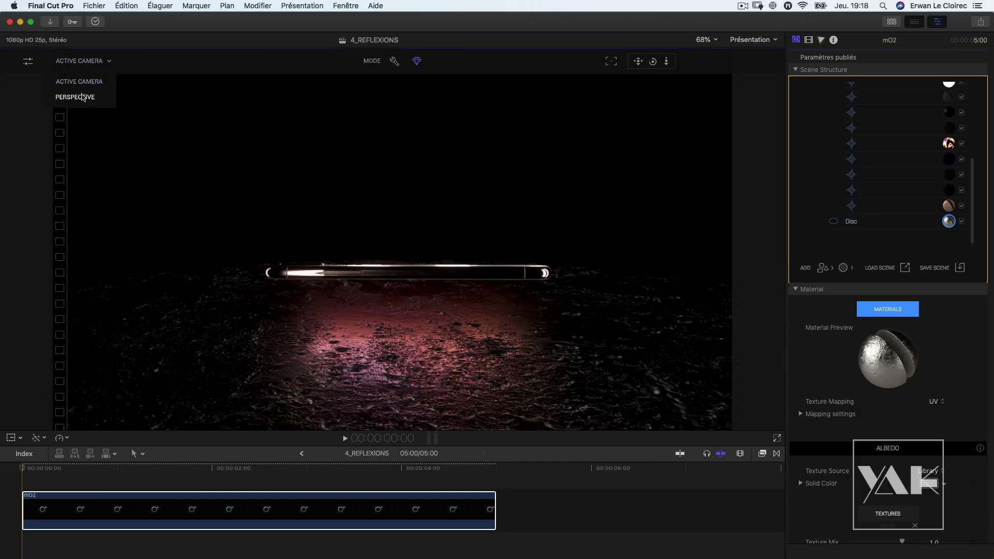
{"action": "left_click", "coordinate": [84, 96]}
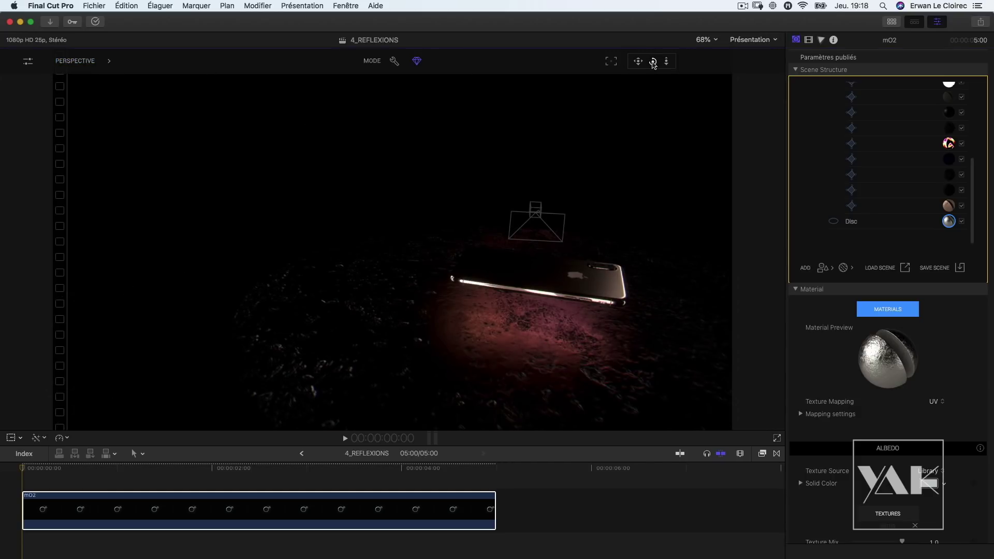
{"action": "left_click_drag", "start_coordinate": [654, 63], "coordinate": [599, 66]}
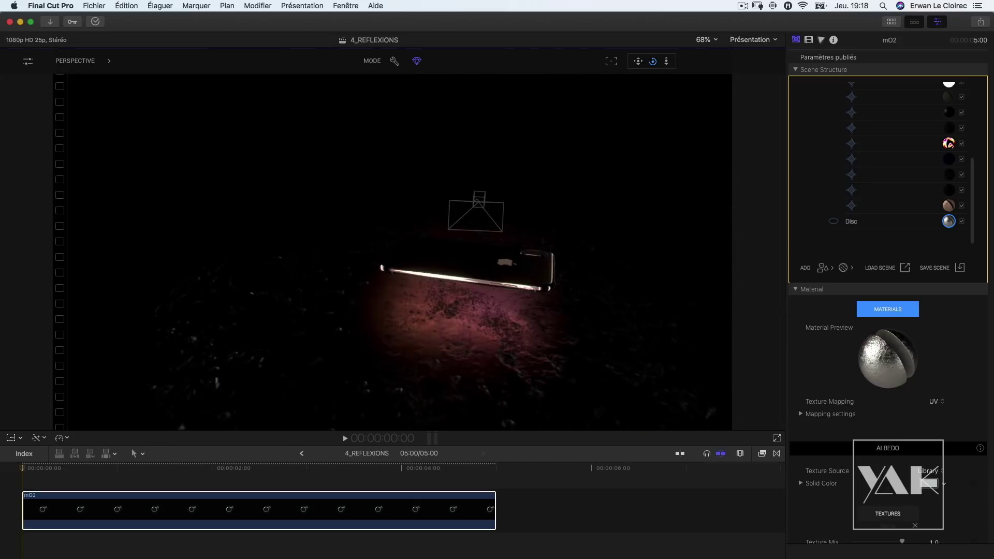
{"action": "left_click_drag", "start_coordinate": [667, 61], "coordinate": [740, 248]}
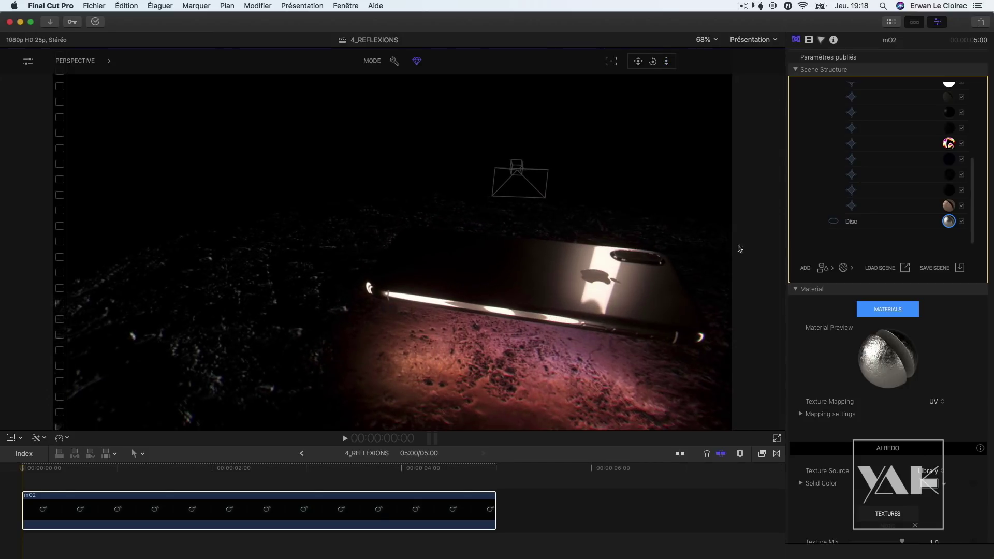
{"action": "left_click_drag", "start_coordinate": [638, 62], "coordinate": [559, 39]}
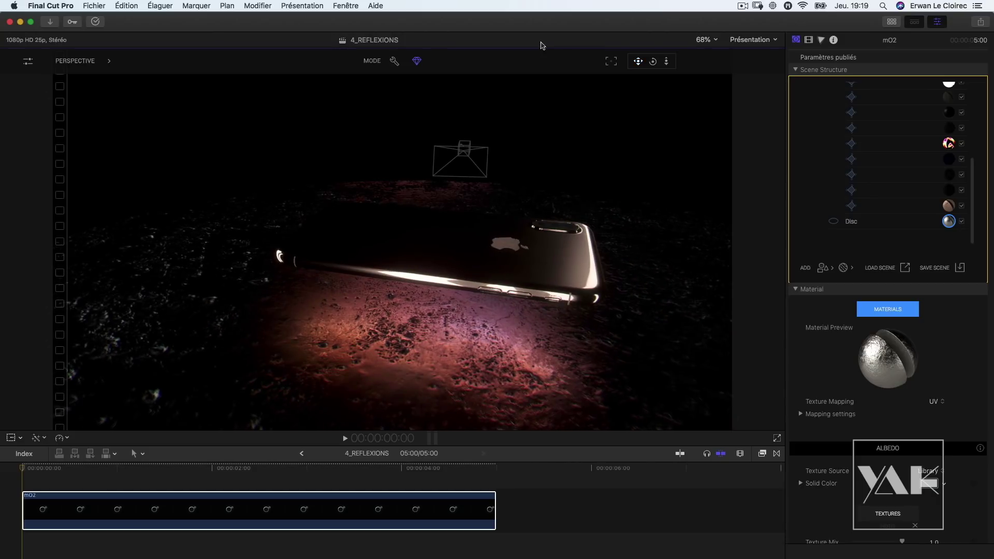
- Slide the VP_Free_Iphone group back and forth along its length over the disc to check how the reflections follow
{"action": "scroll", "coordinate": [878, 223], "scroll_direction": "up", "scroll_amount": 5}
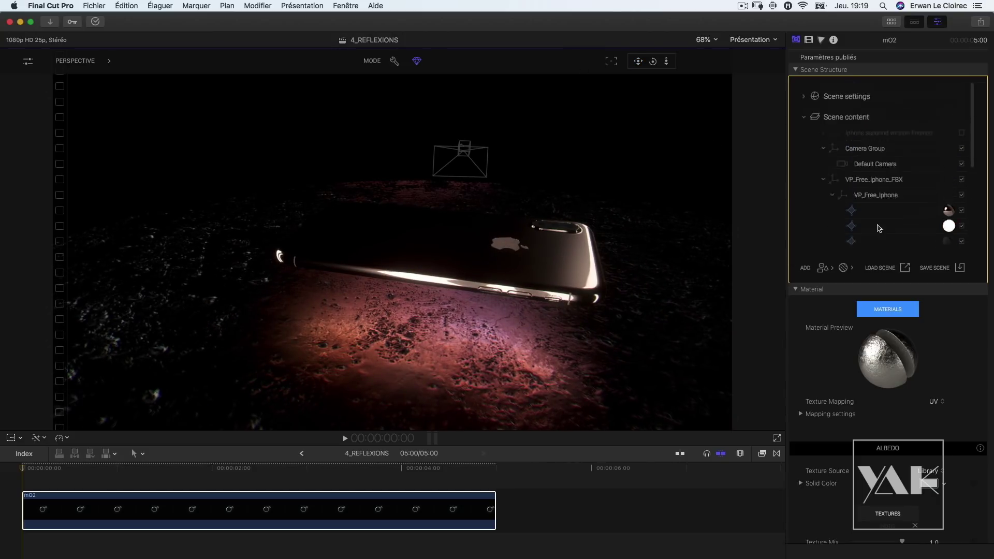
{"action": "left_click", "coordinate": [859, 193]}
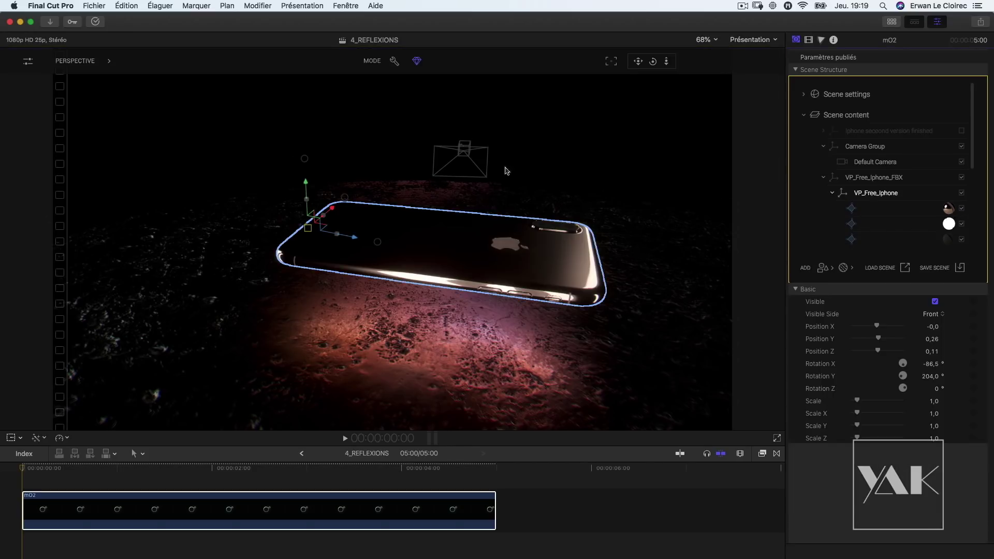
{"action": "left_click_drag", "start_coordinate": [355, 240], "coordinate": [419, 252]}
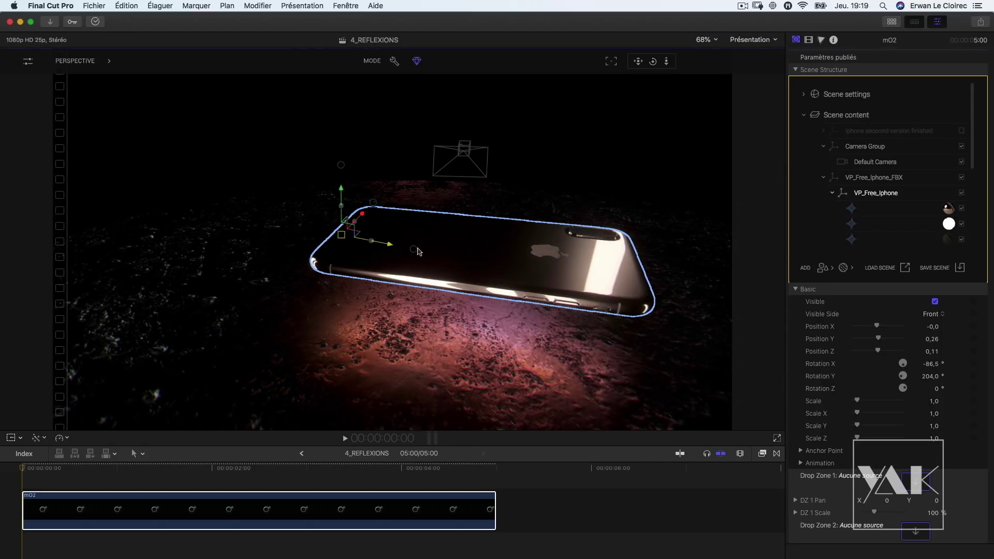
{"action": "left_click_drag", "start_coordinate": [529, 272], "coordinate": [530, 274]}
{"action": "left_click_drag", "start_coordinate": [415, 255], "coordinate": [380, 259]}
{"action": "left_click_drag", "start_coordinate": [368, 259], "coordinate": [158, 220]}
{"action": "left_click_drag", "start_coordinate": [264, 233], "coordinate": [358, 256]}
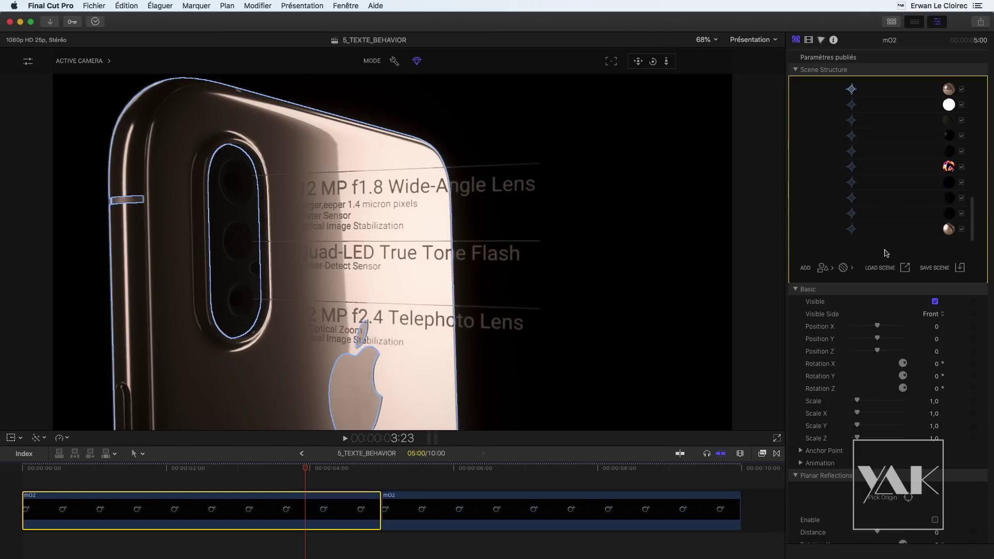
- Collapse the VP_Free_Iphone group in the scene structure and select the group holding the lens and flash texts
{"action": "scroll", "coordinate": [888, 262], "scroll_direction": "up", "scroll_amount": 5}
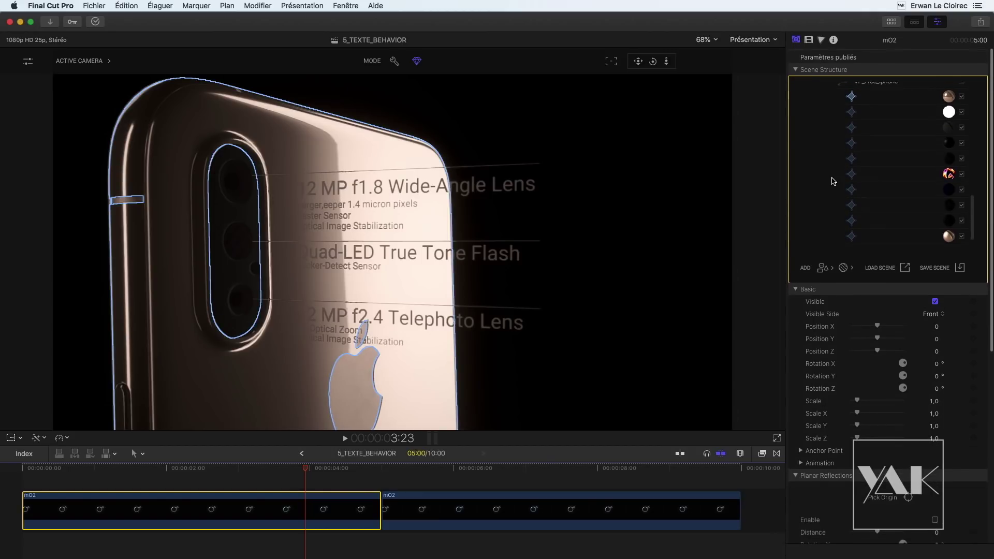
{"action": "left_click", "coordinate": [833, 158]}
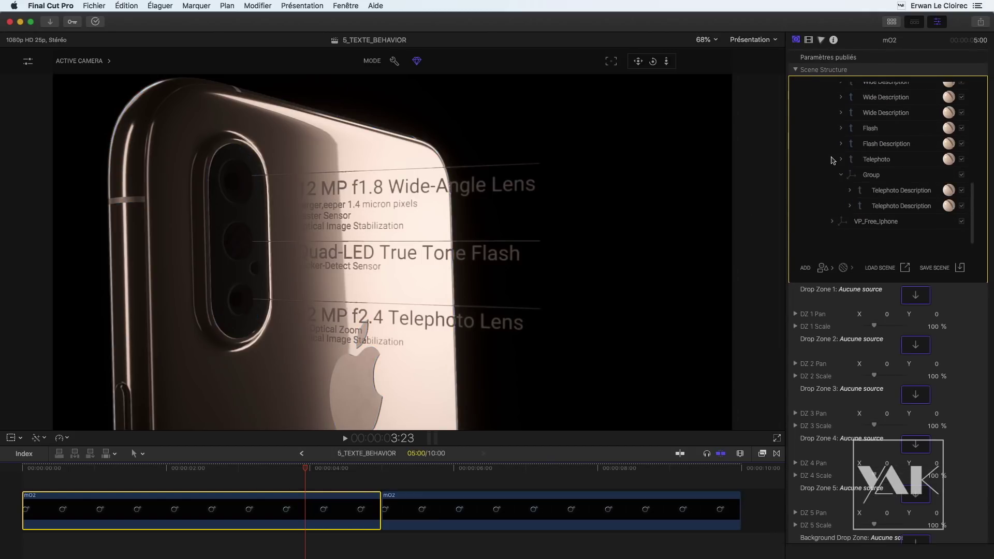
{"action": "scroll", "coordinate": [834, 181], "scroll_direction": "up", "scroll_amount": 5}
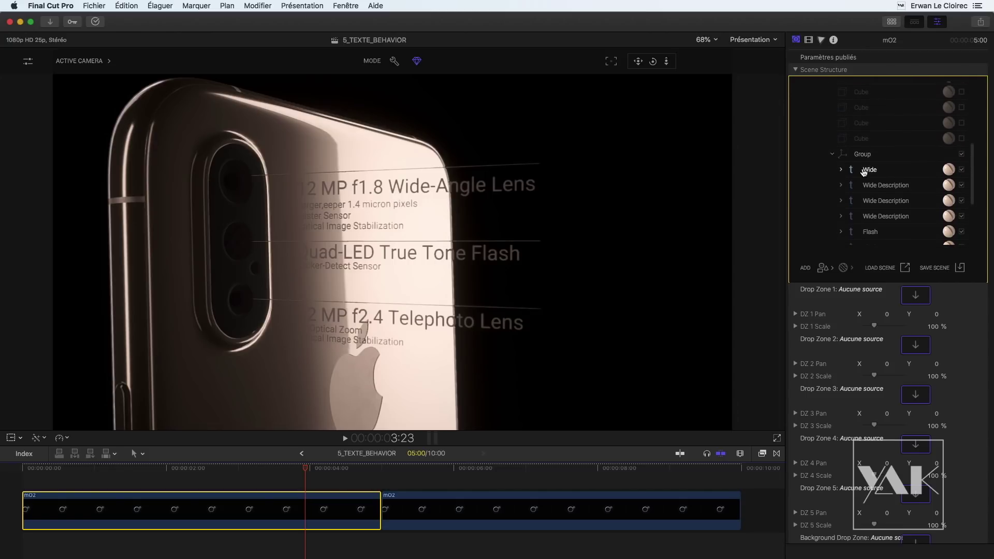
{"action": "left_click", "coordinate": [862, 155]}
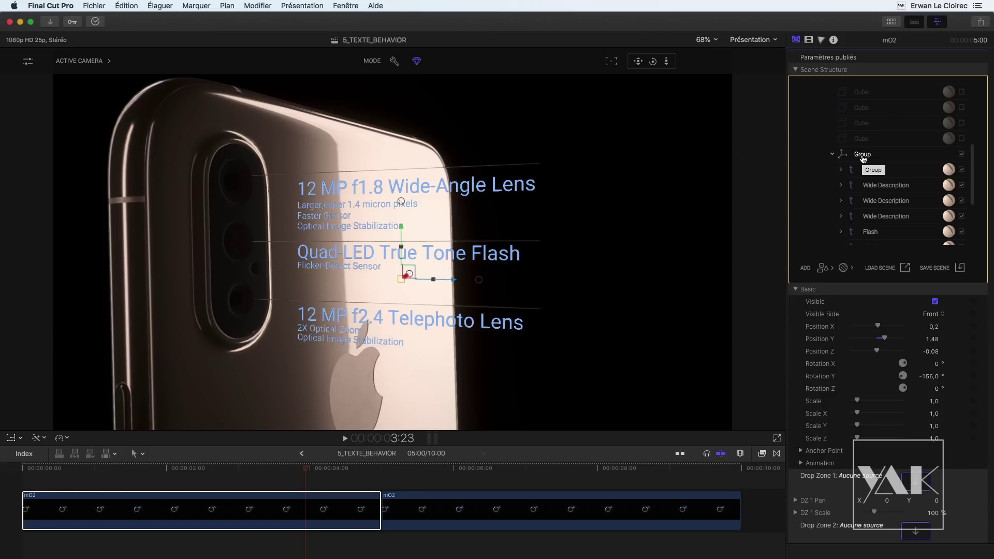
- Select the first Telephoto Description text in the nested group and examine its parts and extrusion settings
{"action": "scroll", "coordinate": [867, 233], "scroll_direction": "down", "scroll_amount": 5}
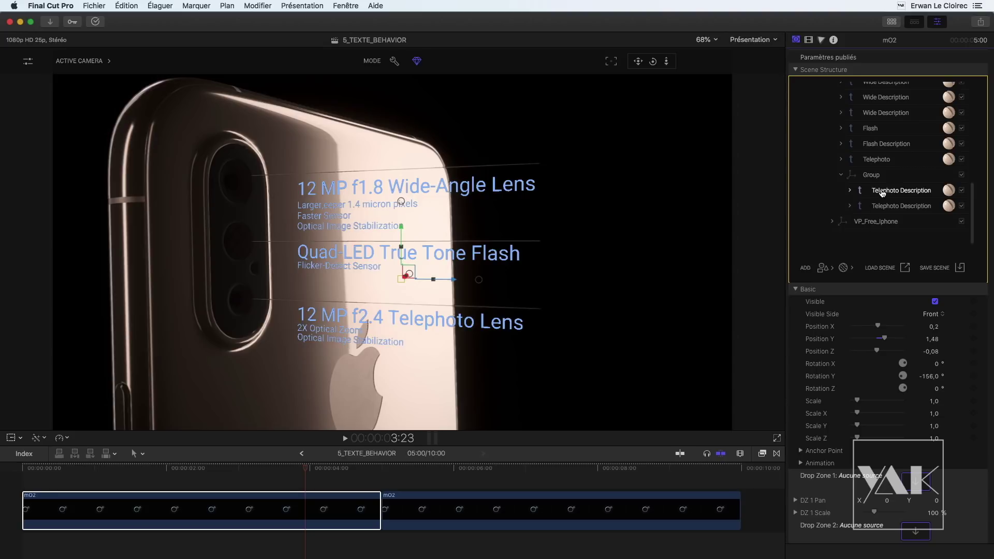
{"action": "left_click", "coordinate": [882, 190]}
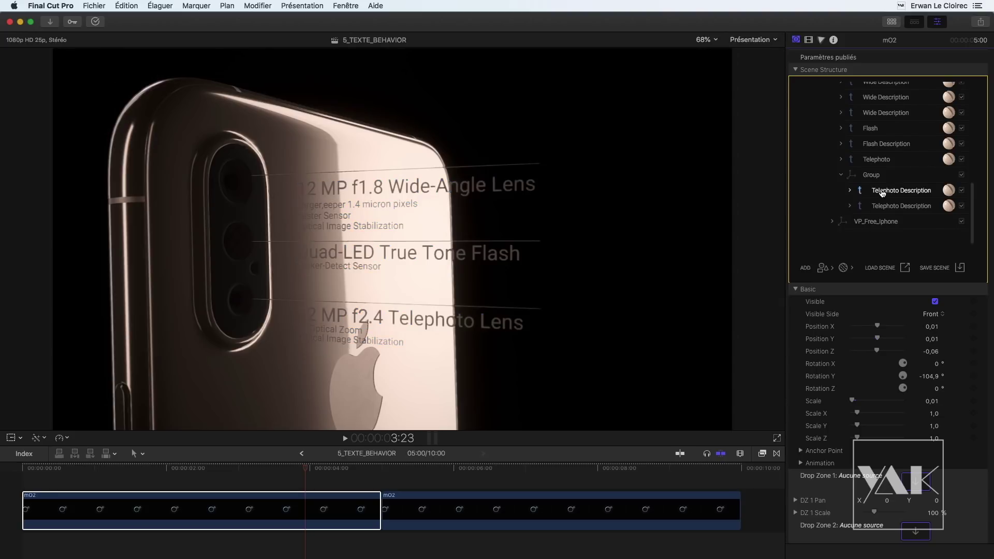
{"action": "left_click", "coordinate": [850, 190]}
{"action": "scroll", "coordinate": [875, 202], "scroll_direction": "down", "scroll_amount": 3}
{"action": "scroll", "coordinate": [855, 194], "scroll_direction": "up", "scroll_amount": 2}
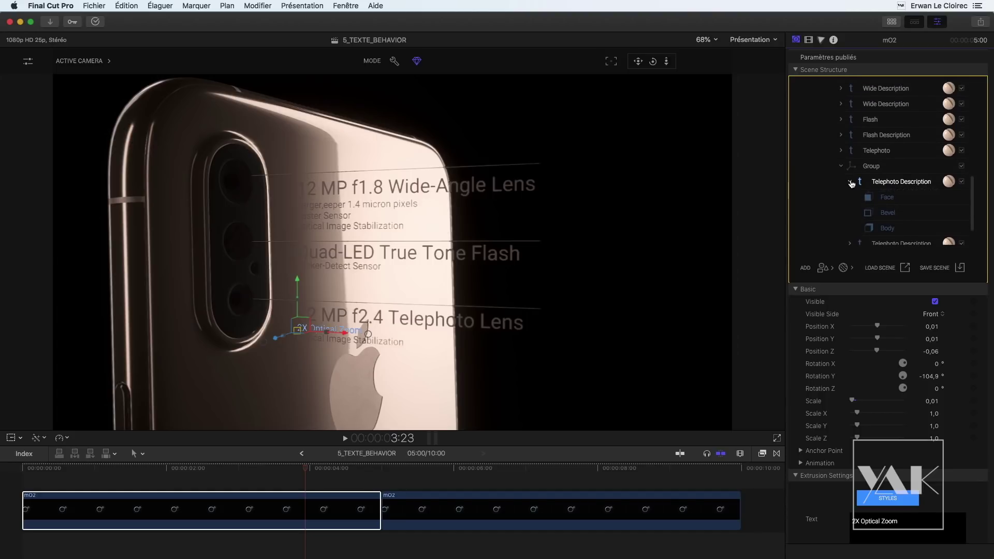
{"action": "left_click", "coordinate": [850, 182]}
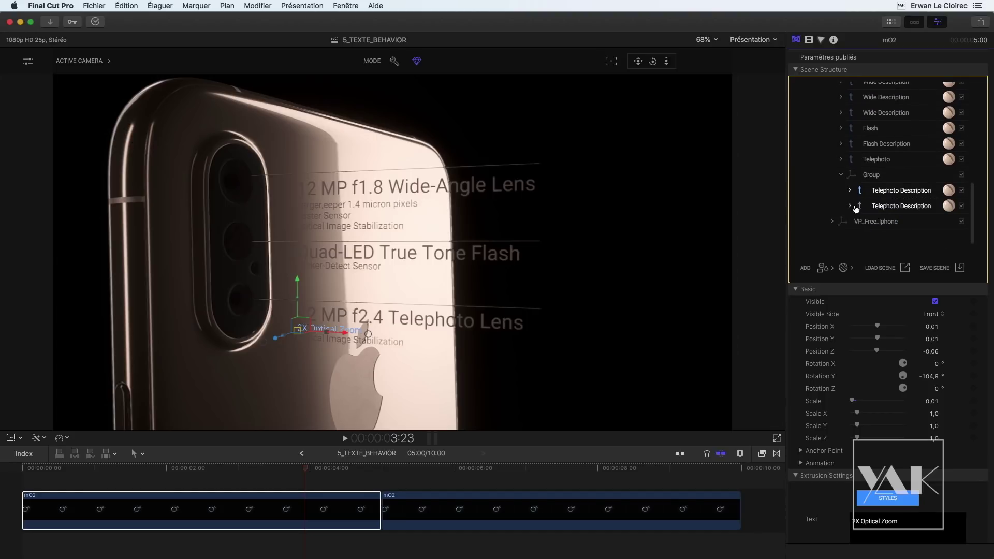
{"action": "scroll", "coordinate": [891, 375], "scroll_direction": "down", "scroll_amount": 6}
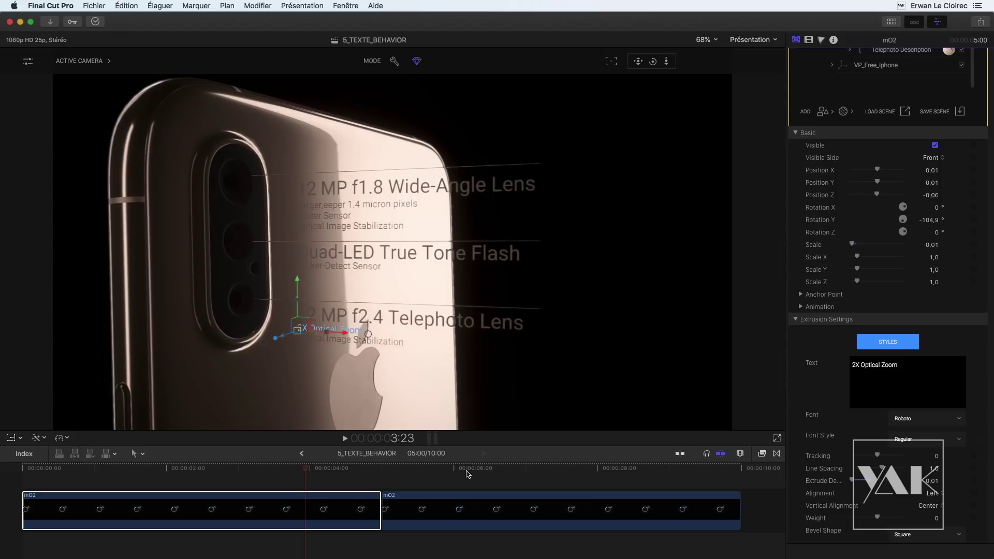
- In the second mO2 clip, go to 6:17, select the iPhone Xs & iPhone Xs Max text and bring up its Behavior settings
{"action": "left_click", "coordinate": [415, 510]}
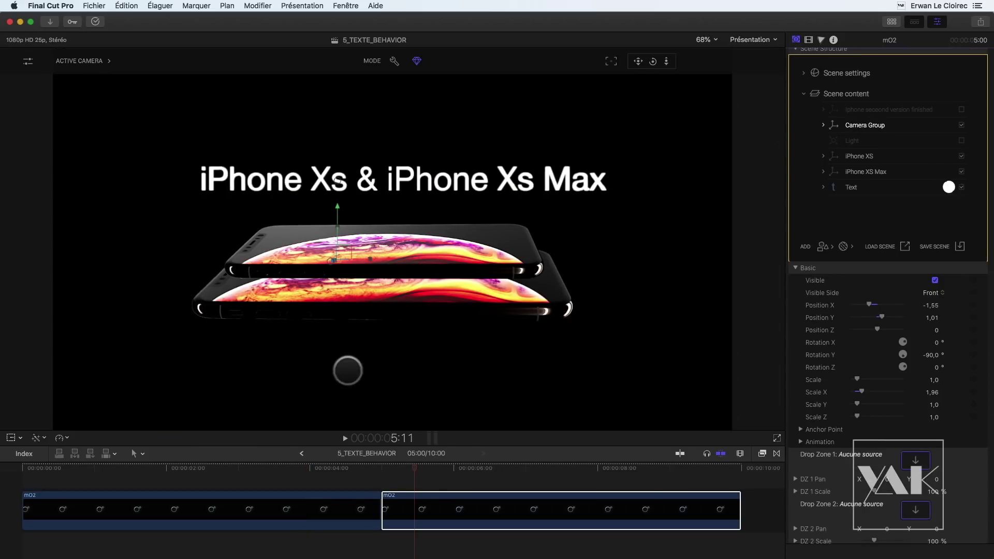
{"action": "left_click_drag", "start_coordinate": [413, 470], "coordinate": [508, 498]}
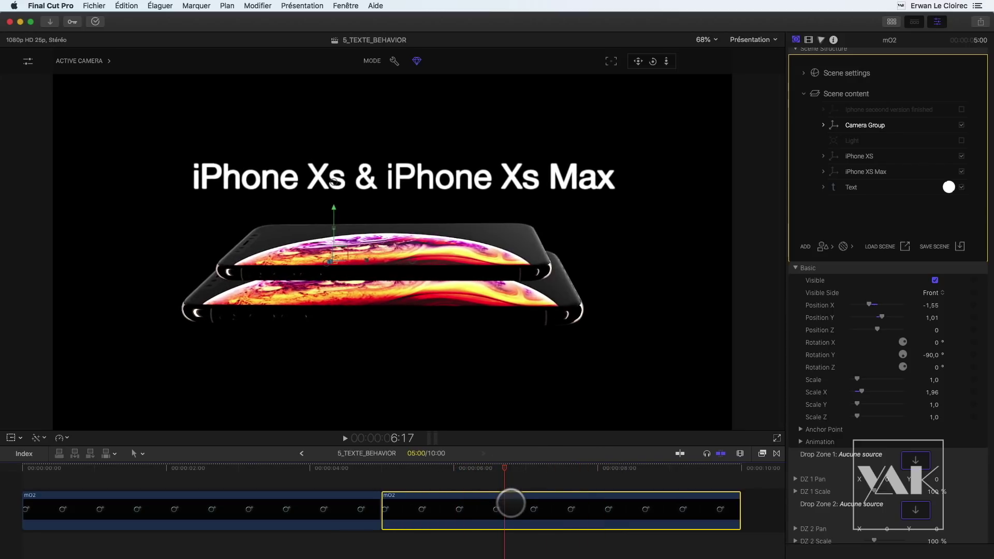
{"action": "left_click", "coordinate": [334, 182]}
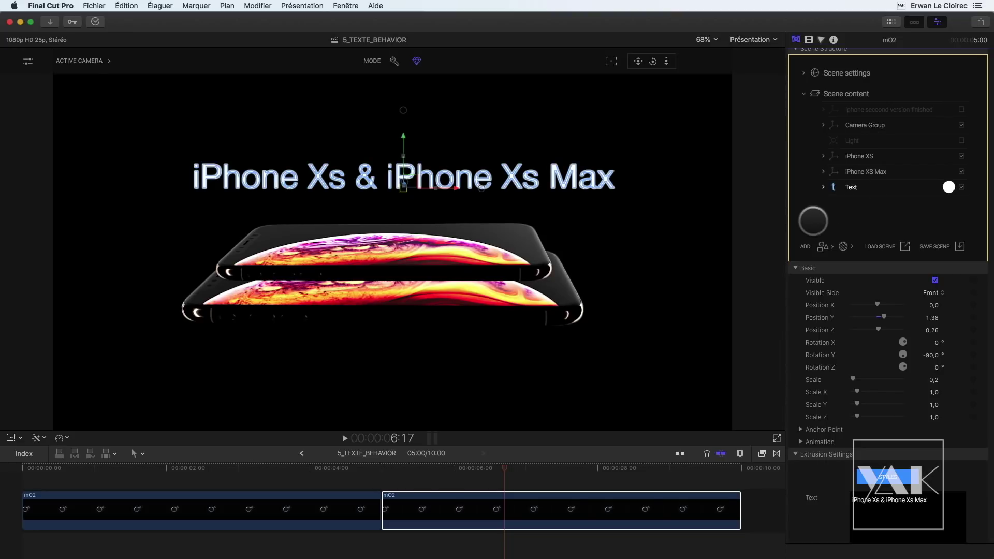
{"action": "scroll", "coordinate": [792, 329], "scroll_direction": "down", "scroll_amount": 5}
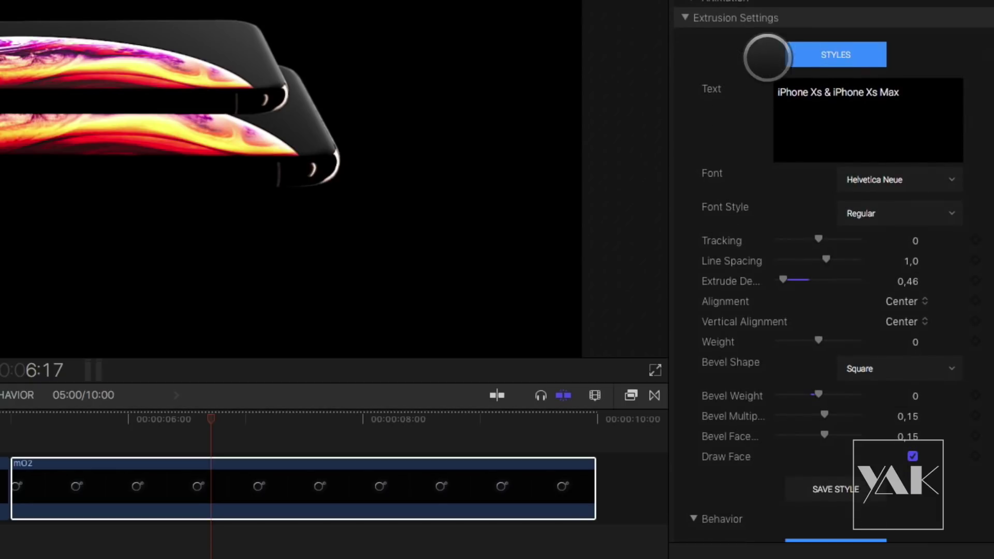
{"action": "scroll", "coordinate": [715, 284], "scroll_direction": "down", "scroll_amount": 4}
{"action": "scroll", "coordinate": [715, 285], "scroll_direction": "down", "scroll_amount": 5}
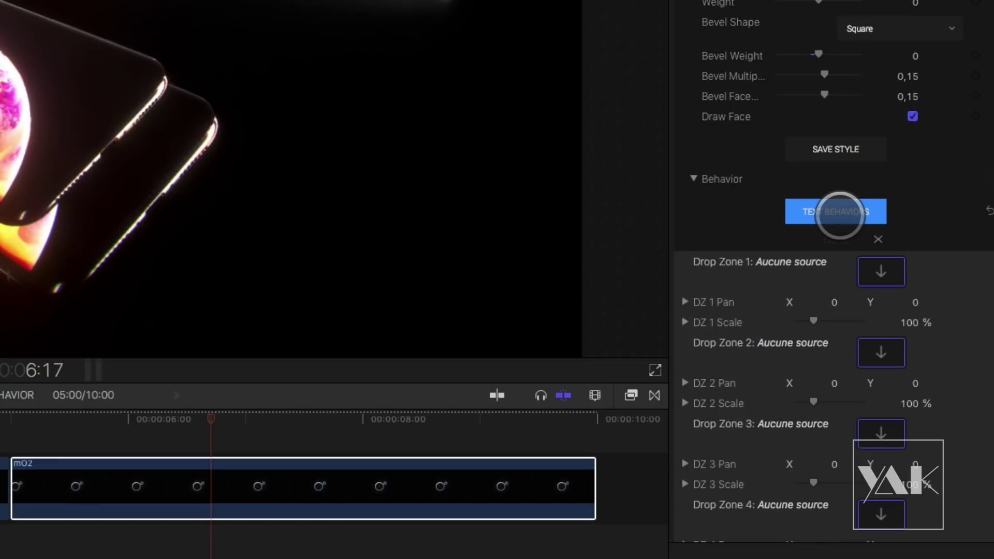
- Apply the Slide Backward In text behavior to the title, starting from the frame at 5:10, and scrub through the animation
{"action": "left_click", "coordinate": [840, 216]}
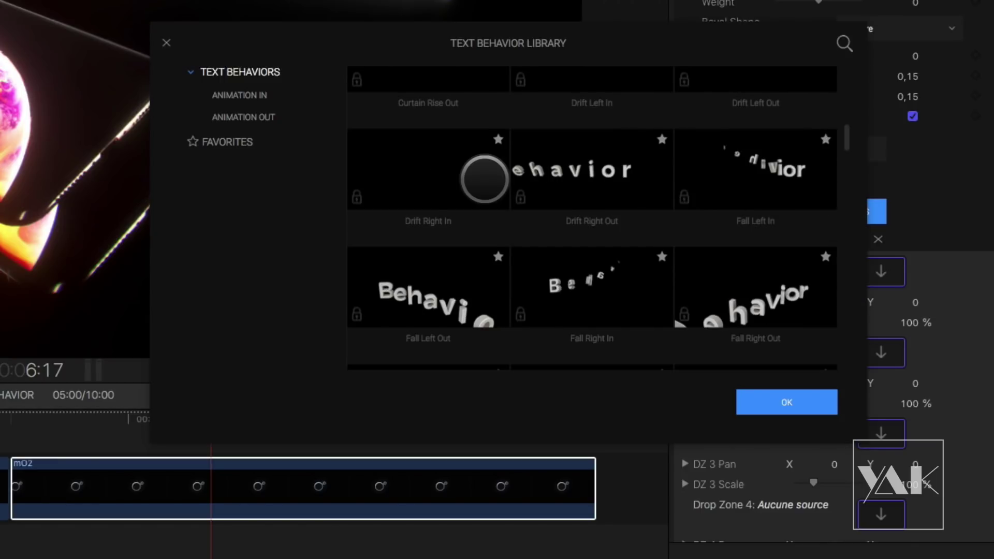
{"action": "scroll", "coordinate": [485, 179], "scroll_direction": "up", "scroll_amount": 10}
{"action": "scroll", "coordinate": [484, 179], "scroll_direction": "down", "scroll_amount": 10}
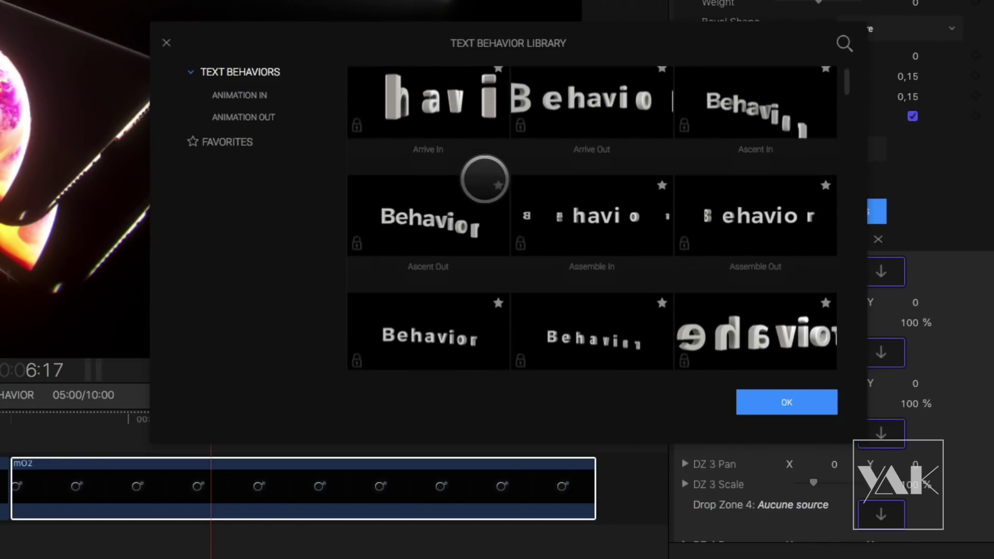
{"action": "scroll", "coordinate": [484, 178], "scroll_direction": "down", "scroll_amount": 10}
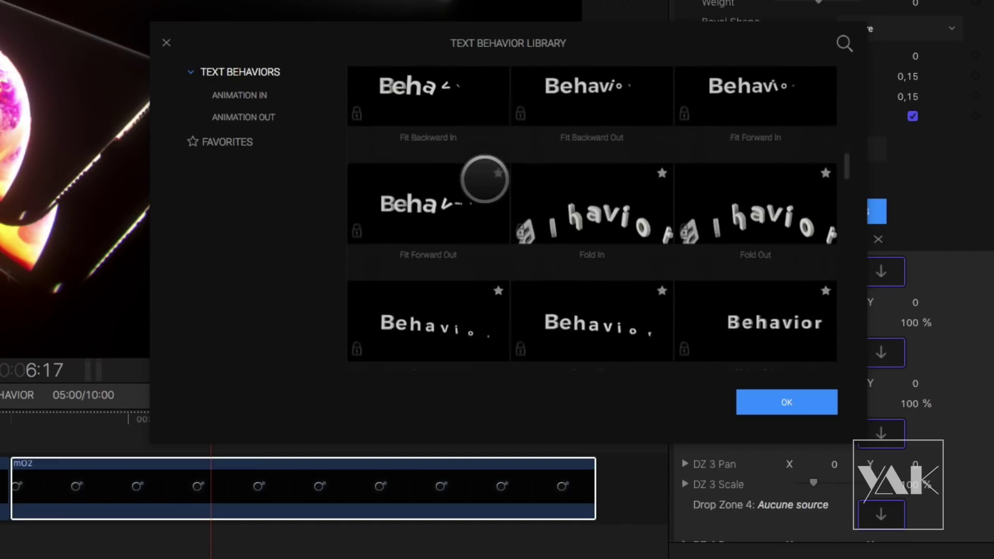
{"action": "scroll", "coordinate": [484, 179], "scroll_direction": "down", "scroll_amount": 4}
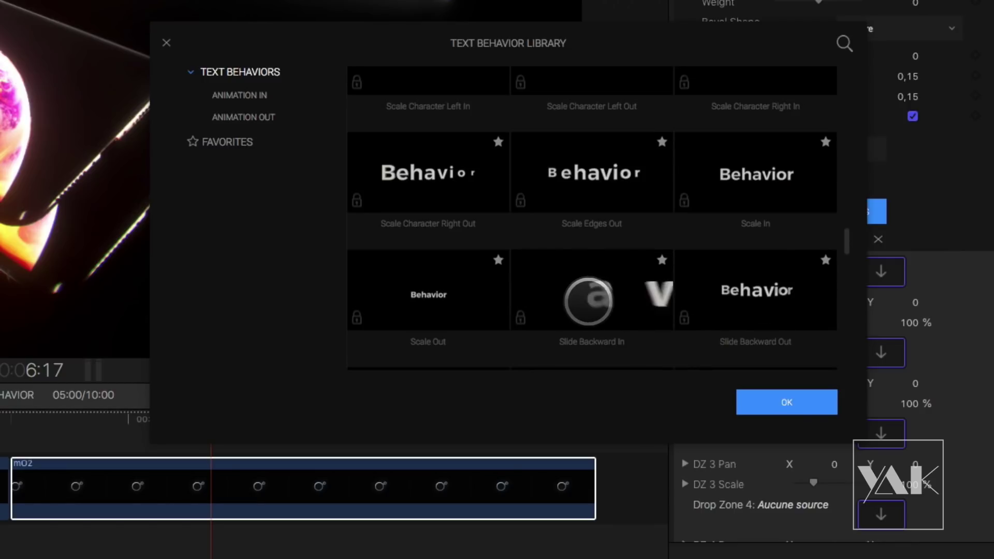
{"action": "left_click", "coordinate": [589, 302]}
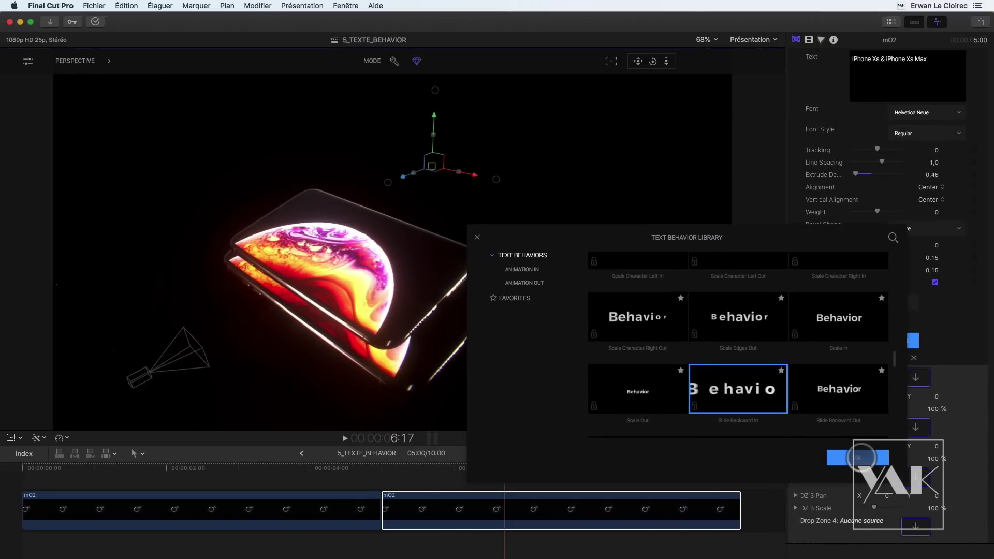
{"action": "left_click", "coordinate": [860, 458]}
{"action": "left_click_drag", "start_coordinate": [469, 468], "coordinate": [414, 474]}
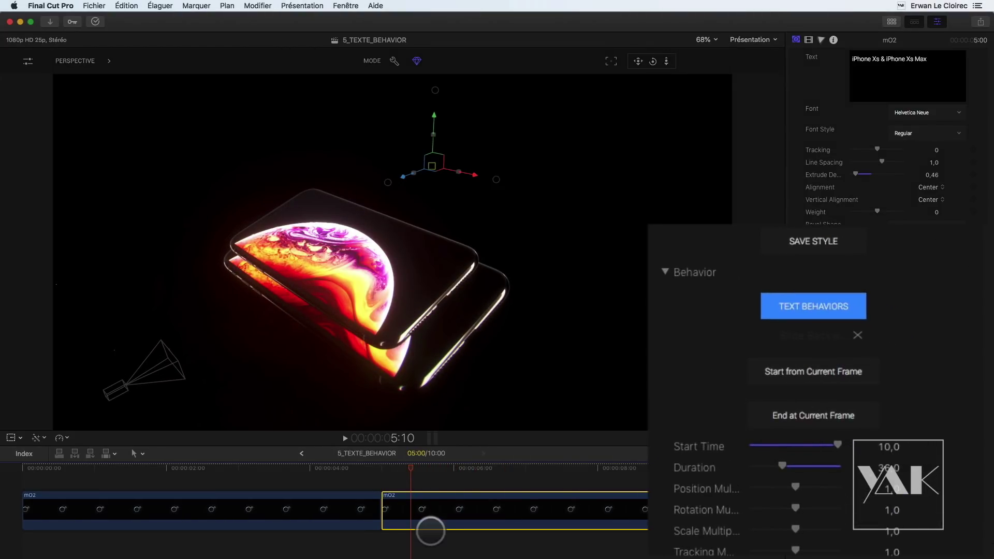
{"action": "left_click_drag", "start_coordinate": [411, 470], "coordinate": [489, 464]}
- Replace the title's behavior with Spin Left In, start it from the frame at 7:05 and scrub through the result
{"action": "left_click", "coordinate": [882, 345]}
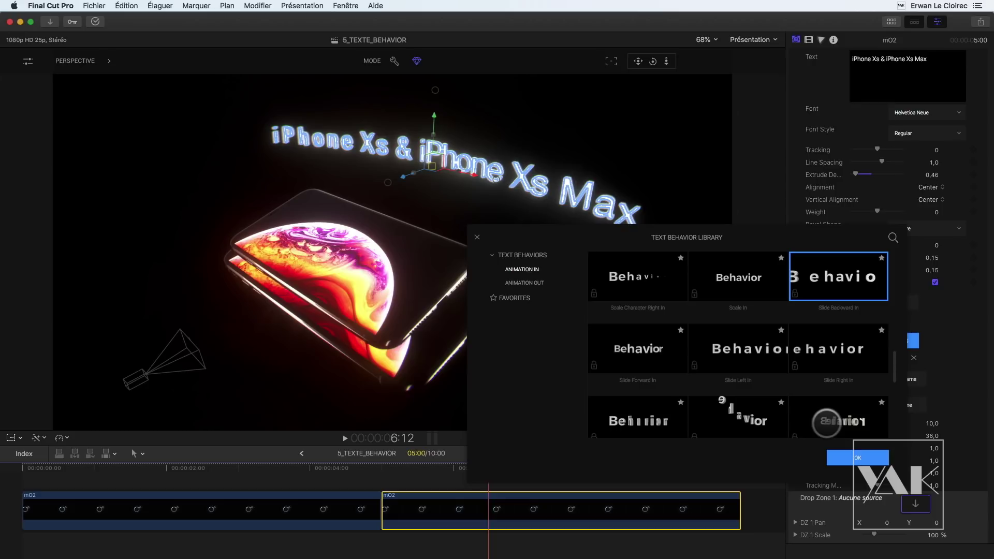
{"action": "left_click_drag", "start_coordinate": [848, 463], "coordinate": [788, 462]}
{"action": "left_click_drag", "start_coordinate": [489, 468], "coordinate": [541, 468]}
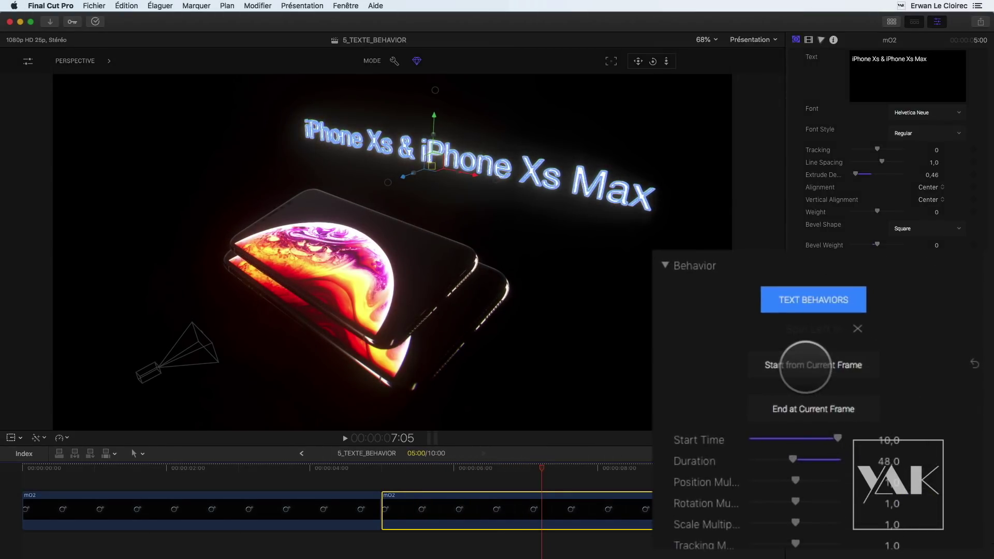
{"action": "left_click", "coordinate": [888, 379]}
{"action": "left_click_drag", "start_coordinate": [539, 469], "coordinate": [656, 469]}
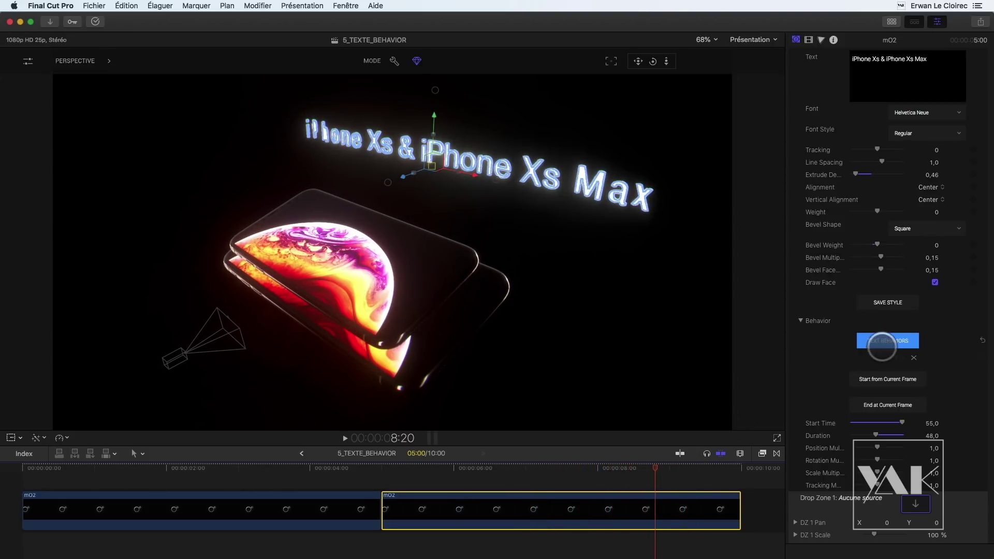
- Replace the title's behavior with Spill Out from the Animation Out category of the text behavior library
{"action": "left_click", "coordinate": [880, 341]}
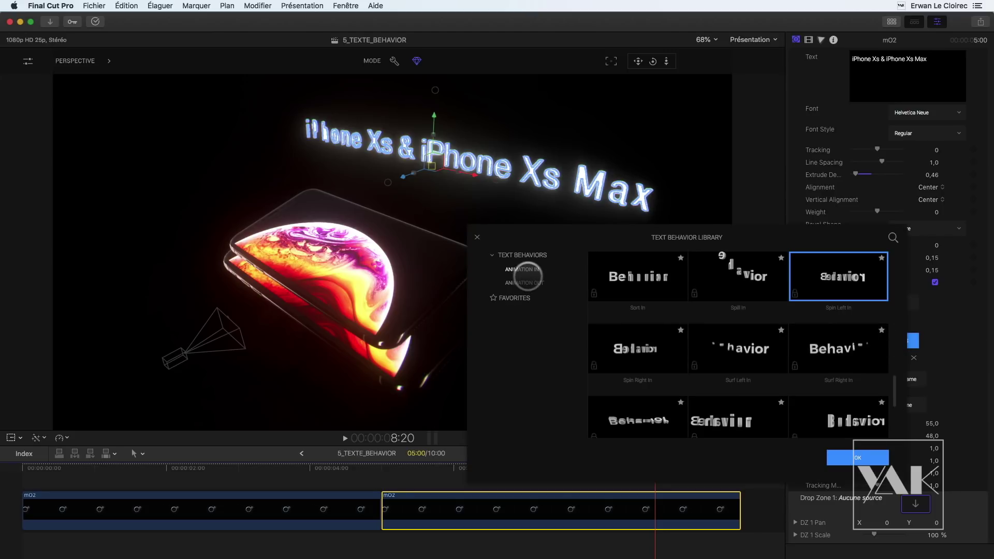
{"action": "left_click", "coordinate": [528, 283]}
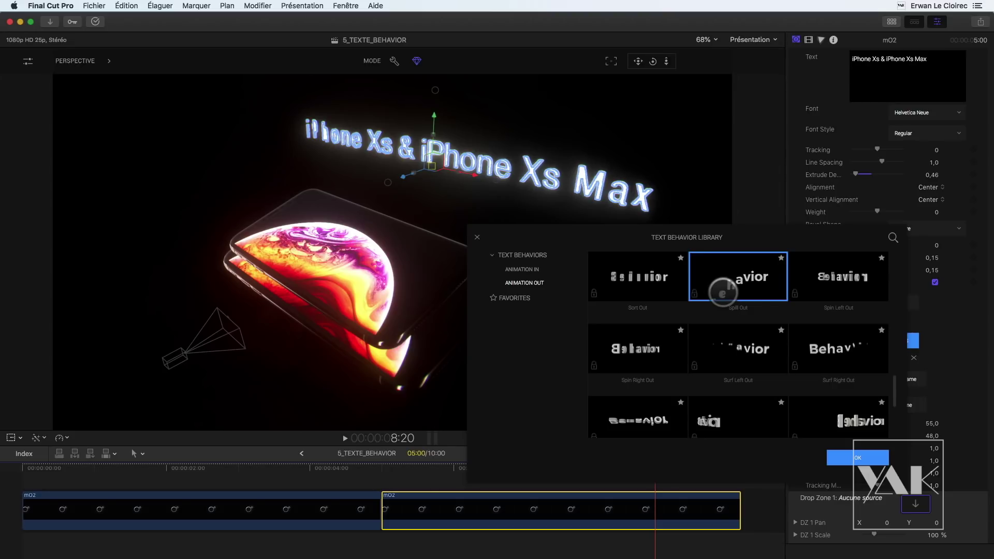
{"action": "left_click", "coordinate": [723, 293]}
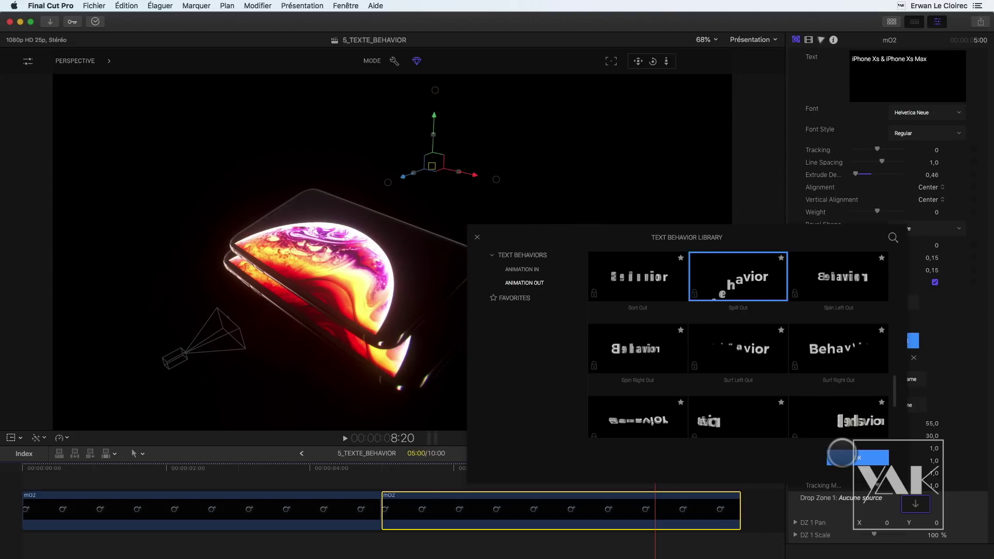
{"action": "left_click", "coordinate": [845, 458]}
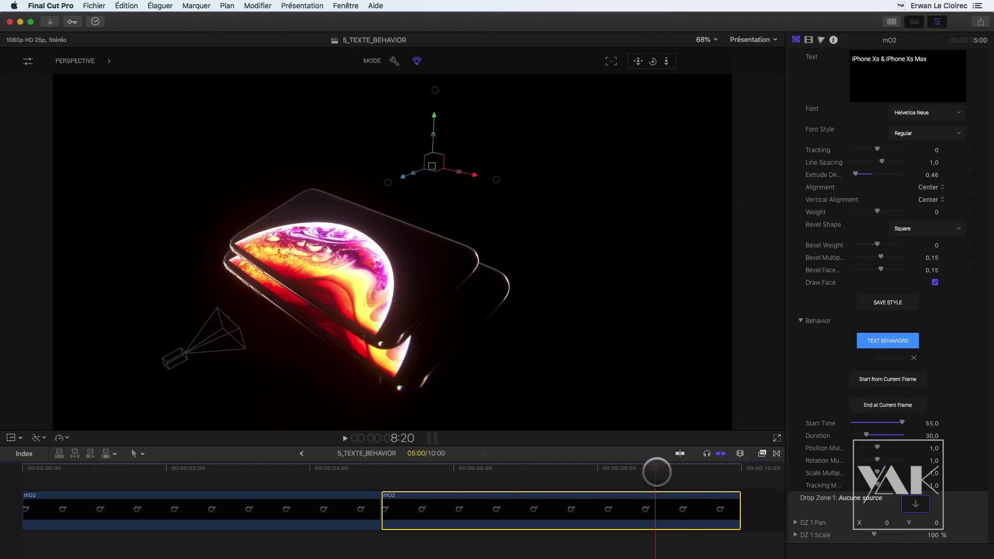
- Start the Spill Out behavior from the frame at 8:23 and scrub back before that point
{"action": "mouse_move", "coordinate": [655, 469]}
{"action": "left_mouse_down"}
{"action": "mouse_move", "coordinate": [521, 470]}
{"action": "mouse_move", "coordinate": [668, 470]}
{"action": "left_mouse_up"}
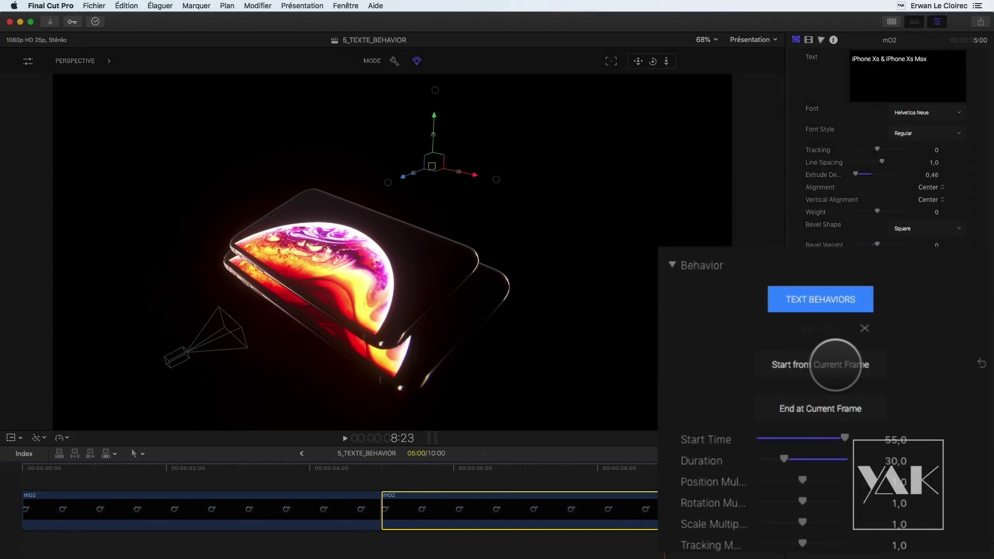
{"action": "left_click", "coordinate": [835, 365]}
{"action": "left_click_drag", "start_coordinate": [663, 469], "coordinate": [576, 458]}
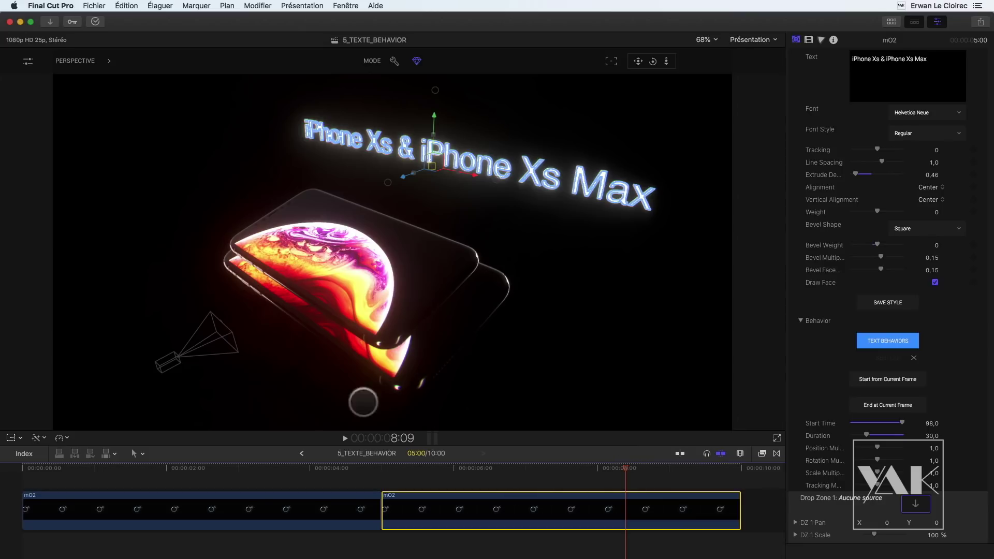
- Switch the viewer to the active camera and scrub to the end of the clip to preview the title's exit
{"action": "left_click", "coordinate": [73, 60]}
{"action": "left_click", "coordinate": [69, 82]}
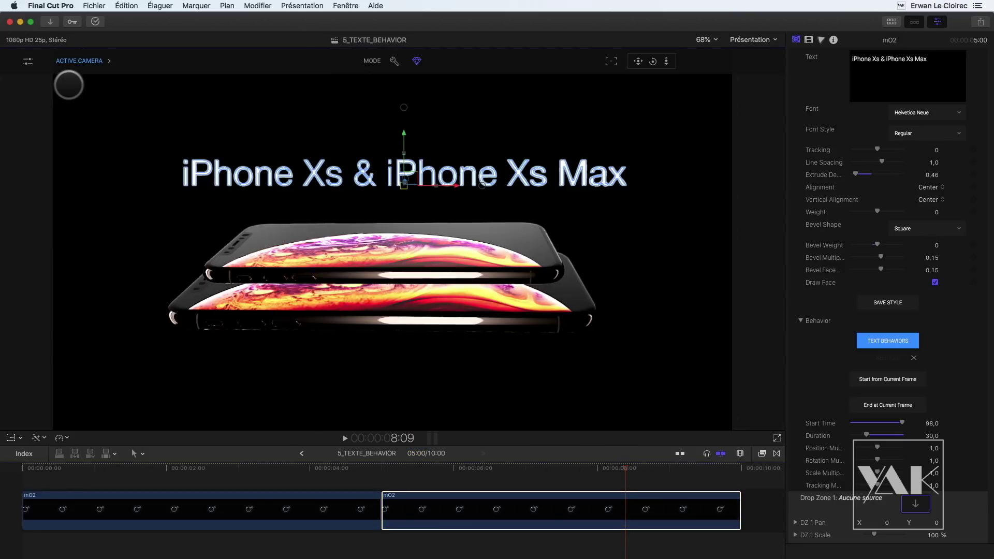
{"action": "left_click_drag", "start_coordinate": [630, 471], "coordinate": [727, 468]}
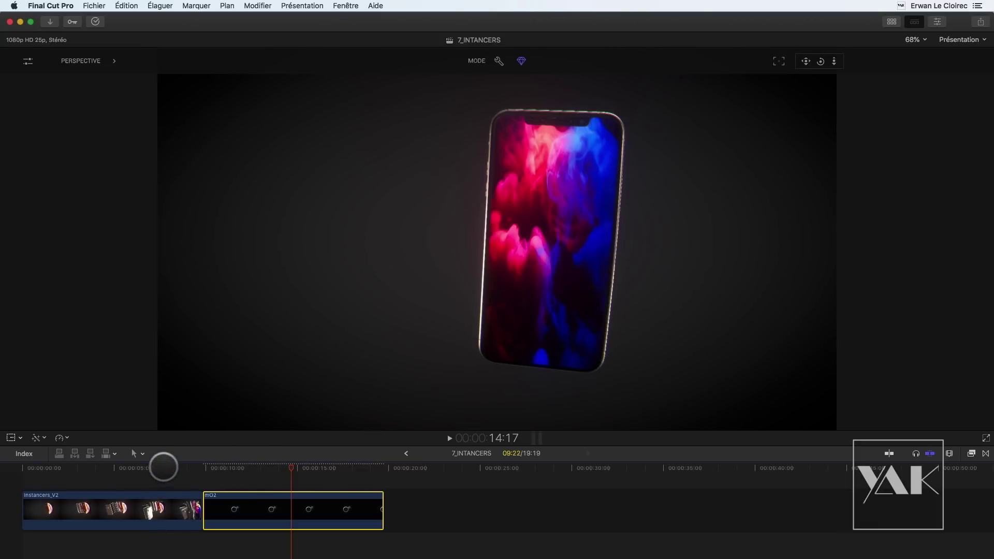
- Scrub the end of the Instancers_V2 clip, then go to 15:10 in the mO2 clip and show its parameters
{"action": "left_click_drag", "start_coordinate": [163, 468], "coordinate": [193, 469]}
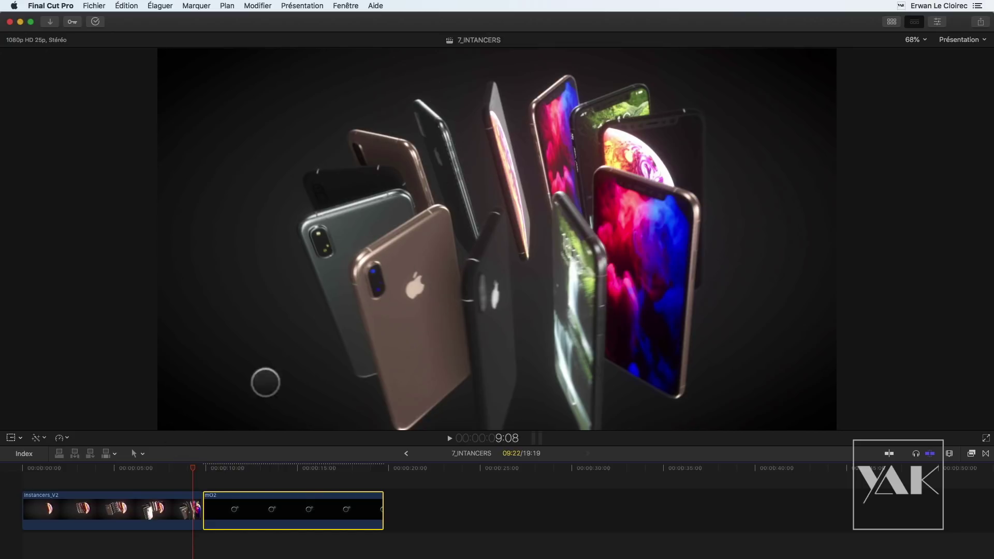
{"action": "left_click", "coordinate": [258, 468]}
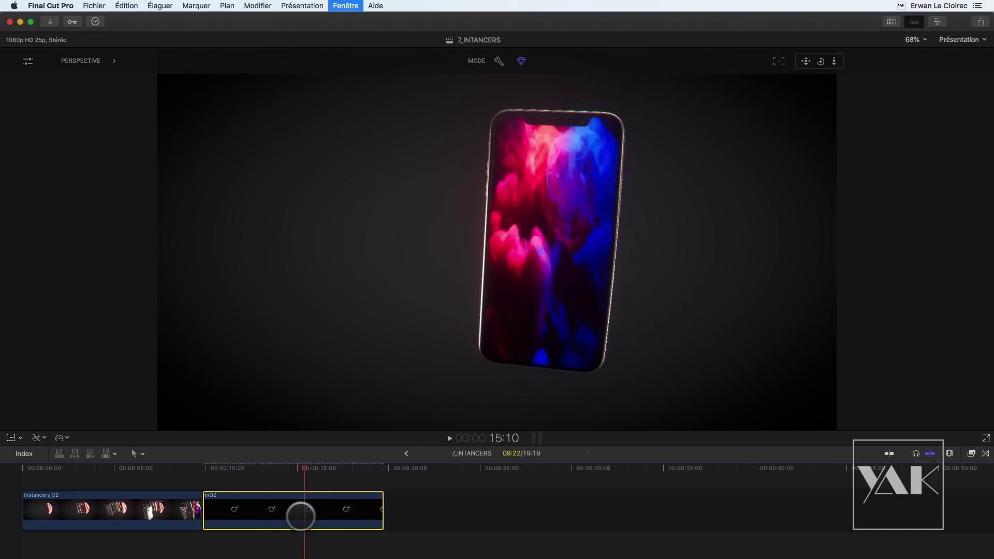
{"action": "key", "text": "super+4"}
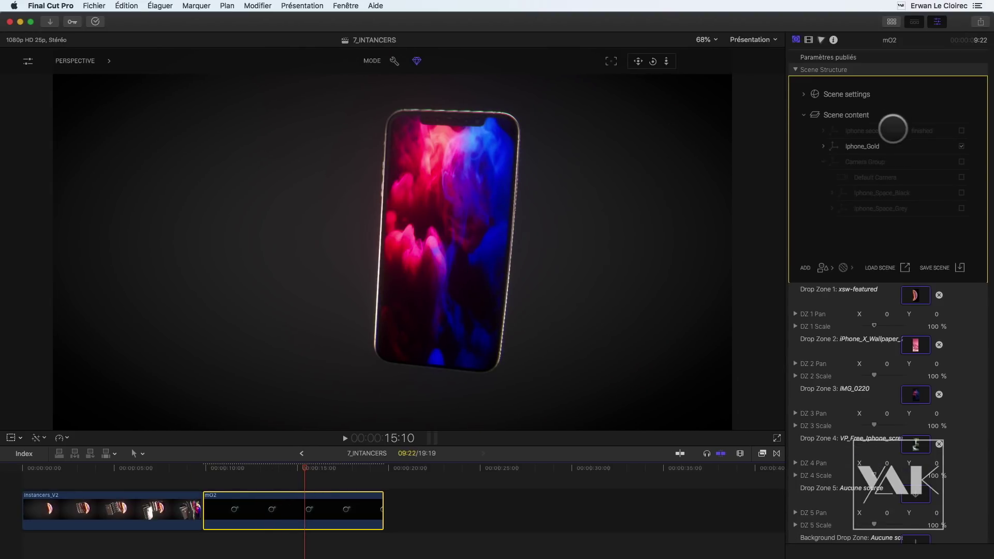
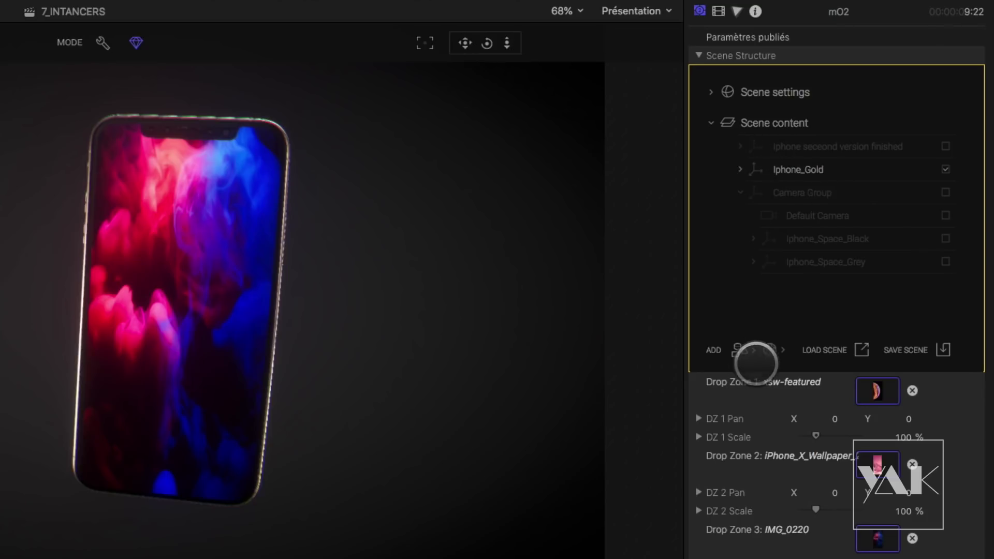
- Add a linear instancer to the scene, move it above Iphone_Gold, and nest Iphone_Gold inside it
{"action": "left_click", "coordinate": [751, 350]}
{"action": "mouse_move", "coordinate": [784, 354]}
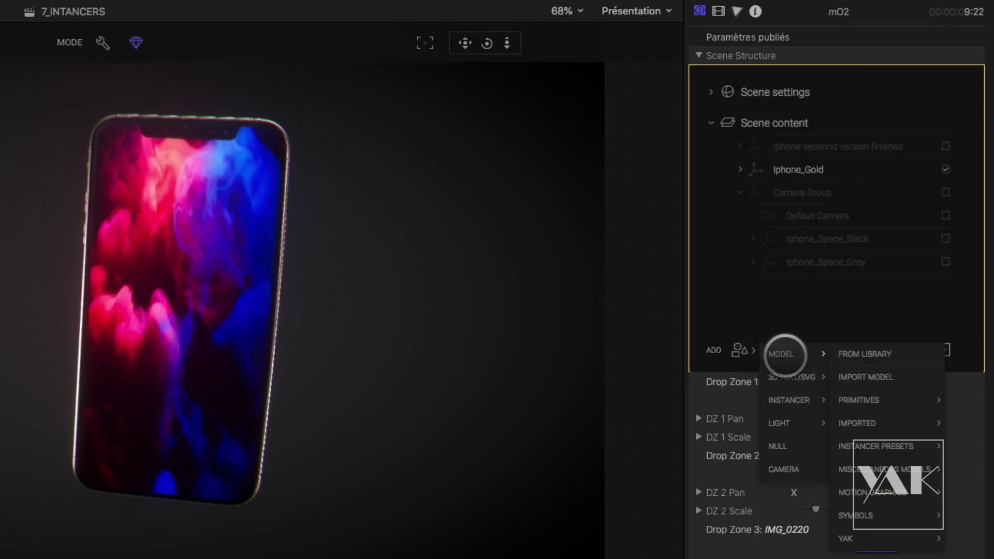
{"action": "mouse_move", "coordinate": [784, 400]}
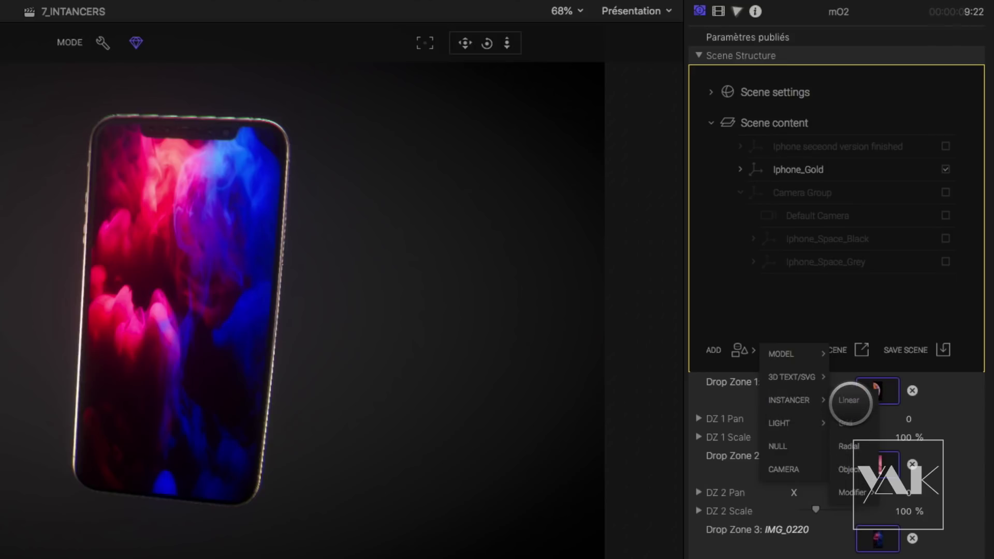
{"action": "left_click", "coordinate": [849, 401]}
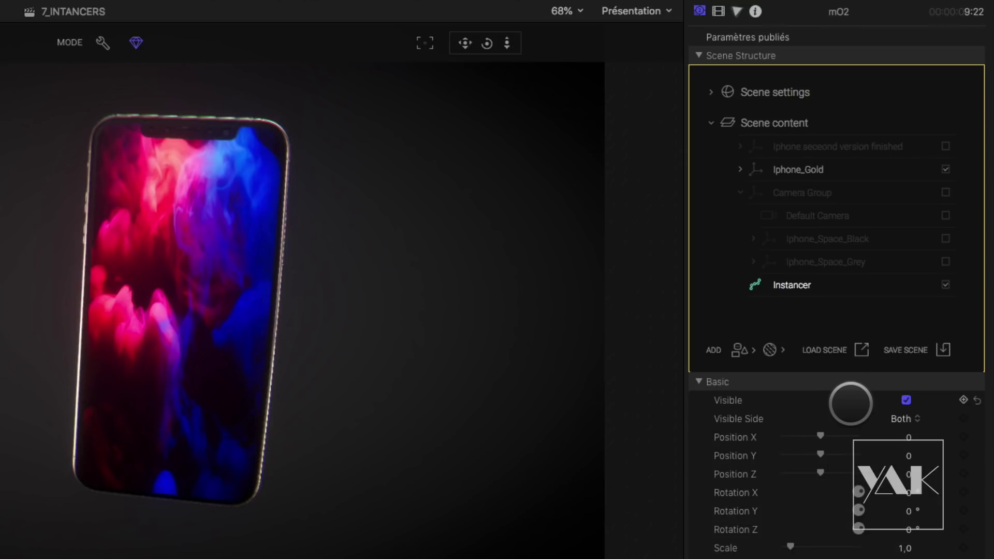
{"action": "left_click_drag", "start_coordinate": [781, 285], "coordinate": [754, 160]}
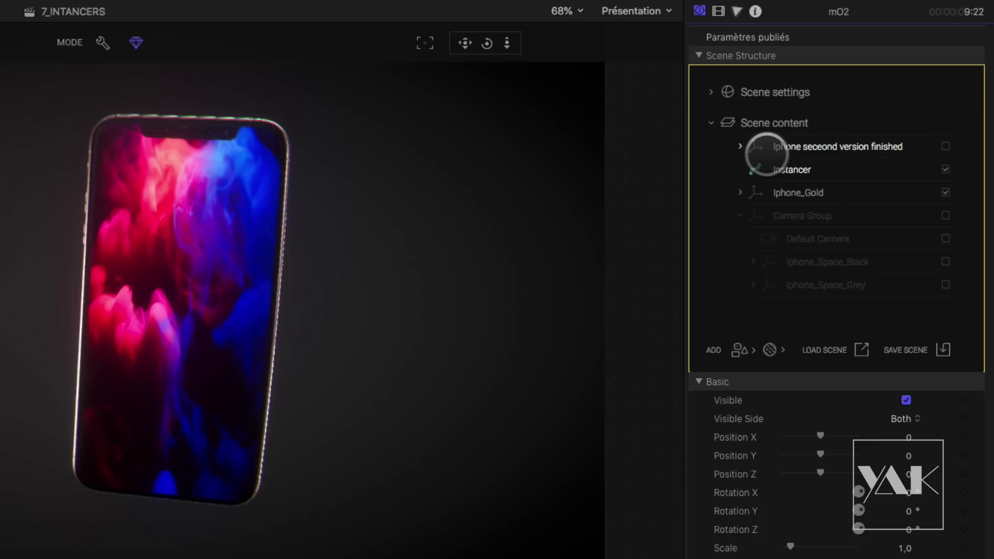
{"action": "left_click_drag", "start_coordinate": [787, 192], "coordinate": [796, 167]}
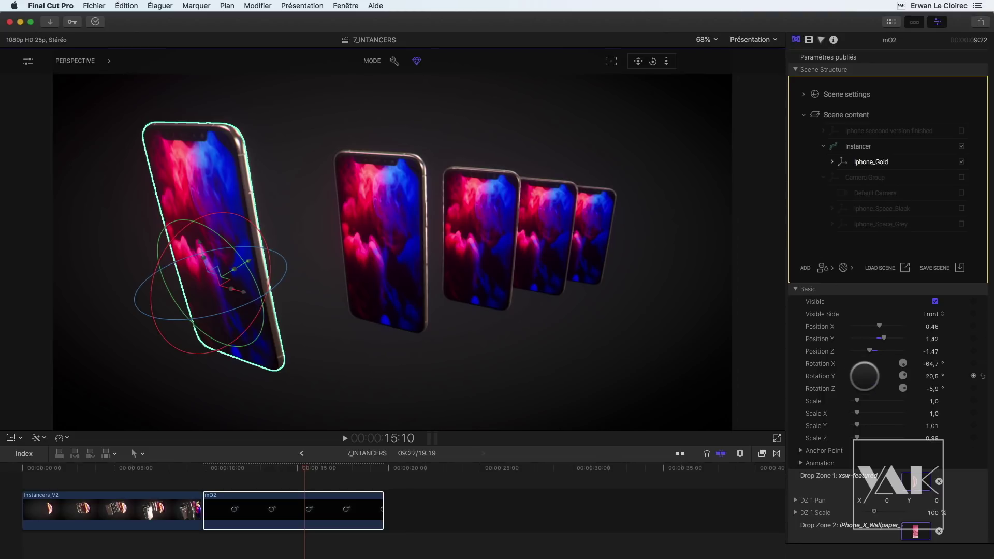
- Select the instancer and raise its instance count to 12
{"action": "left_click", "coordinate": [855, 146]}
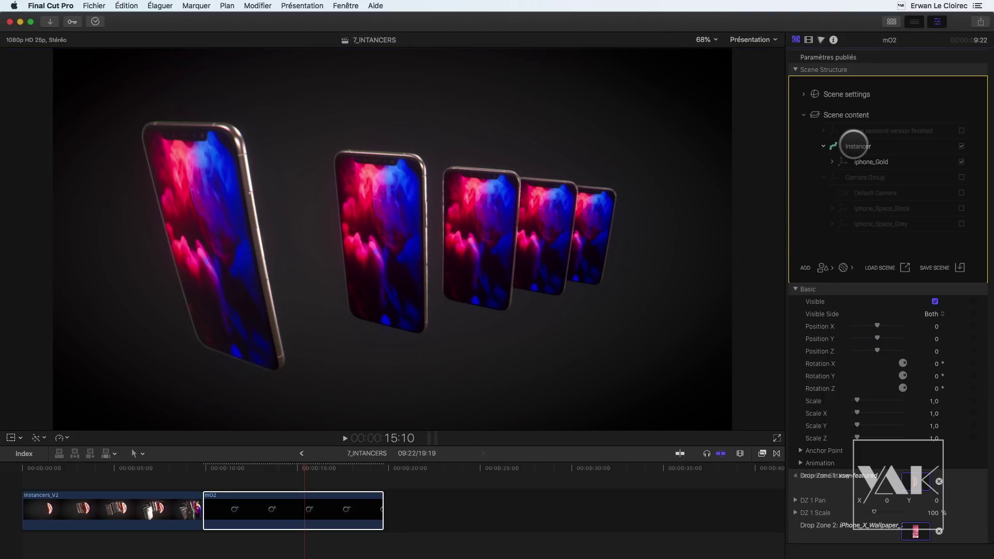
{"action": "scroll", "coordinate": [876, 309], "scroll_direction": "down", "scroll_amount": 10}
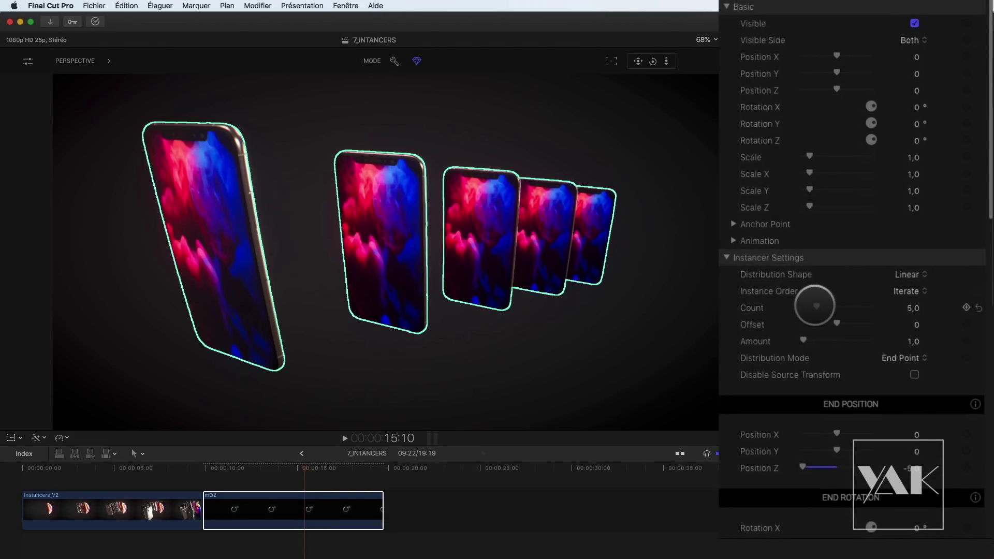
{"action": "left_click_drag", "start_coordinate": [817, 305], "coordinate": [837, 322]}
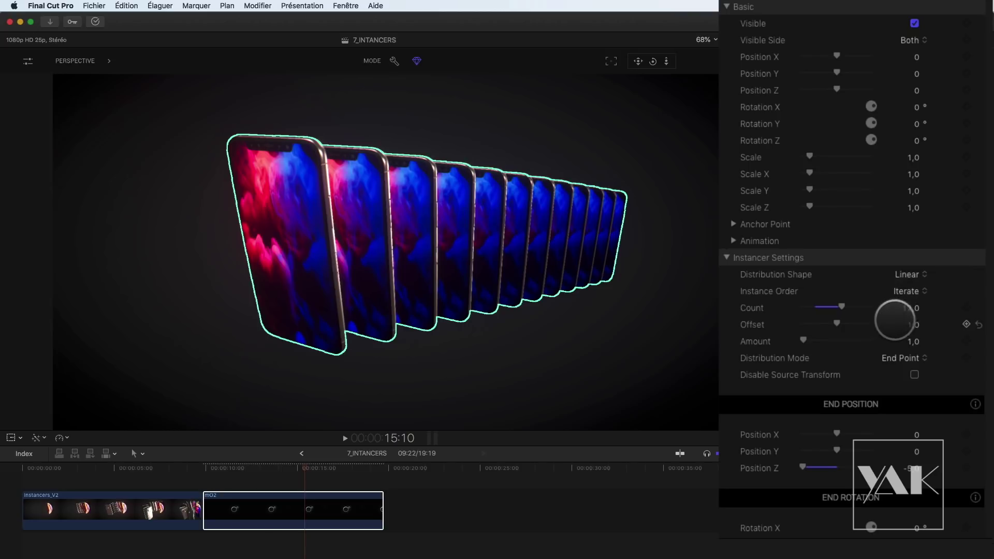
- Vary the instancer's end position on Z and Y, then set Y back to 0 and Z to -5
{"action": "scroll", "coordinate": [887, 324], "scroll_direction": "down", "scroll_amount": 10}
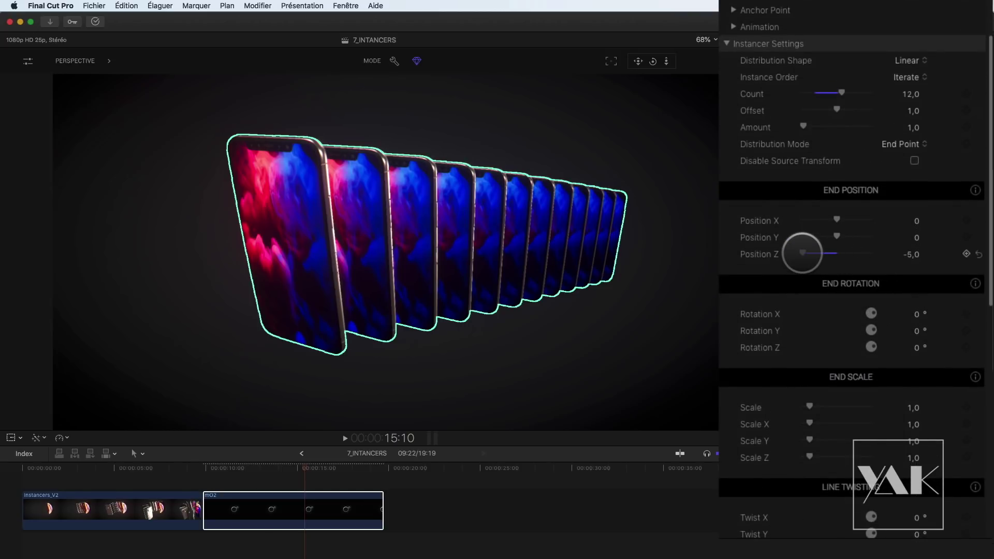
{"action": "left_click_drag", "start_coordinate": [908, 254], "coordinate": [909, 254]}
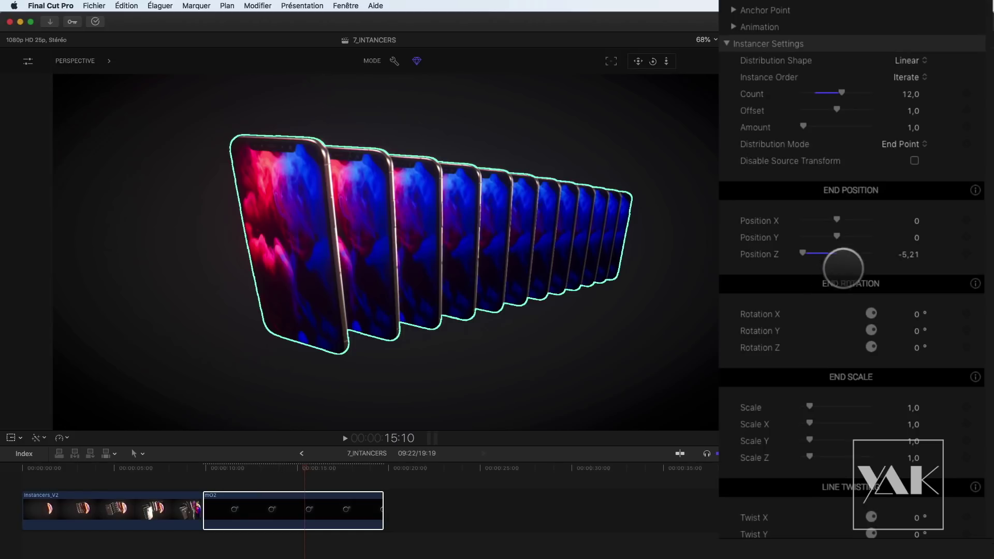
{"action": "left_click_drag", "start_coordinate": [911, 238], "coordinate": [909, 250]}
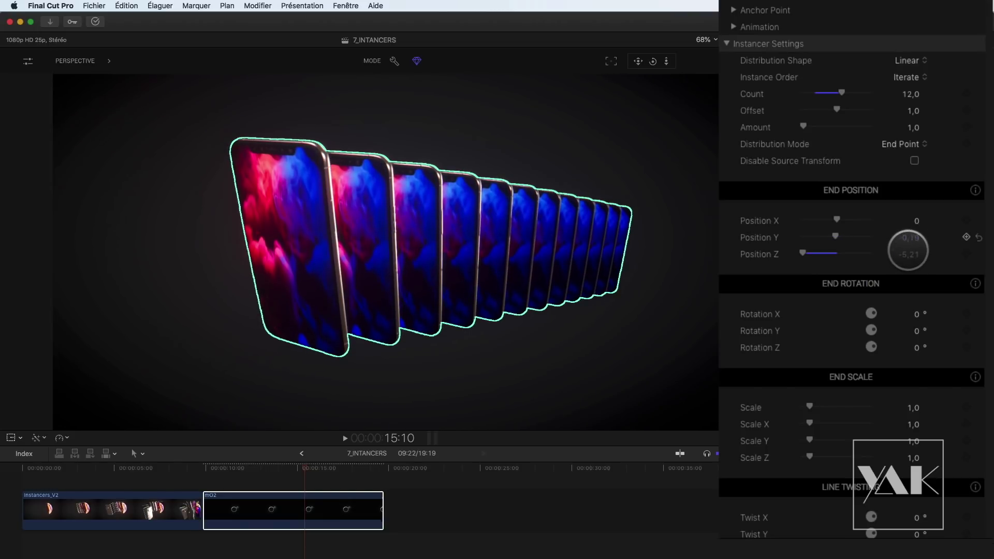
{"action": "type", "text": "0"}
{"action": "left_click", "coordinate": [904, 247]}
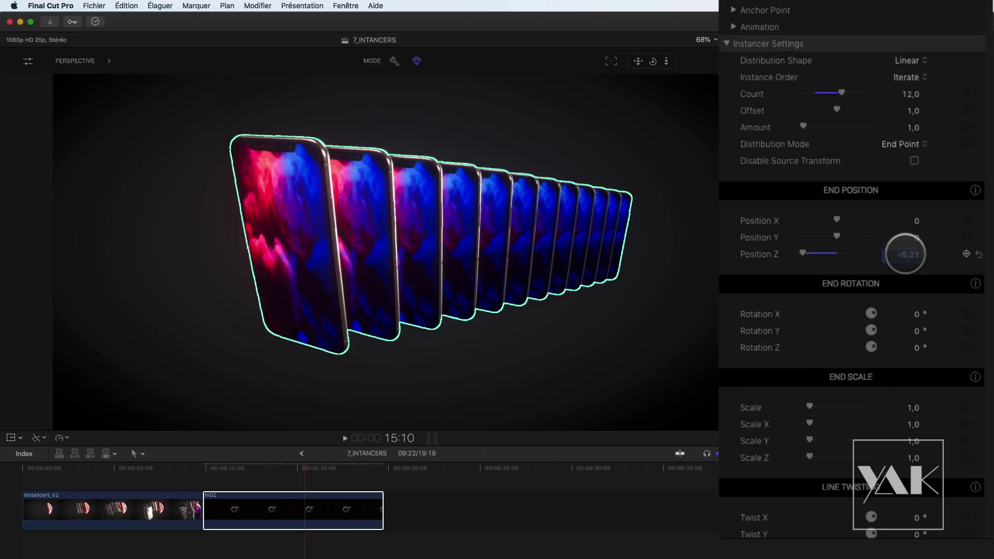
{"action": "type", "text": "-5"}
{"action": "key", "text": "Return"}
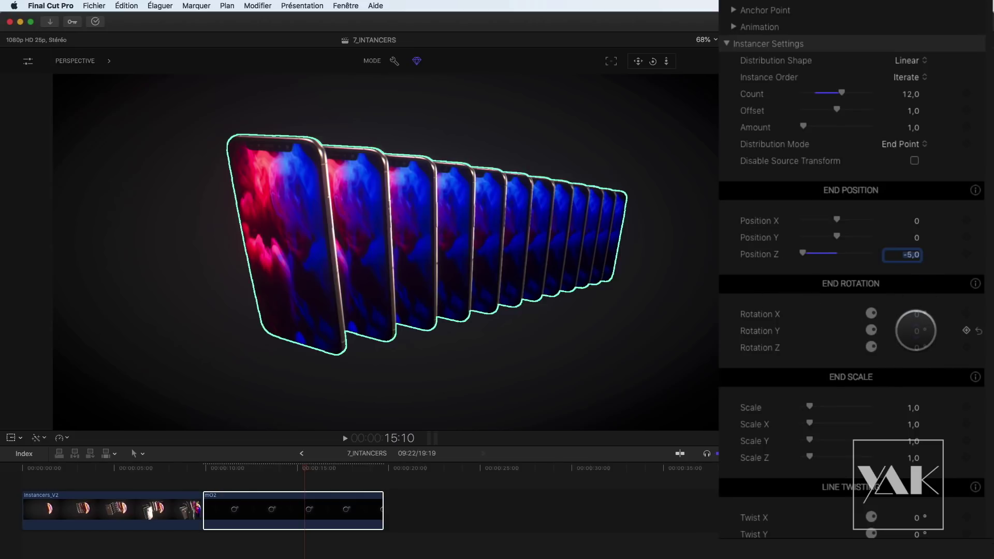
- Set the instancer's end rotation Z to 370° to spread the phones in a spiral
{"action": "left_click_drag", "start_coordinate": [916, 347], "coordinate": [916, 348]}
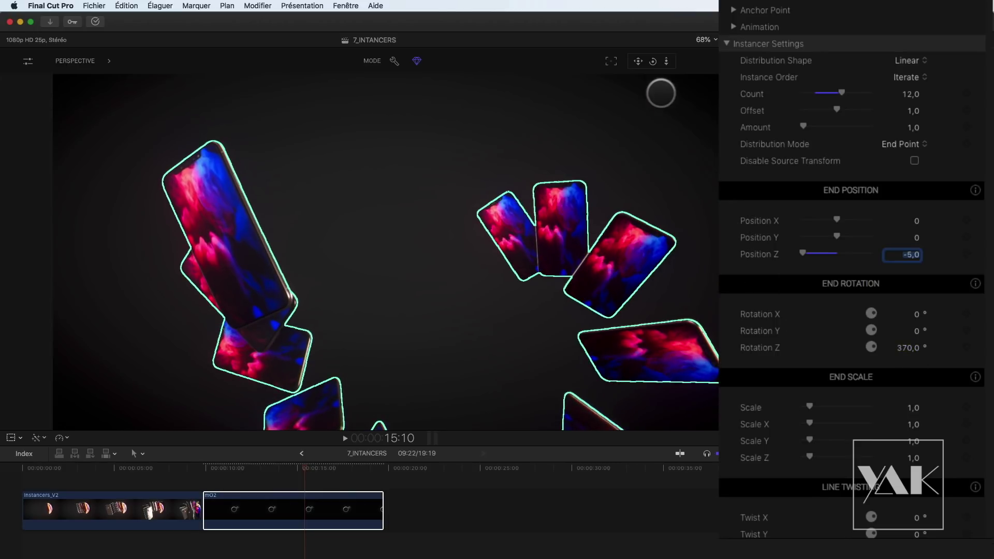
{"action": "key", "text": "Return"}
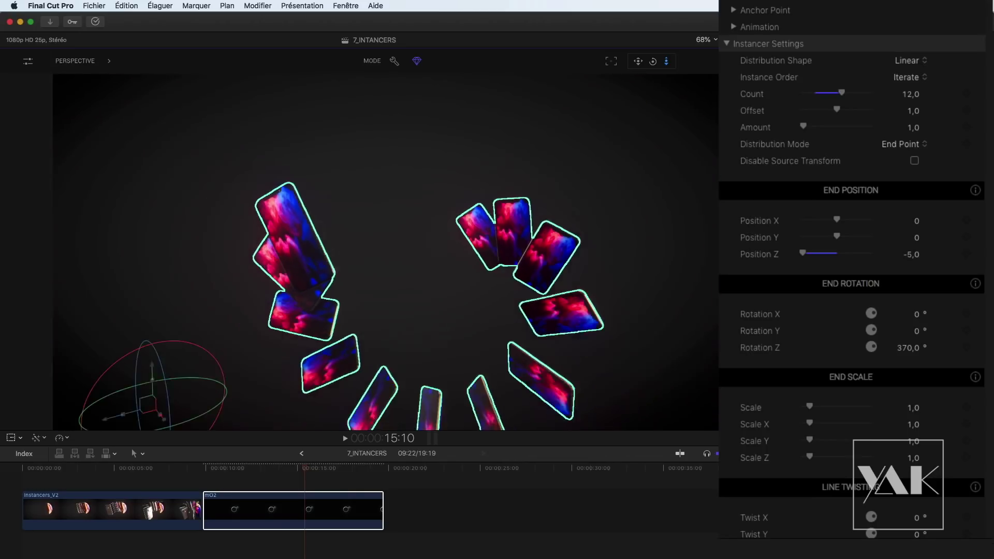
- Extend the instancer's end position Z to -14.26 and raise the count to 15
{"action": "mouse_move", "coordinate": [666, 61]}
{"action": "left_mouse_down"}
{"action": "mouse_move", "coordinate": [654, 61]}
{"action": "mouse_move", "coordinate": [668, 62]}
{"action": "left_mouse_up"}
{"action": "left_click_drag", "start_coordinate": [910, 255], "coordinate": [910, 254]}
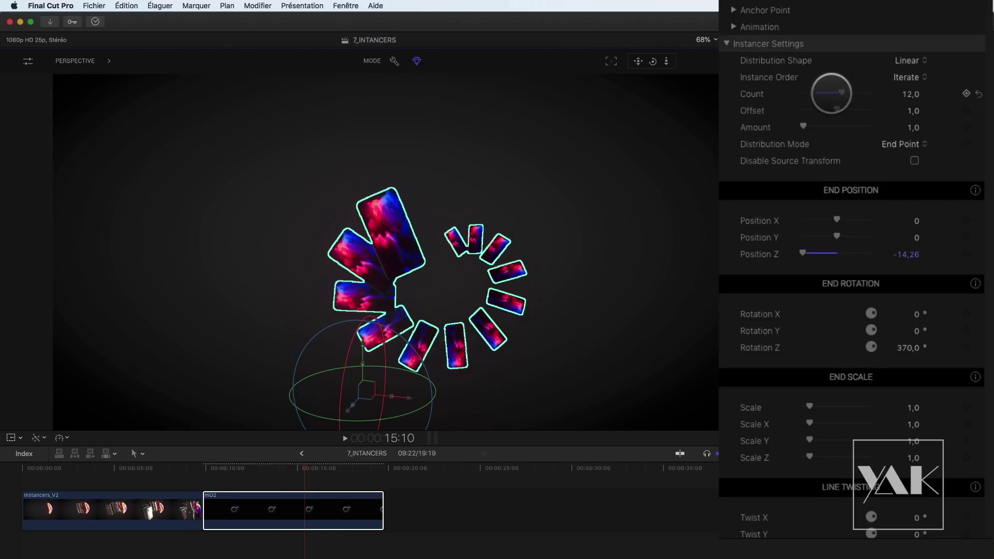
{"action": "left_click_drag", "start_coordinate": [840, 93], "coordinate": [849, 92]}
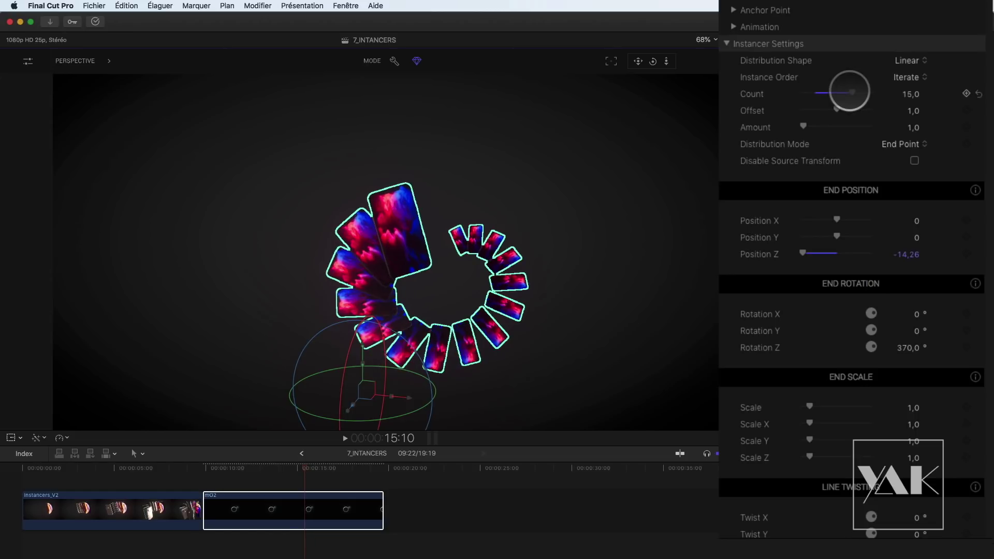
- Try an end rotation Z of 586.1° while viewing the spiral from another angle, then reset it to 0
{"action": "left_click_drag", "start_coordinate": [905, 348], "coordinate": [908, 348]}
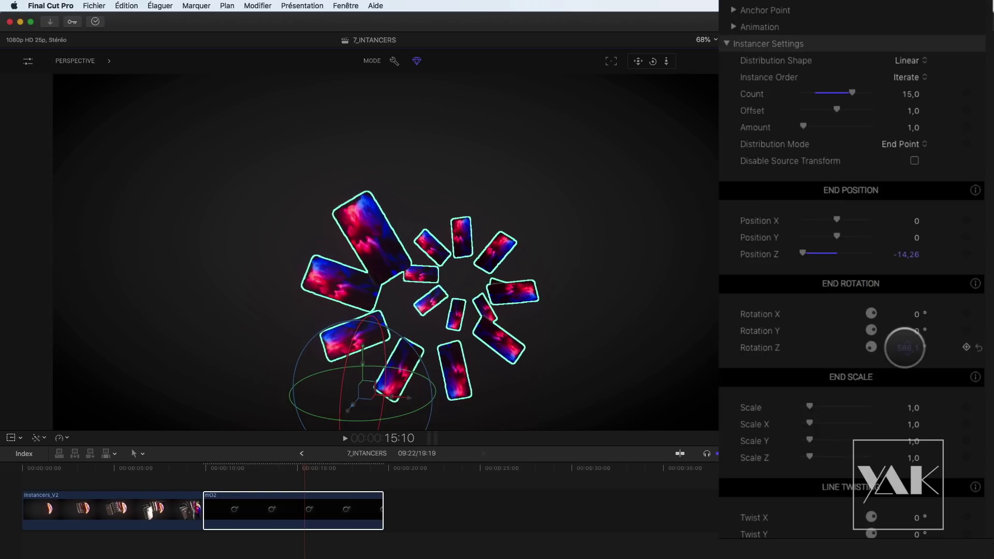
{"action": "left_click_drag", "start_coordinate": [654, 61], "coordinate": [553, 66]}
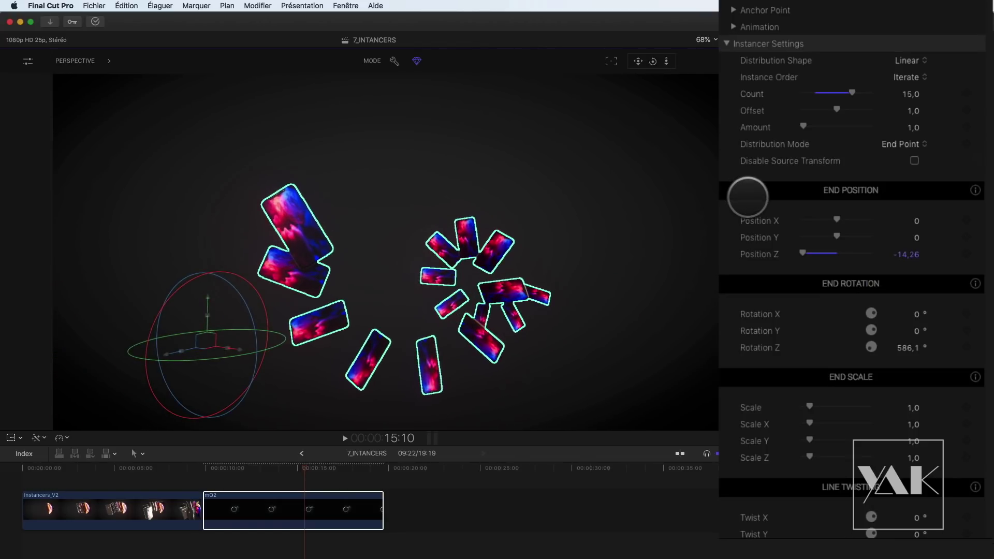
{"action": "scroll", "coordinate": [810, 314], "scroll_direction": "down", "scroll_amount": 10}
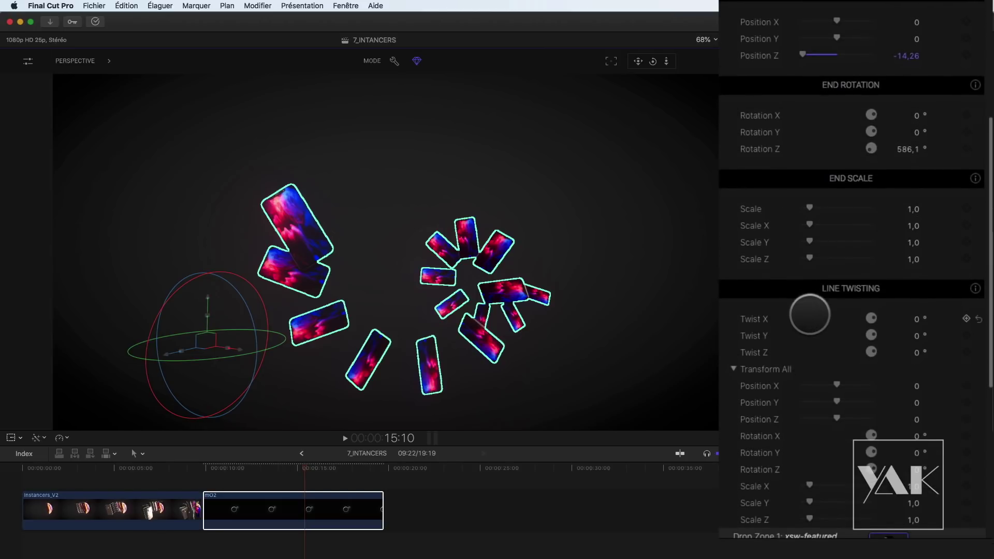
{"action": "left_click", "coordinate": [901, 149]}
{"action": "type", "text": "0"}
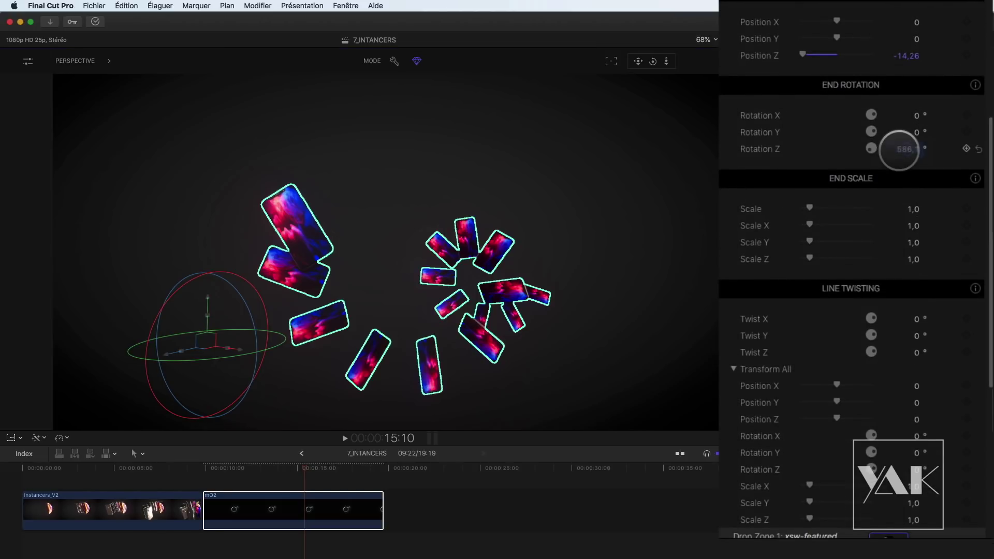
{"action": "key", "text": "Return"}
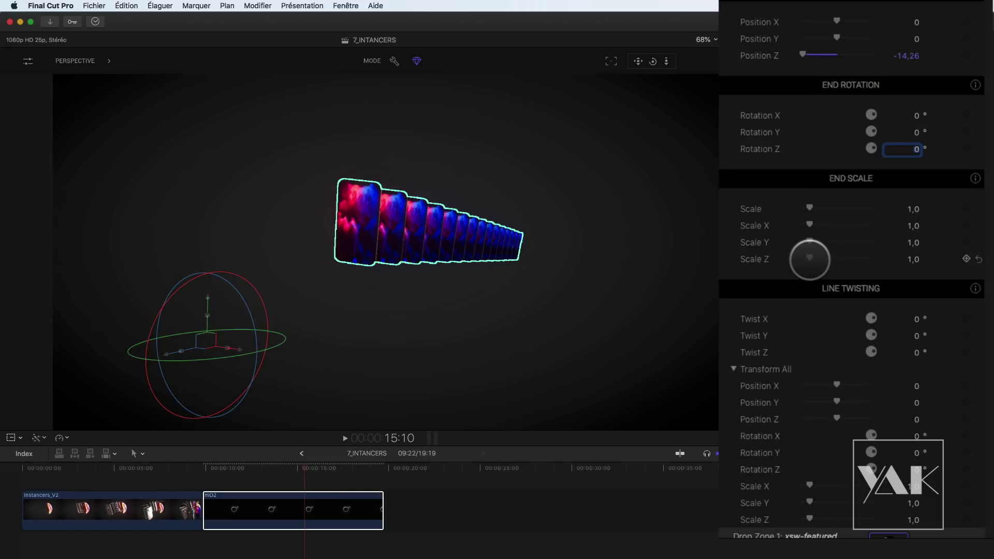
- Set the instancer's end scale to 0 and its end rotation Z to 500°, and view the tapering spiral
{"action": "left_click_drag", "start_coordinate": [810, 207], "coordinate": [799, 207]}
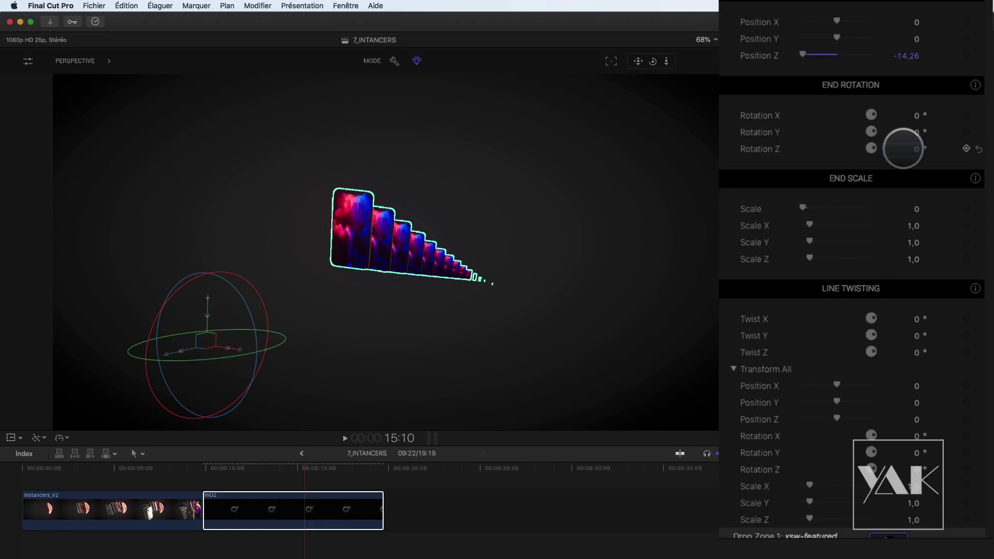
{"action": "key", "text": "Return"}
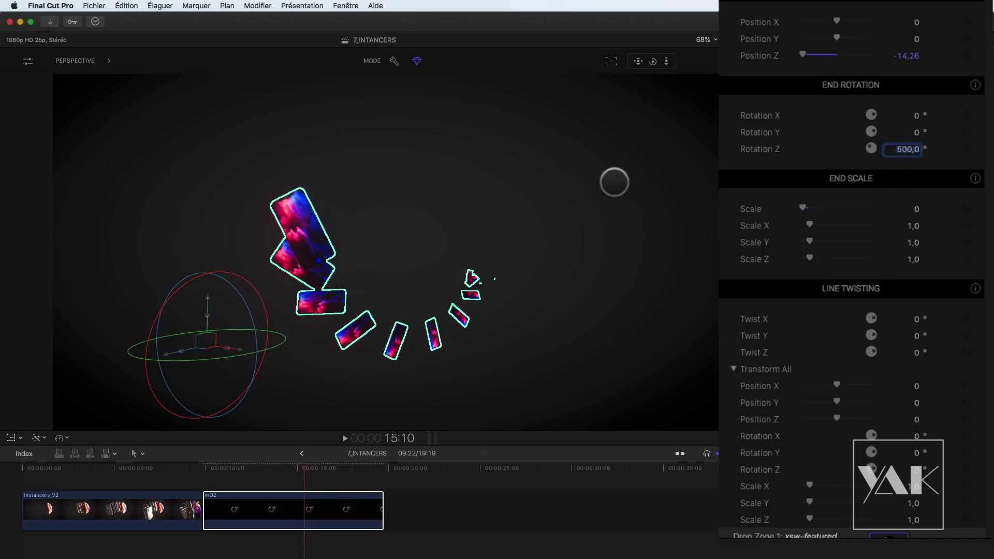
{"action": "mouse_move", "coordinate": [653, 61]}
{"action": "left_mouse_down"}
{"action": "mouse_move", "coordinate": [689, 62]}
{"action": "mouse_move", "coordinate": [653, 61]}
{"action": "left_mouse_up"}
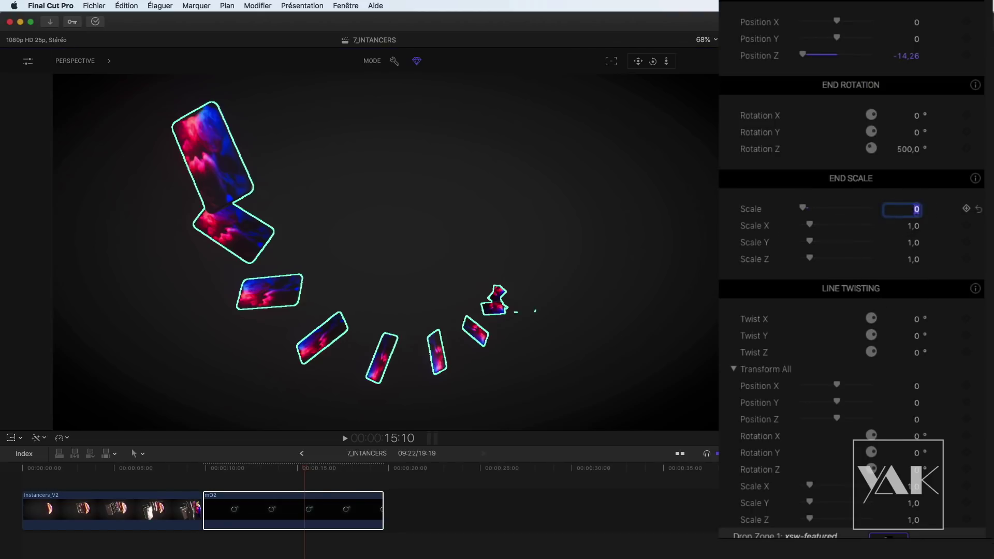
- Change the instancer's end scale to 1, try a scale of 2, and return it to 1
{"action": "type", "text": "1"}
{"action": "key", "text": "Return"}
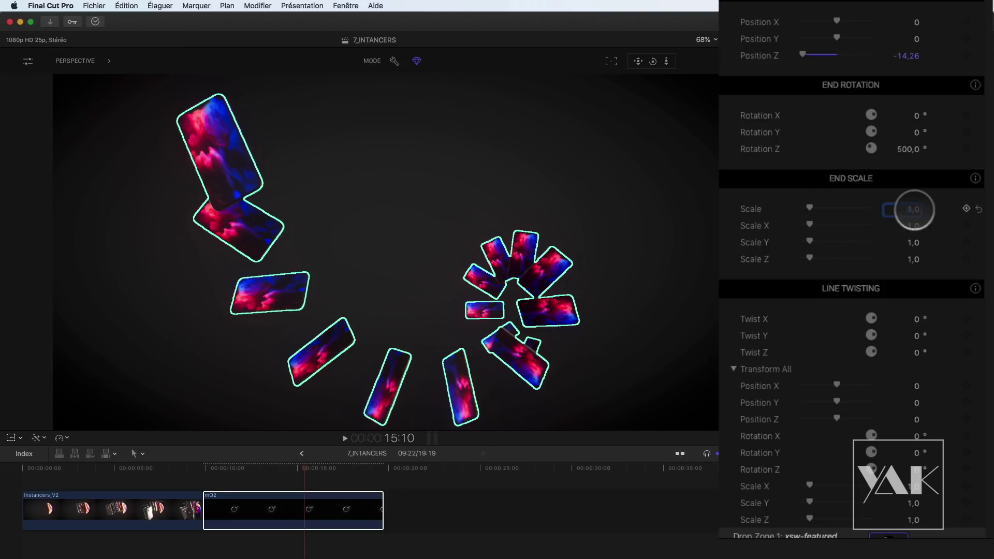
{"action": "key", "text": "Return"}
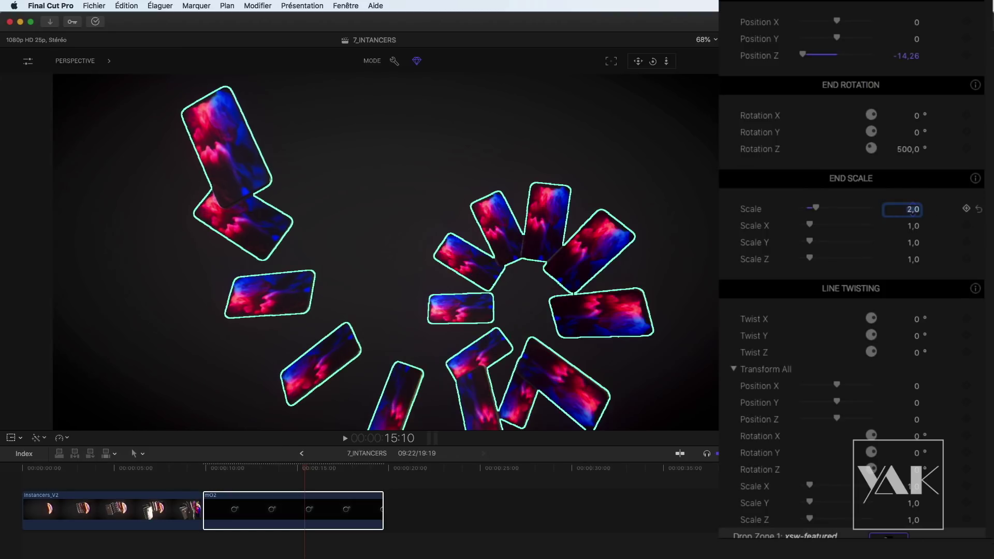
{"action": "type", "text": "1"}
{"action": "key", "text": "Return"}
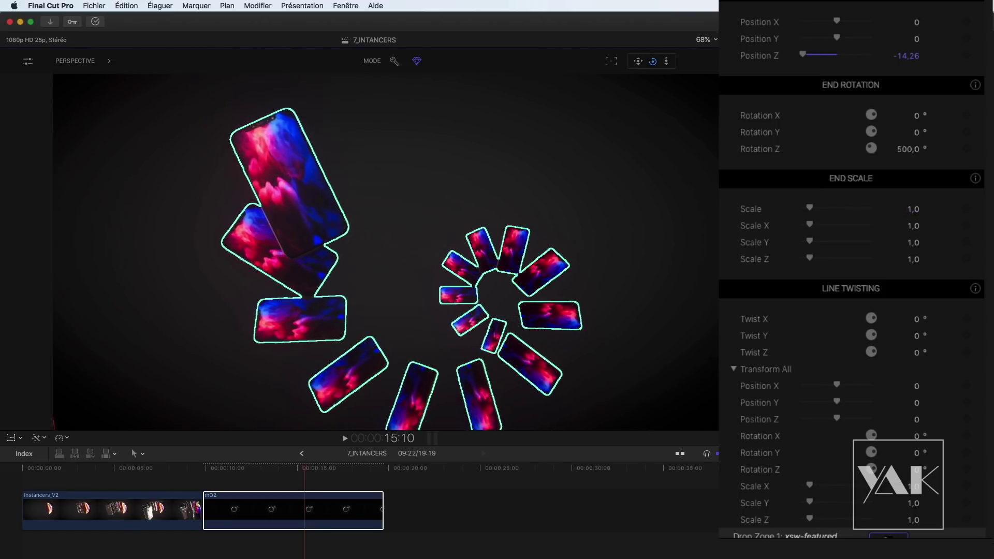
- Reset the instancer's end rotation Z to 0 so the phones form a straight row
{"action": "left_click", "coordinate": [909, 149]}
{"action": "type", "text": "0"}
{"action": "key", "text": "Return"}
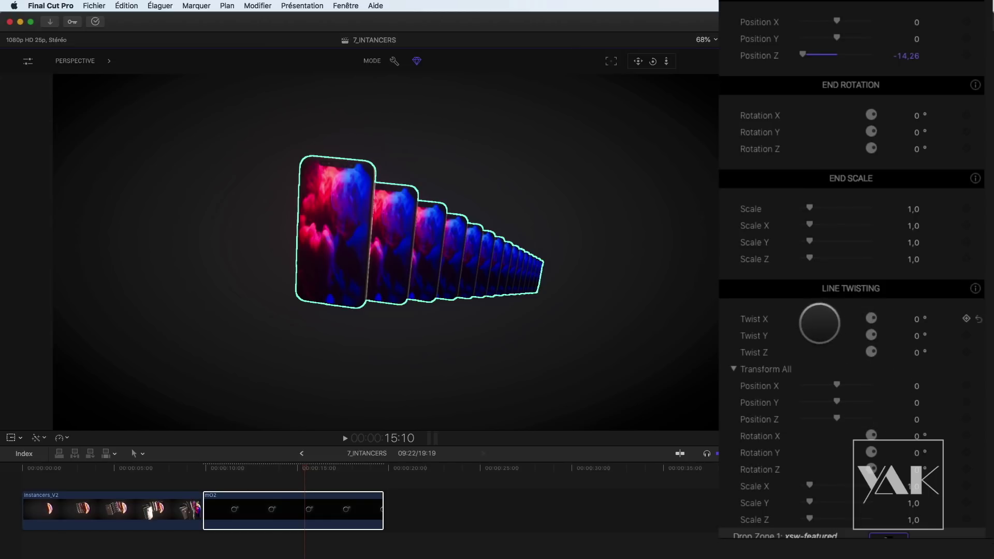
- Try the line twisting on the row of phones with a Twist X of -12°, then reset Twist X to 0
{"action": "left_click_drag", "start_coordinate": [916, 353], "coordinate": [913, 321]}
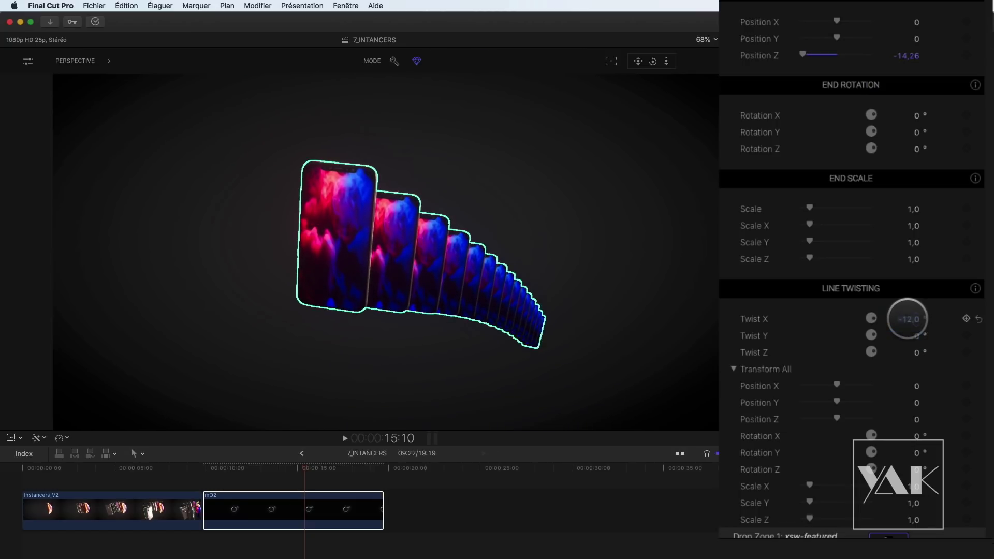
{"action": "left_click", "coordinate": [907, 319]}
{"action": "type", "text": "0"}
{"action": "key", "text": "Return"}
- Change the instancer's distribution shape from Linear to Grid and frame the whole grid of phones in the view
{"action": "scroll", "coordinate": [837, 384], "scroll_direction": "down", "scroll_amount": 6}
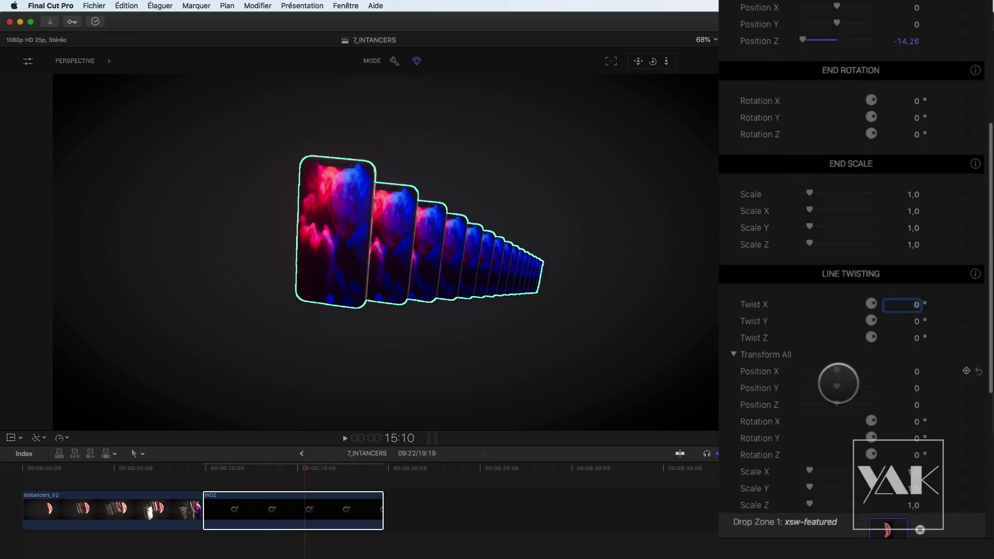
{"action": "scroll", "coordinate": [797, 274], "scroll_direction": "up", "scroll_amount": 20}
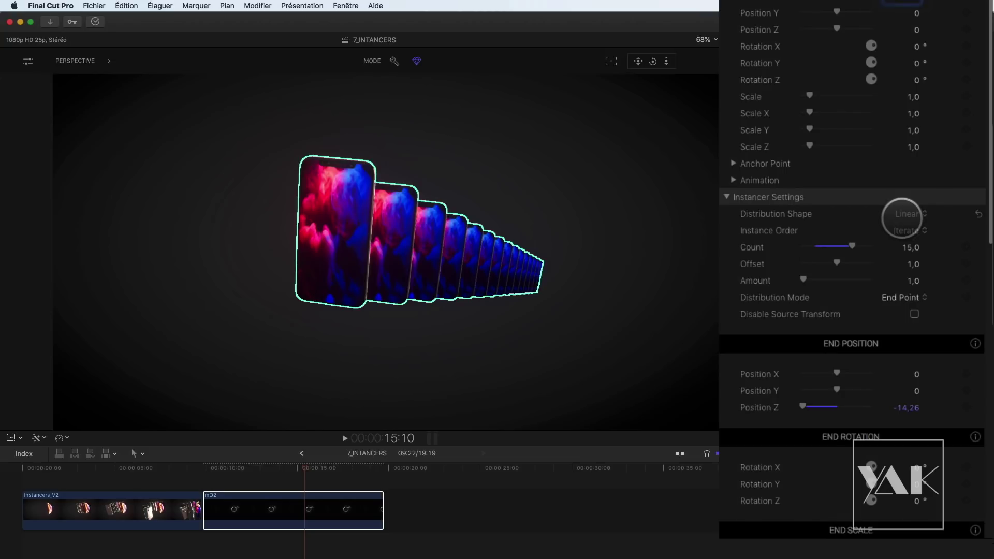
{"action": "left_click", "coordinate": [904, 215]}
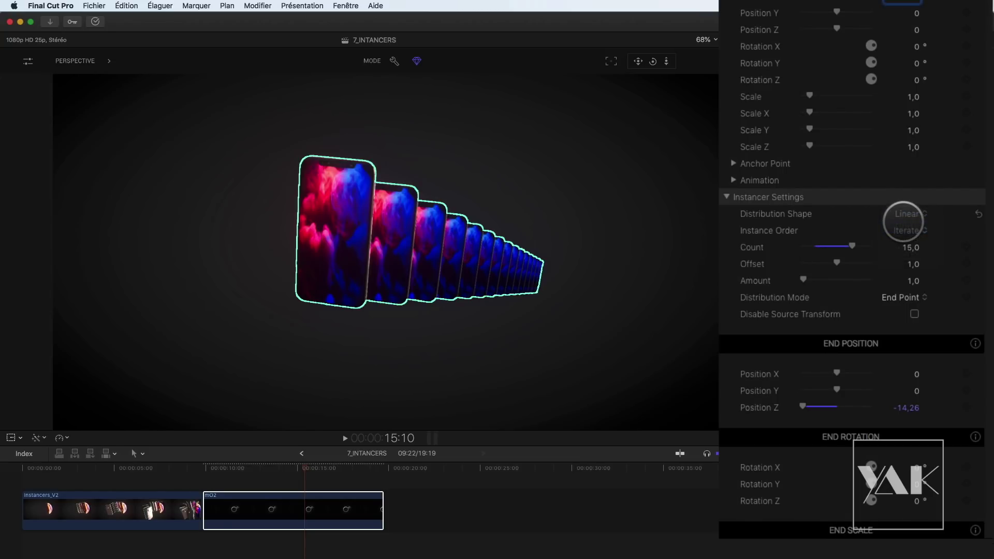
{"action": "left_click", "coordinate": [903, 222]}
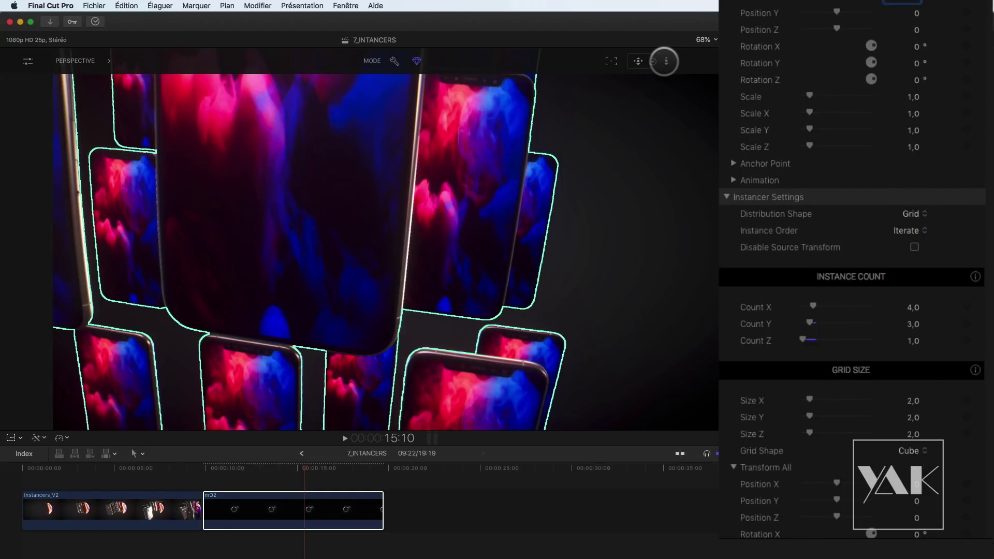
{"action": "left_click", "coordinate": [667, 61]}
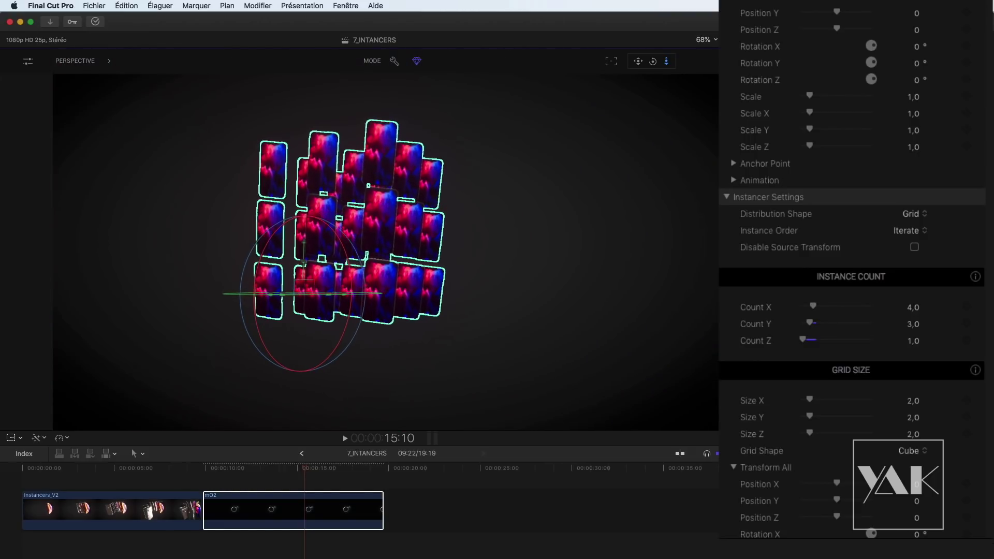
- Try a single-row grid of phones with Count X at 1 and Count Y at 5
{"action": "left_click_drag", "start_coordinate": [638, 61], "coordinate": [661, 61]}
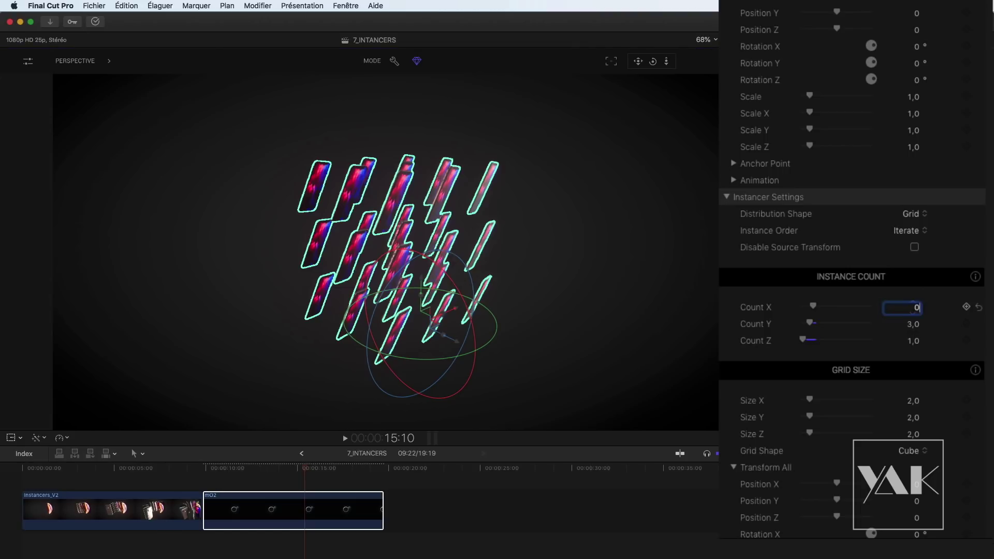
{"action": "type", "text": "1"}
{"action": "key", "text": "Return"}
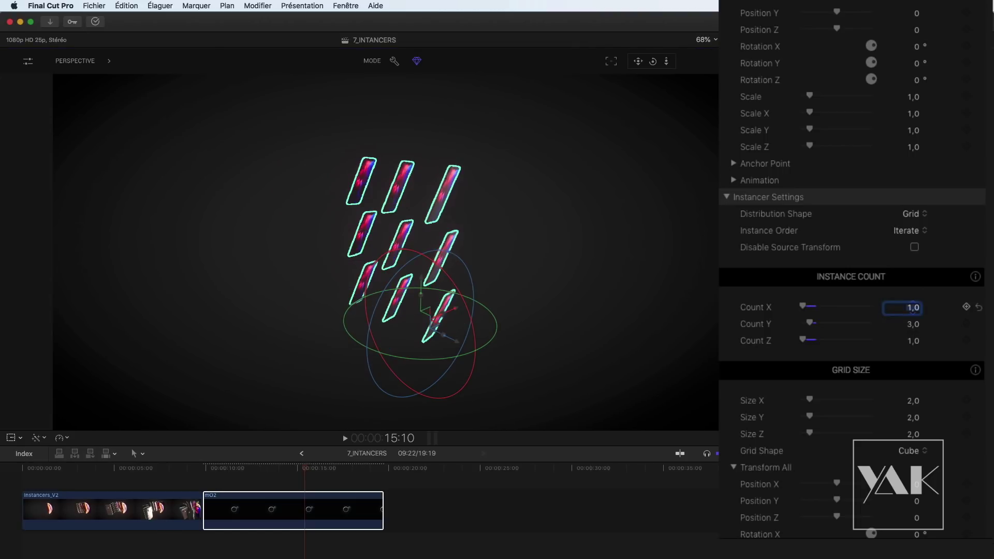
{"action": "left_click_drag", "start_coordinate": [909, 325], "coordinate": [913, 321]}
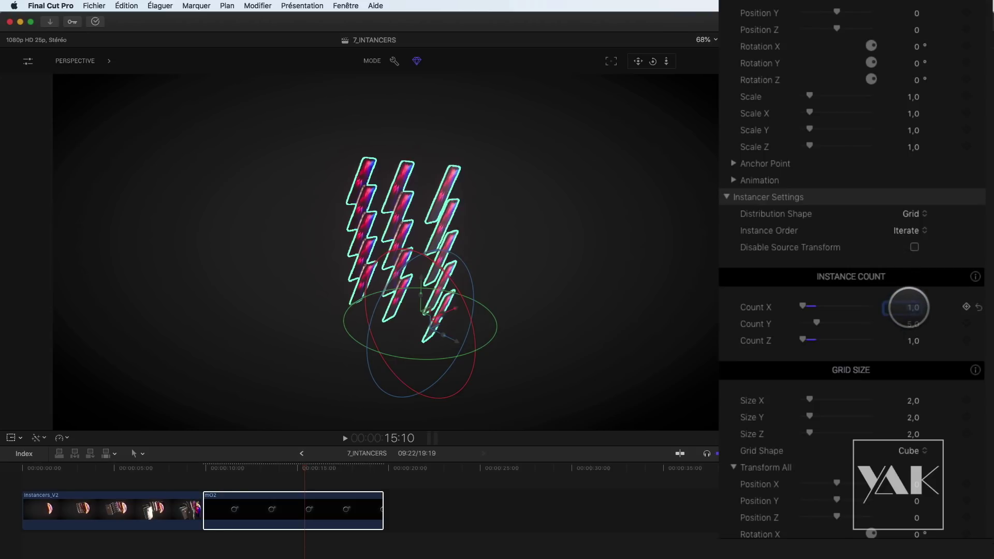
- Set the grid's instance count to 3 on the X, Y and Z axes
{"action": "type", "text": "3"}
{"action": "left_click", "coordinate": [910, 324]}
{"action": "type", "text": "3"}
{"action": "key", "text": "Return"}
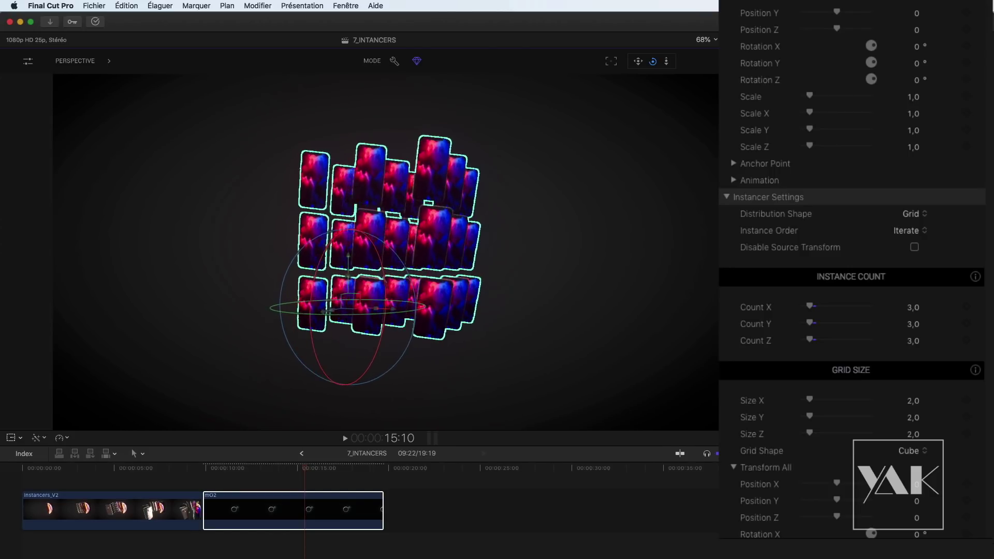
- Check the available grid shapes, keep Cube, and set the grid's Size X to 4
{"action": "left_click", "coordinate": [653, 61]}
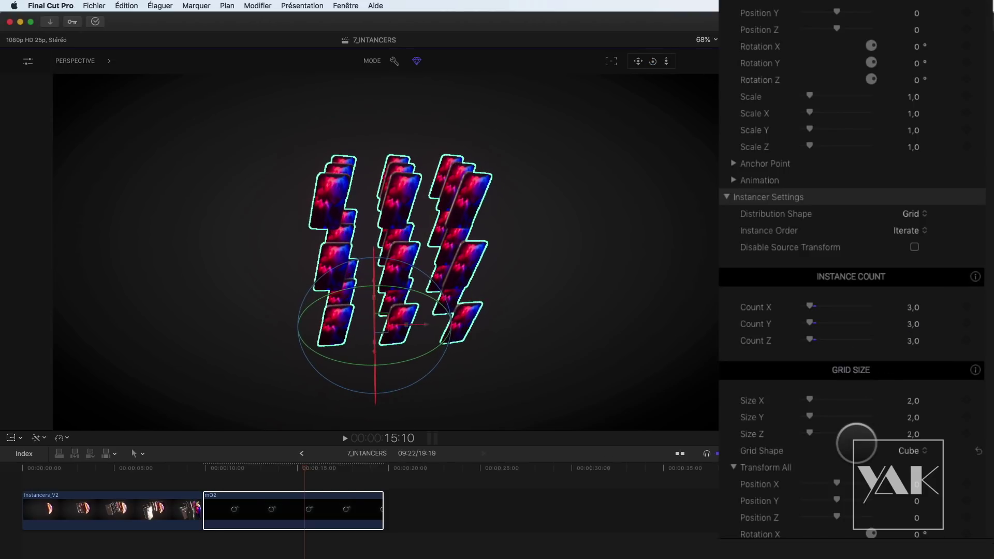
{"action": "left_click", "coordinate": [912, 450]}
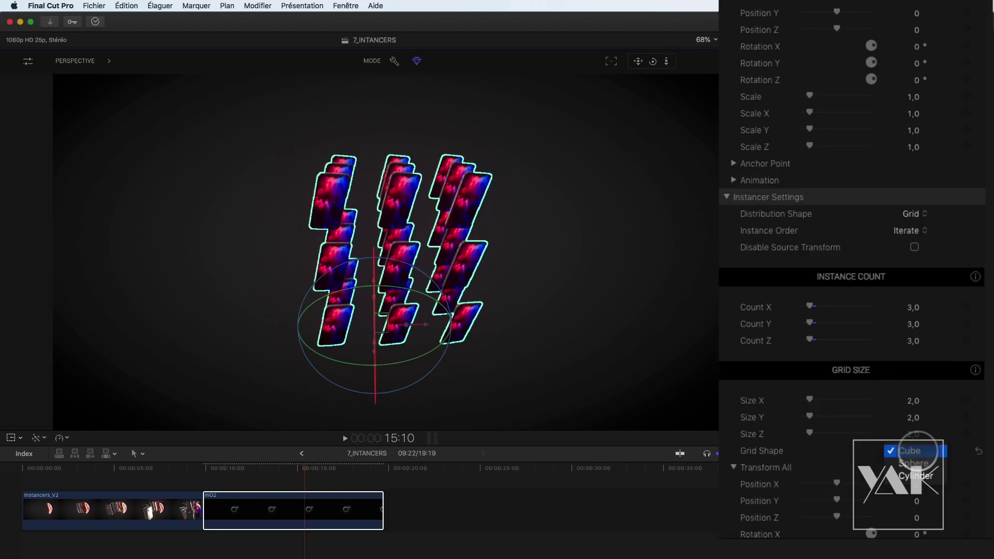
{"action": "left_click", "coordinate": [805, 395]}
{"action": "mouse_move", "coordinate": [810, 399]}
{"action": "left_mouse_down"}
{"action": "mouse_move", "coordinate": [828, 397]}
{"action": "mouse_move", "coordinate": [816, 398]}
{"action": "left_mouse_up"}
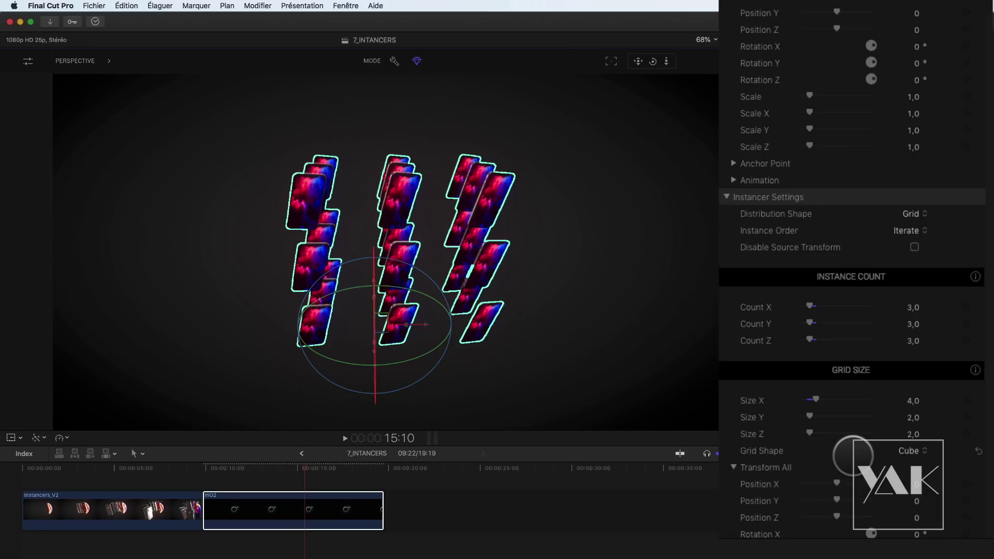
- Change the instancer's distribution shape to Radial and set its count to 18
{"action": "scroll", "coordinate": [855, 446], "scroll_direction": "up", "scroll_amount": 5}
{"action": "left_click", "coordinate": [906, 289]}
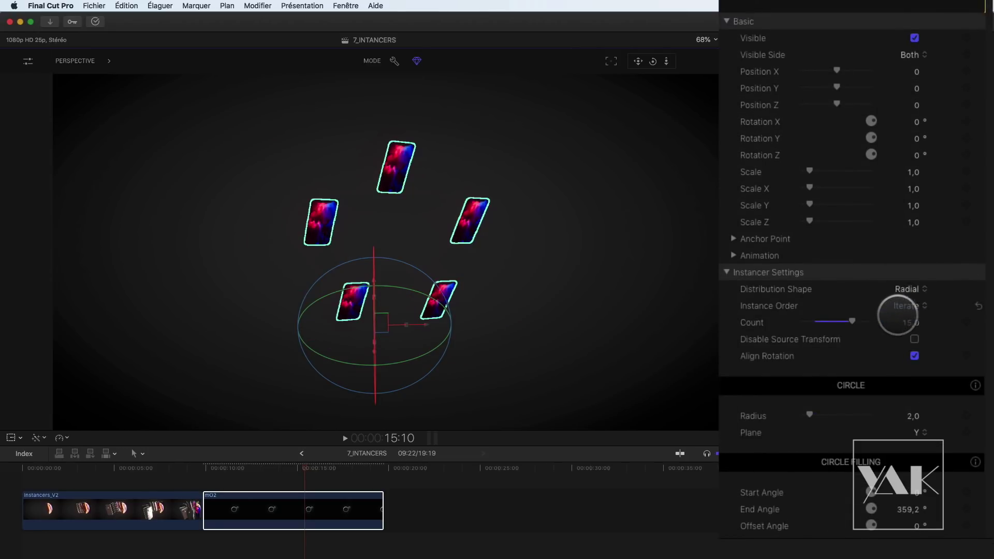
{"action": "left_click_drag", "start_coordinate": [853, 322], "coordinate": [862, 319]}
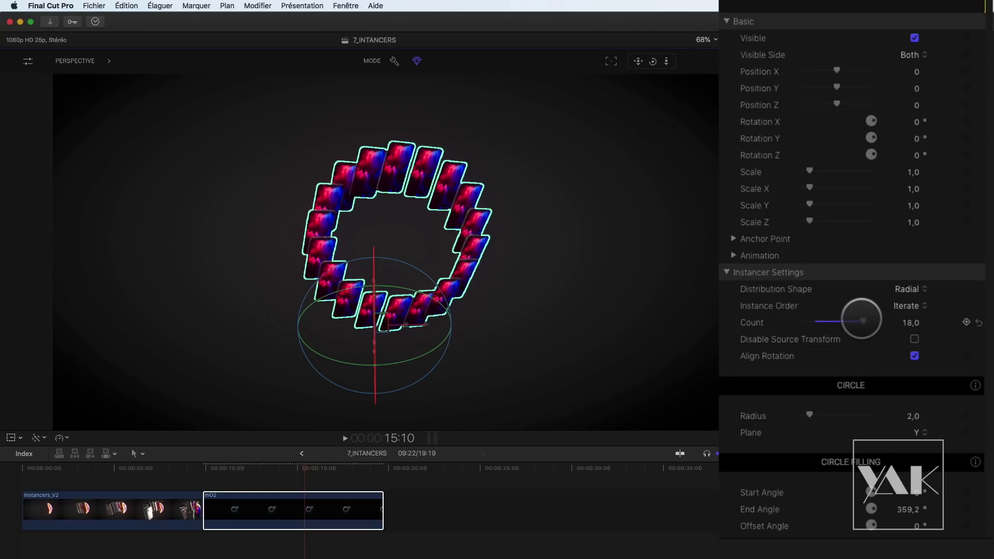
- Try the circle of phones on plane X, then on plane Z
{"action": "scroll", "coordinate": [862, 319], "scroll_direction": "down", "scroll_amount": 5}
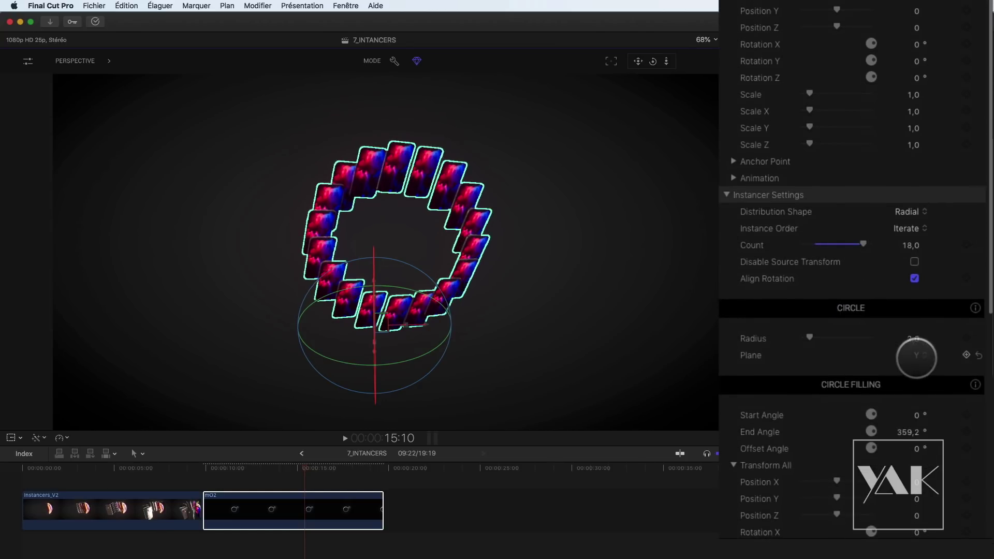
{"action": "left_click", "coordinate": [916, 342]}
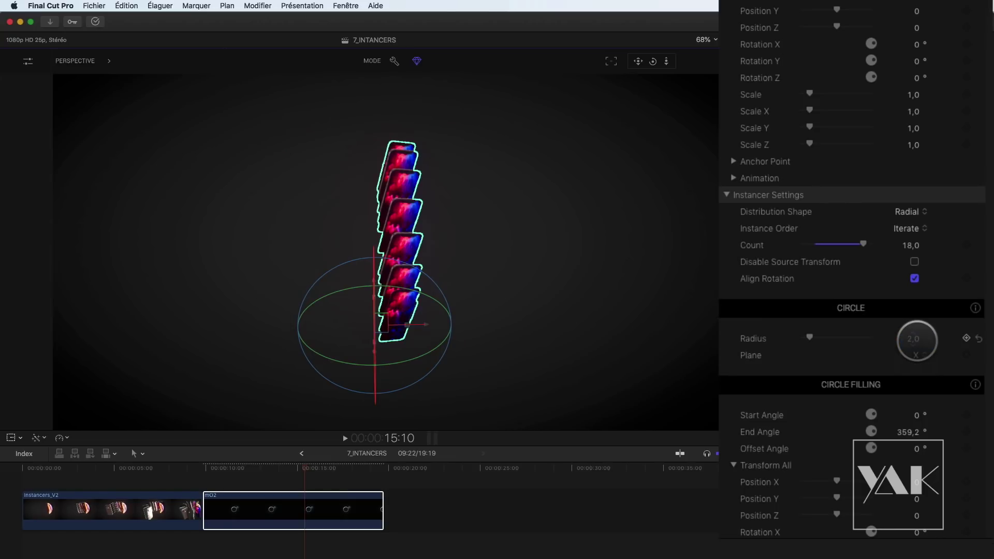
{"action": "left_click", "coordinate": [917, 355]}
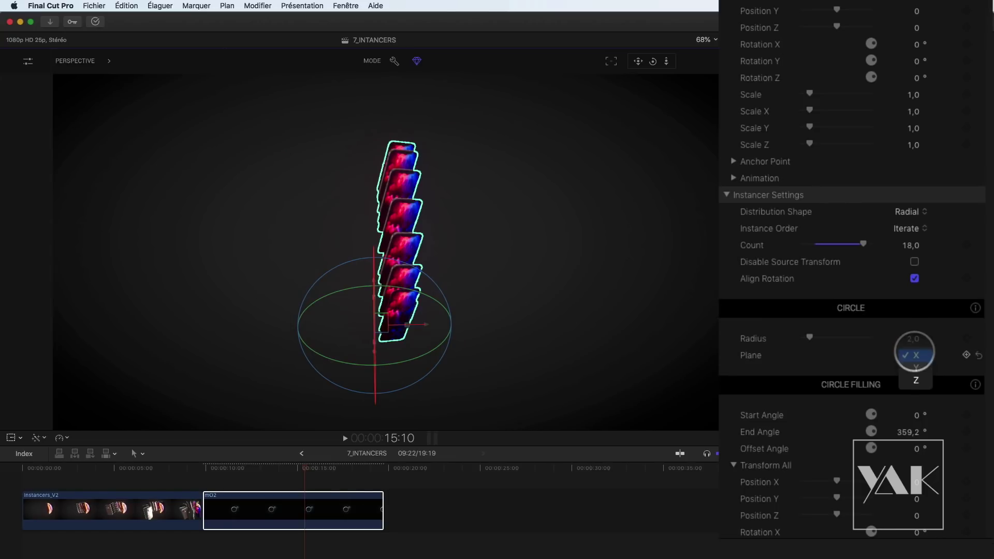
{"action": "left_click", "coordinate": [914, 378]}
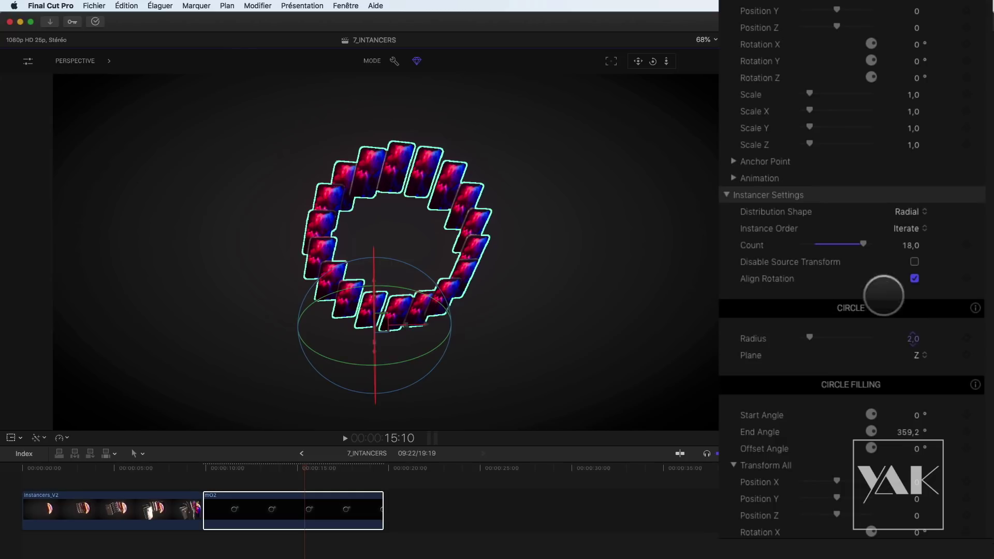
- Turn off Align Rotation for the instancer and set the circle's plane to Y
{"action": "left_click_drag", "start_coordinate": [654, 61], "coordinate": [626, 75]}
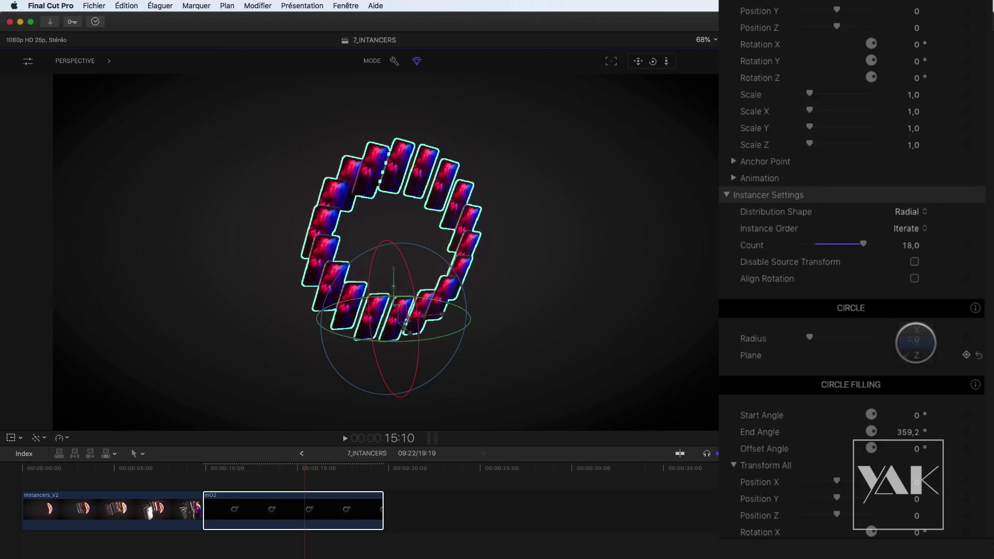
{"action": "left_click", "coordinate": [916, 341]}
{"action": "left_click_drag", "start_coordinate": [651, 62], "coordinate": [663, 103]}
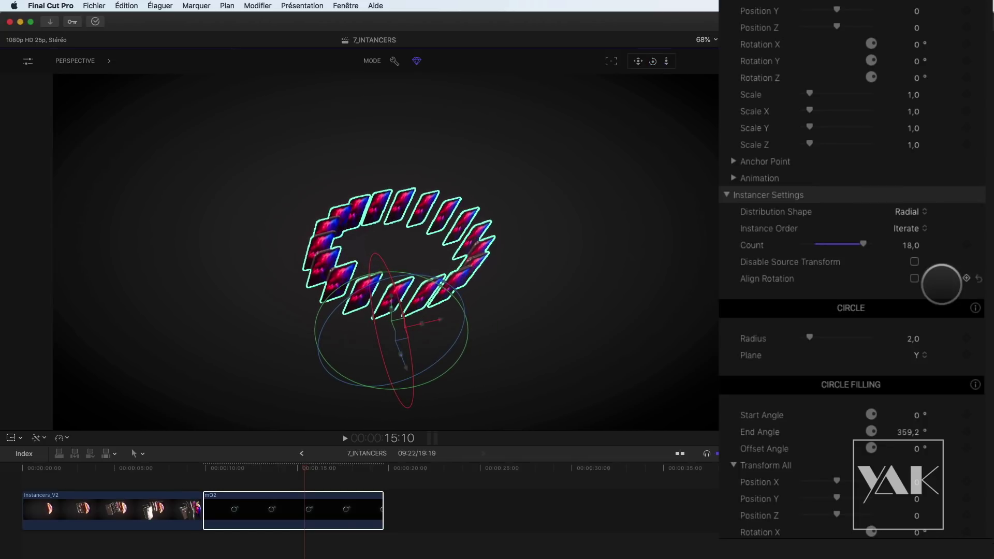
- Set the circle's end angle to -358° and its radius to 3
{"action": "mouse_move", "coordinate": [907, 433]}
{"action": "left_mouse_down"}
{"action": "mouse_move", "coordinate": [867, 432]}
{"action": "mouse_move", "coordinate": [908, 432]}
{"action": "left_mouse_up"}
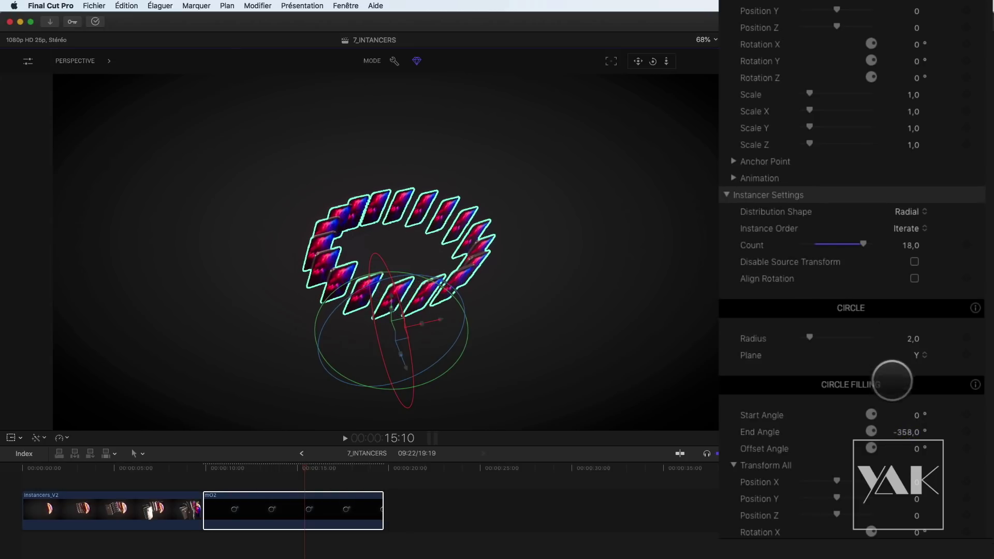
{"action": "left_click_drag", "start_coordinate": [810, 337], "coordinate": [813, 337]}
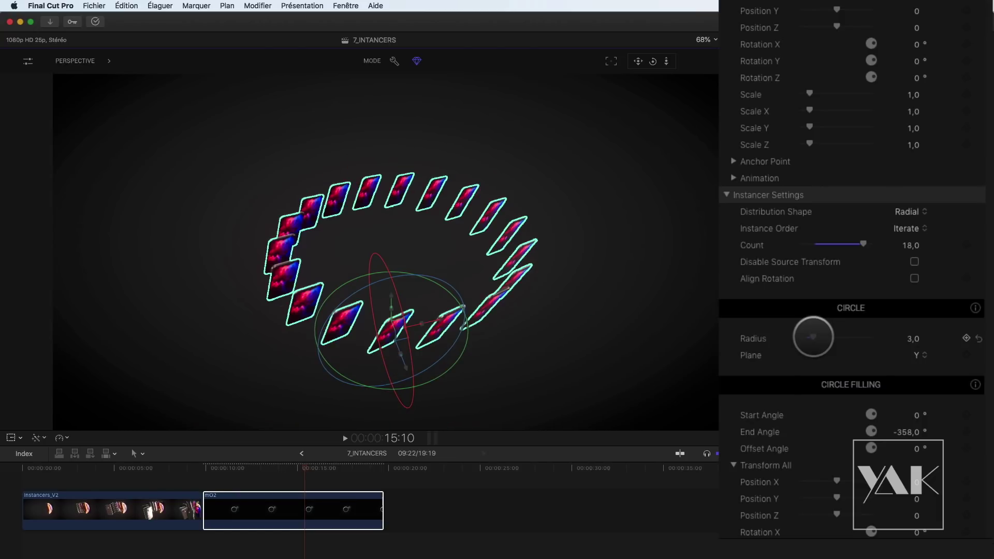
{"action": "left_click_drag", "start_coordinate": [653, 61], "coordinate": [712, 61]}
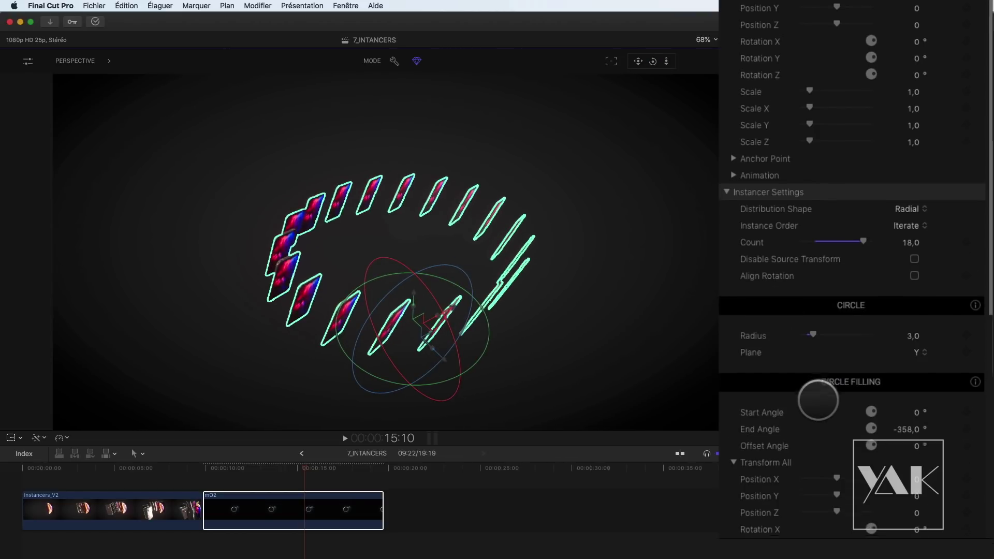
- Switch the circle's plane to Z and return it to Y
{"action": "scroll", "coordinate": [818, 400], "scroll_direction": "down", "scroll_amount": 10}
{"action": "scroll", "coordinate": [818, 400], "scroll_direction": "up", "scroll_amount": 1}
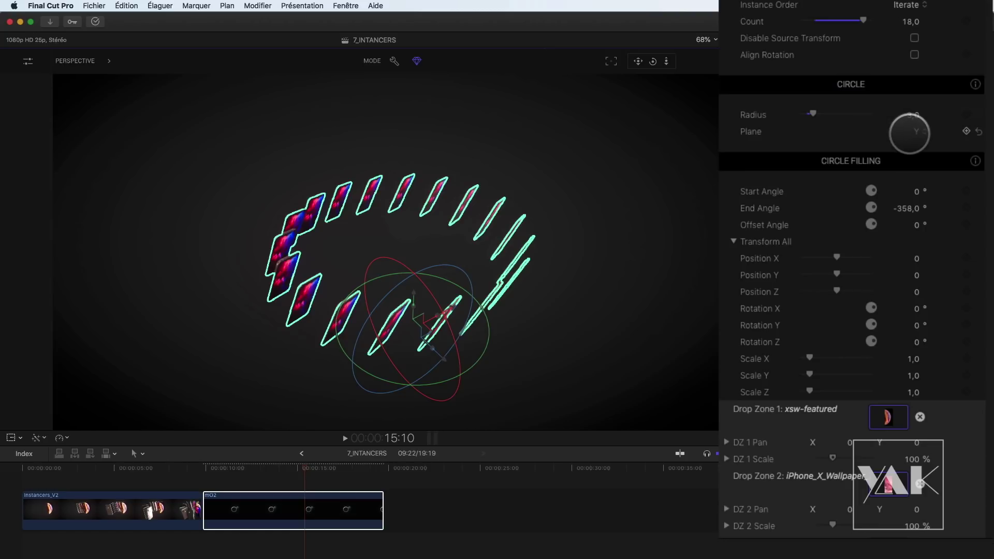
{"action": "left_click", "coordinate": [912, 132]}
{"action": "left_click", "coordinate": [916, 143]}
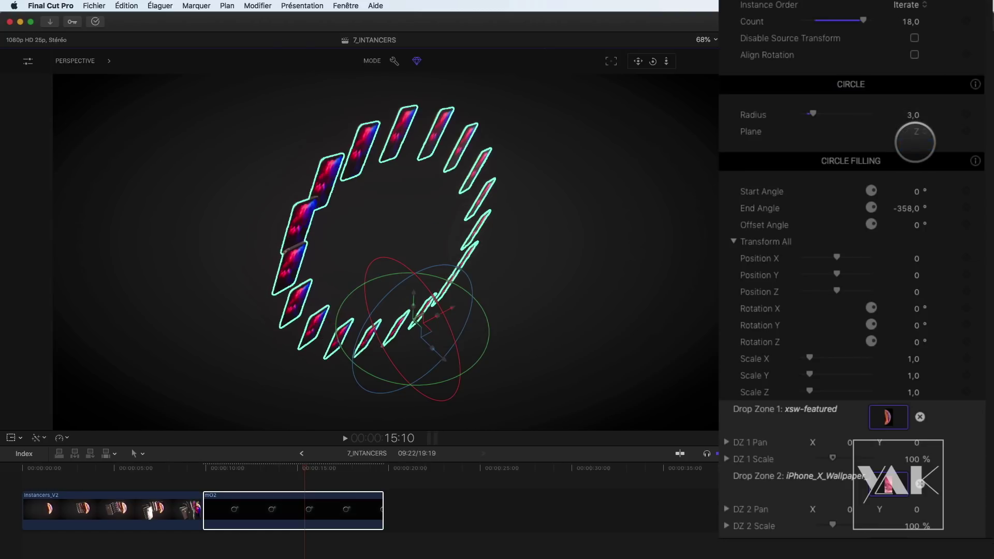
{"action": "left_click", "coordinate": [916, 136]}
{"action": "left_click", "coordinate": [916, 122]}
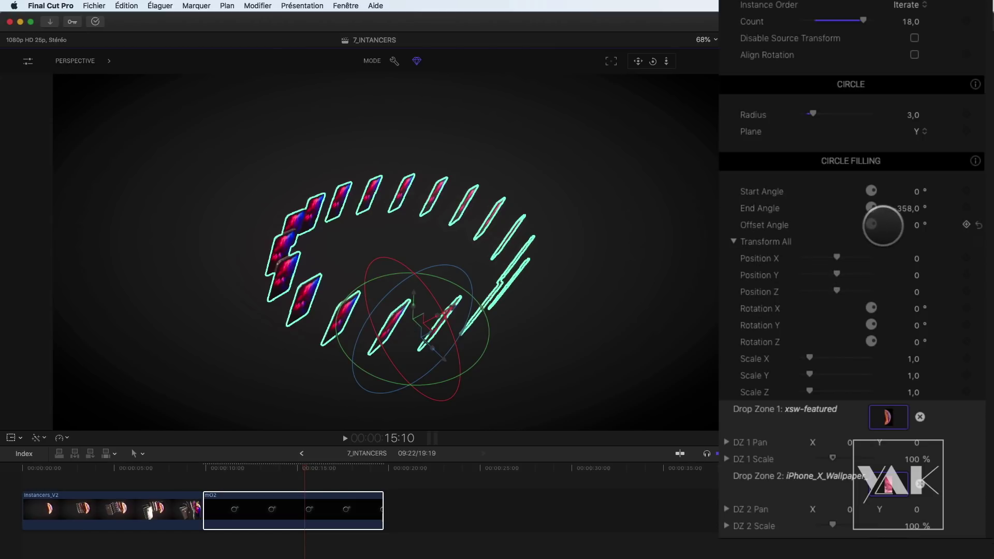
- Try a circle end angle of -345°, then set the end angle to -360°
{"action": "left_click_drag", "start_coordinate": [901, 207], "coordinate": [902, 208]}
{"action": "left_click_drag", "start_coordinate": [653, 61], "coordinate": [653, 61]}
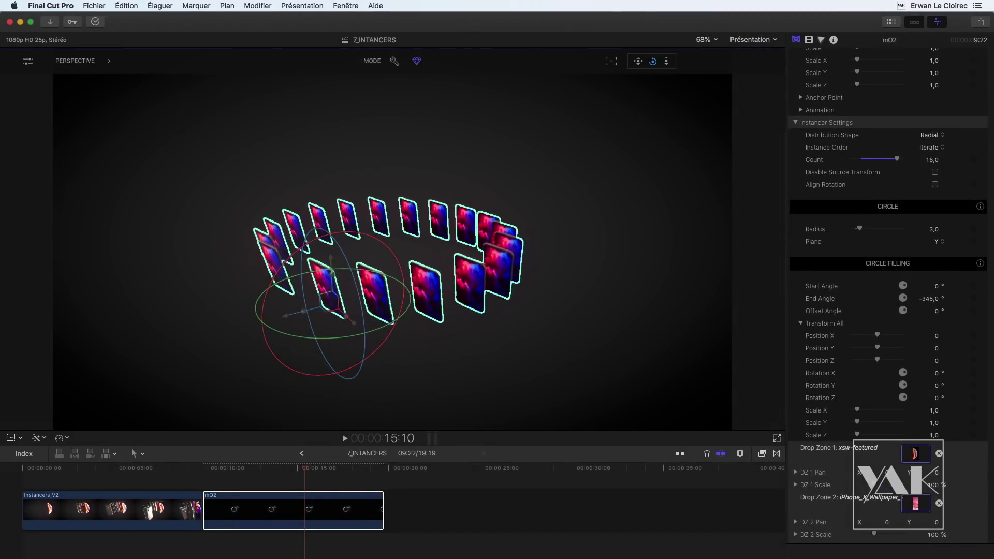
{"action": "left_click_drag", "start_coordinate": [653, 61], "coordinate": [653, 61]}
{"action": "left_click", "coordinate": [945, 280]}
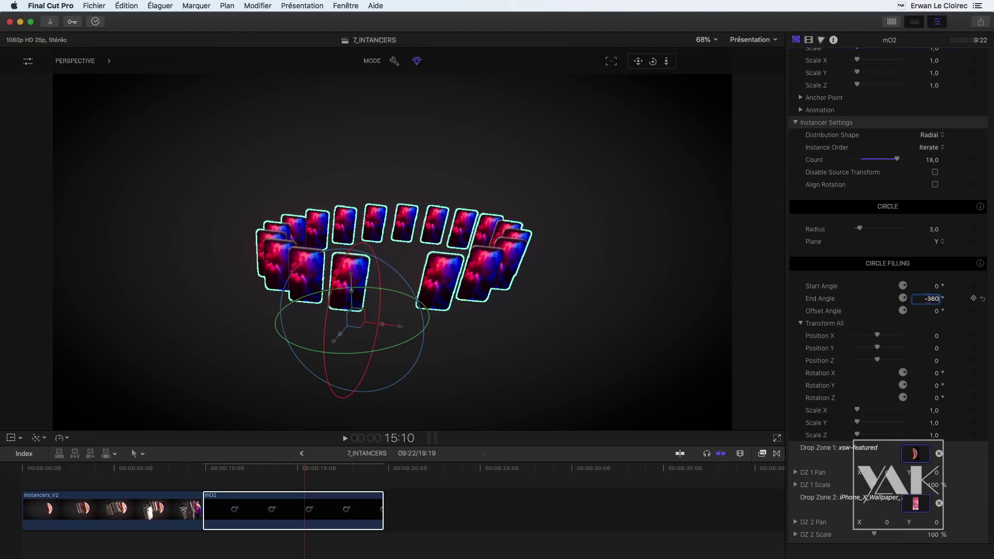
{"action": "type", "text": "-360"}
{"action": "key", "text": "Return"}
{"action": "left_click_drag", "start_coordinate": [666, 61], "coordinate": [407, 190]}
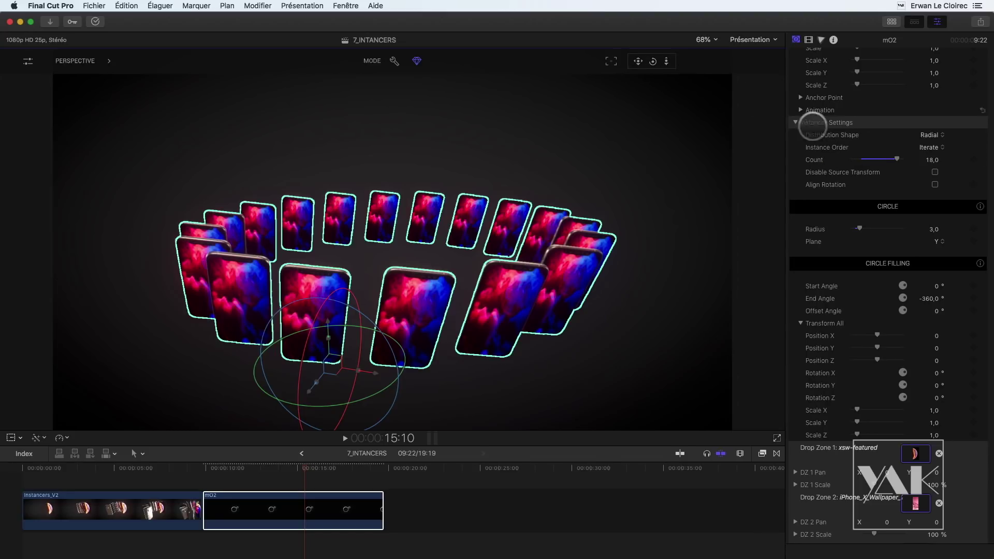
- Make Iphone_Space_Black and Iphone_Space_Grey visible and move both into the Instancer above Iphone_Gold
{"action": "scroll", "coordinate": [848, 139], "scroll_direction": "up", "scroll_amount": 8}
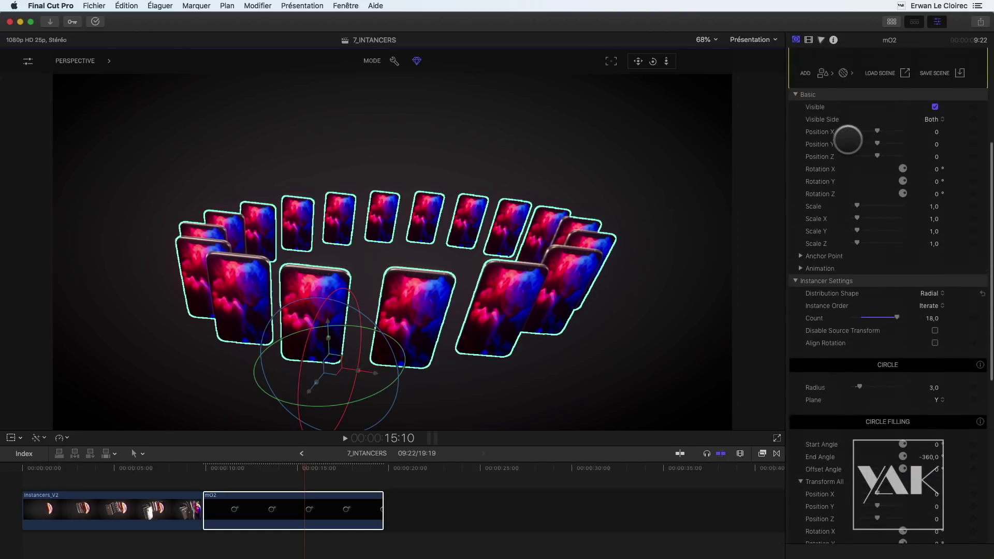
{"action": "scroll", "coordinate": [848, 140], "scroll_direction": "up", "scroll_amount": 2}
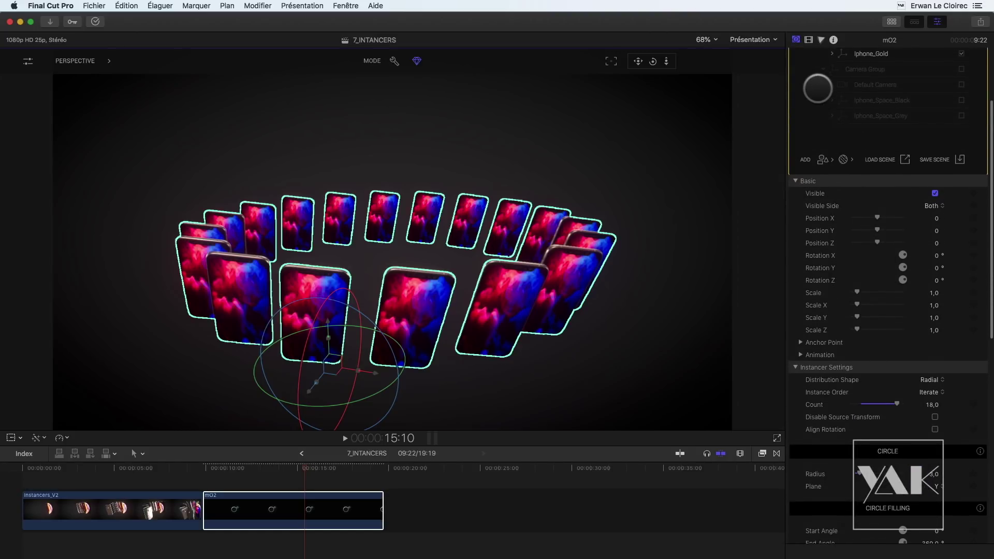
{"action": "scroll", "coordinate": [802, 236], "scroll_direction": "up", "scroll_amount": 5}
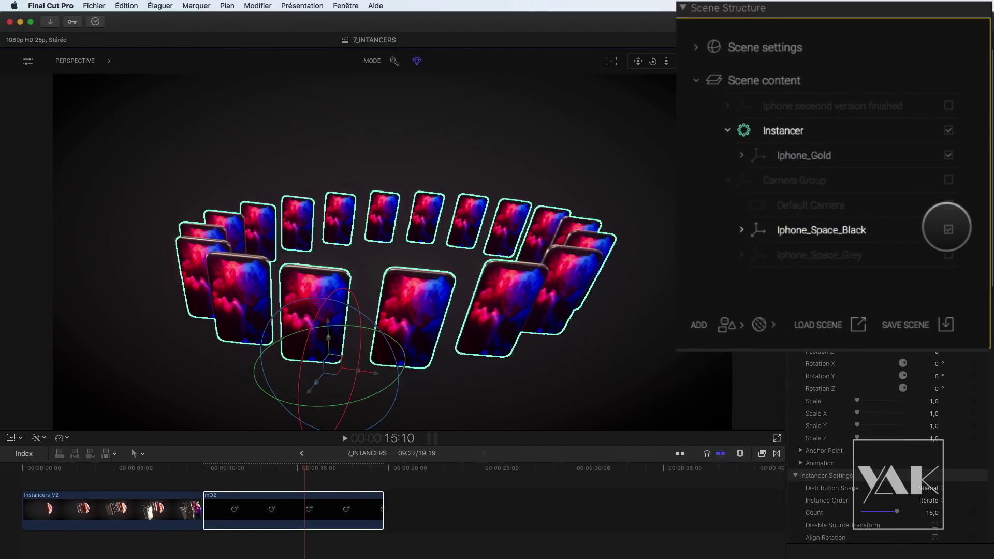
{"action": "left_click", "coordinate": [949, 254]}
{"action": "left_click_drag", "start_coordinate": [806, 230], "coordinate": [791, 130]}
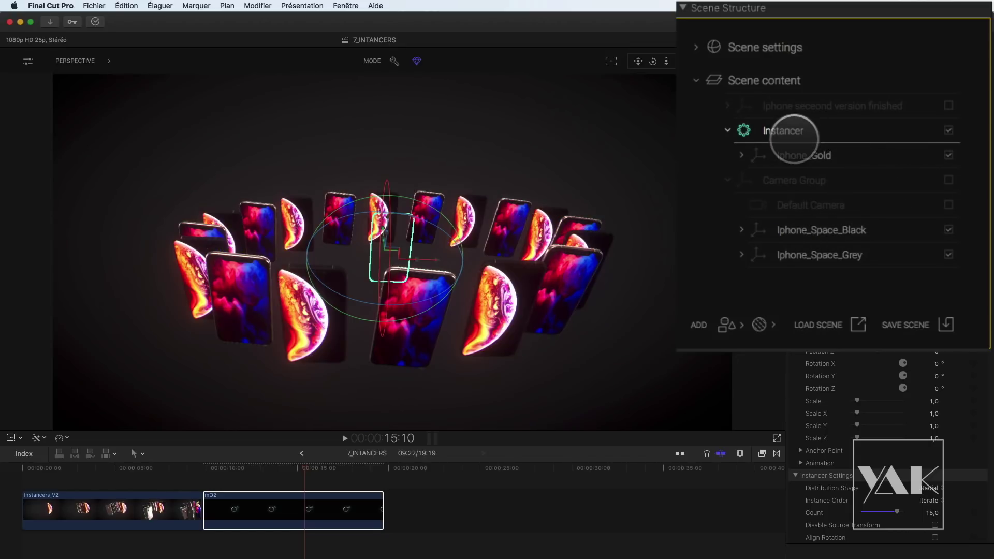
{"action": "left_click_drag", "start_coordinate": [794, 218], "coordinate": [792, 151]}
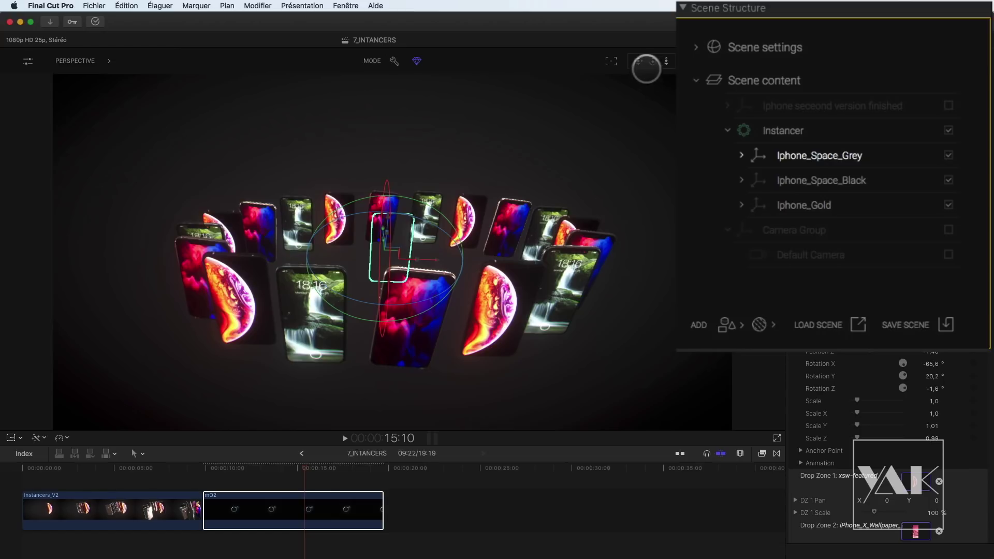
- Select the Instancer with the phones' backs in view and set its count to 14
{"action": "left_click_drag", "start_coordinate": [653, 61], "coordinate": [601, 66]}
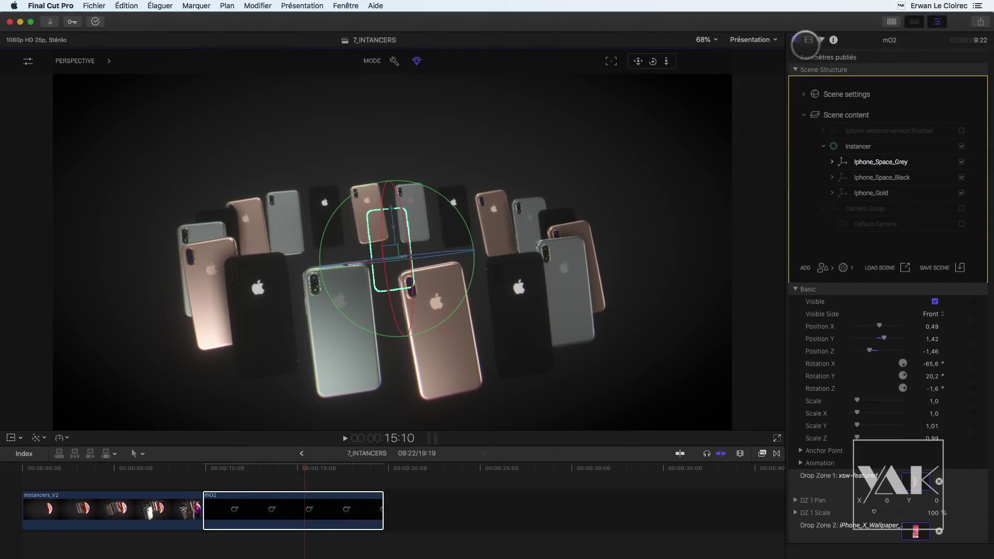
{"action": "left_click", "coordinate": [857, 146]}
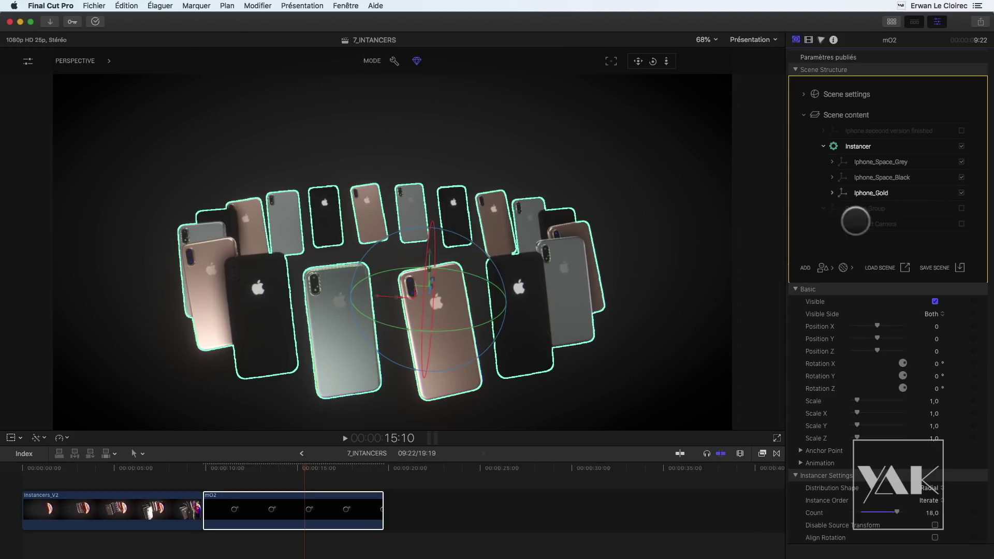
{"action": "scroll", "coordinate": [858, 314], "scroll_direction": "down", "scroll_amount": 10}
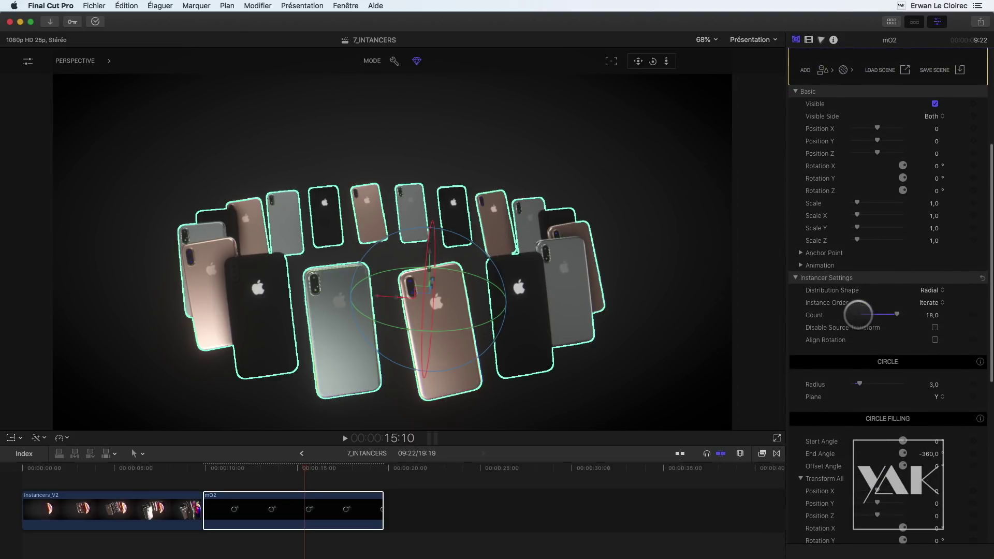
{"action": "left_click_drag", "start_coordinate": [858, 243], "coordinate": [845, 244]}
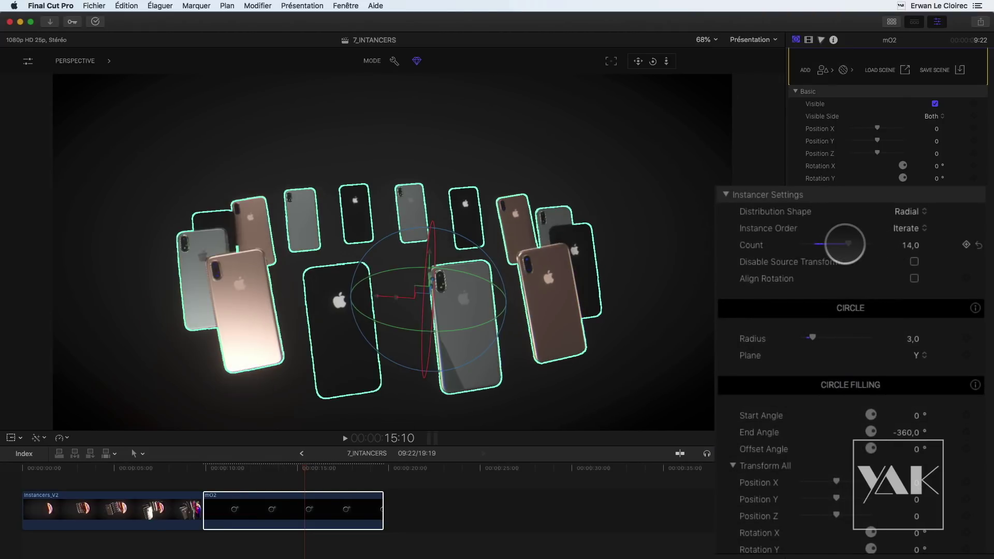
- Change the instance order to Random and set the instancer's count to 17
{"action": "left_click", "coordinate": [906, 228]}
{"action": "left_click", "coordinate": [903, 238]}
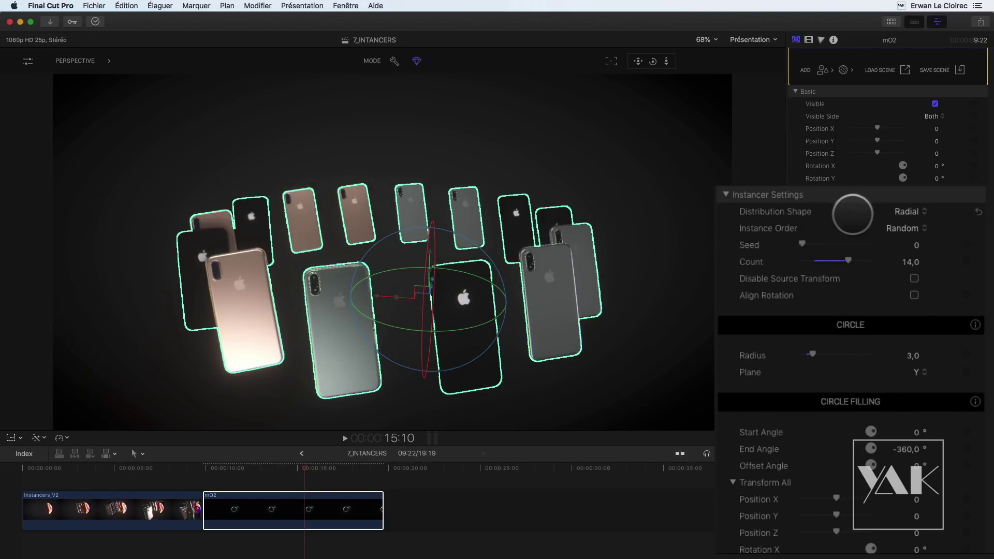
{"action": "left_click_drag", "start_coordinate": [847, 260], "coordinate": [857, 258]}
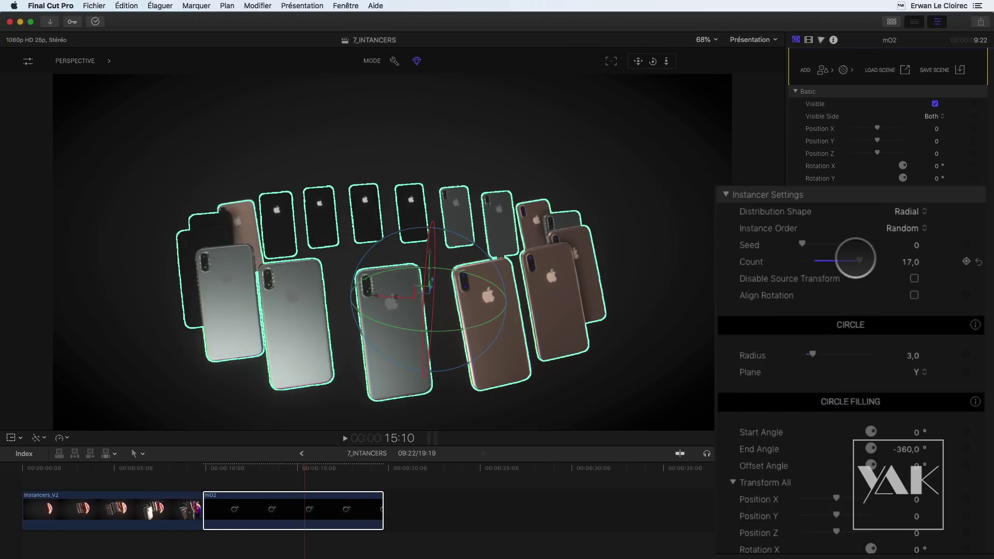
- Set the instancer's random seed to 109 and enable Align Rotation for the circle of phones
{"action": "left_click_drag", "start_coordinate": [802, 244], "coordinate": [809, 244]}
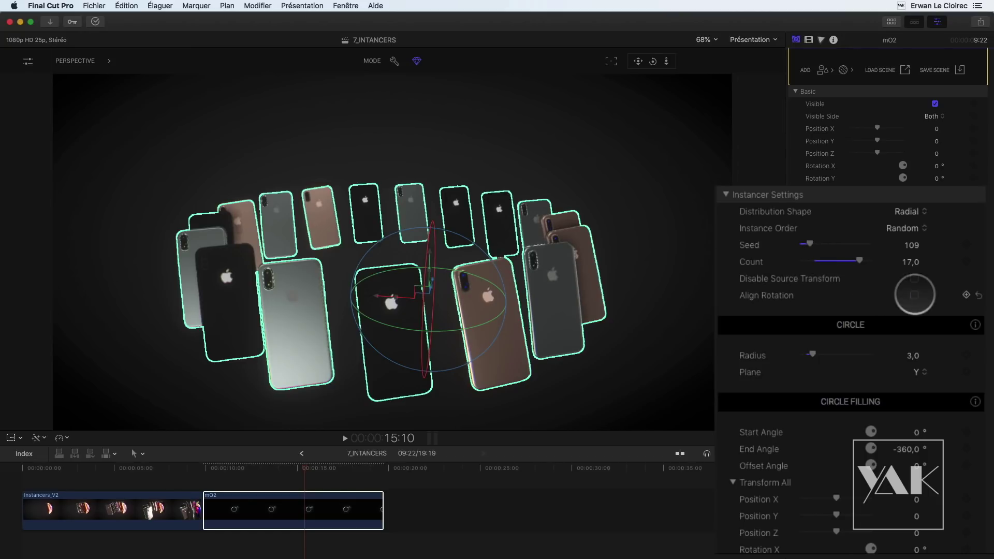
{"action": "left_click", "coordinate": [915, 294]}
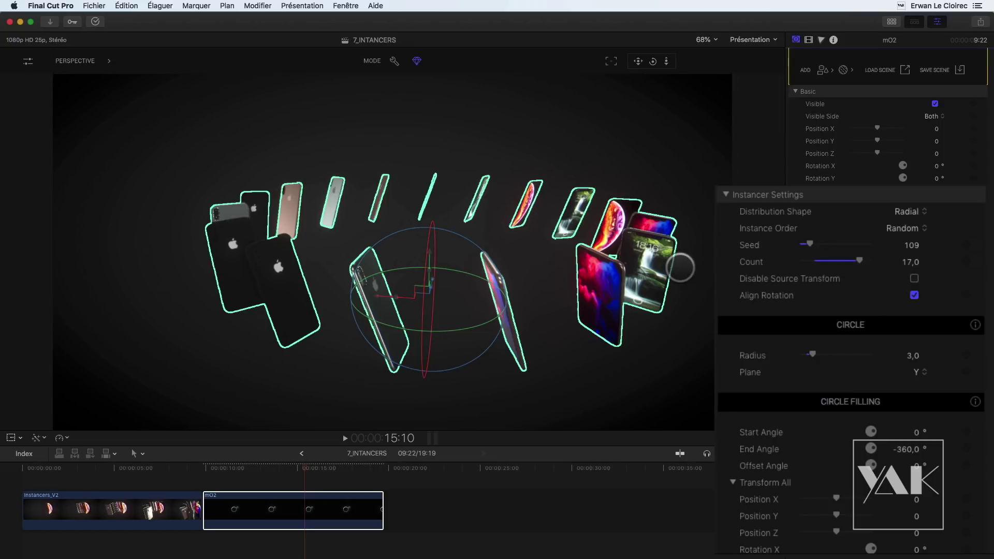
{"action": "left_click_drag", "start_coordinate": [653, 61], "coordinate": [743, 68]}
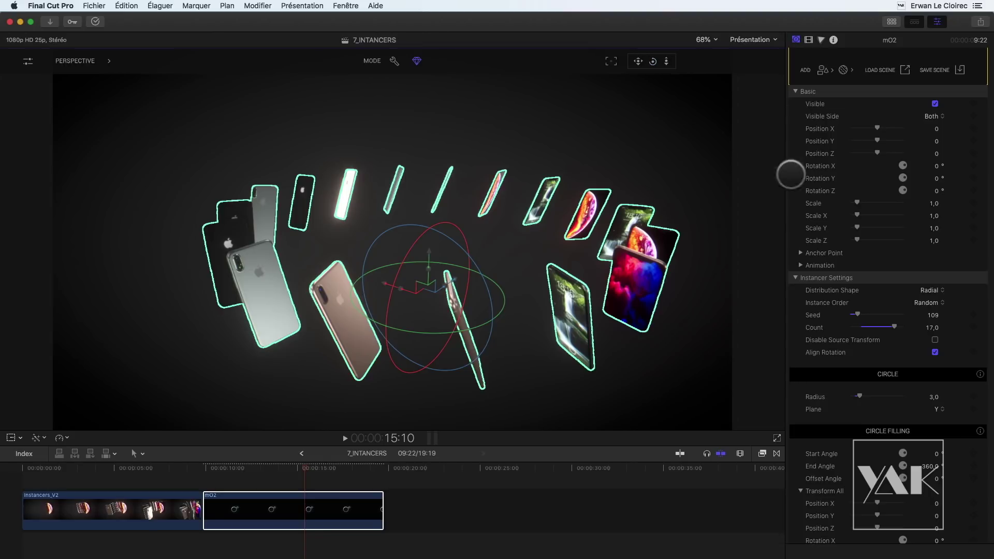
- Try sweeping the circle's end angle to -3° and then to -375°
{"action": "scroll", "coordinate": [833, 308], "scroll_direction": "down", "scroll_amount": 5}
{"action": "left_click_drag", "start_coordinate": [927, 358], "coordinate": [927, 358]}
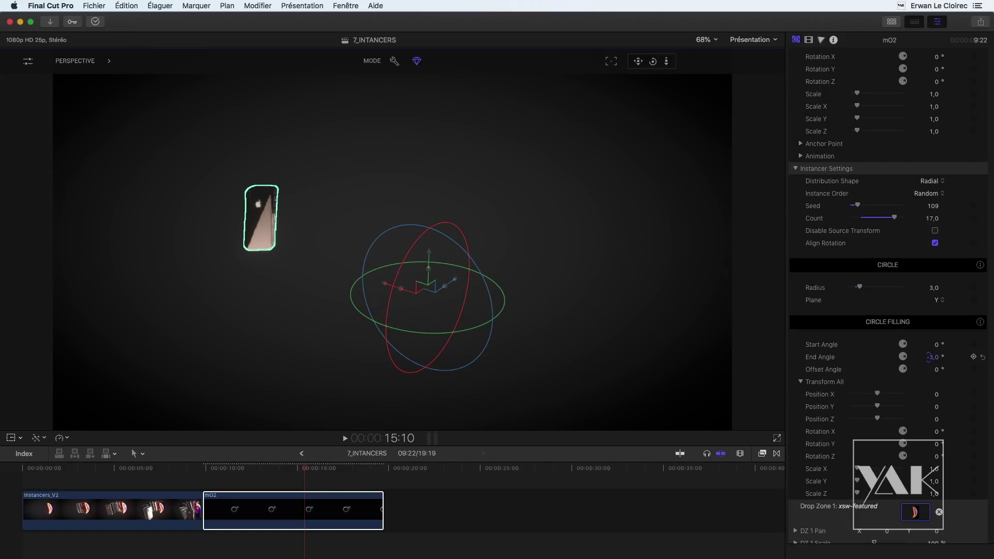
{"action": "left_click_drag", "start_coordinate": [928, 358], "coordinate": [928, 357]}
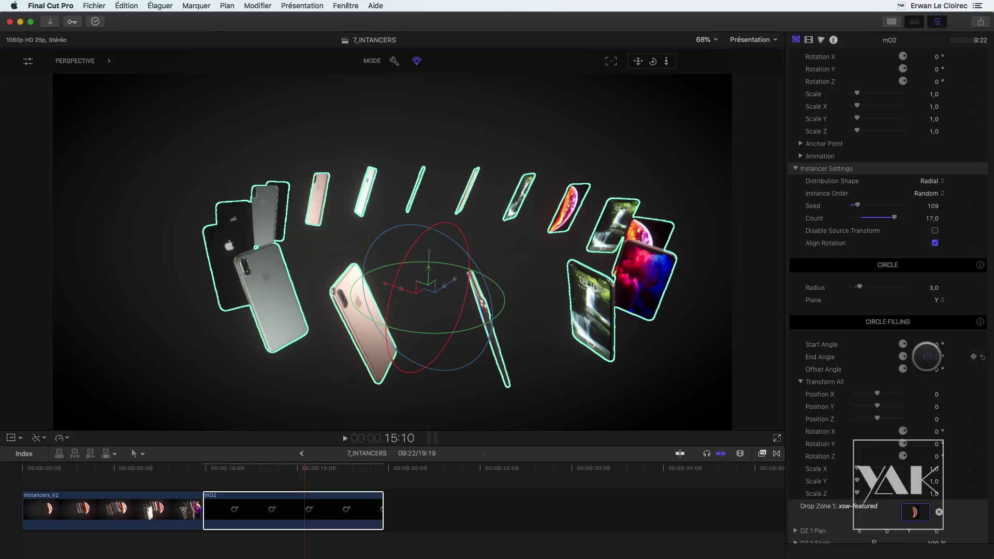
{"action": "scroll", "coordinate": [865, 351], "scroll_direction": "down", "scroll_amount": 6}
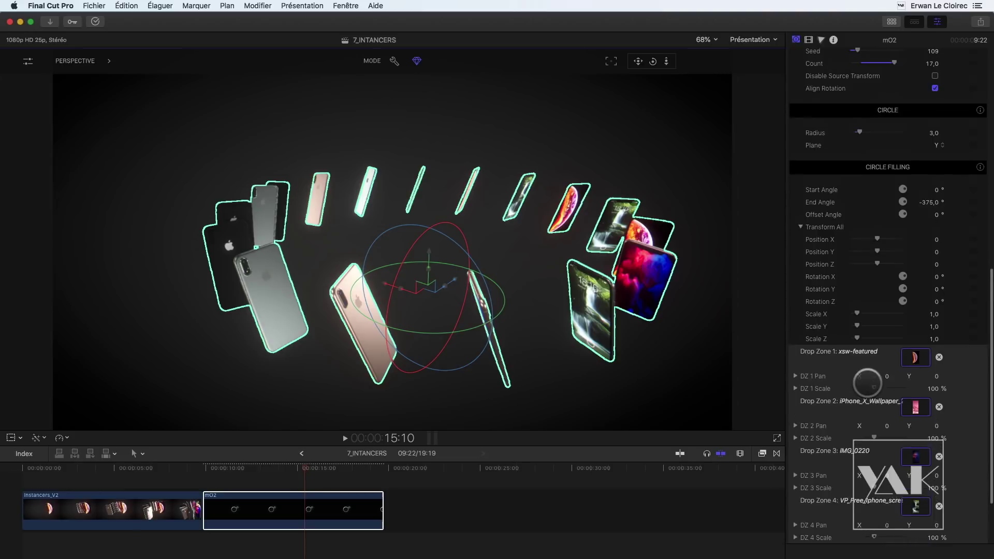
- Animate the circle's end angle with keyframes of 0° at the mO2 clip's start and -360° at its end
{"action": "scroll", "coordinate": [867, 384], "scroll_direction": "up", "scroll_amount": 10}
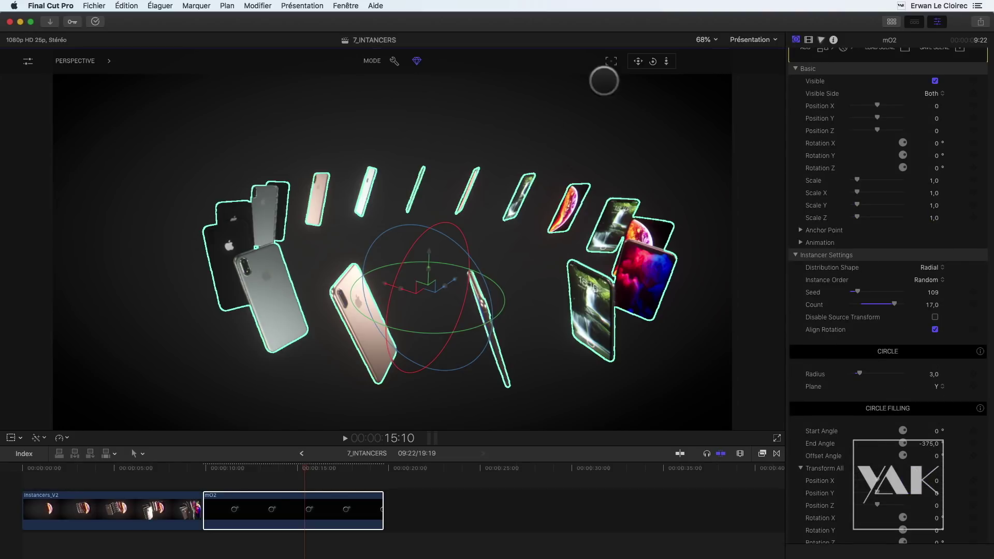
{"action": "left_click_drag", "start_coordinate": [638, 60], "coordinate": [705, 61]}
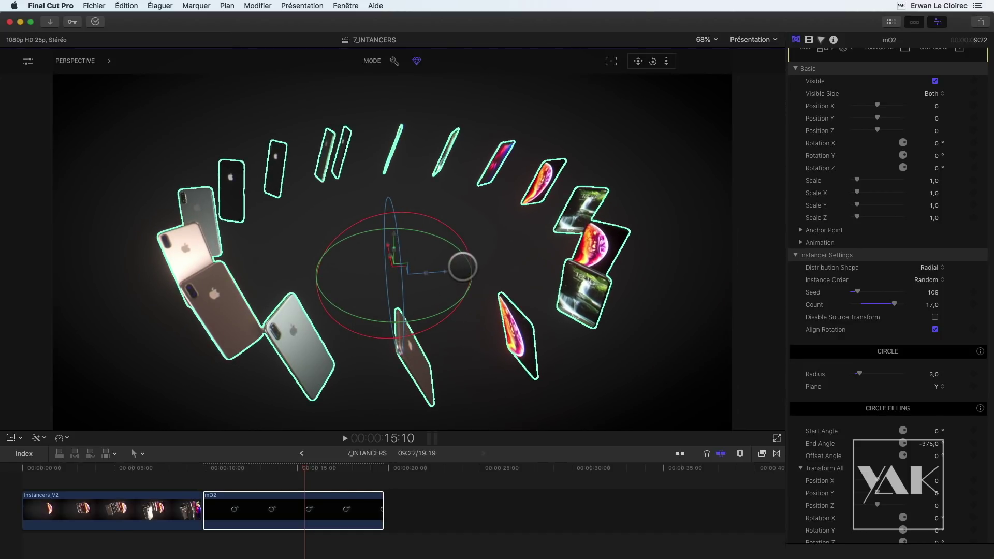
{"action": "left_click_drag", "start_coordinate": [297, 470], "coordinate": [210, 471]}
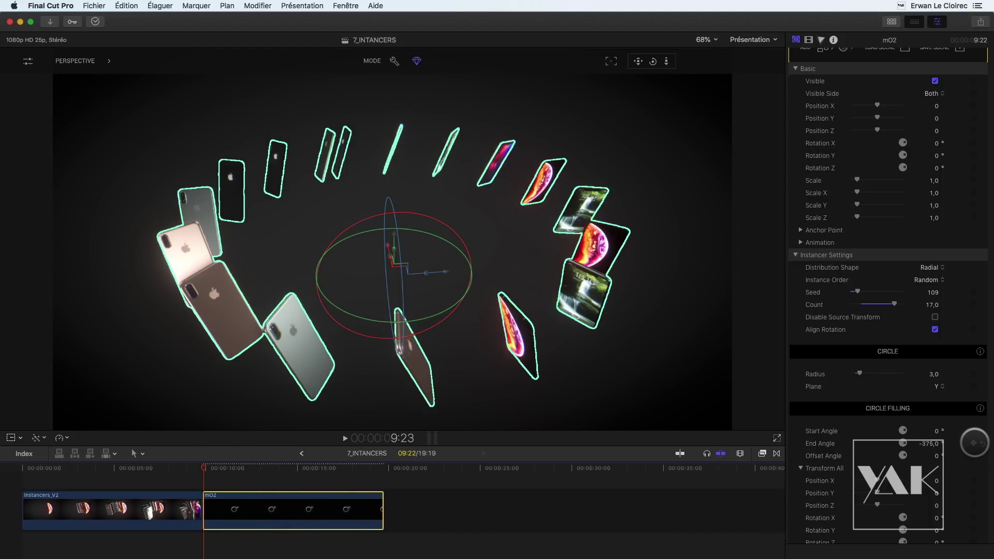
{"action": "left_click", "coordinate": [927, 444]}
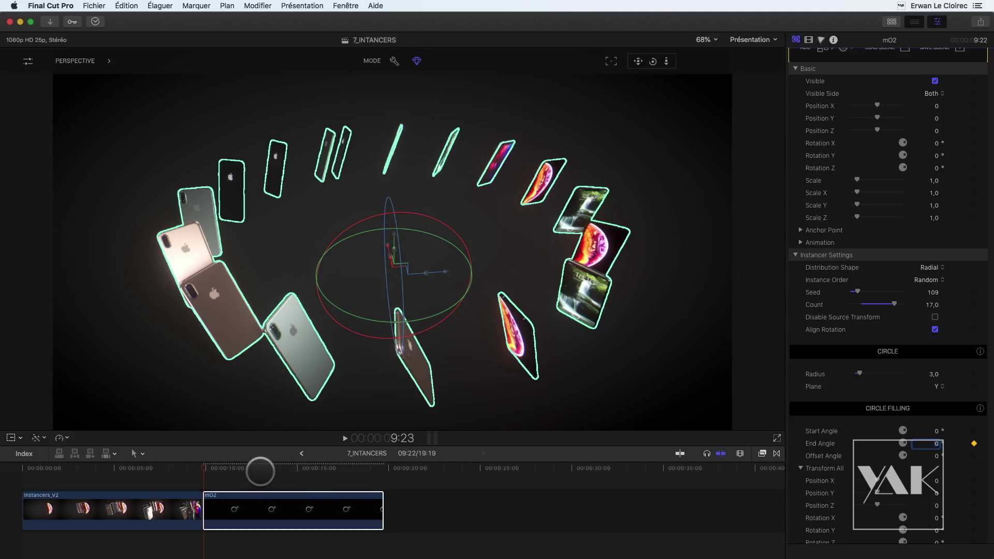
{"action": "left_click_drag", "start_coordinate": [226, 466], "coordinate": [377, 472]}
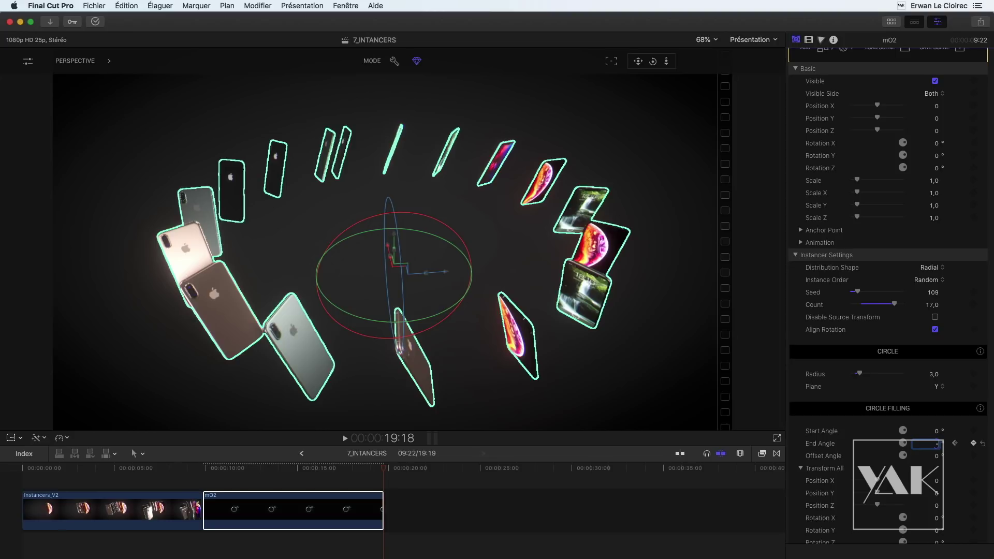
{"action": "key", "text": "Return"}
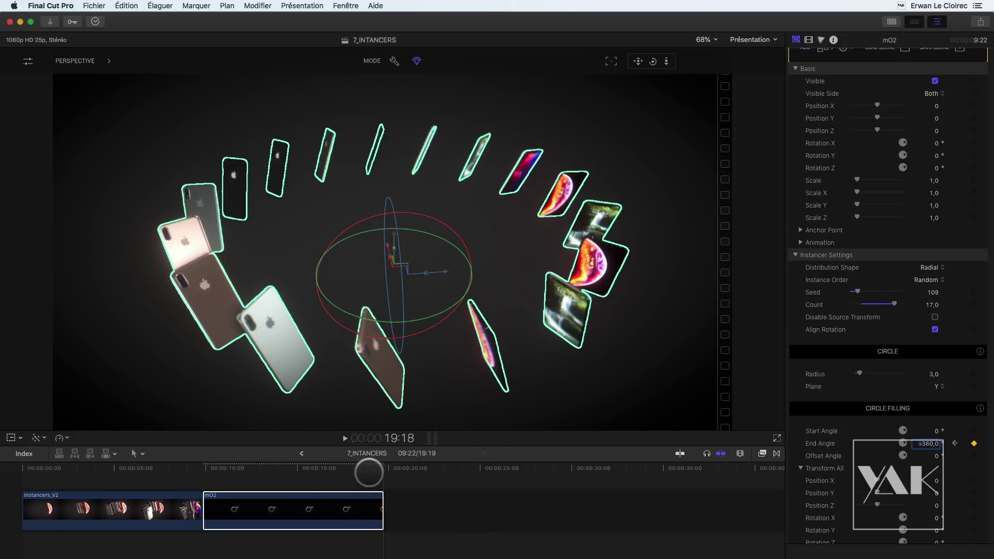
{"action": "mouse_move", "coordinate": [381, 467]}
{"action": "left_mouse_down"}
{"action": "mouse_move", "coordinate": [210, 473]}
{"action": "mouse_move", "coordinate": [375, 469]}
{"action": "left_mouse_up"}
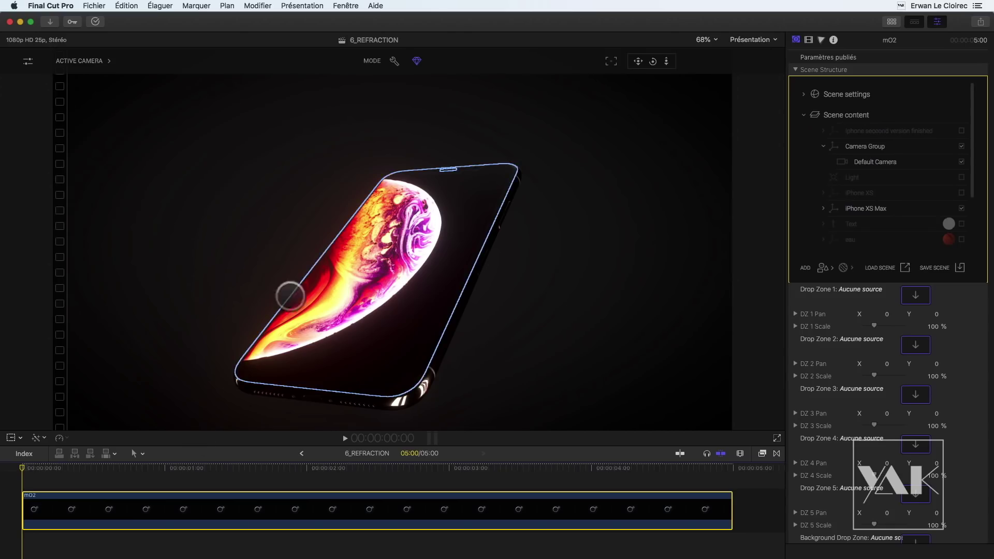
- Add a Sphere primitive to the 6_REFRACTION scene containing the iPhone XS Max
{"action": "left_click", "coordinate": [819, 239]}
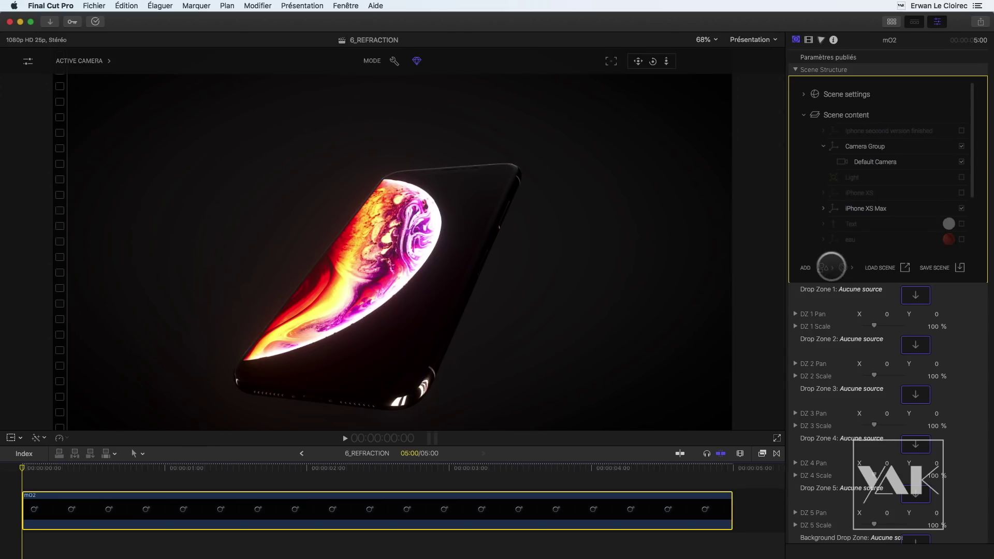
{"action": "left_click", "coordinate": [828, 268]}
{"action": "mouse_move", "coordinate": [863, 270]}
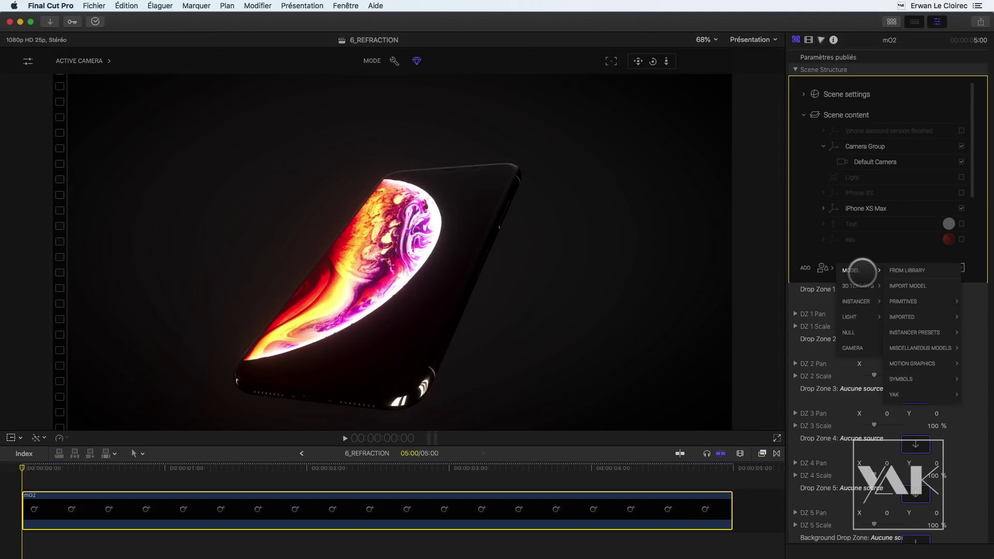
{"action": "mouse_move", "coordinate": [922, 304]}
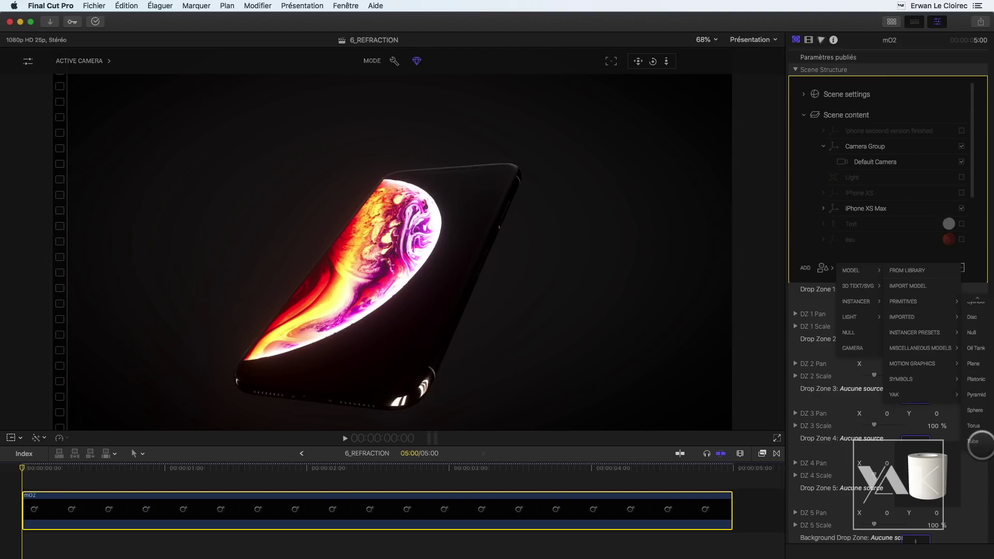
{"action": "left_click", "coordinate": [977, 411]}
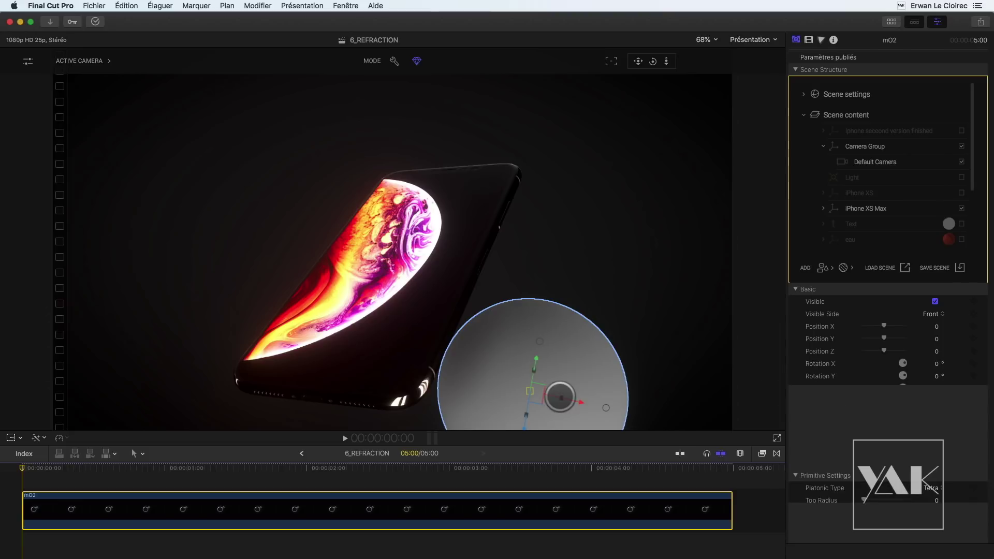
- Move the sphere in front of the phone, to about X -0.84, Y 0.77, Z 0.55
{"action": "left_click_drag", "start_coordinate": [536, 359], "coordinate": [546, 305]}
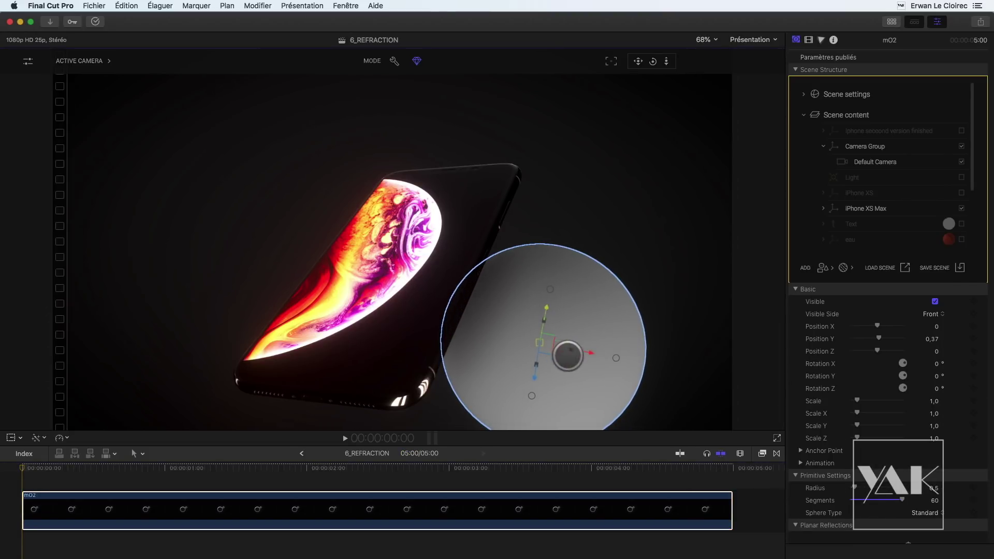
{"action": "left_click_drag", "start_coordinate": [585, 352], "coordinate": [449, 324]}
{"action": "left_click_drag", "start_coordinate": [399, 279], "coordinate": [397, 209]}
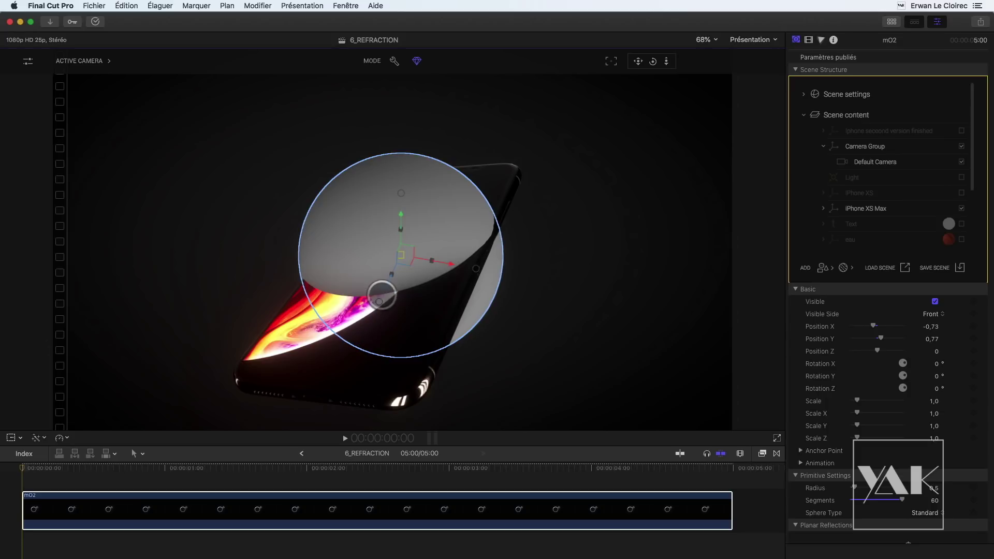
{"action": "left_click_drag", "start_coordinate": [386, 285], "coordinate": [323, 369]}
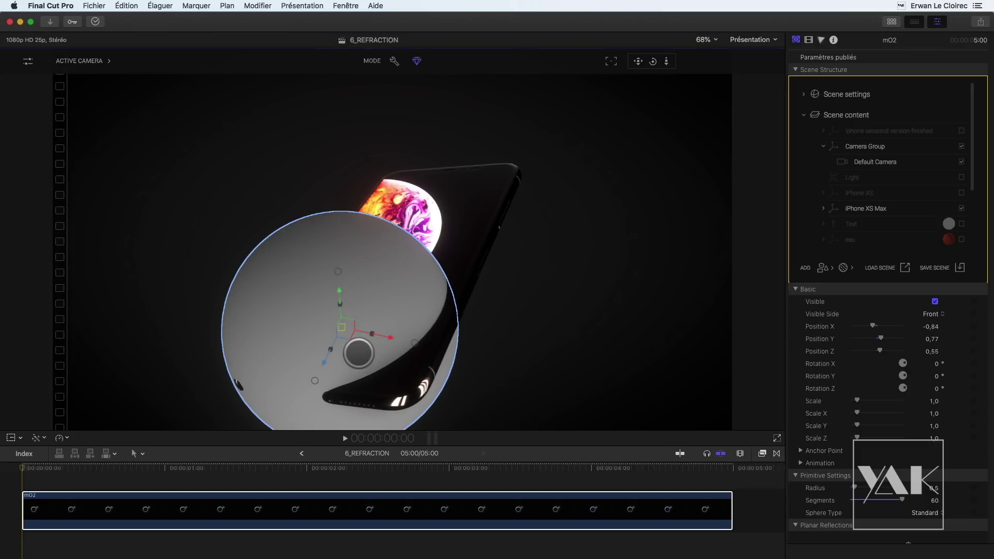
- Apply the transparent Clean Water material to the sphere in front of the phone
{"action": "left_click", "coordinate": [843, 267]}
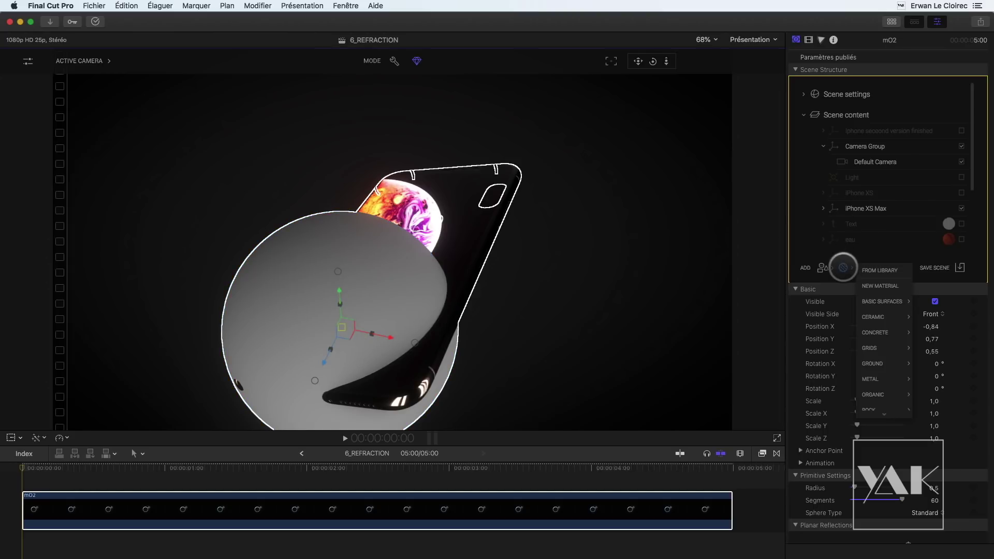
{"action": "mouse_move", "coordinate": [886, 301]}
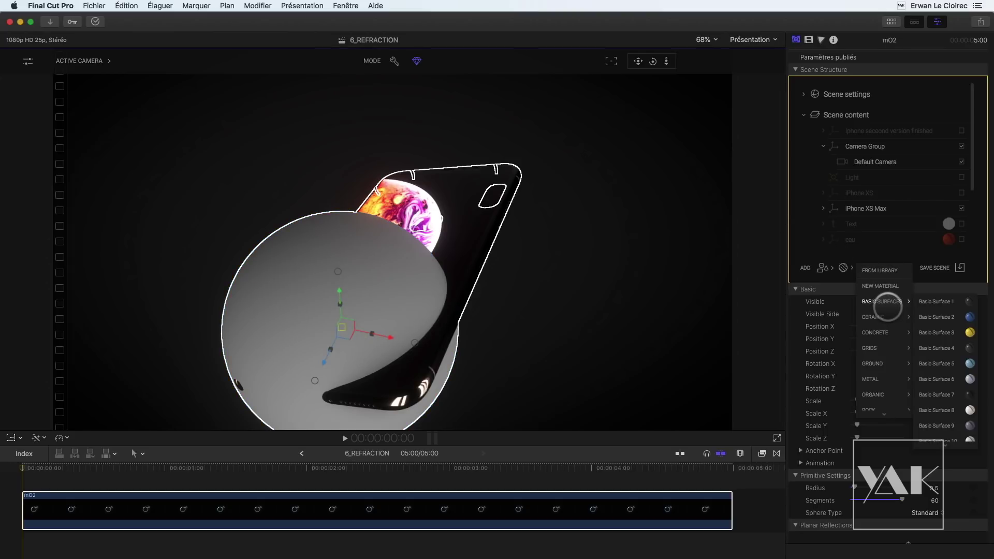
{"action": "mouse_move", "coordinate": [881, 395]}
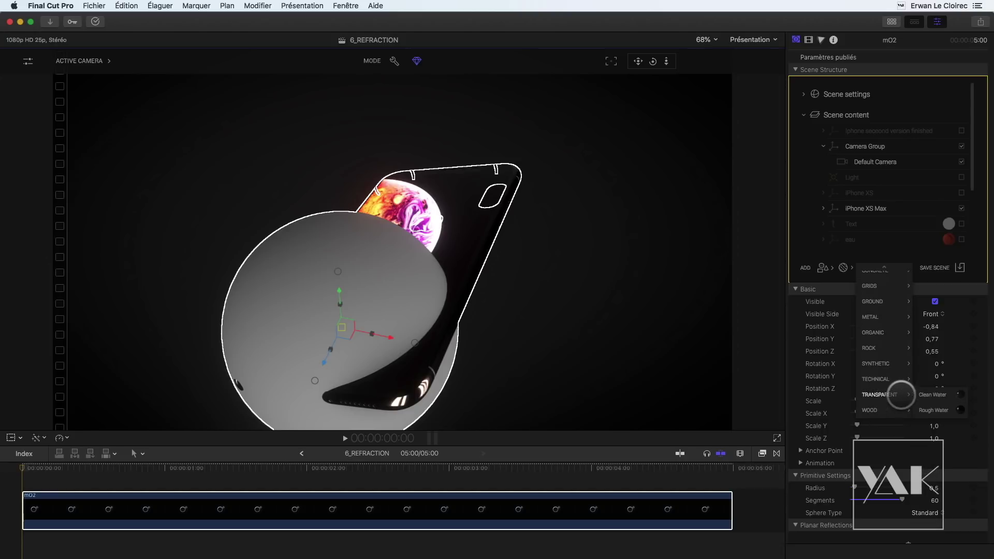
{"action": "left_click", "coordinate": [935, 394]}
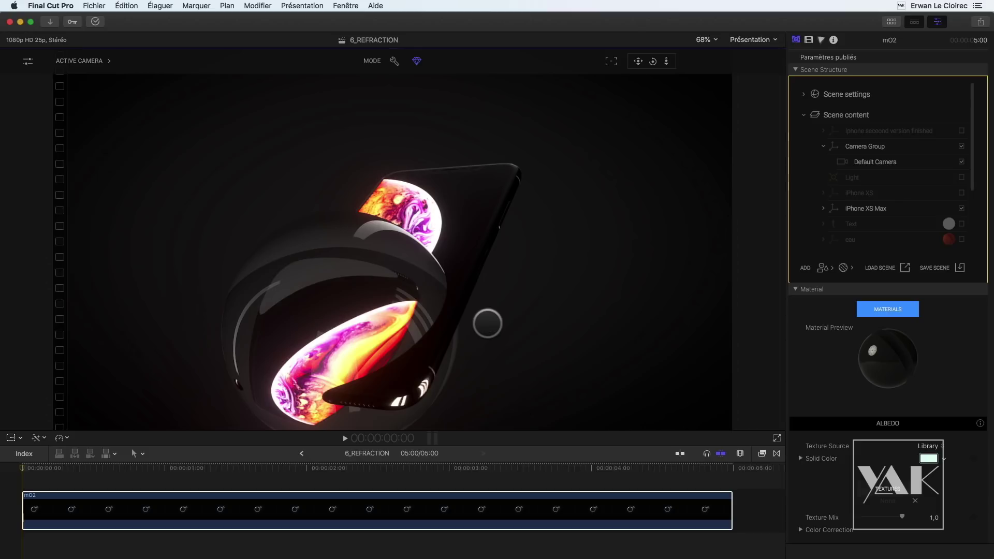
- Set the sphere material's IOR to 1.0 and shift the sphere to about X -0.92
{"action": "scroll", "coordinate": [835, 389], "scroll_direction": "down", "scroll_amount": 20}
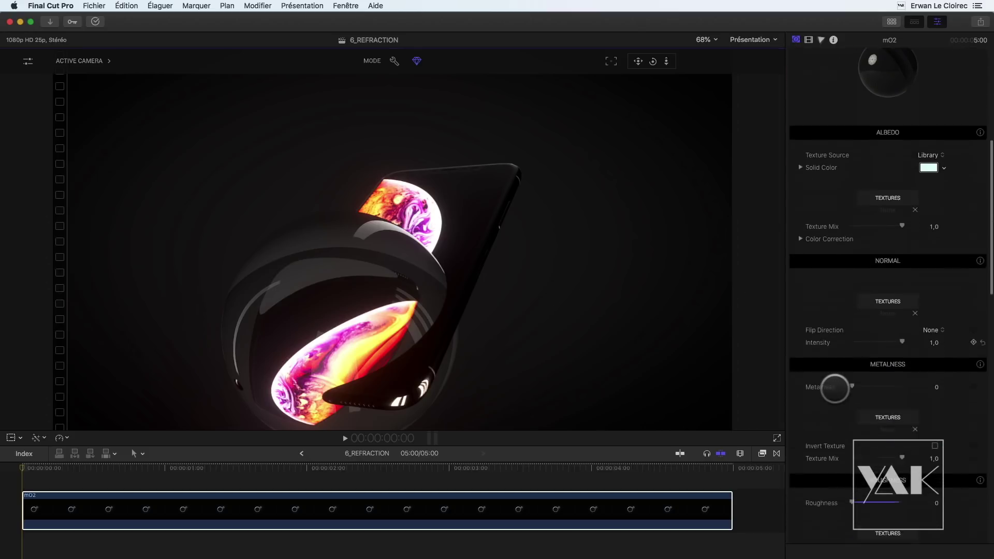
{"action": "scroll", "coordinate": [835, 388], "scroll_direction": "up", "scroll_amount": 8}
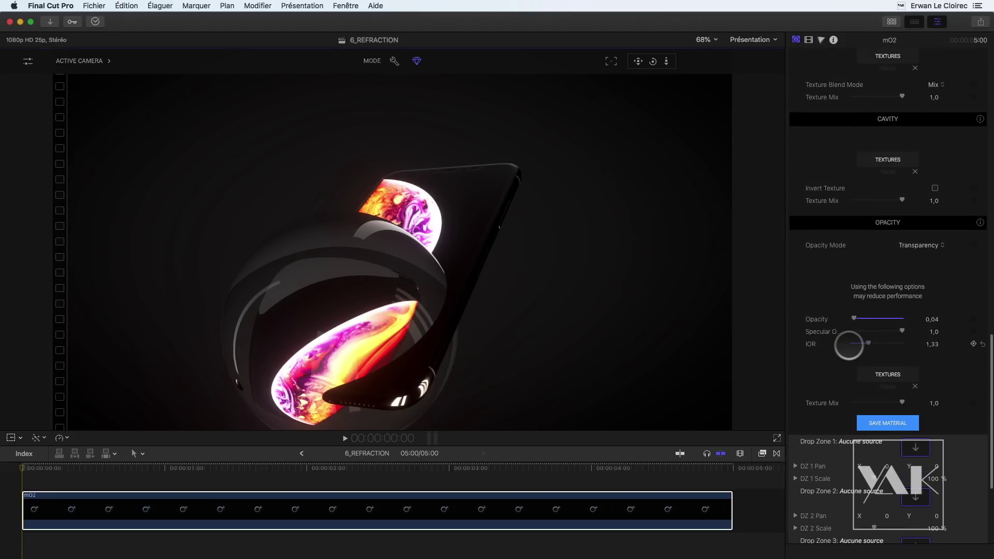
{"action": "left_click_drag", "start_coordinate": [849, 345], "coordinate": [838, 345]}
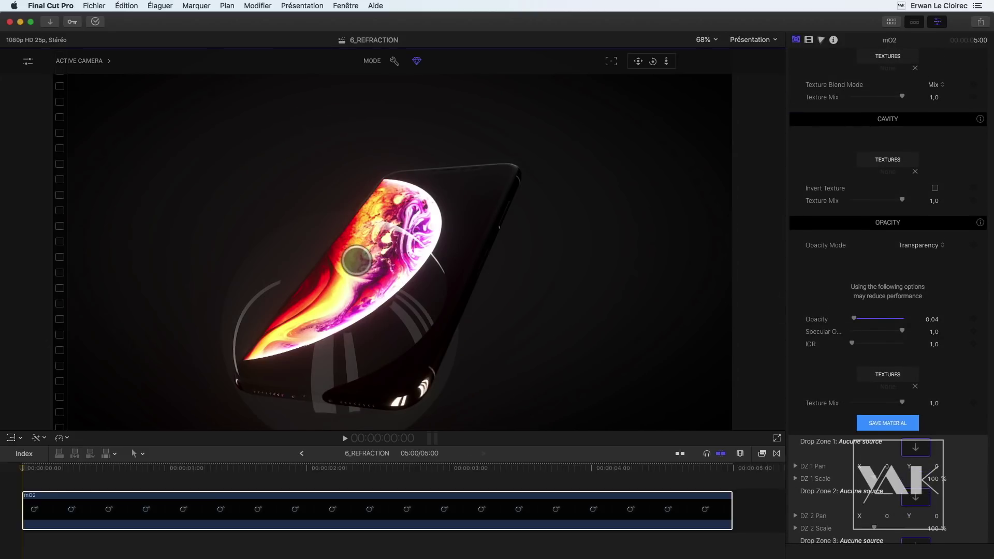
{"action": "left_click", "coordinate": [283, 266]}
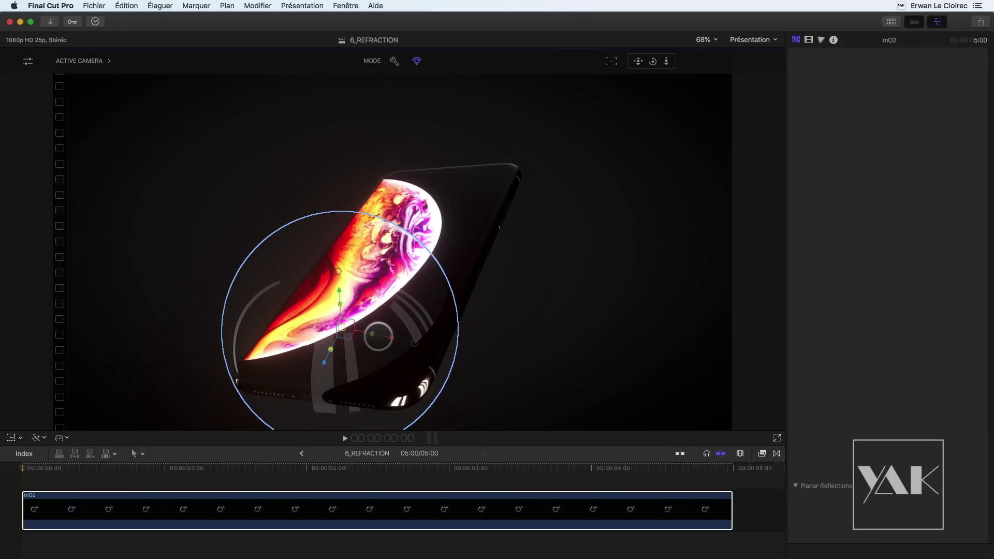
{"action": "left_click_drag", "start_coordinate": [342, 327], "coordinate": [375, 322]}
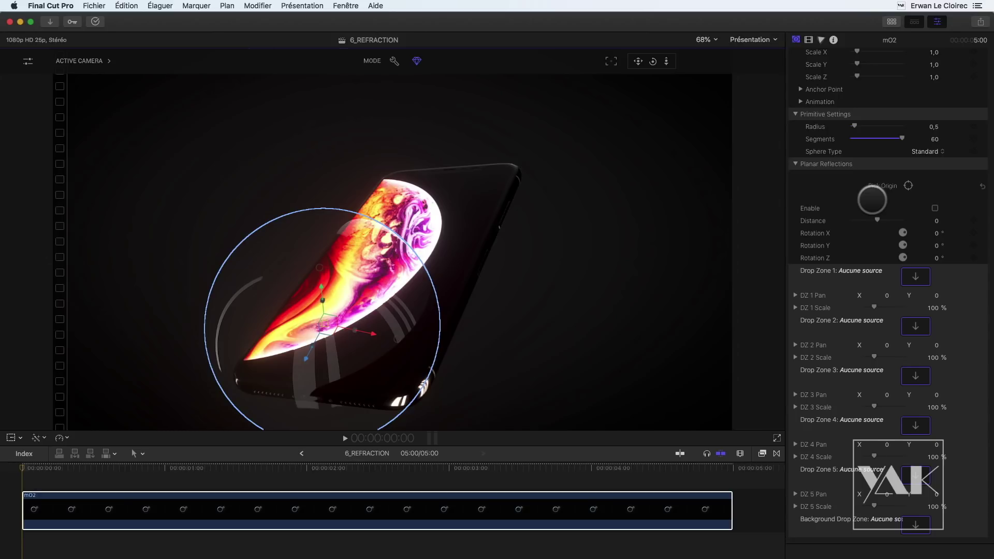
- Try a lower specular opacity on the sphere's material, return it to 1.0, and set the IOR to 1.03
{"action": "scroll", "coordinate": [873, 200], "scroll_direction": "up", "scroll_amount": 5}
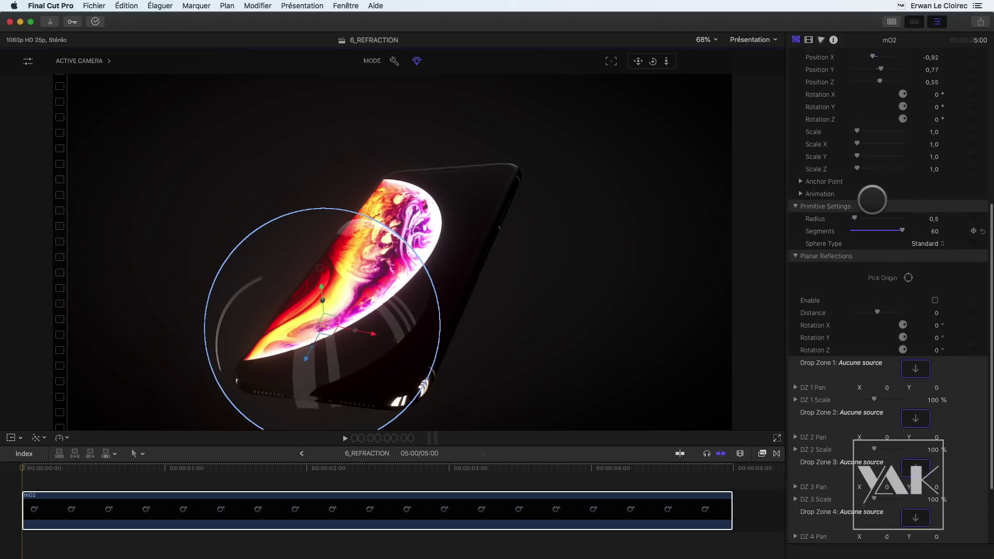
{"action": "scroll", "coordinate": [873, 200], "scroll_direction": "up", "scroll_amount": 15}
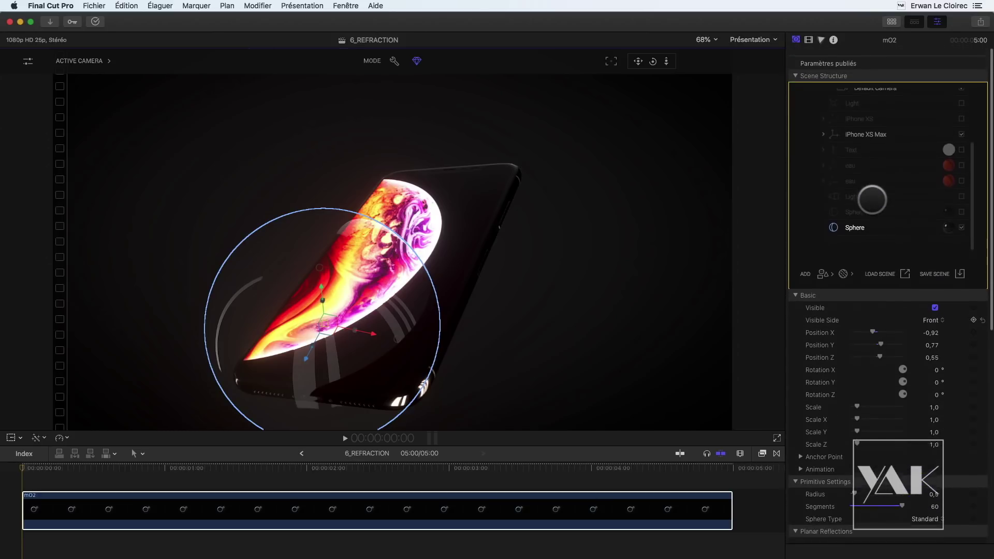
{"action": "left_click", "coordinate": [948, 222]}
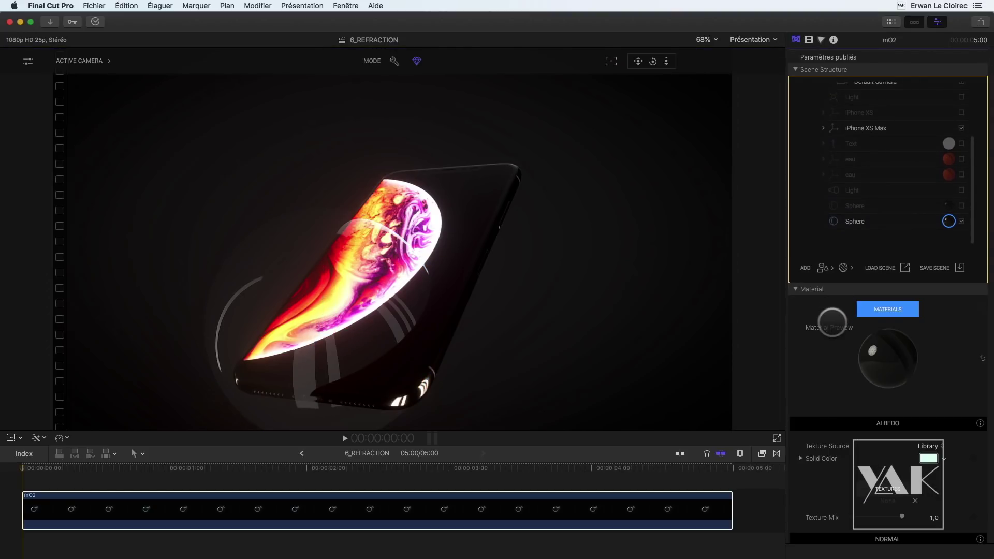
{"action": "scroll", "coordinate": [832, 322], "scroll_direction": "down", "scroll_amount": 20}
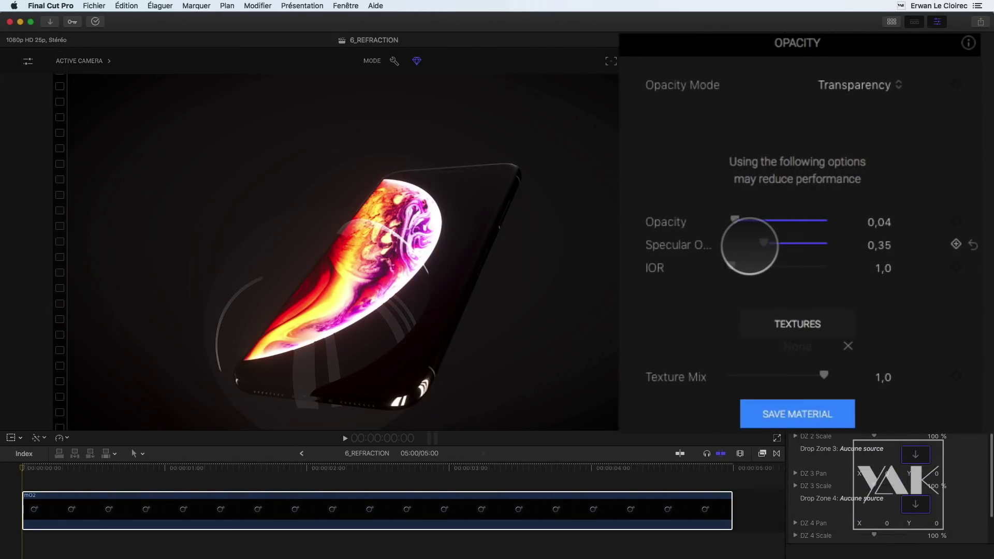
{"action": "left_click_drag", "start_coordinate": [742, 246], "coordinate": [870, 245]}
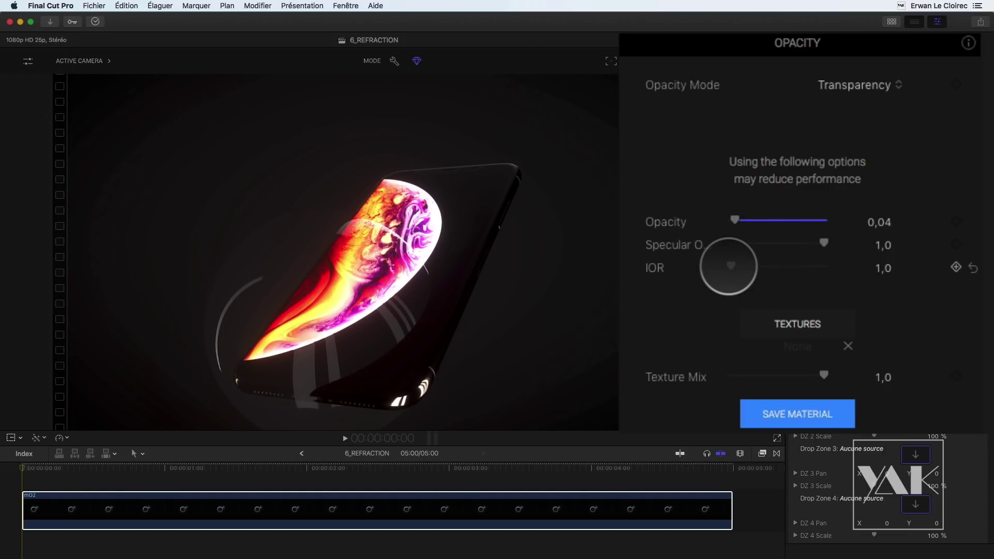
{"action": "left_click_drag", "start_coordinate": [728, 267], "coordinate": [734, 266]}
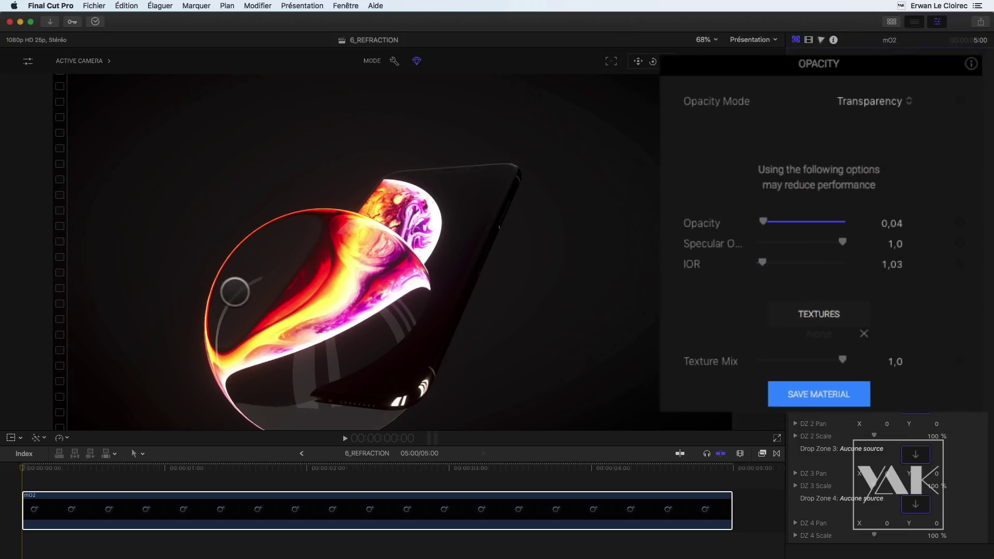
- Shift the sphere in front of the phone to about X -0.97, checking its refraction from several angles
{"action": "left_click", "coordinate": [240, 296]}
{"action": "mouse_move", "coordinate": [368, 334]}
{"action": "left_mouse_down"}
{"action": "mouse_move", "coordinate": [290, 342]}
{"action": "mouse_move", "coordinate": [222, 328]}
{"action": "mouse_move", "coordinate": [357, 331]}
{"action": "left_mouse_up"}
{"action": "mouse_move", "coordinate": [654, 61]}
{"action": "left_mouse_down"}
{"action": "mouse_move", "coordinate": [624, 67]}
{"action": "mouse_move", "coordinate": [665, 61]}
{"action": "mouse_move", "coordinate": [647, 62]}
{"action": "left_mouse_up"}
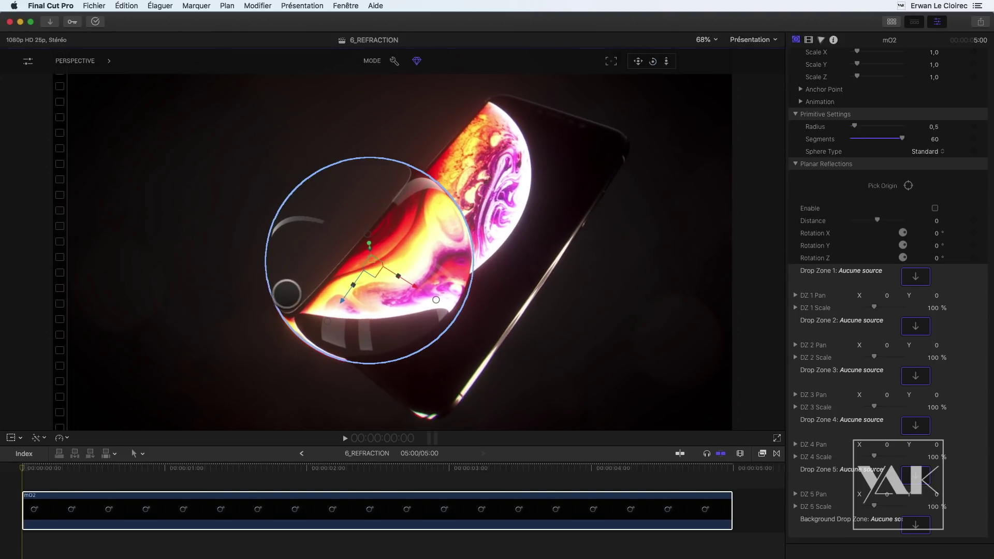
{"action": "left_click_drag", "start_coordinate": [367, 255], "coordinate": [415, 282]}
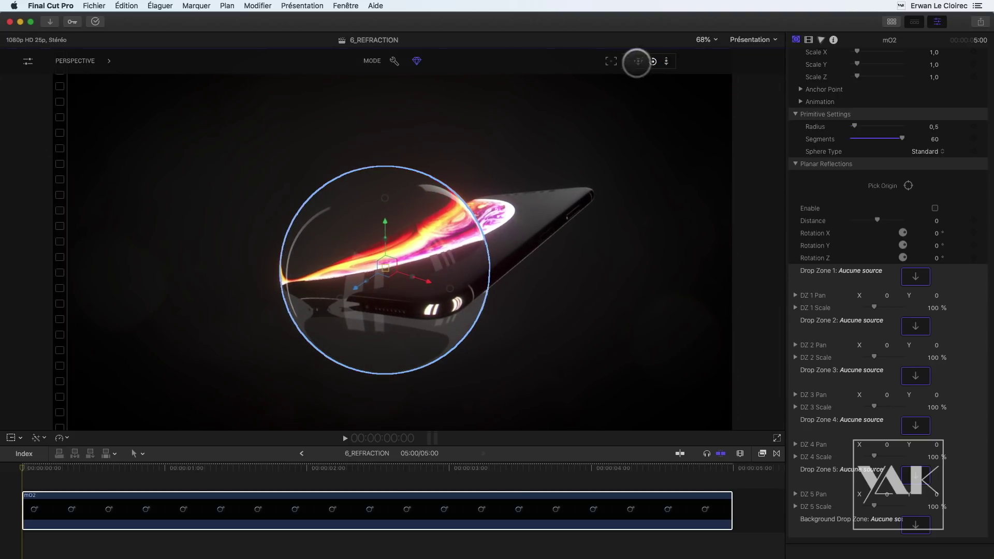
{"action": "left_click_drag", "start_coordinate": [428, 281], "coordinate": [405, 273]}
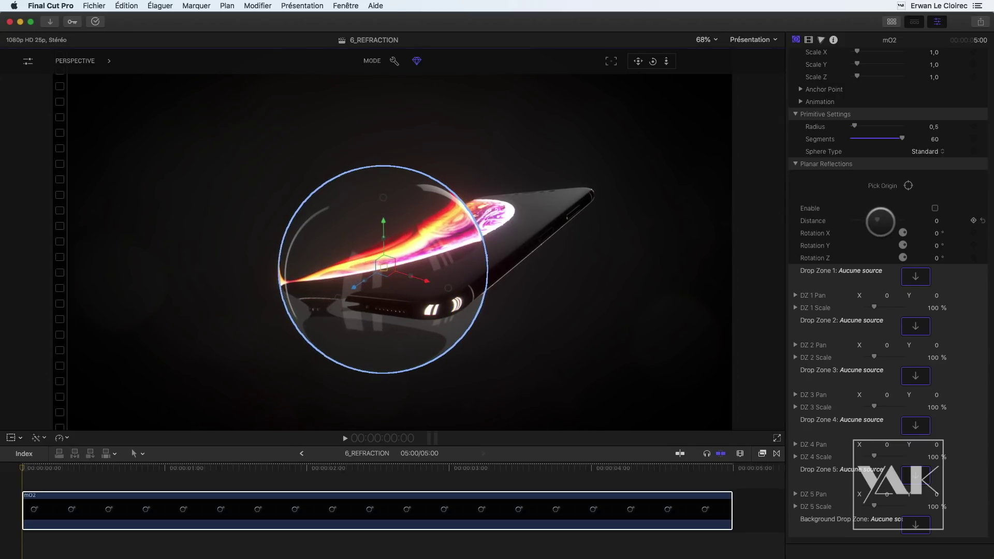
- Try an IOR of 1.12 on the visible sphere's material, then lower it for subtler refraction
{"action": "scroll", "coordinate": [888, 295], "scroll_direction": "up", "scroll_amount": 15}
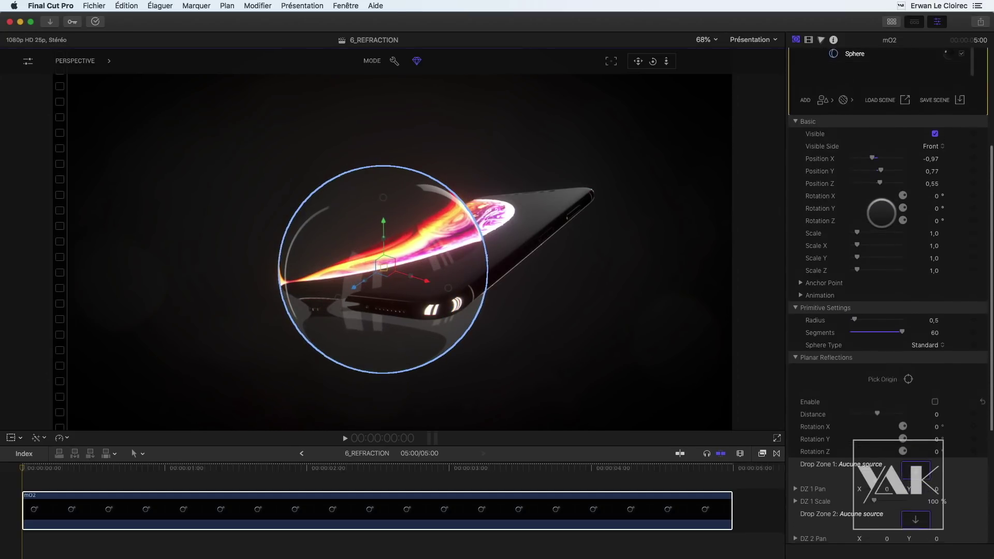
{"action": "left_click", "coordinate": [949, 222]}
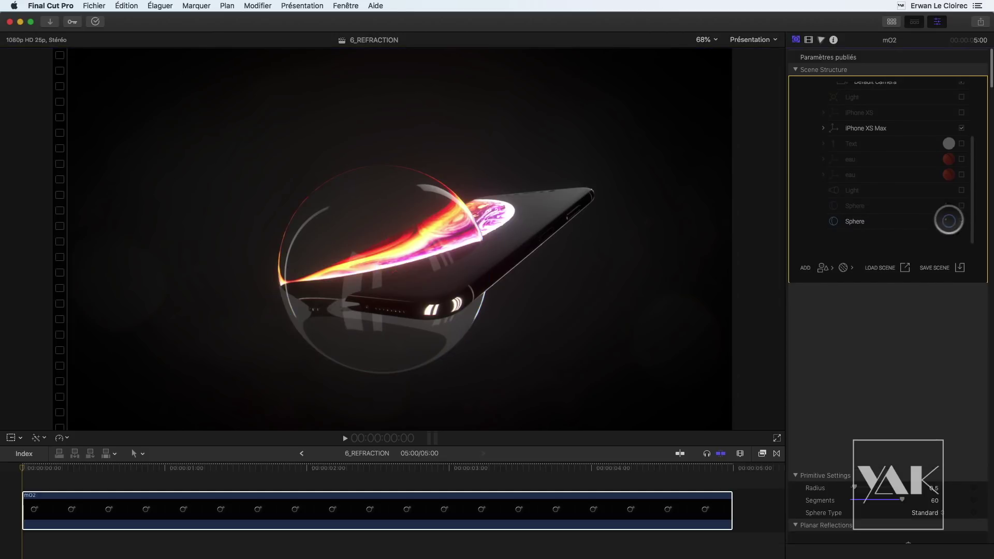
{"action": "scroll", "coordinate": [898, 251], "scroll_direction": "down", "scroll_amount": 1}
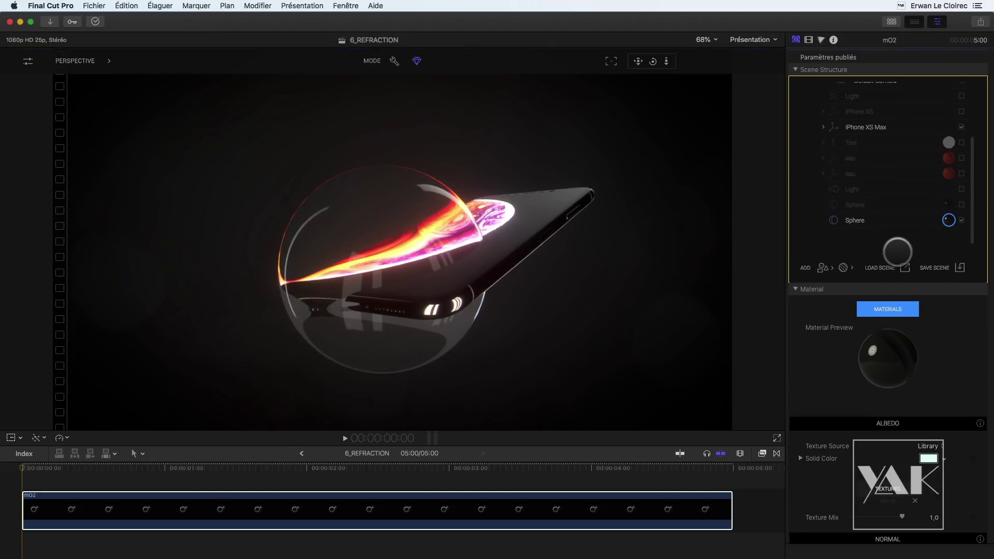
{"action": "scroll", "coordinate": [897, 252], "scroll_direction": "down", "scroll_amount": 20}
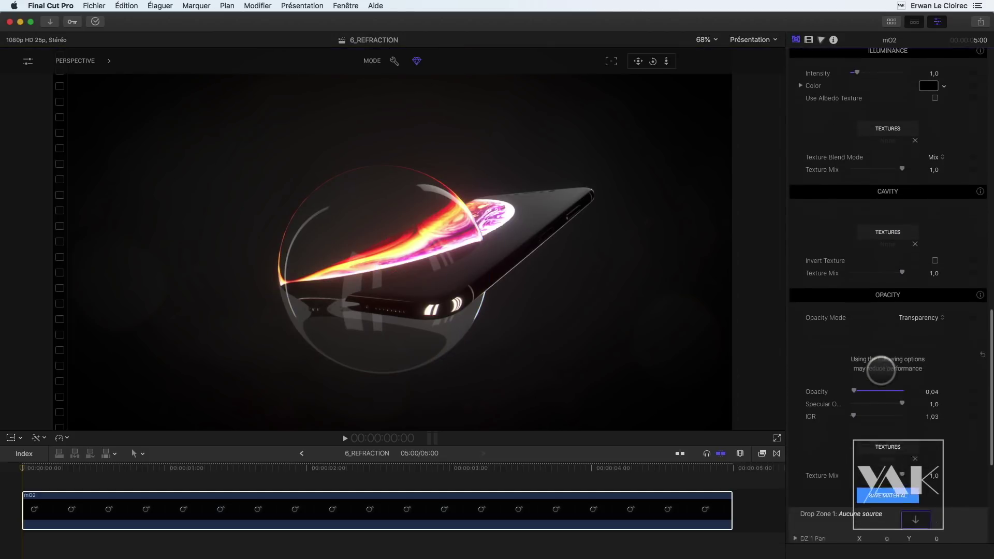
{"action": "left_click_drag", "start_coordinate": [853, 384], "coordinate": [856, 385]}
{"action": "left_click_drag", "start_coordinate": [858, 385], "coordinate": [859, 385]}
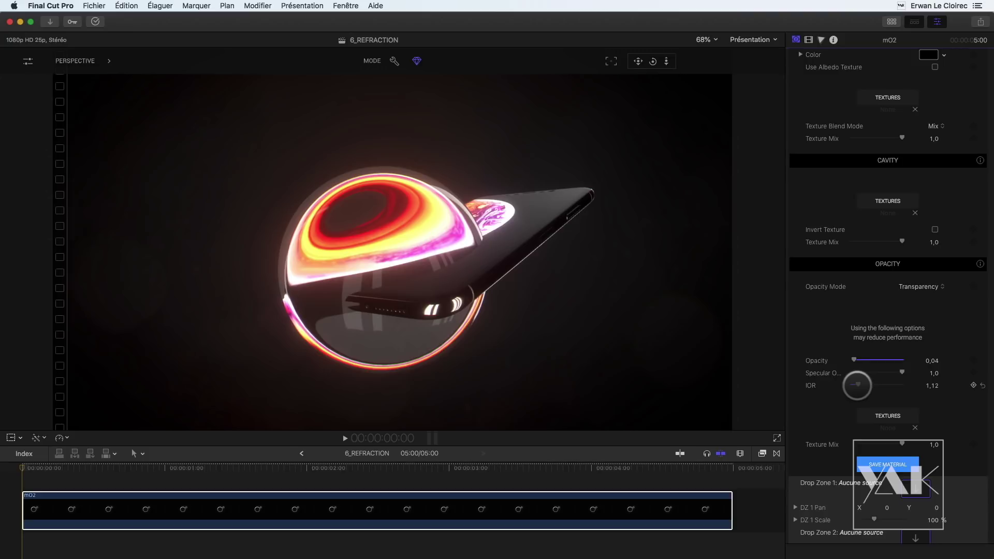
{"action": "left_click_drag", "start_coordinate": [861, 386], "coordinate": [854, 386]}
- Move the sphere across the phone to about X -1.28, viewing the refraction from another angle
{"action": "scroll", "coordinate": [823, 288], "scroll_direction": "up", "scroll_amount": 15}
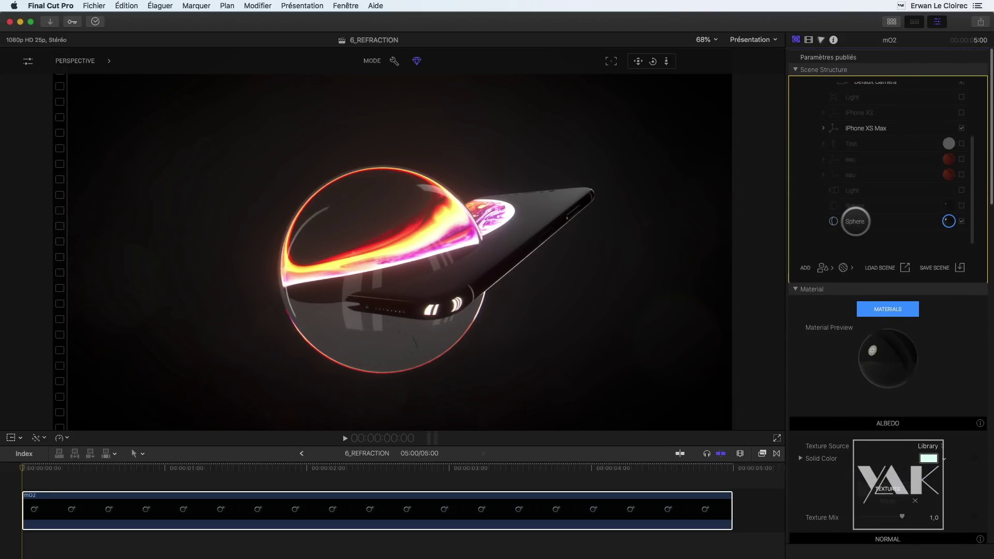
{"action": "left_click", "coordinate": [855, 221]}
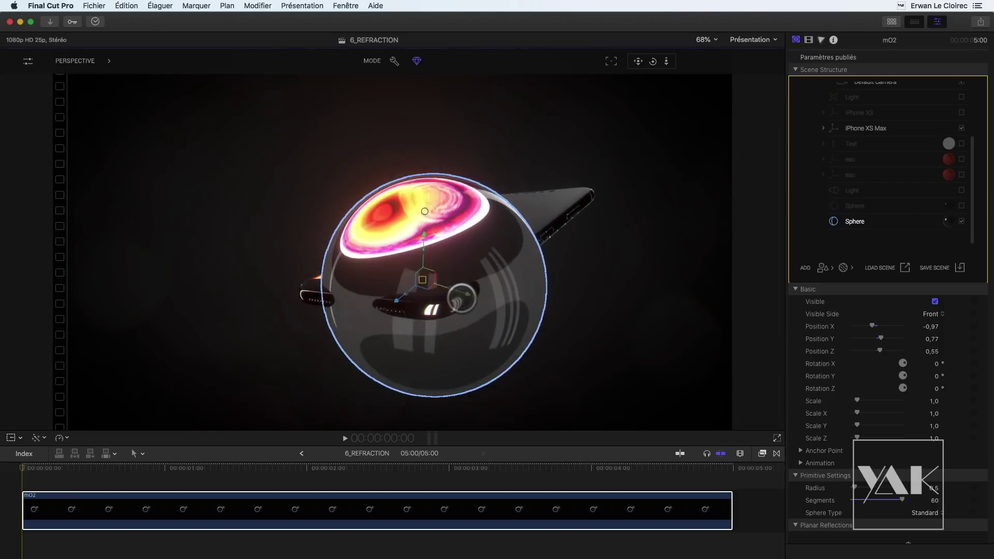
{"action": "left_click_drag", "start_coordinate": [428, 296], "coordinate": [363, 275]}
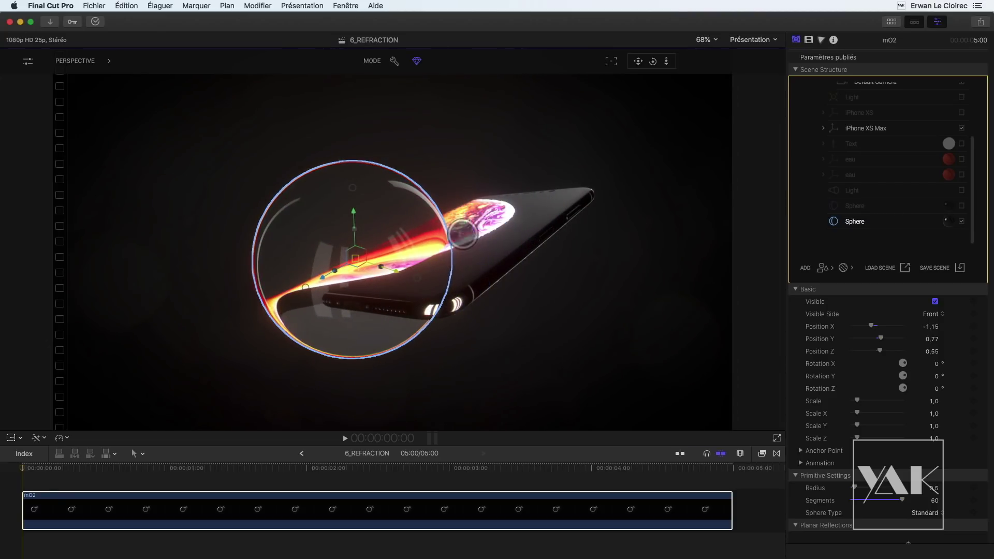
{"action": "left_click_drag", "start_coordinate": [654, 62], "coordinate": [635, 61]}
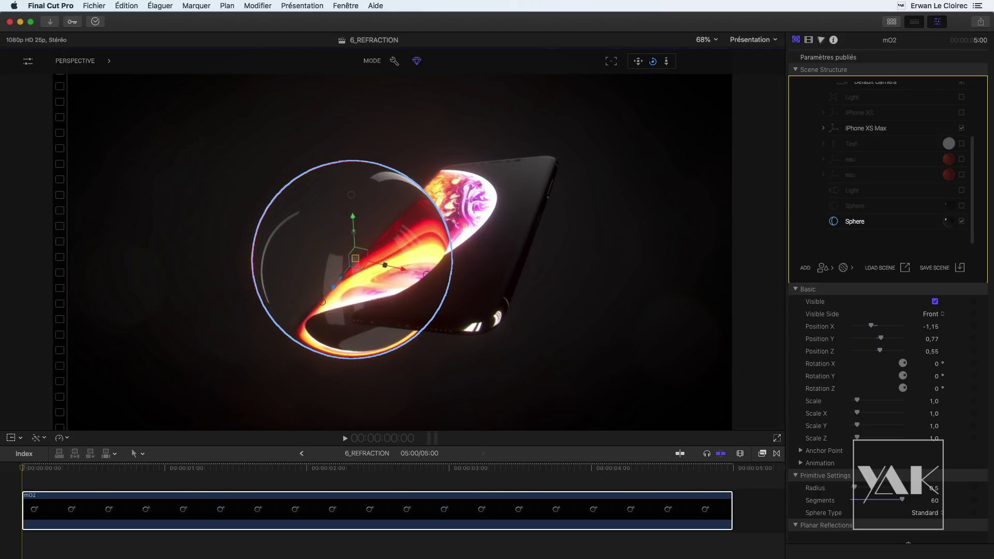
{"action": "left_click_drag", "start_coordinate": [635, 61], "coordinate": [661, 61]}
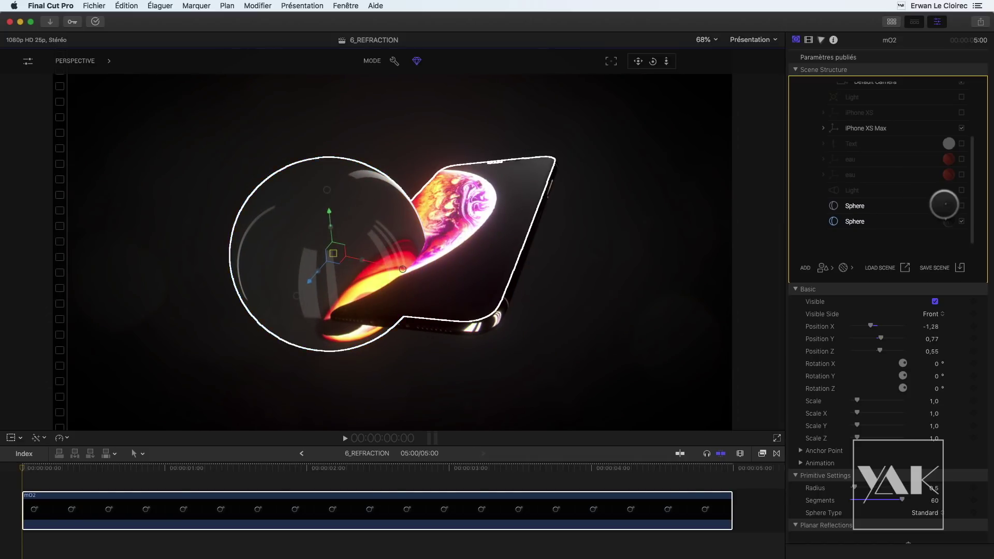
- Hide the sphere and show the second eau splash around the iPhone XS Max
{"action": "left_click", "coordinate": [962, 221]}
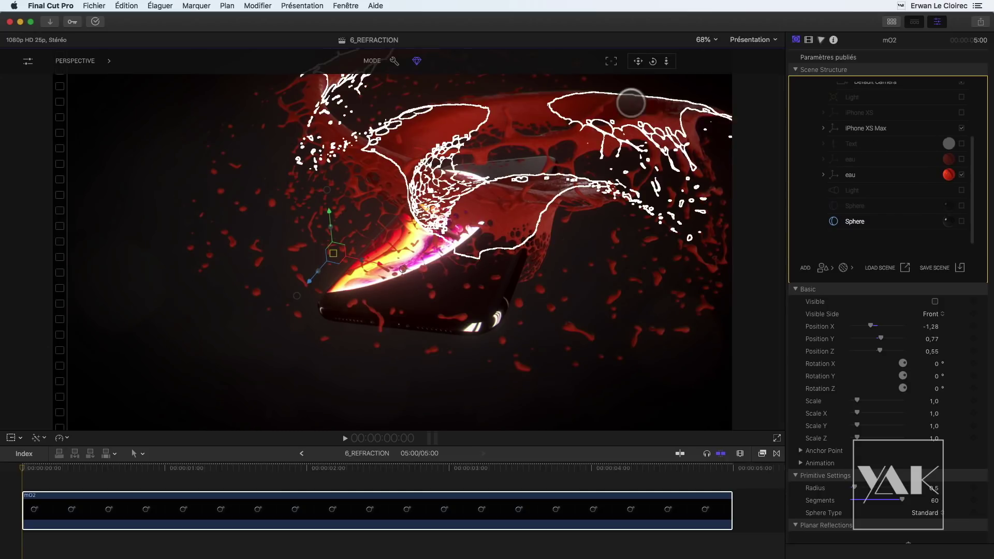
{"action": "left_click_drag", "start_coordinate": [653, 61], "coordinate": [655, 61]}
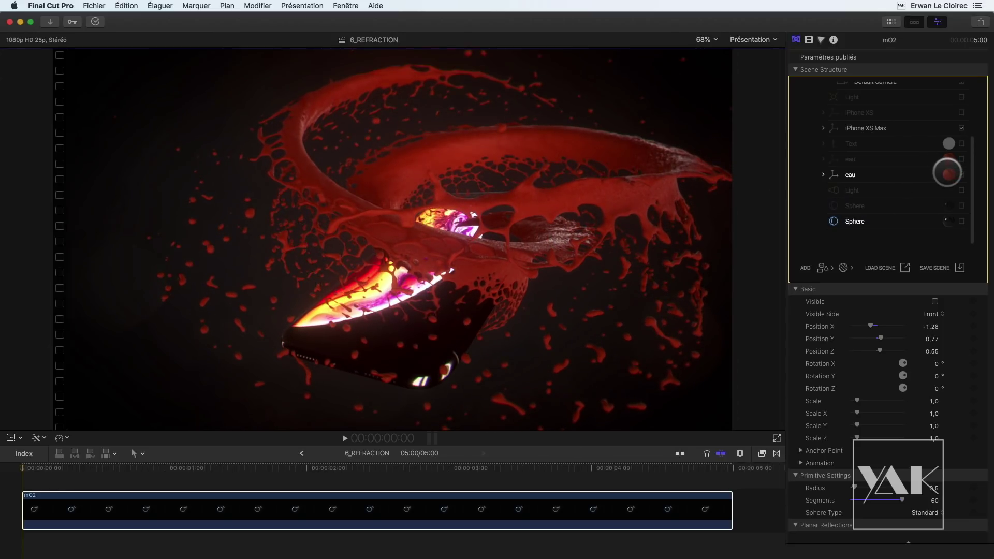
- Set the visible eau splash material's opacity to 0.08 and its IOR to 1.04
{"action": "left_click", "coordinate": [947, 190]}
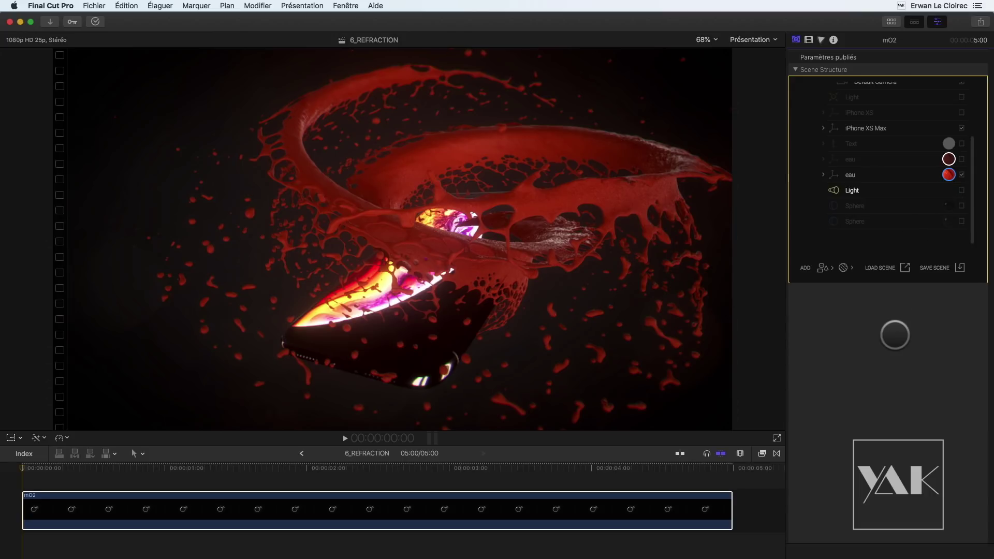
{"action": "left_click", "coordinate": [895, 335]}
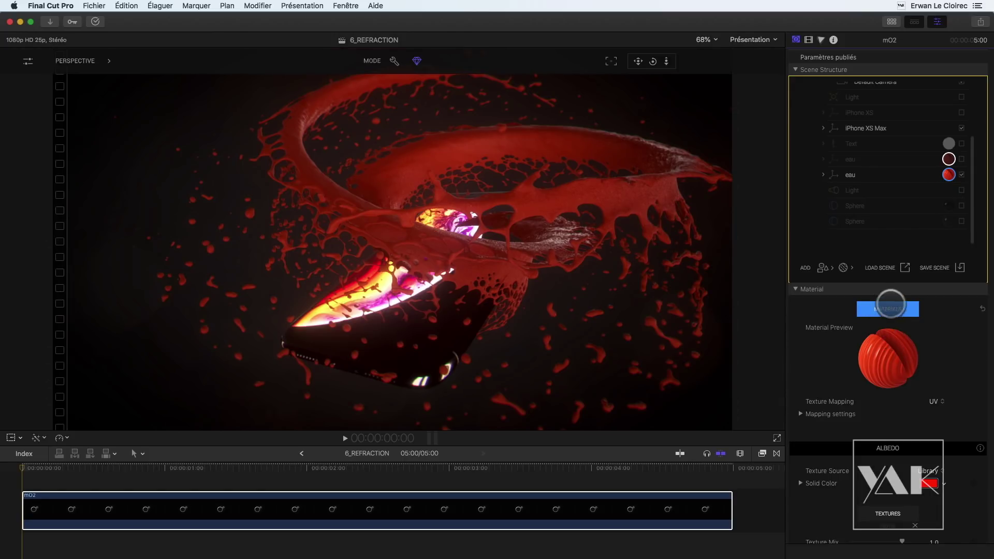
{"action": "scroll", "coordinate": [876, 373], "scroll_direction": "down", "scroll_amount": 15}
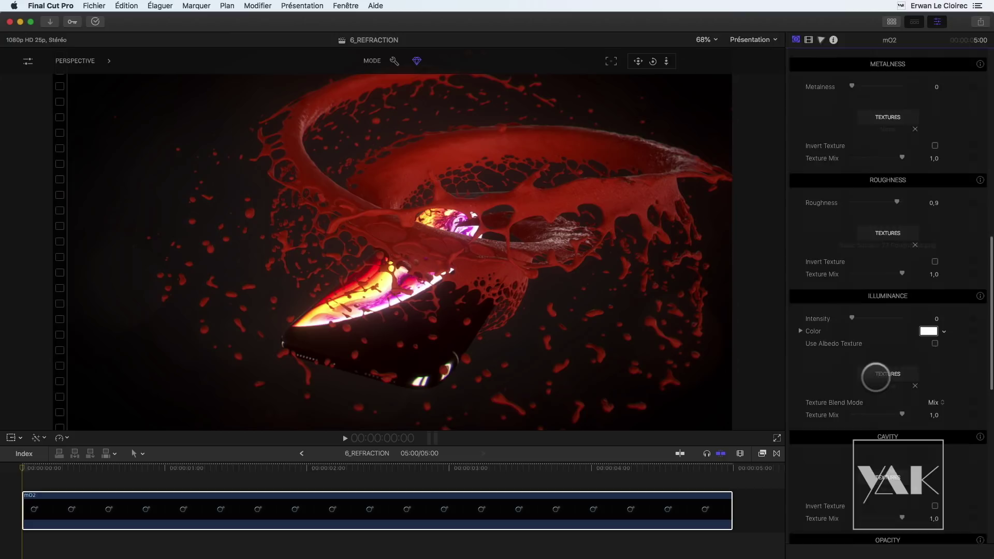
{"action": "scroll", "coordinate": [876, 377], "scroll_direction": "down", "scroll_amount": 10}
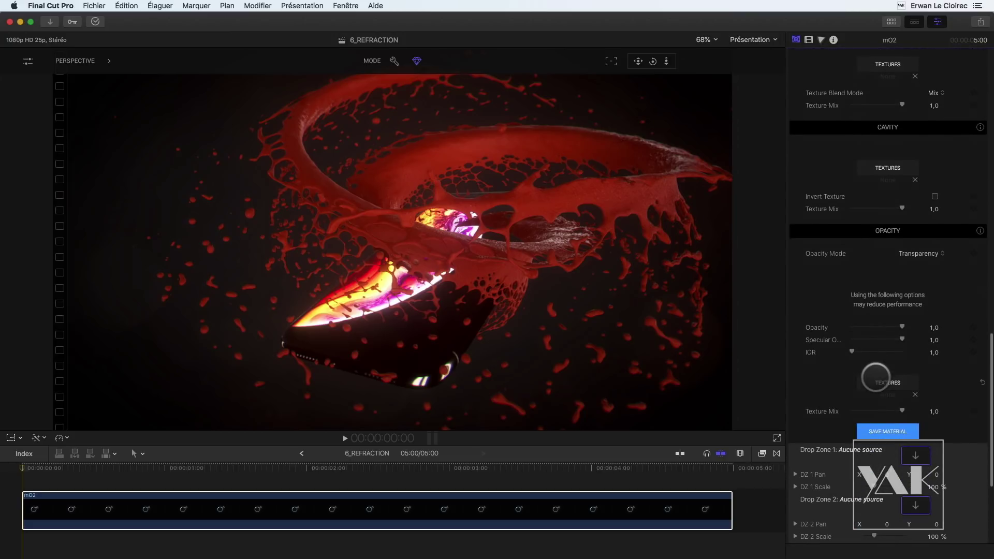
{"action": "left_click_drag", "start_coordinate": [896, 327], "coordinate": [860, 328]}
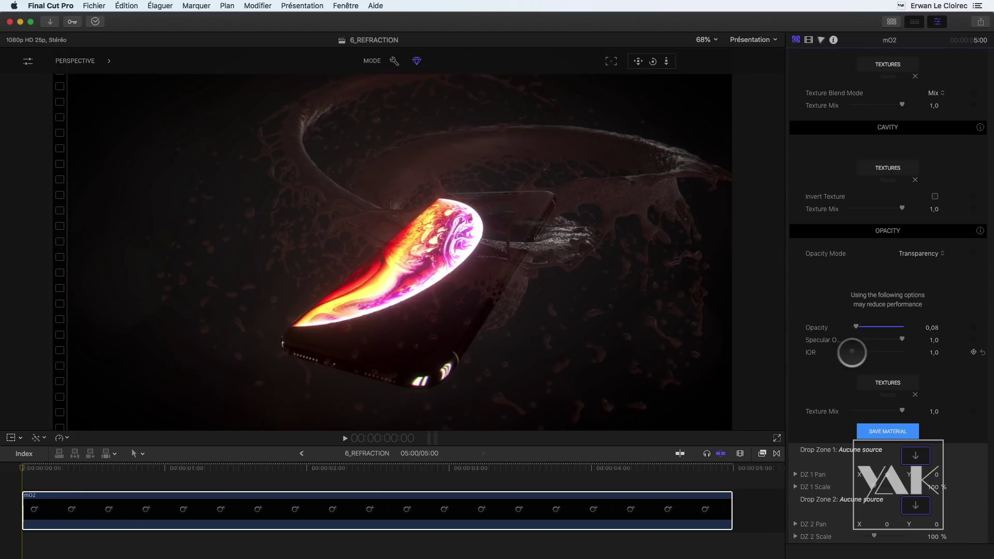
{"action": "left_click_drag", "start_coordinate": [856, 353], "coordinate": [861, 353]}
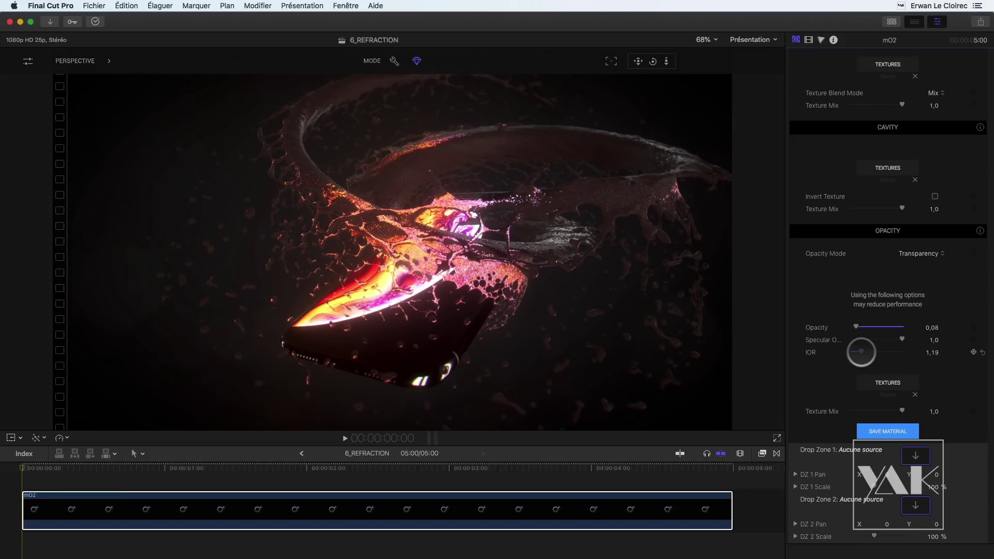
{"action": "left_click_drag", "start_coordinate": [859, 353], "coordinate": [853, 352]}
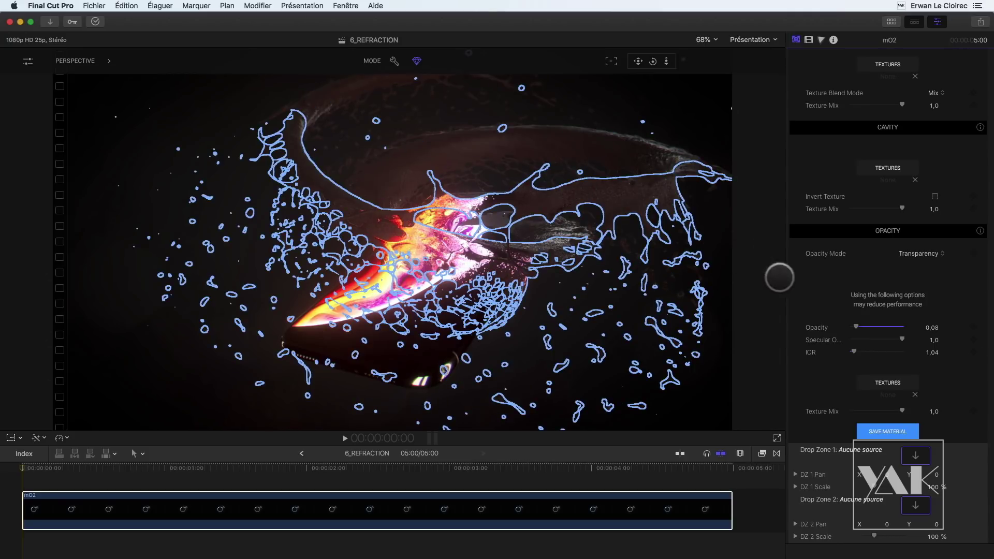
- Raise the eau splash material's illuminance intensity to about 3.48
{"action": "scroll", "coordinate": [844, 264], "scroll_direction": "up", "scroll_amount": 5}
{"action": "scroll", "coordinate": [847, 266], "scroll_direction": "up", "scroll_amount": 5}
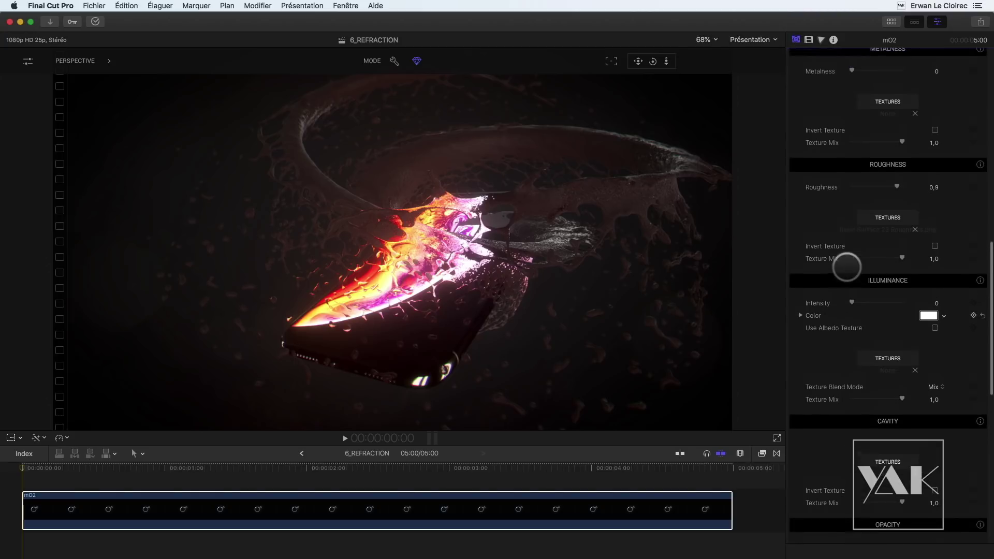
{"action": "scroll", "coordinate": [856, 293], "scroll_direction": "up", "scroll_amount": 2}
{"action": "scroll", "coordinate": [855, 287], "scroll_direction": "down", "scroll_amount": 3}
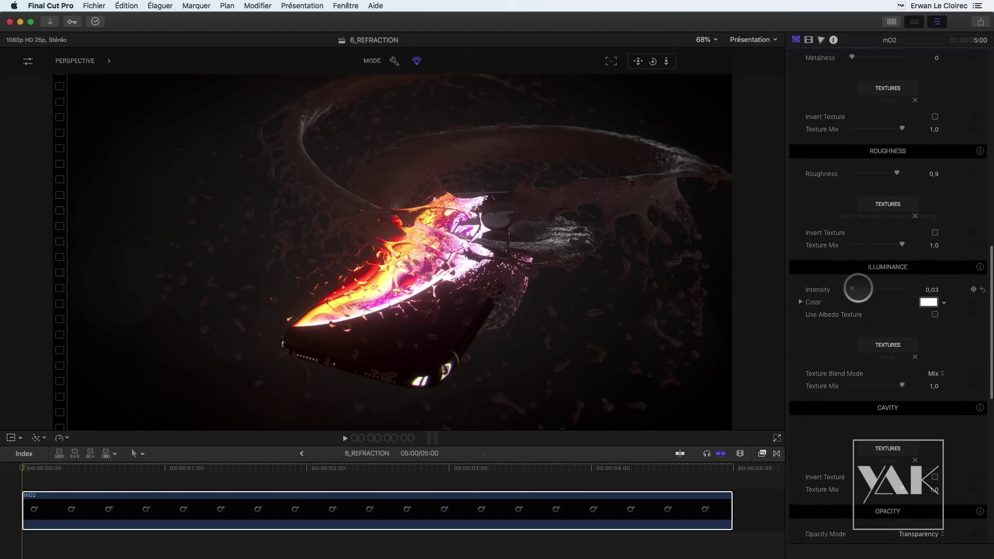
{"action": "left_click_drag", "start_coordinate": [868, 287], "coordinate": [867, 287]}
{"action": "scroll", "coordinate": [857, 241], "scroll_direction": "up", "scroll_amount": 5}
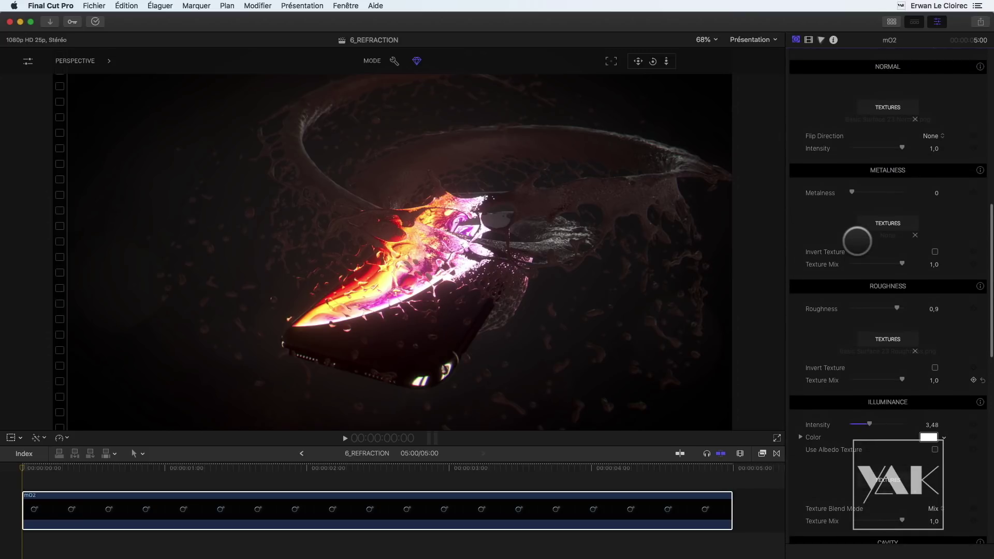
- Try a metalness of 1.0 on the eau splash material, and settle on 0.49
{"action": "scroll", "coordinate": [857, 242], "scroll_direction": "up", "scroll_amount": 1}
{"action": "left_click_drag", "start_coordinate": [884, 199], "coordinate": [917, 197]}
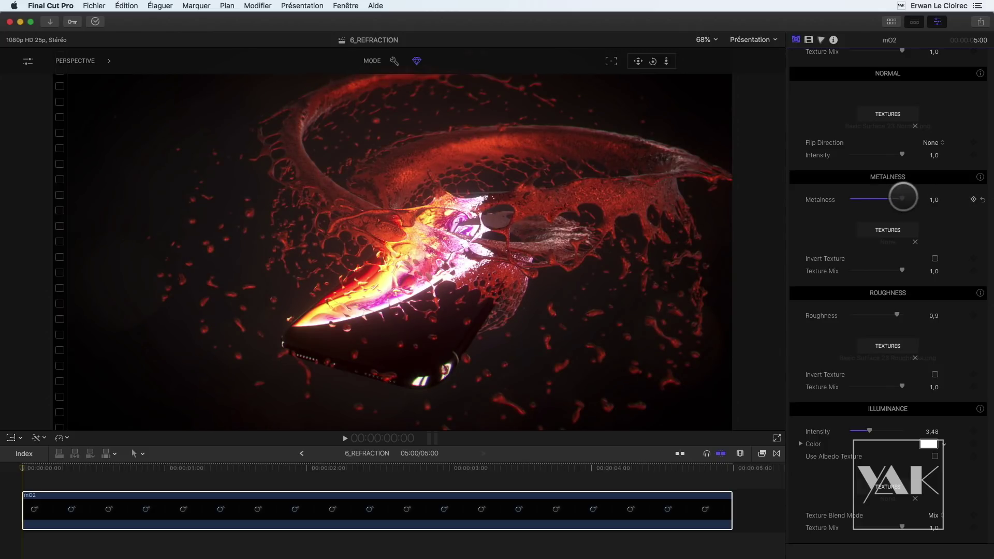
{"action": "left_click", "coordinate": [876, 199]}
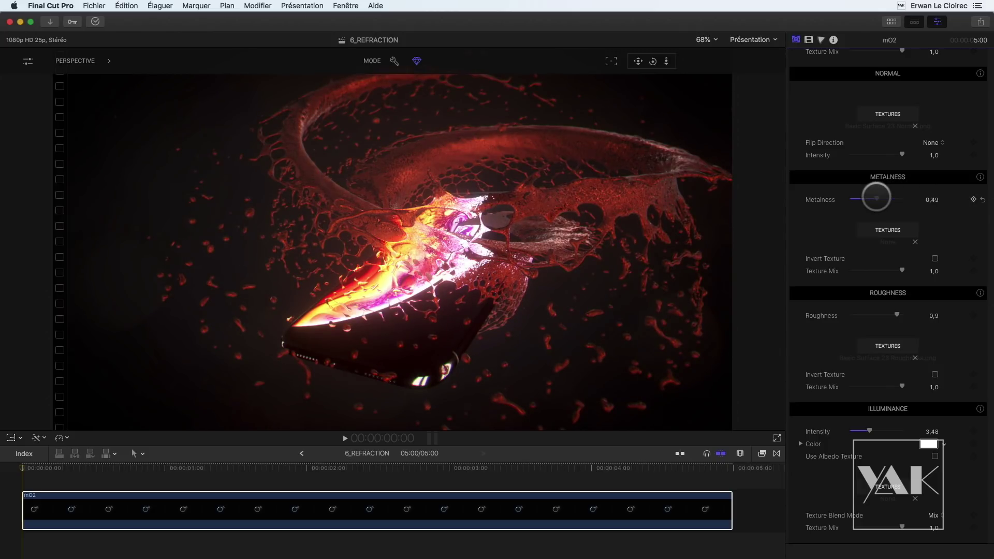
- Apply the transparent Clean Water material from the material library to the visible eau splash
{"action": "scroll", "coordinate": [876, 198], "scroll_direction": "up", "scroll_amount": 15}
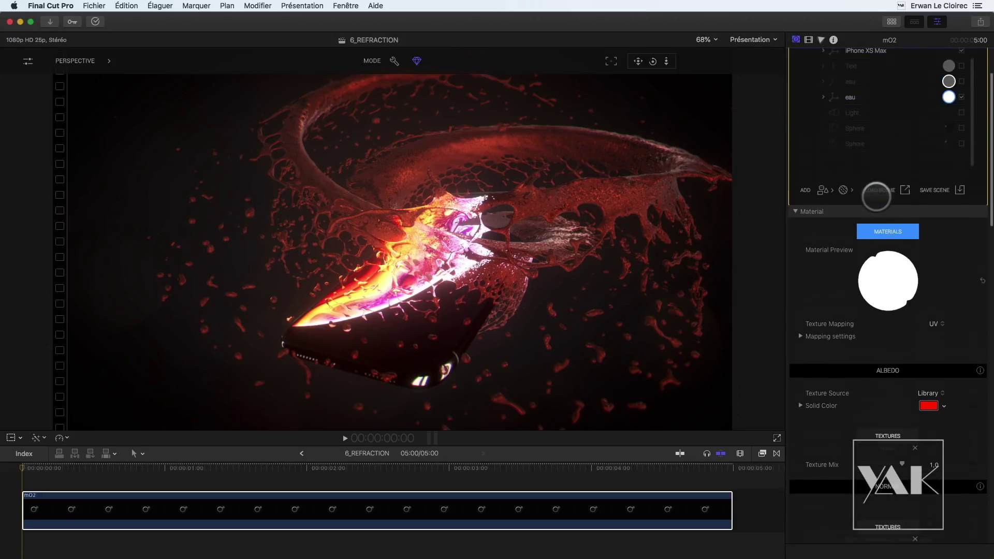
{"action": "left_click", "coordinate": [881, 238]}
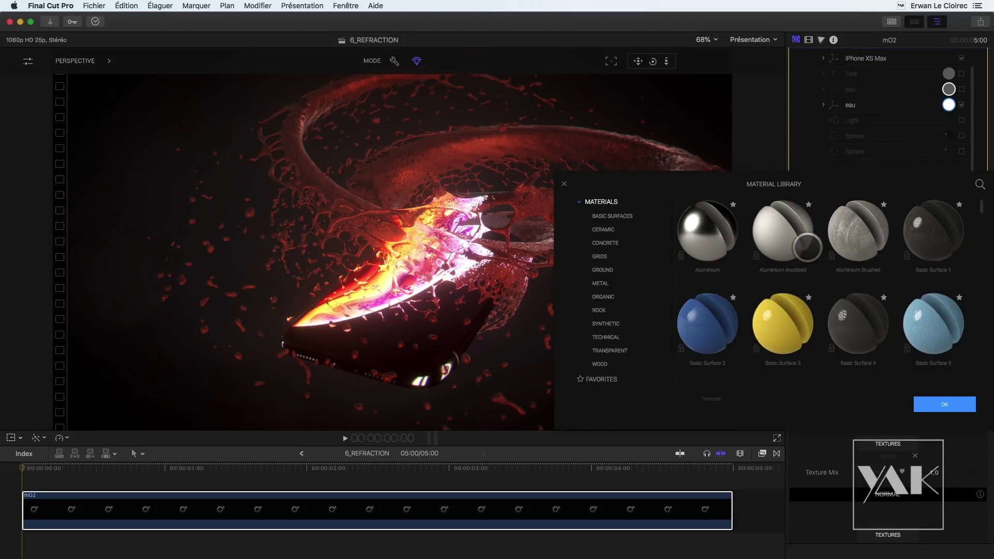
{"action": "left_click", "coordinate": [603, 350]}
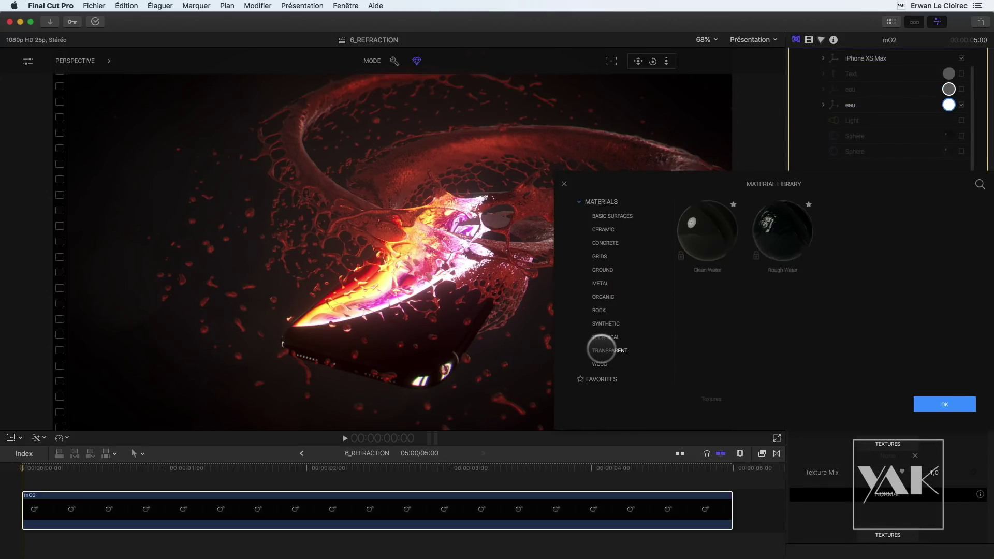
{"action": "left_click", "coordinate": [707, 226]}
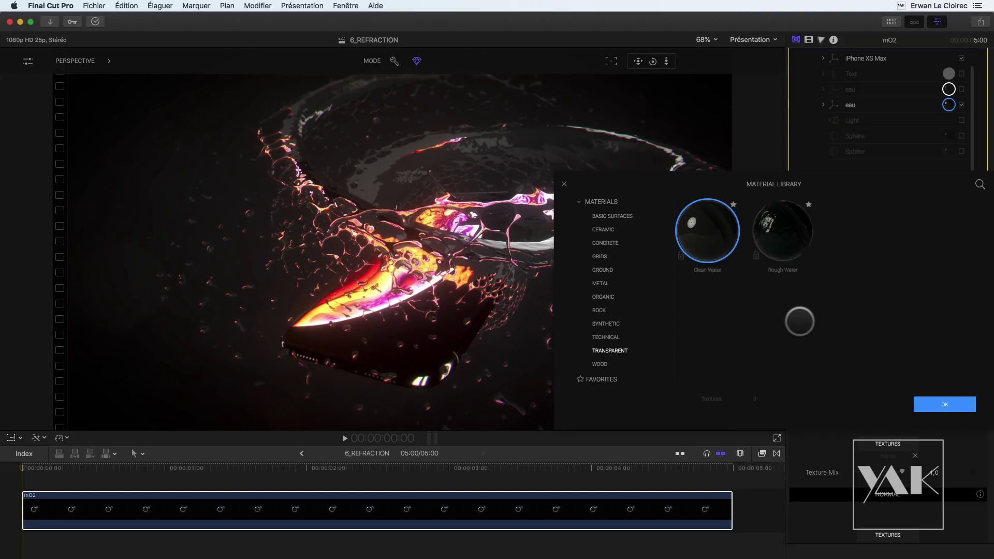
{"action": "left_click", "coordinate": [953, 405]}
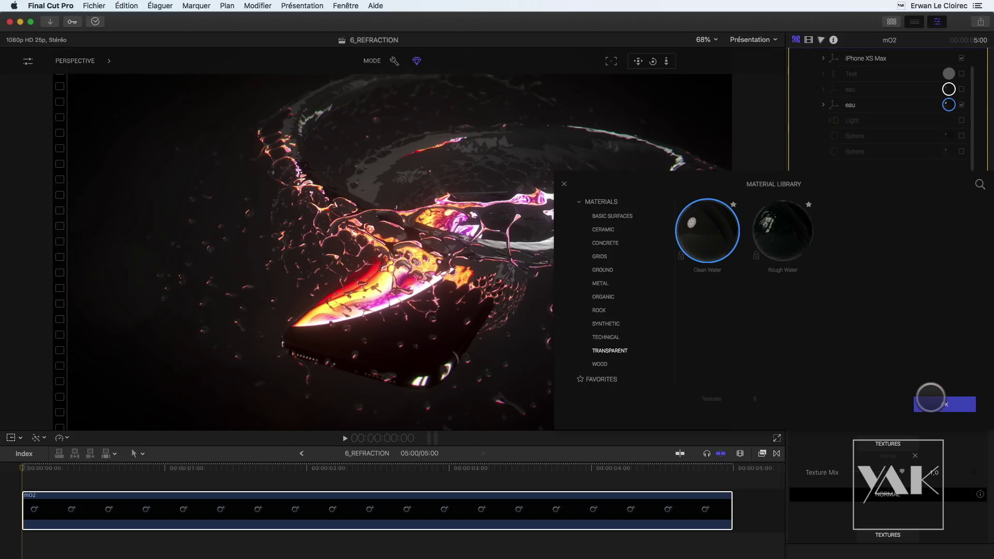
- Set the IOR of the eau splash's Clean Water material to 1.05
{"action": "scroll", "coordinate": [851, 391], "scroll_direction": "down", "scroll_amount": 15}
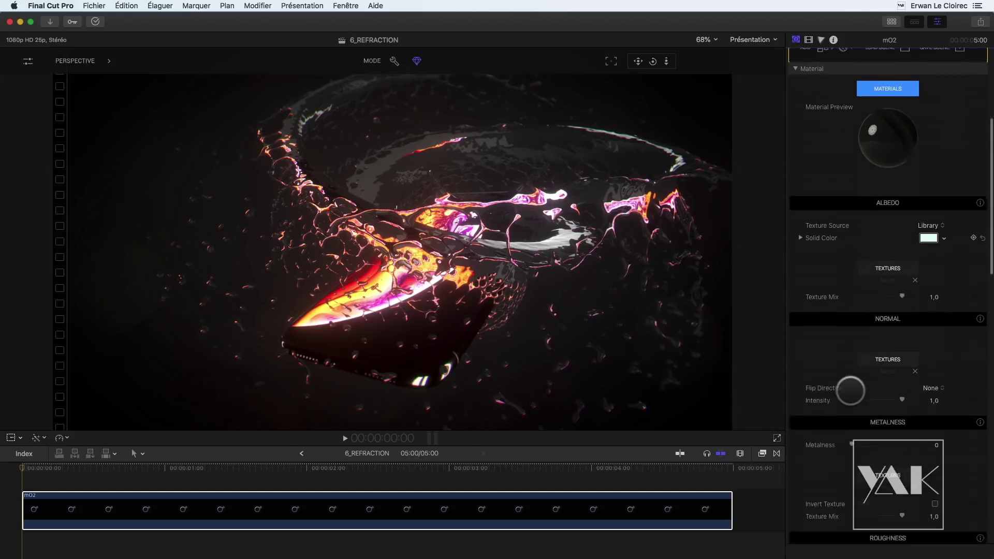
{"action": "scroll", "coordinate": [851, 392], "scroll_direction": "down", "scroll_amount": 5}
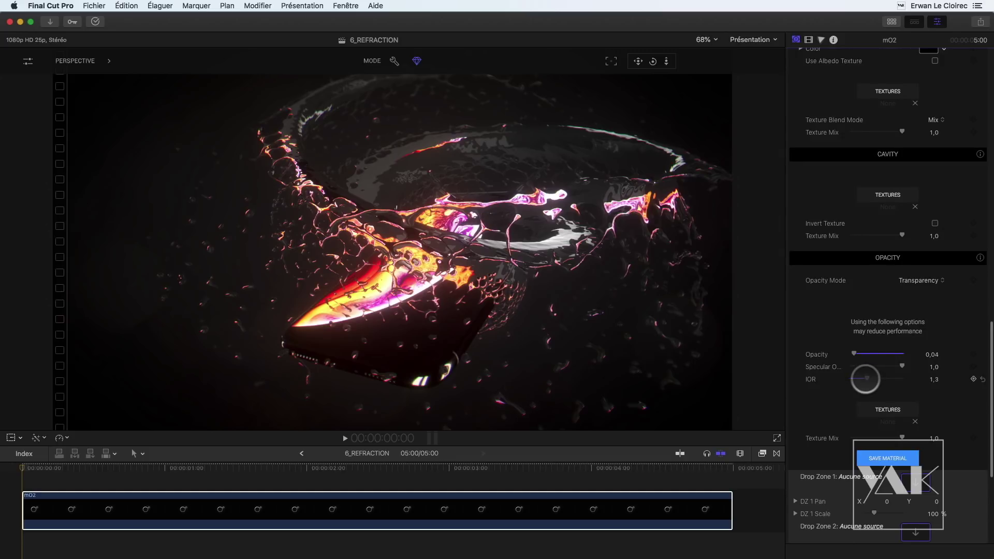
{"action": "left_click_drag", "start_coordinate": [866, 379], "coordinate": [854, 378]}
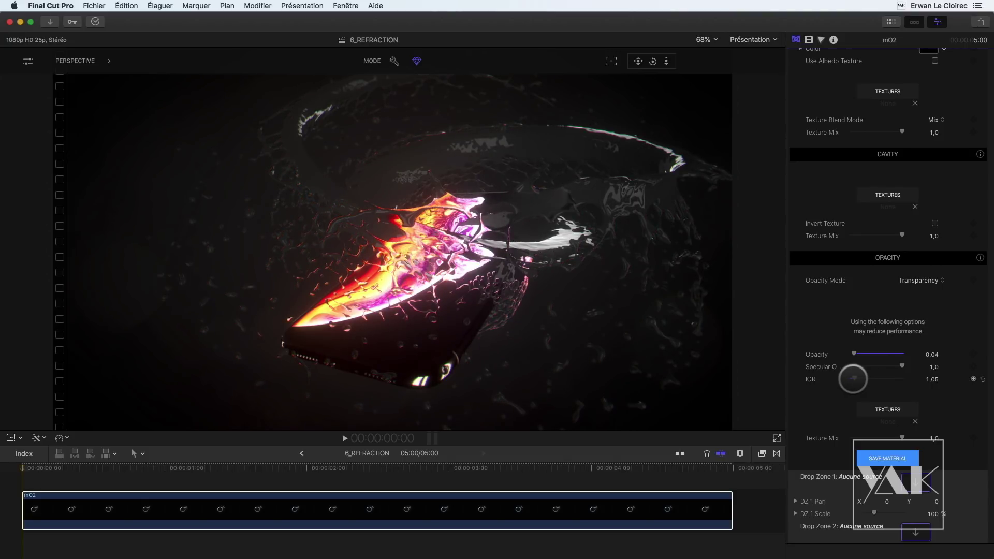
- Add a sphere light to the refraction scene with the iPhone XS Max and the eau splash
{"action": "left_click_drag", "start_coordinate": [653, 61], "coordinate": [727, 72]}
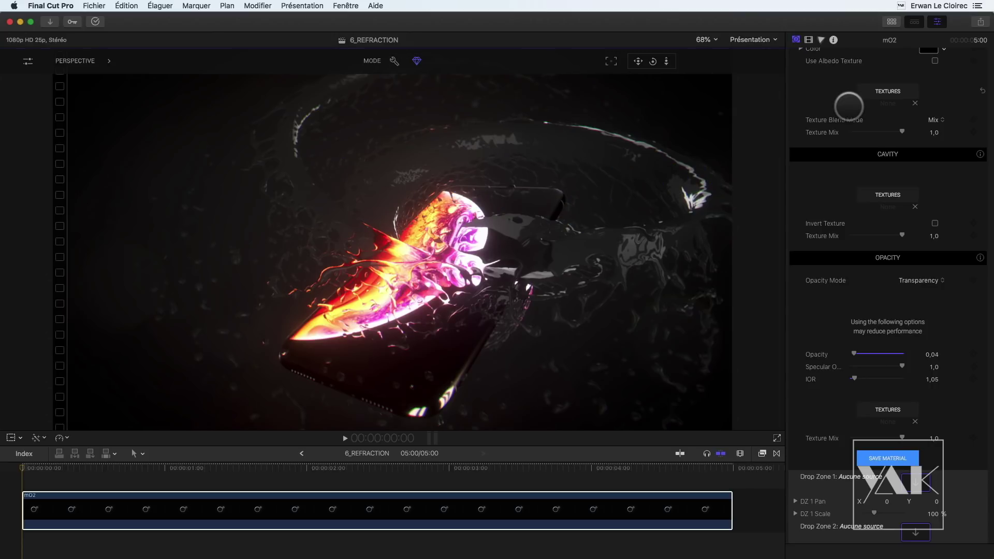
{"action": "scroll", "coordinate": [849, 108], "scroll_direction": "up", "scroll_amount": 10}
{"action": "scroll", "coordinate": [849, 108], "scroll_direction": "up", "scroll_amount": 10}
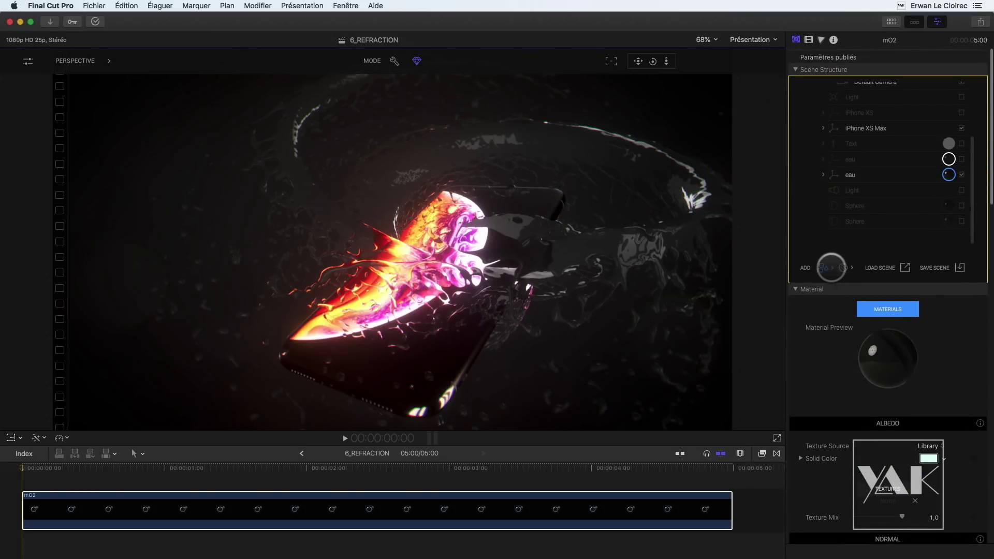
{"action": "left_click", "coordinate": [831, 267]}
{"action": "mouse_move", "coordinate": [853, 318]}
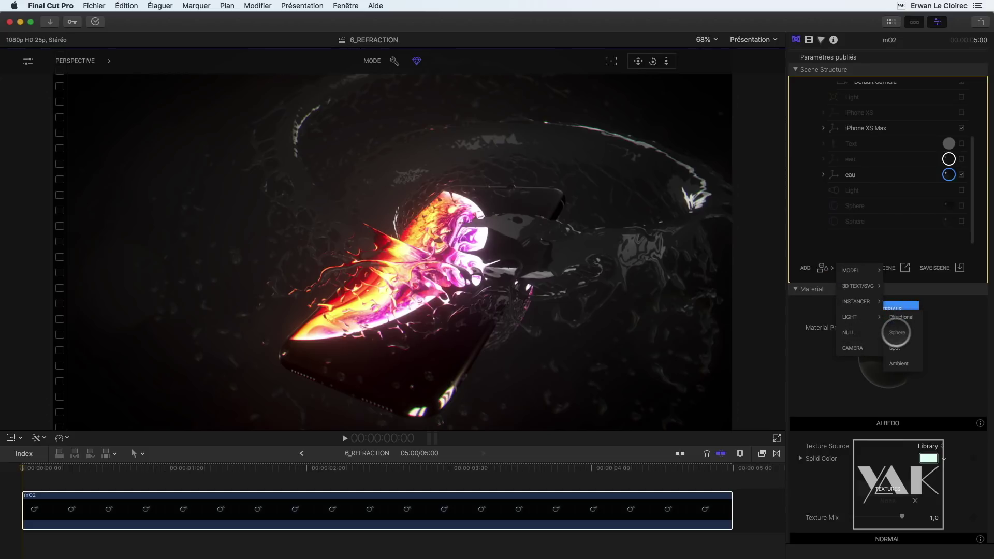
{"action": "left_click", "coordinate": [896, 332]}
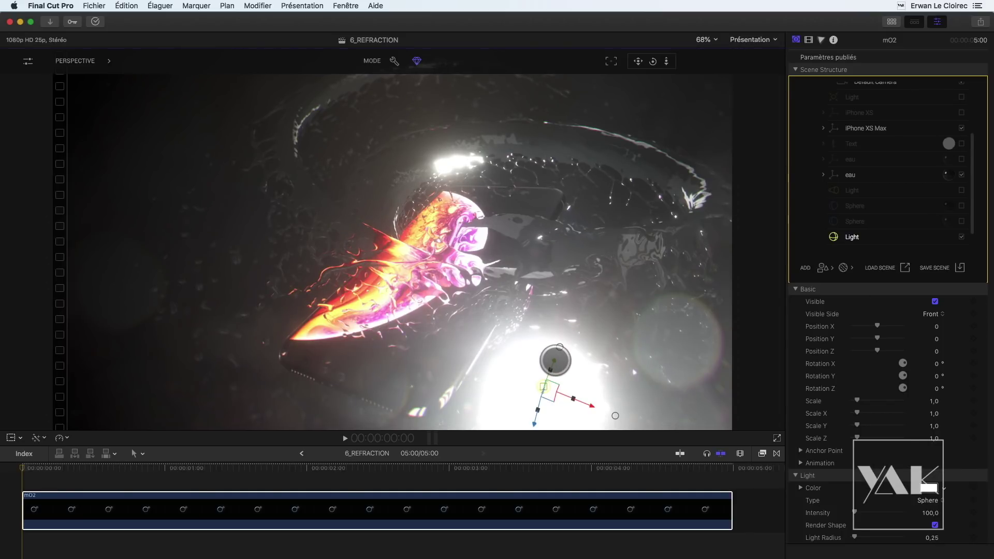
- Move the new sphere light above the water splash, to about X -0.44 and Y 2.37
{"action": "left_click_drag", "start_coordinate": [543, 387], "coordinate": [613, 215]}
{"action": "left_click_drag", "start_coordinate": [582, 144], "coordinate": [707, 5]}
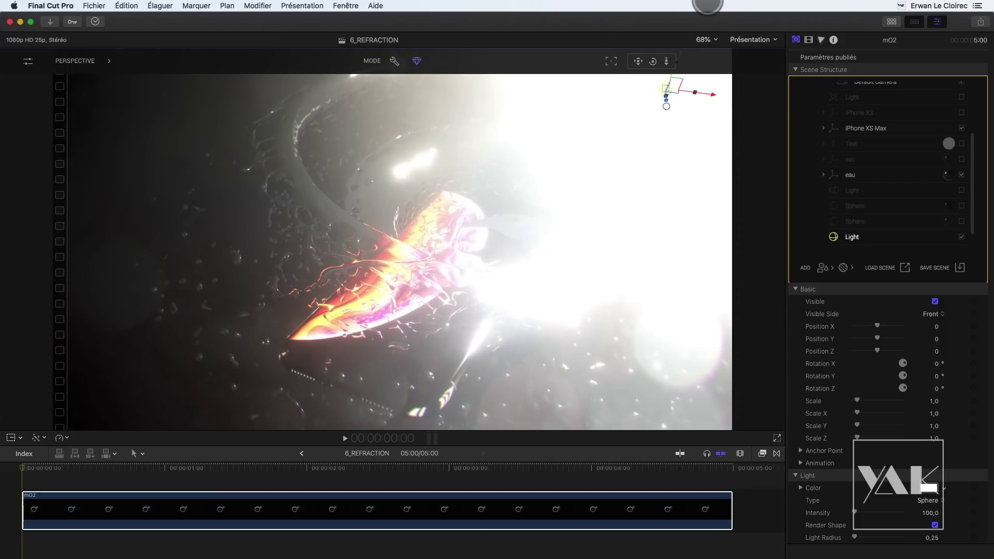
{"action": "left_click_drag", "start_coordinate": [652, 60], "coordinate": [510, 137]}
{"action": "left_click_drag", "start_coordinate": [510, 87], "coordinate": [526, 5]}
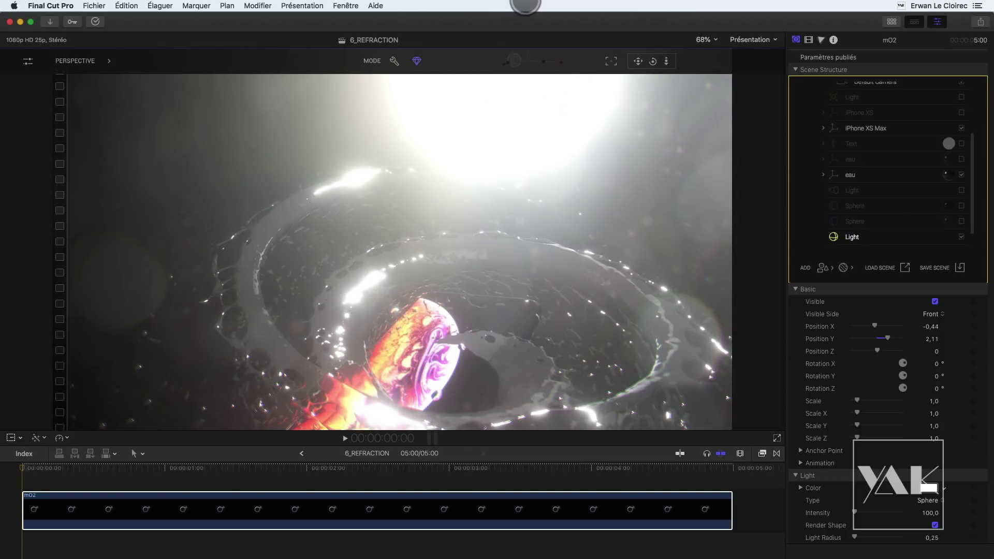
{"action": "left_click_drag", "start_coordinate": [653, 61], "coordinate": [621, 61]}
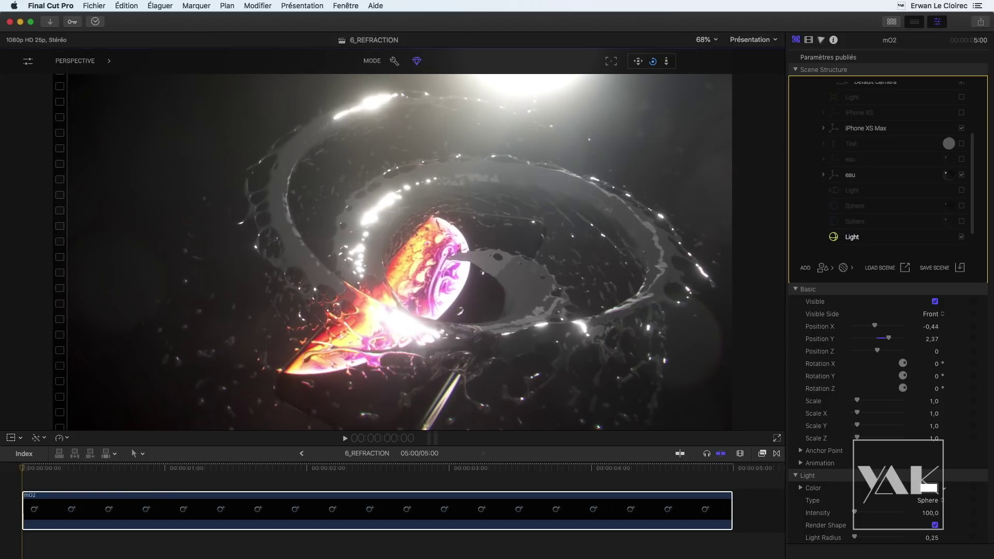
- Examine the sphere light's reflections and refraction on the water splash and iPhone from several angles
{"action": "left_click_drag", "start_coordinate": [638, 61], "coordinate": [638, 55]}
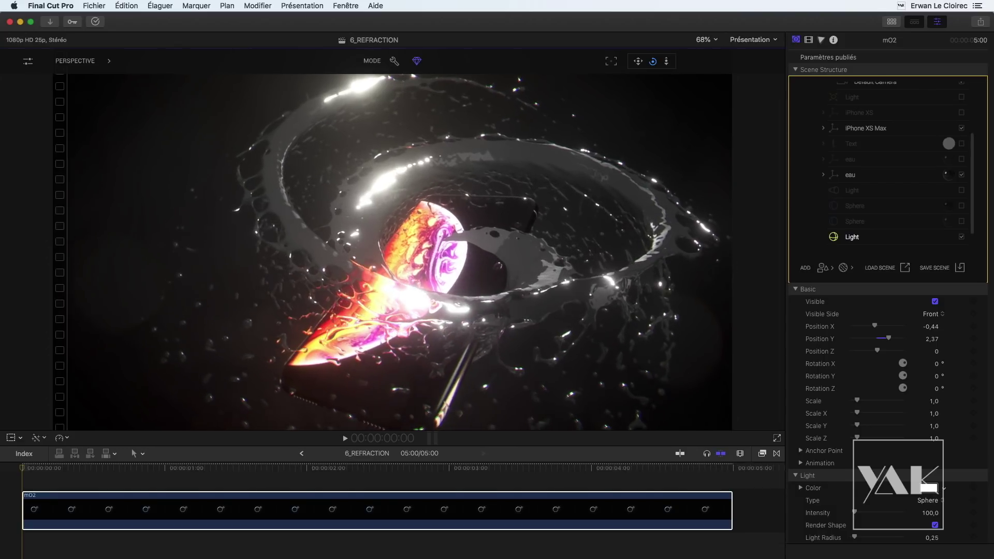
{"action": "left_click_drag", "start_coordinate": [653, 61], "coordinate": [721, 63]}
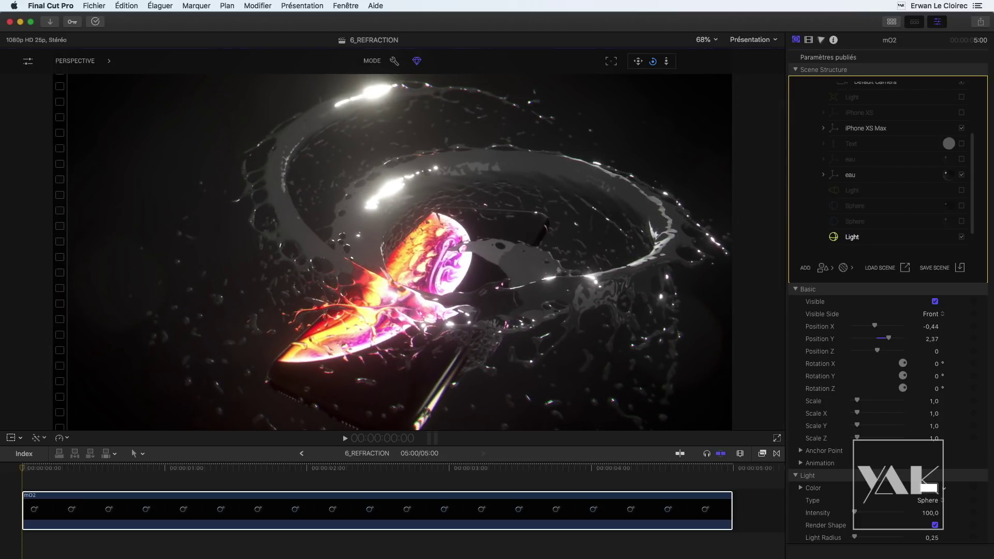
{"action": "left_click_drag", "start_coordinate": [721, 64], "coordinate": [752, 65]}
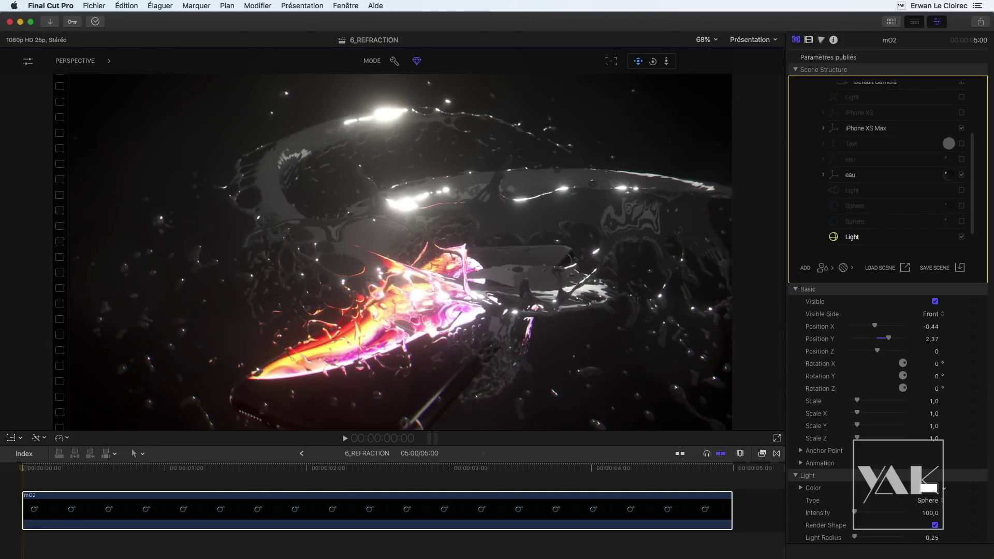
{"action": "left_click", "coordinate": [653, 61]}
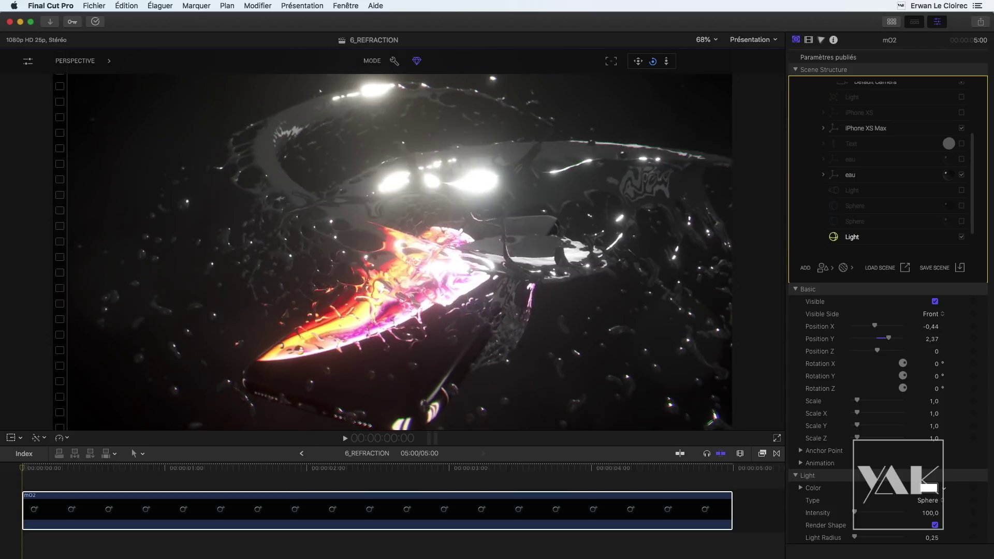
{"action": "left_click", "coordinate": [653, 61]}
{"action": "left_click", "coordinate": [484, 198]}
{"action": "left_click_drag", "start_coordinate": [484, 198], "coordinate": [595, 86]}
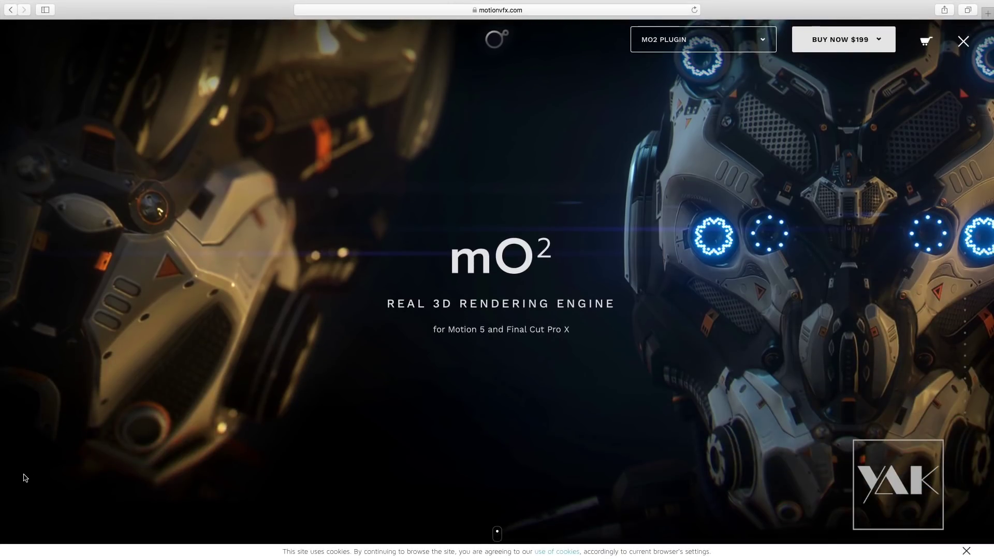
- In the browser, review the mO2 product page on motionvfx.com from the trailer through the feature sections to the tutorials
{"action": "scroll", "coordinate": [24, 477], "scroll_direction": "down", "scroll_amount": 2}
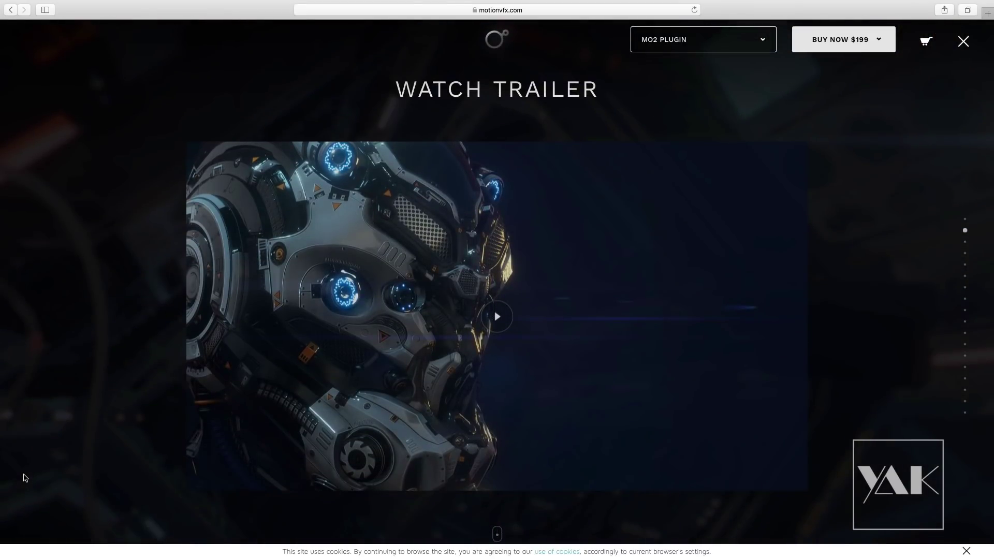
{"action": "scroll", "coordinate": [25, 477], "scroll_direction": "down", "scroll_amount": 2}
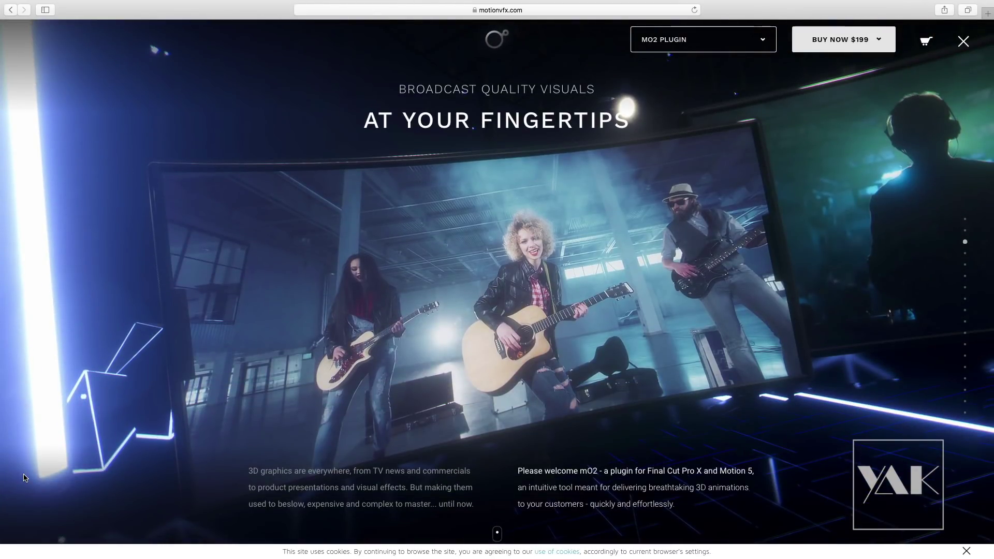
{"action": "scroll", "coordinate": [24, 478], "scroll_direction": "down", "scroll_amount": 2}
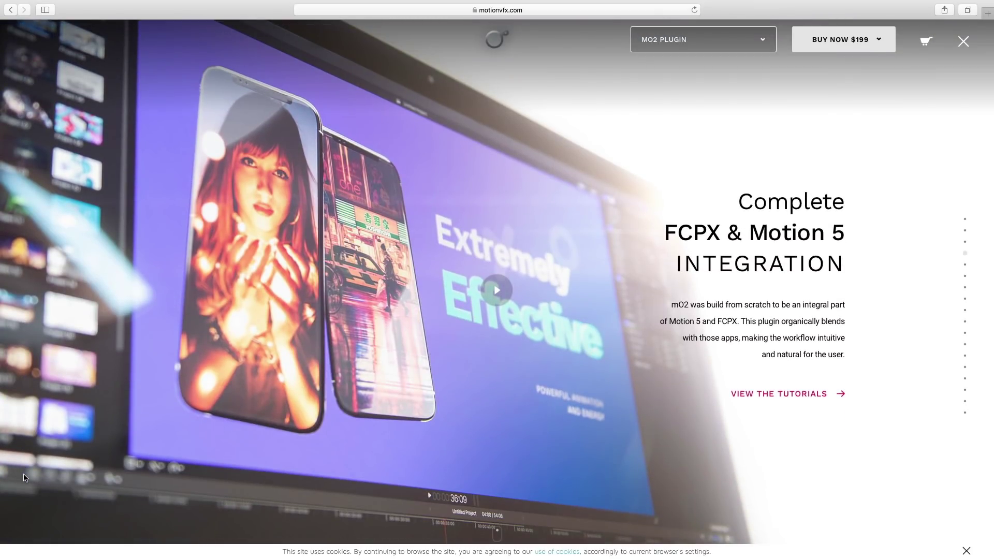
{"action": "scroll", "coordinate": [24, 477], "scroll_direction": "down", "scroll_amount": 2}
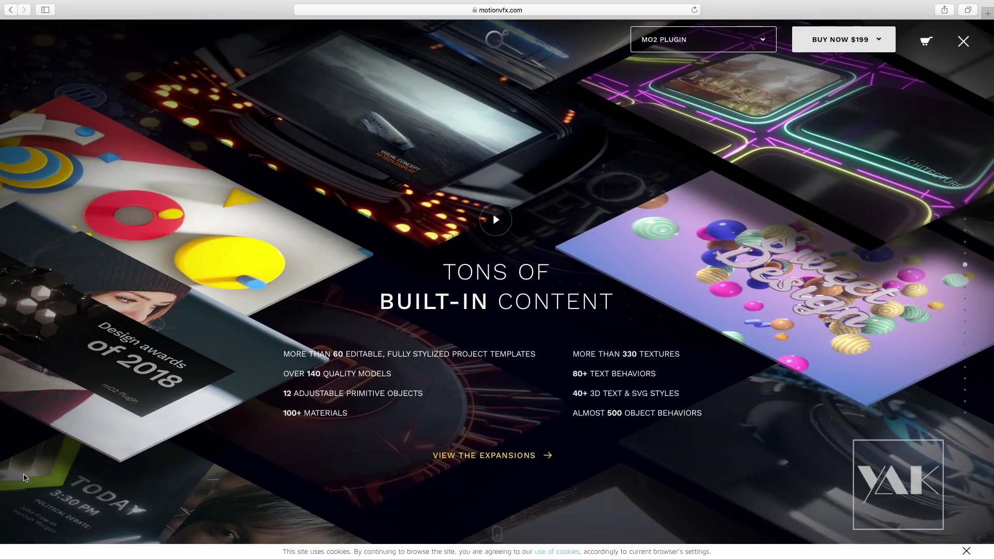
{"action": "scroll", "coordinate": [25, 477], "scroll_direction": "down", "scroll_amount": 2}
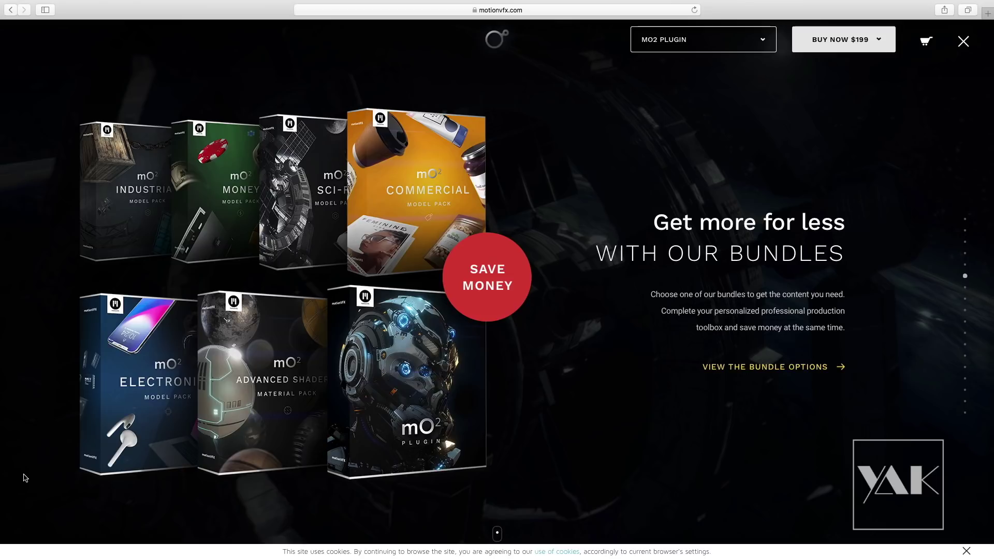
{"action": "scroll", "coordinate": [24, 477], "scroll_direction": "down", "scroll_amount": 2}
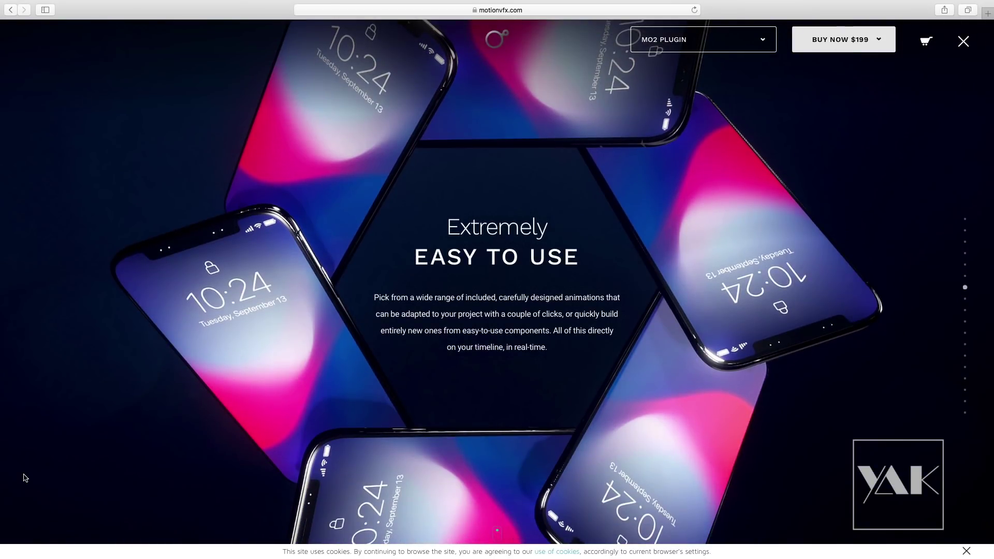
{"action": "scroll", "coordinate": [24, 477], "scroll_direction": "down", "scroll_amount": 2}
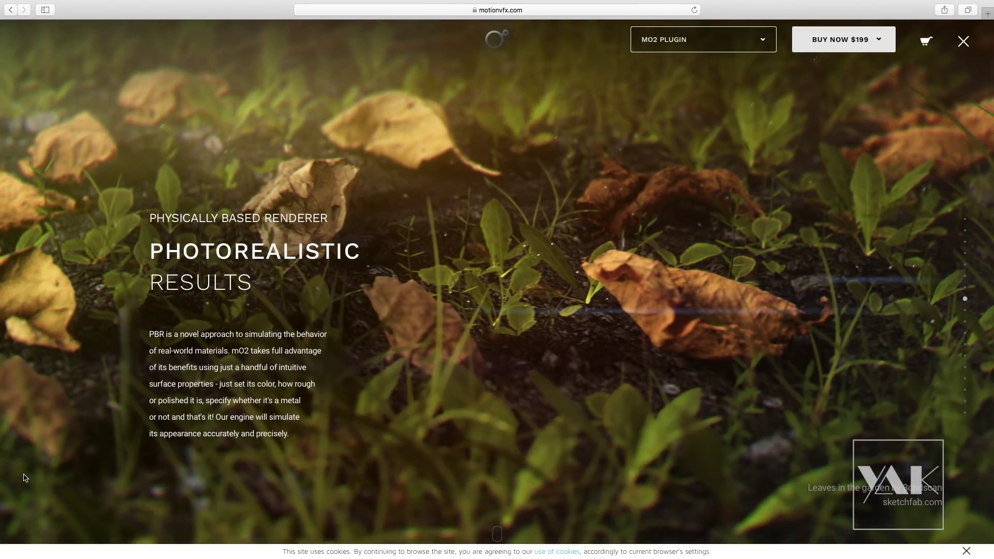
{"action": "scroll", "coordinate": [24, 478], "scroll_direction": "down", "scroll_amount": 2}
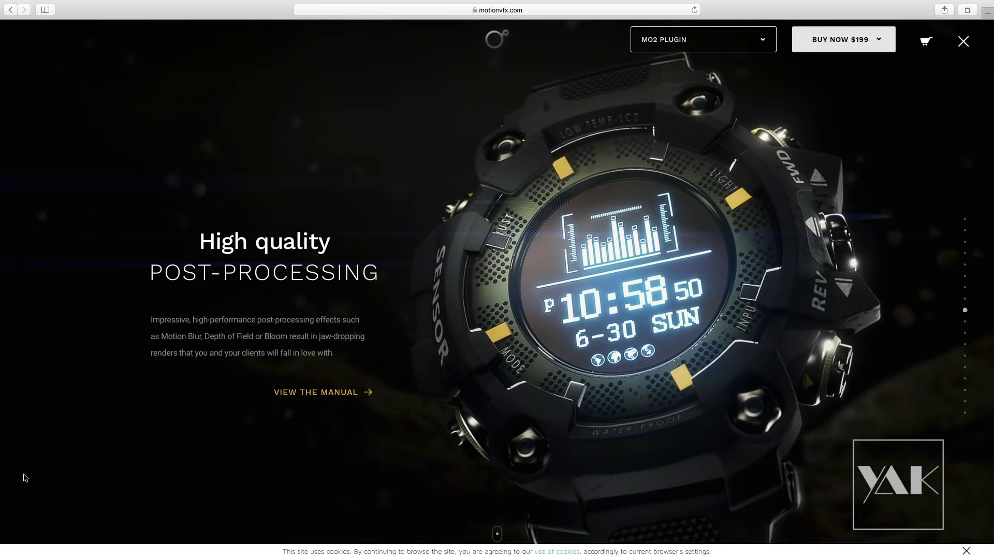
{"action": "scroll", "coordinate": [24, 477], "scroll_direction": "down", "scroll_amount": 2}
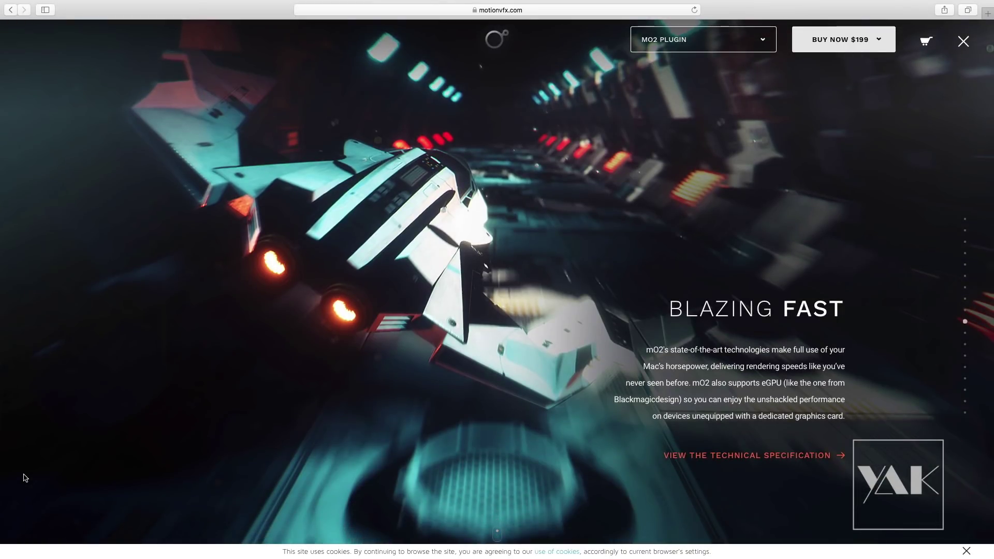
{"action": "scroll", "coordinate": [24, 477], "scroll_direction": "down", "scroll_amount": 2}
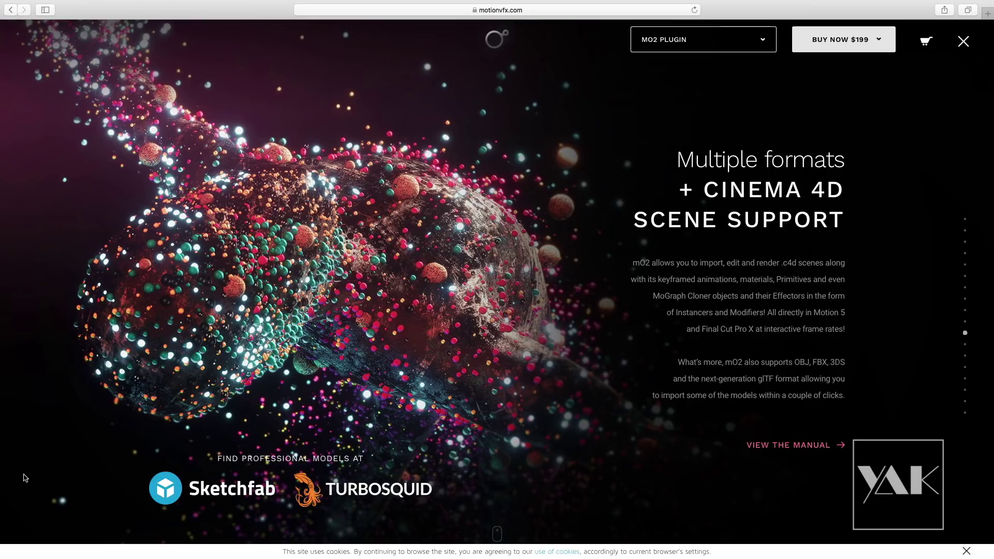
{"action": "scroll", "coordinate": [24, 478], "scroll_direction": "down", "scroll_amount": 2}
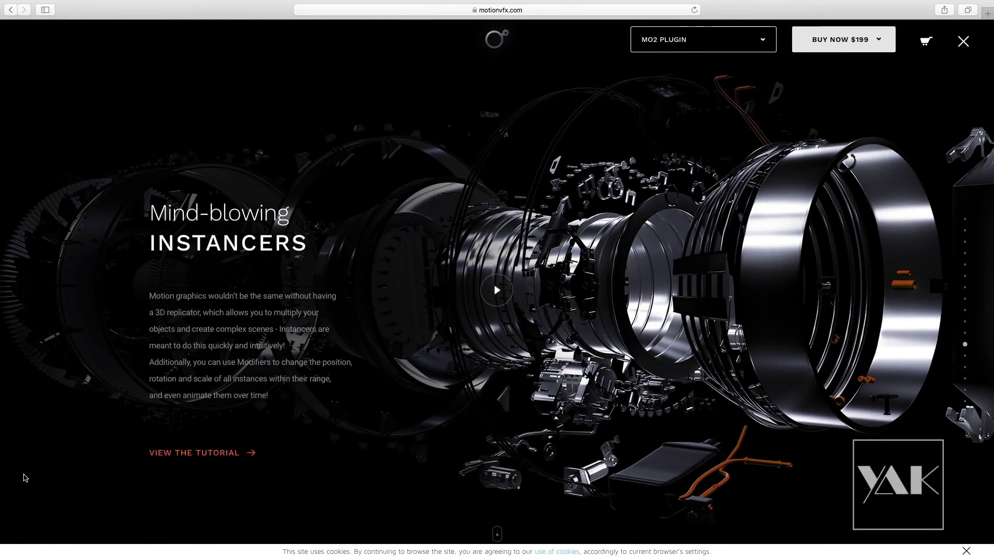
{"action": "scroll", "coordinate": [24, 477], "scroll_direction": "down", "scroll_amount": 2}
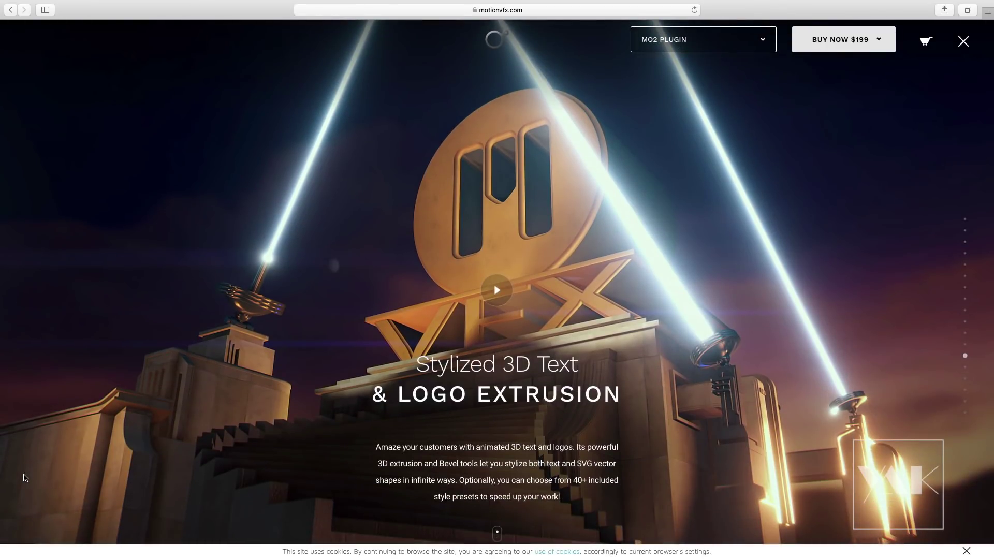
{"action": "scroll", "coordinate": [25, 477], "scroll_direction": "down", "scroll_amount": 2}
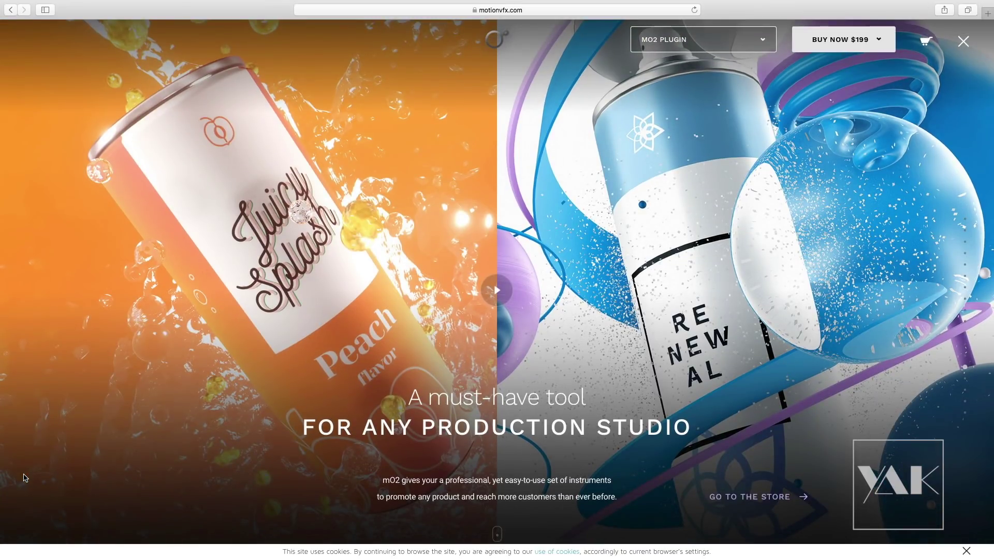
{"action": "scroll", "coordinate": [25, 477], "scroll_direction": "down", "scroll_amount": 2}
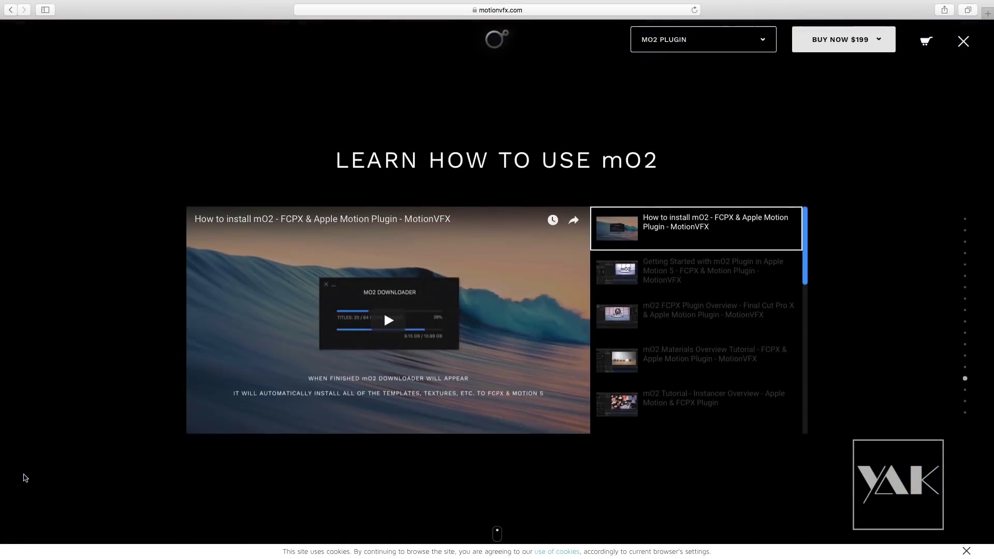
- Go back up the mO2 page to the bundles section and show the purchase options for the plugin and bundles
{"action": "scroll", "coordinate": [24, 477], "scroll_direction": "up", "scroll_amount": 1}
{"action": "scroll", "coordinate": [24, 478], "scroll_direction": "up", "scroll_amount": 2}
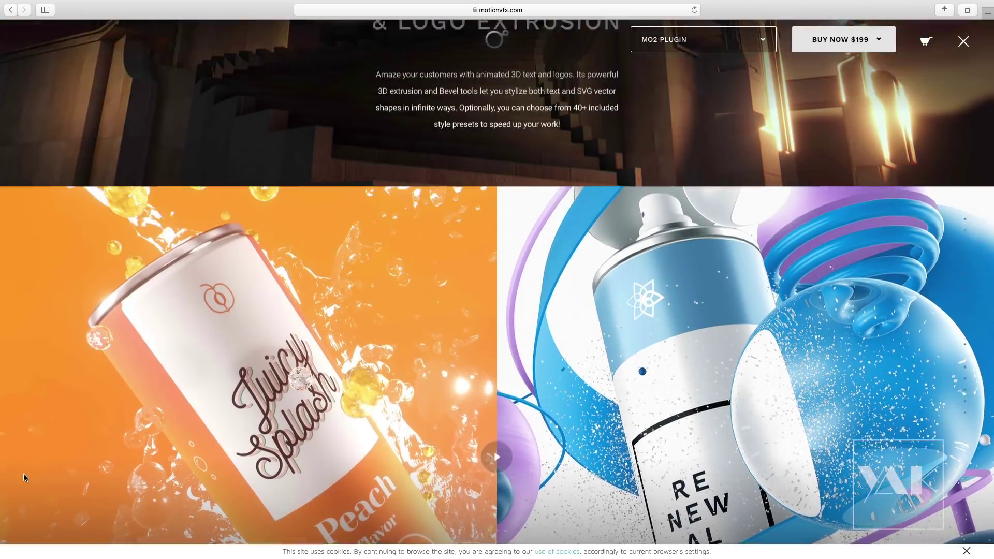
{"action": "scroll", "coordinate": [25, 478], "scroll_direction": "up", "scroll_amount": 1}
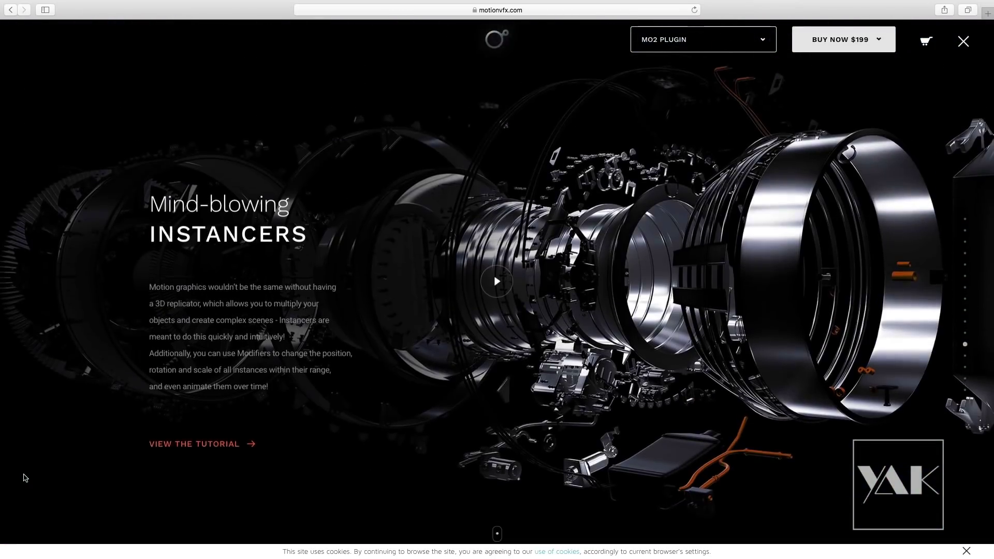
{"action": "scroll", "coordinate": [24, 478], "scroll_direction": "up", "scroll_amount": 1}
{"action": "scroll", "coordinate": [24, 478], "scroll_direction": "up", "scroll_amount": 1}
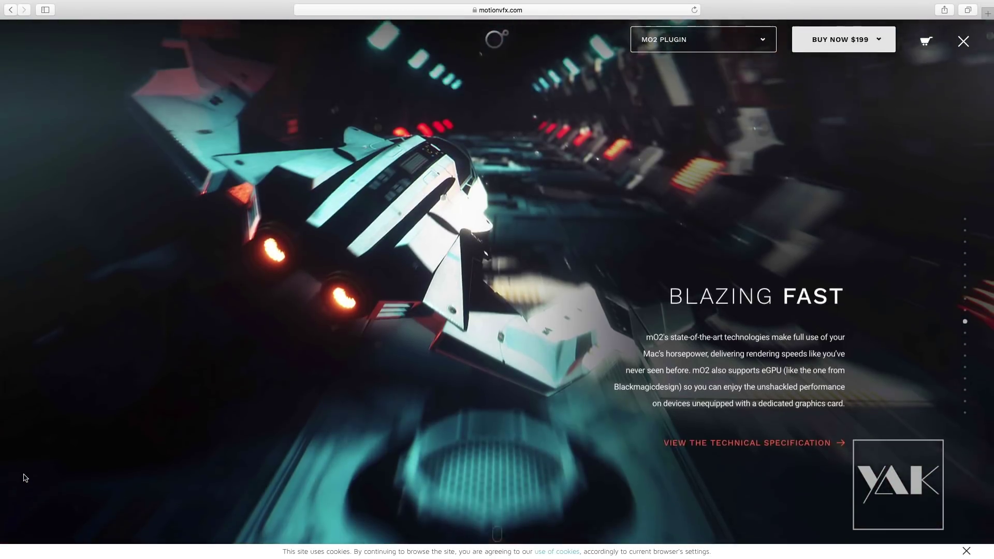
{"action": "scroll", "coordinate": [25, 477], "scroll_direction": "up", "scroll_amount": 1}
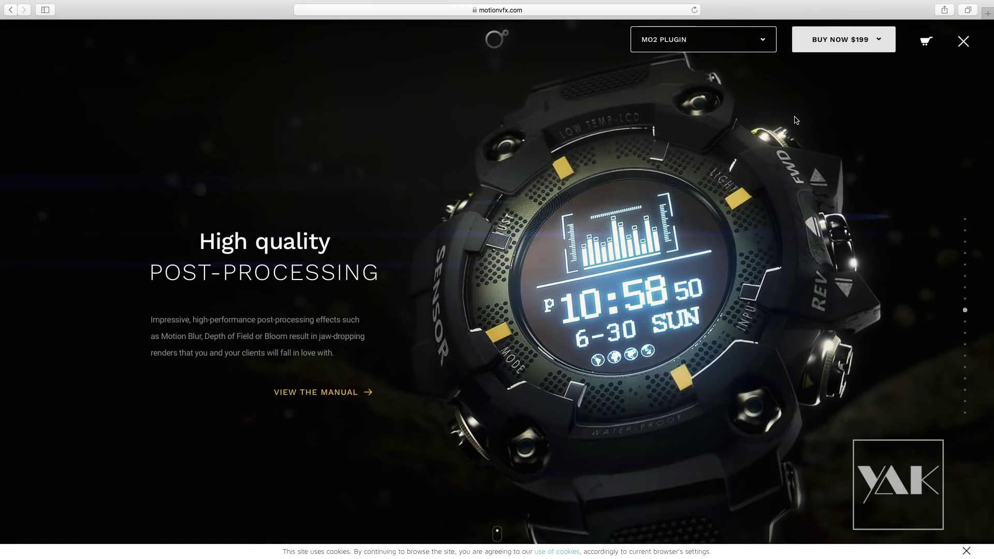
{"action": "scroll", "coordinate": [792, 181], "scroll_direction": "up", "scroll_amount": 1}
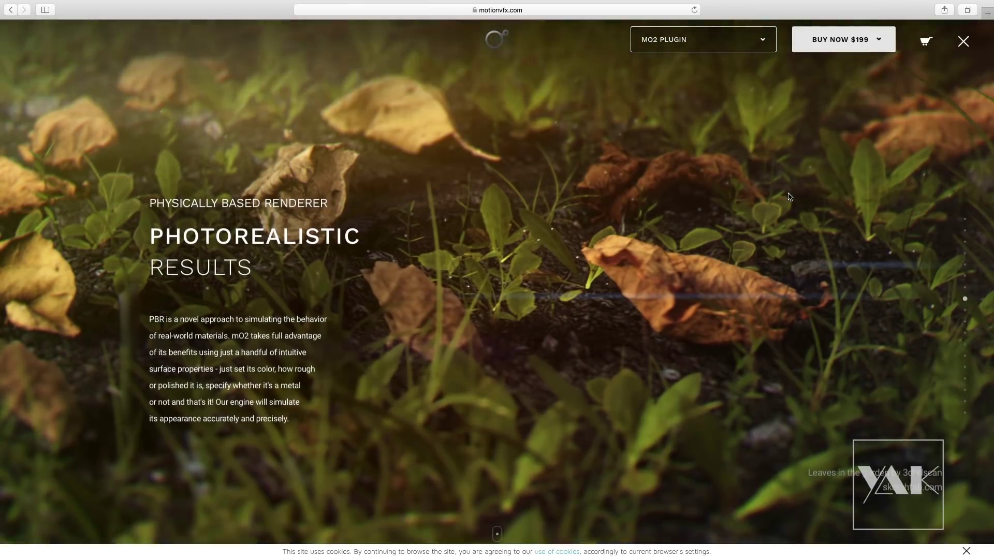
{"action": "scroll", "coordinate": [790, 197], "scroll_direction": "up", "scroll_amount": 1}
{"action": "scroll", "coordinate": [789, 197], "scroll_direction": "up", "scroll_amount": 1}
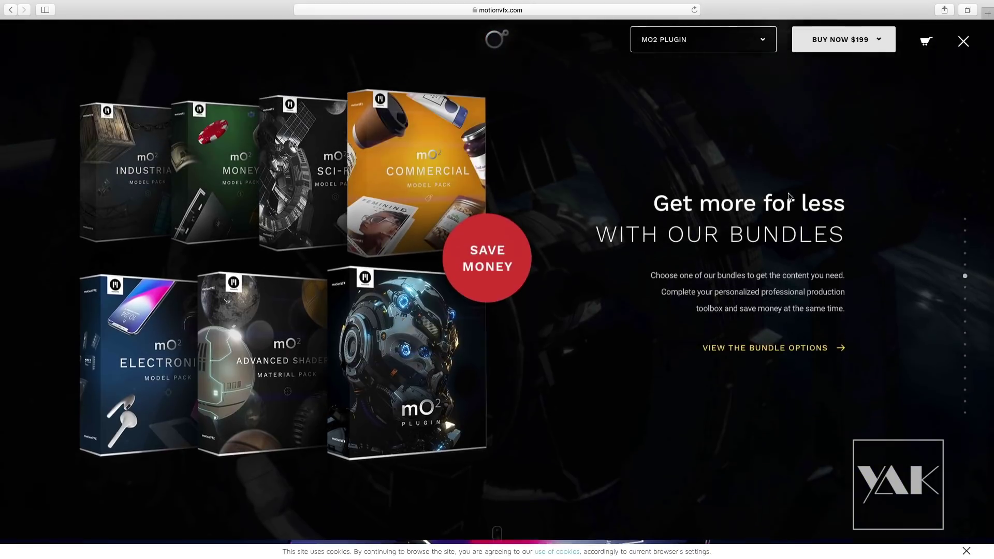
{"action": "left_click", "coordinate": [881, 43]}
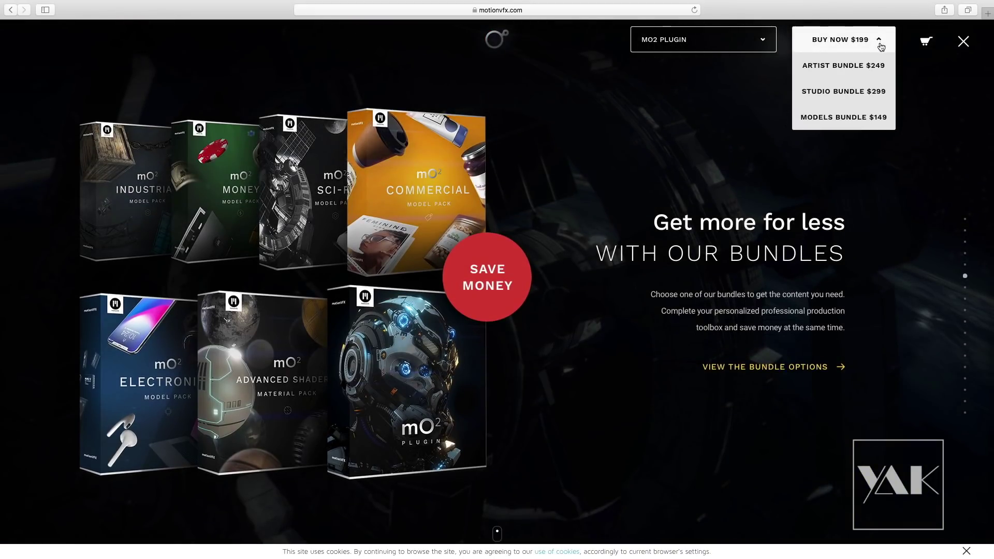